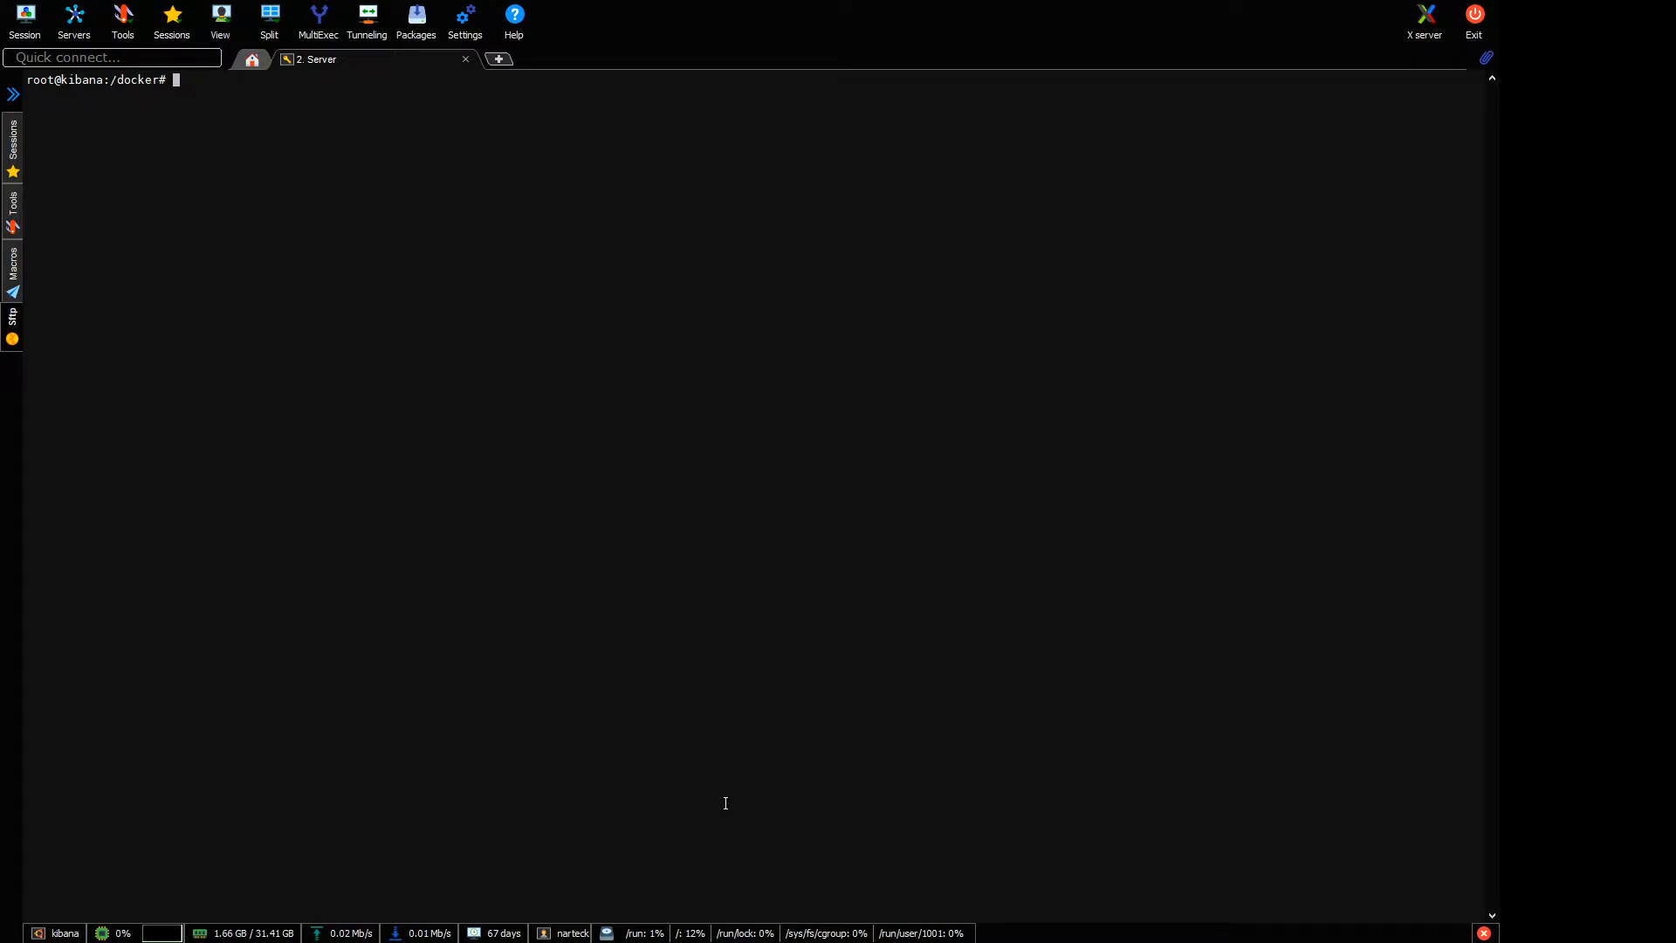
Open docker-compose.yaml in vi to review the ZooKeeper and three NiFi service definitions, then quit.
text(vi docker-compose.yaml)
key(Return)
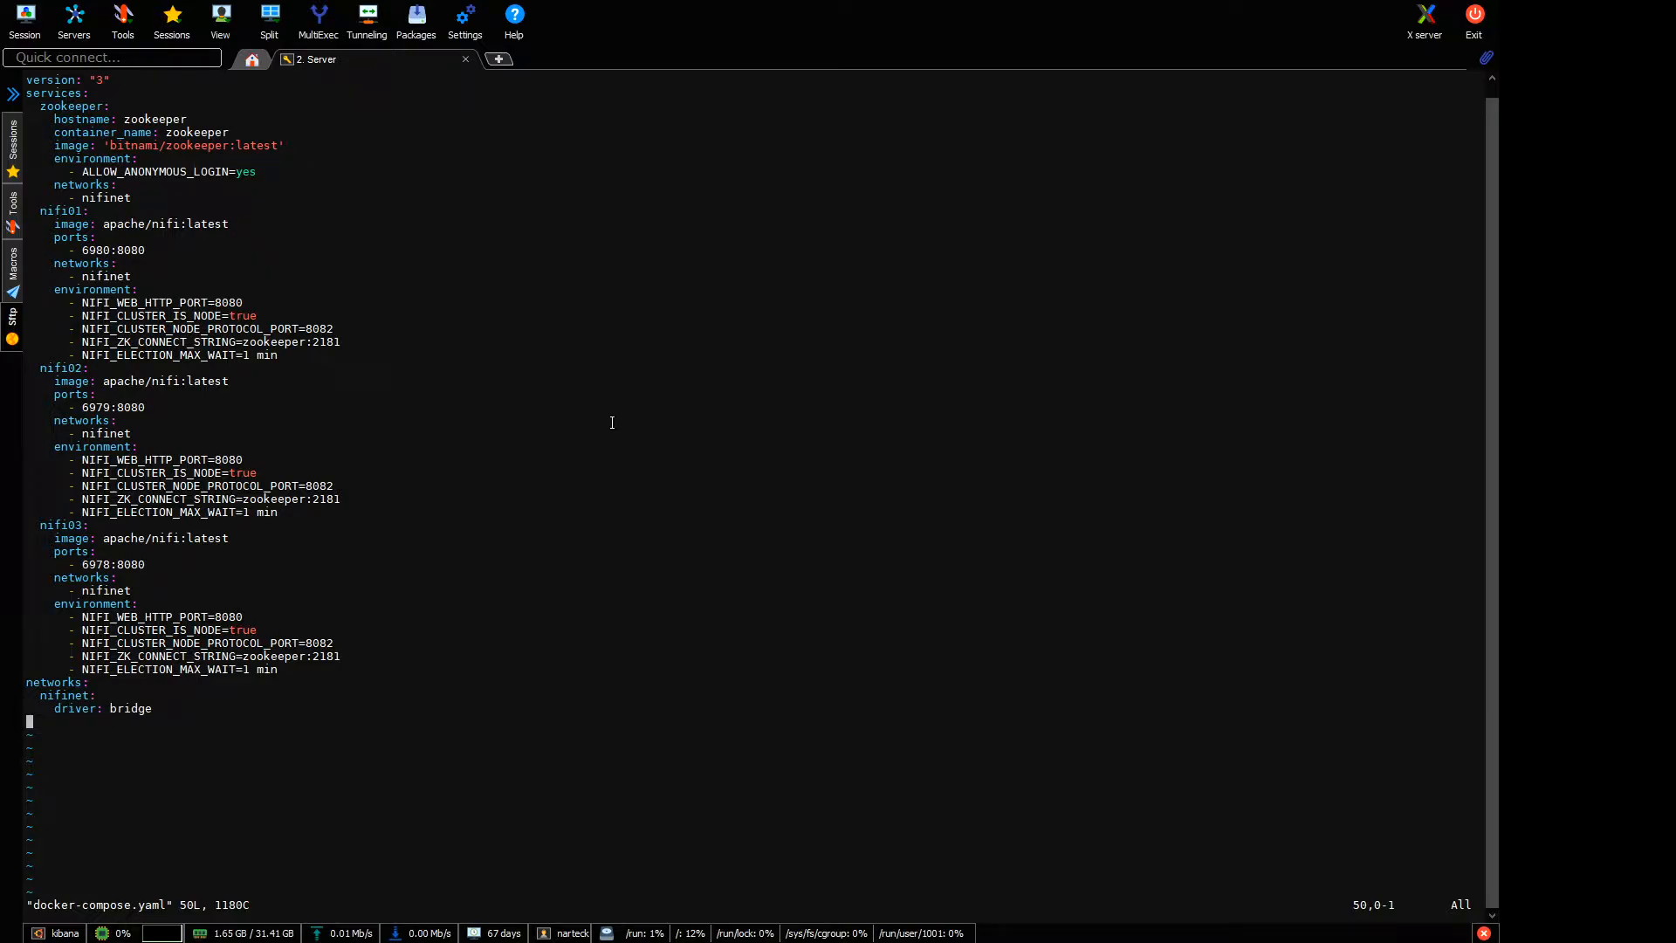
text(:q)
key(Return)
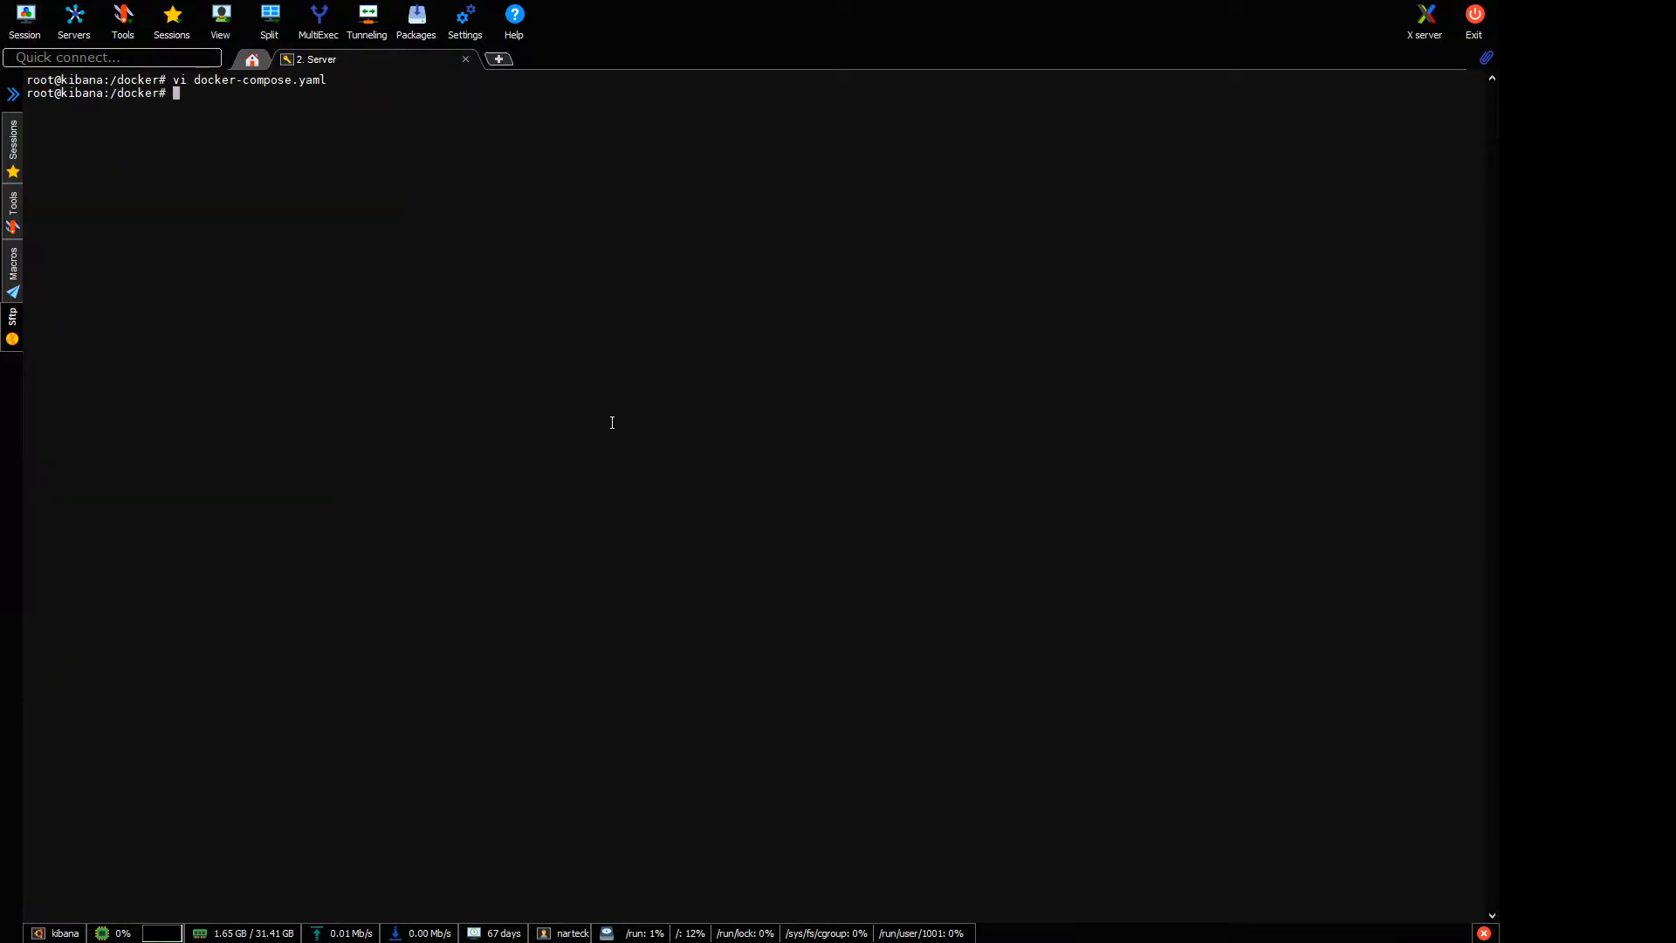
Start the cluster containers with docker-compose up.
text(docker commit)
key(BackSpace)
key(BackSpace)
key(BackSpace)
key(BackSpace)
key(BackSpace)
key(BackSpace)
key(BackSpace)
text(comp)
key(BackSpace)
key(BackSpace)
key(BackSpace)
key(BackSpace)
key(BackSpace)
text(-comp)
key(Tab)
text(up -d)
key(BackSpace)
key(BackSpace)
key(BackSpace)
key(Return)
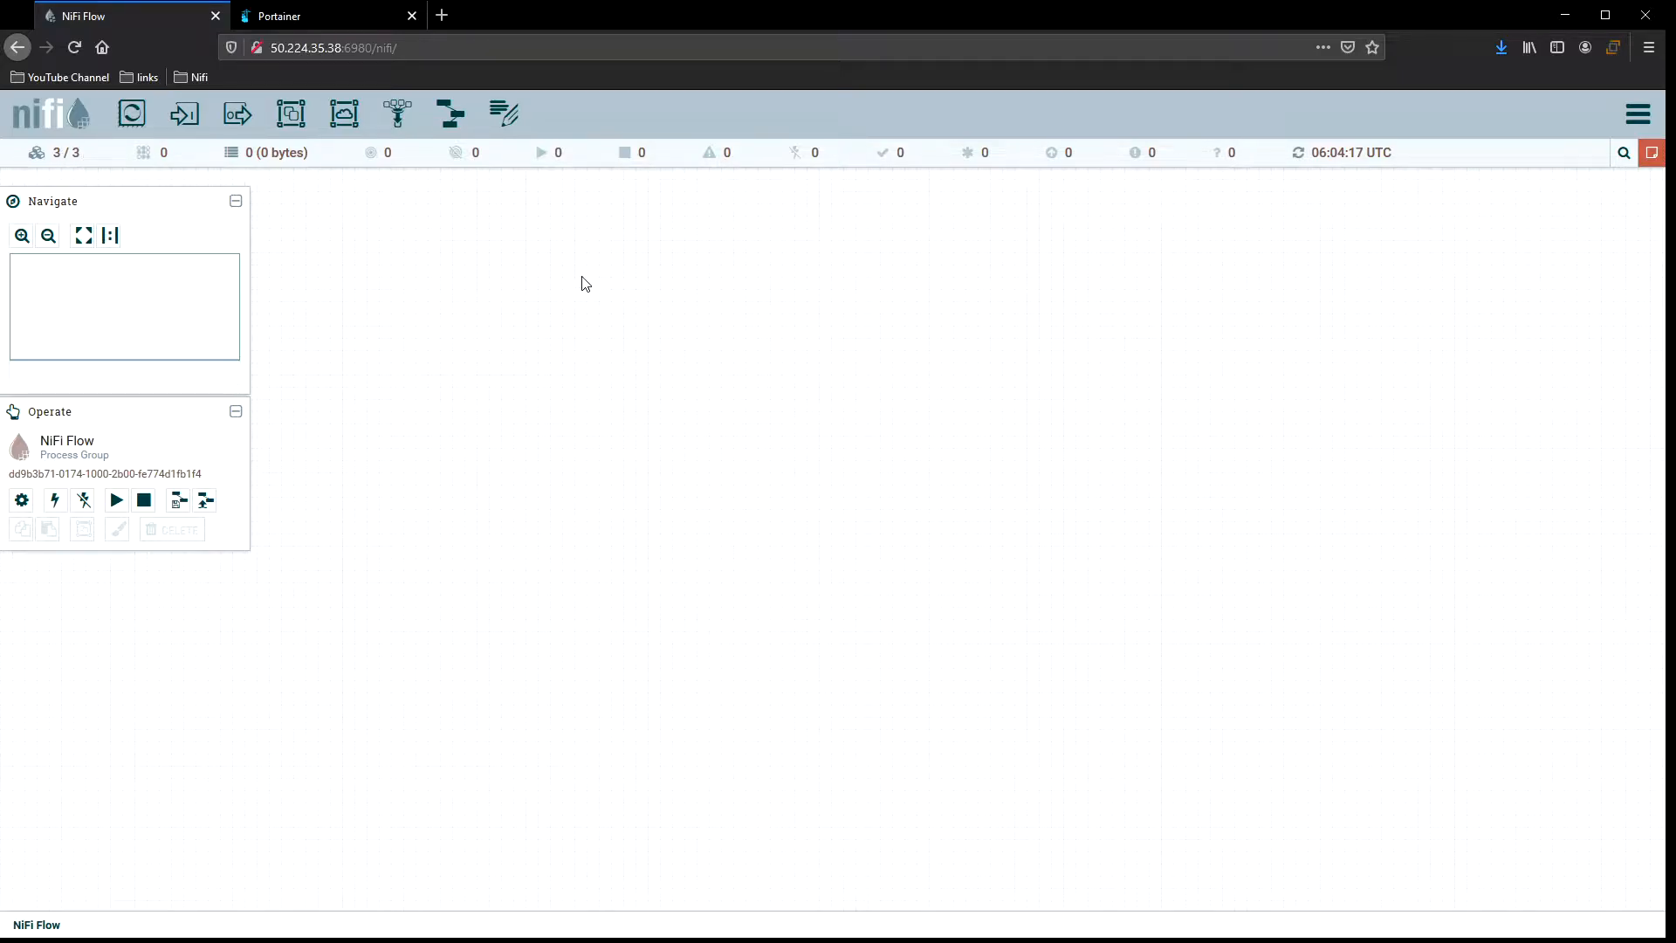
Open the cluster overview and review its Nodes, System, JVM, storage and Versions tabs, then close it.
mouse_move(1652, 155)
click(1649, 114)
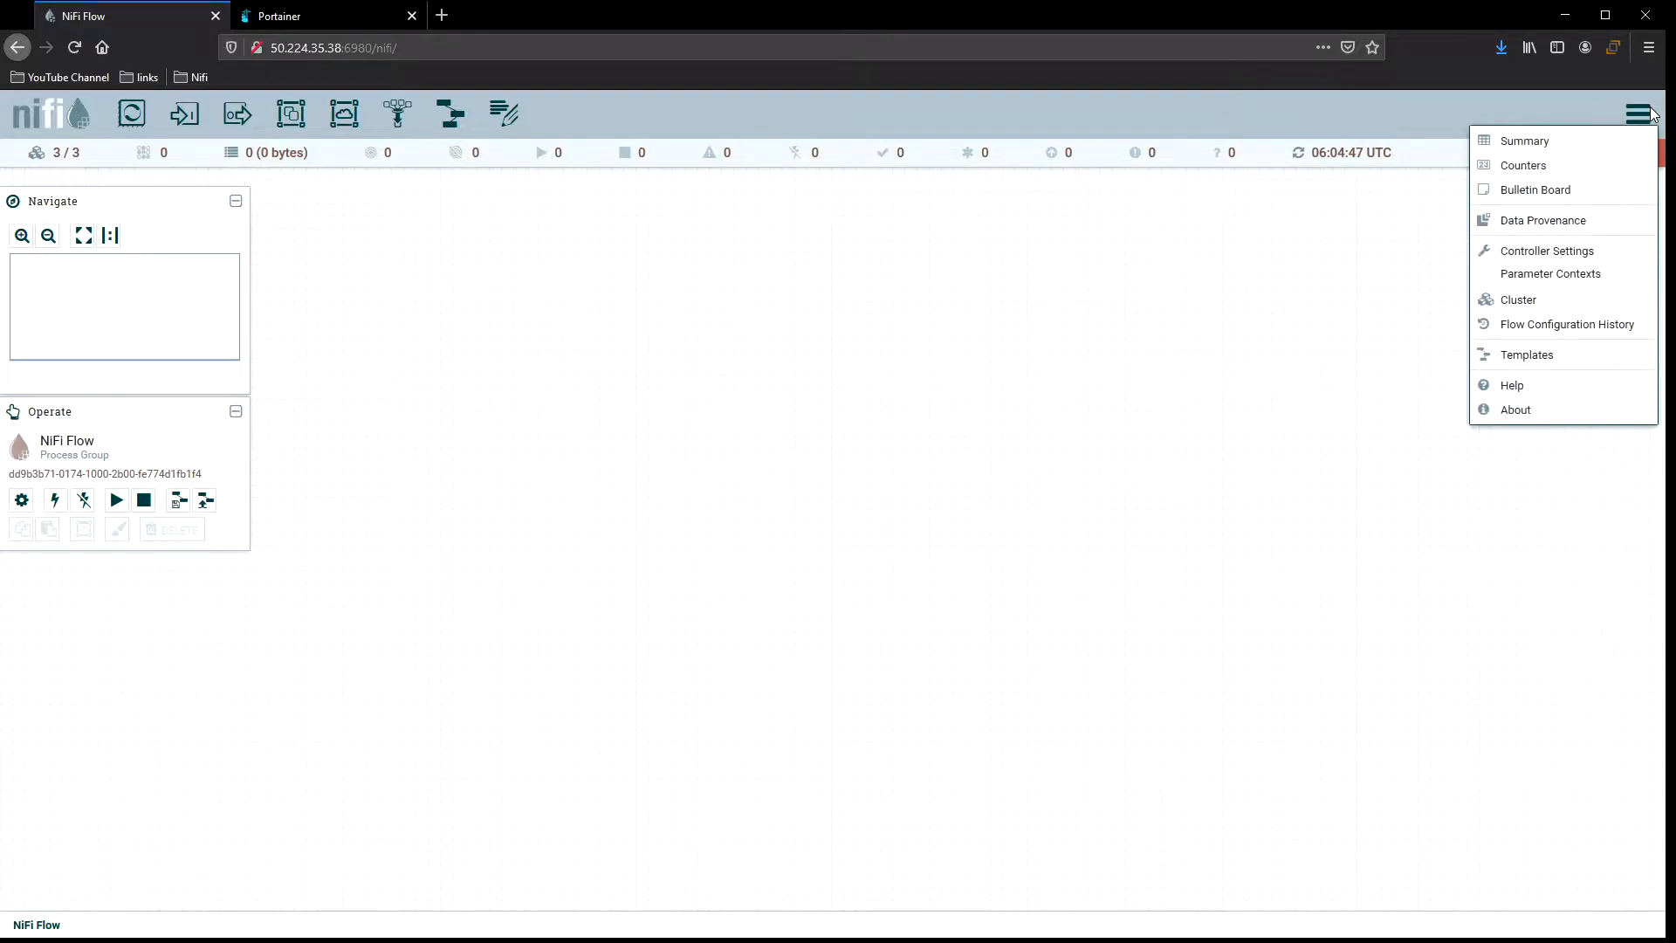
click(1565, 312)
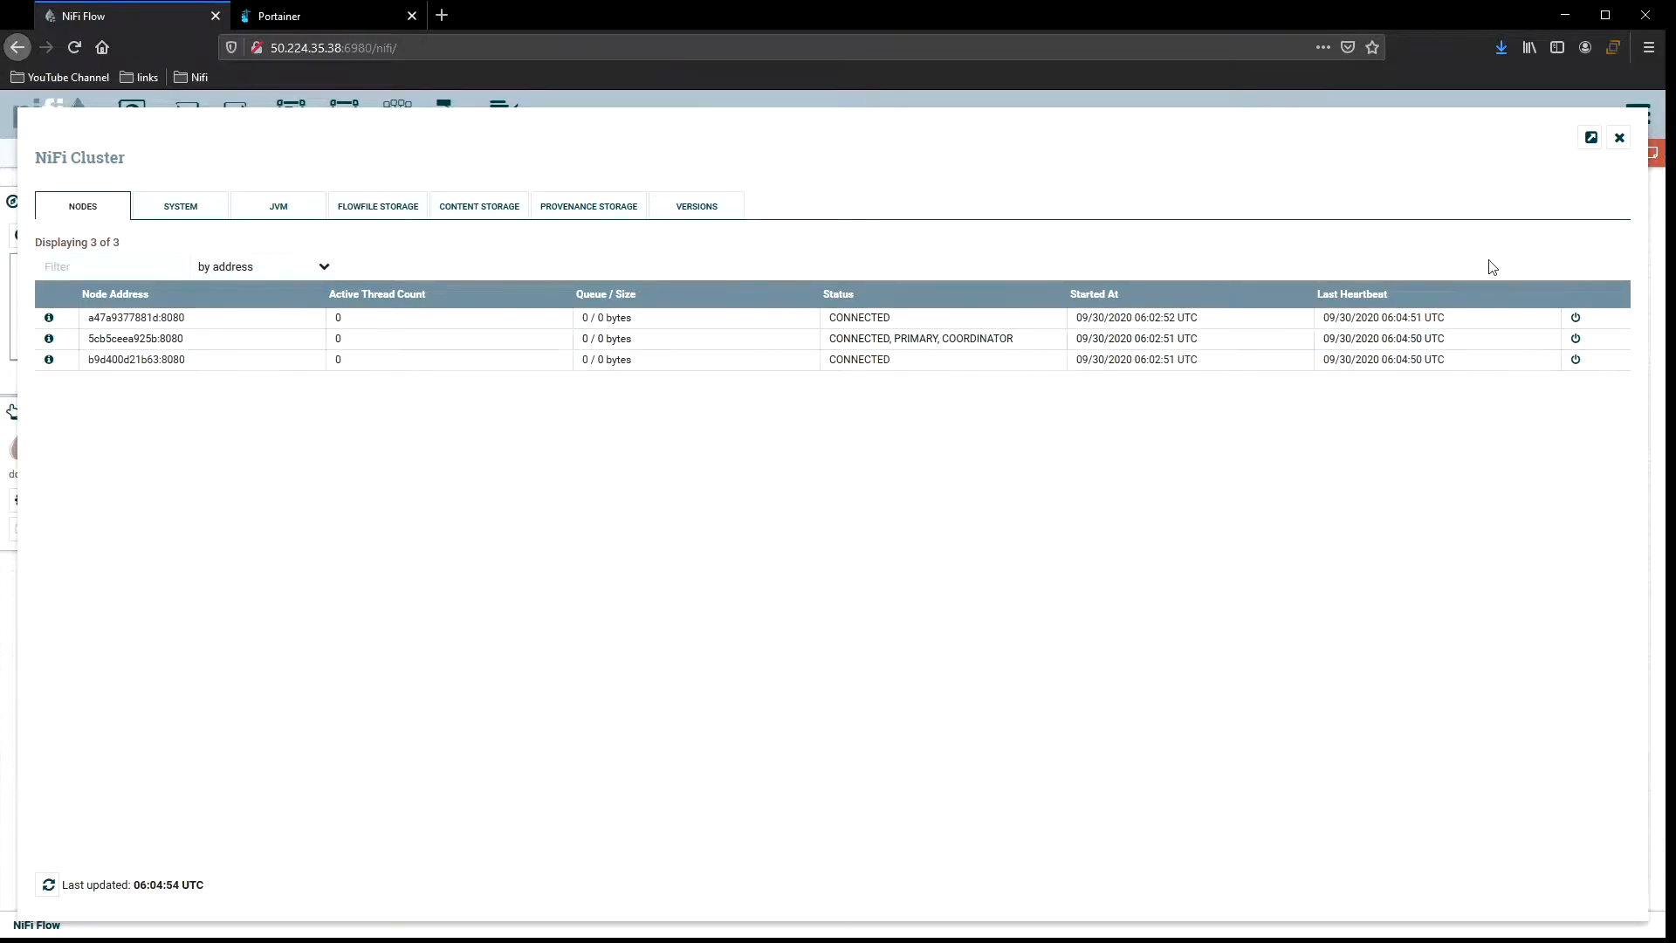
click(186, 208)
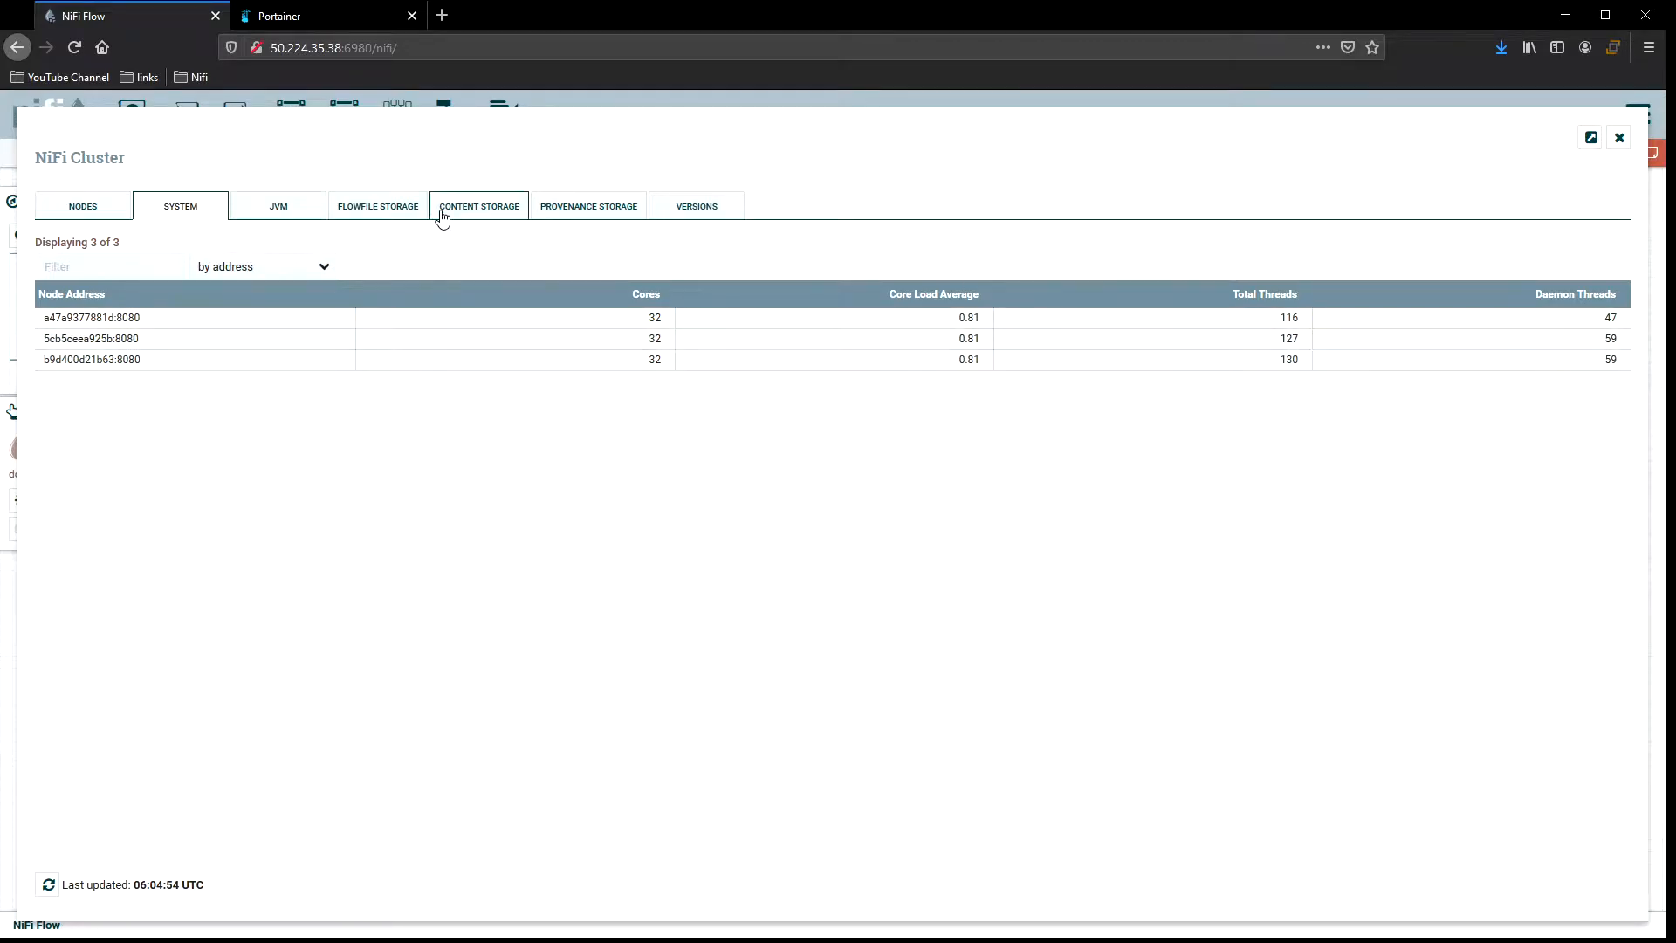
click(274, 209)
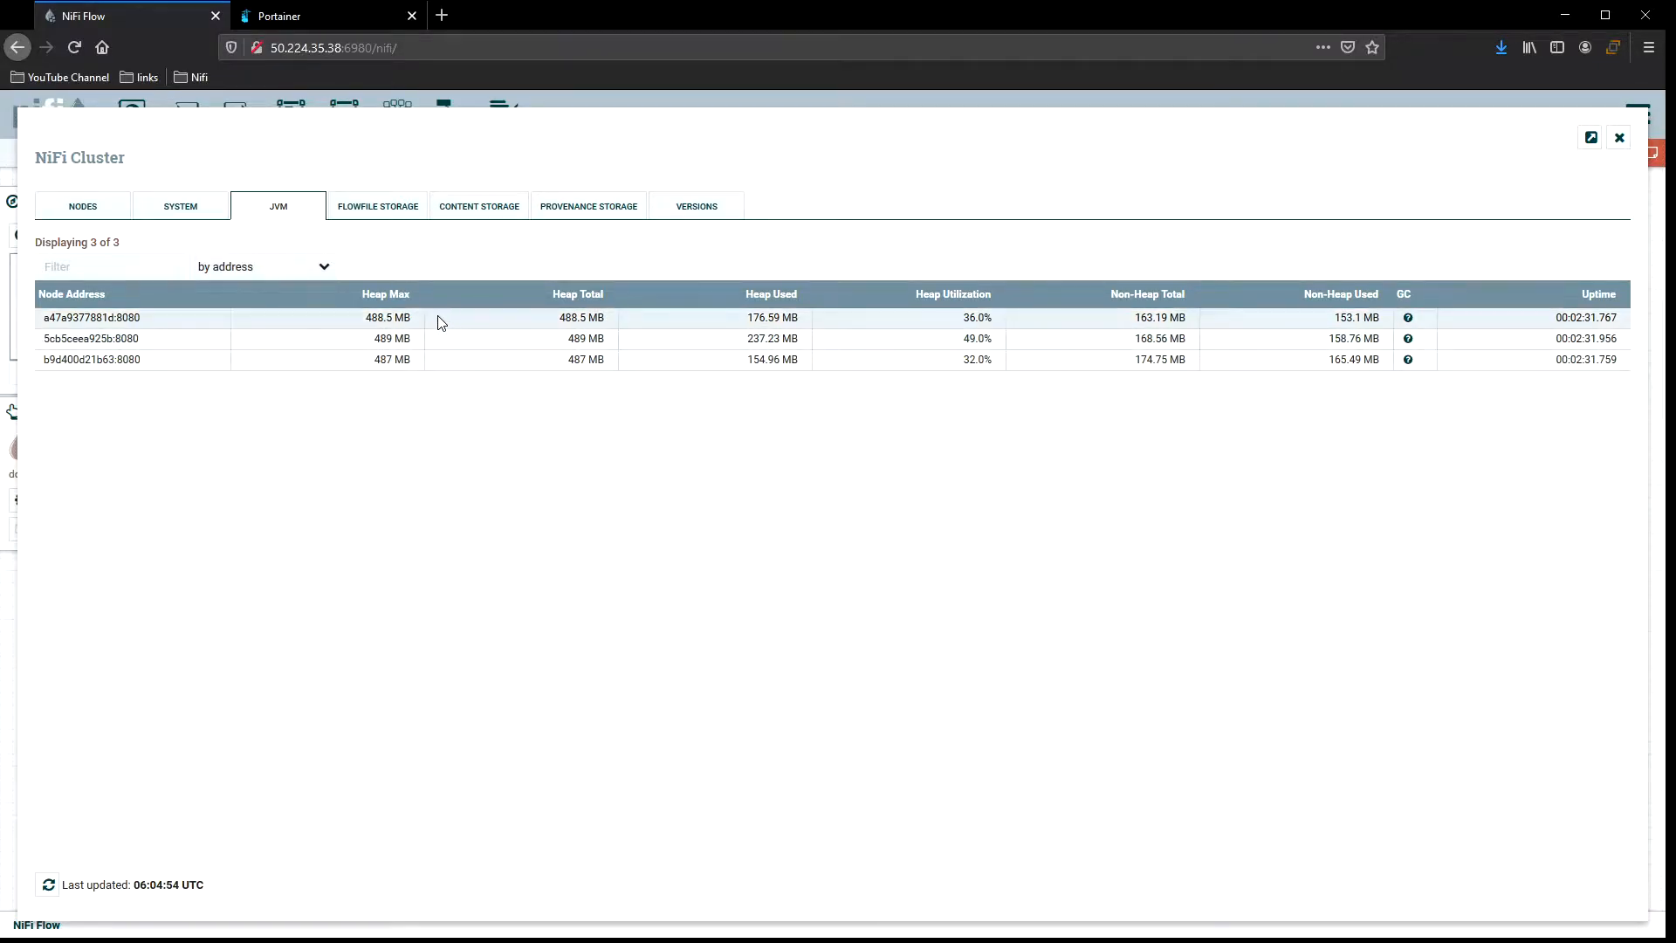
click(379, 215)
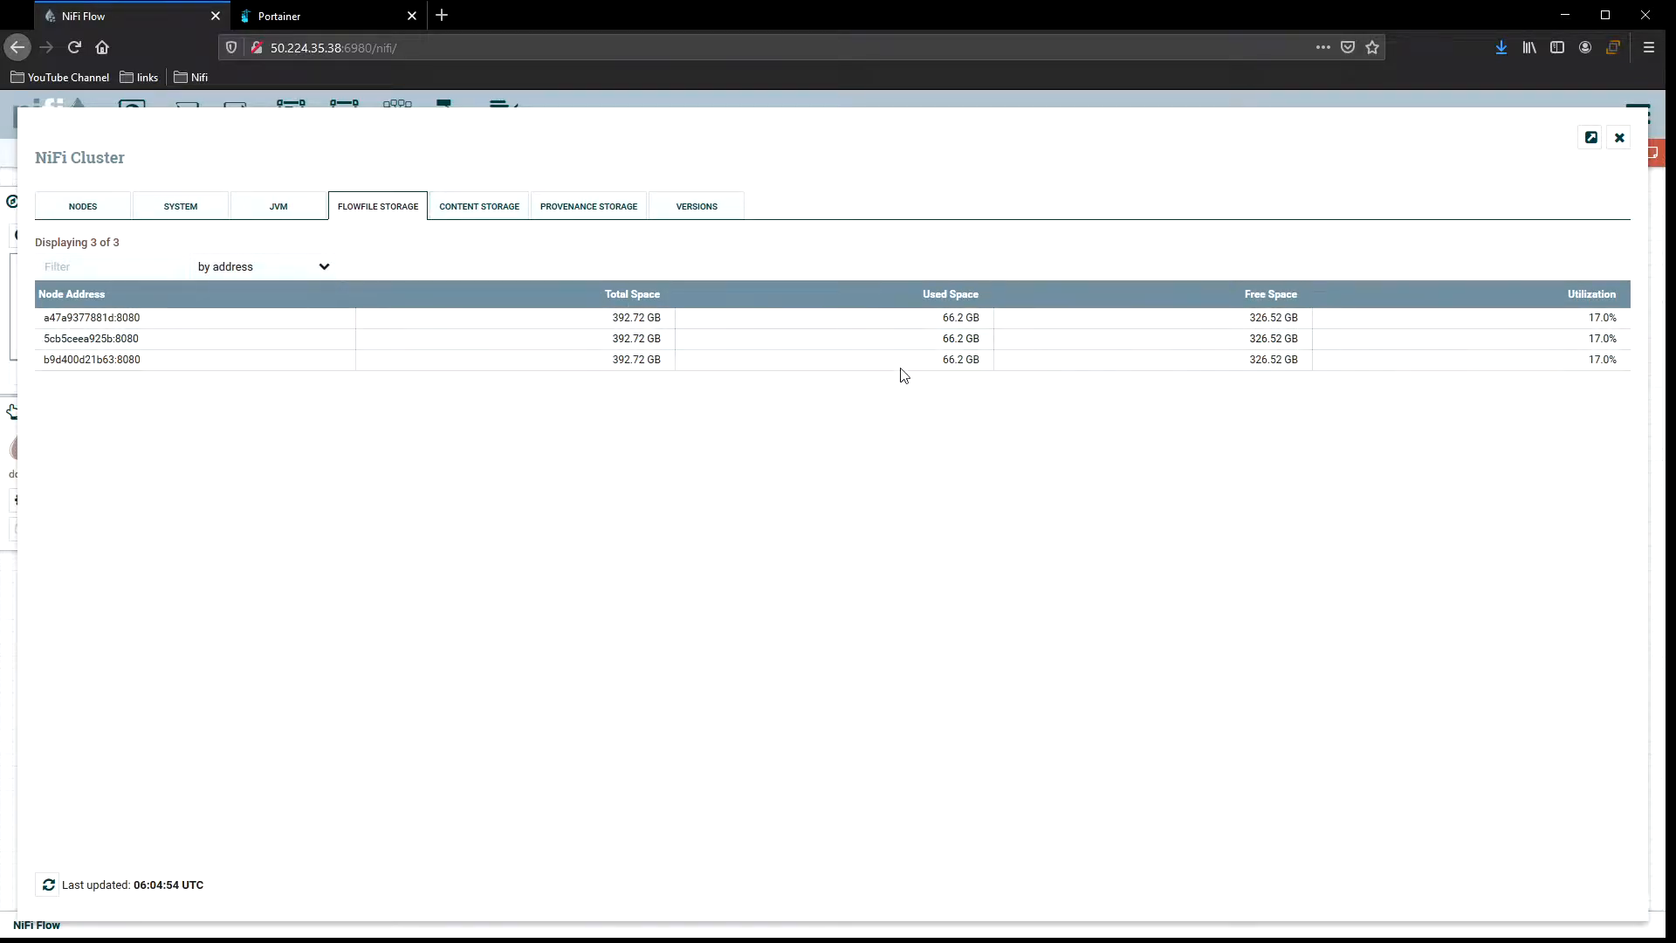
click(503, 215)
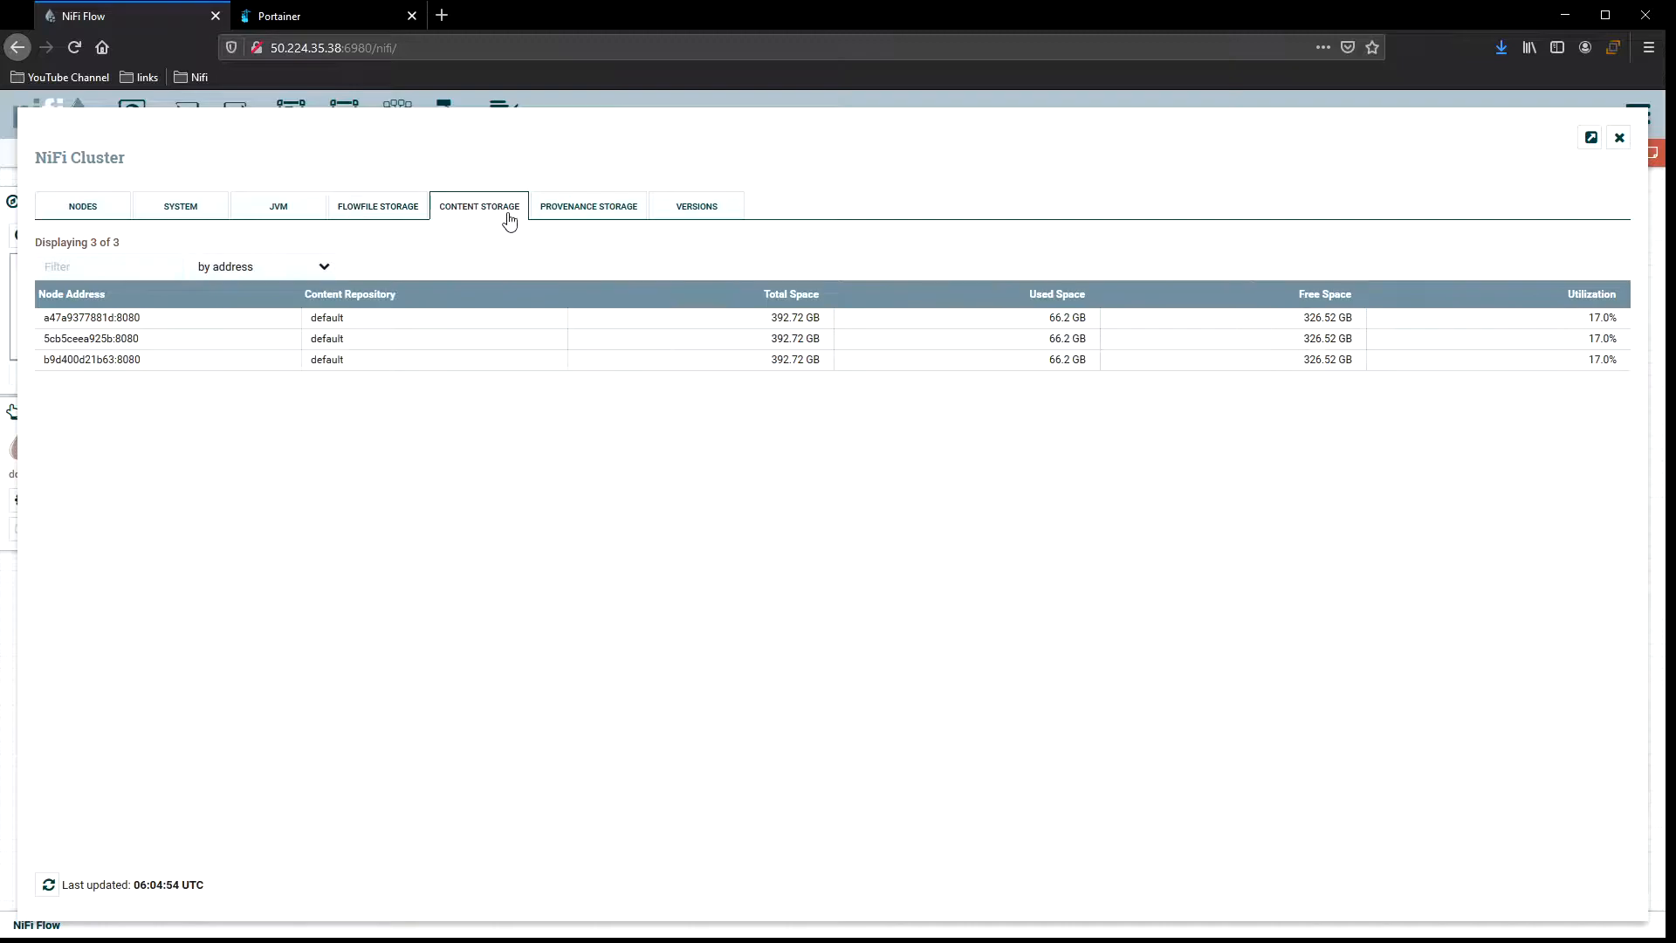
click(592, 216)
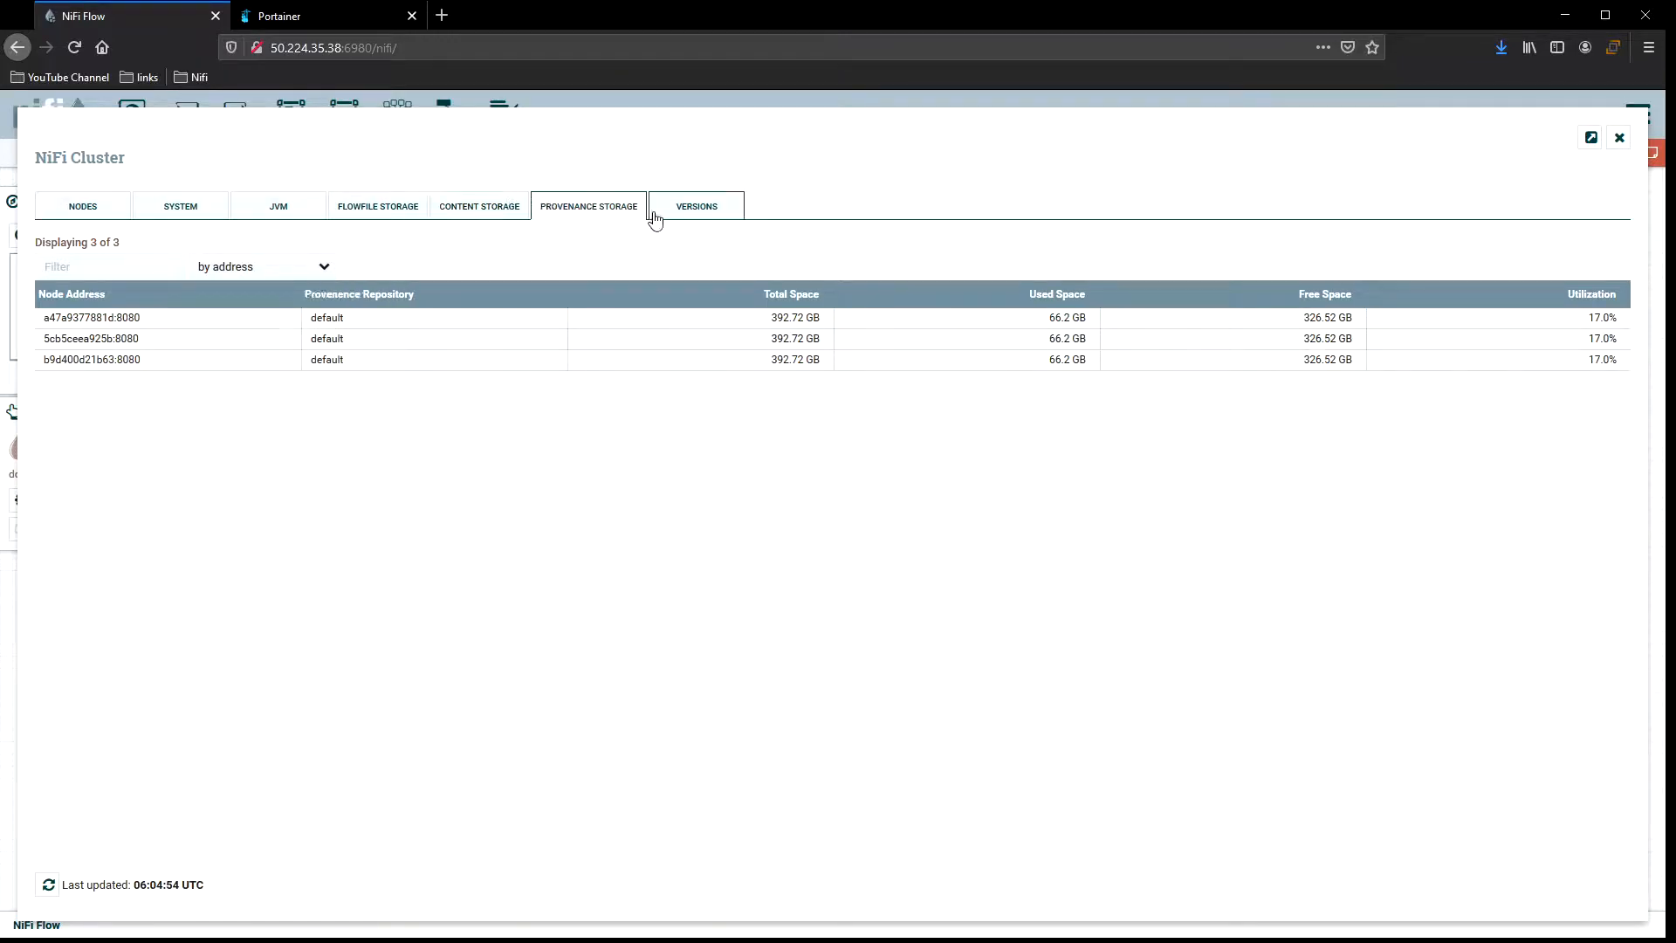
click(710, 219)
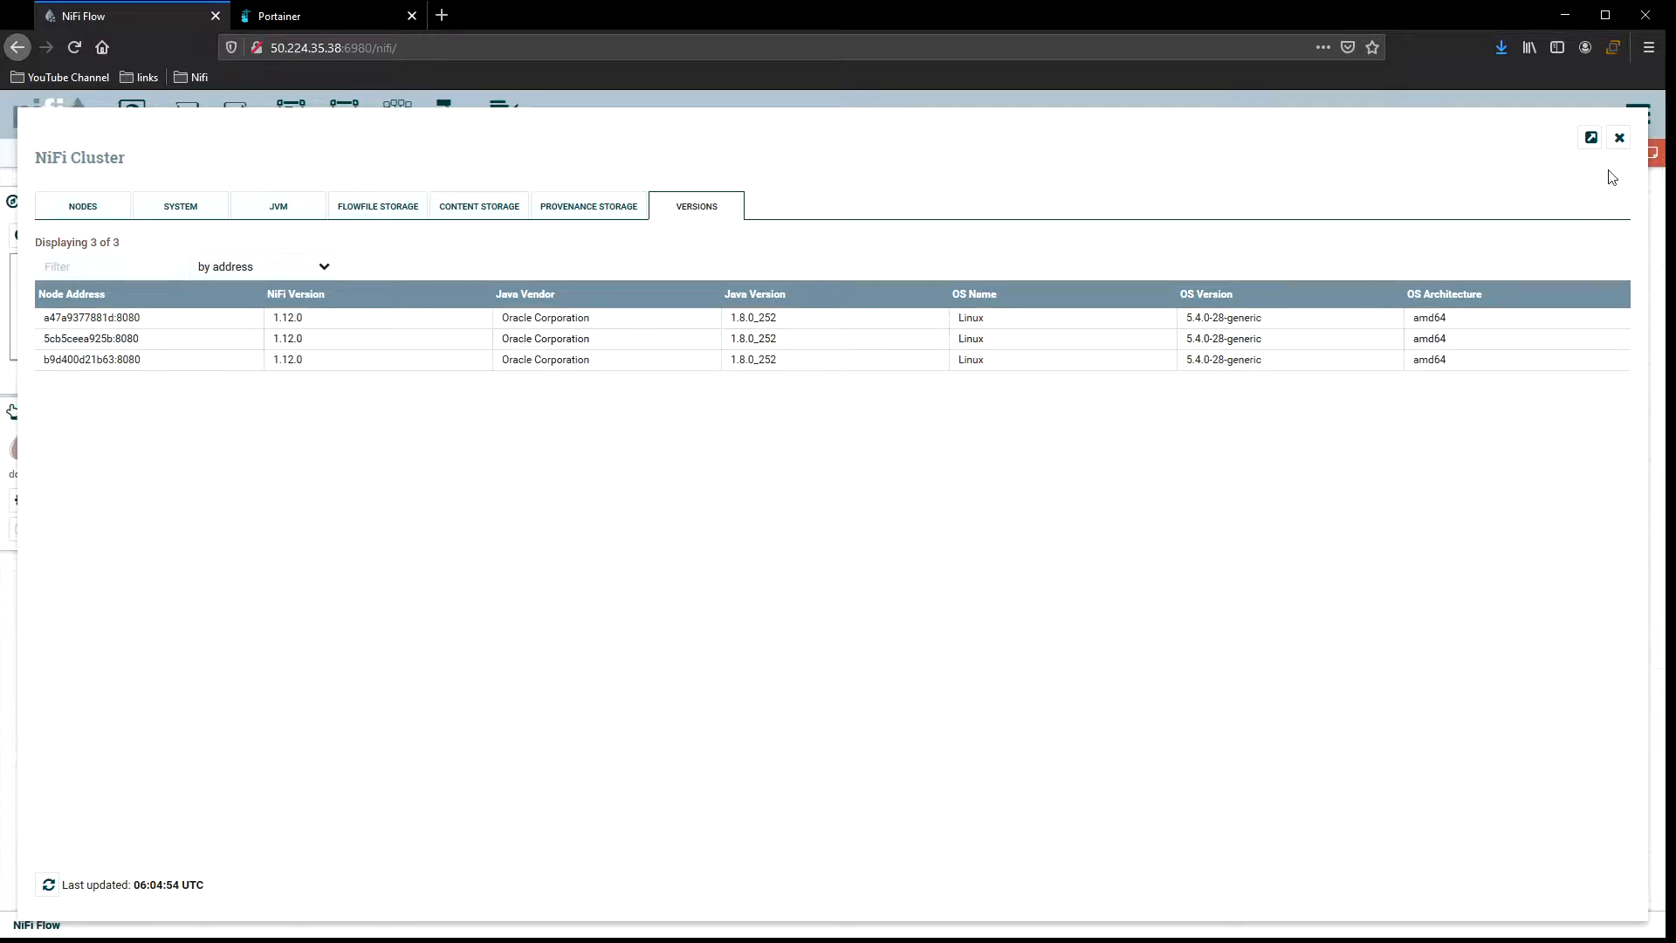
click(1619, 138)
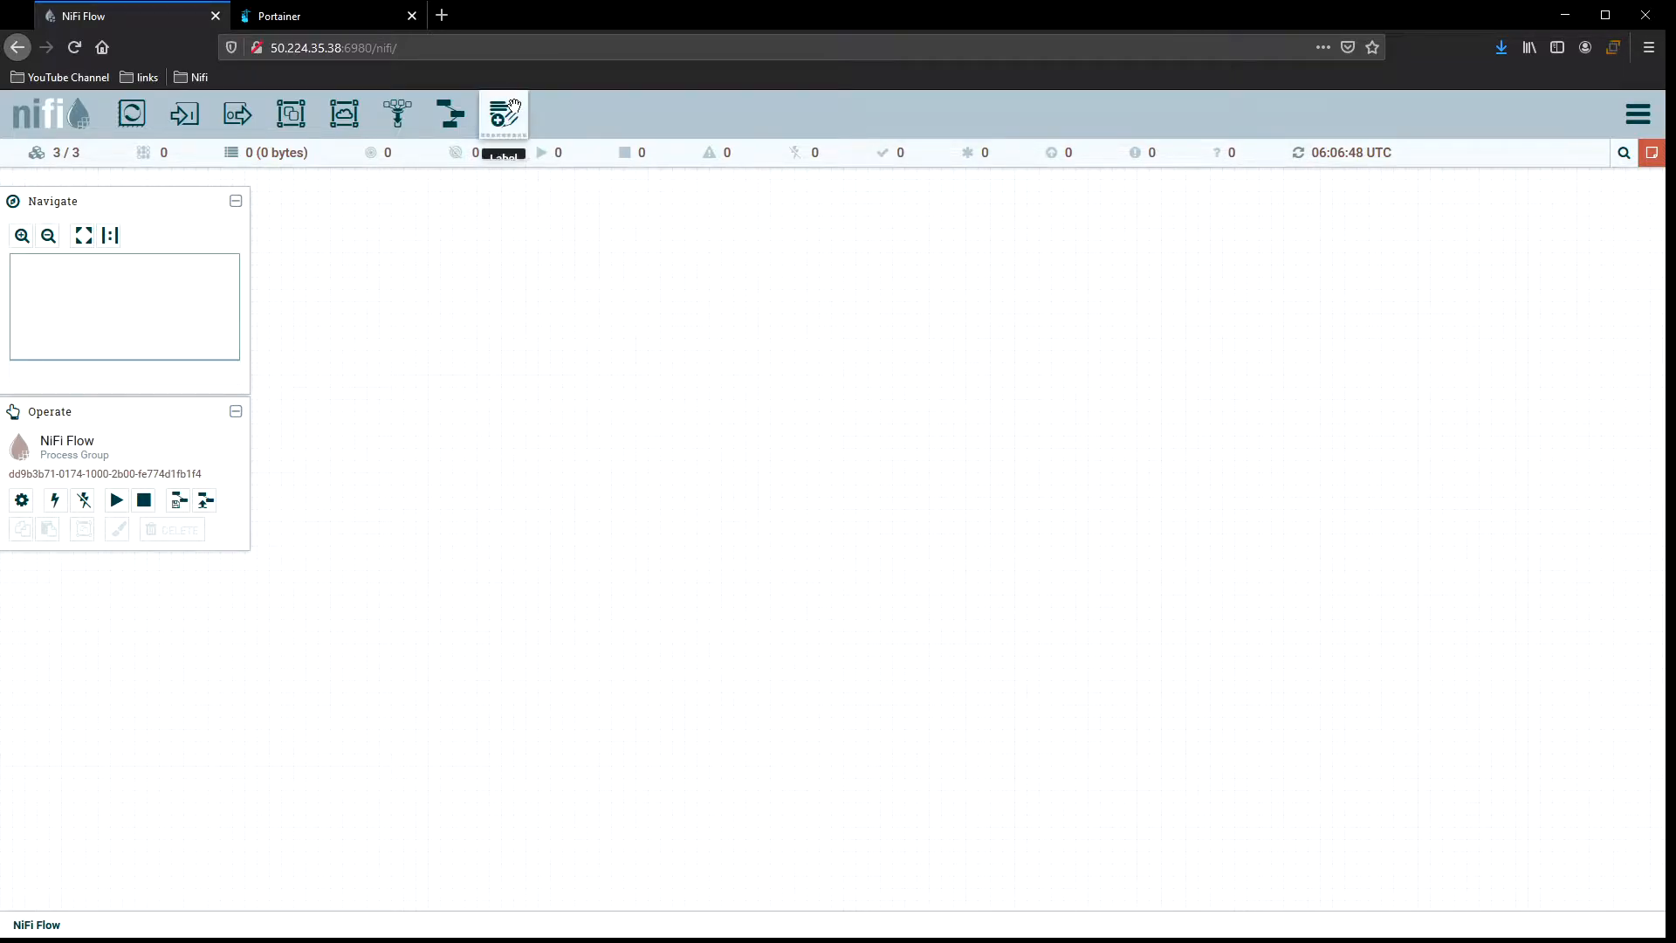
Upload a template file into NiFi and dismiss the import notice.
click(207, 501)
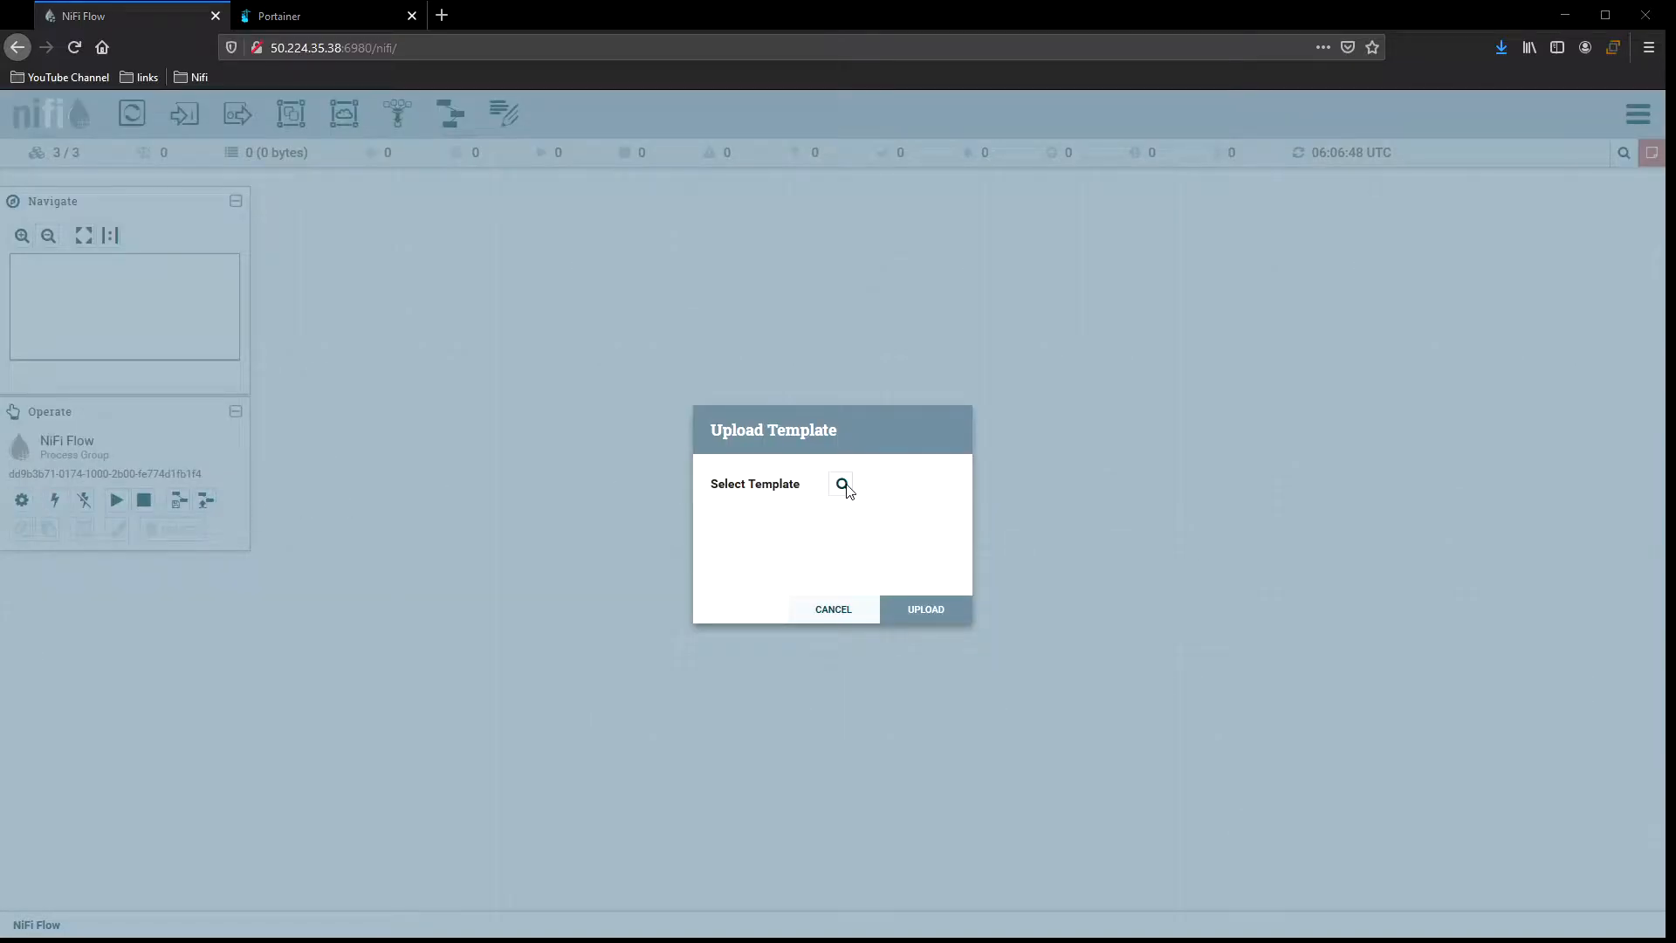
double_click(373, 153)
click(912, 612)
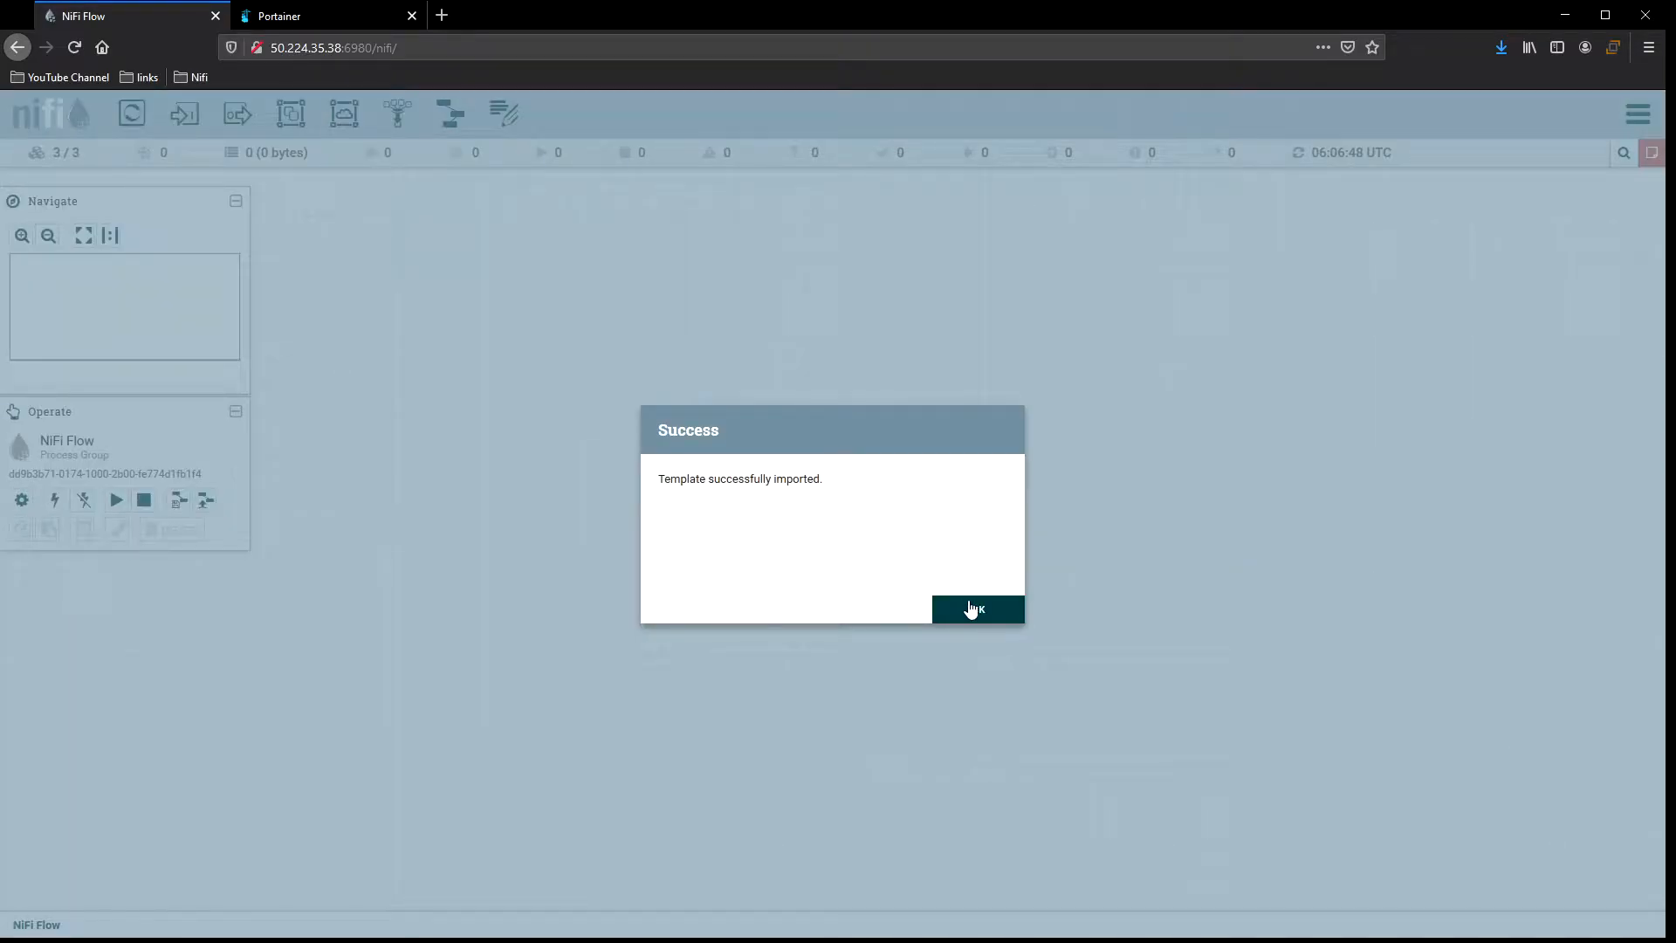
click(975, 606)
Place the ClusterExample template onto the canvas.
drag(450, 113, 712, 403)
click(841, 502)
click(842, 507)
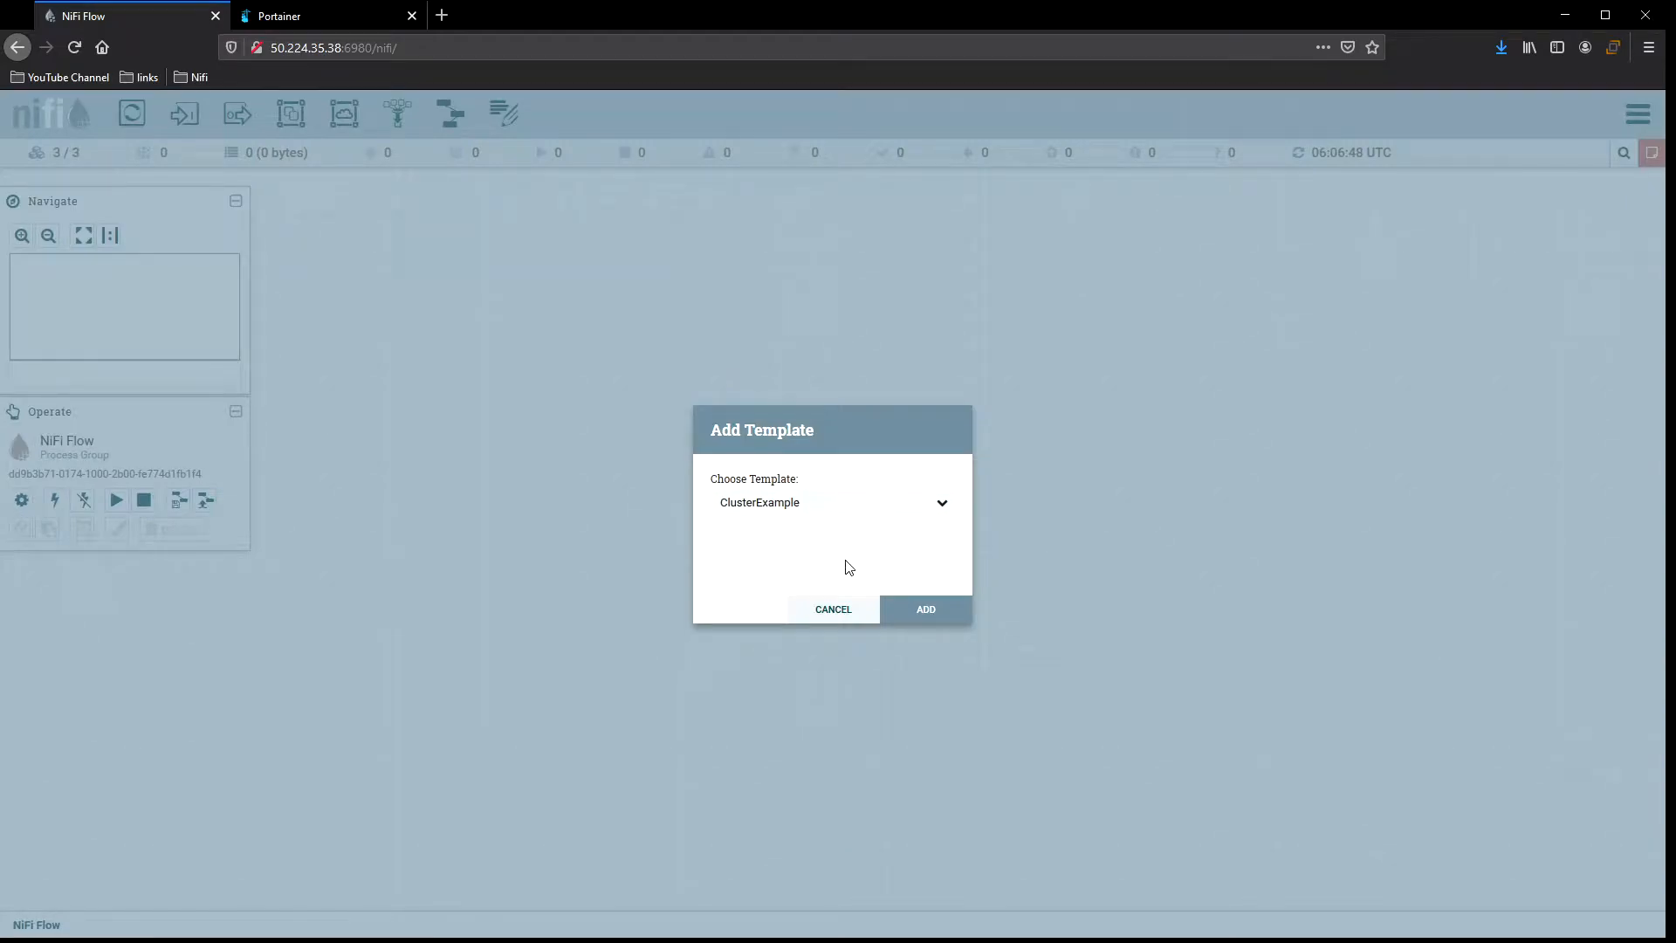
click(893, 613)
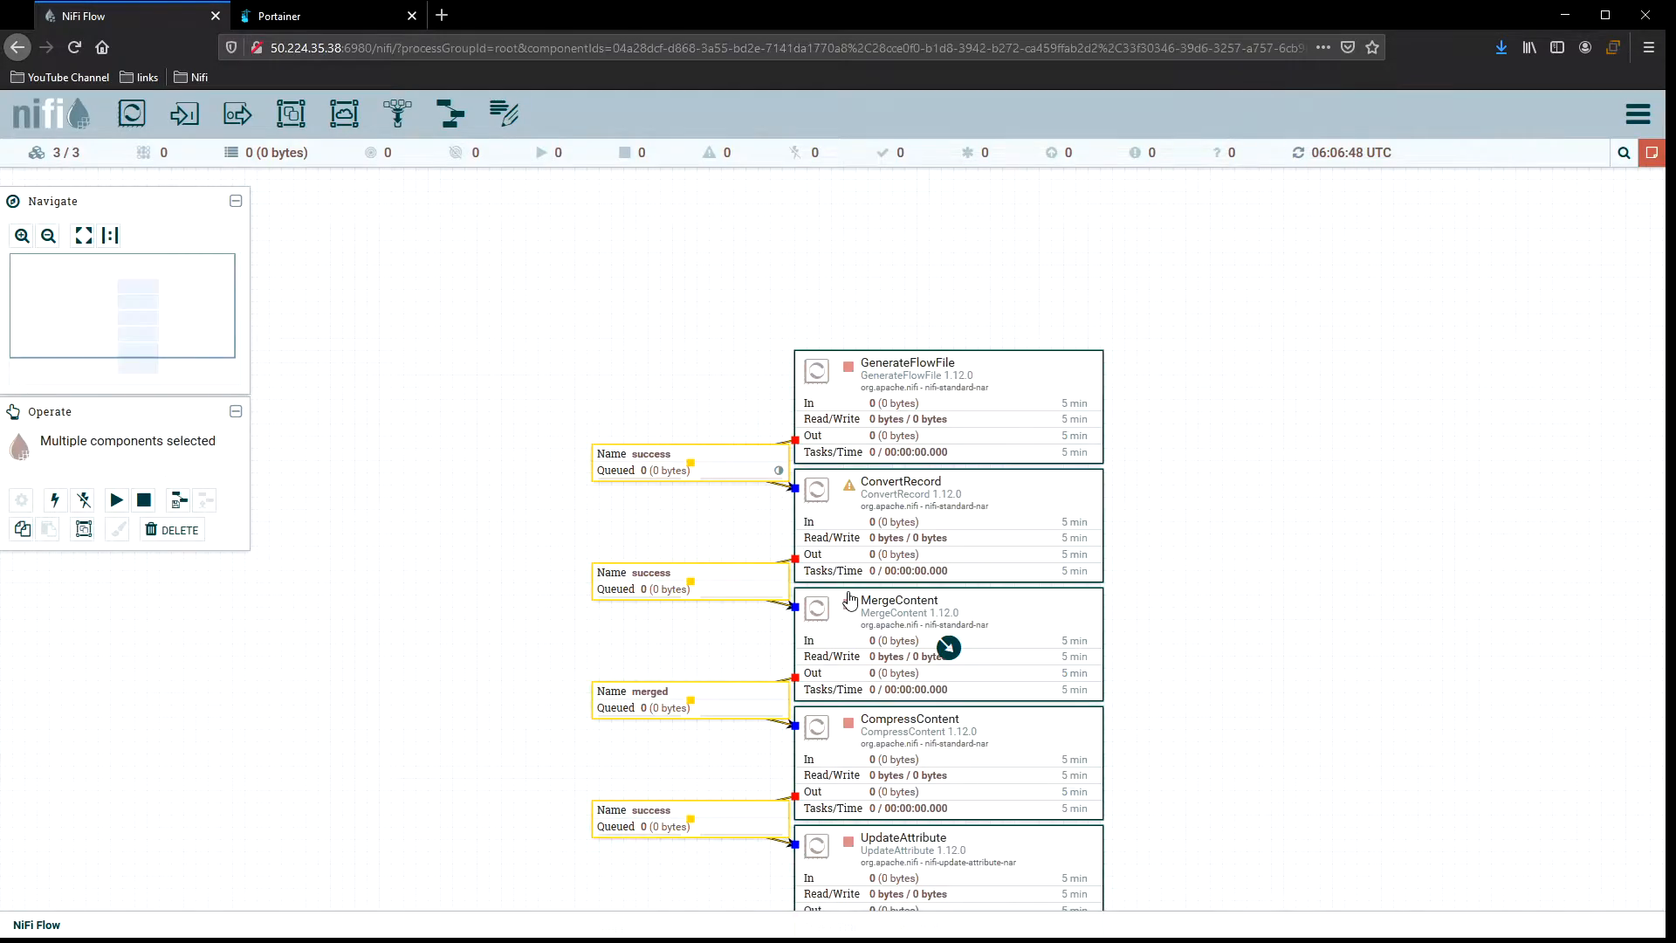
Open the configuration of the GenerateFlowFile processor.
scroll(1280, 441, down, 2)
scroll(1272, 428, down, 3)
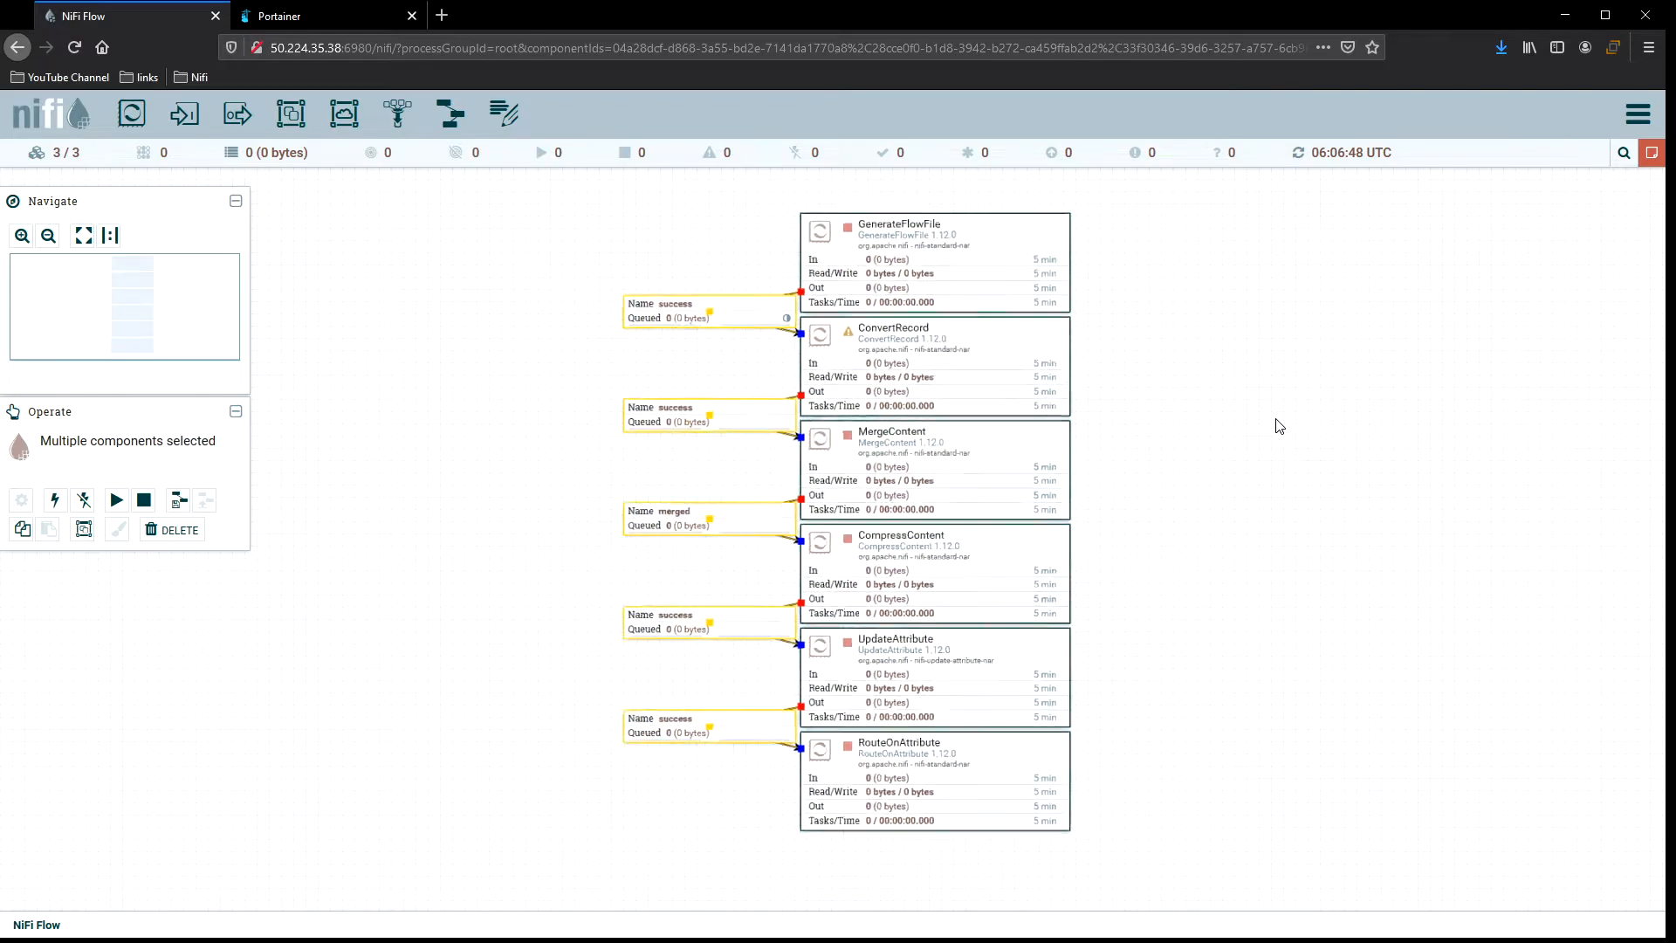
scroll(1090, 441, up, 3)
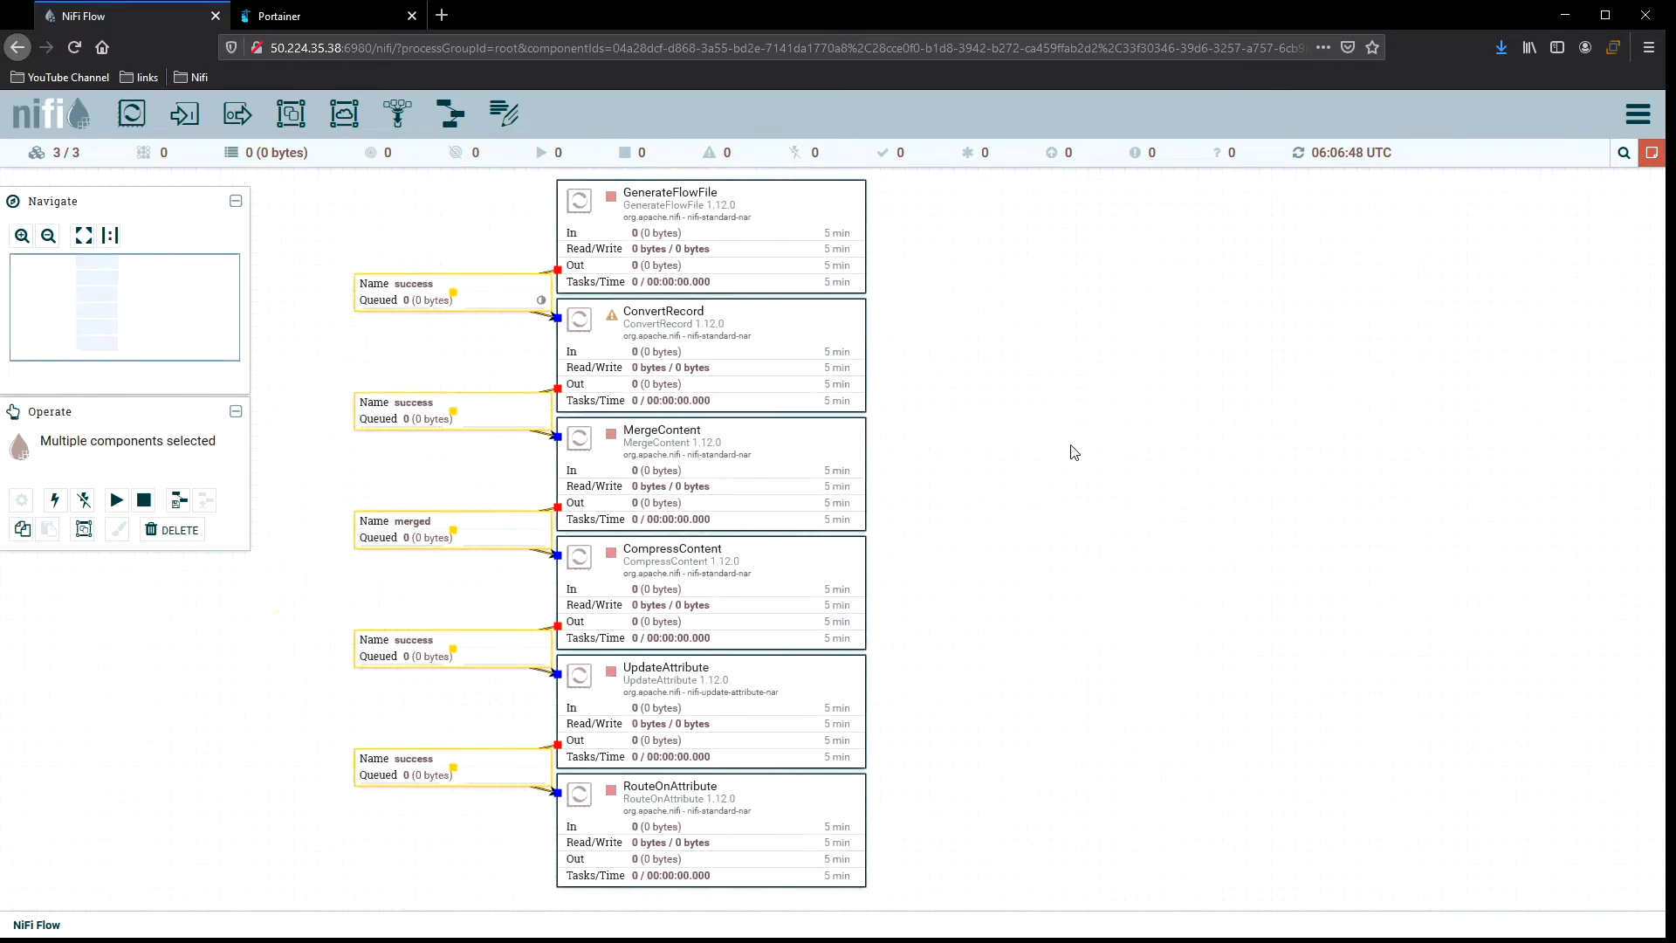
click(1033, 431)
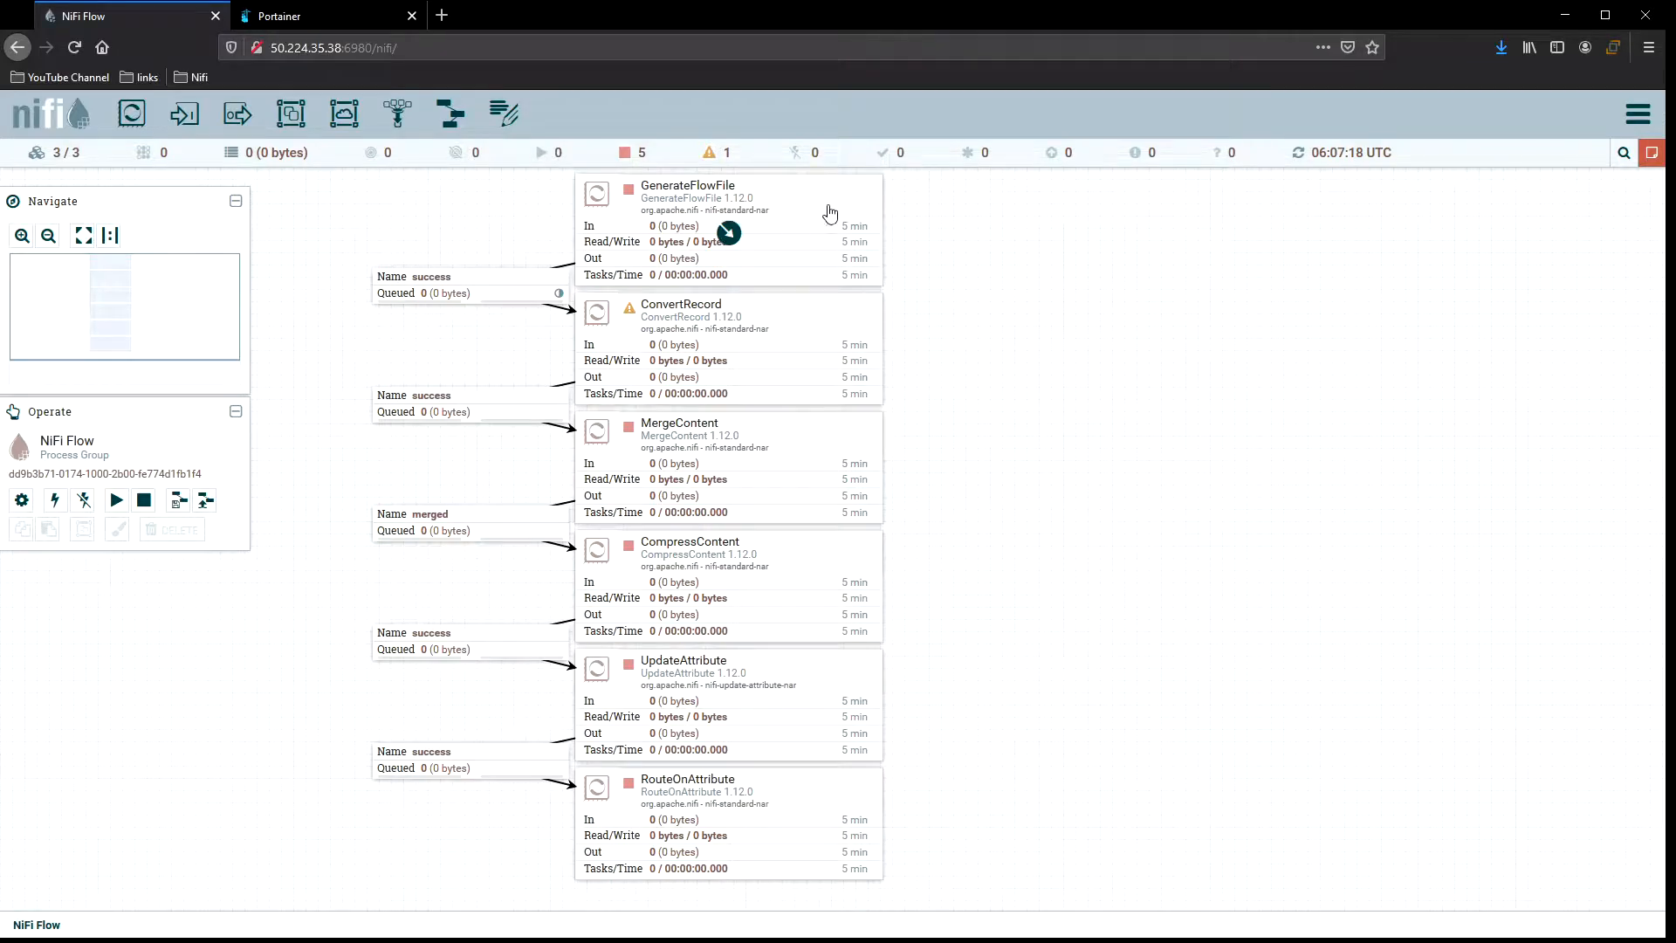
mouse_move(629, 316)
click(831, 216)
double_click(830, 216)
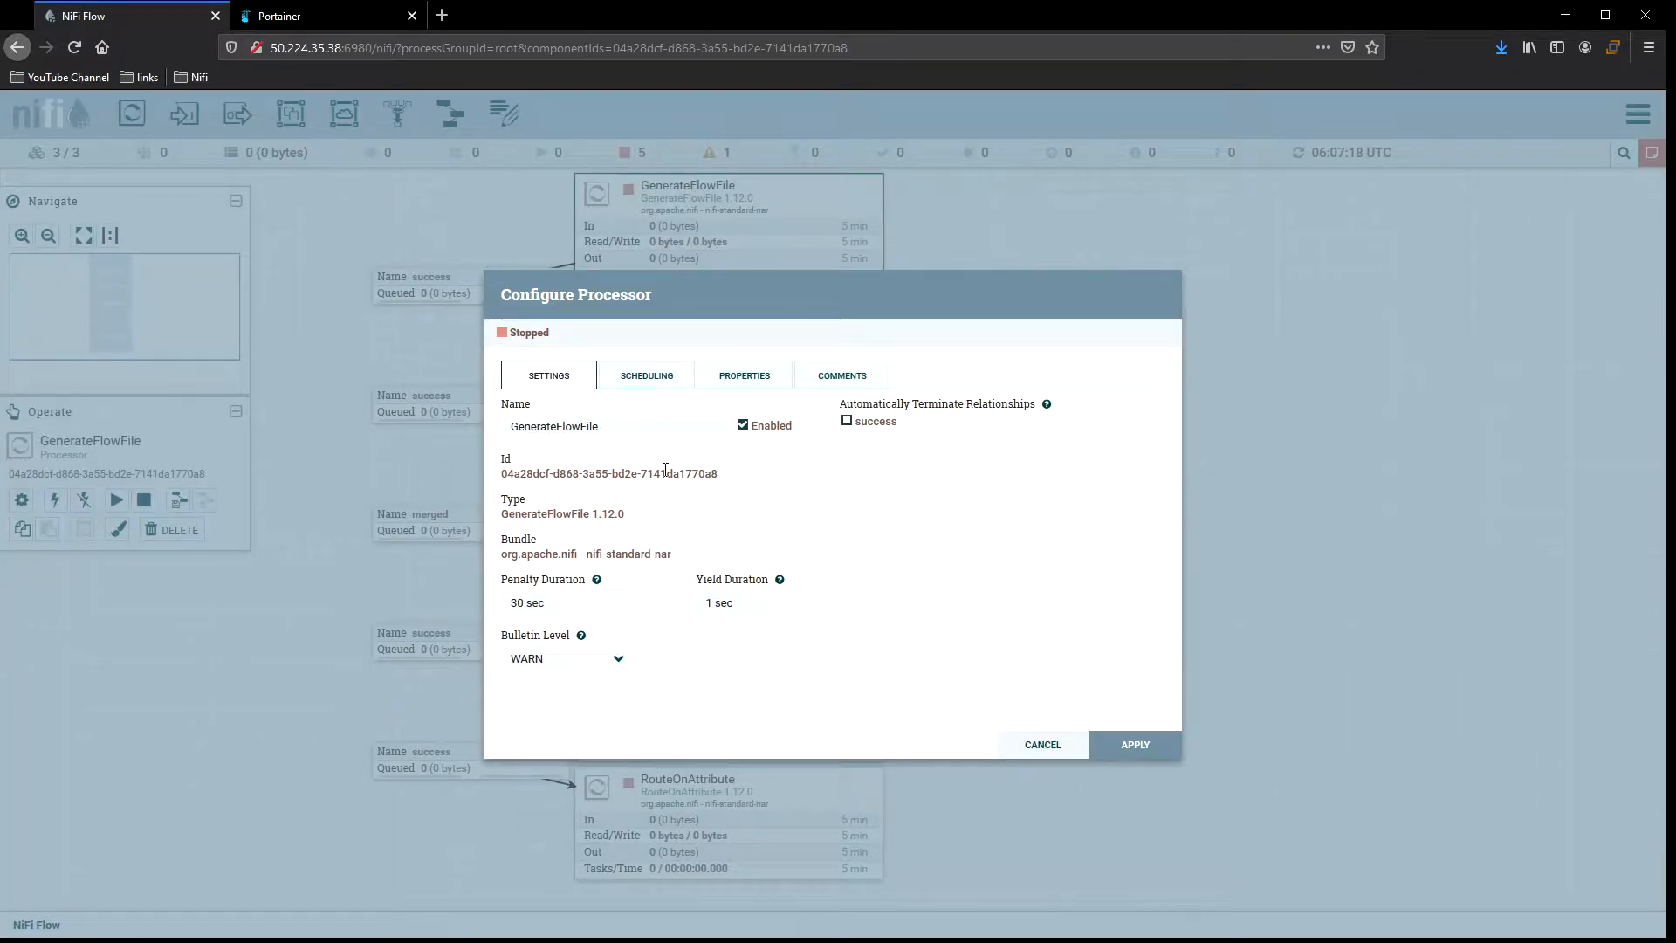
Review GenerateFlowFile's scheduling and its Custom Text JSON property, then apply the dialog.
click(646, 375)
click(745, 375)
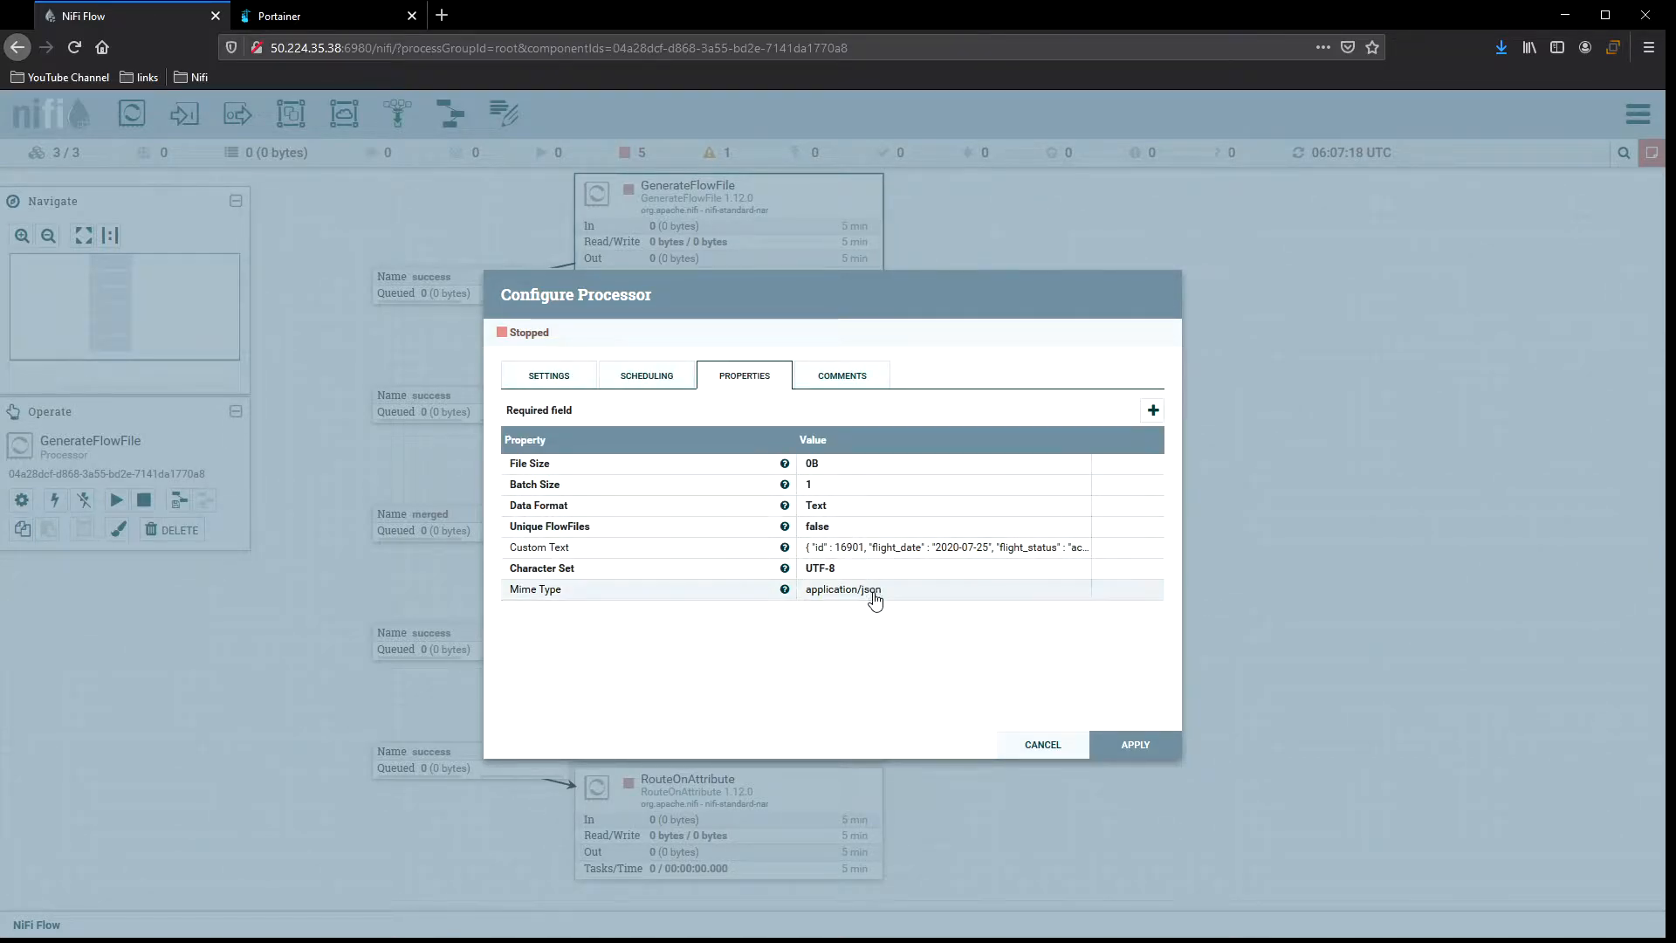
click(879, 548)
drag(1060, 639, 1441, 867)
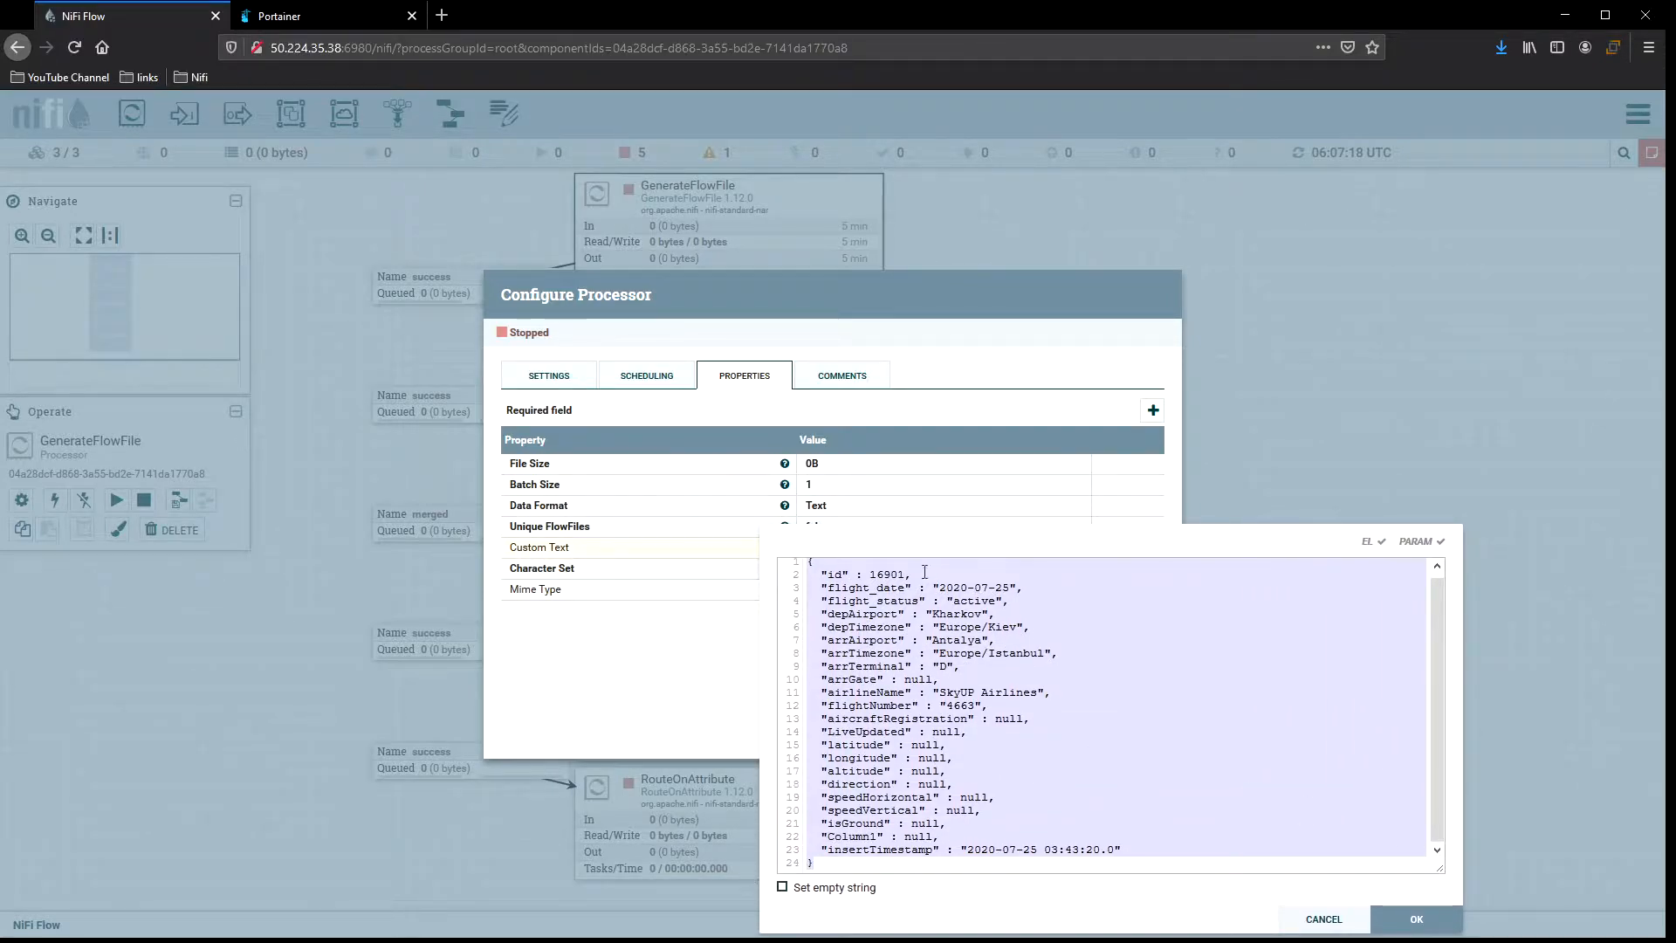
click(1322, 919)
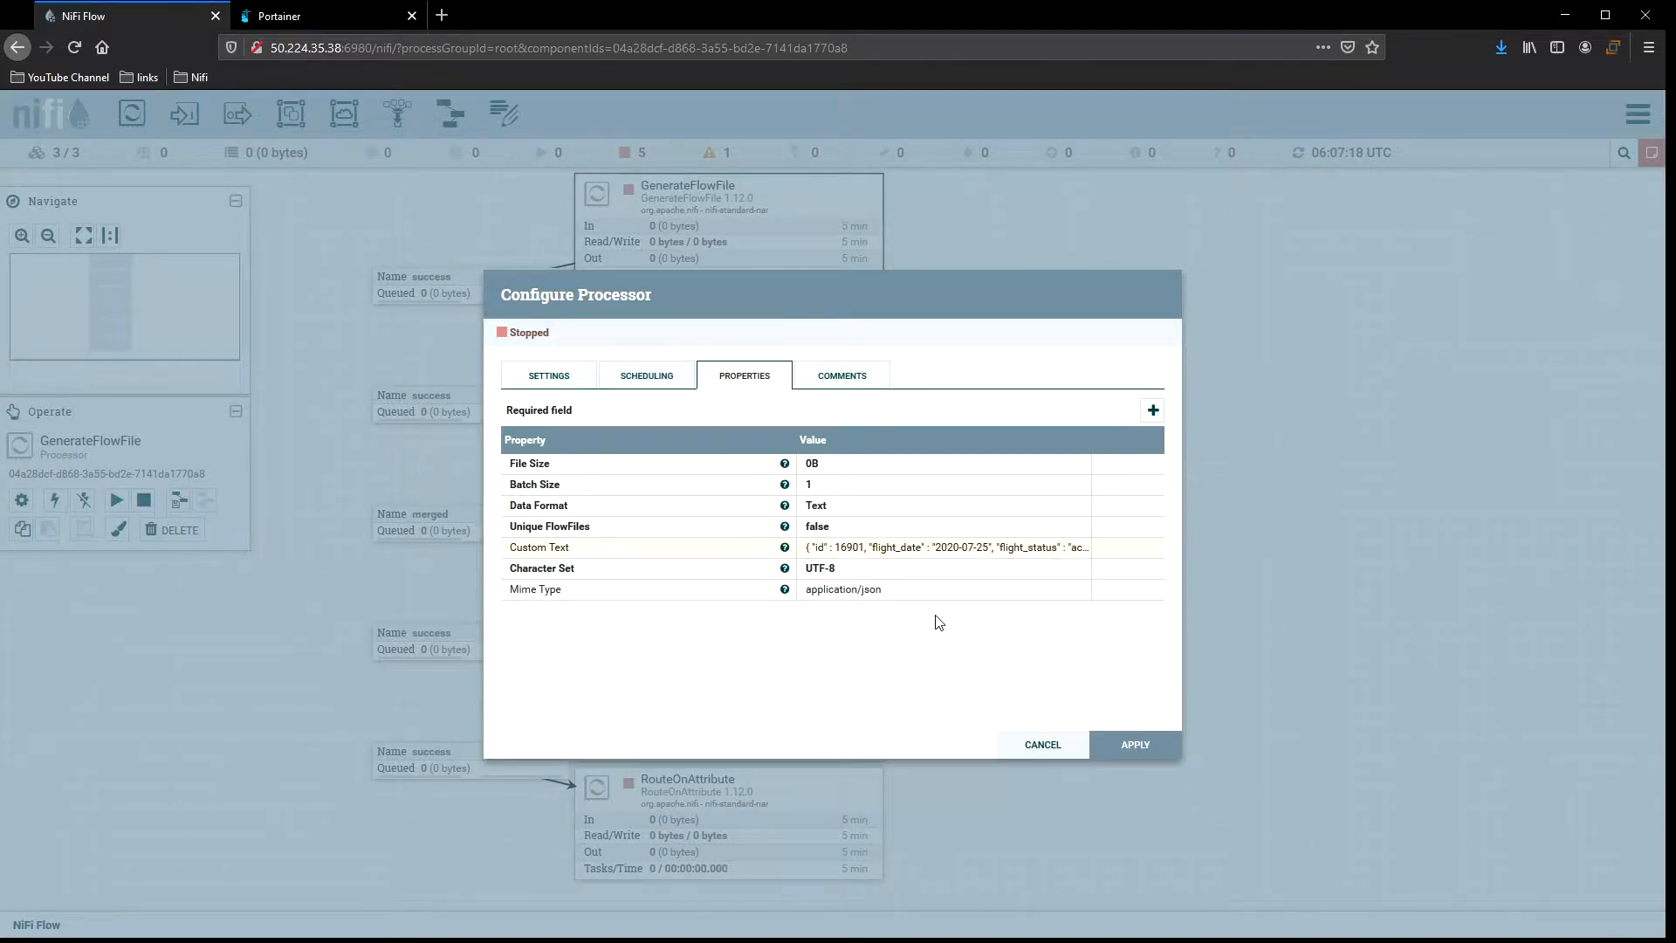
click(657, 383)
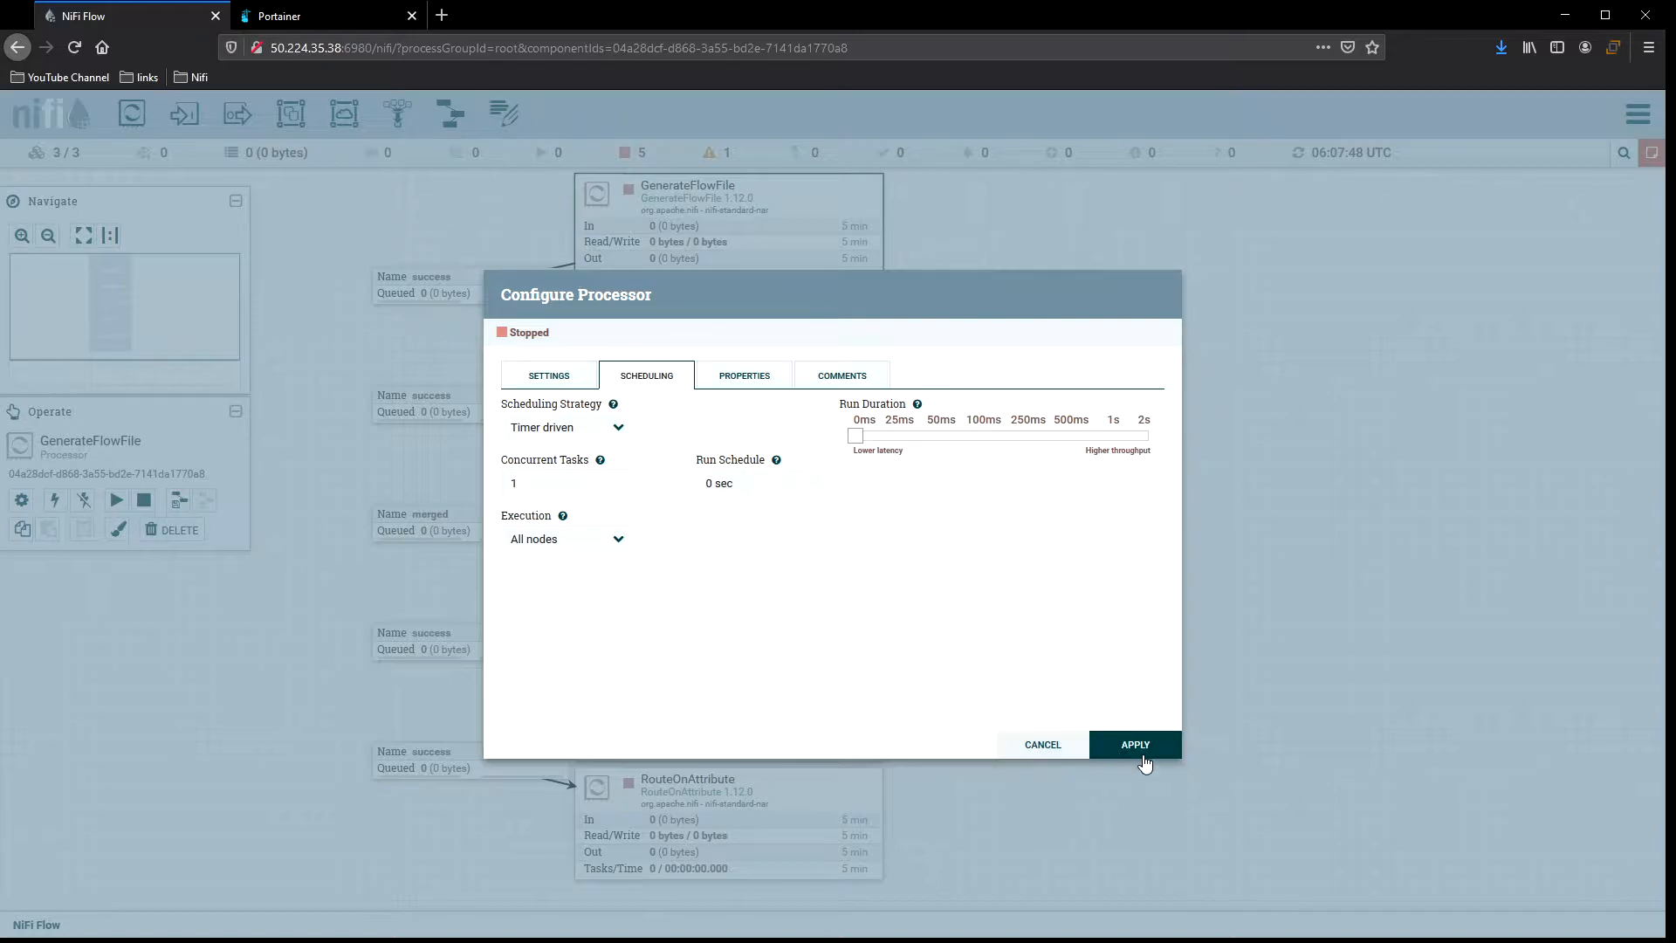
click(1134, 747)
Set the success connection after GenerateFlowFile to a back pressure object threshold of 10000 and Do not load balance.
double_click(513, 276)
click(638, 359)
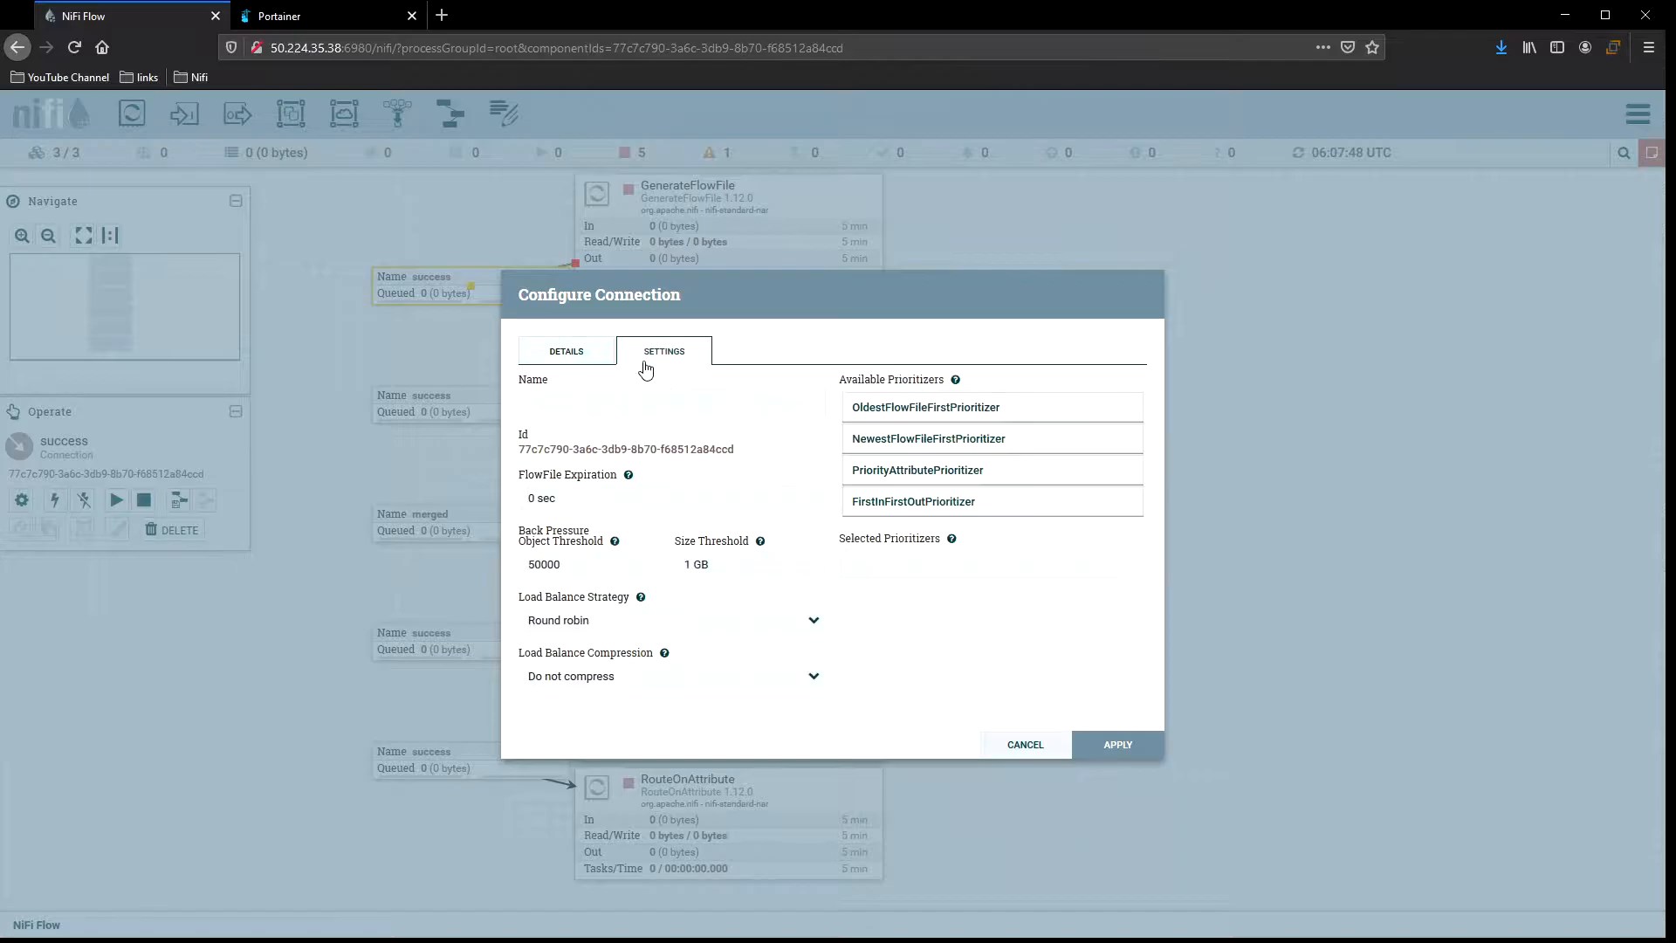
double_click(577, 563)
text(10)
click(690, 622)
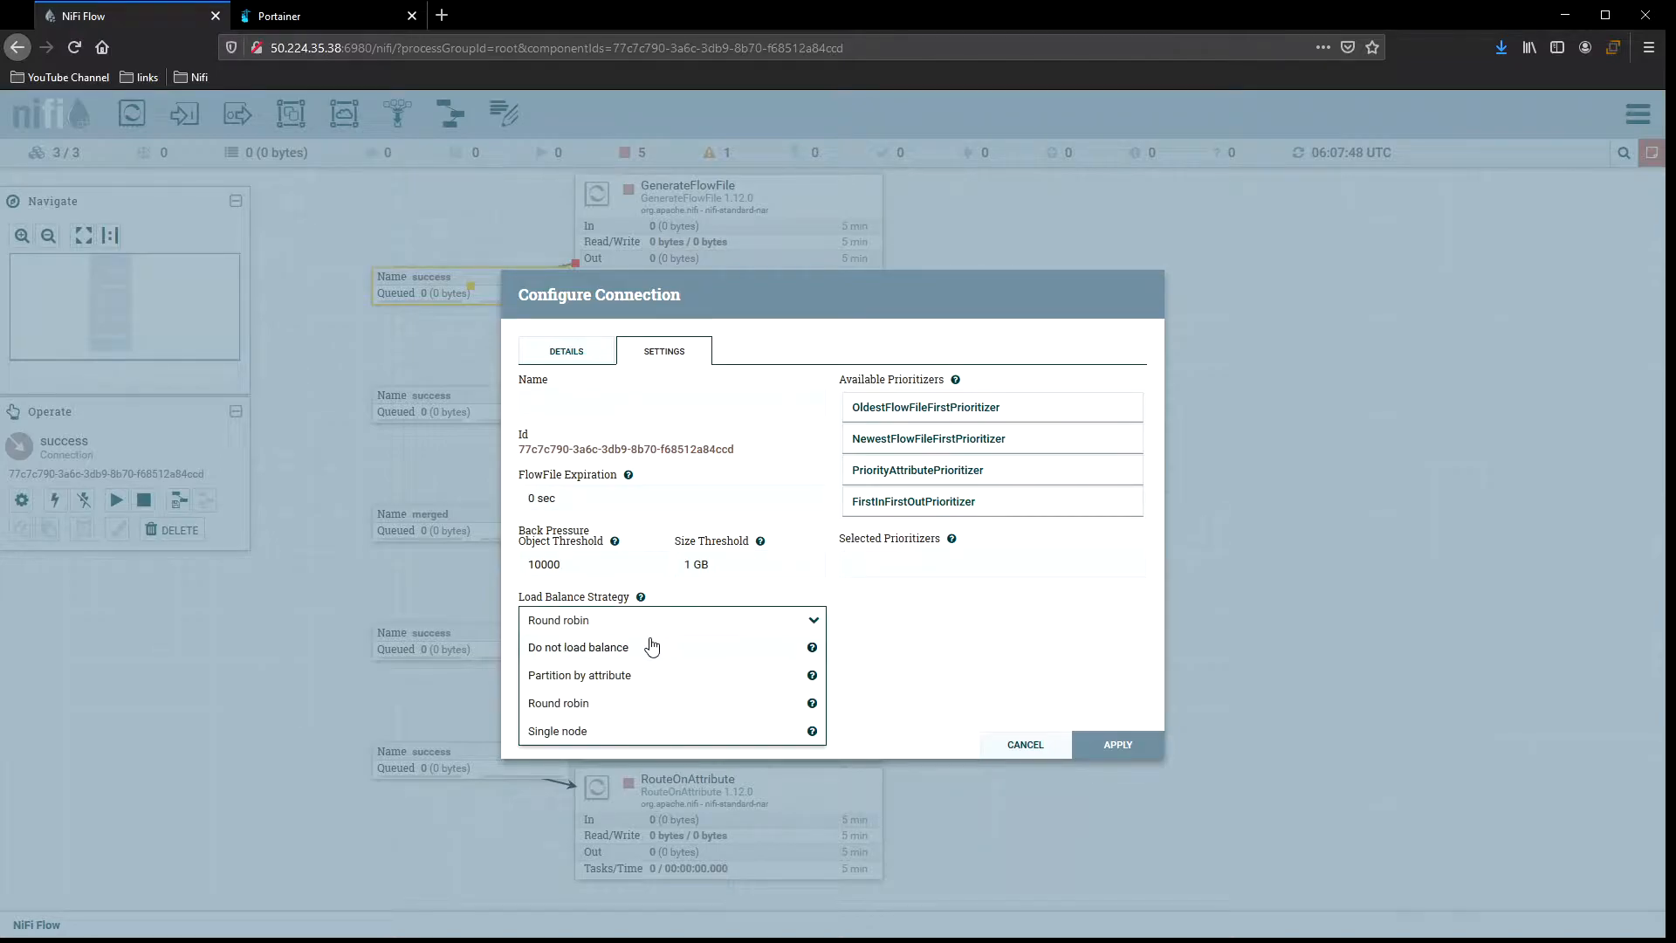
click(632, 651)
click(1083, 742)
mouse_move(777, 387)
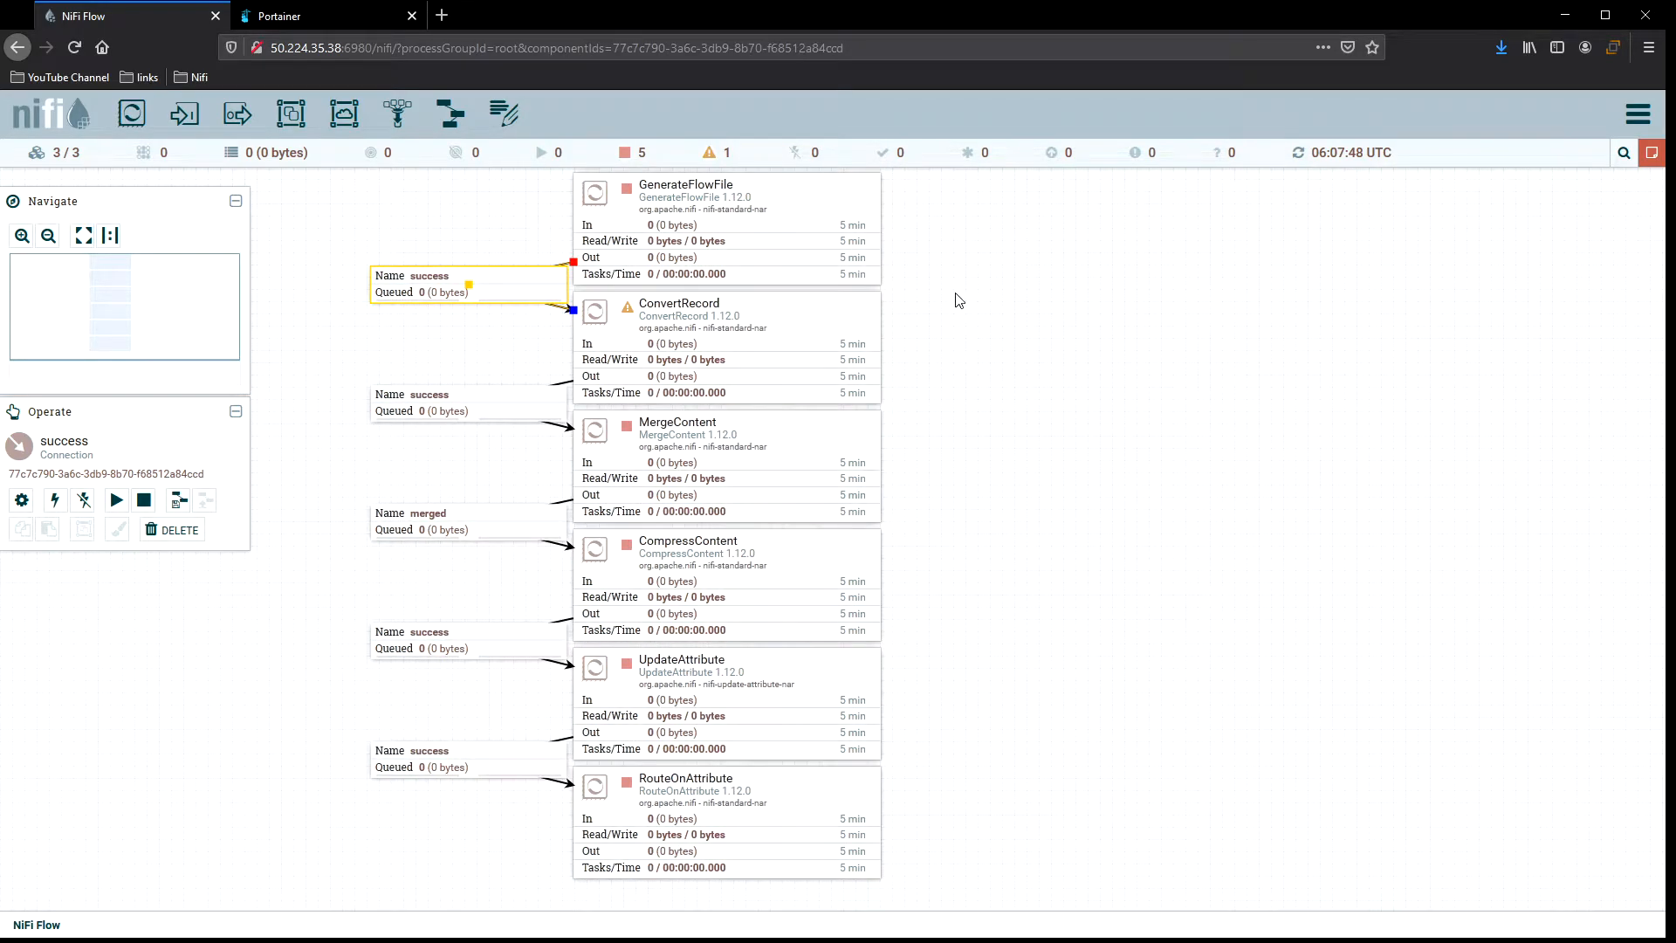
Open ConvertRecord's properties and jump to its JsonTreeReader controller service.
mouse_move(831, 228)
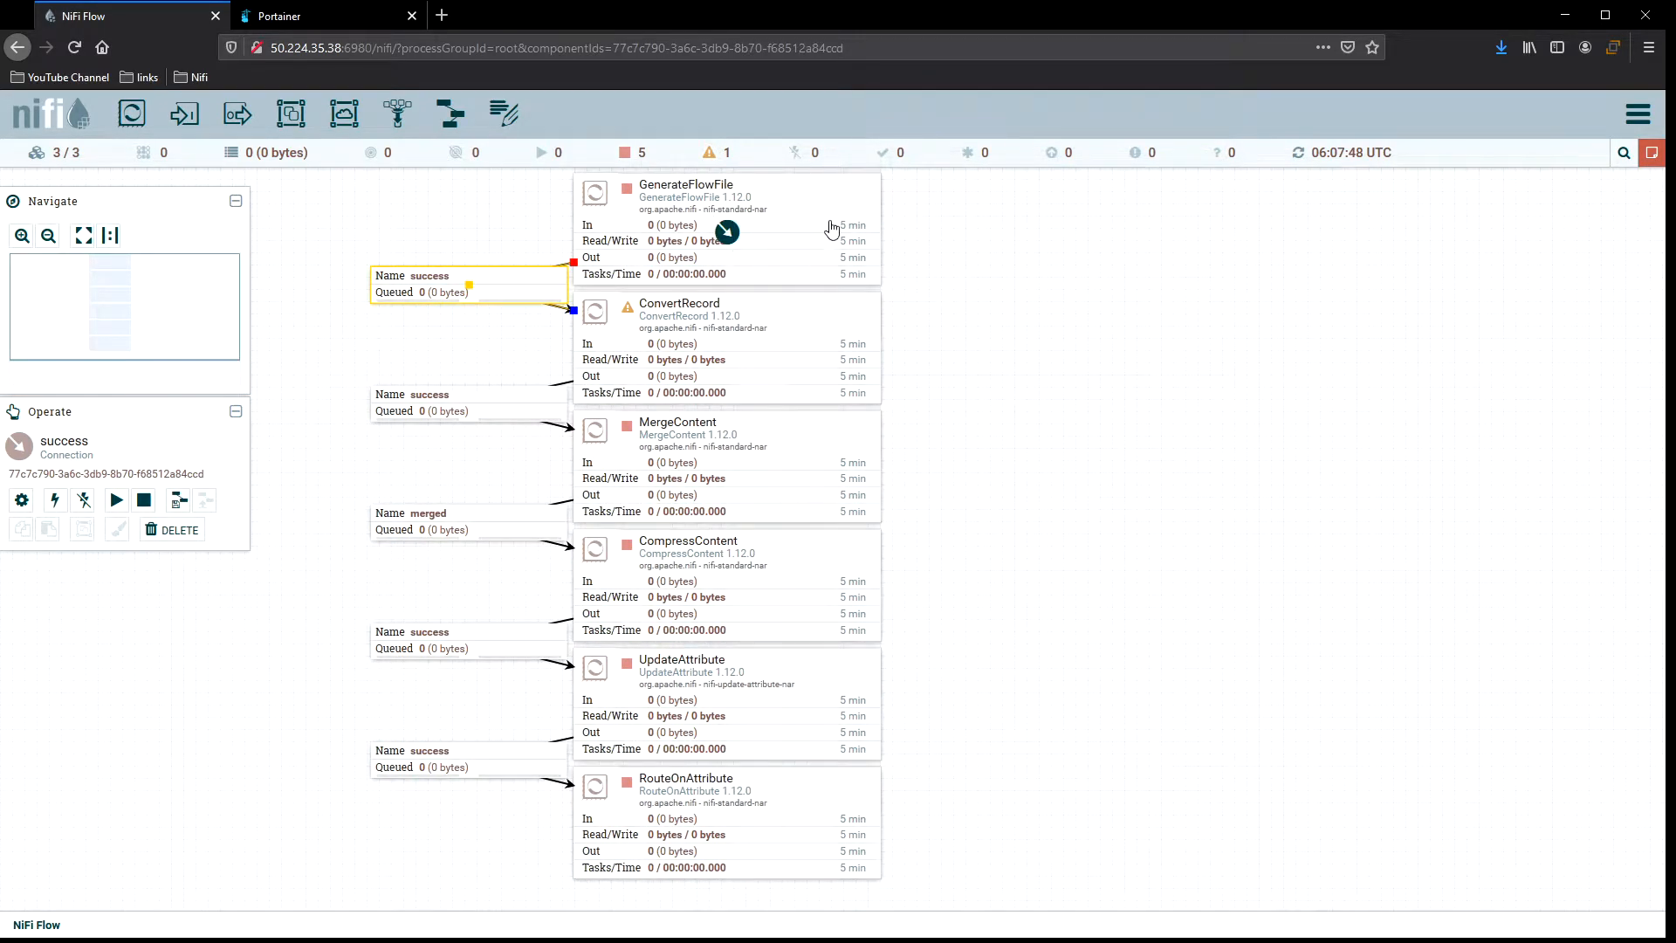
click(804, 327)
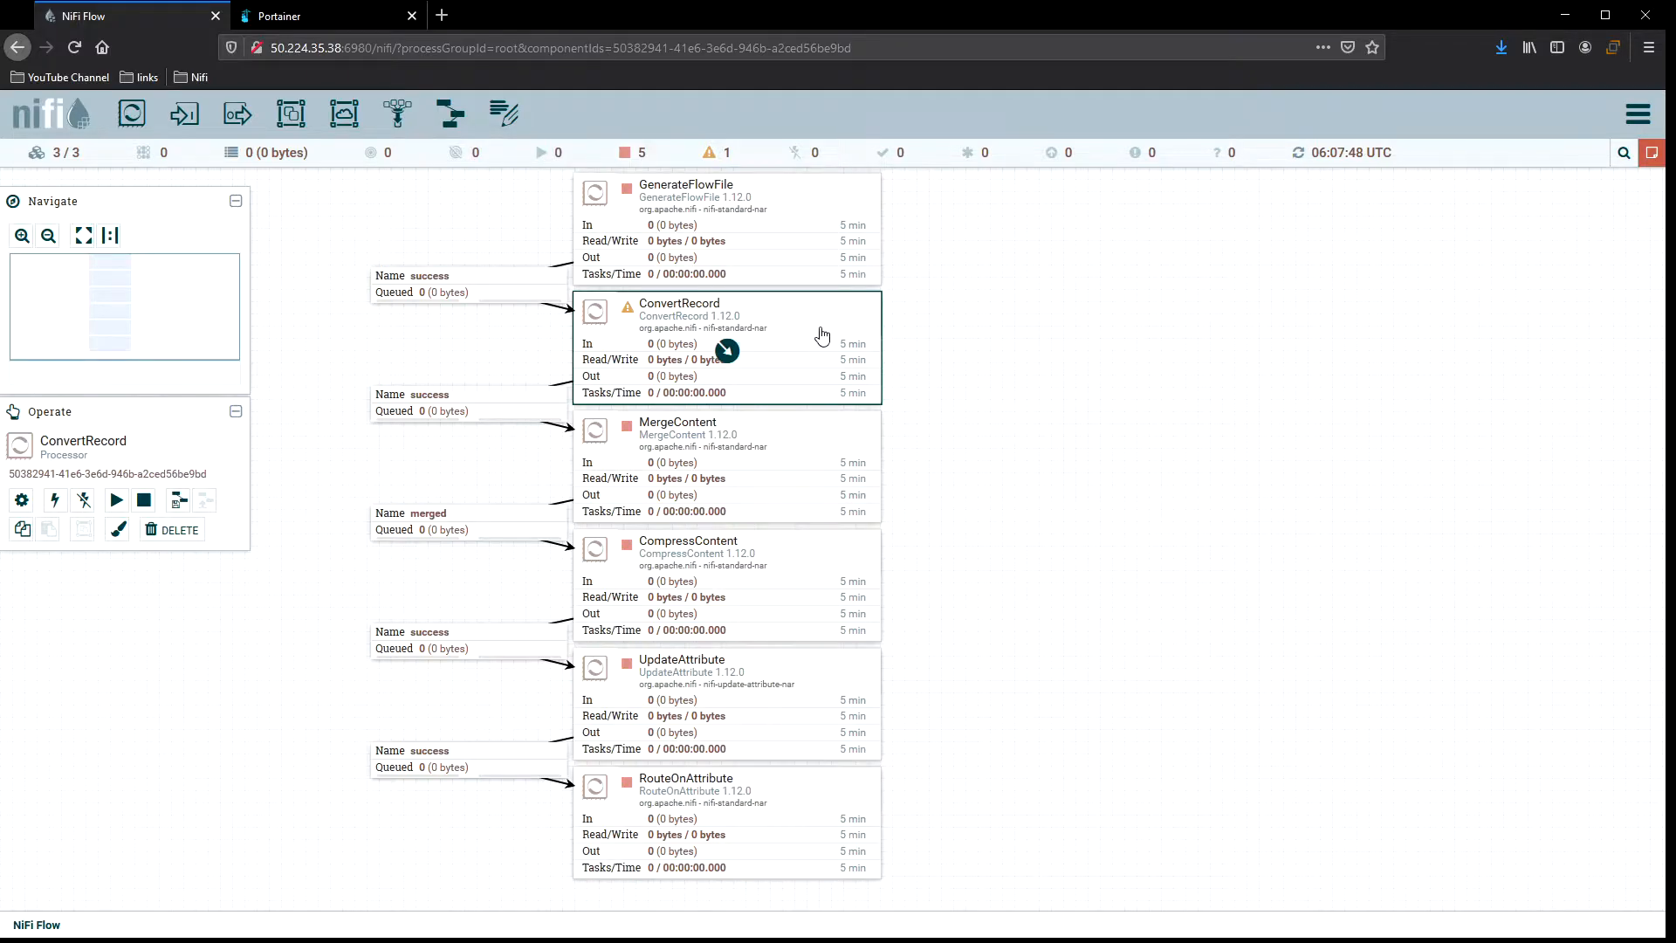
double_click(818, 326)
click(738, 378)
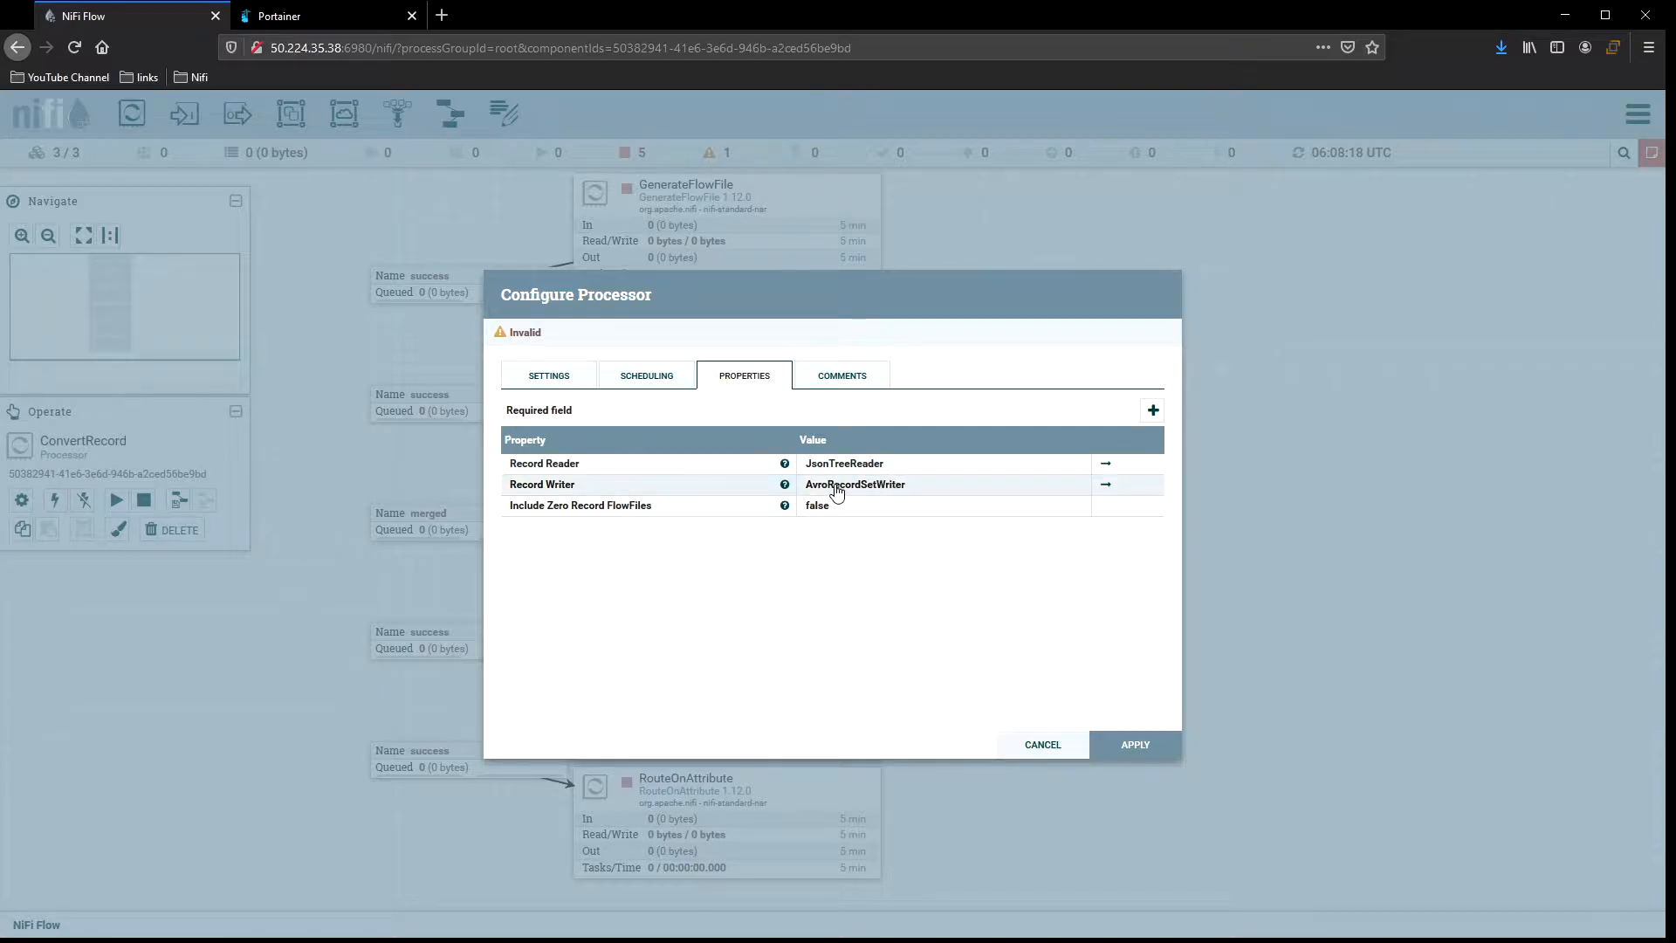
click(1106, 464)
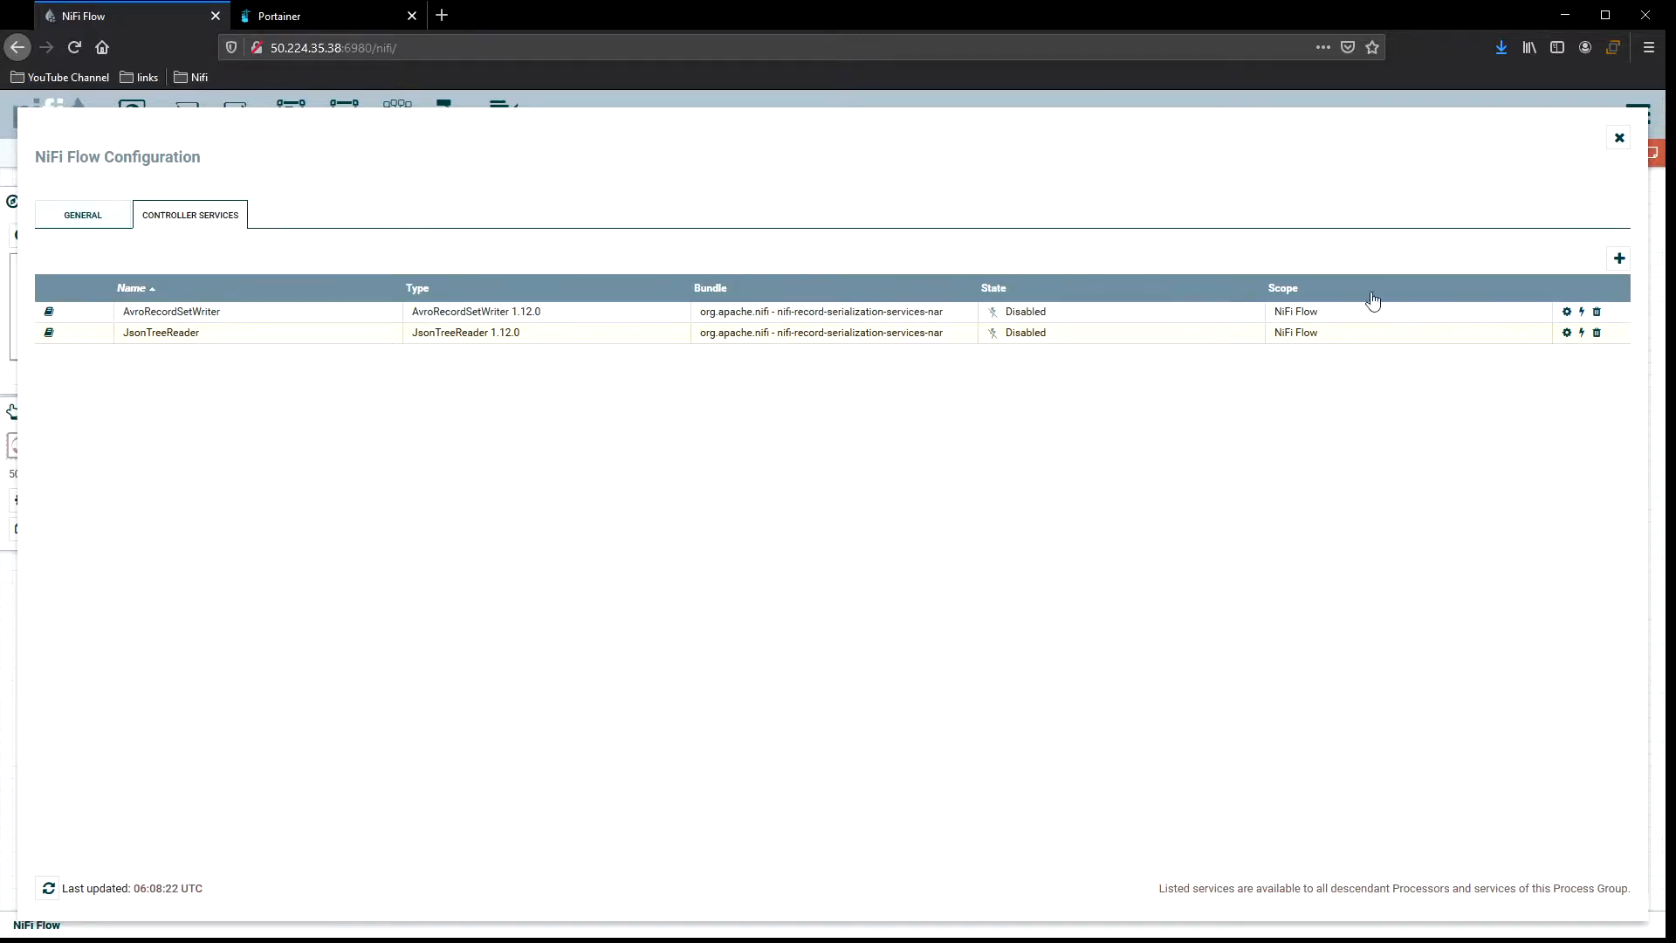
Enable the AvroRecordSetWriter and JsonTreeReader controller services.
click(1583, 313)
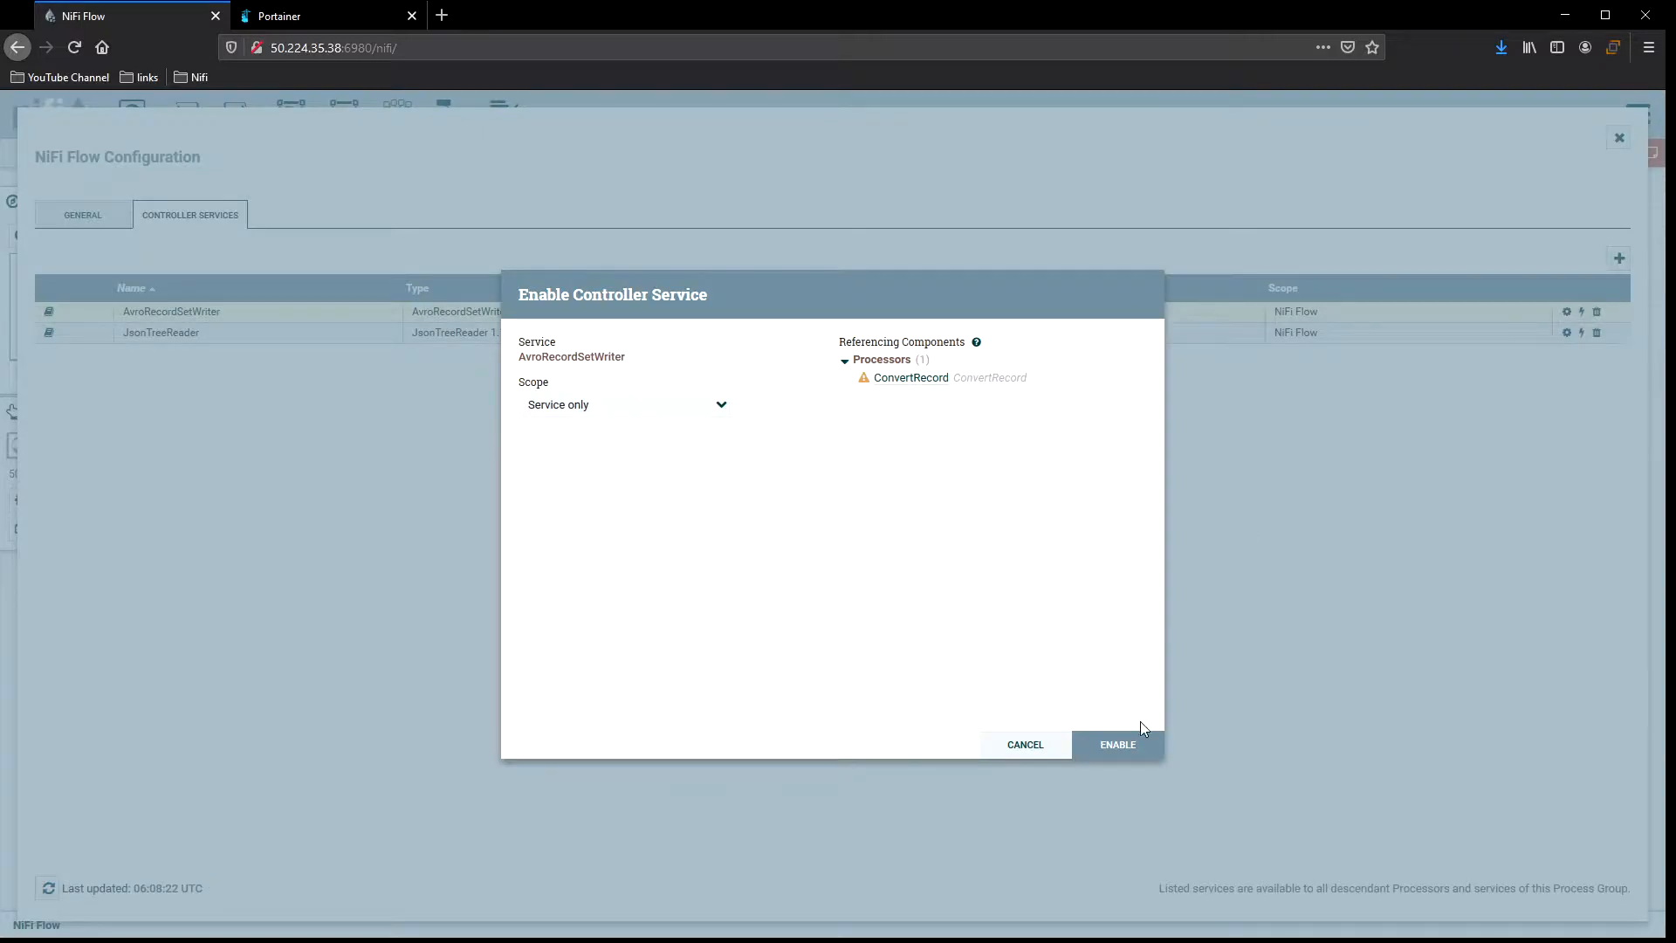
click(1134, 743)
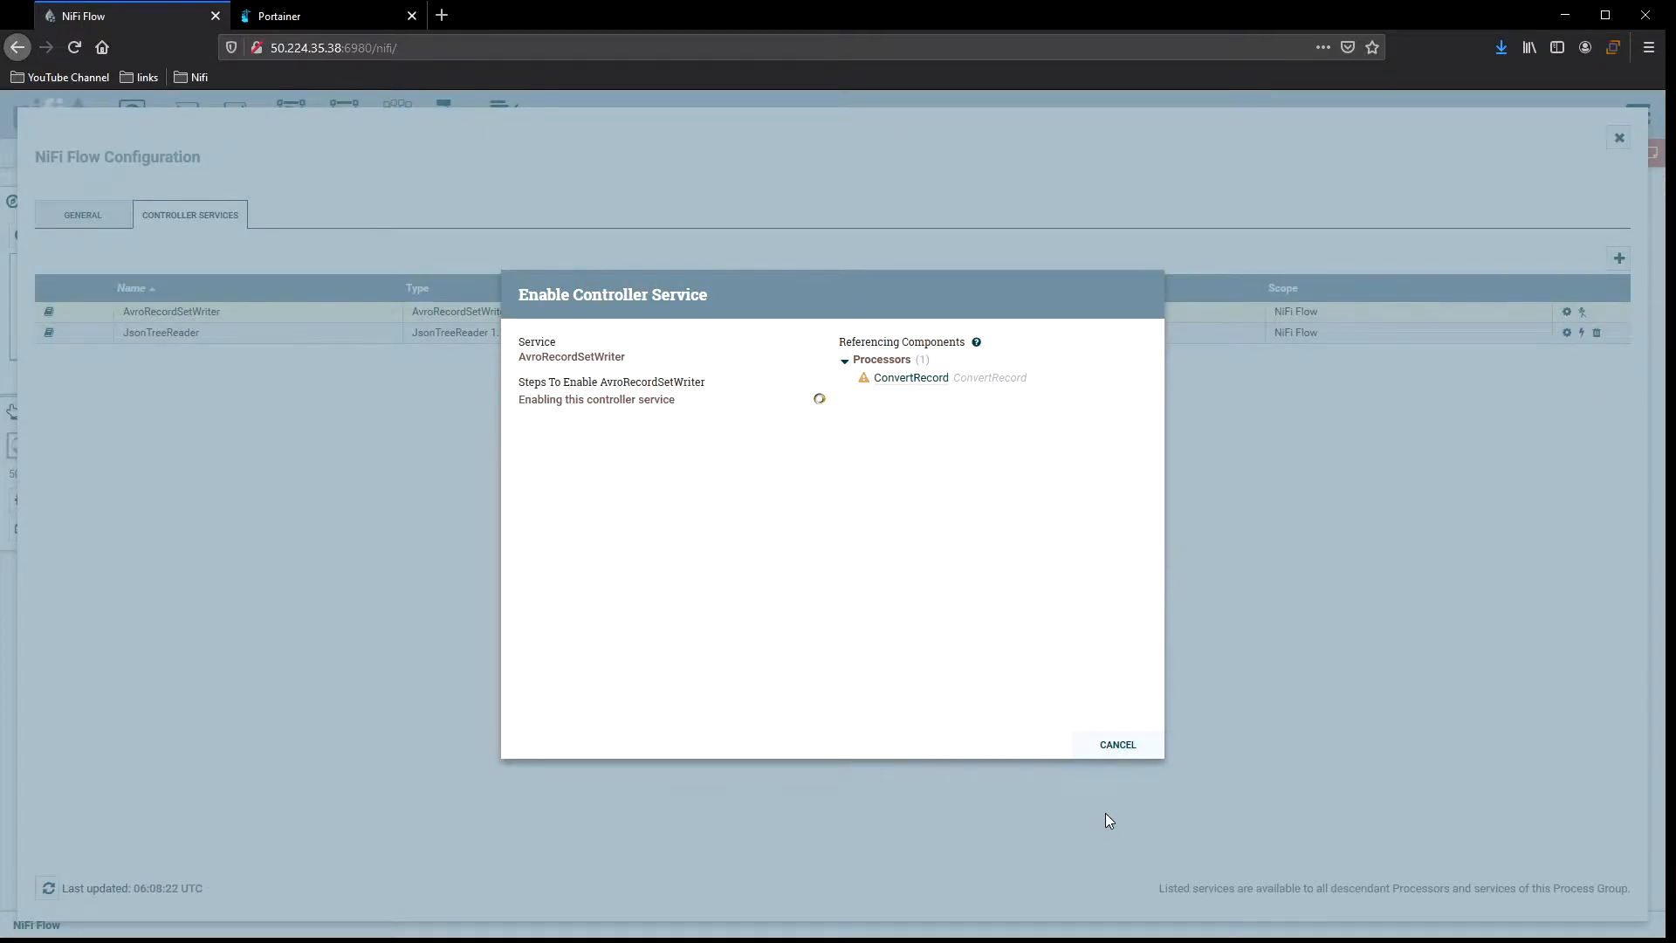
click(1116, 747)
click(1581, 334)
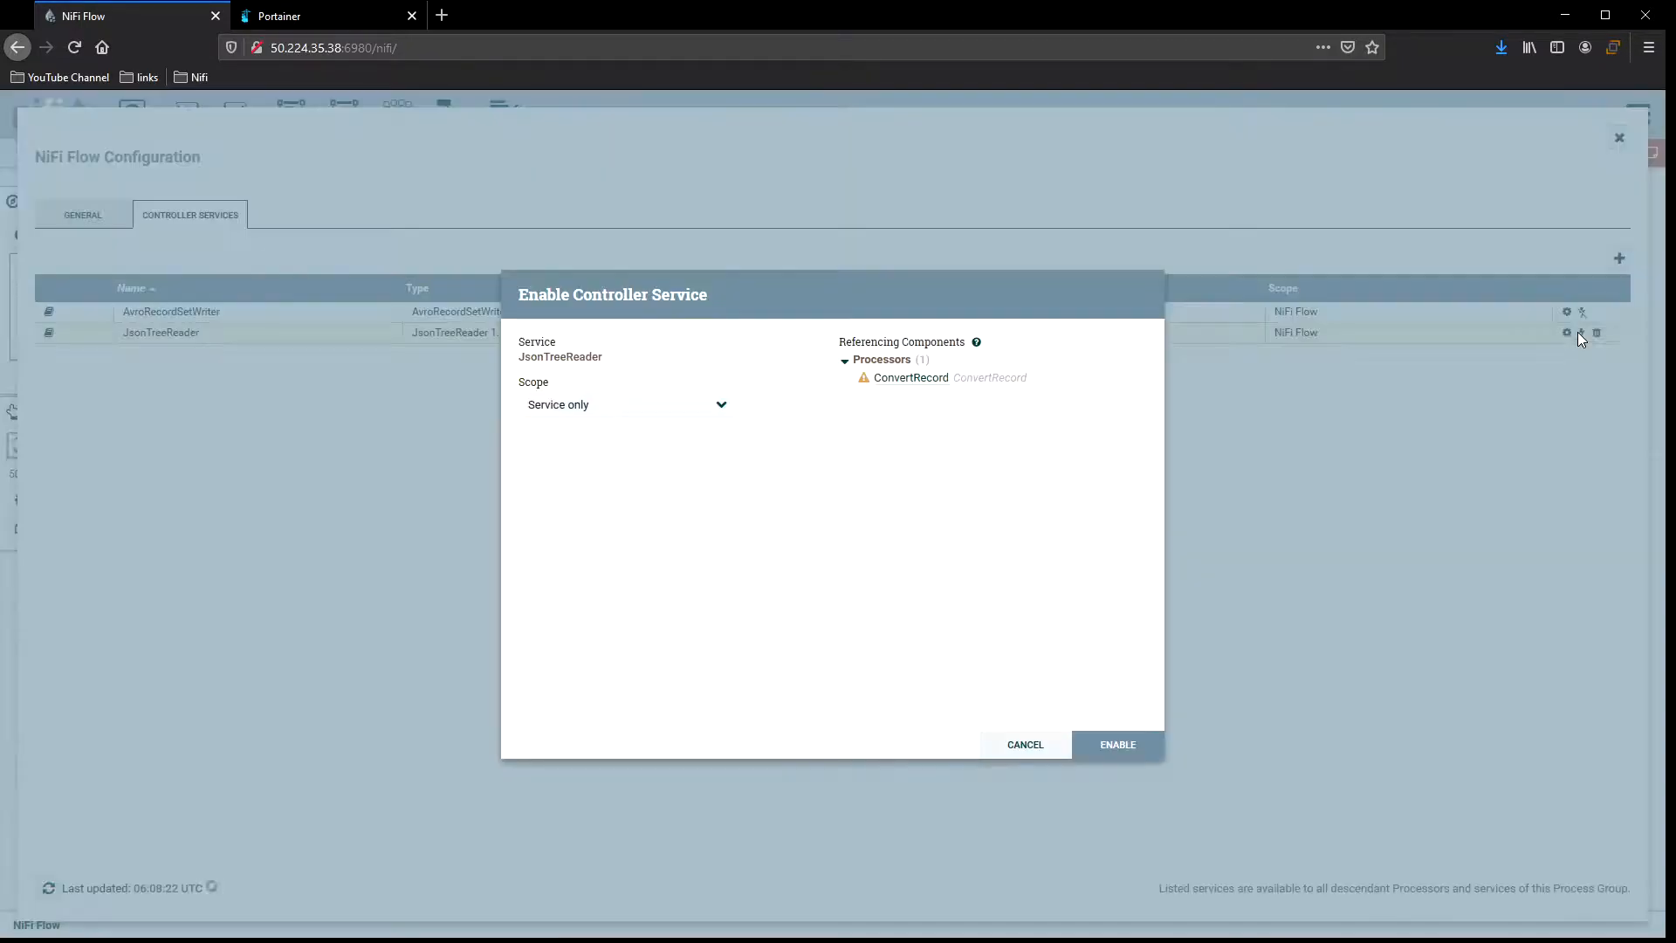
click(1126, 744)
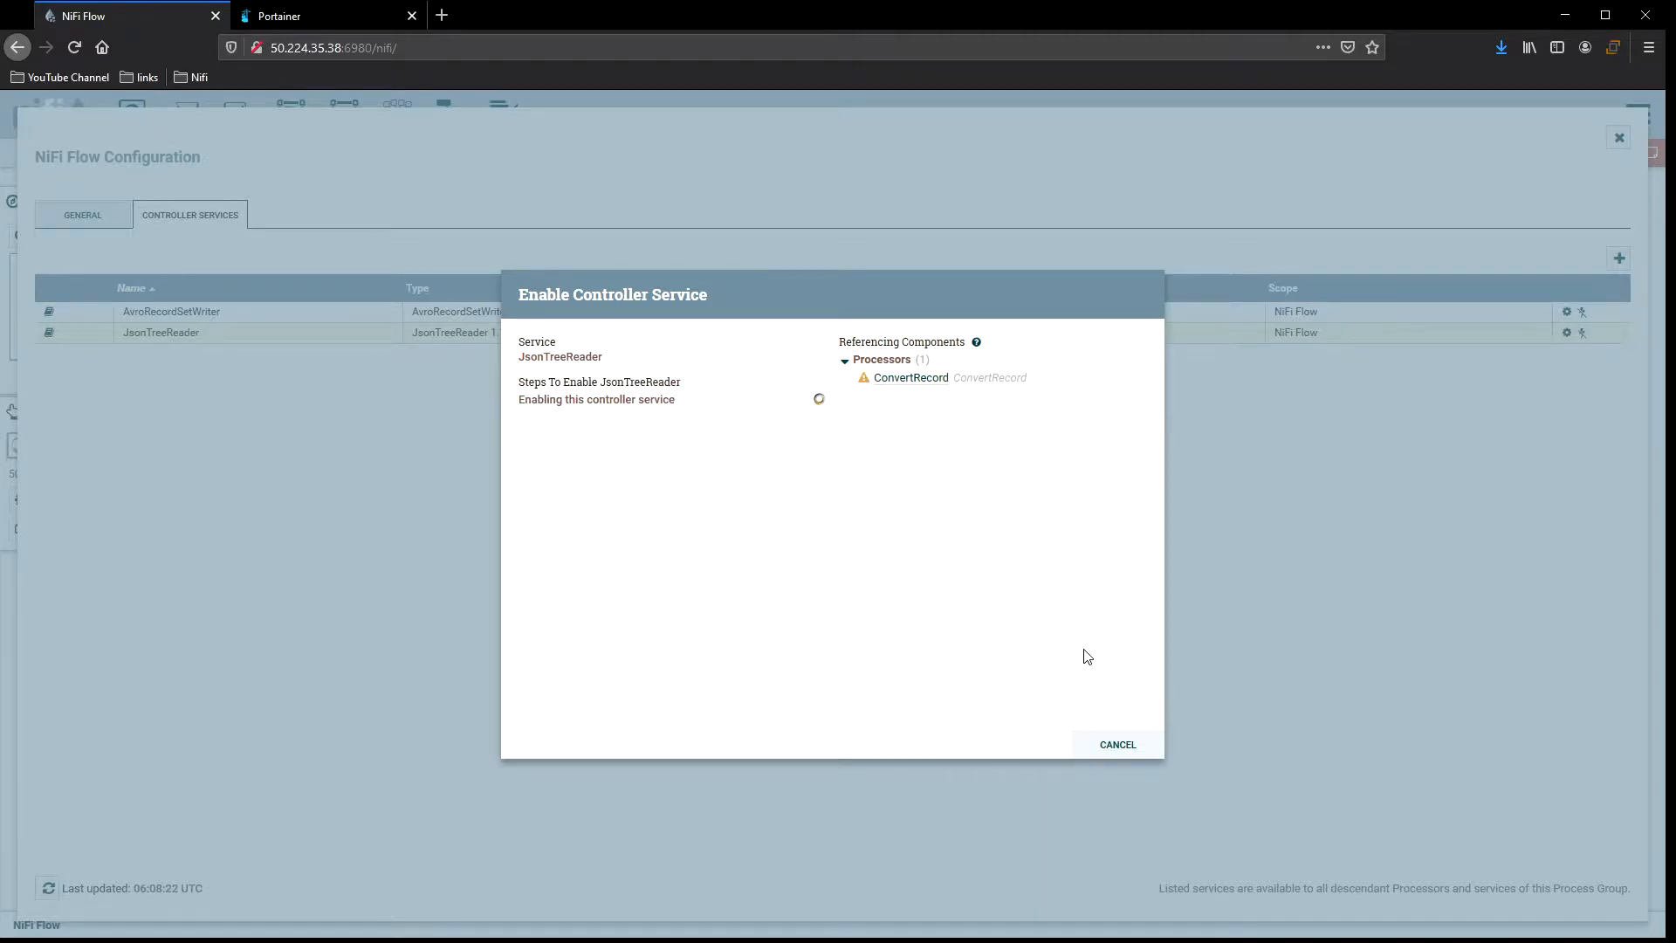
Close the controller service dialogs, then set ConvertRecord's concurrent tasks to 1 and run duration to 0ms, and apply.
click(1117, 743)
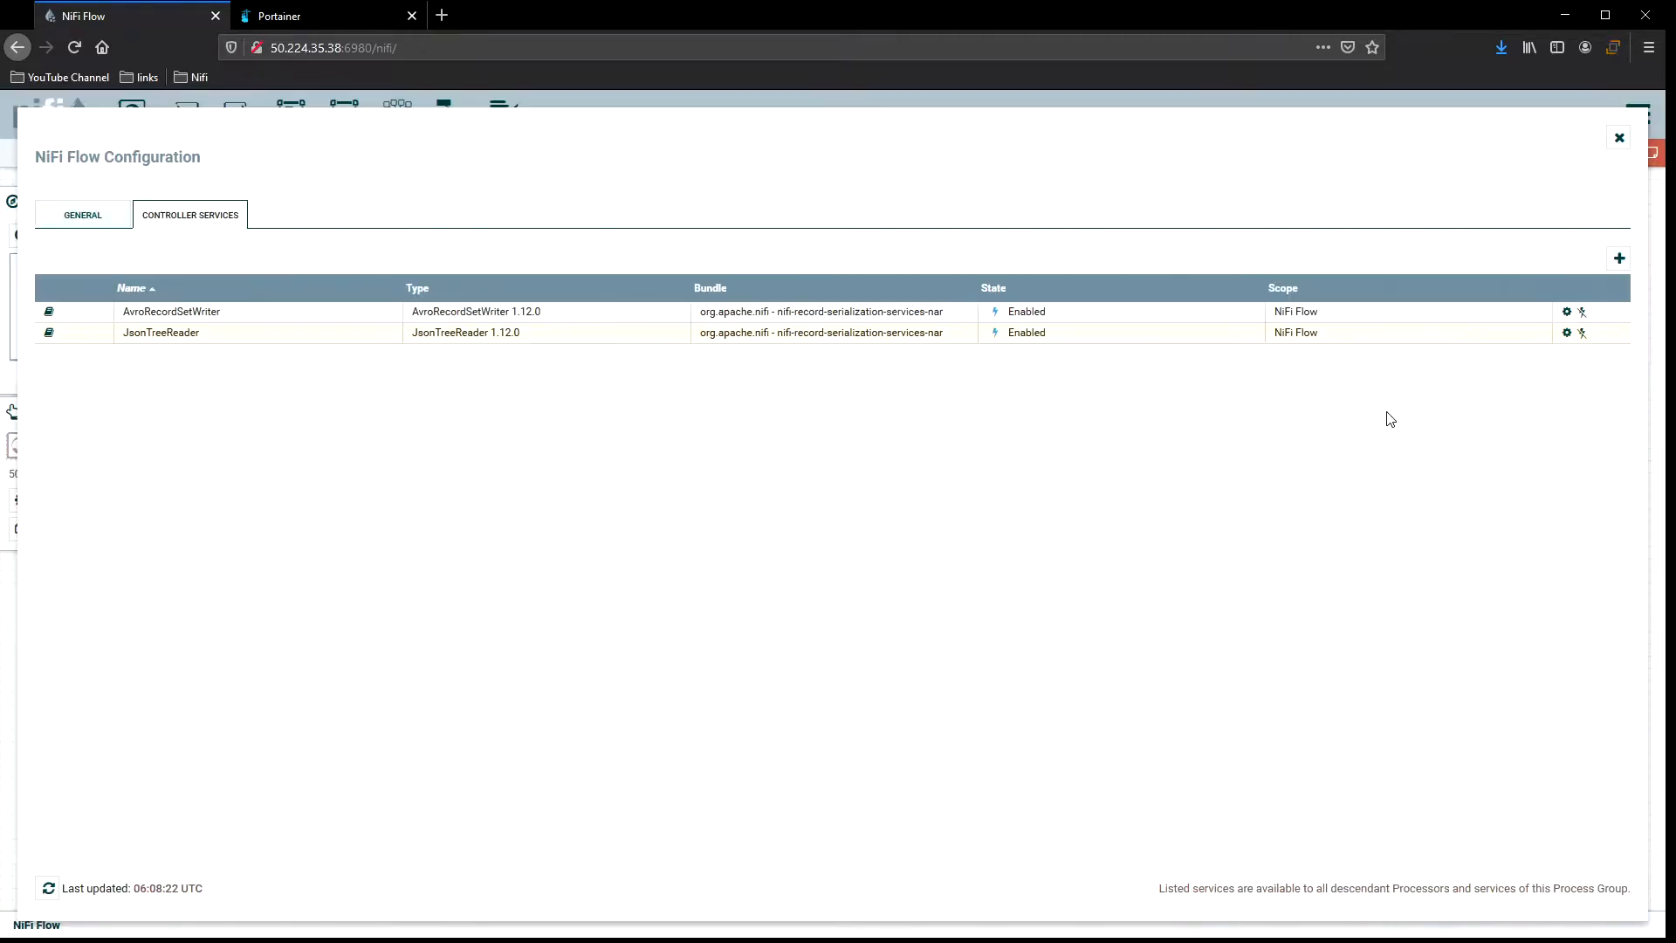
click(1618, 138)
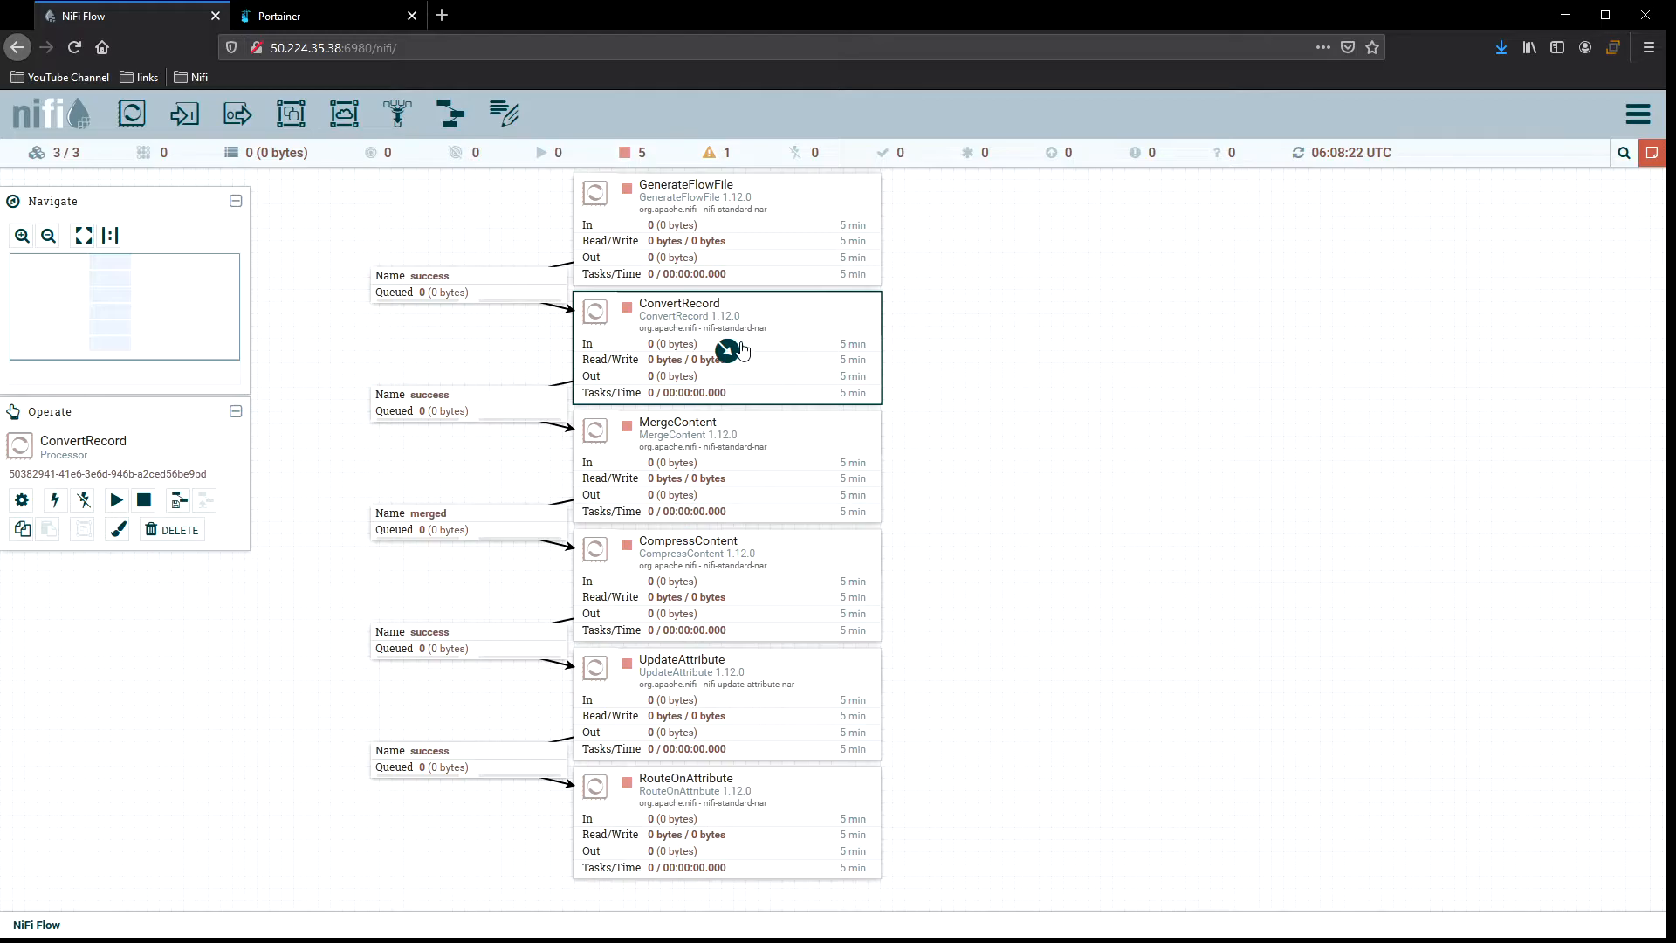
double_click(794, 329)
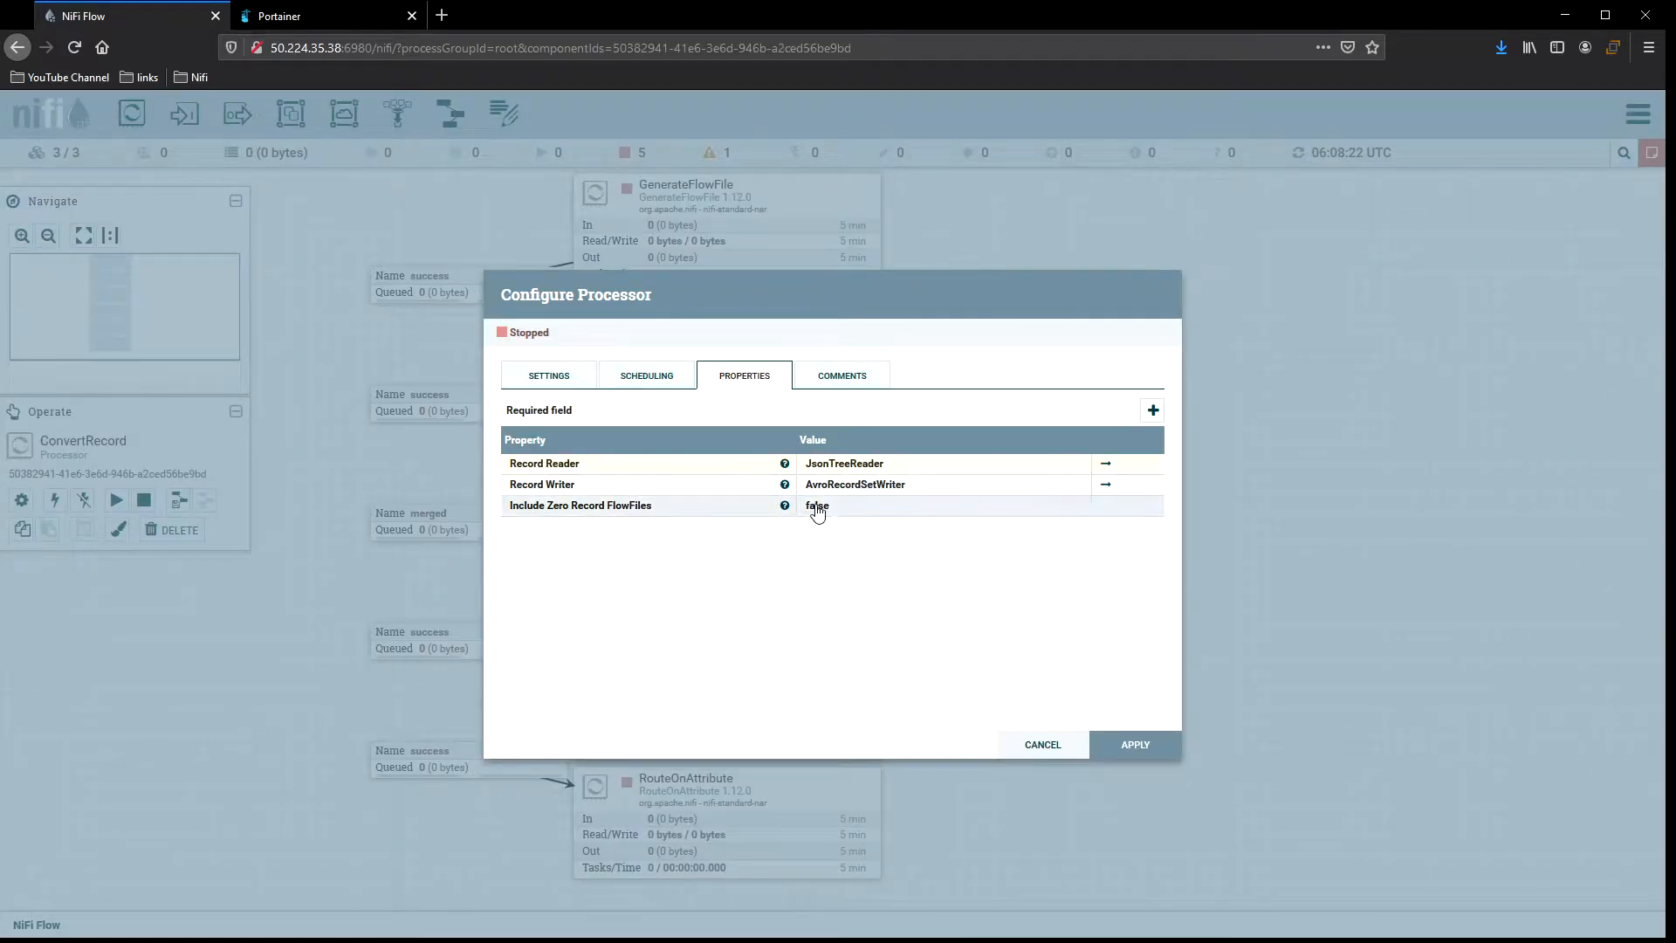
click(651, 377)
click(541, 483)
key(BackSpace)
text(1)
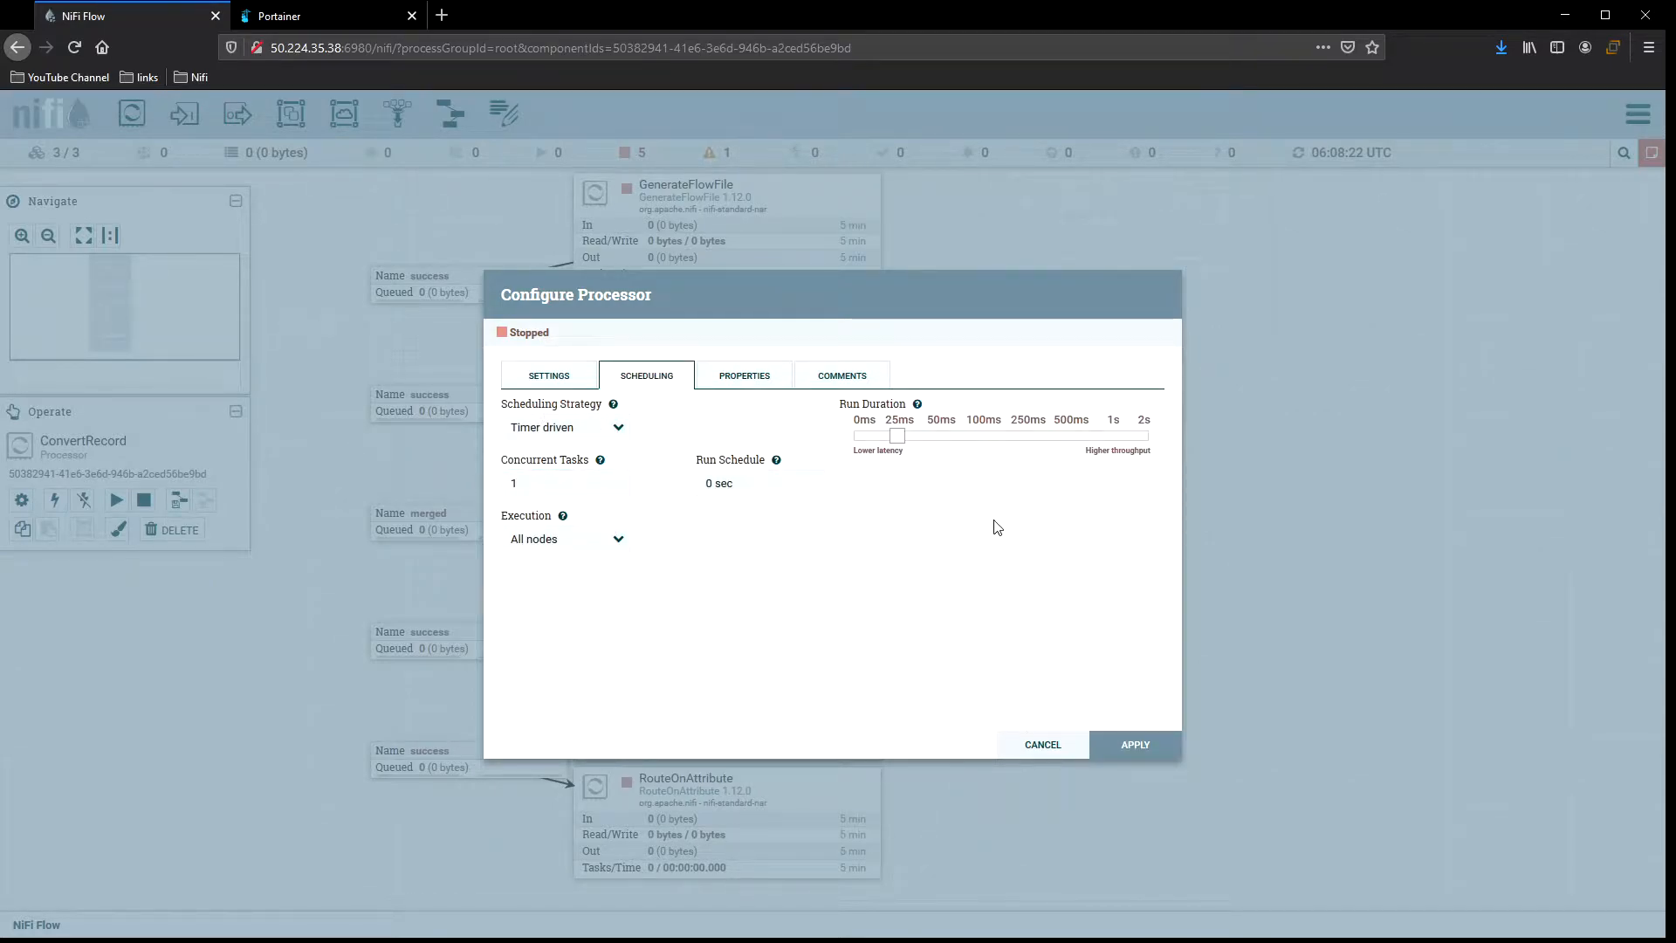
drag(895, 434, 845, 431)
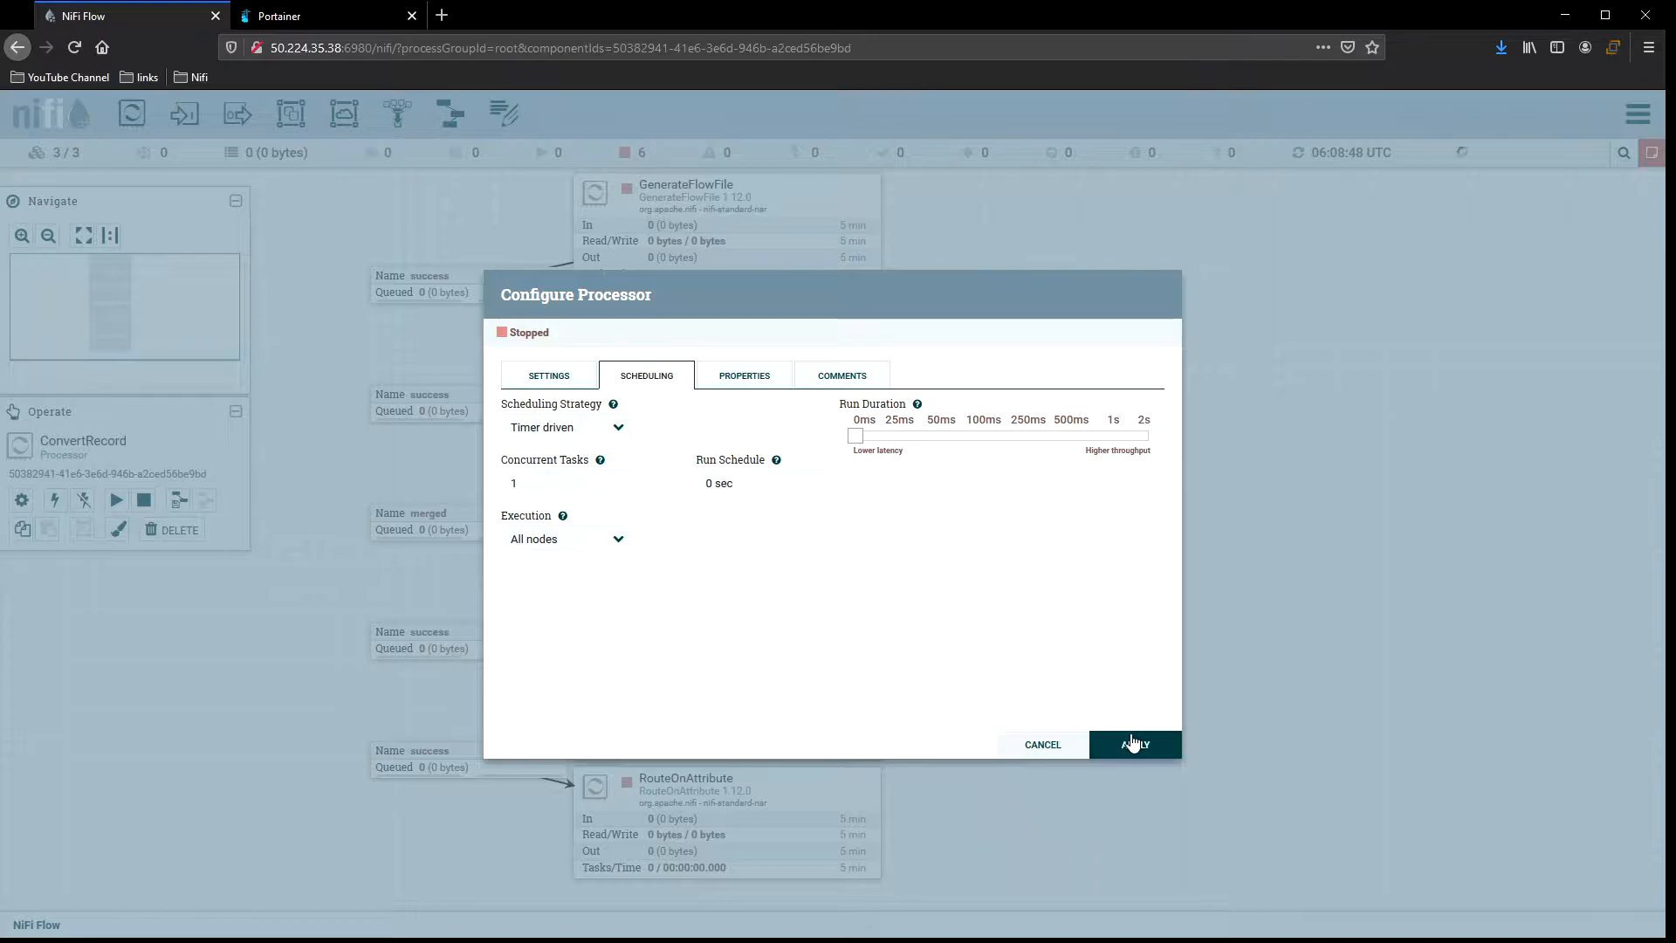
click(1140, 742)
Review MergeContent's properties, settings and scheduling, applying the dialog unchanged.
double_click(783, 447)
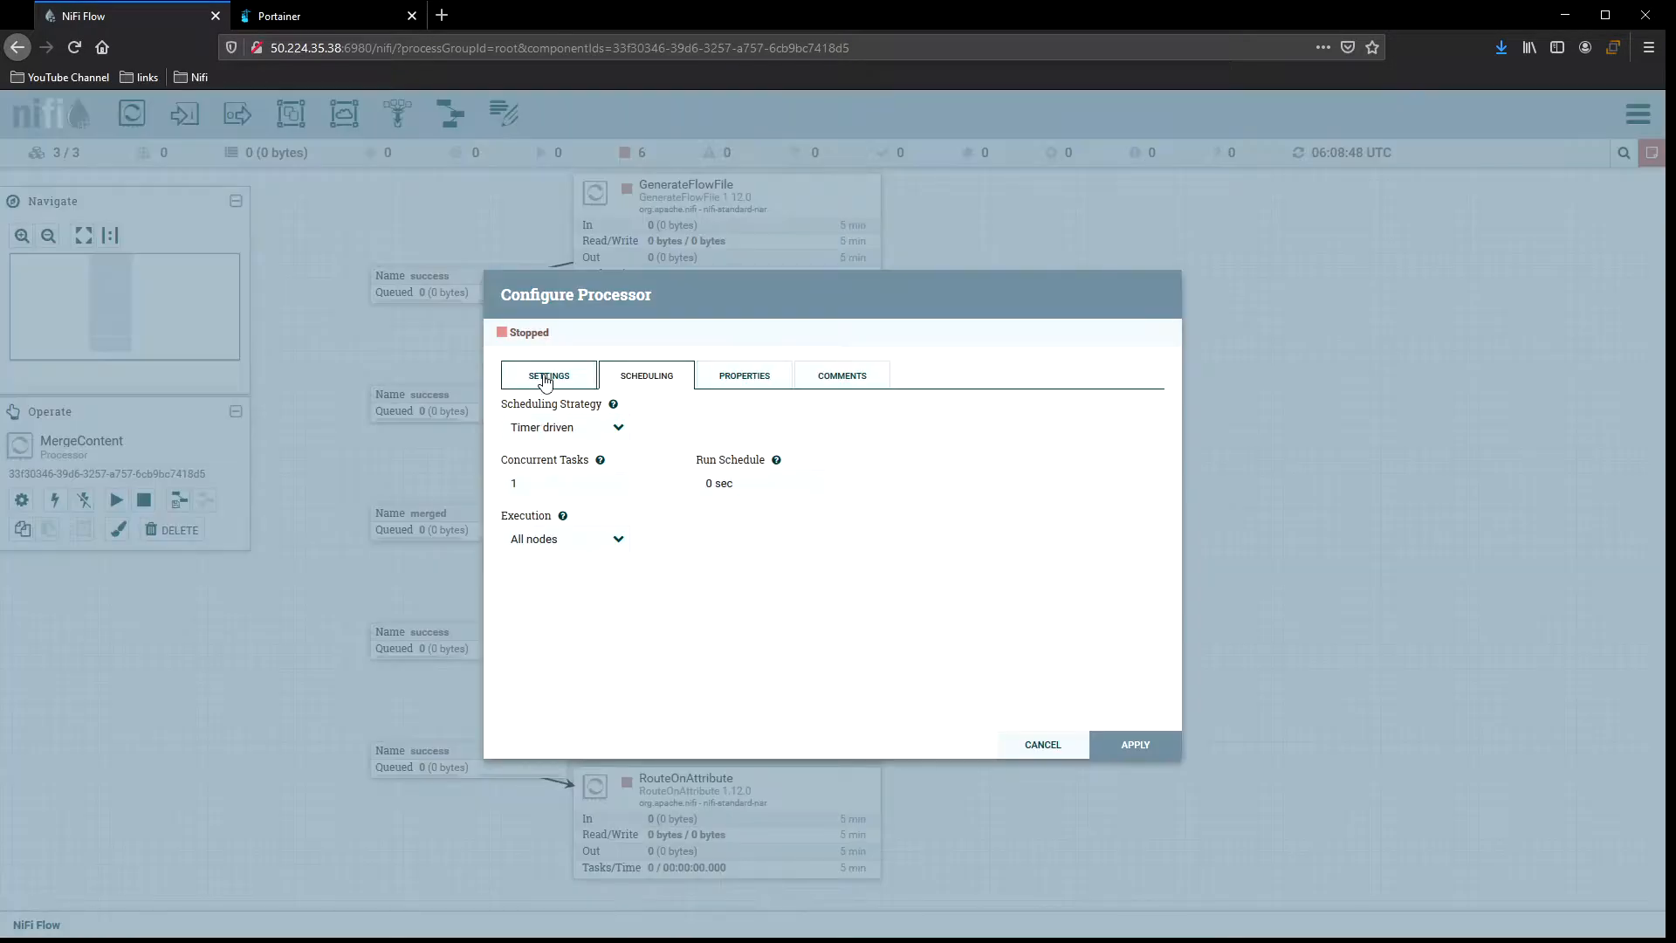
click(752, 376)
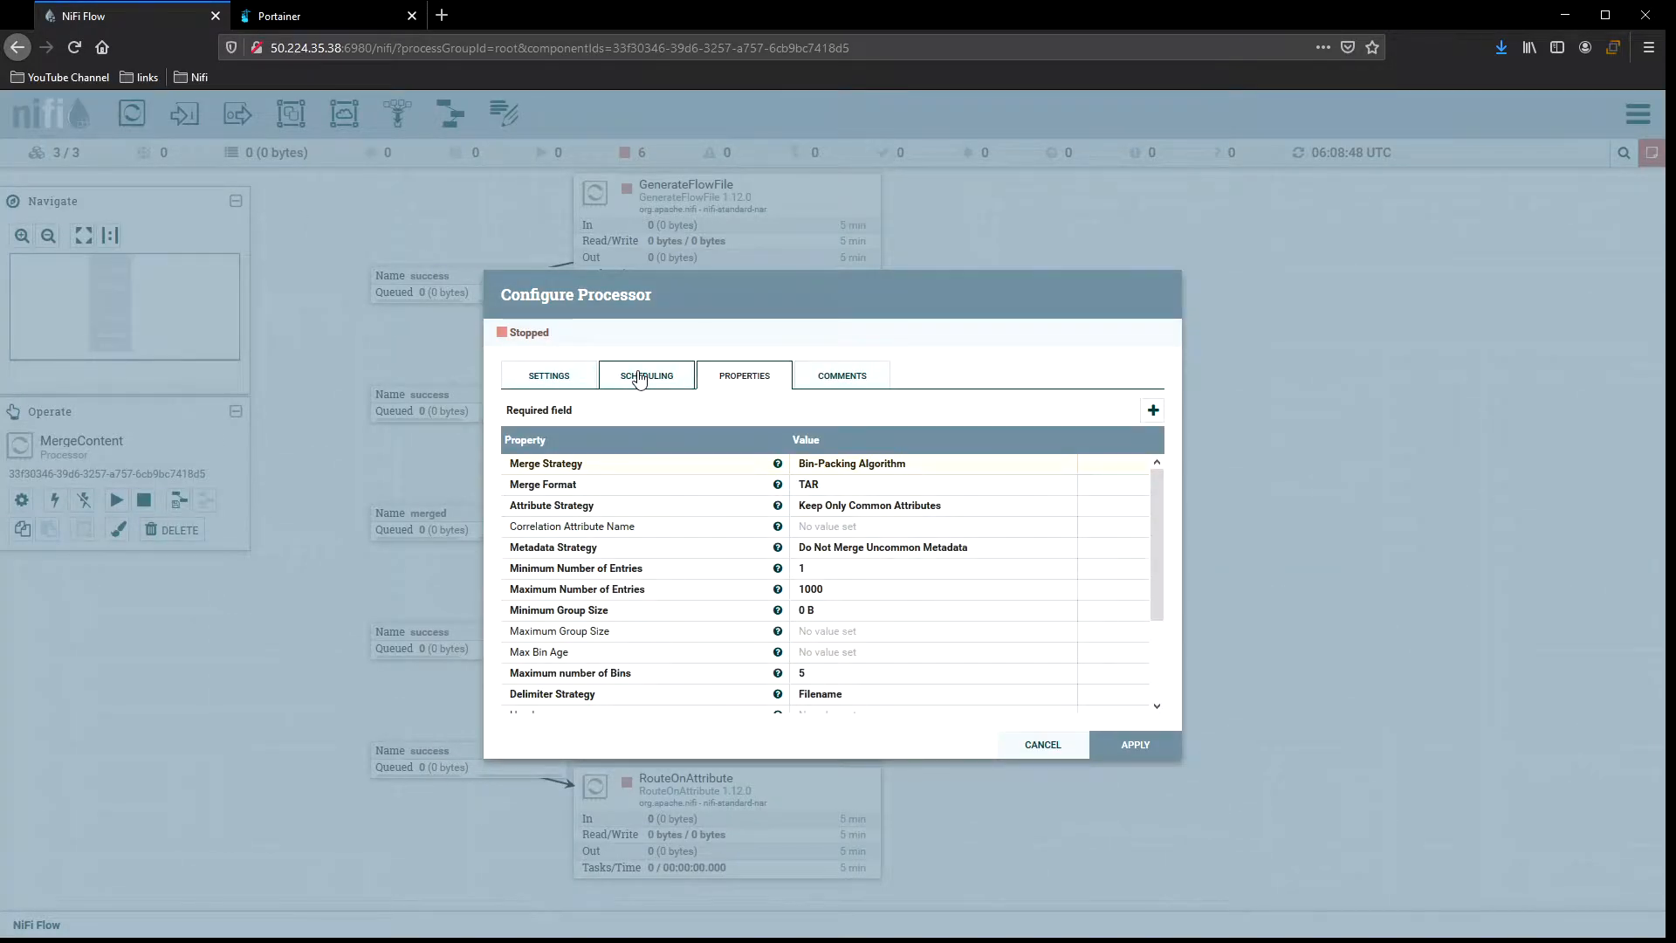
click(639, 378)
click(1125, 747)
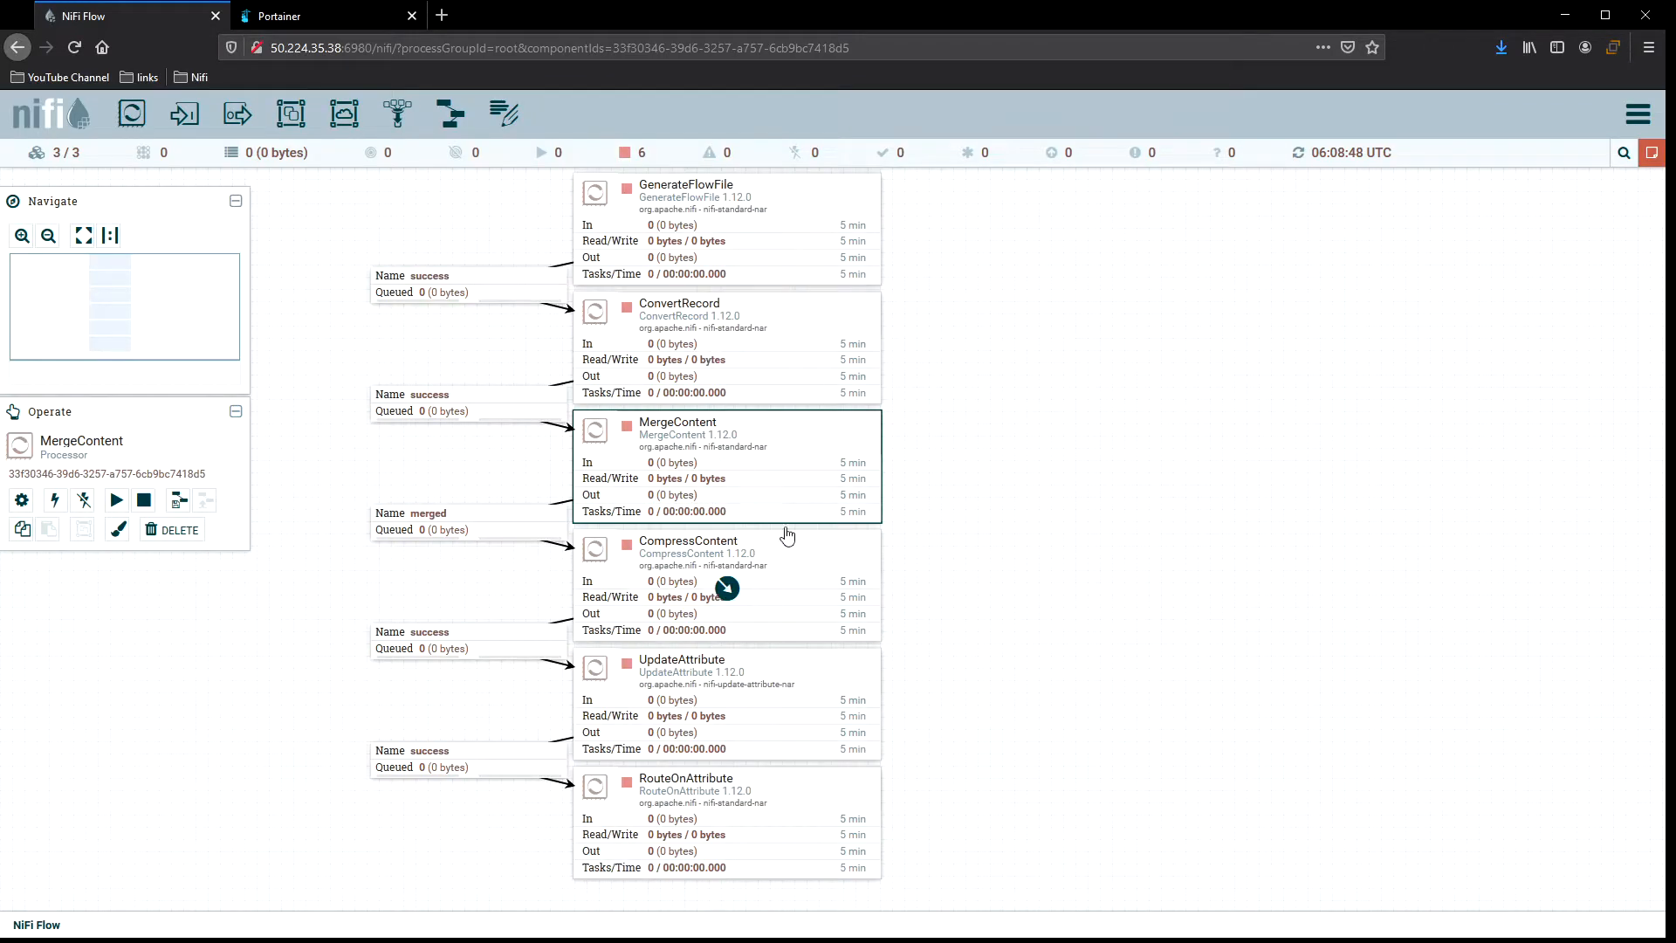
double_click(799, 446)
click(733, 382)
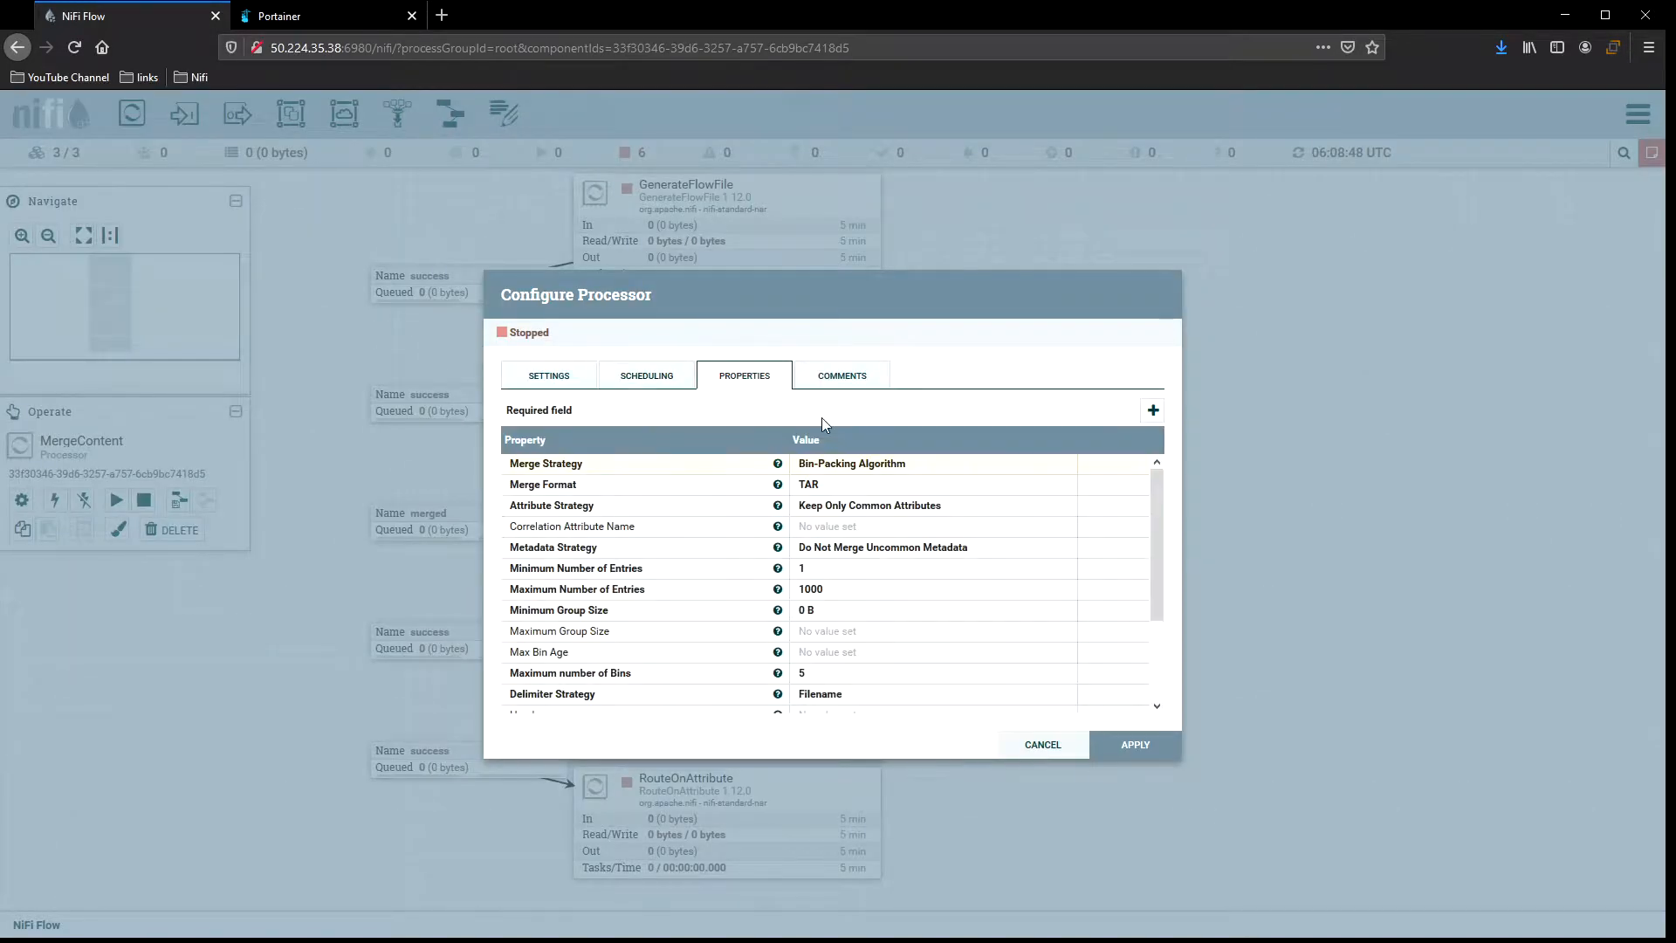
click(554, 377)
click(677, 380)
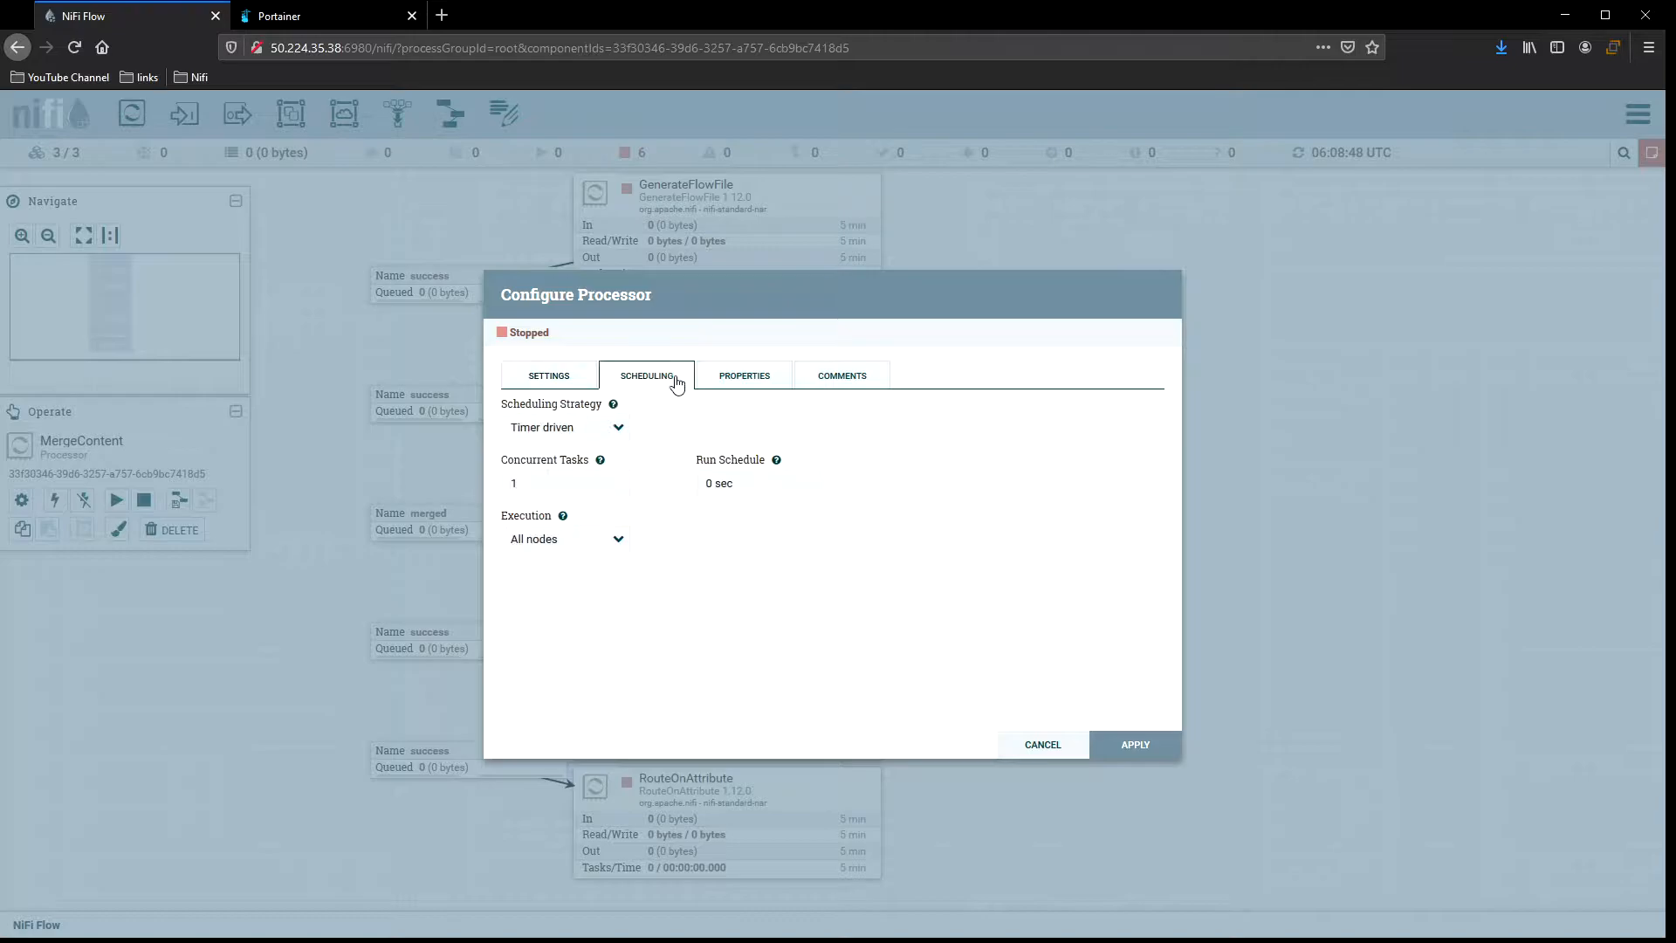
click(1126, 744)
Review the scheduling of CompressContent, UpdateAttribute and RouteOnAttribute, applying each dialog unchanged.
double_click(833, 580)
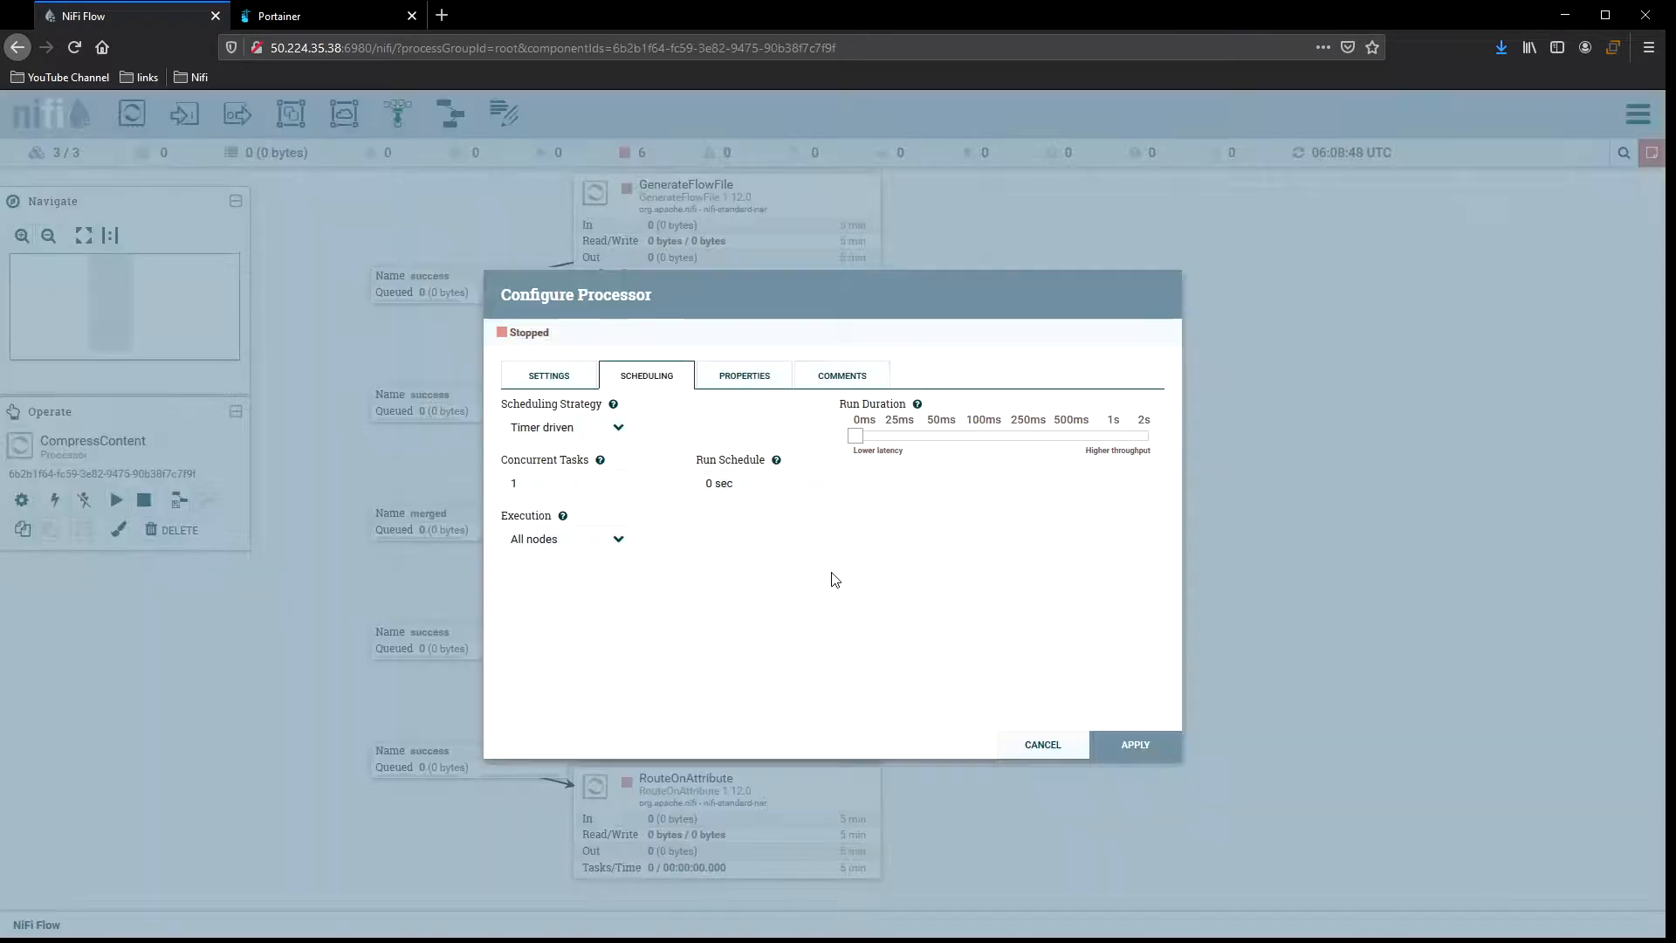
click(1130, 744)
double_click(829, 694)
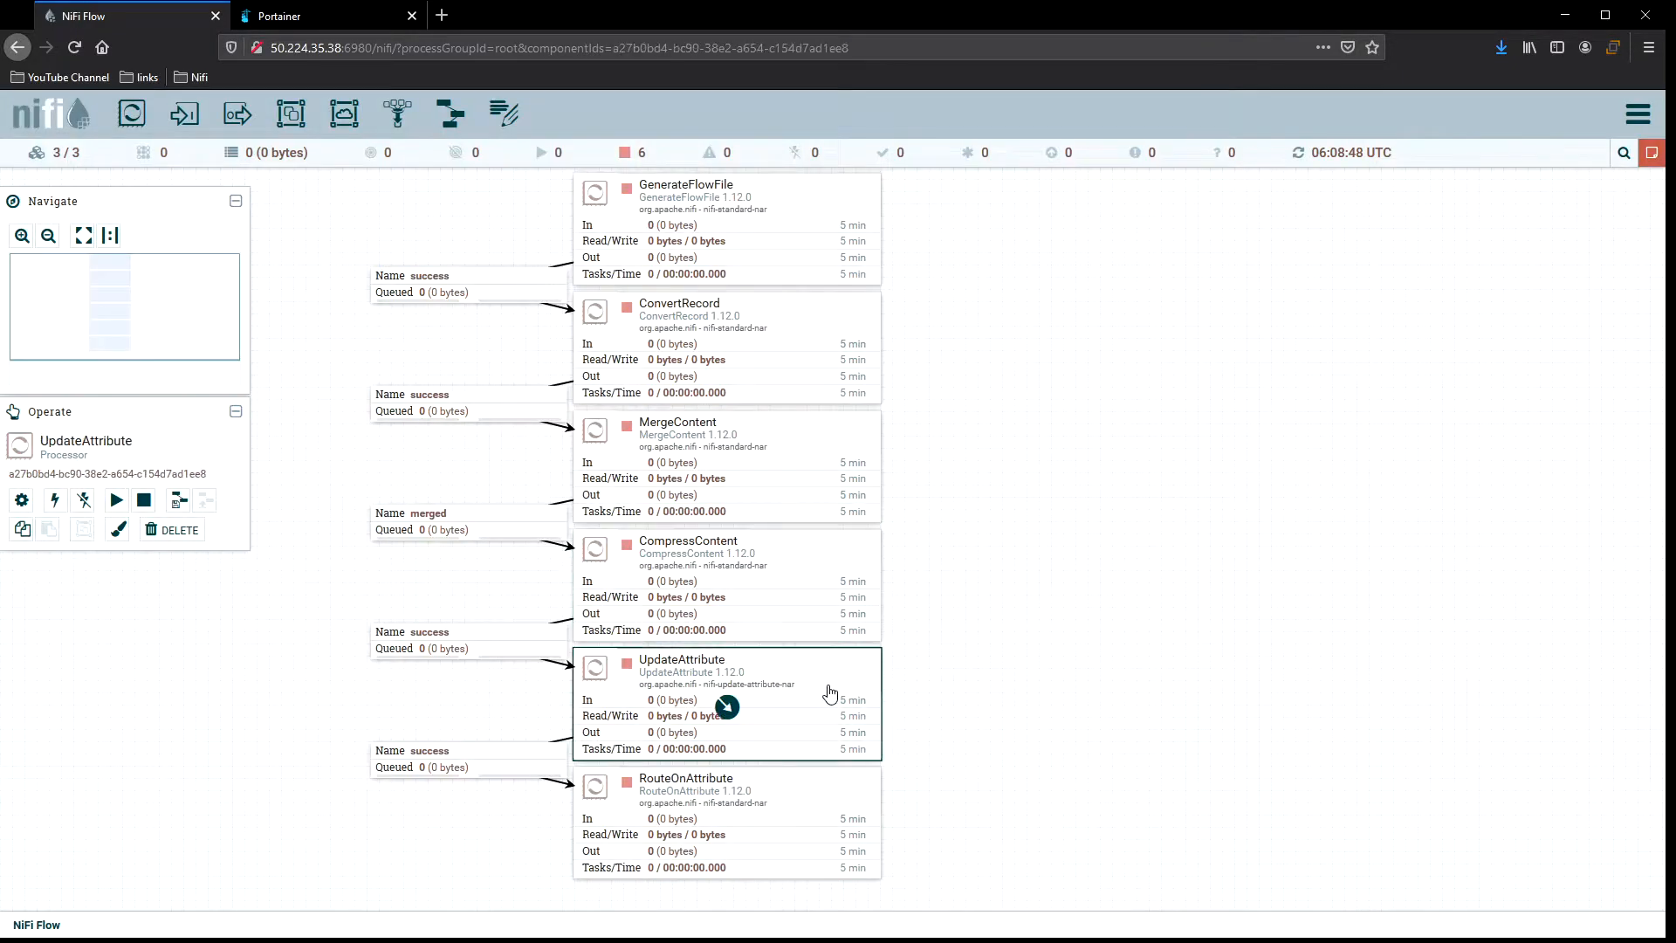
click(1130, 744)
double_click(811, 797)
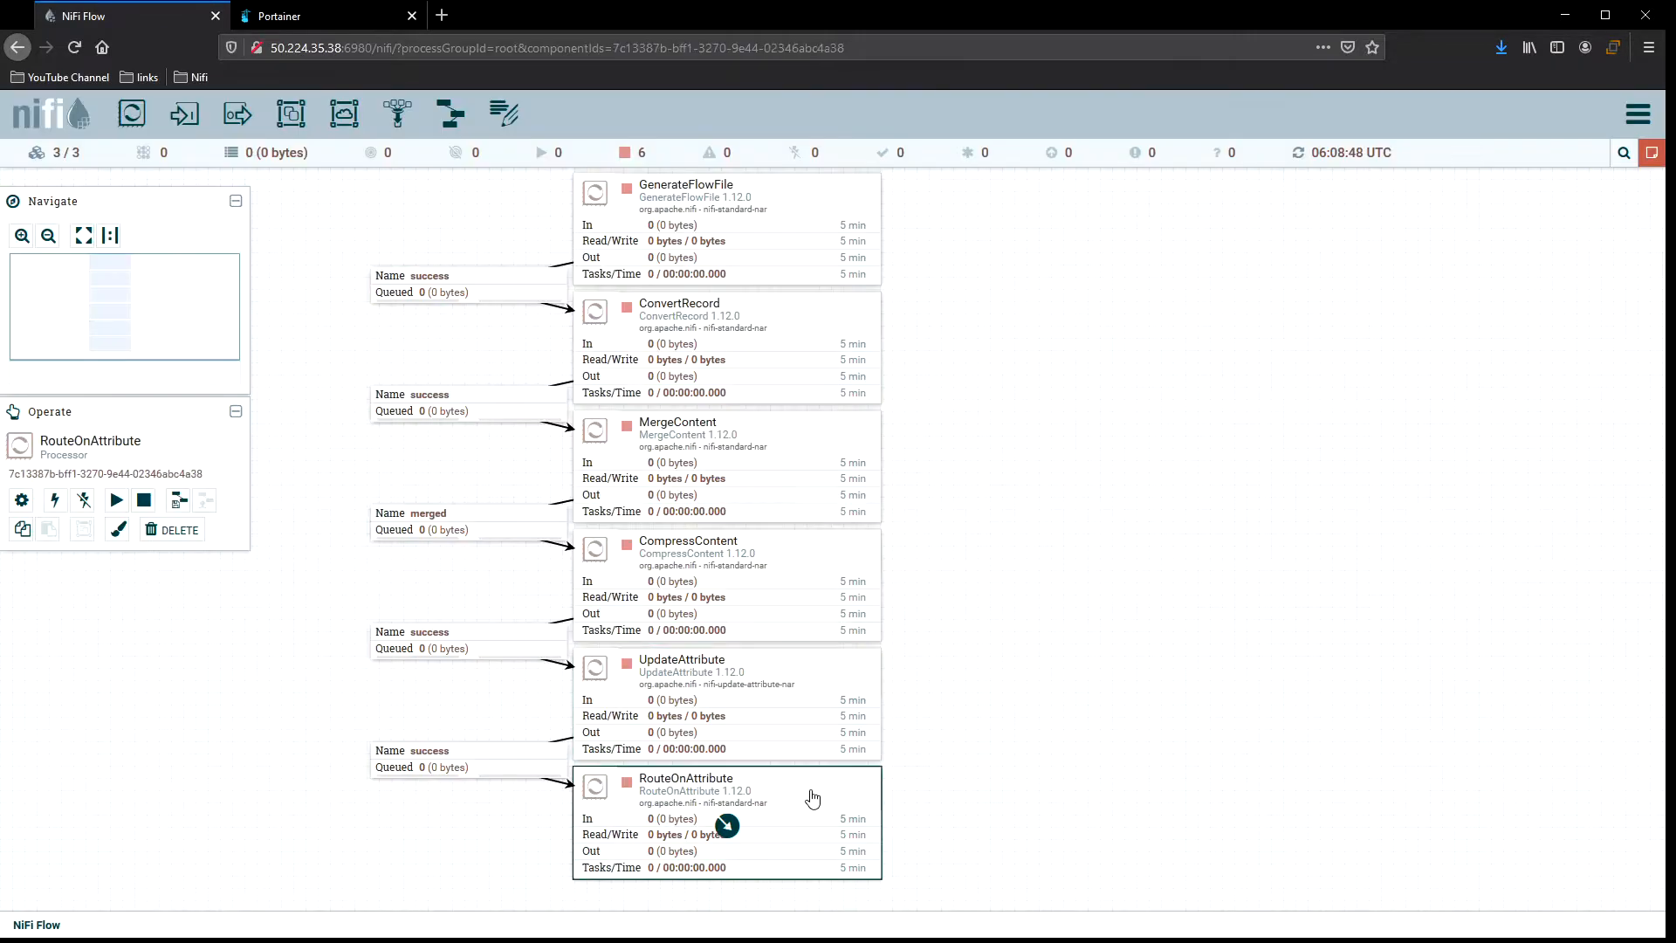
click(1101, 744)
click(1087, 506)
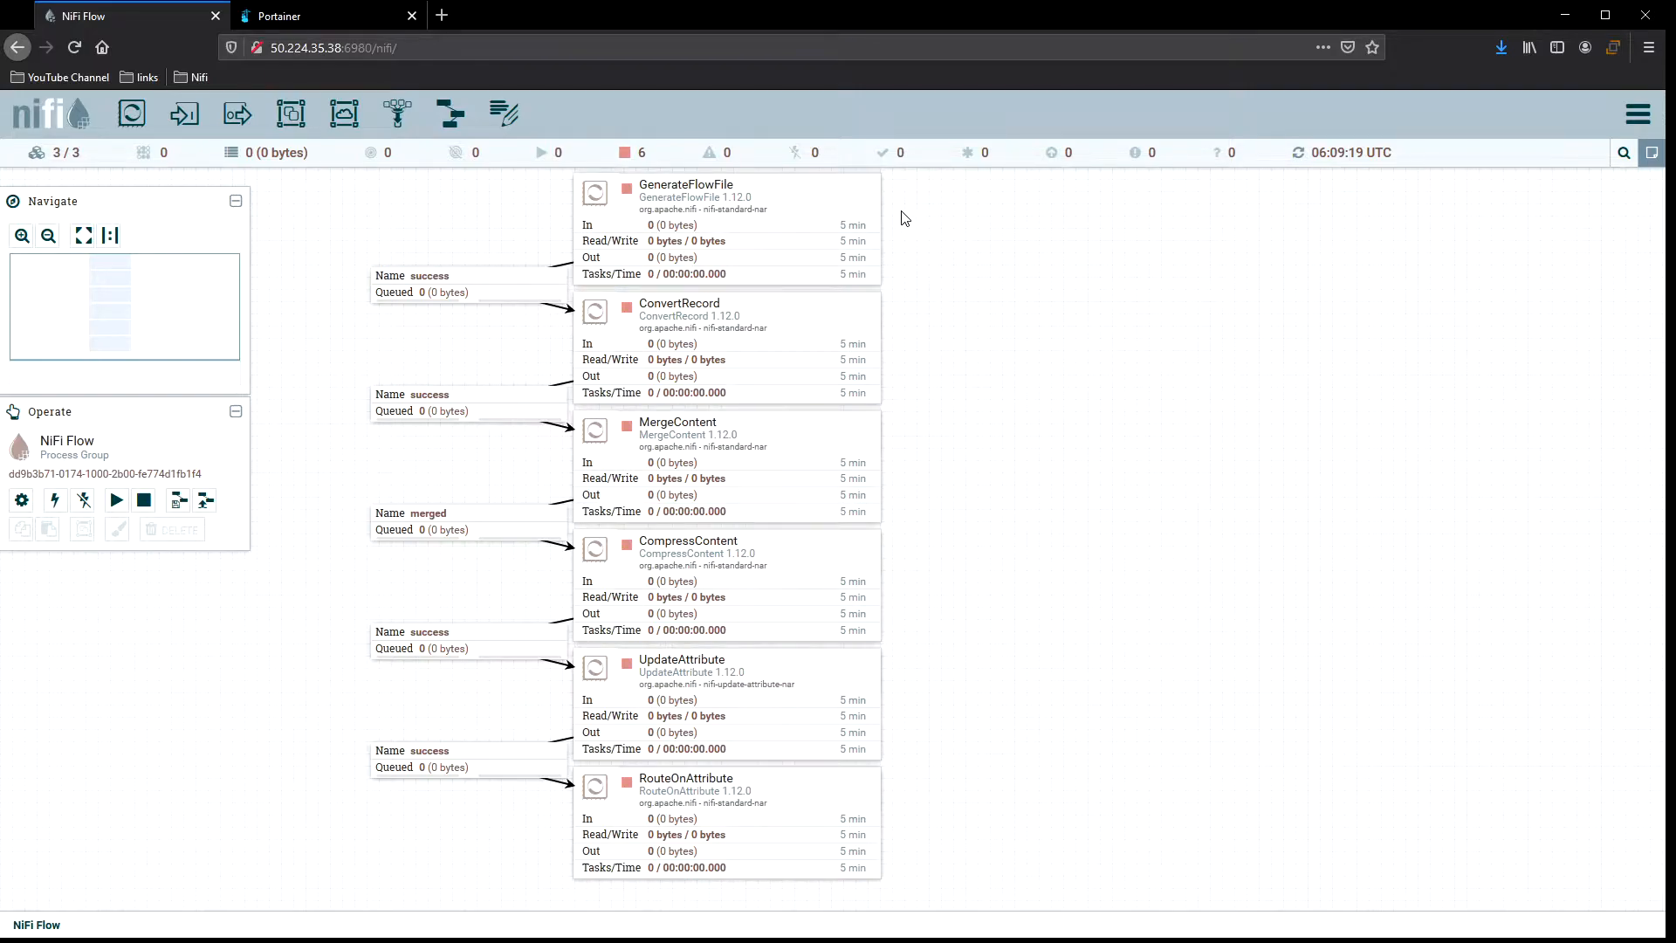
Start the GenerateFlowFile processor.
click(810, 206)
right_click(811, 201)
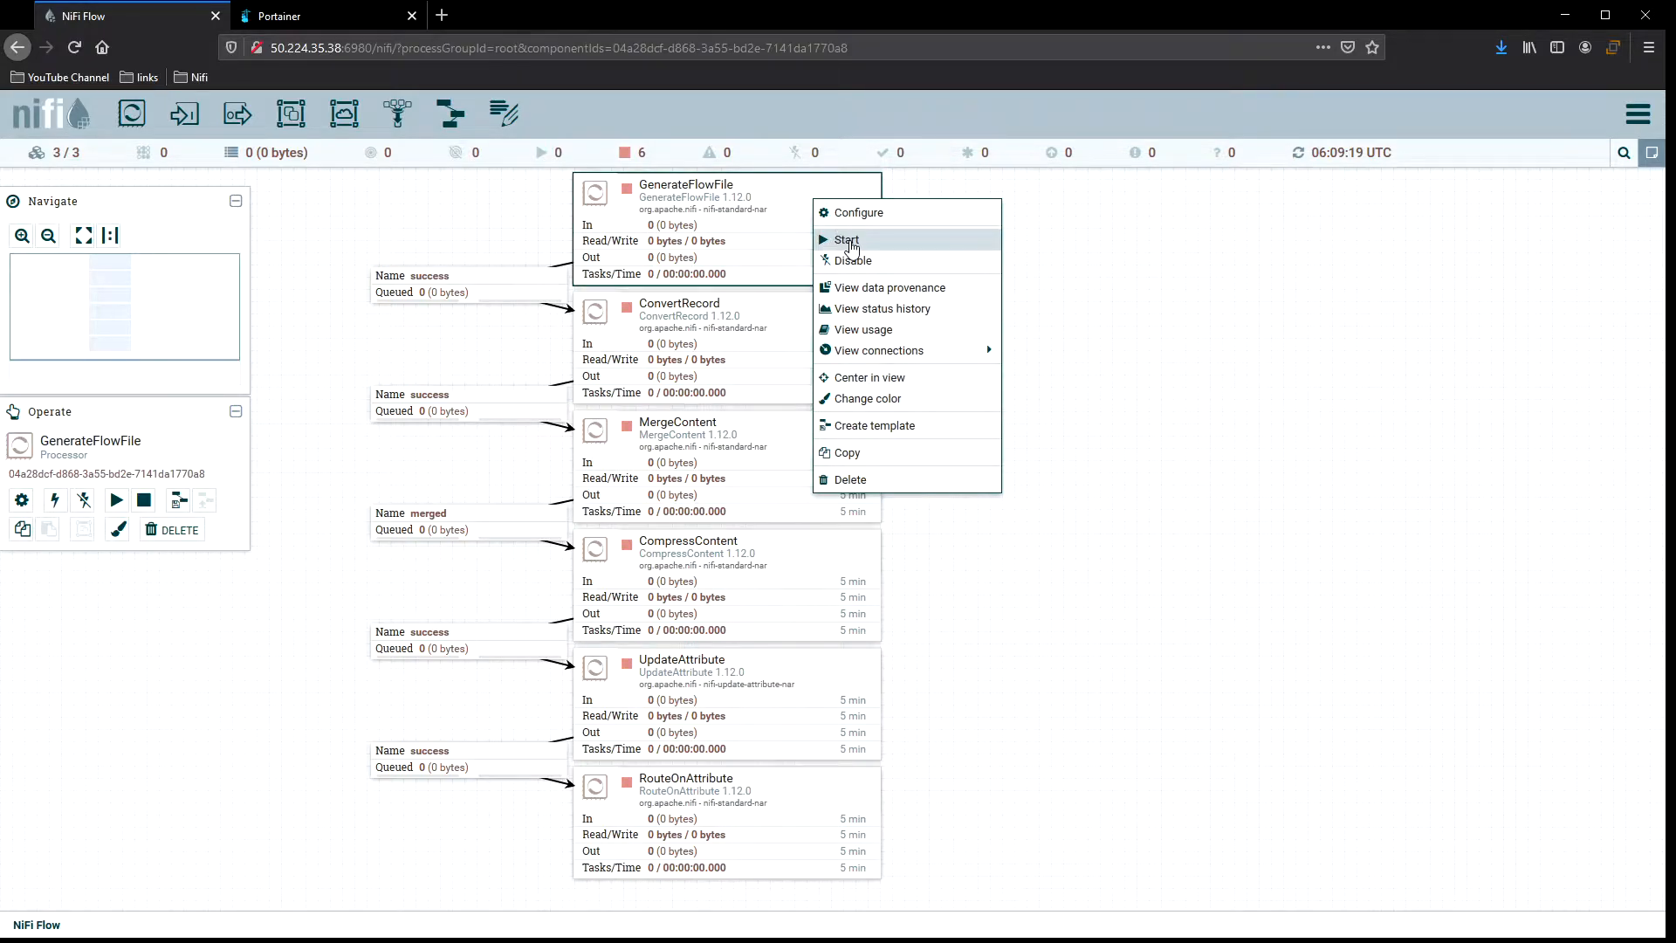
click(847, 241)
right_click(1032, 228)
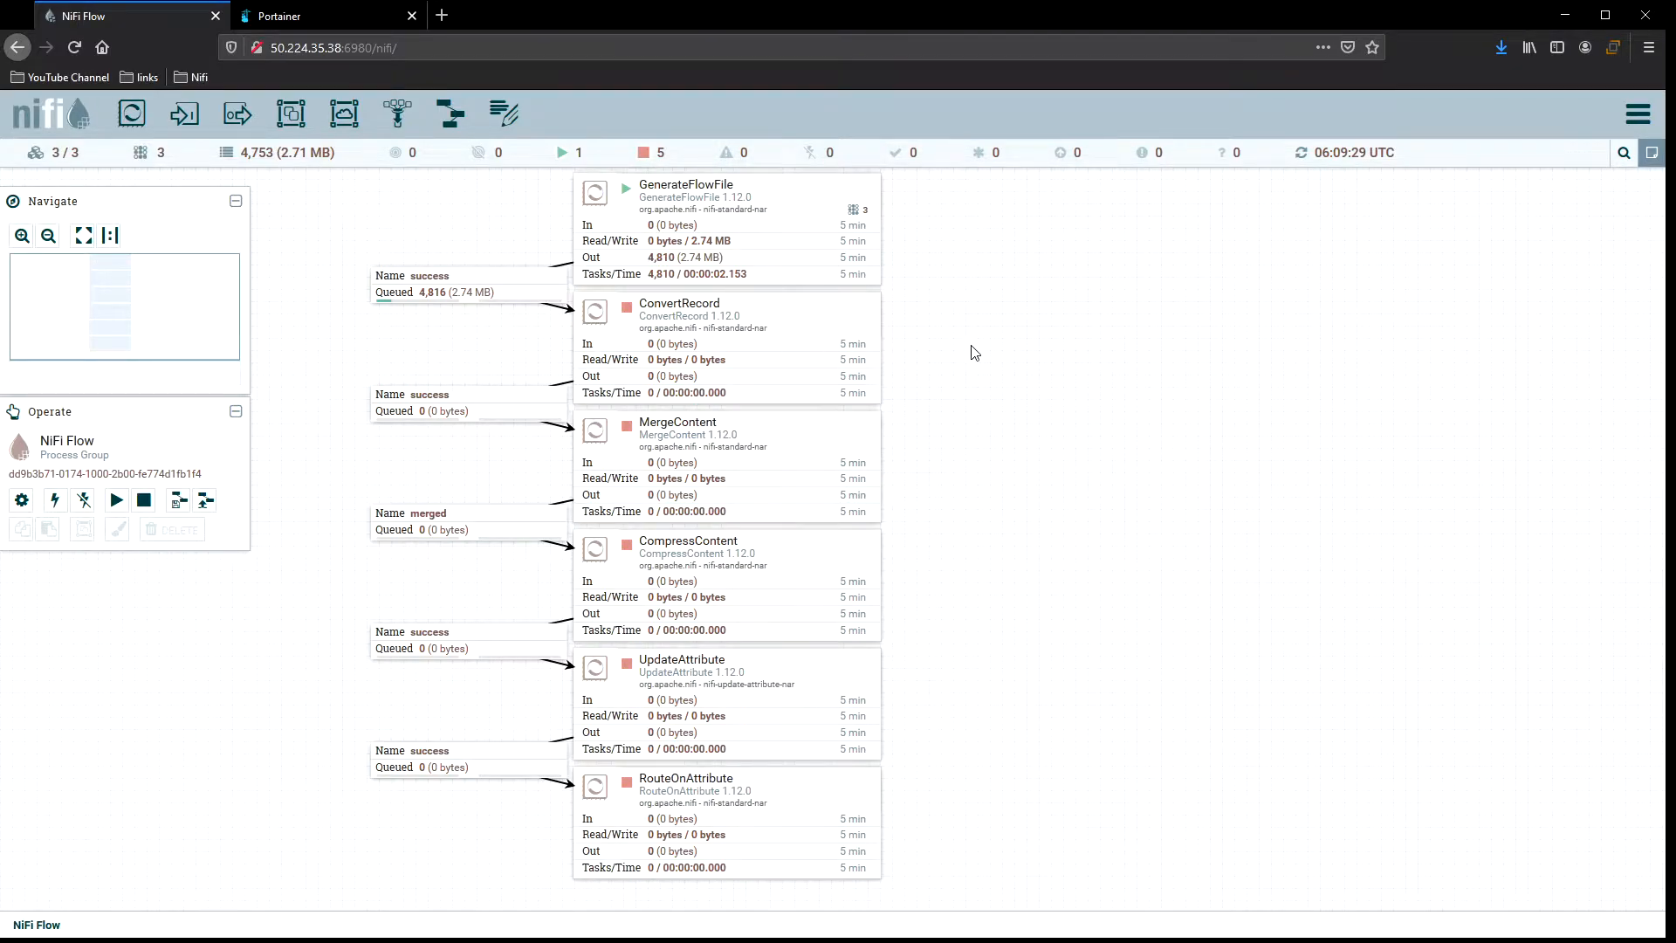
right_click(993, 221)
click(1039, 233)
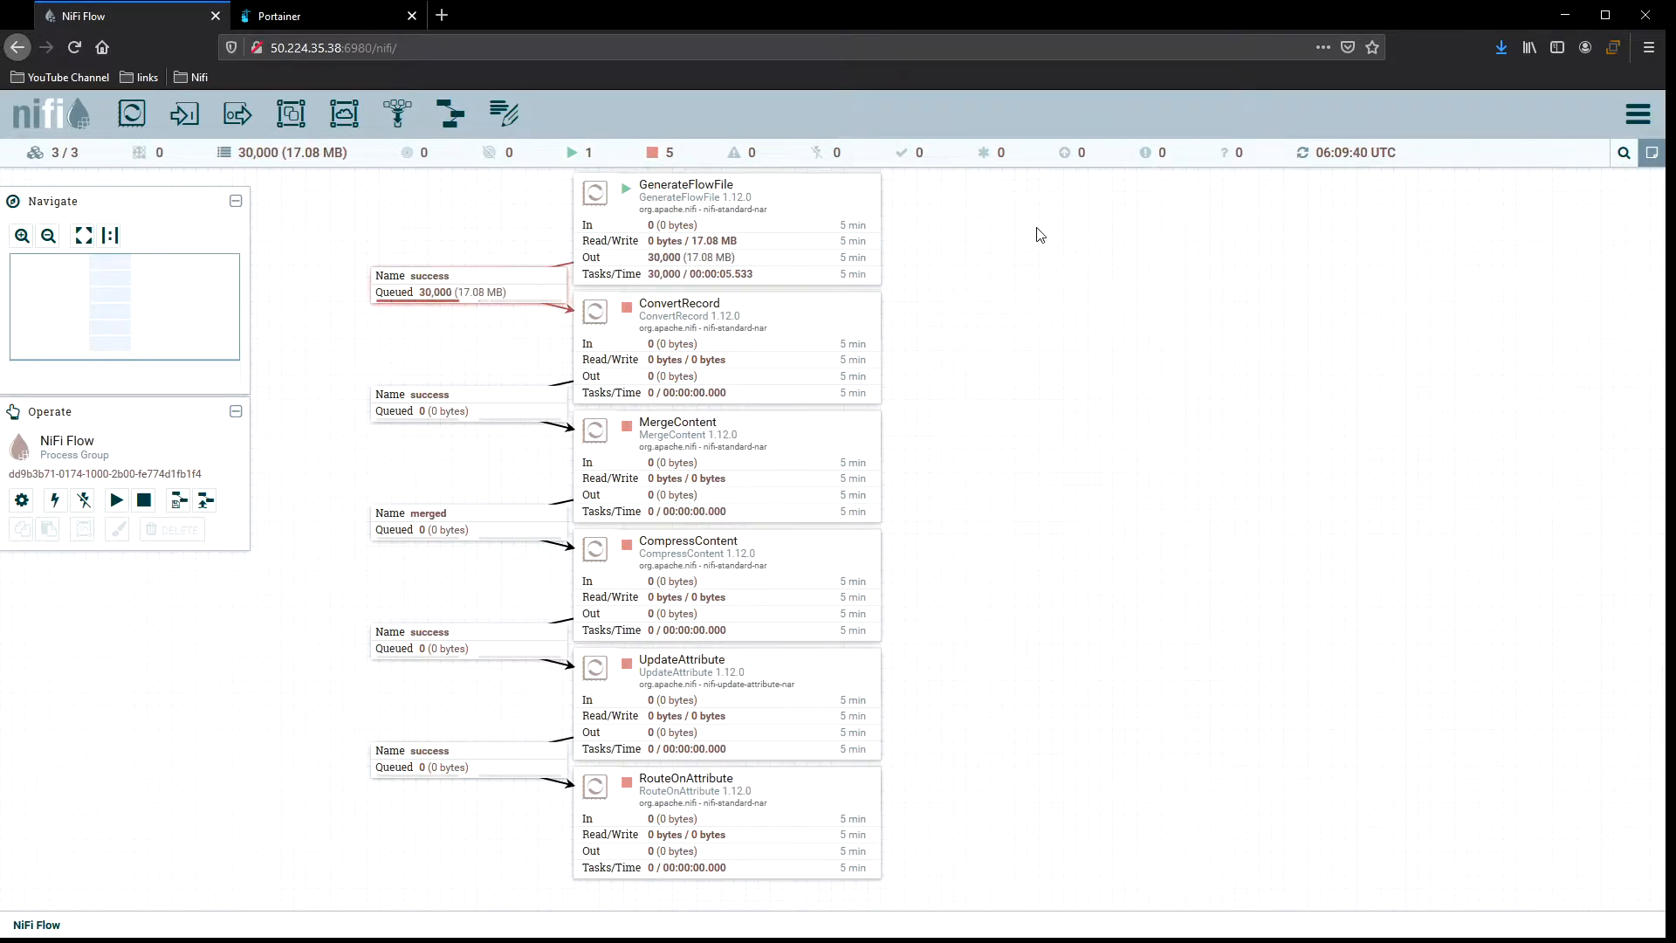
Inspect running GenerateFlowFile's scheduling details and the settings of its outgoing success connection.
double_click(822, 197)
click(670, 395)
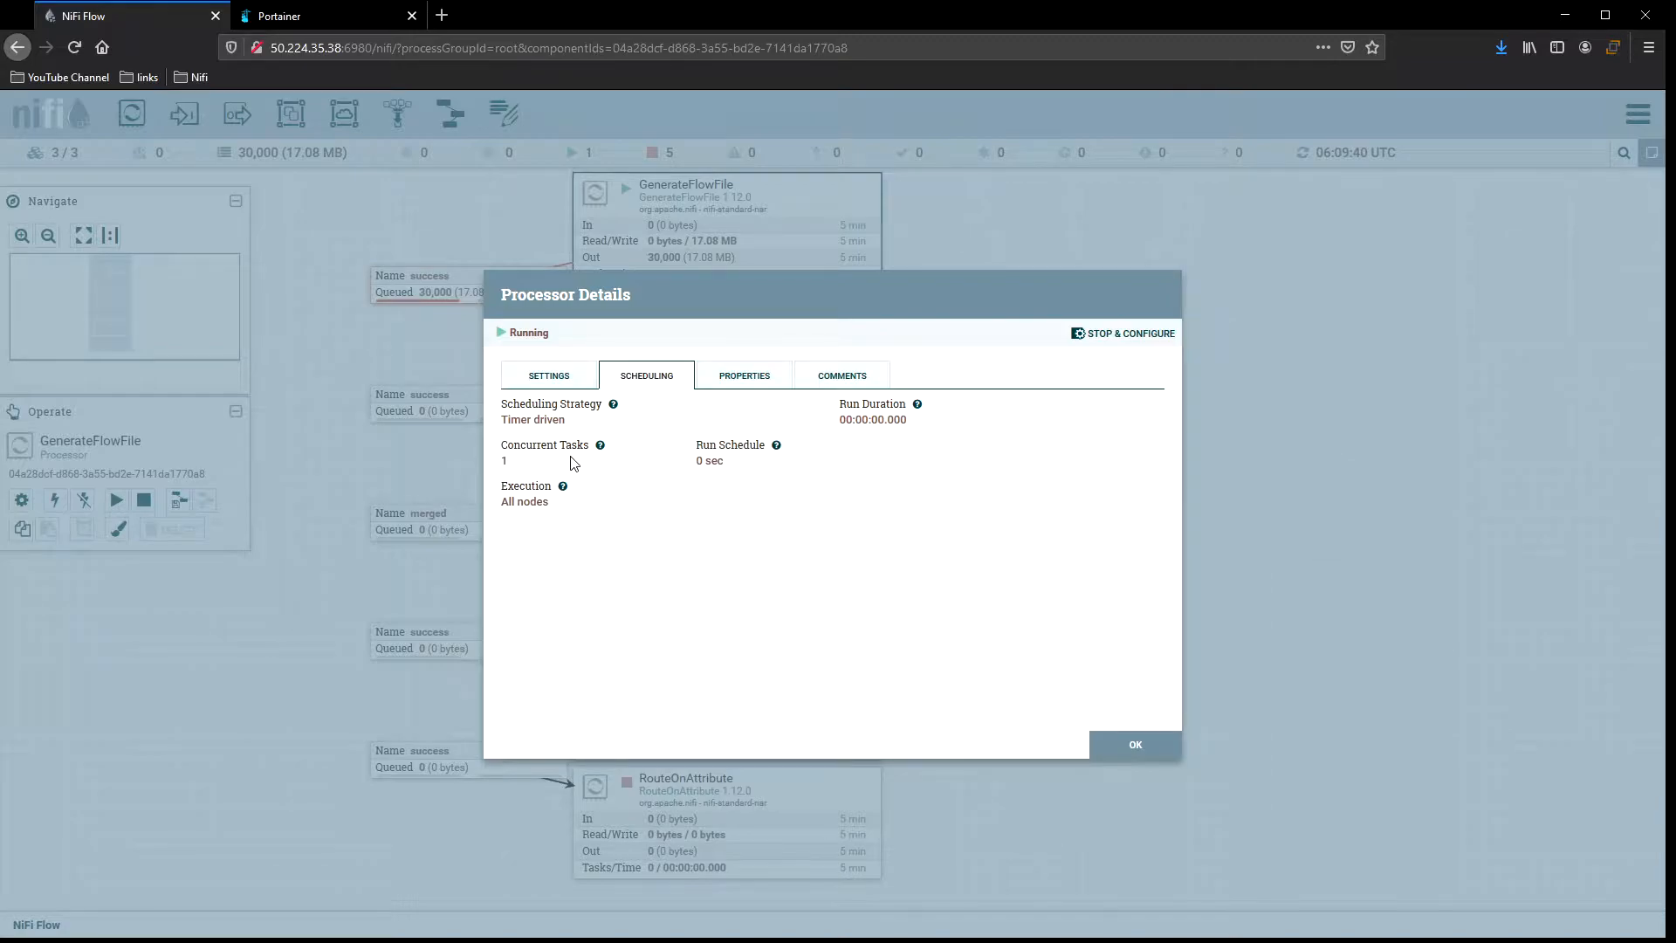
click(1166, 745)
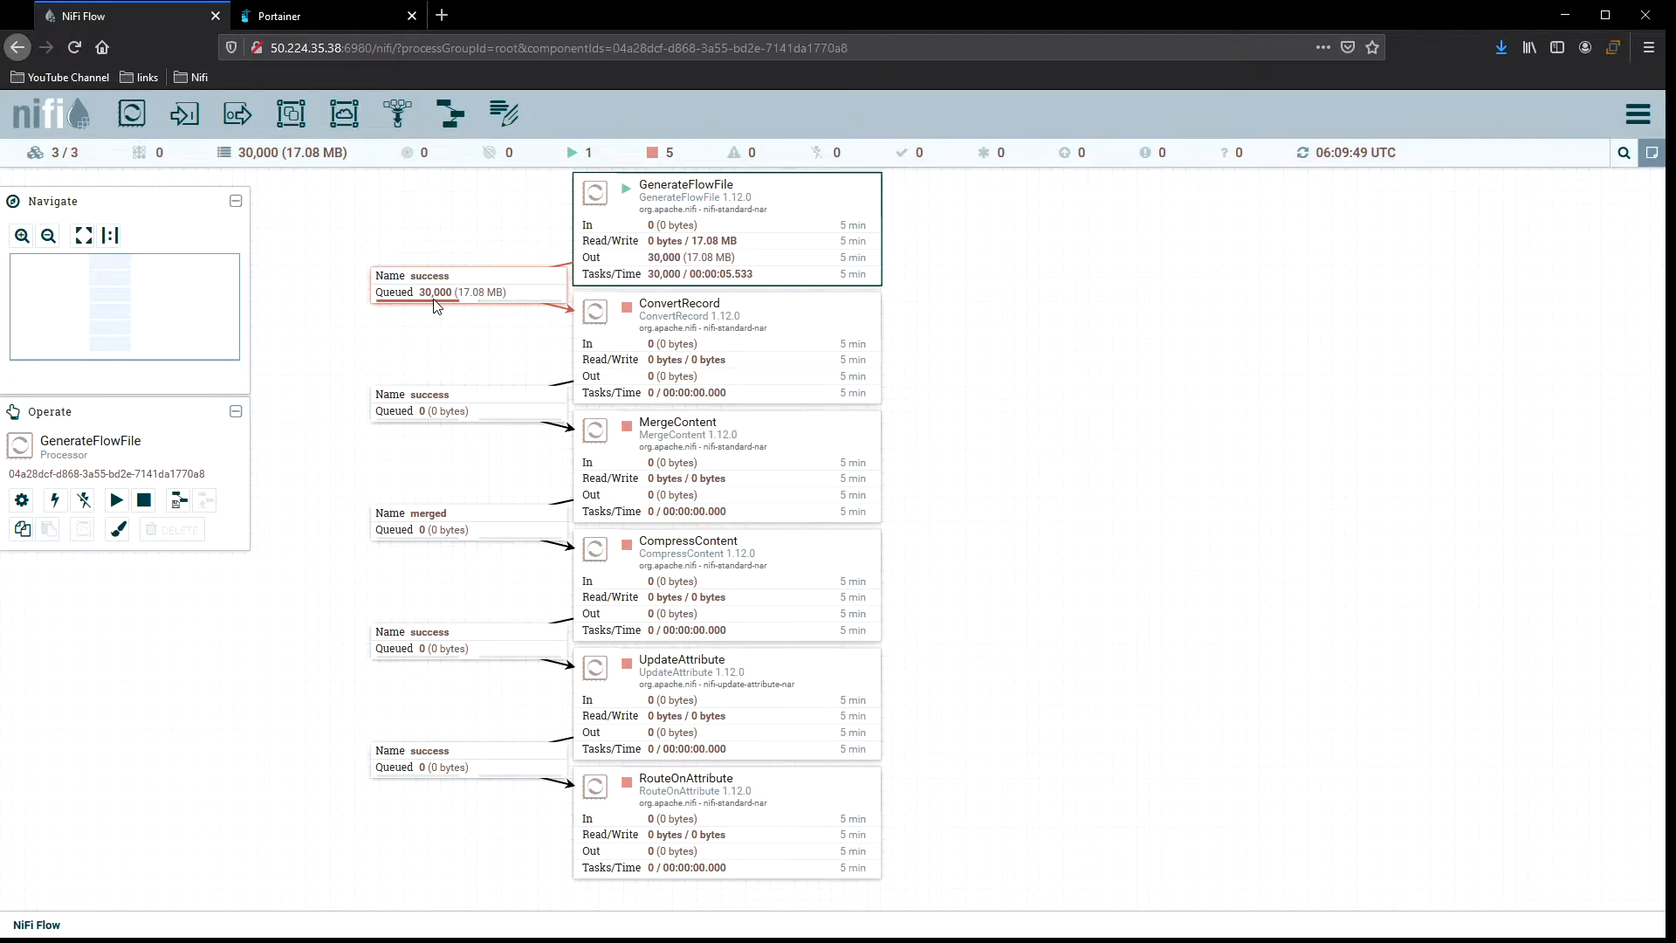
double_click(525, 287)
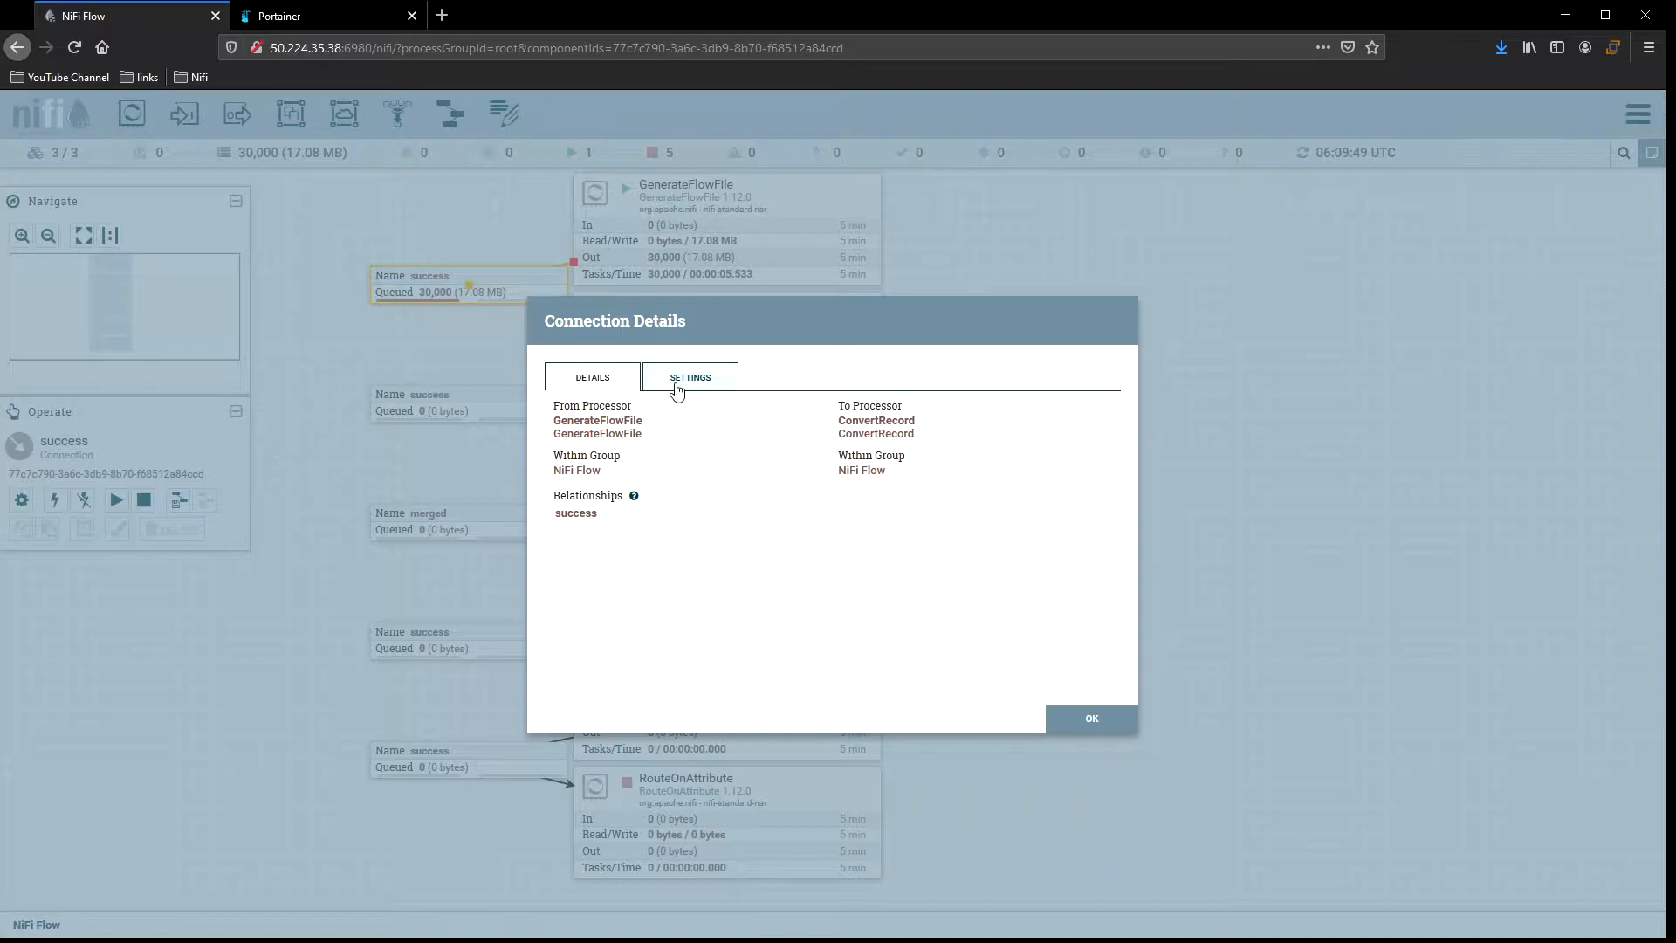
click(678, 388)
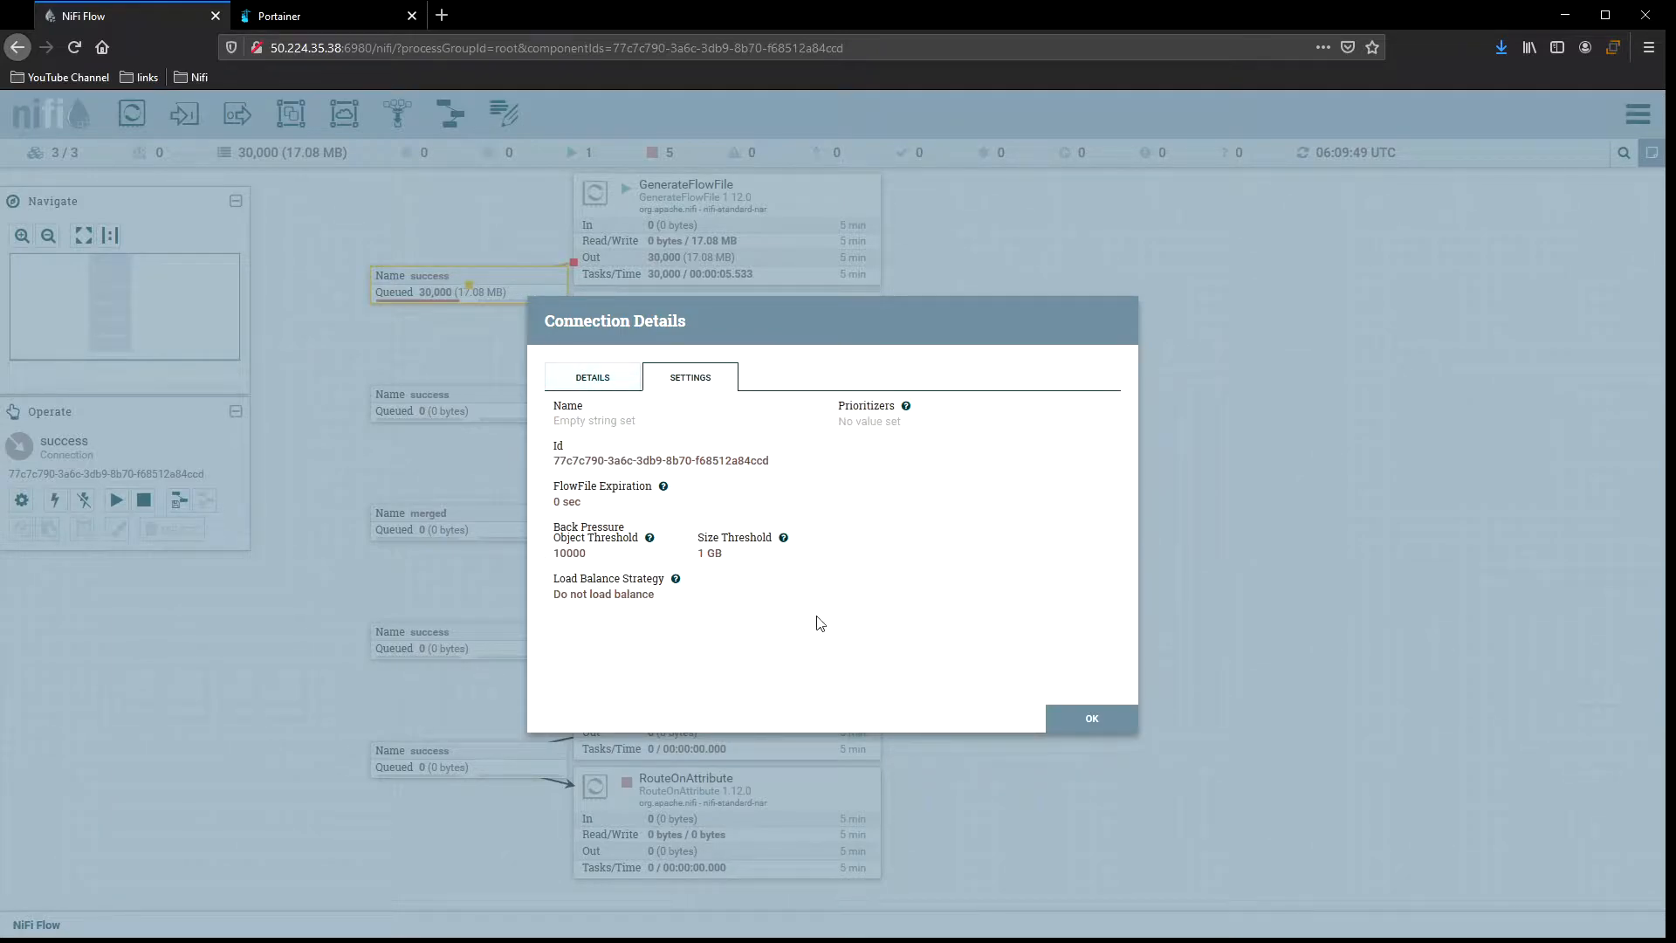
click(1092, 724)
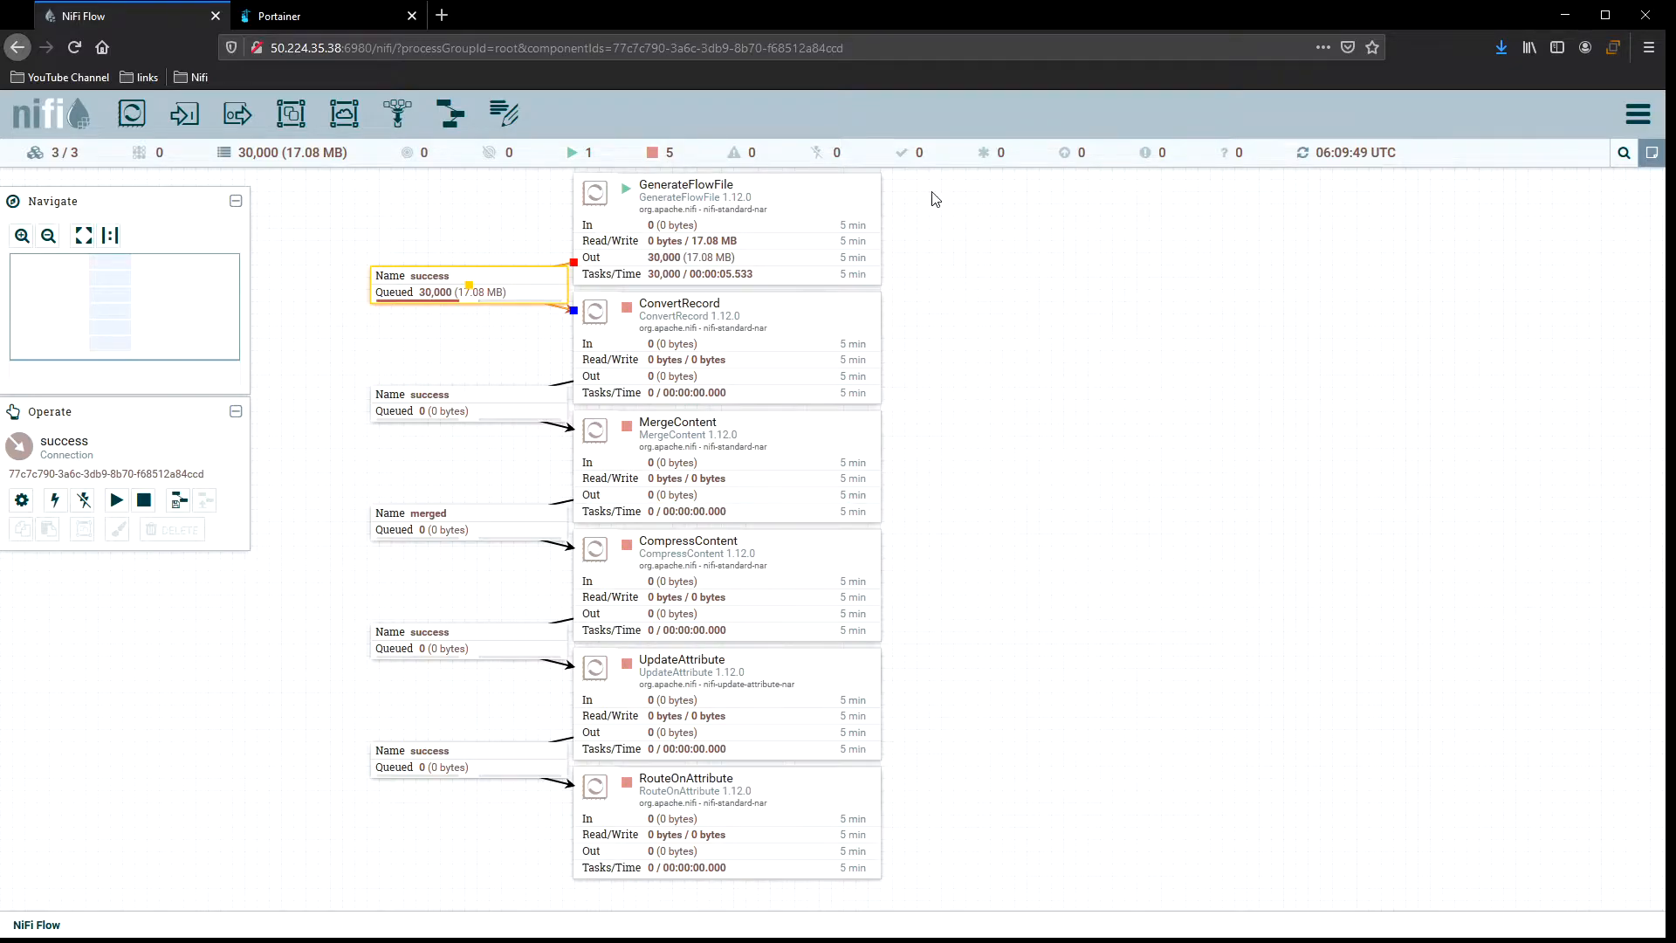
Stop the GenerateFlowFile processor.
click(721, 190)
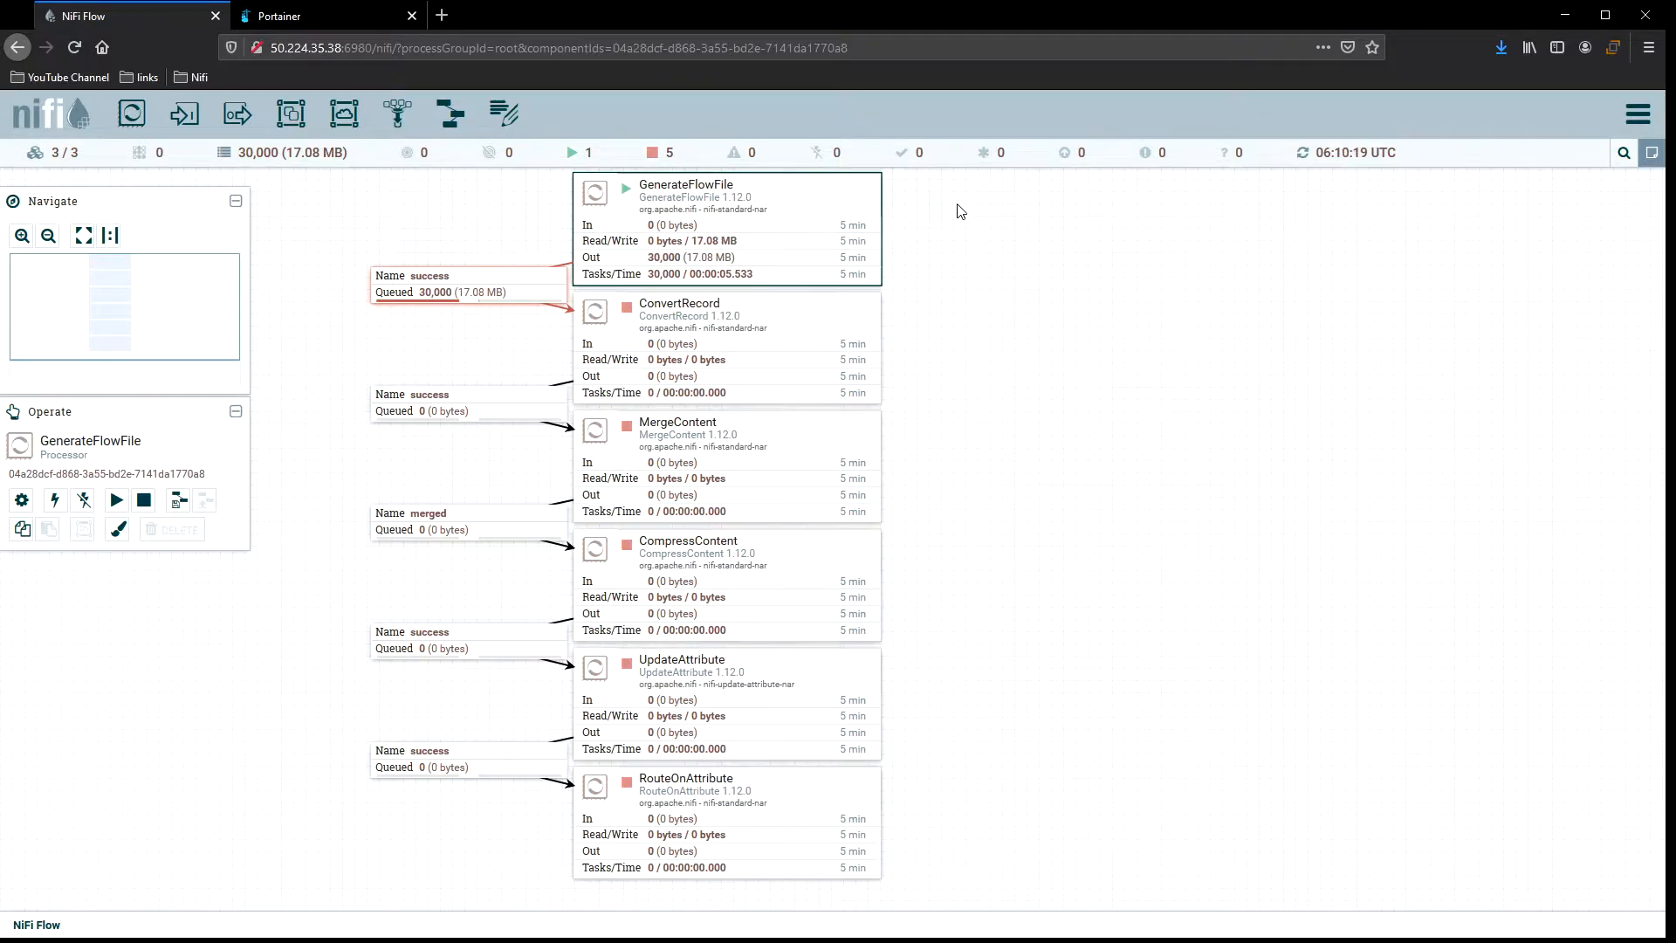
right_click(960, 210)
right_click(801, 201)
click(838, 232)
right_click(940, 218)
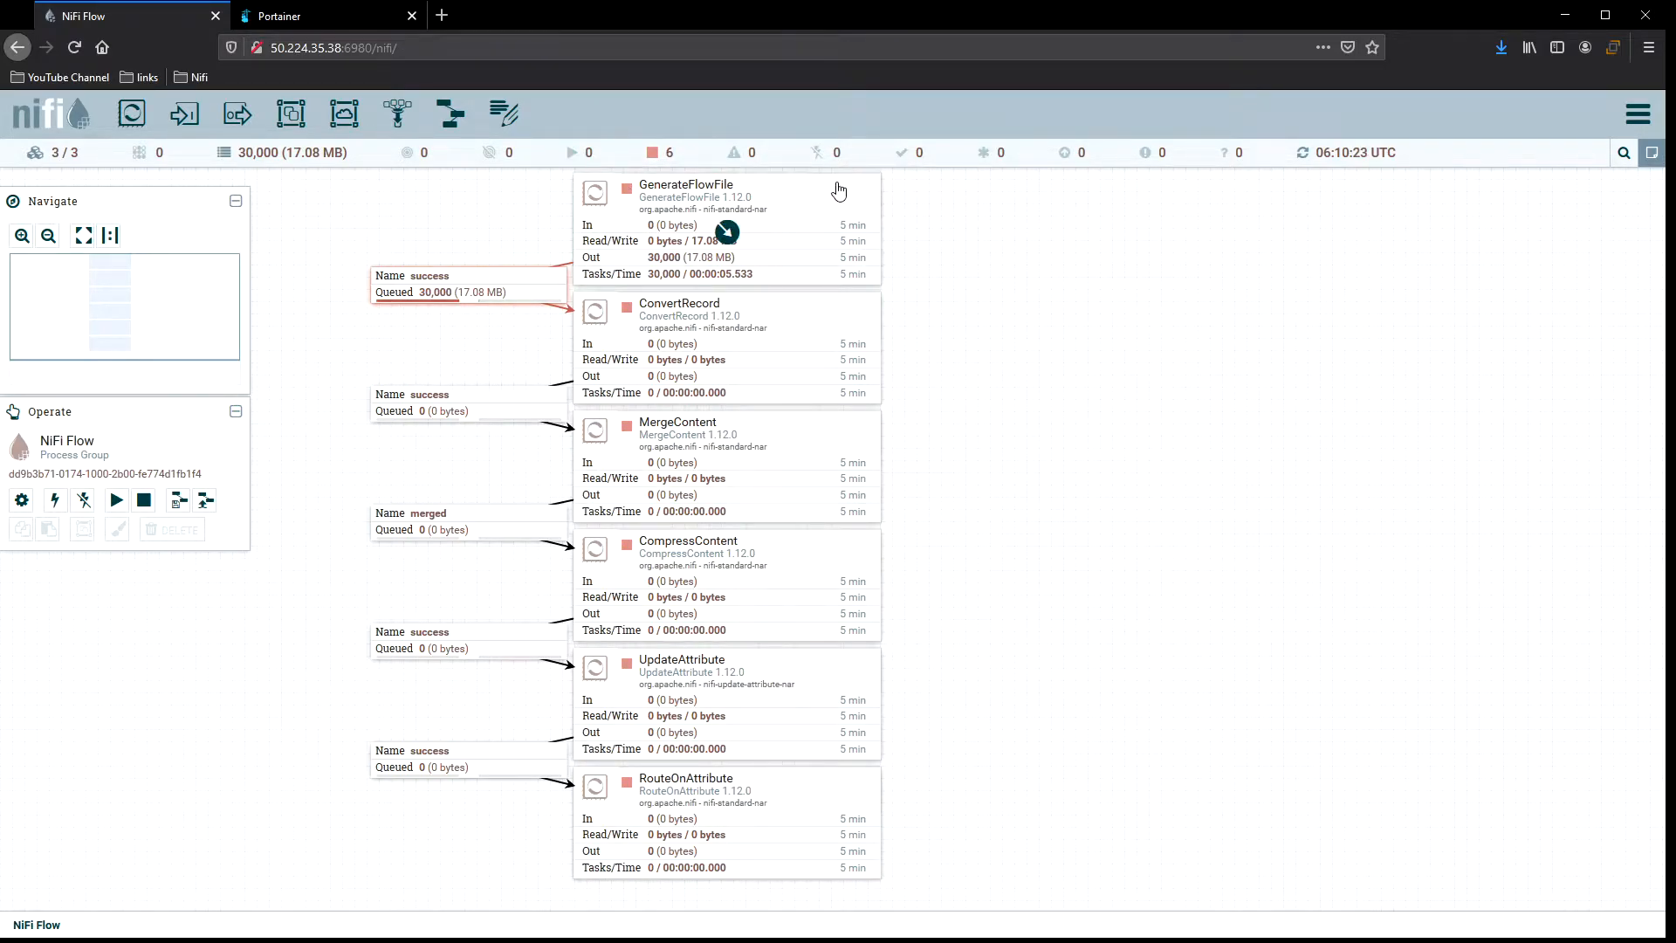
Try setting GenerateFlowFile's execution to Primary node, then cancel the configuration dialog.
double_click(836, 184)
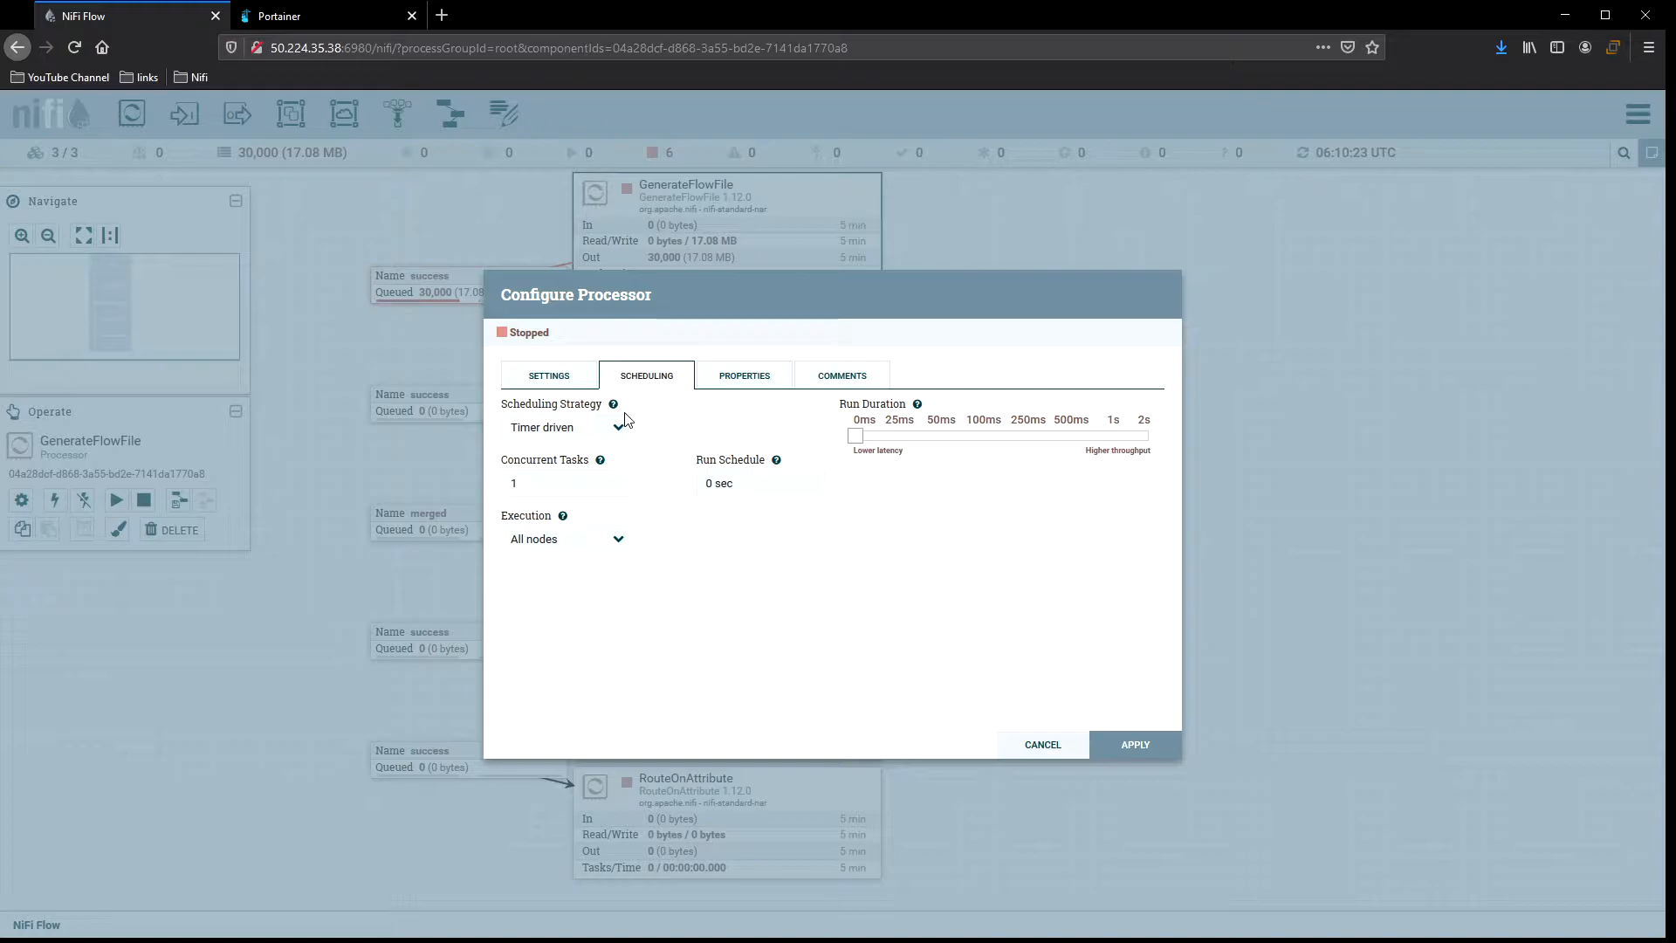
click(615, 542)
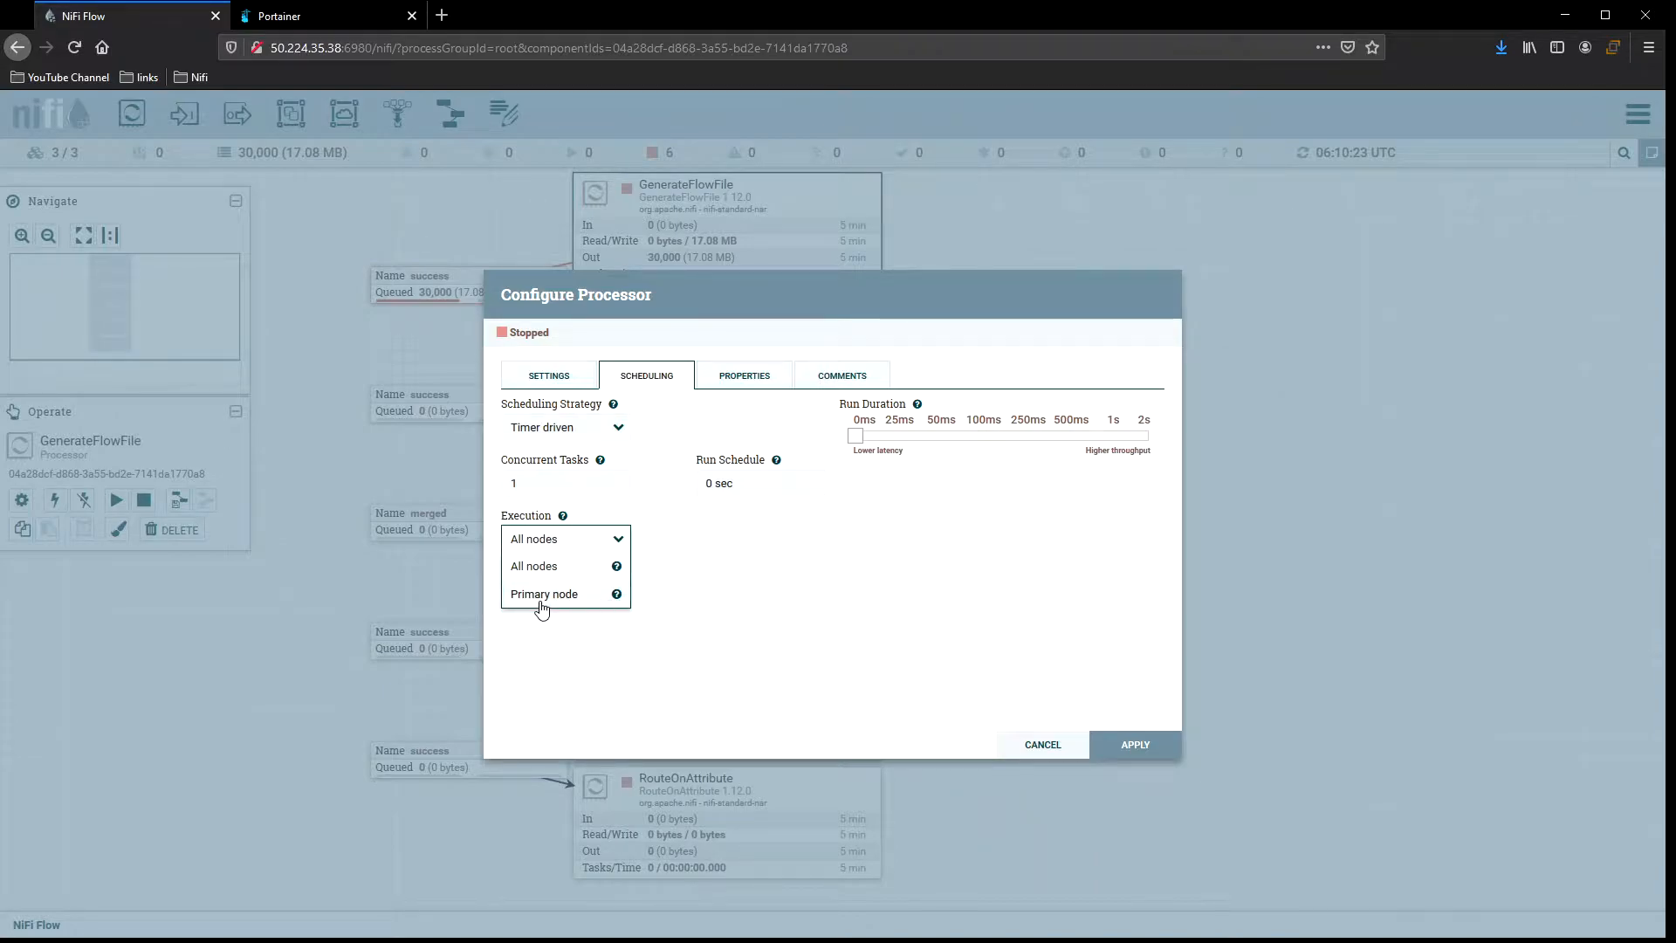
mouse_move(616, 595)
click(582, 597)
click(1126, 746)
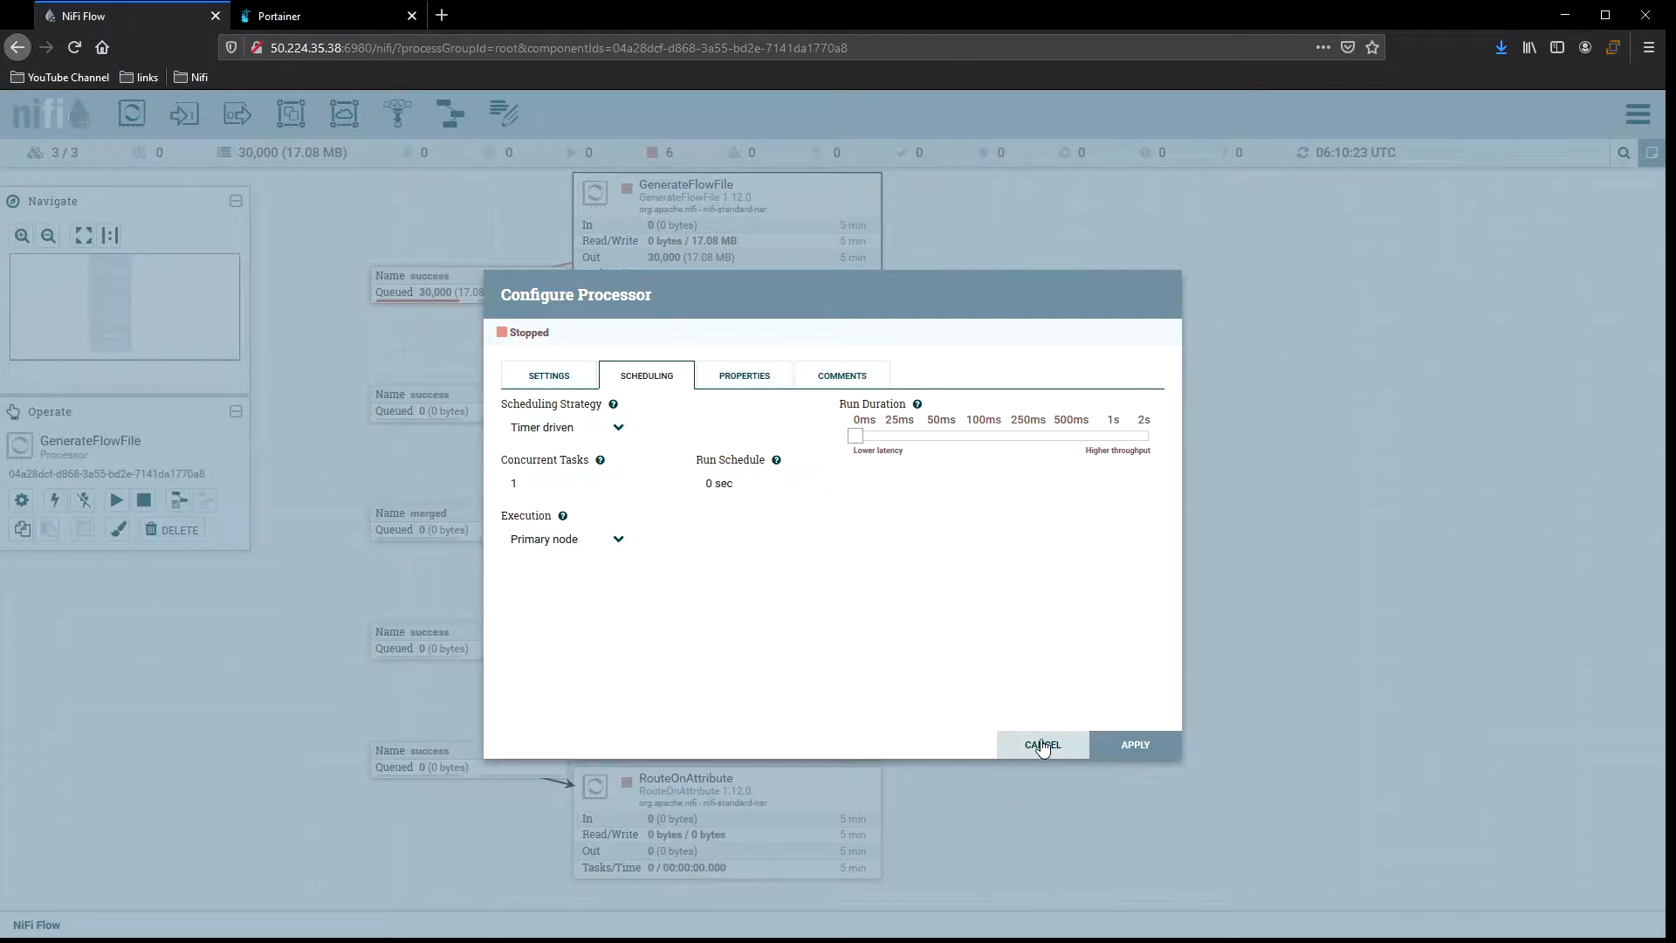
Open the cluster overview to check the nodes' status and queues, then close it.
click(1637, 114)
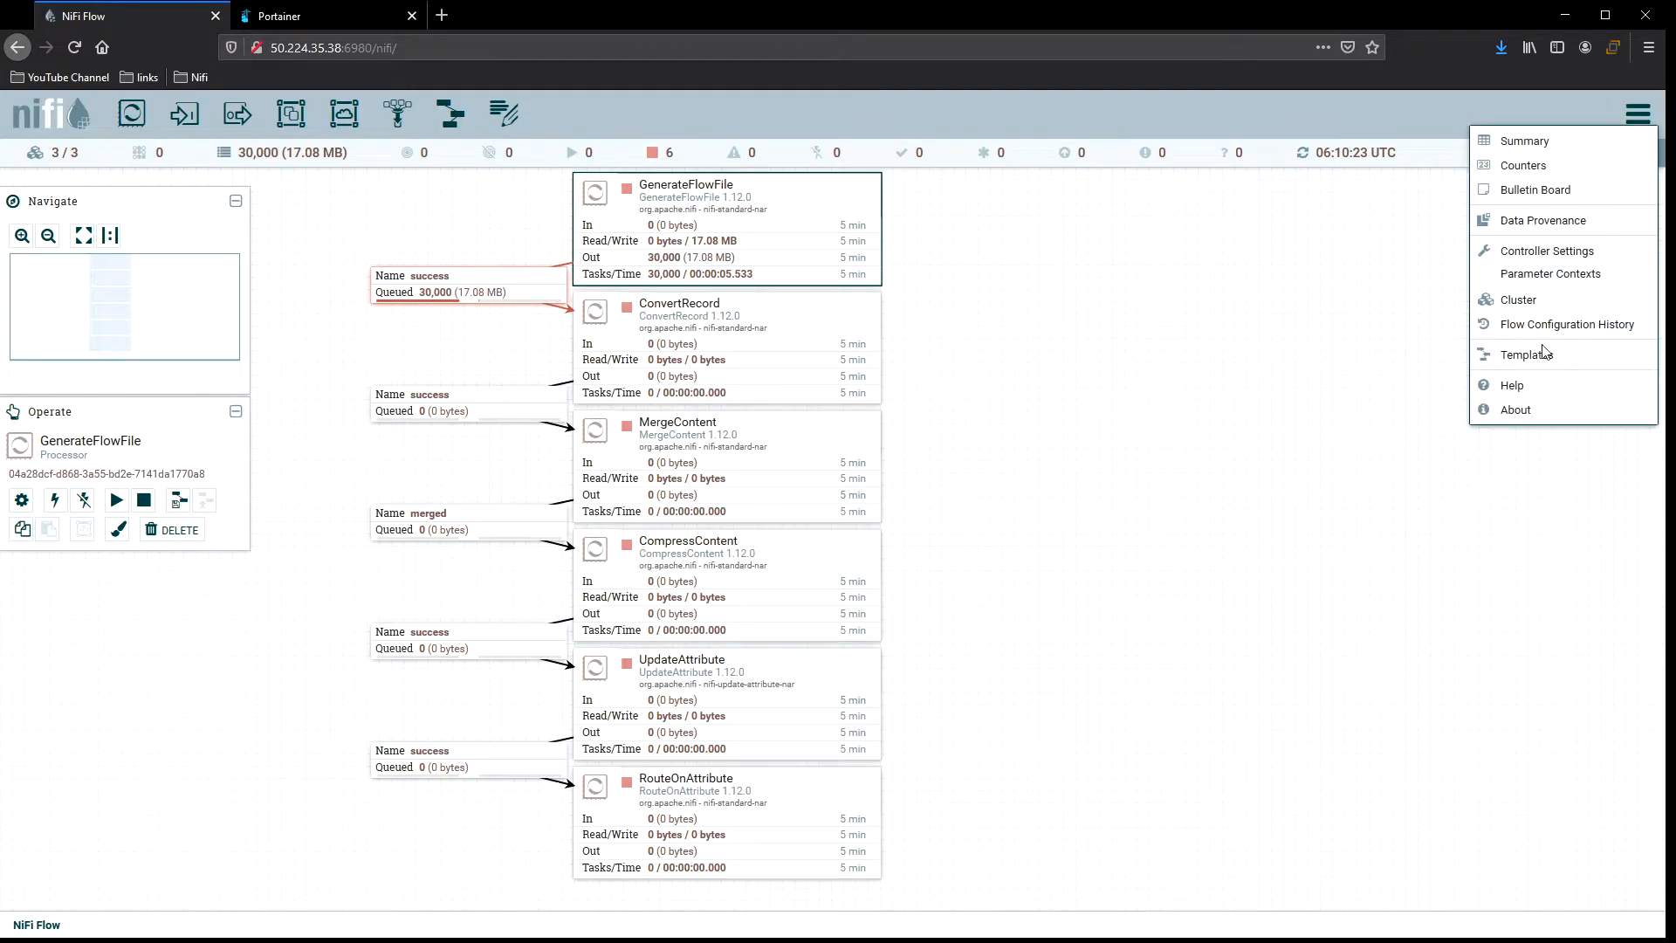
click(1523, 301)
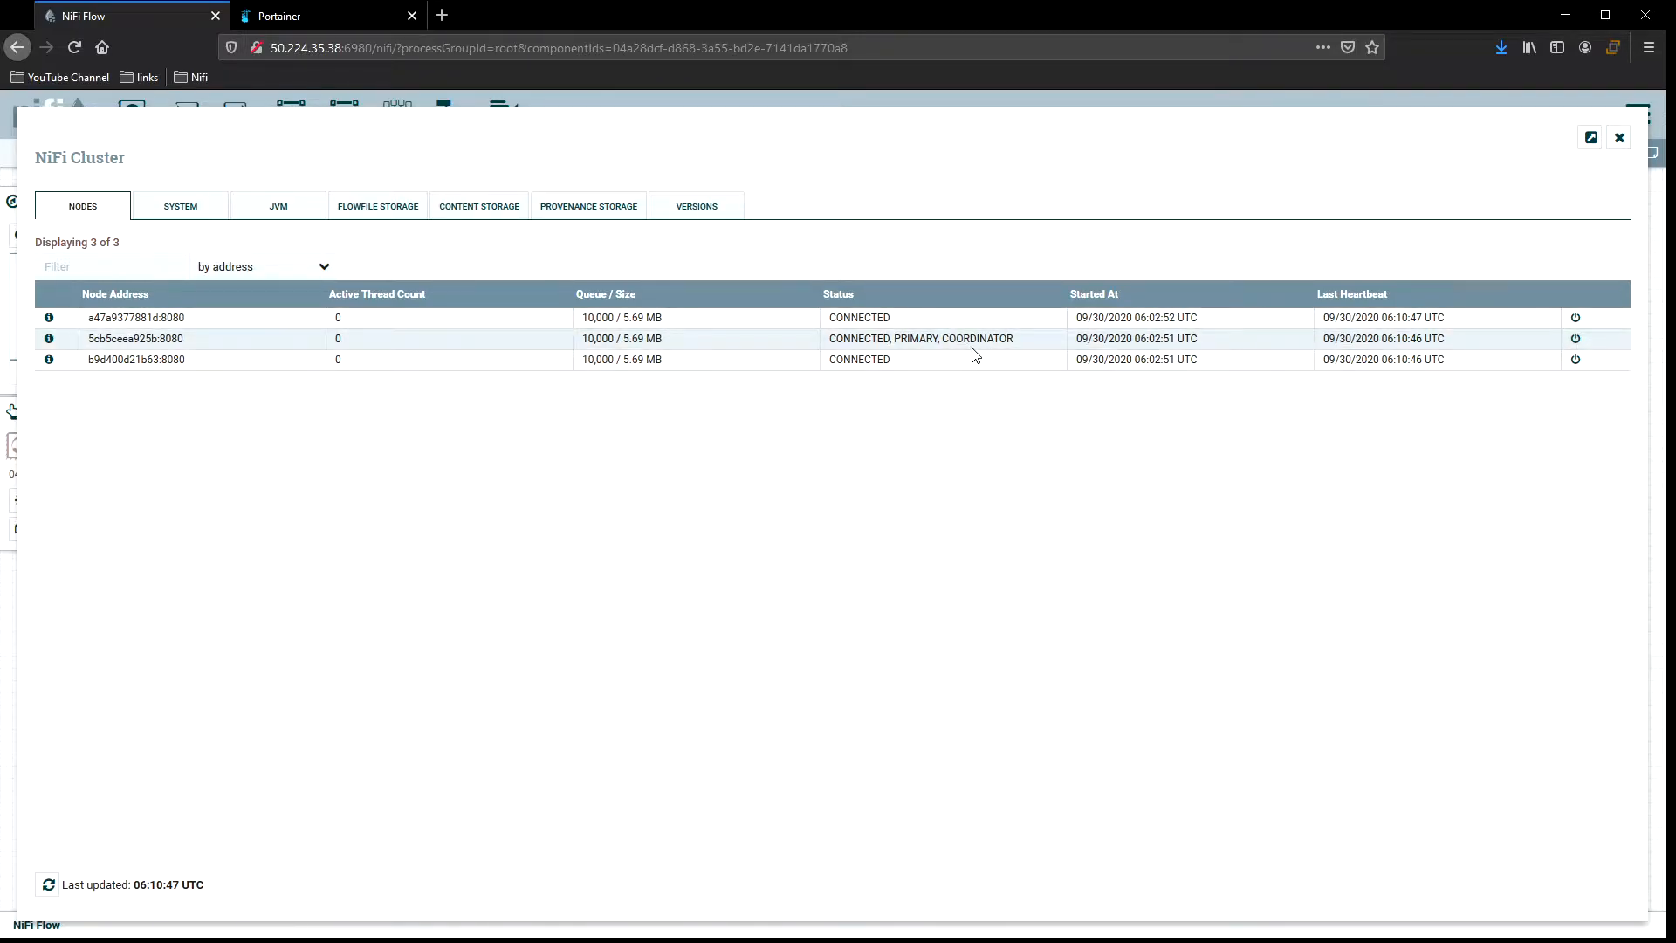
click(1619, 137)
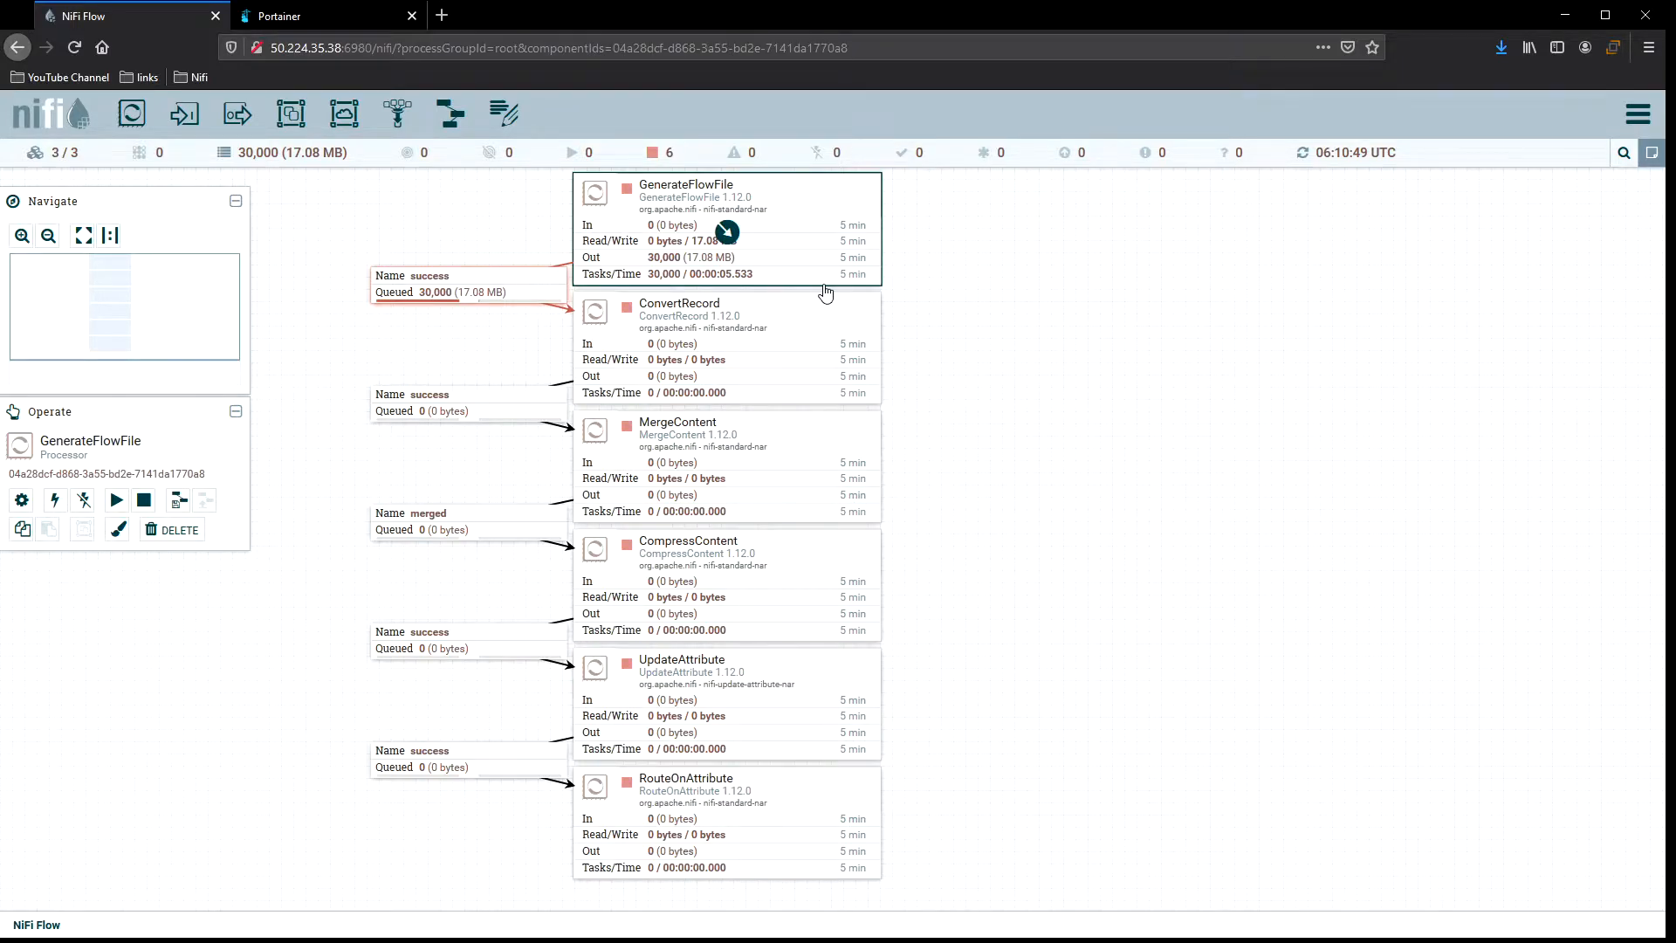
Empty all queues in the process group and confirm.
click(958, 259)
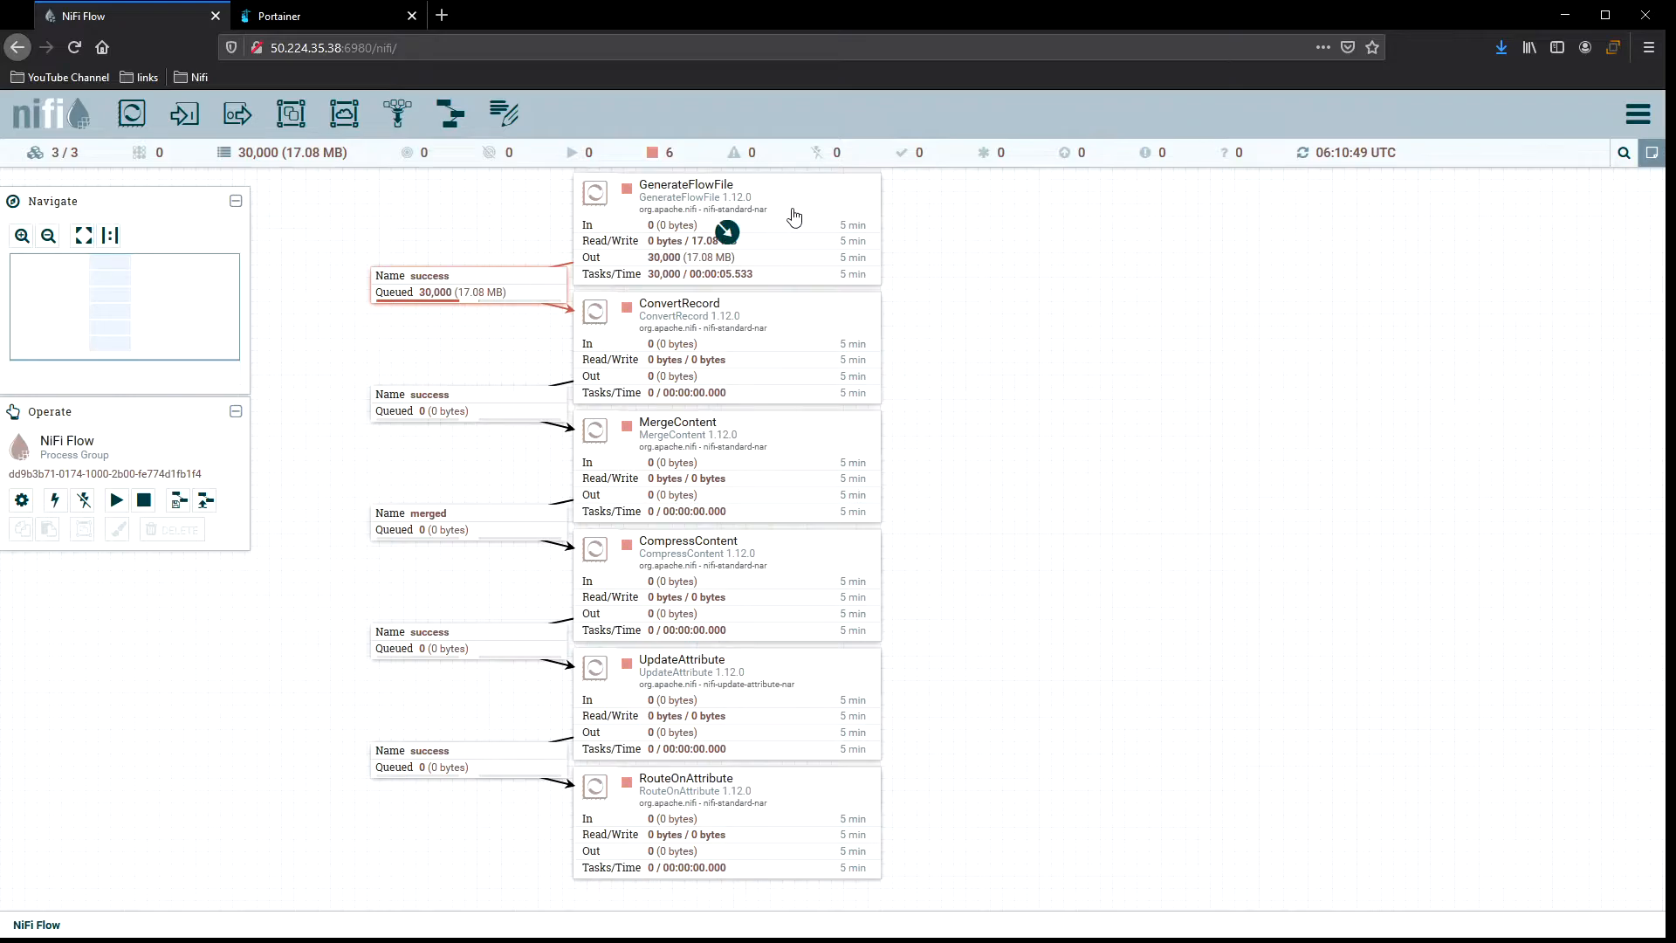
click(540, 286)
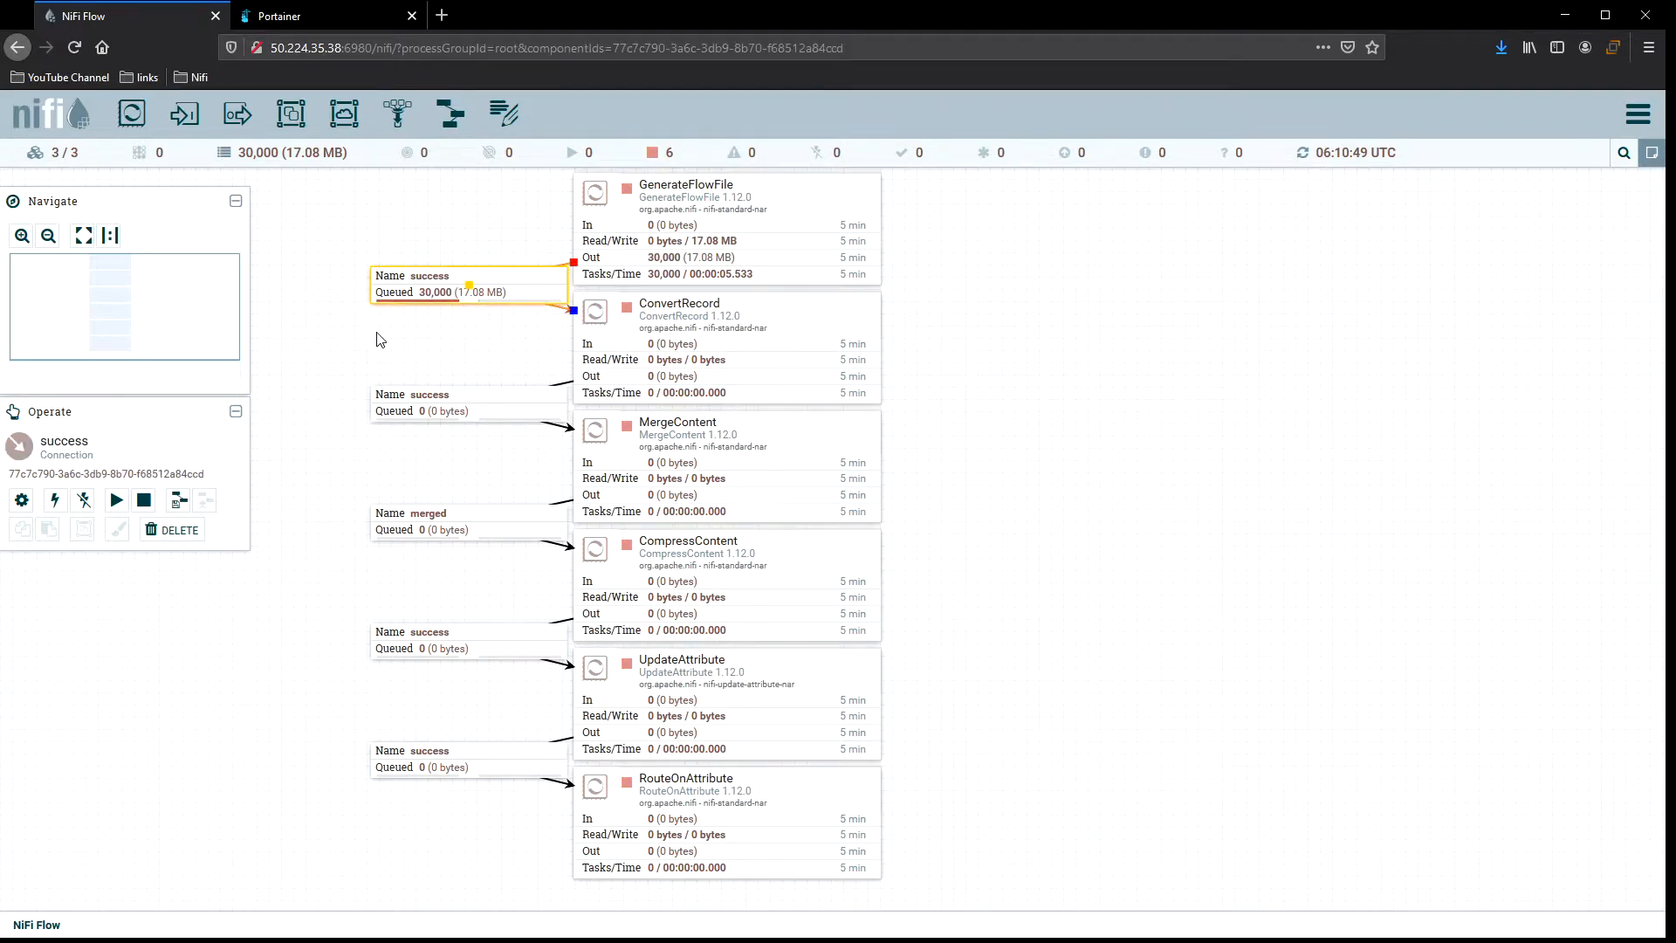
right_click(521, 285)
click(499, 214)
click(521, 287)
right_click(518, 285)
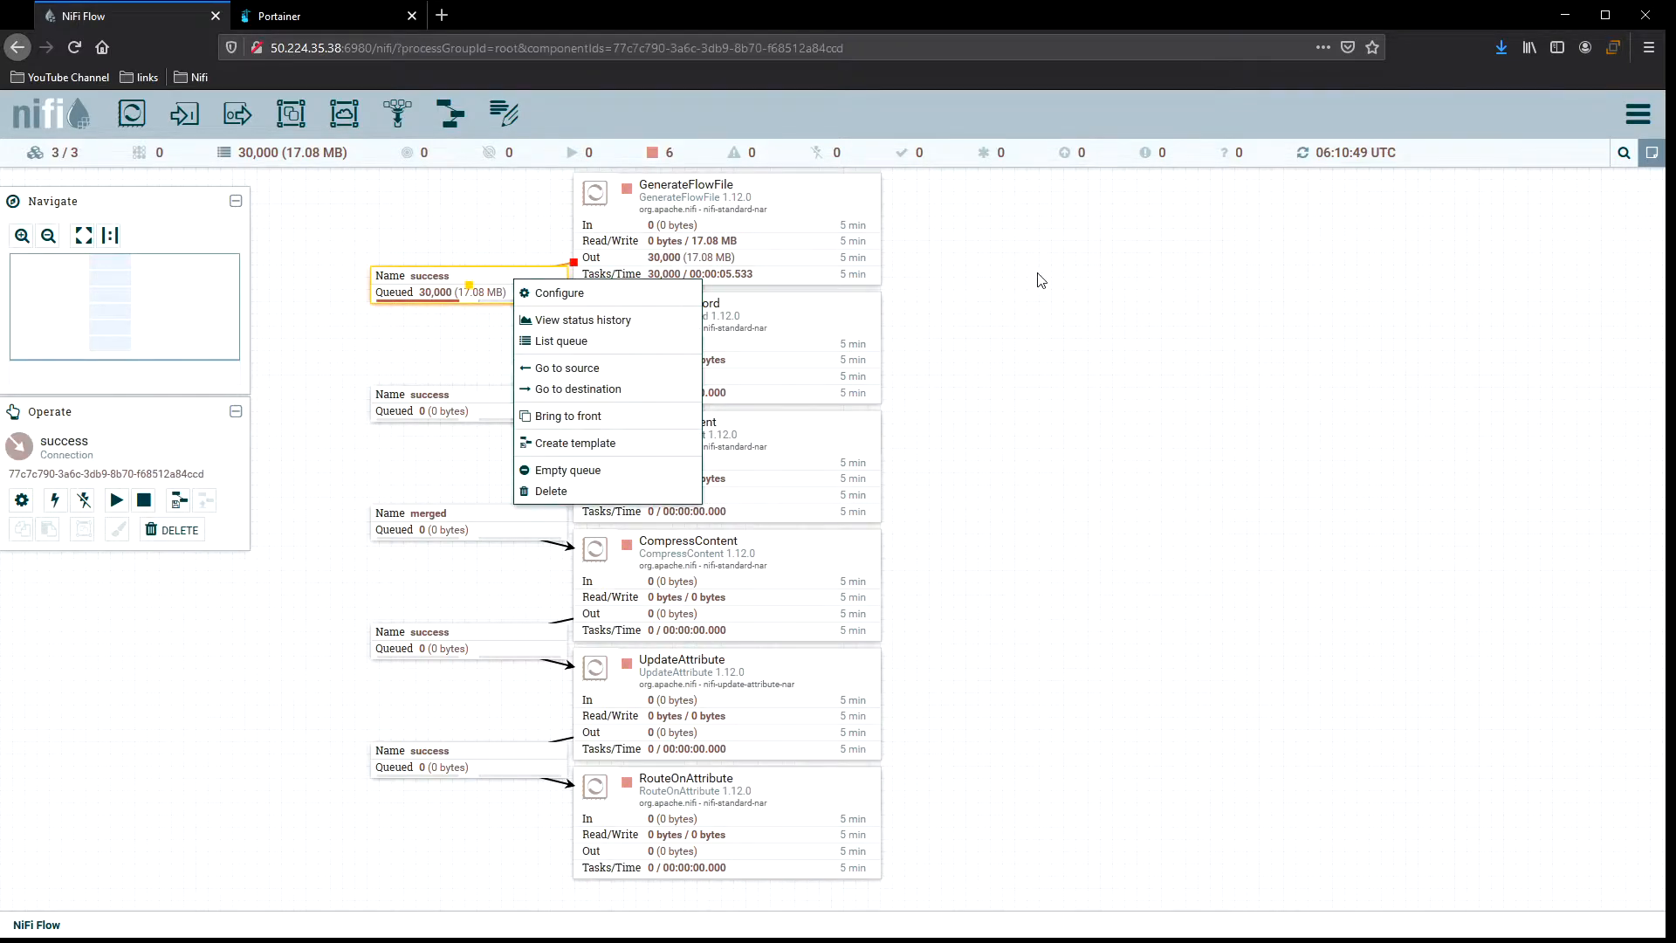
right_click(1040, 279)
click(1154, 528)
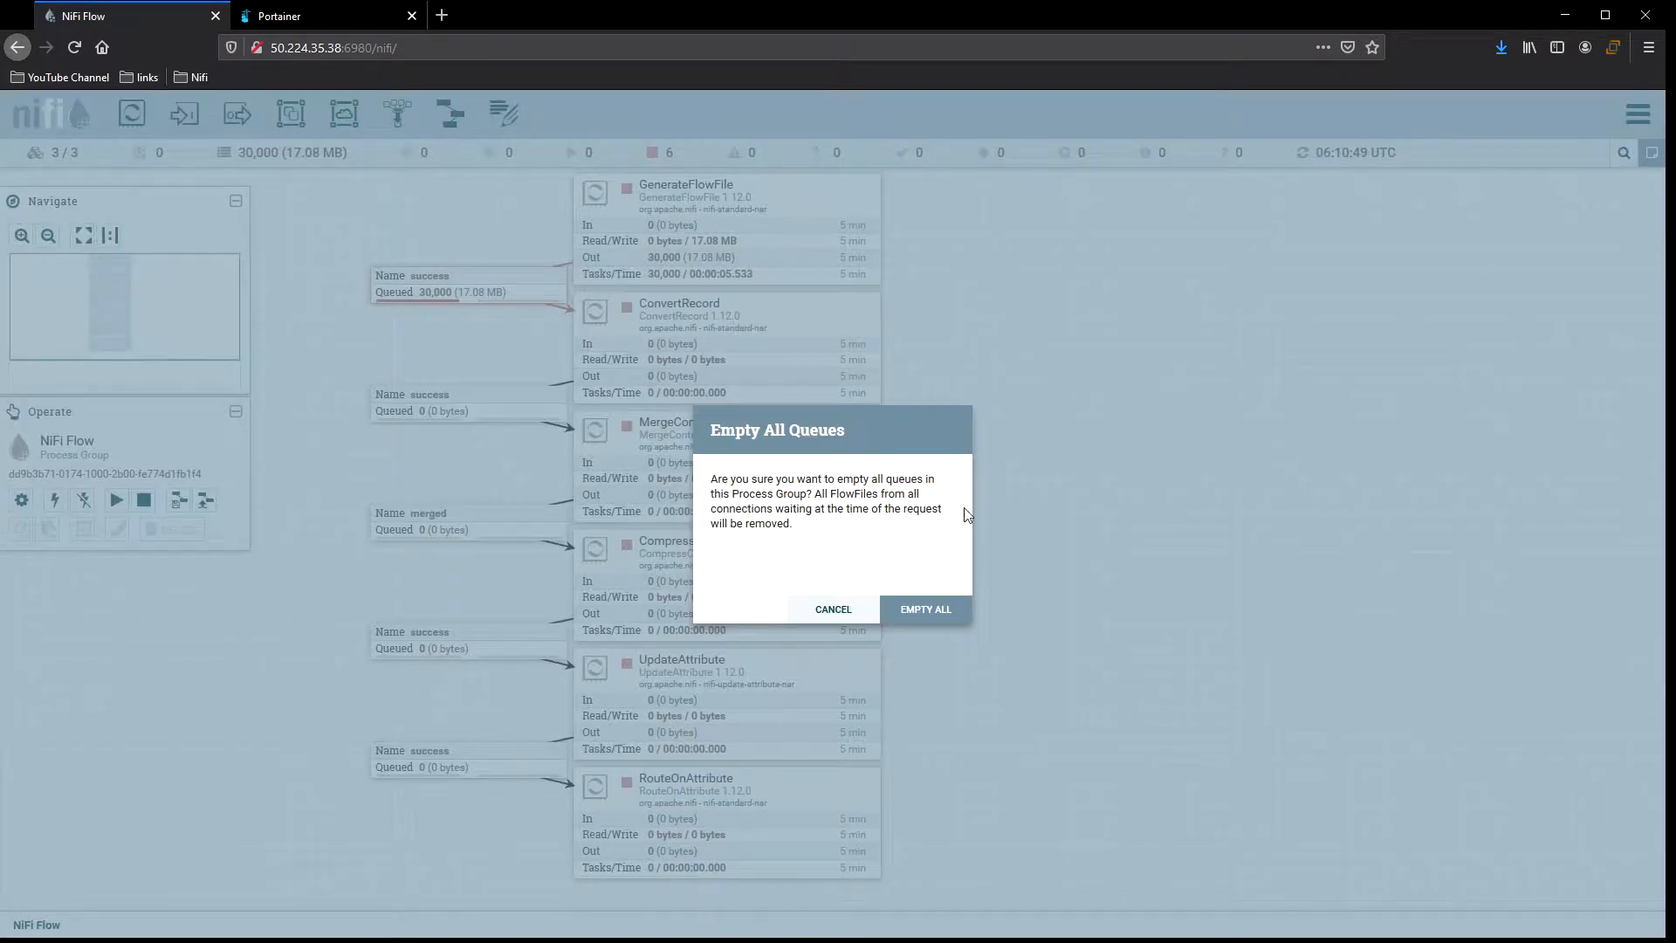
click(927, 609)
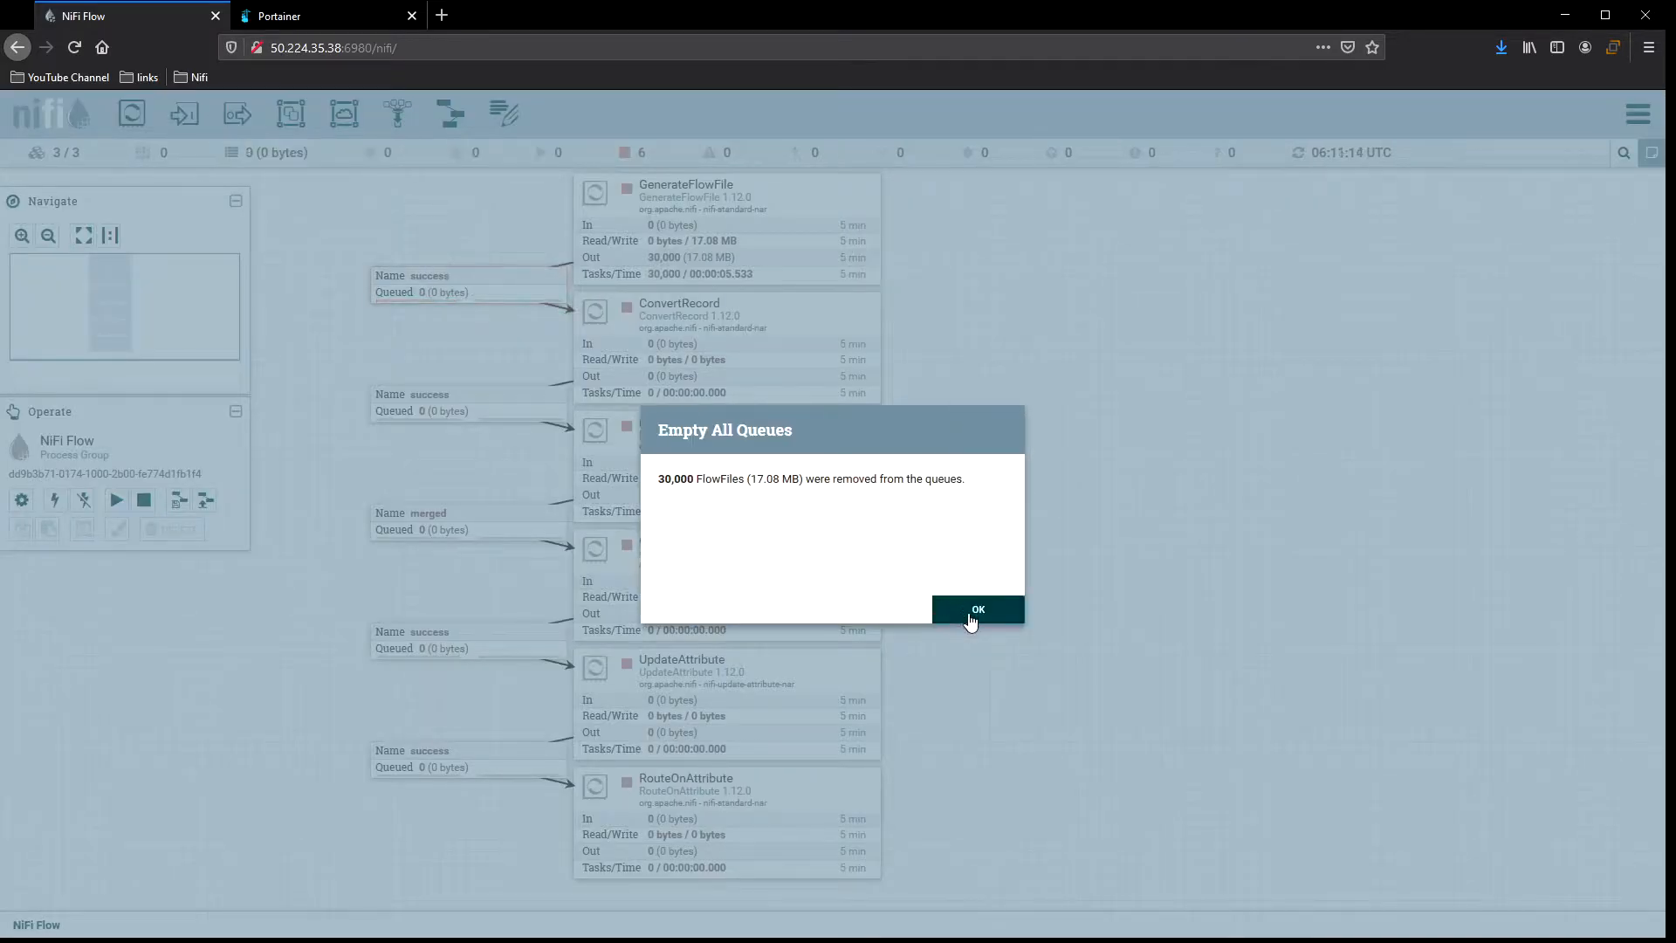
Set GenerateFlowFile's scheduling execution to Primary node and apply the configuration.
click(967, 612)
right_click(818, 199)
click(857, 207)
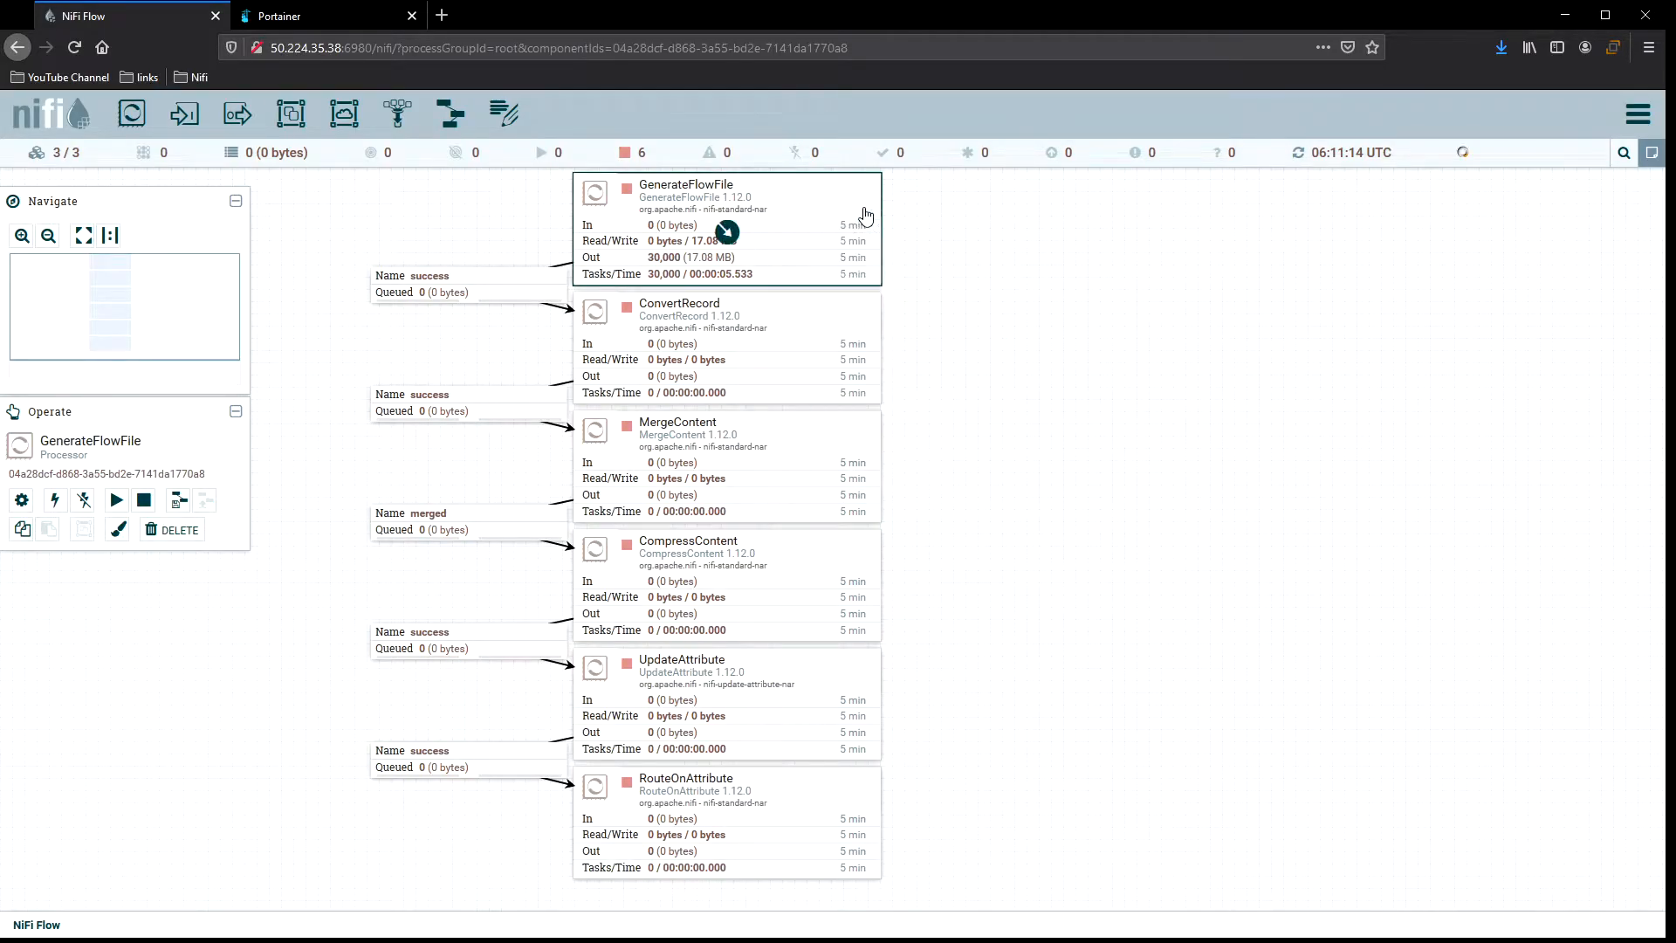
click(554, 540)
click(568, 592)
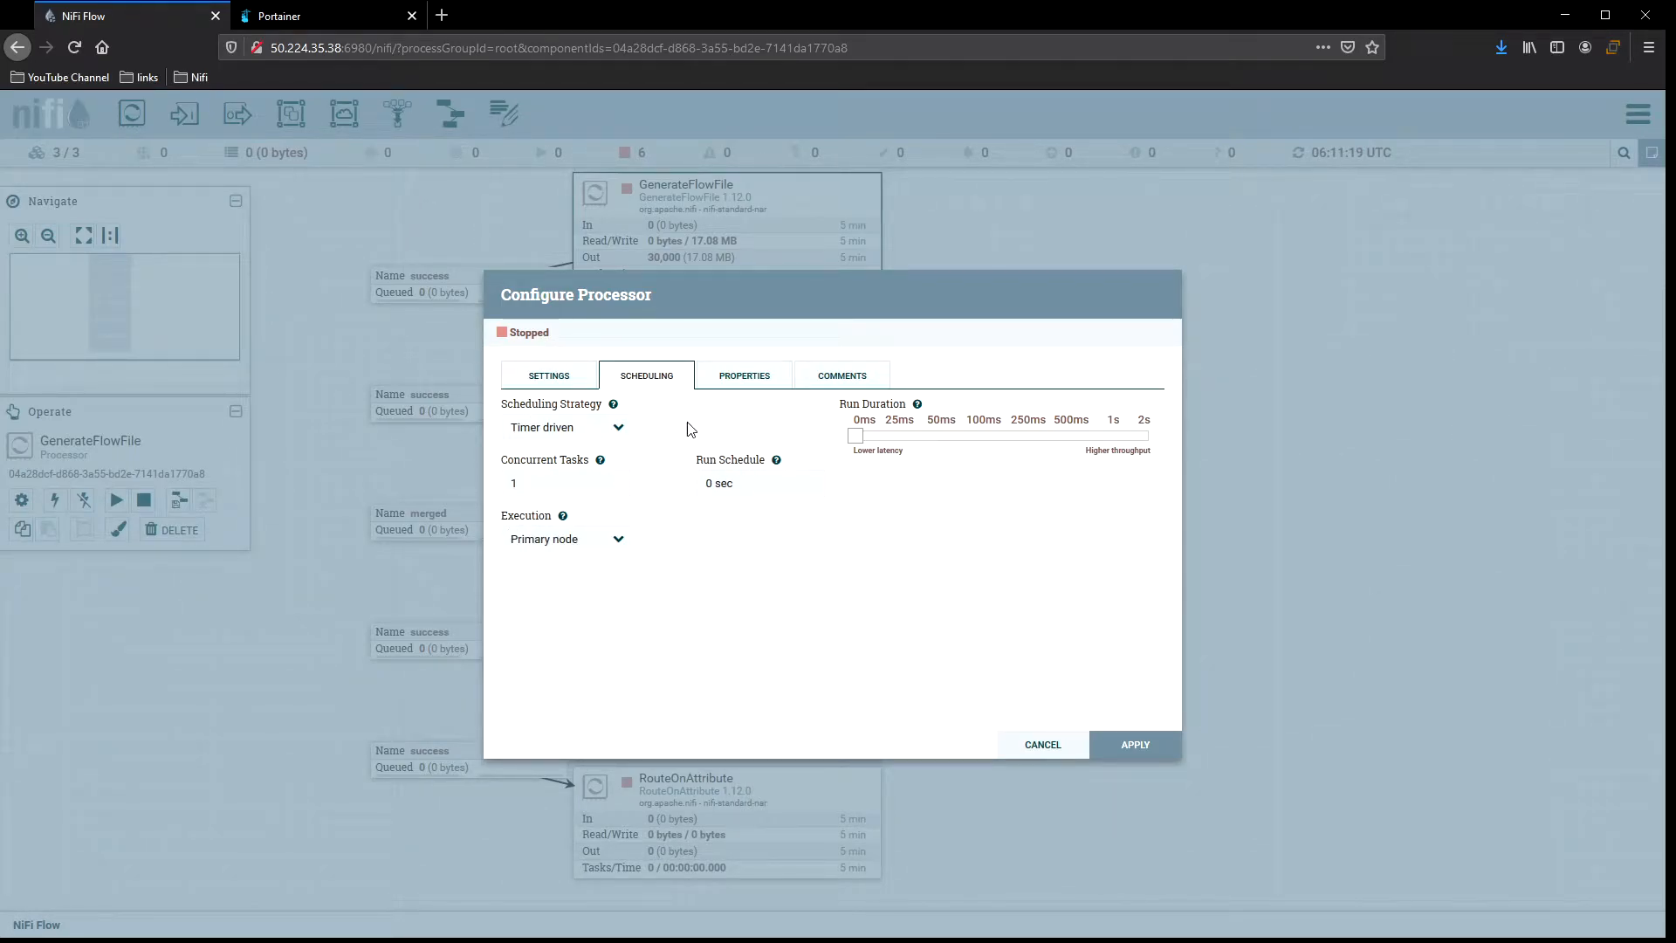
click(740, 383)
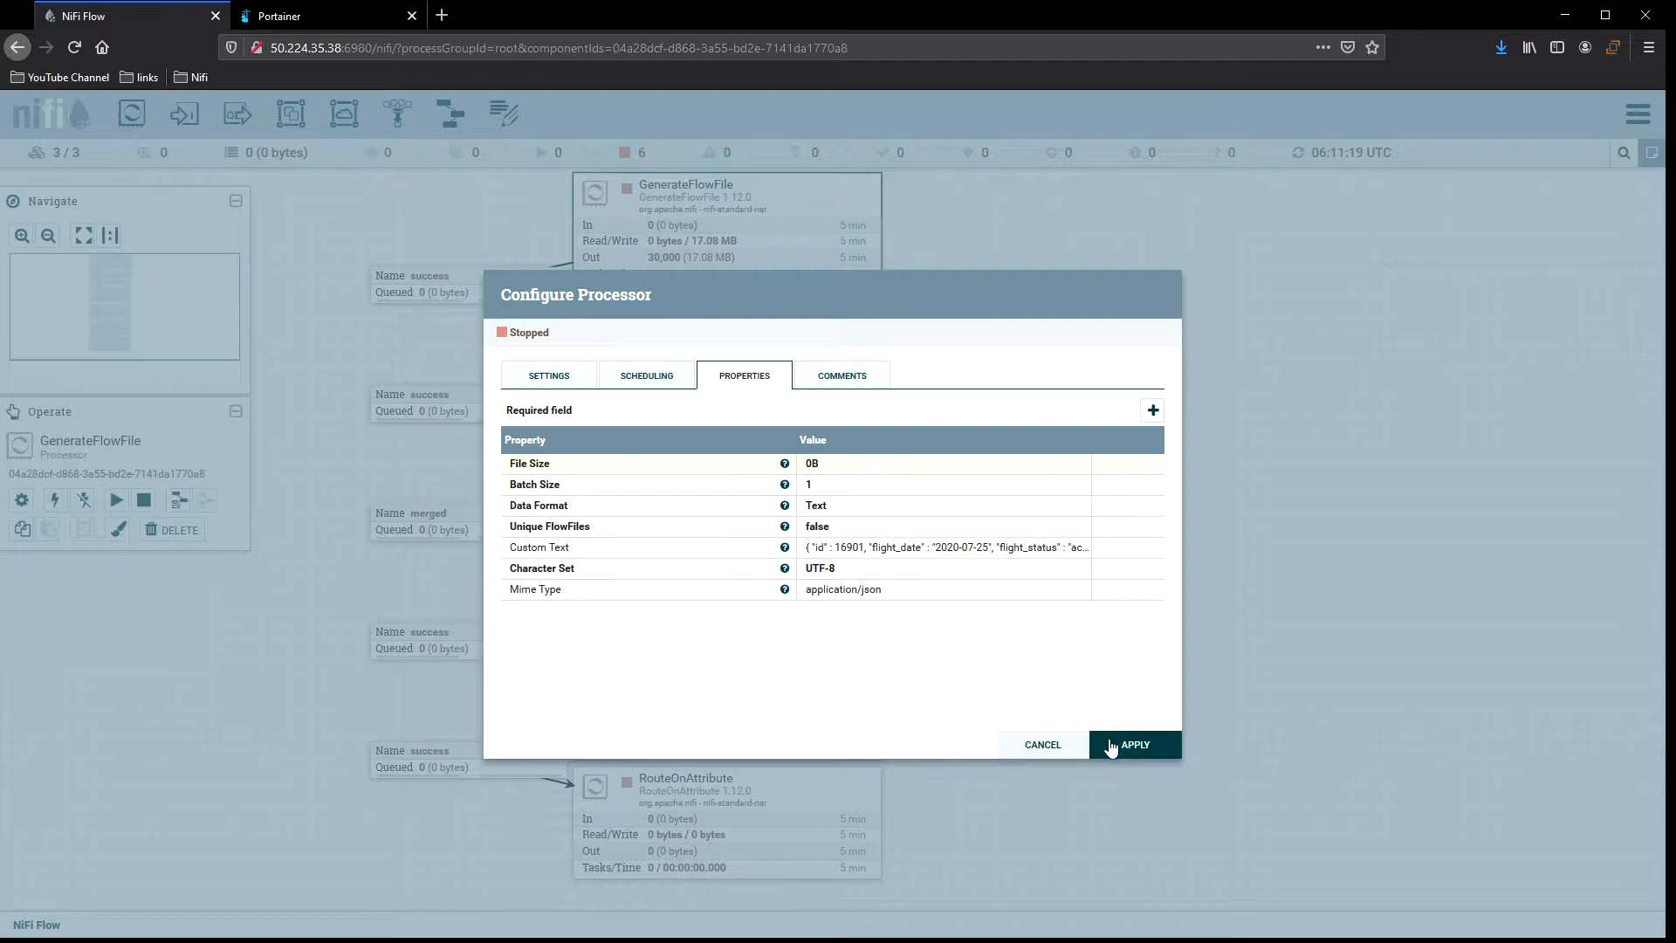
click(625, 377)
click(1132, 742)
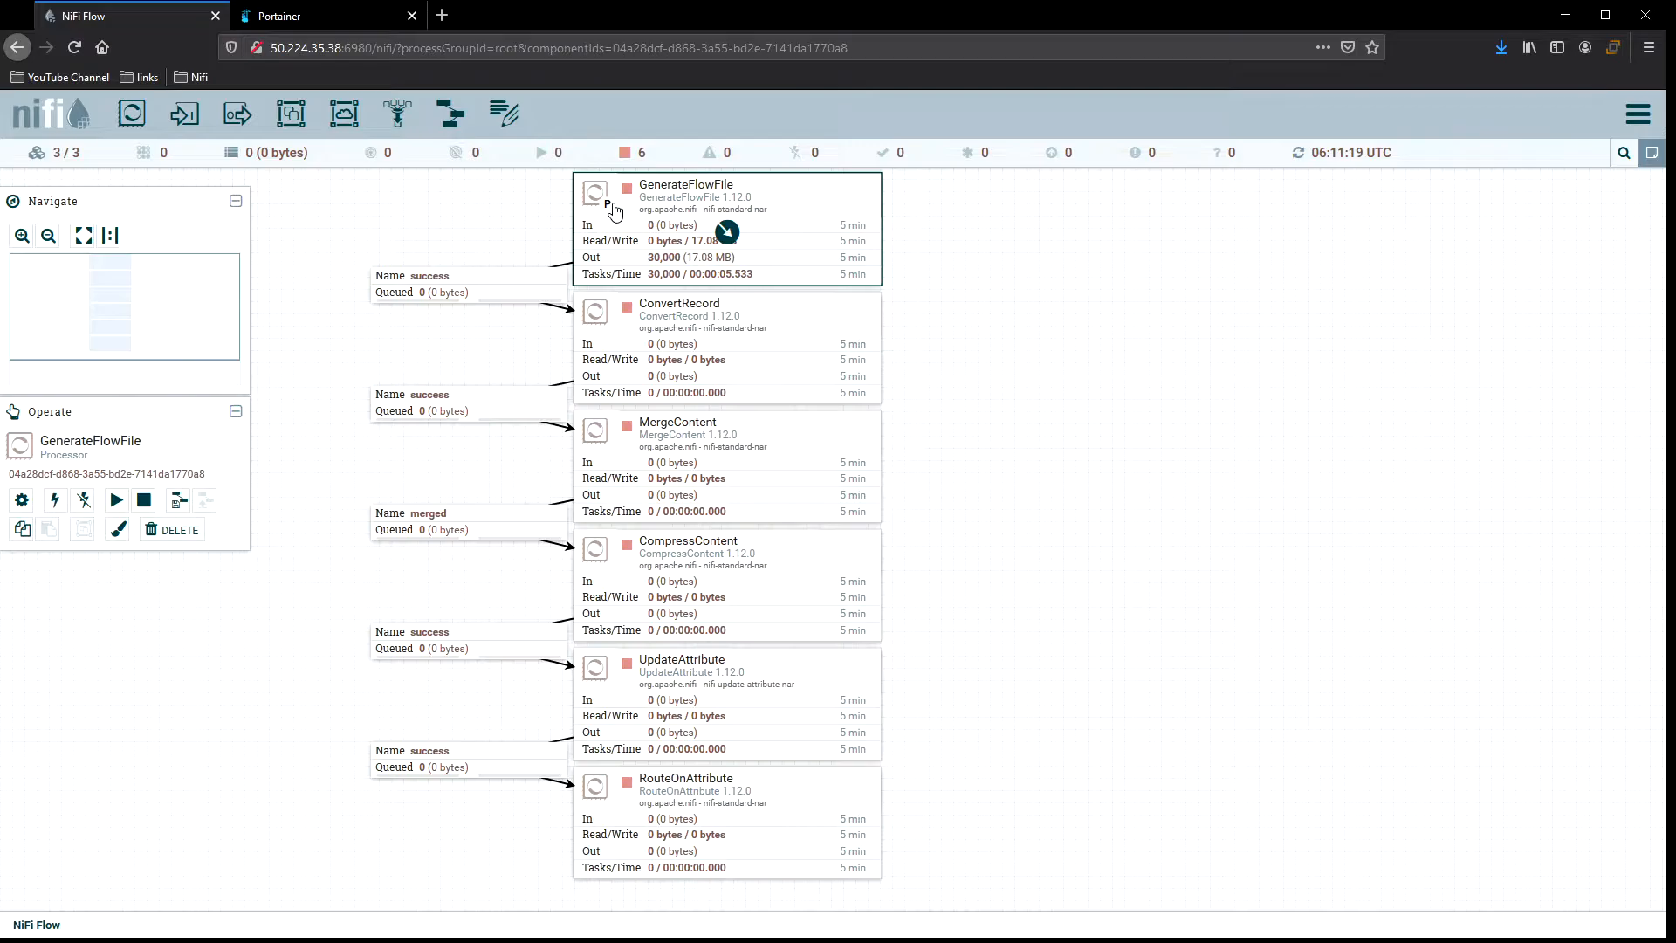
Start the GenerateFlowFile processor and refresh the canvas.
click(976, 224)
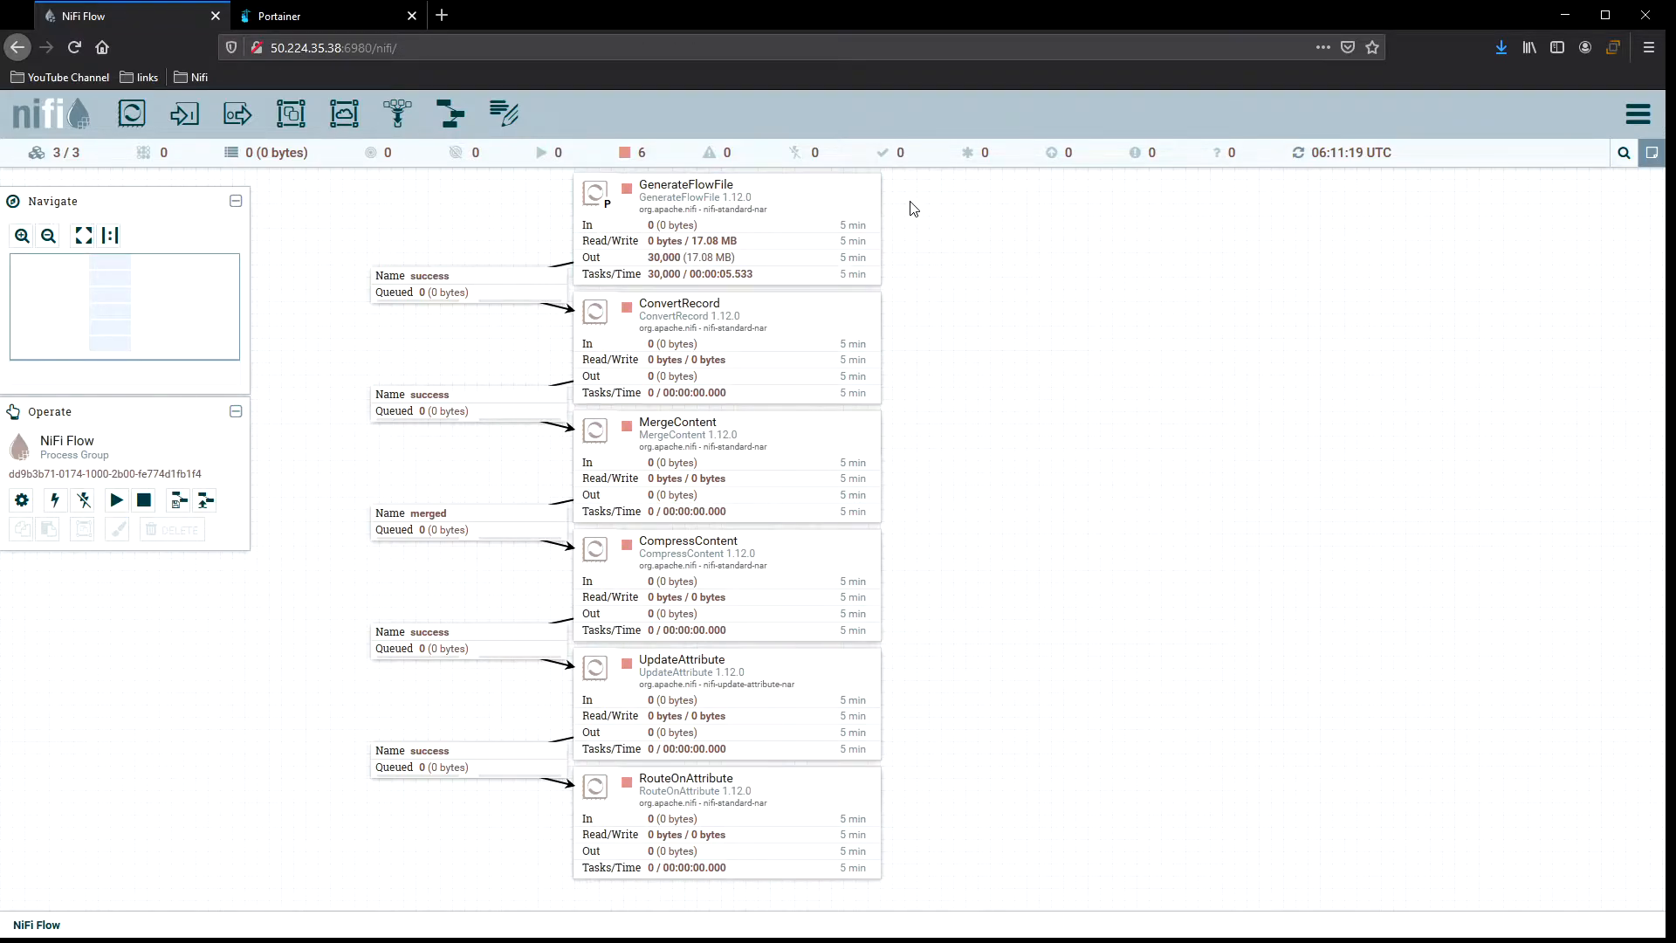
right_click(808, 208)
click(840, 230)
right_click(989, 201)
click(1015, 218)
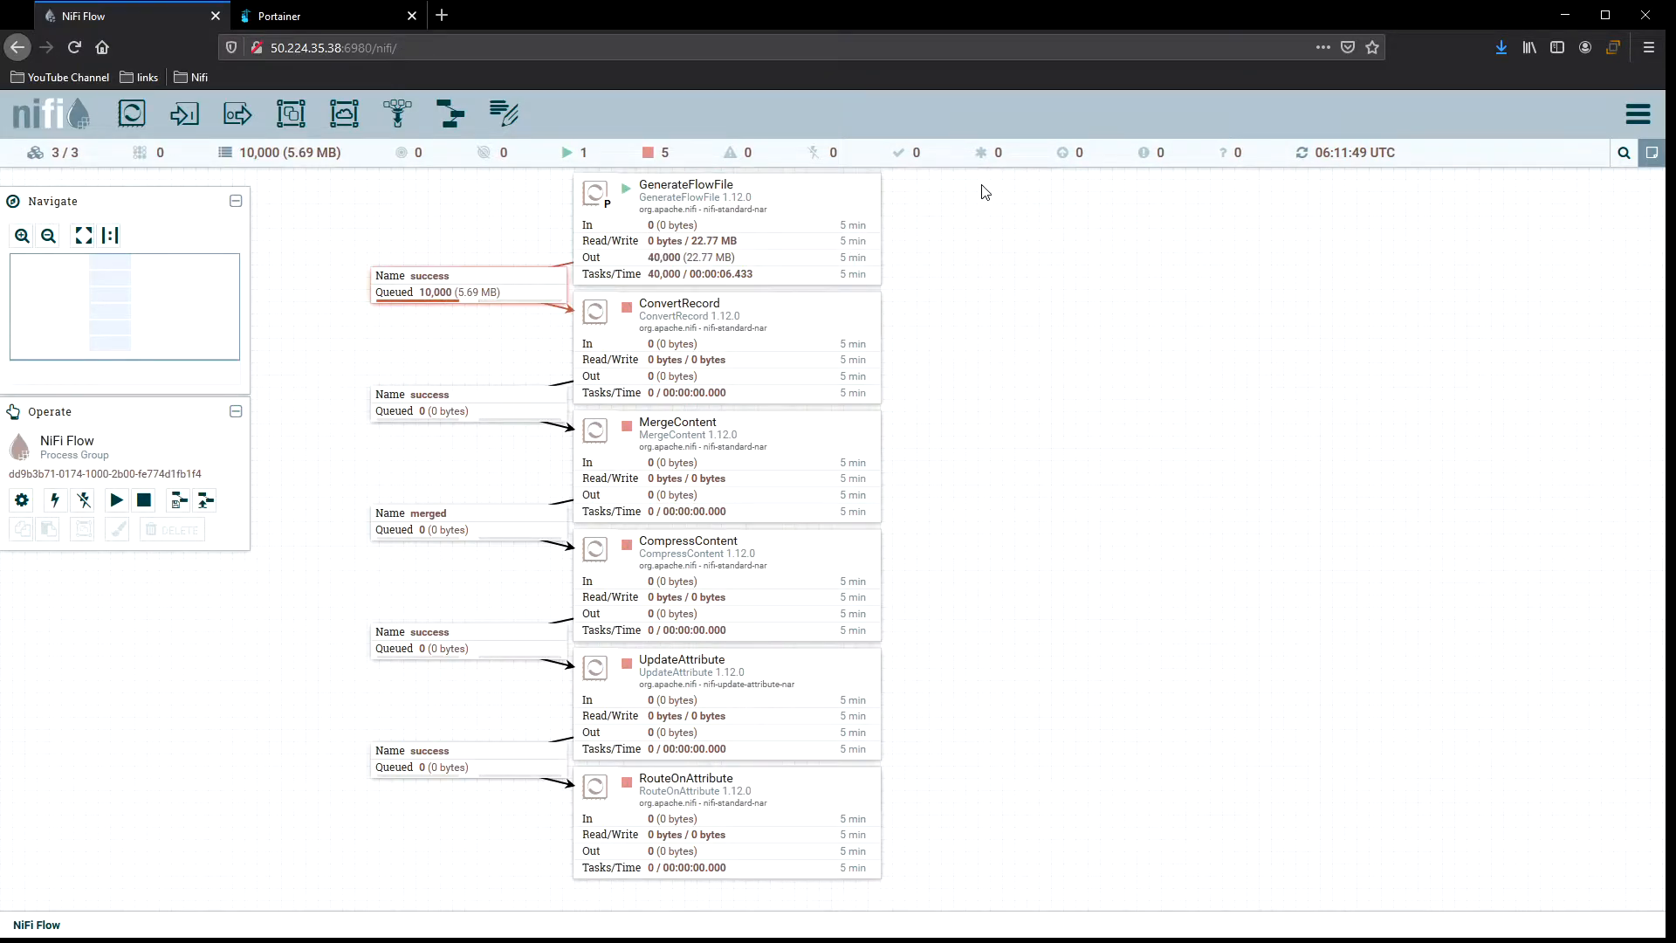
Inspect the success queue below GenerateFlowFile, then start the ConvertRecord processor.
click(729, 232)
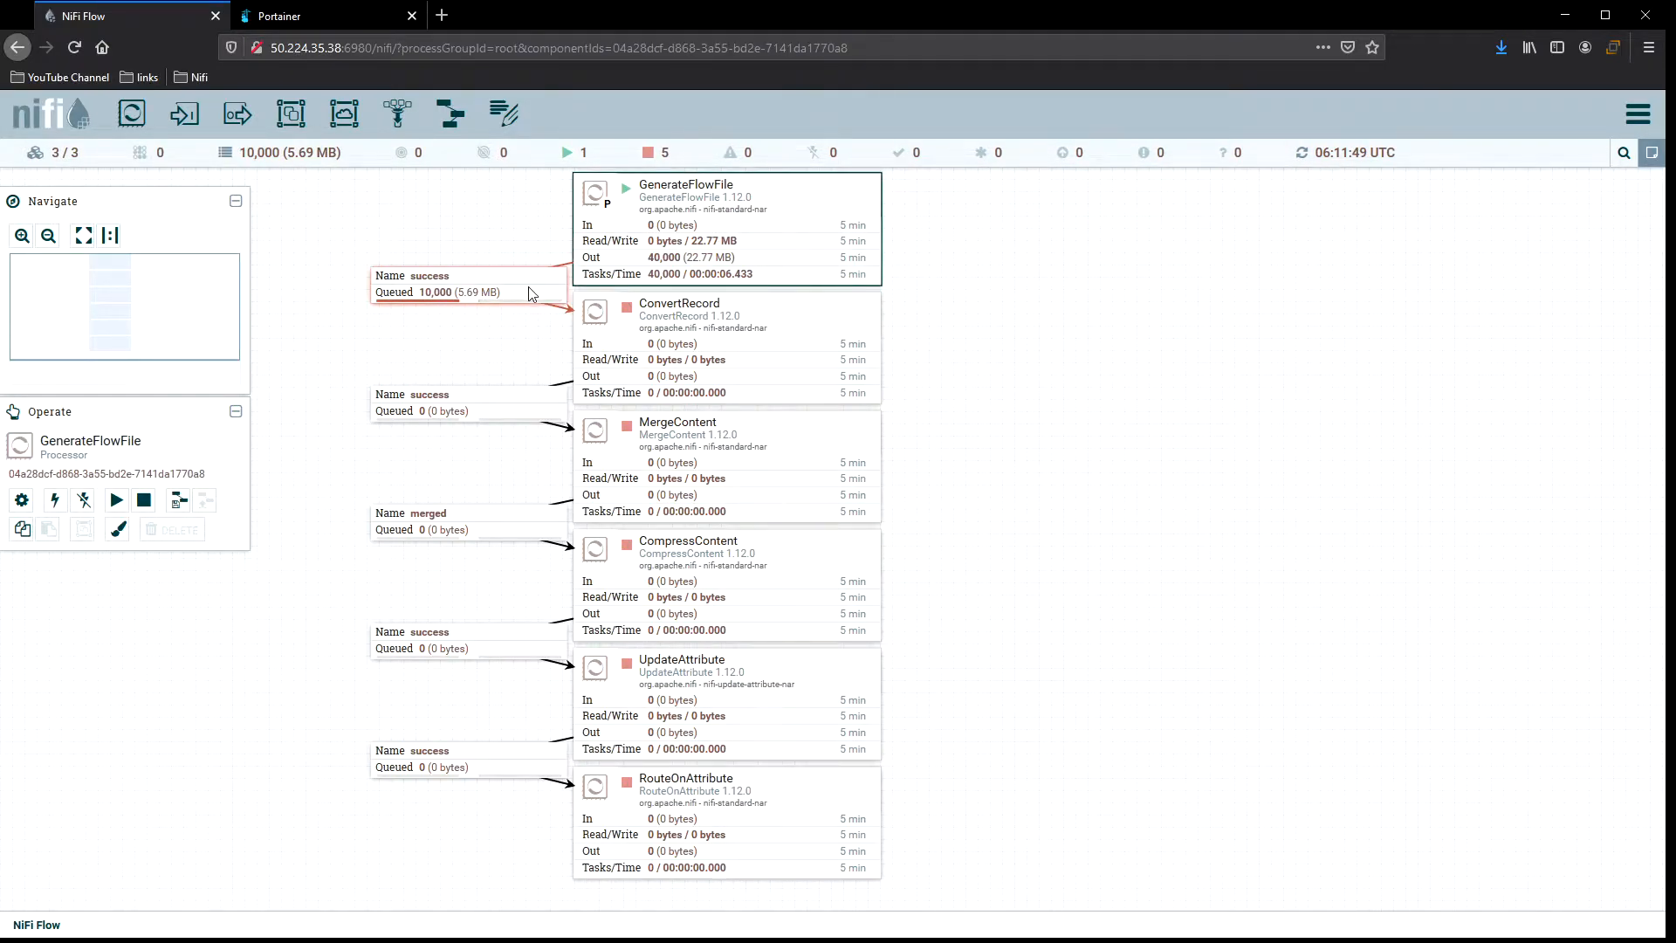
click(471, 287)
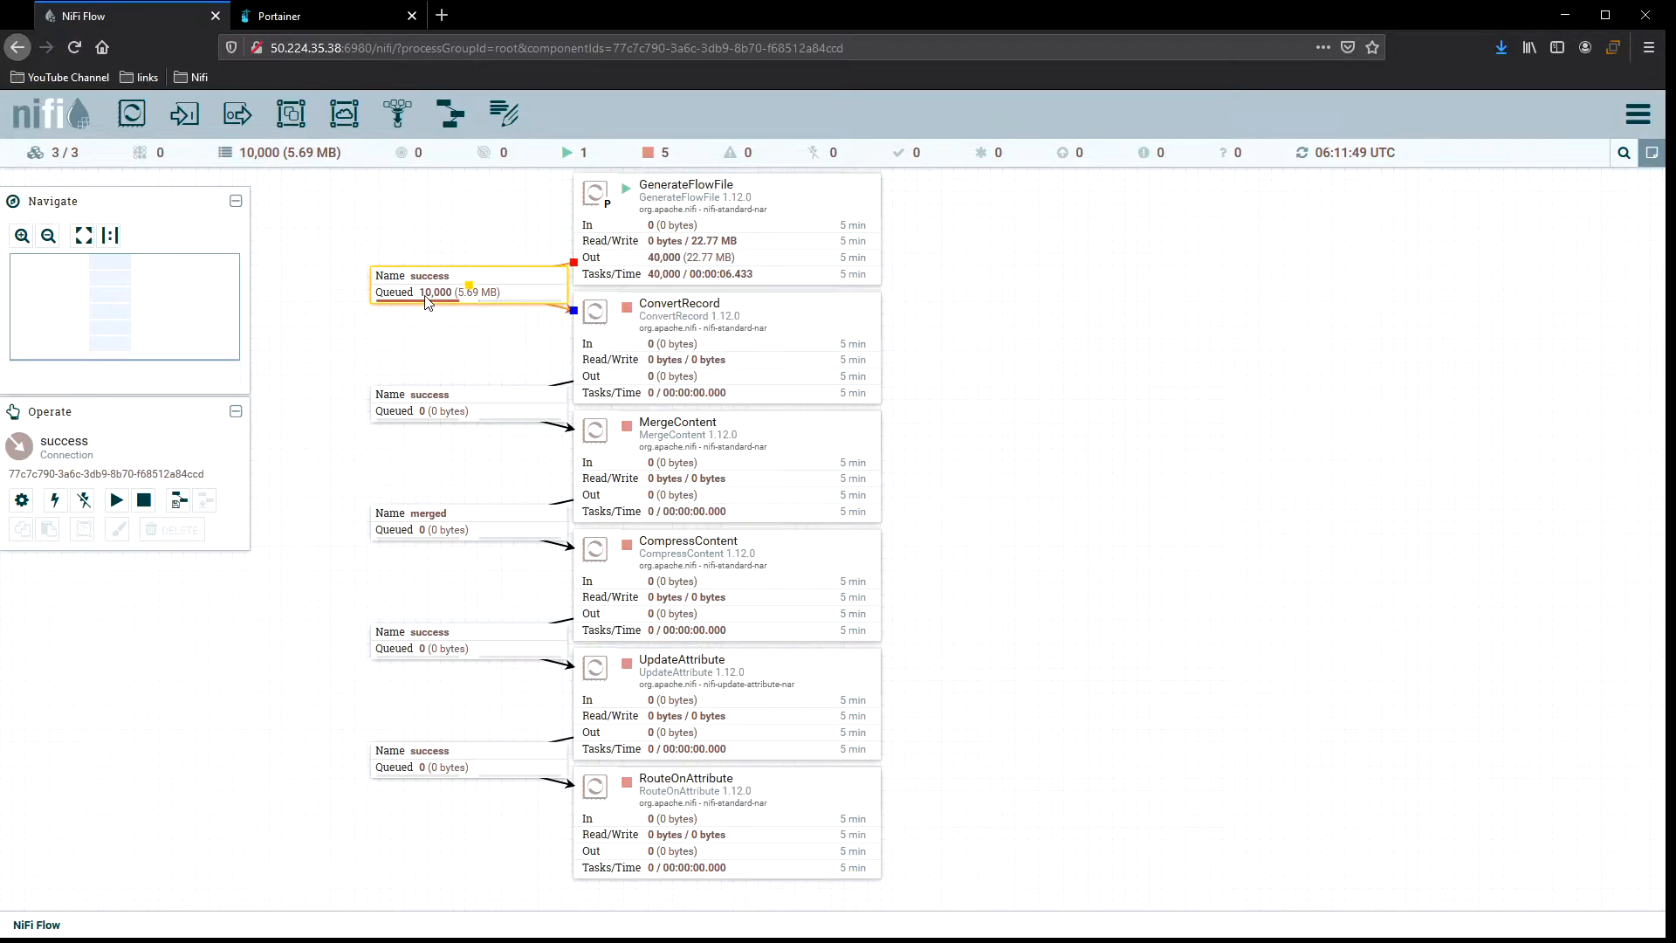
right_click(960, 224)
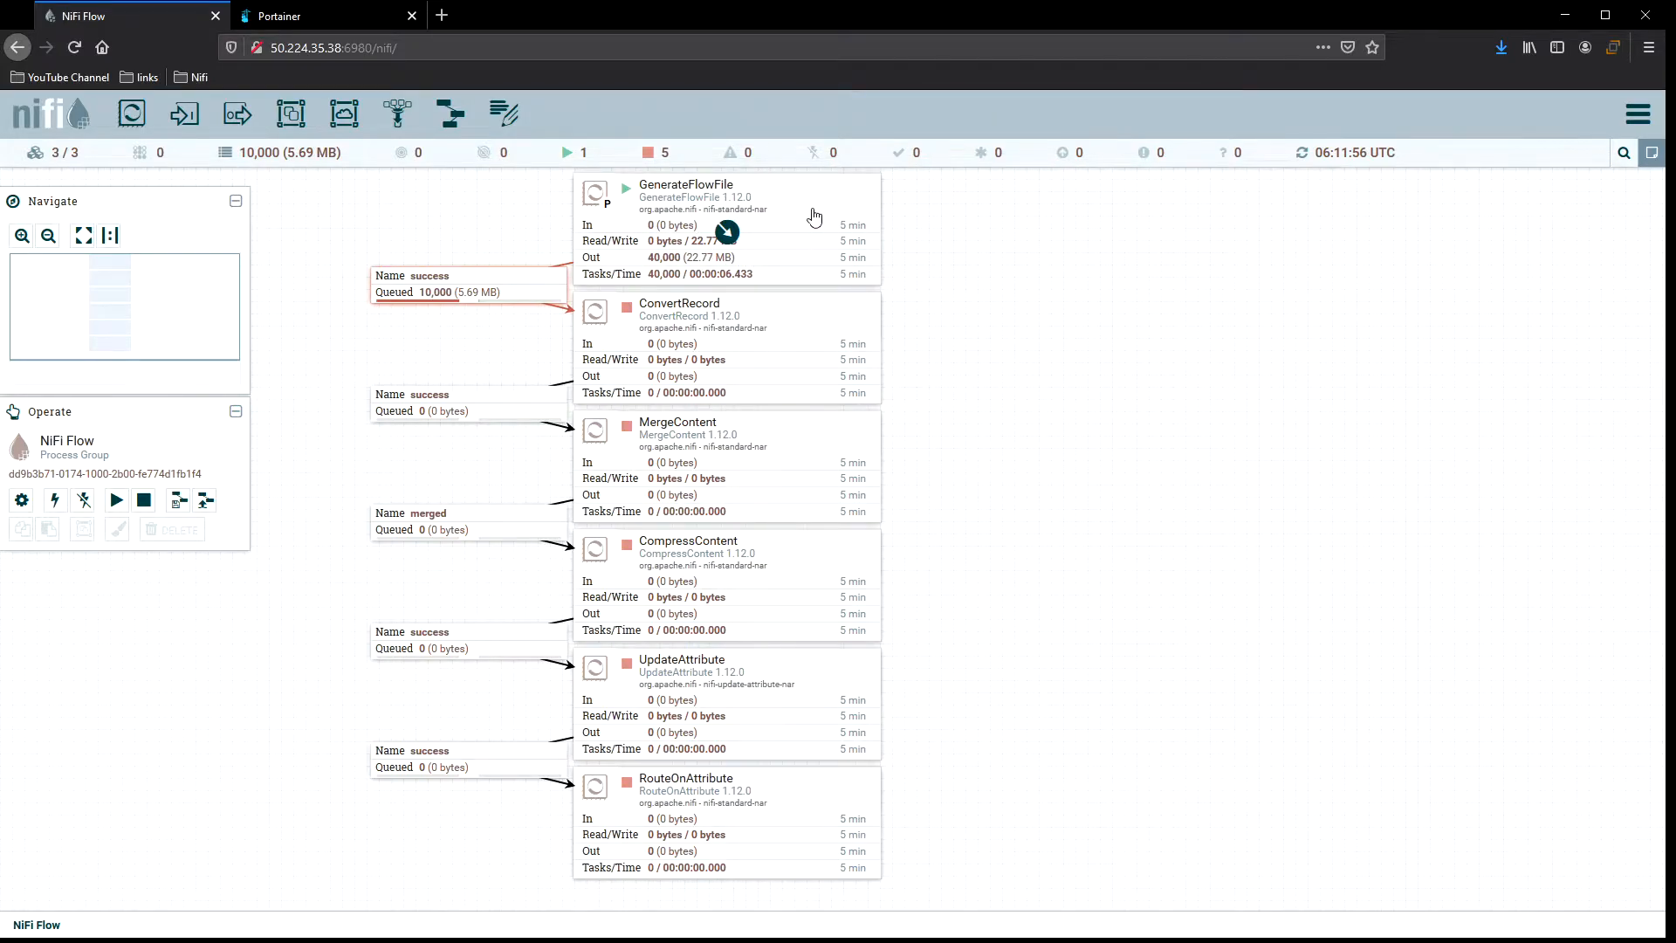
click(526, 280)
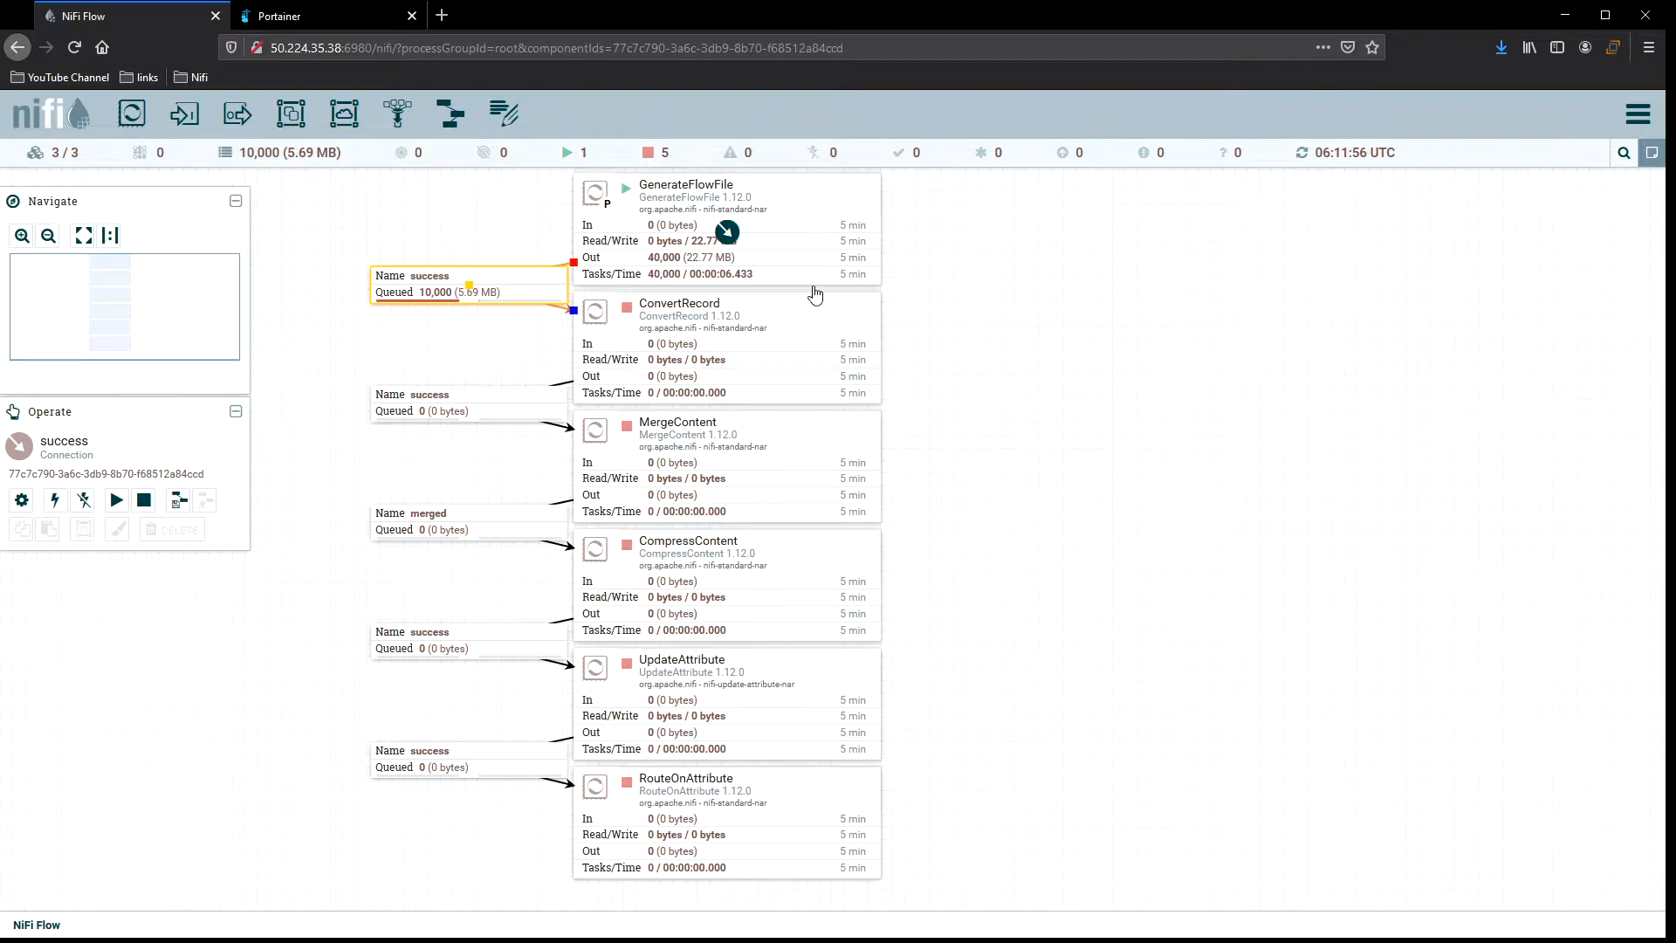
right_click(804, 325)
click(840, 362)
right_click(948, 301)
click(993, 314)
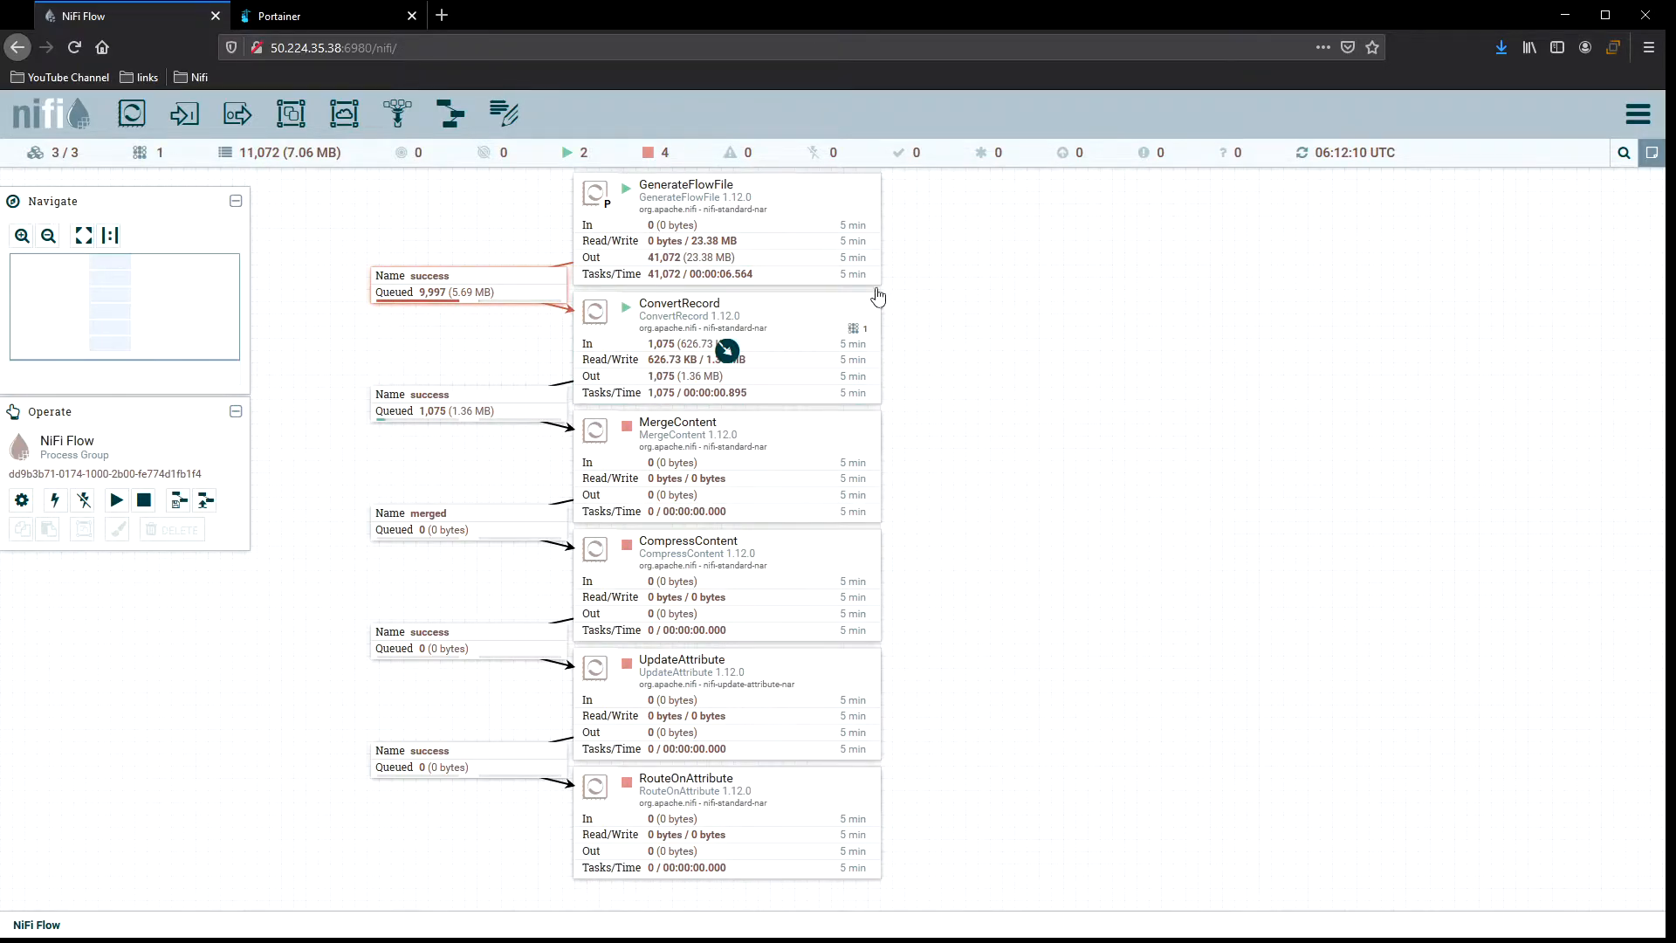
View ConvertRecord's scheduling details, close them, and refresh the canvas.
double_click(791, 317)
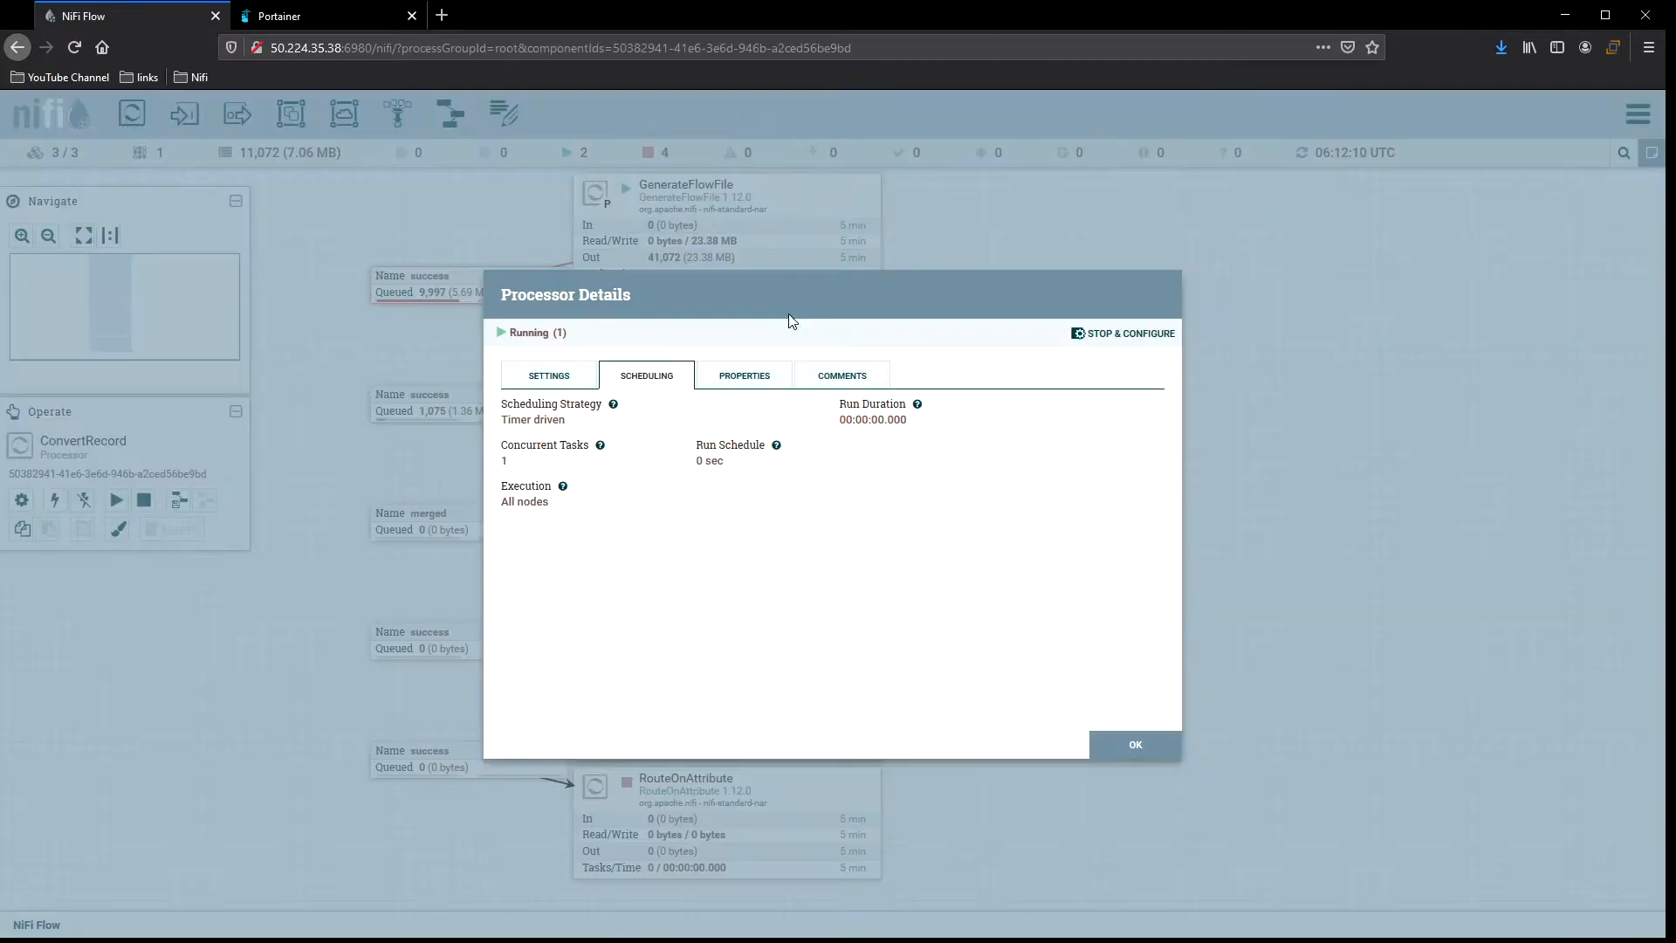
click(1134, 744)
right_click(1005, 337)
click(1037, 355)
right_click(931, 324)
click(941, 329)
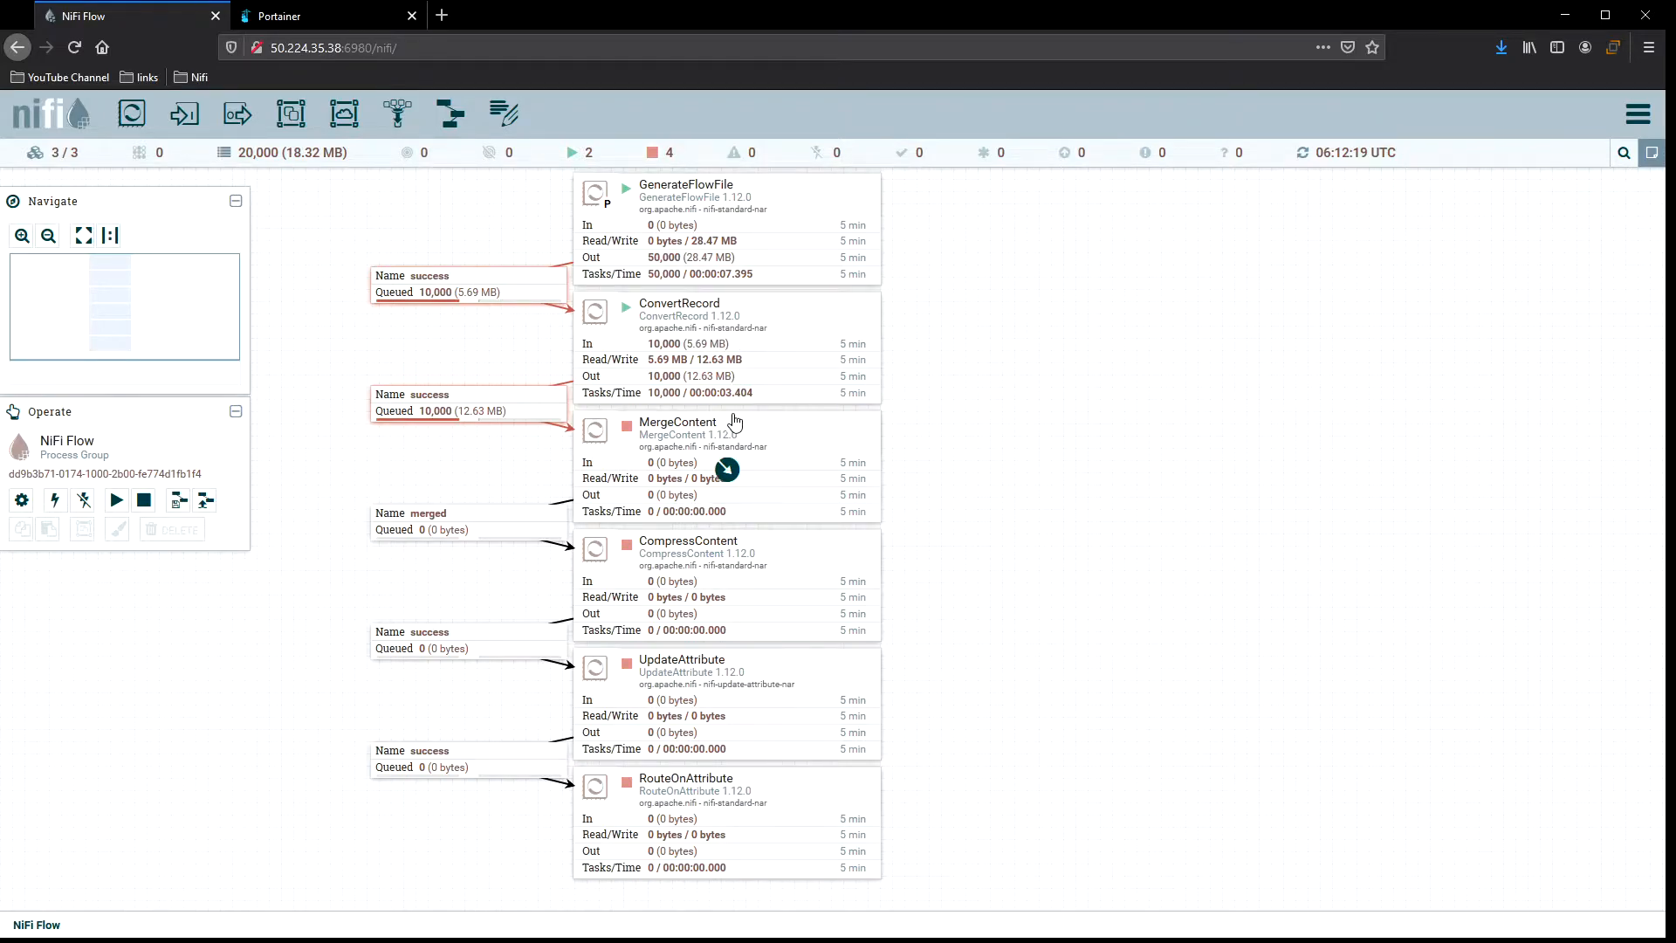
Start the MergeContent, CompressContent, UpdateAttribute and RouteOnAttribute processors and refresh the canvas.
click(811, 436)
right_click(811, 437)
click(845, 463)
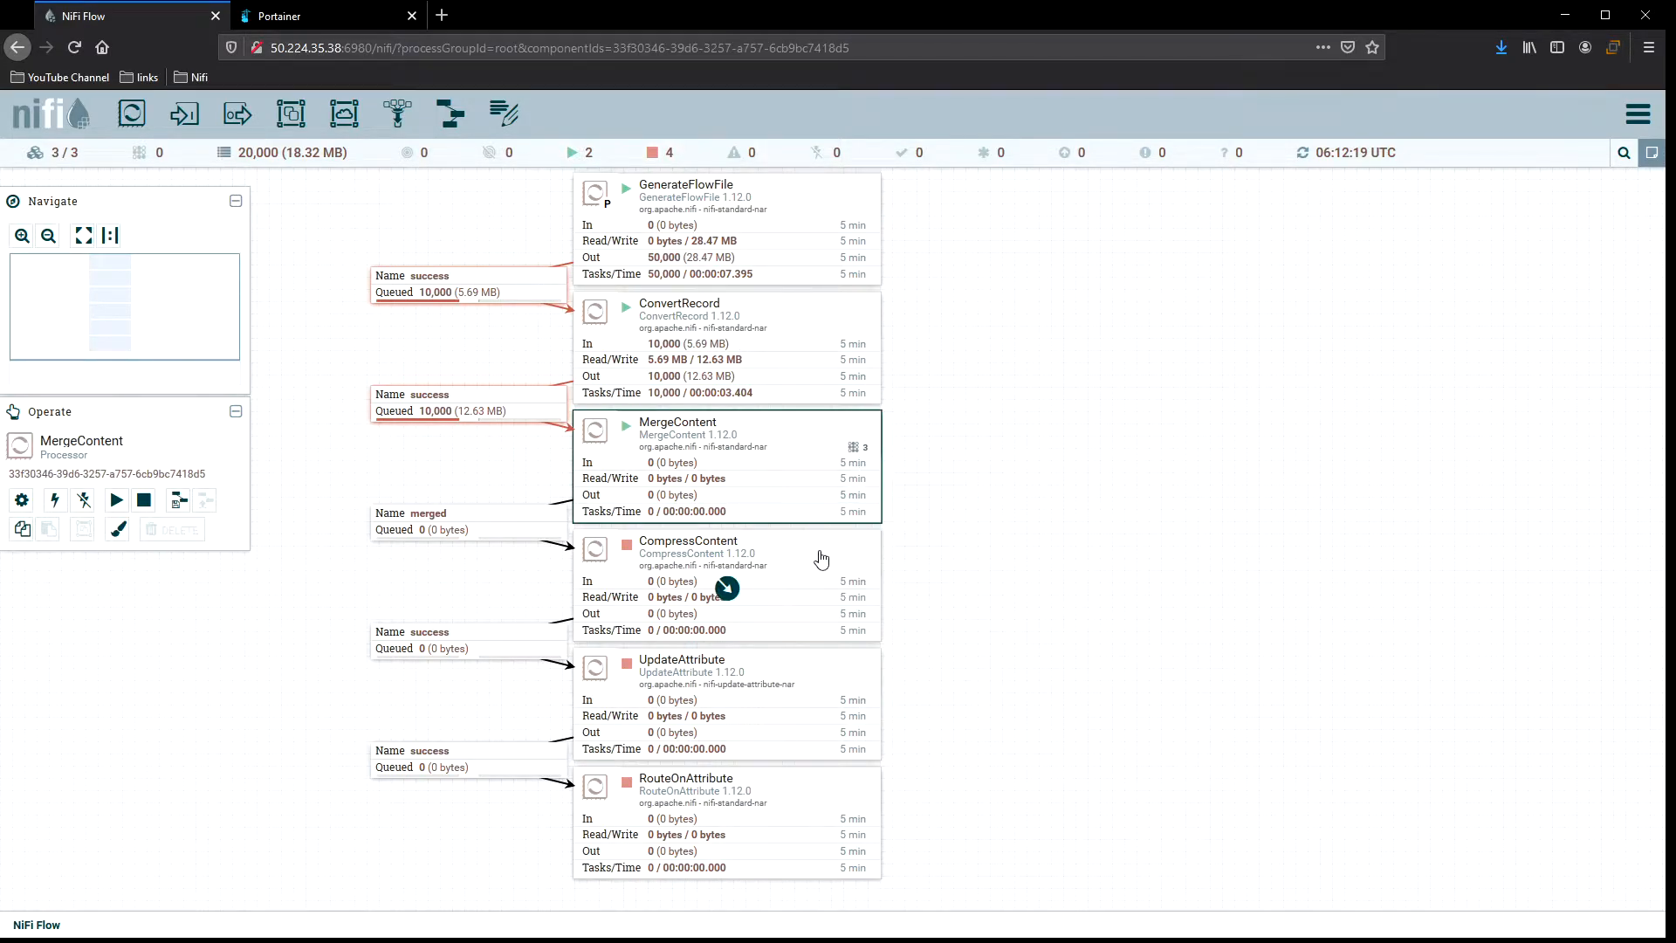
right_click(825, 562)
click(854, 593)
right_click(794, 671)
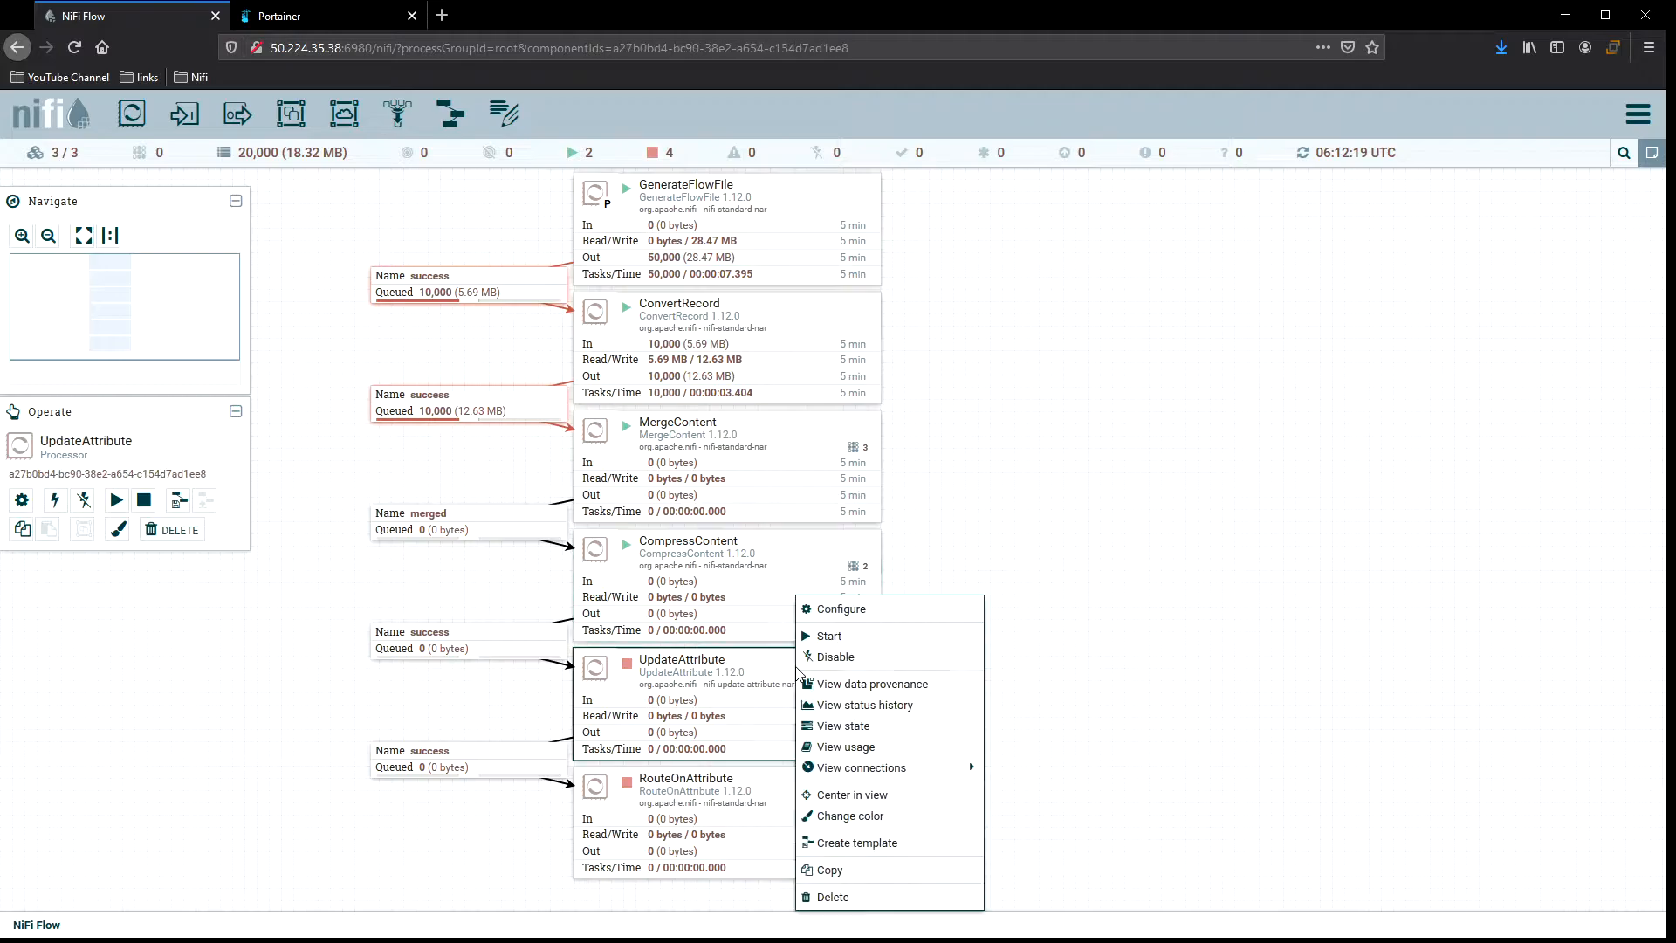
click(851, 636)
right_click(812, 792)
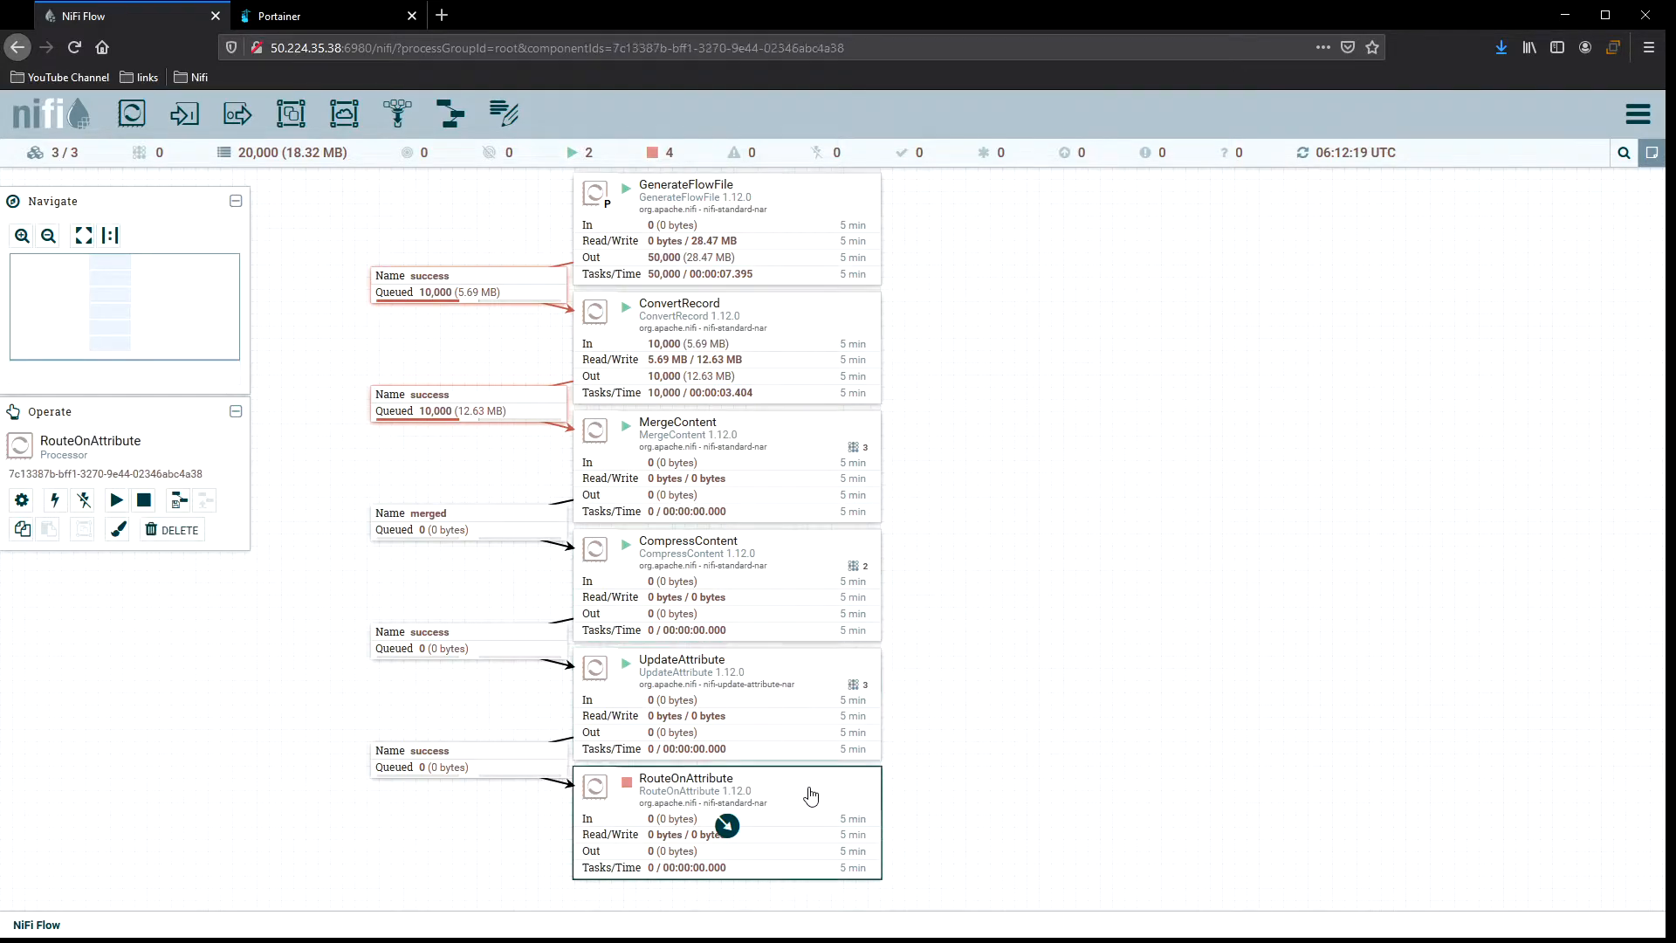
click(885, 665)
right_click(983, 681)
click(1017, 659)
Review RouteOnAttribute's properties, scheduling and settings in its details dialog, then close it.
double_click(776, 810)
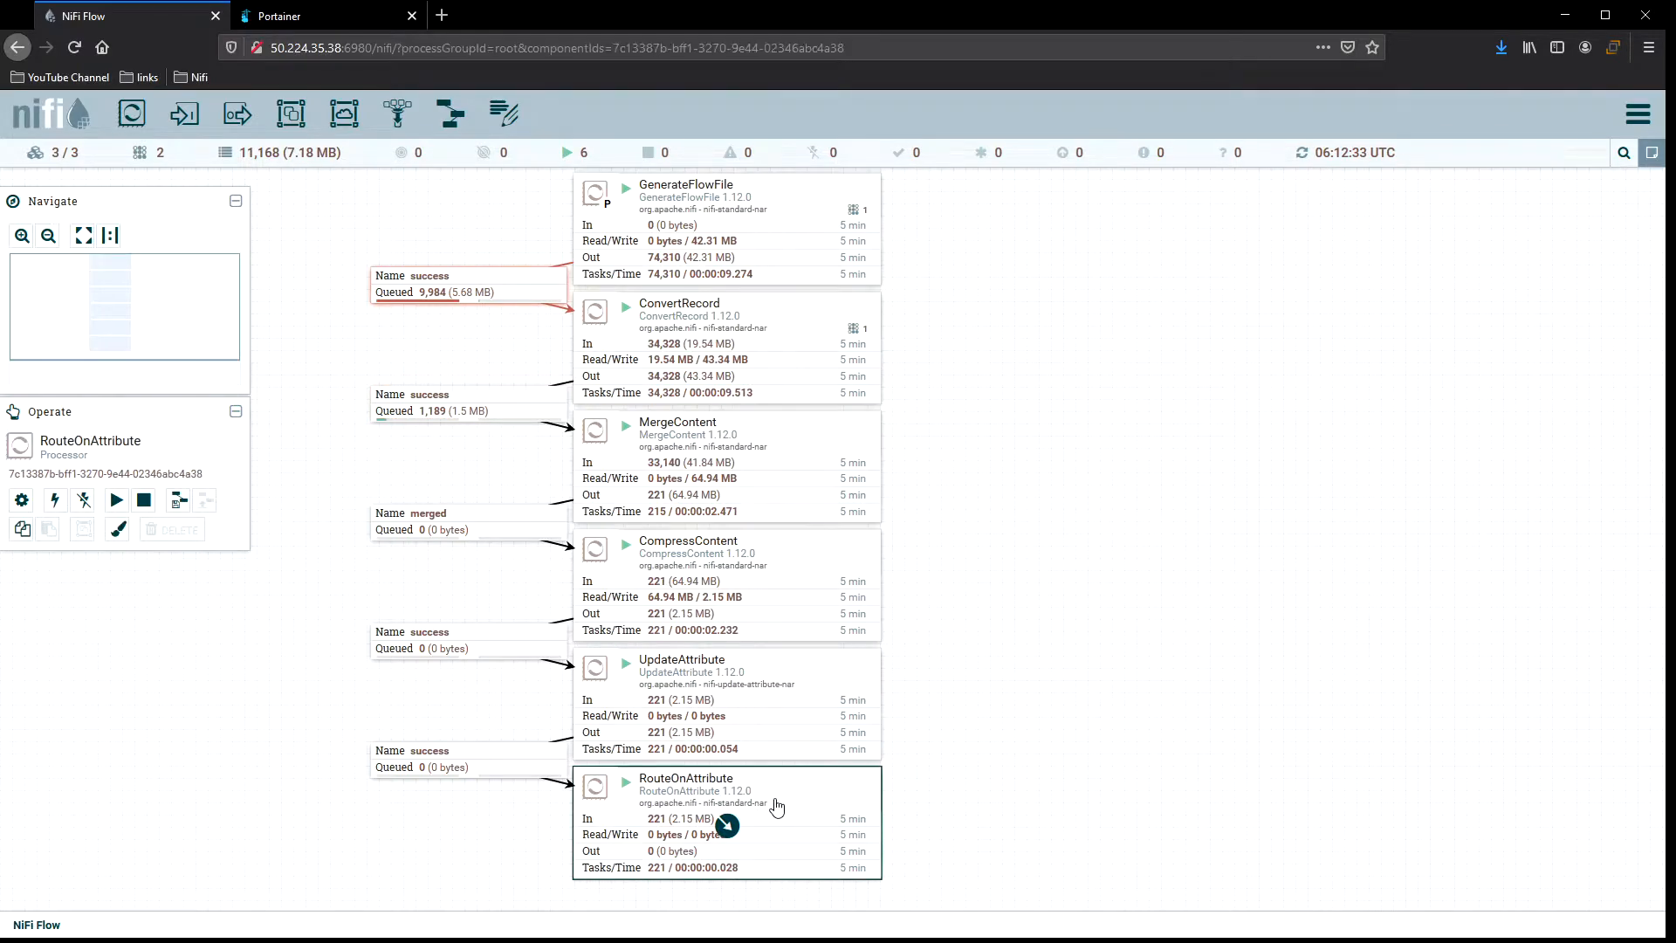
click(761, 392)
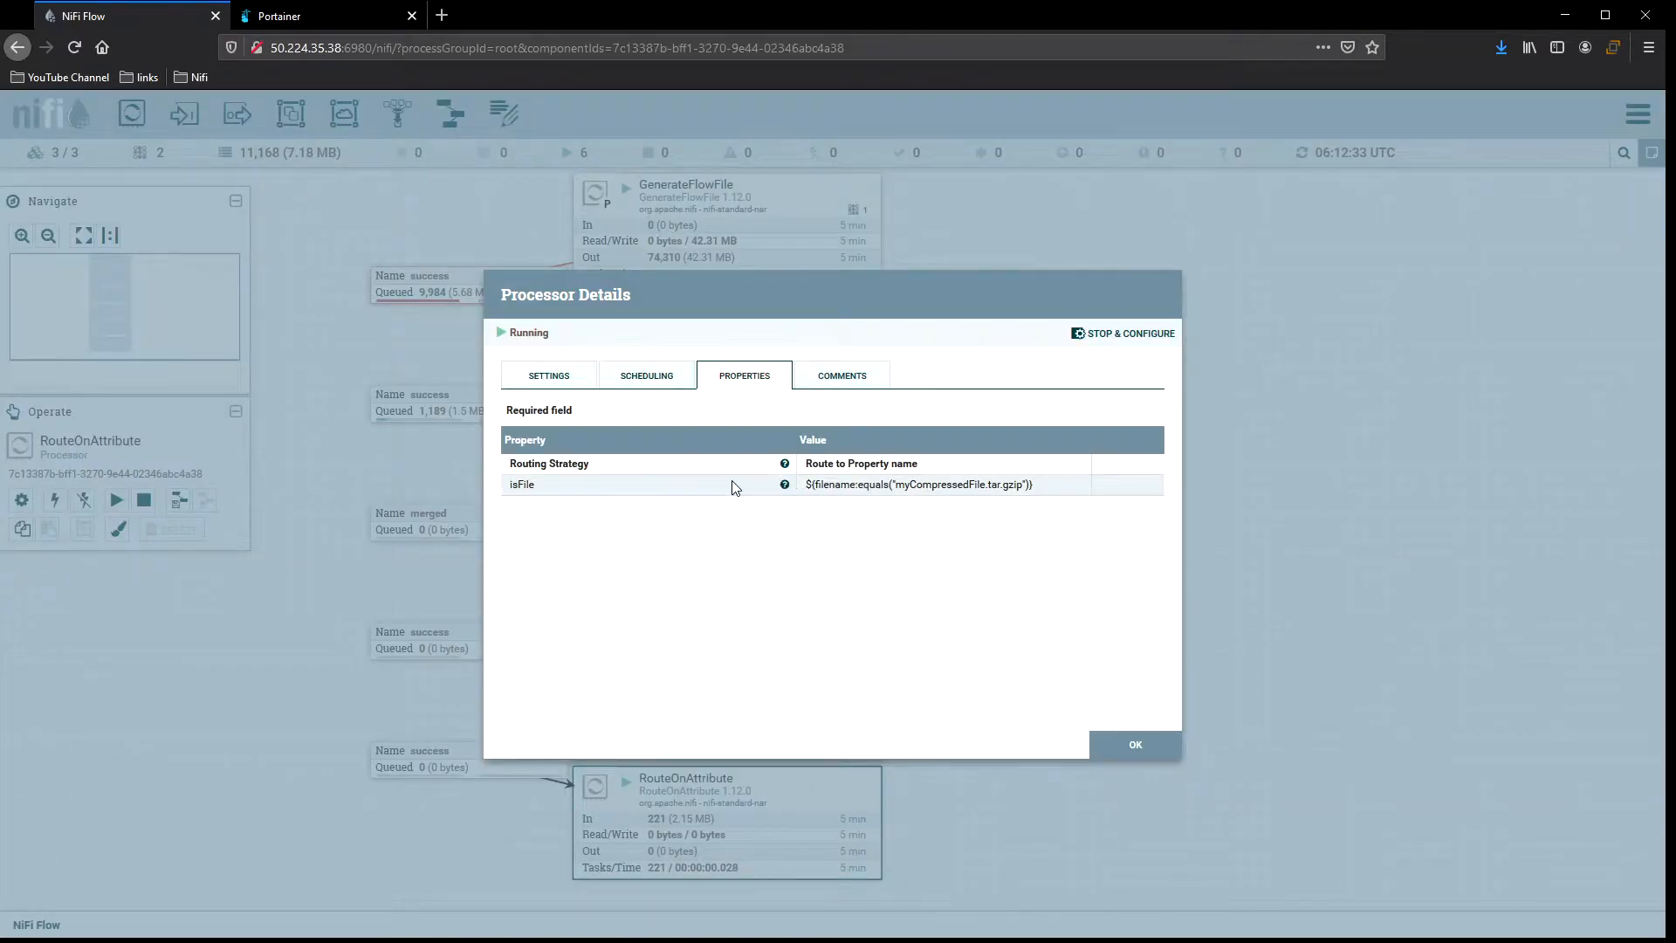
click(627, 375)
click(547, 375)
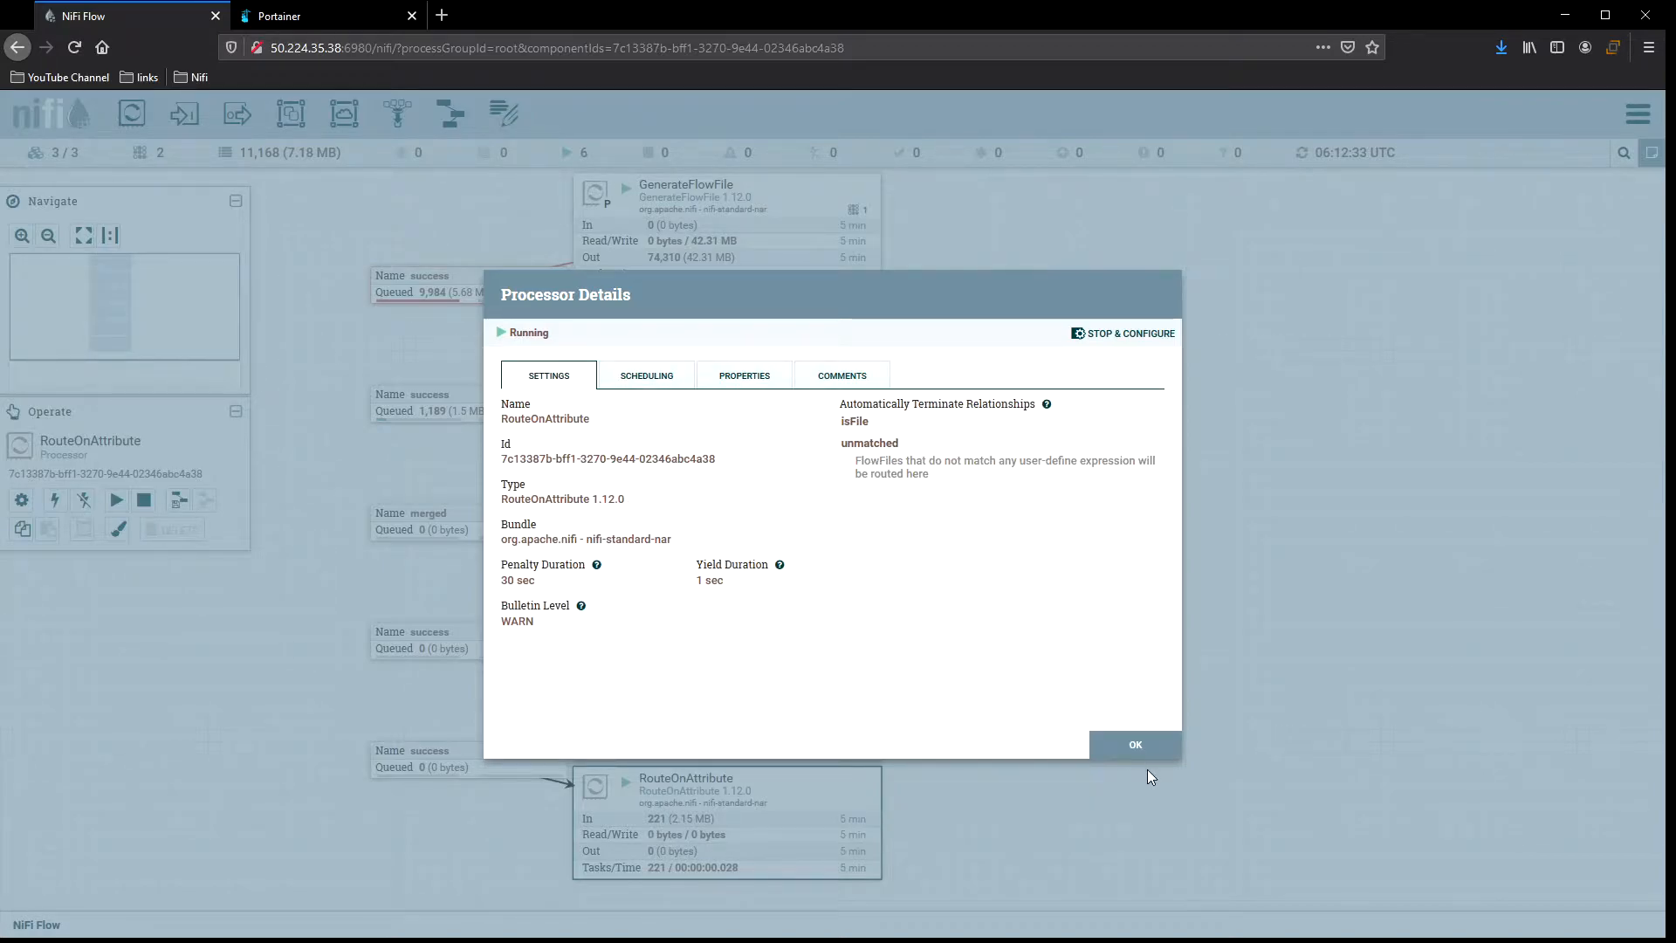
click(1133, 746)
Refresh the canvas repeatedly to monitor the flow's throughput and queues.
right_click(1020, 486)
click(1057, 502)
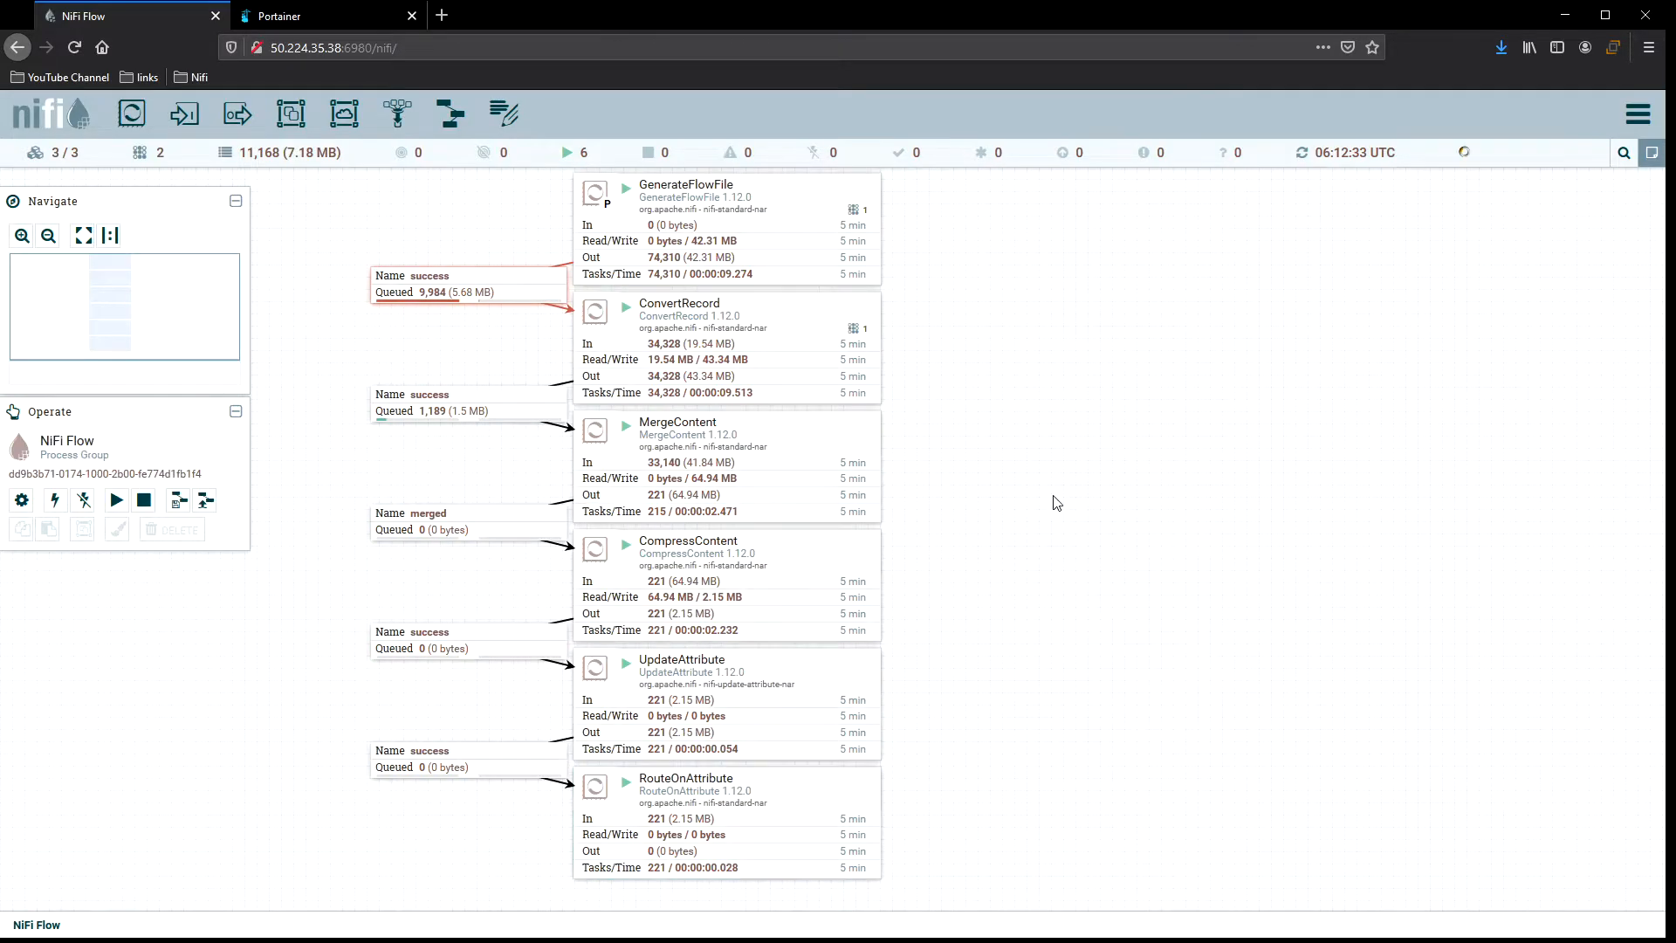
right_click(967, 329)
click(1028, 345)
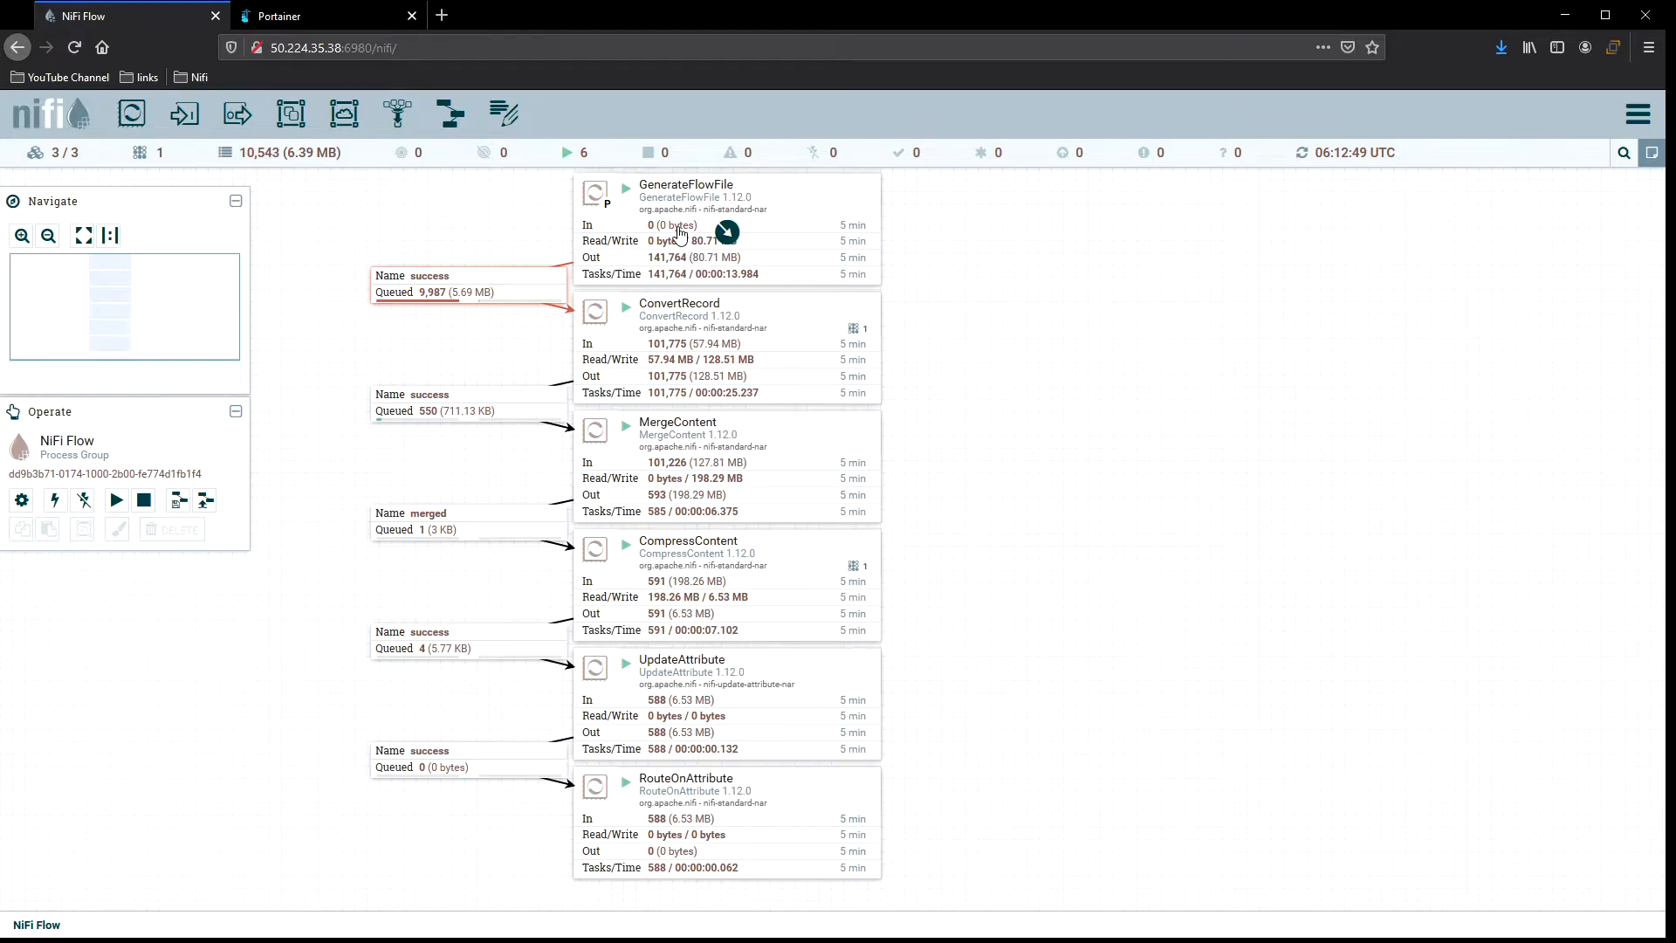
click(813, 206)
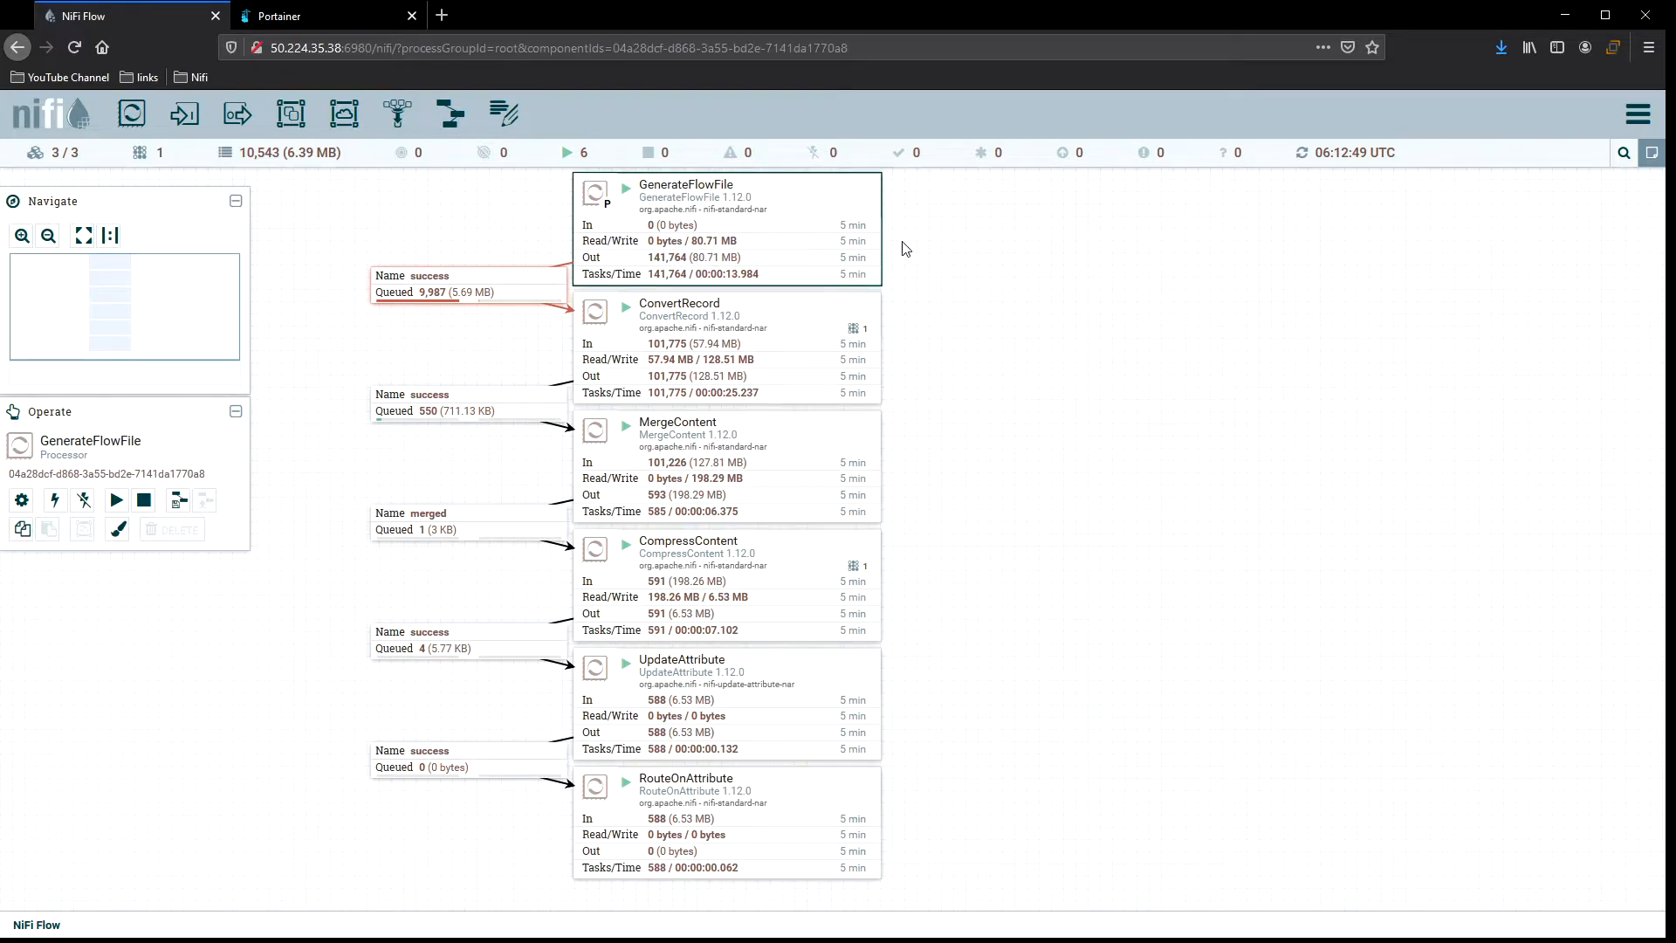
click(511, 293)
right_click(960, 216)
click(1015, 229)
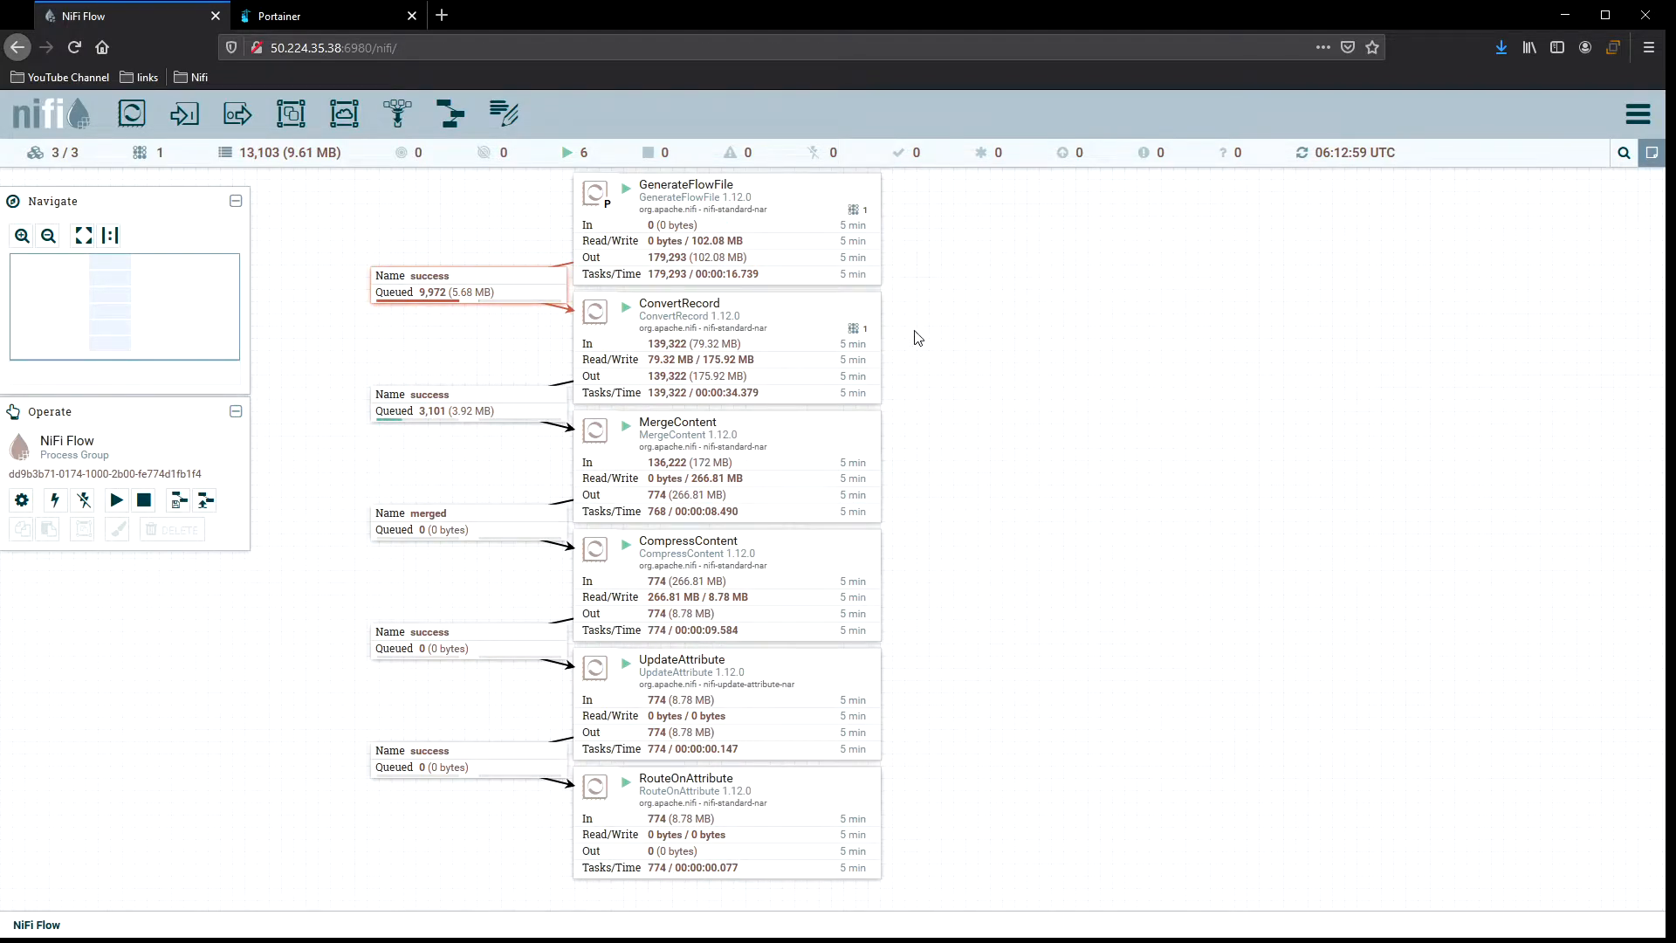
right_click(954, 312)
click(974, 323)
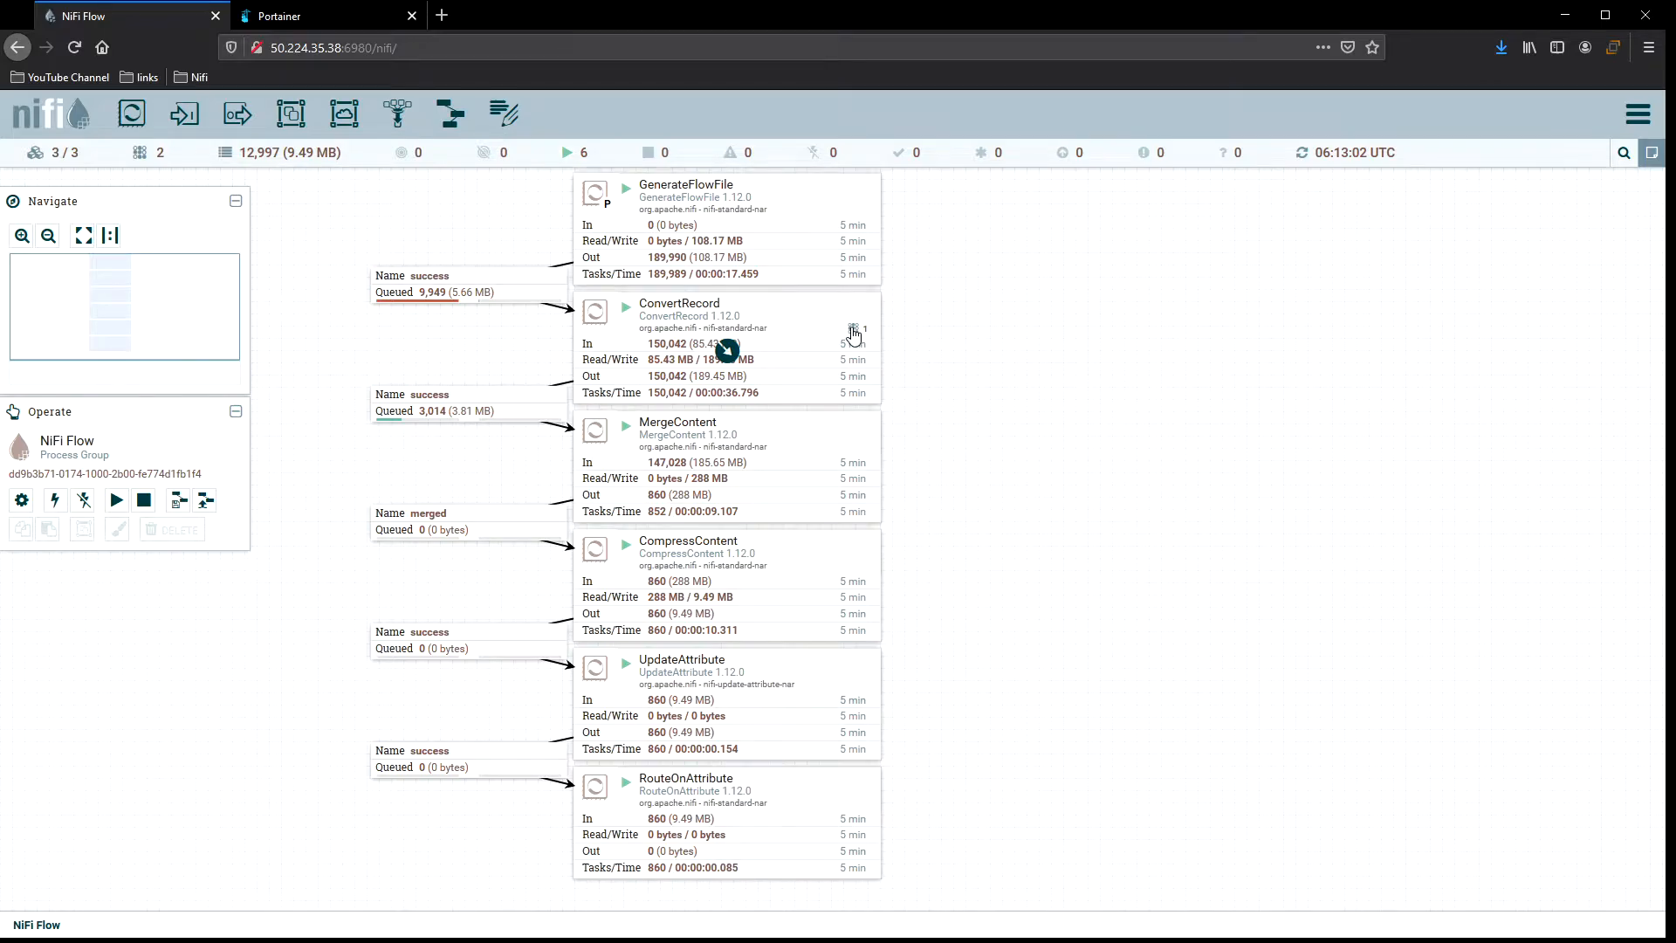
Review ConvertRecord's scheduling details, close them, and refresh the canvas.
click(774, 337)
drag(773, 336, 789, 331)
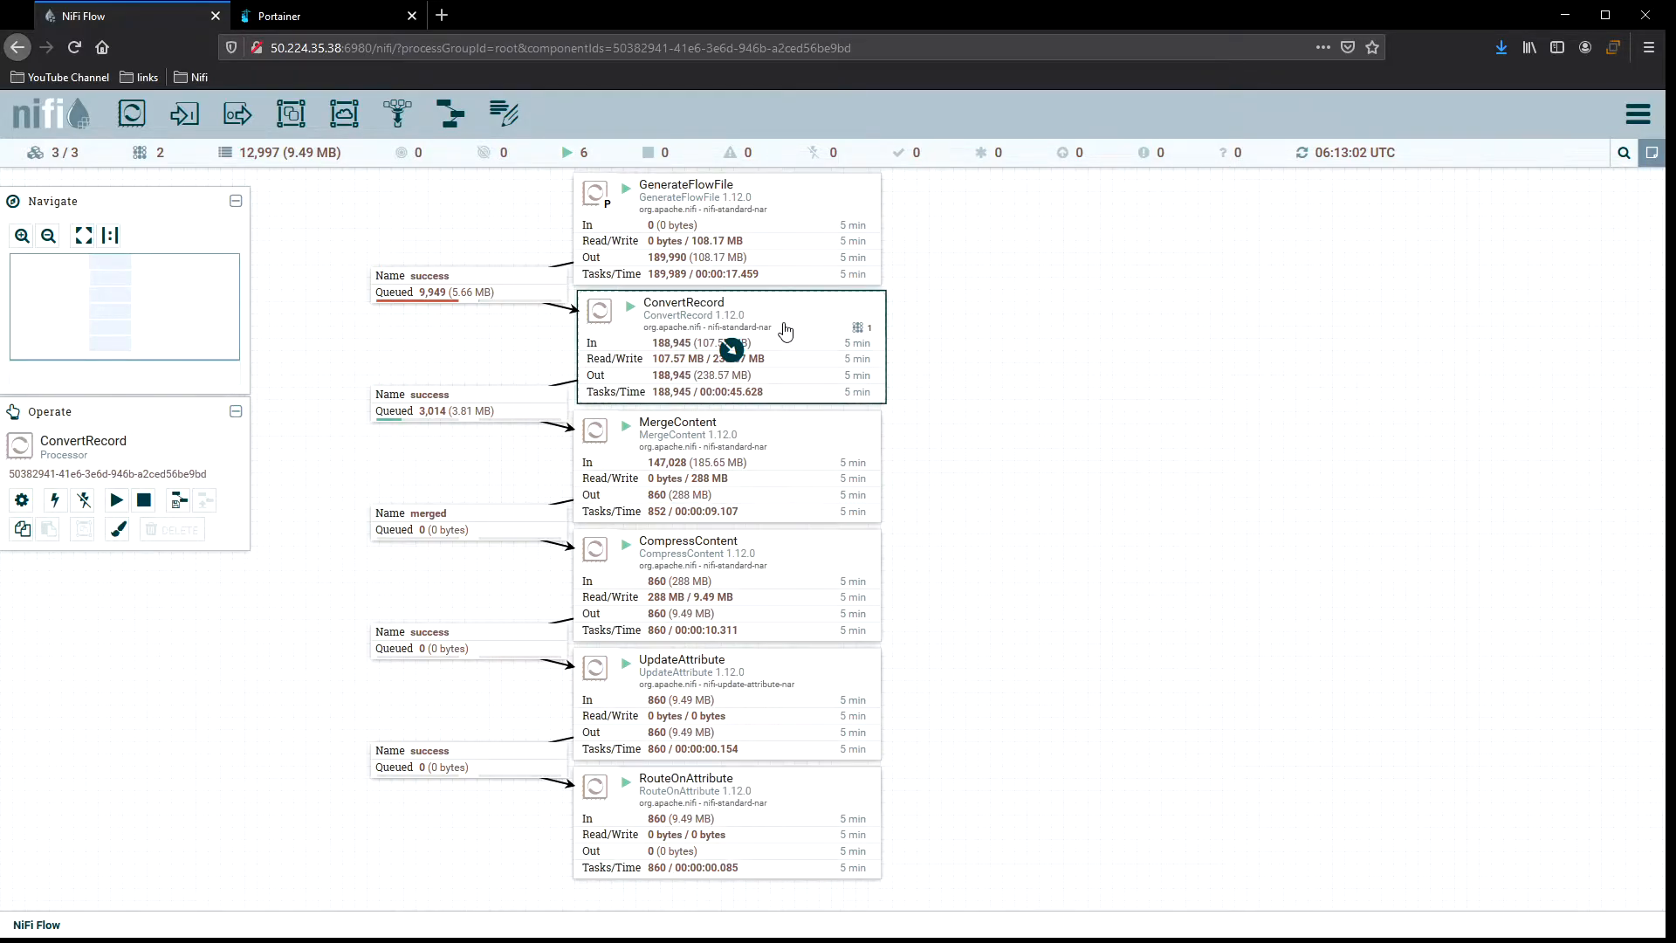
double_click(818, 322)
click(638, 377)
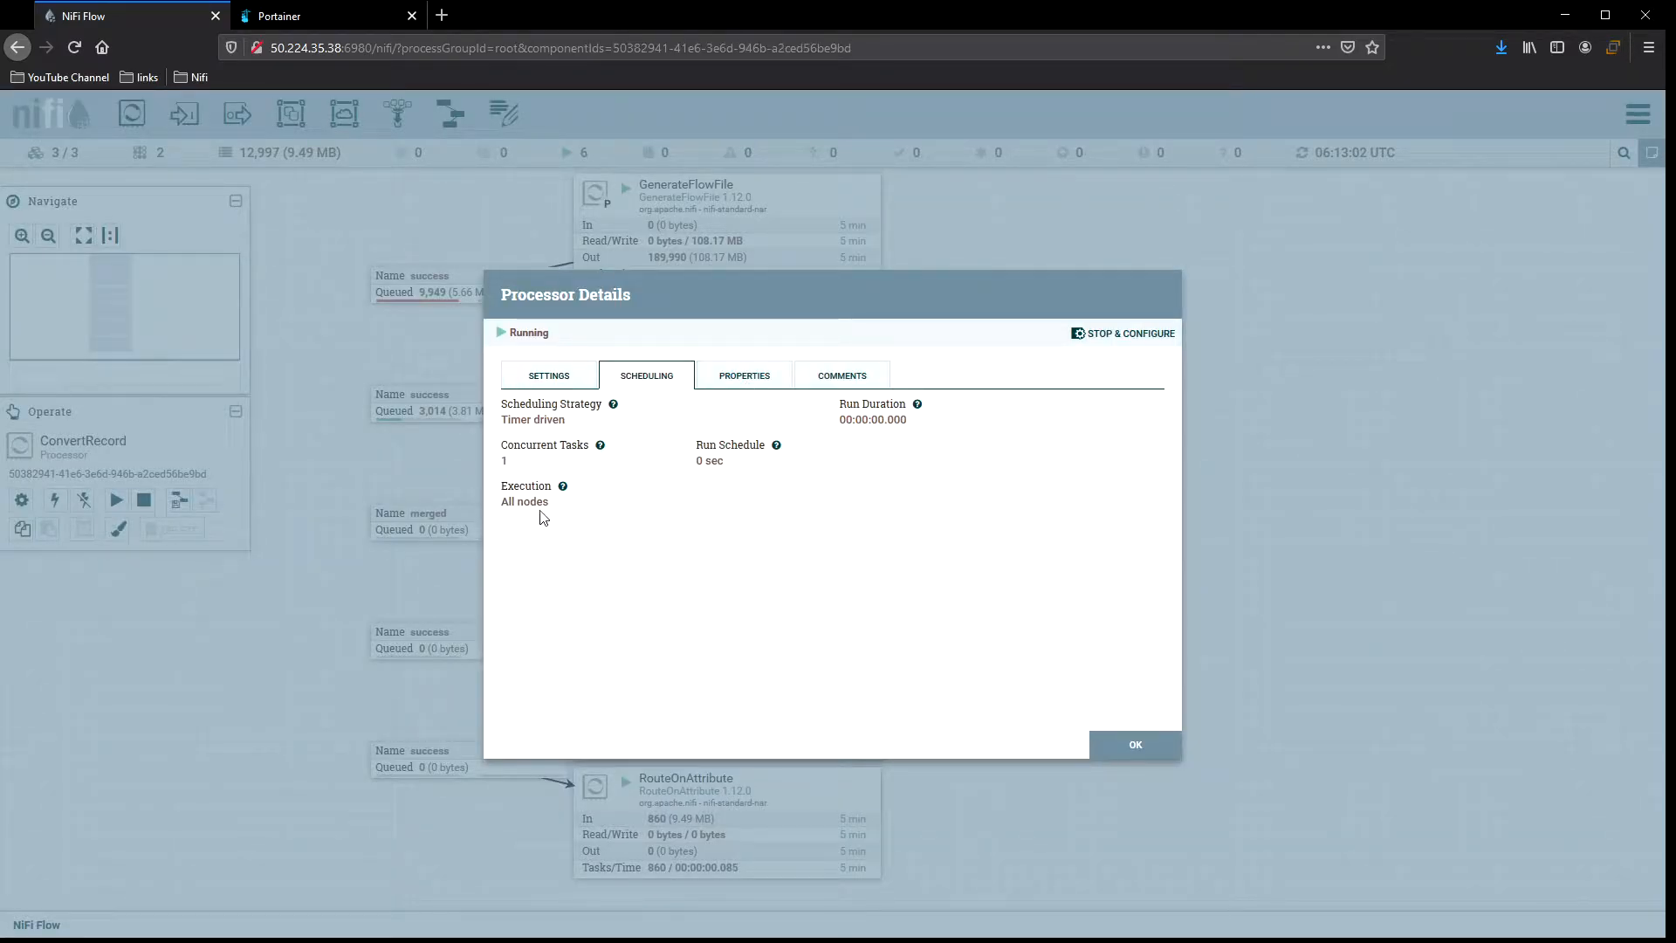
click(1105, 742)
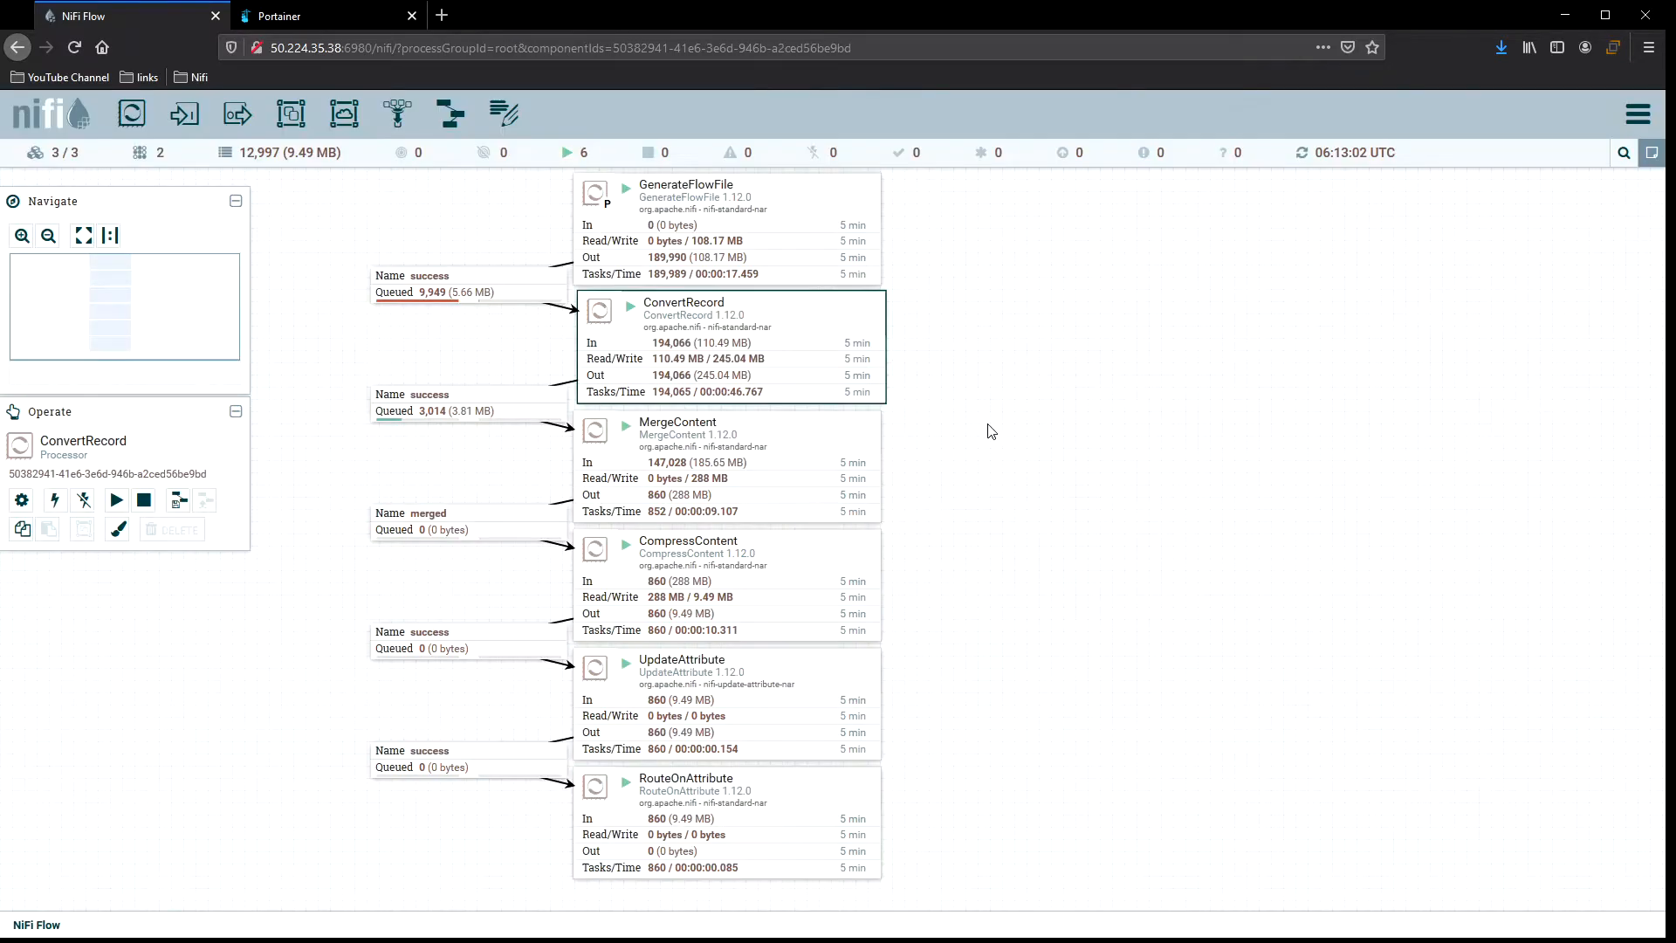
right_click(961, 345)
click(984, 358)
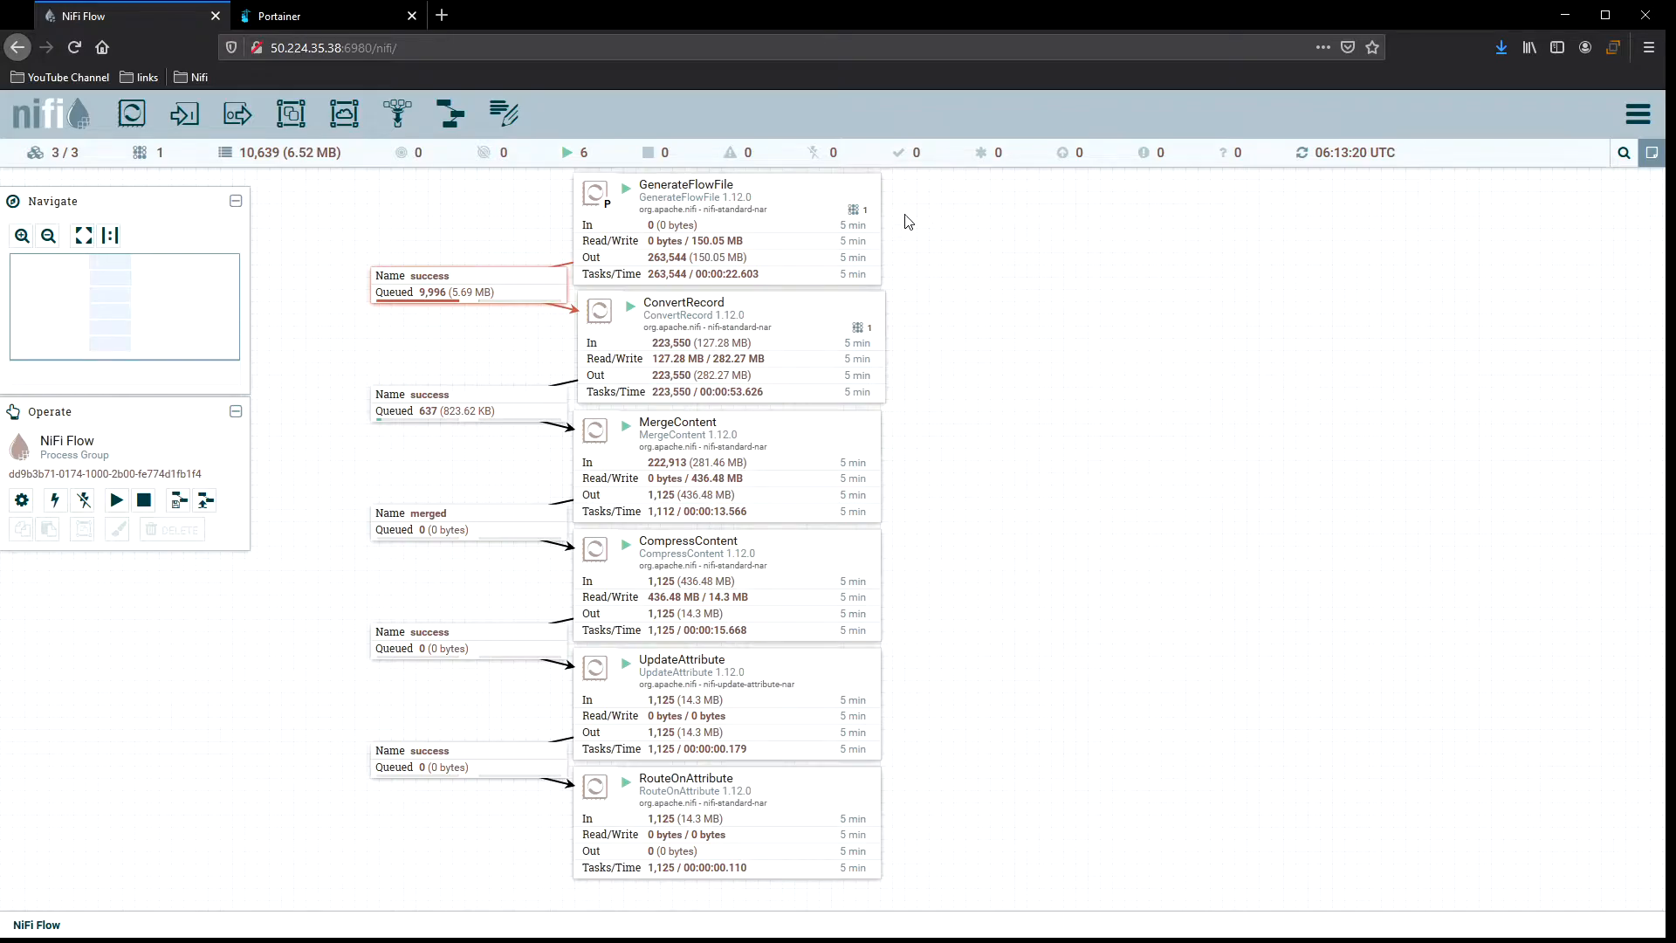
Open GenerateFlowFile's status history, hide the NiFi aggregate series, zoom into the latest minutes, then close it.
click(831, 196)
right_click(829, 192)
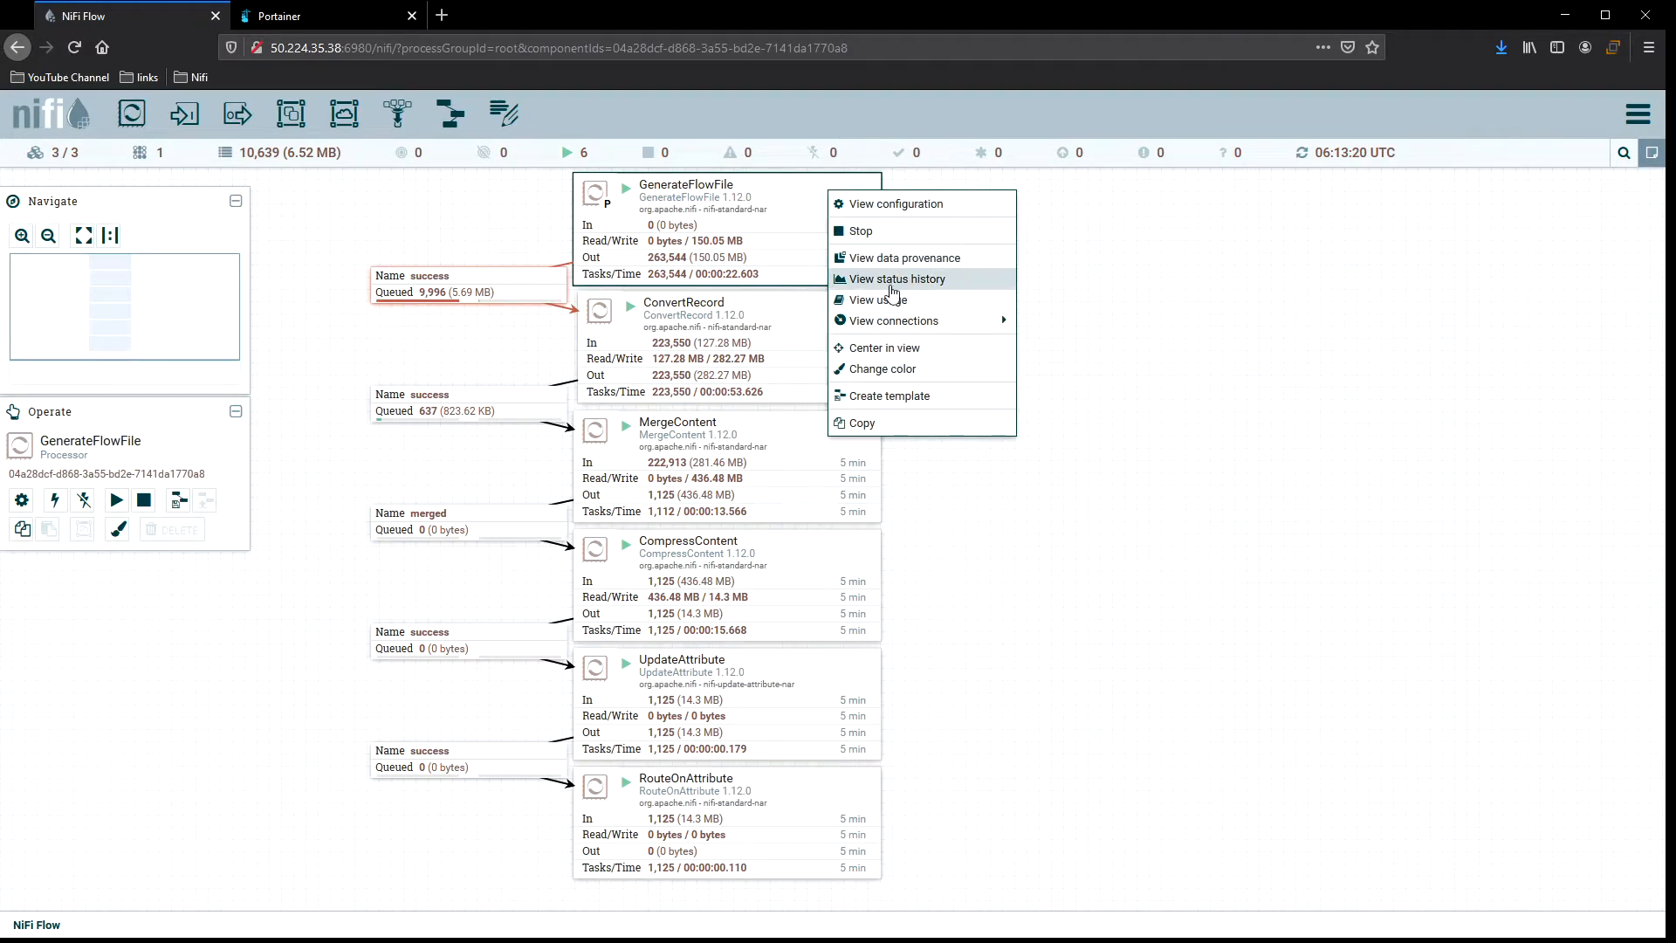
click(942, 279)
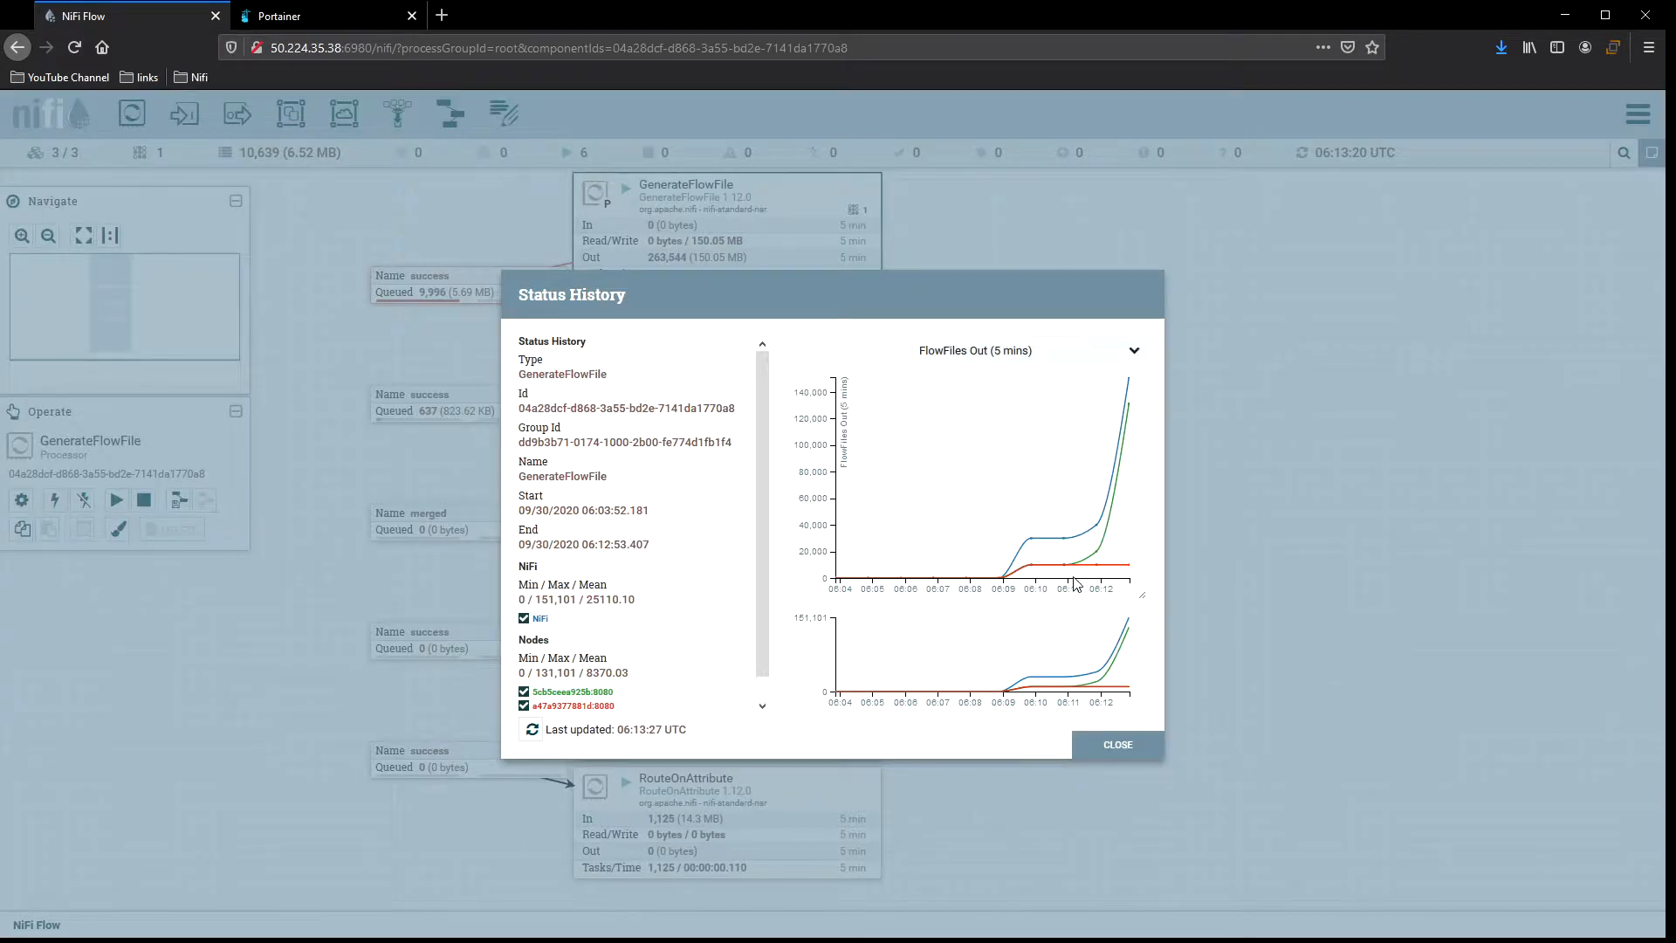
drag(768, 548, 756, 608)
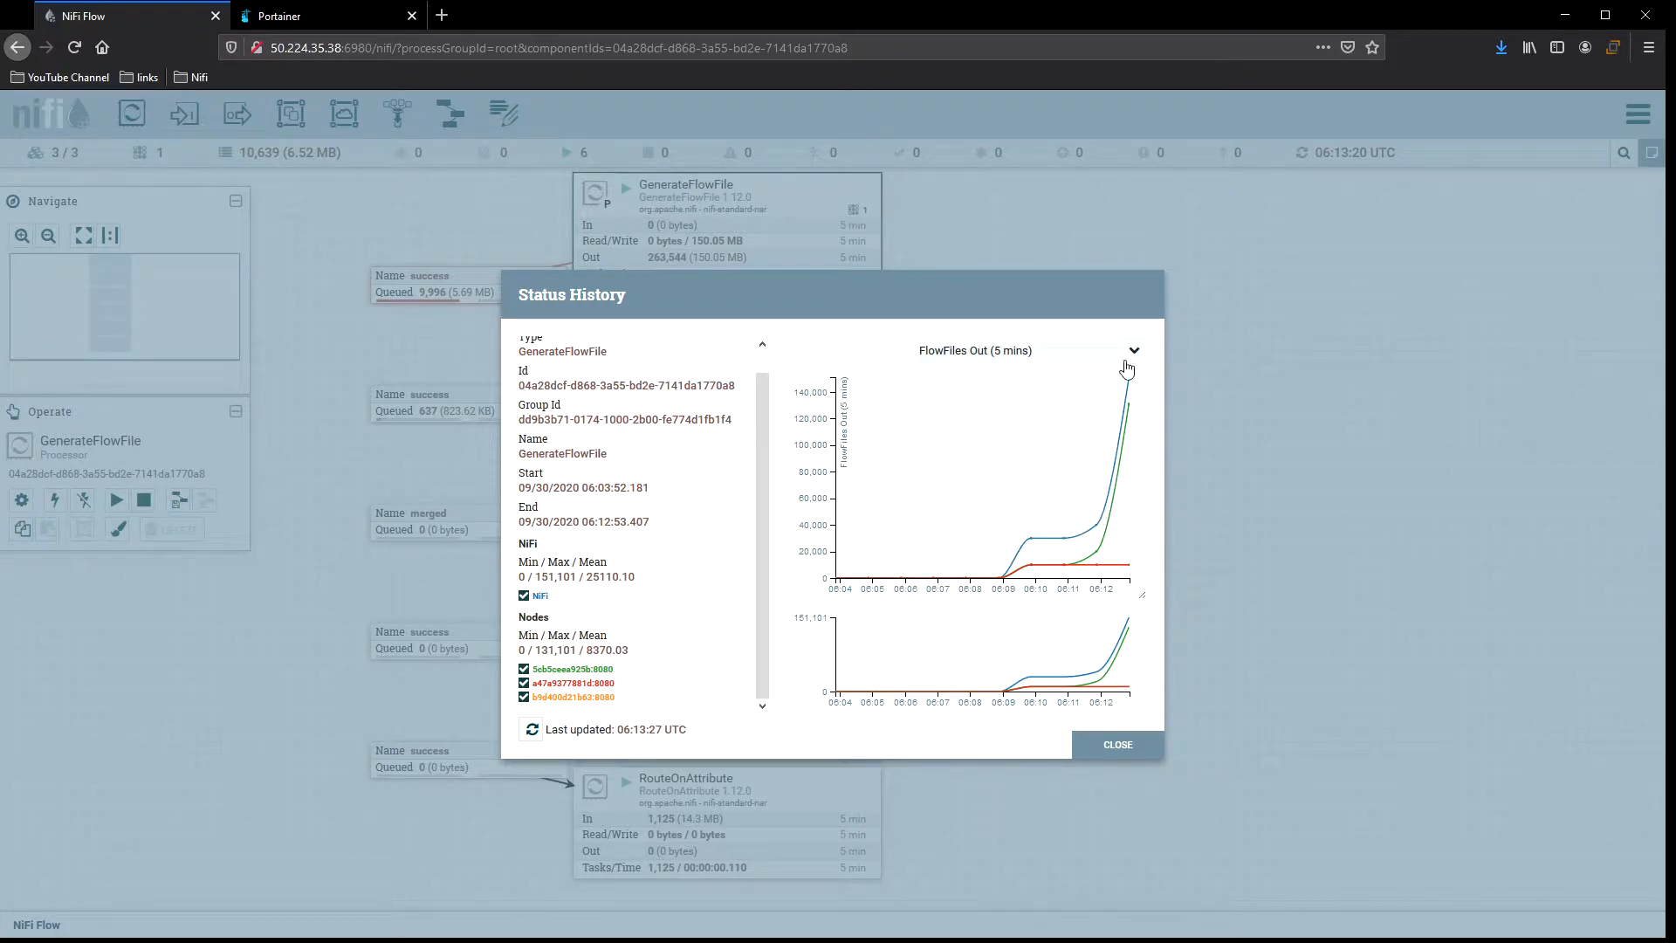
click(523, 595)
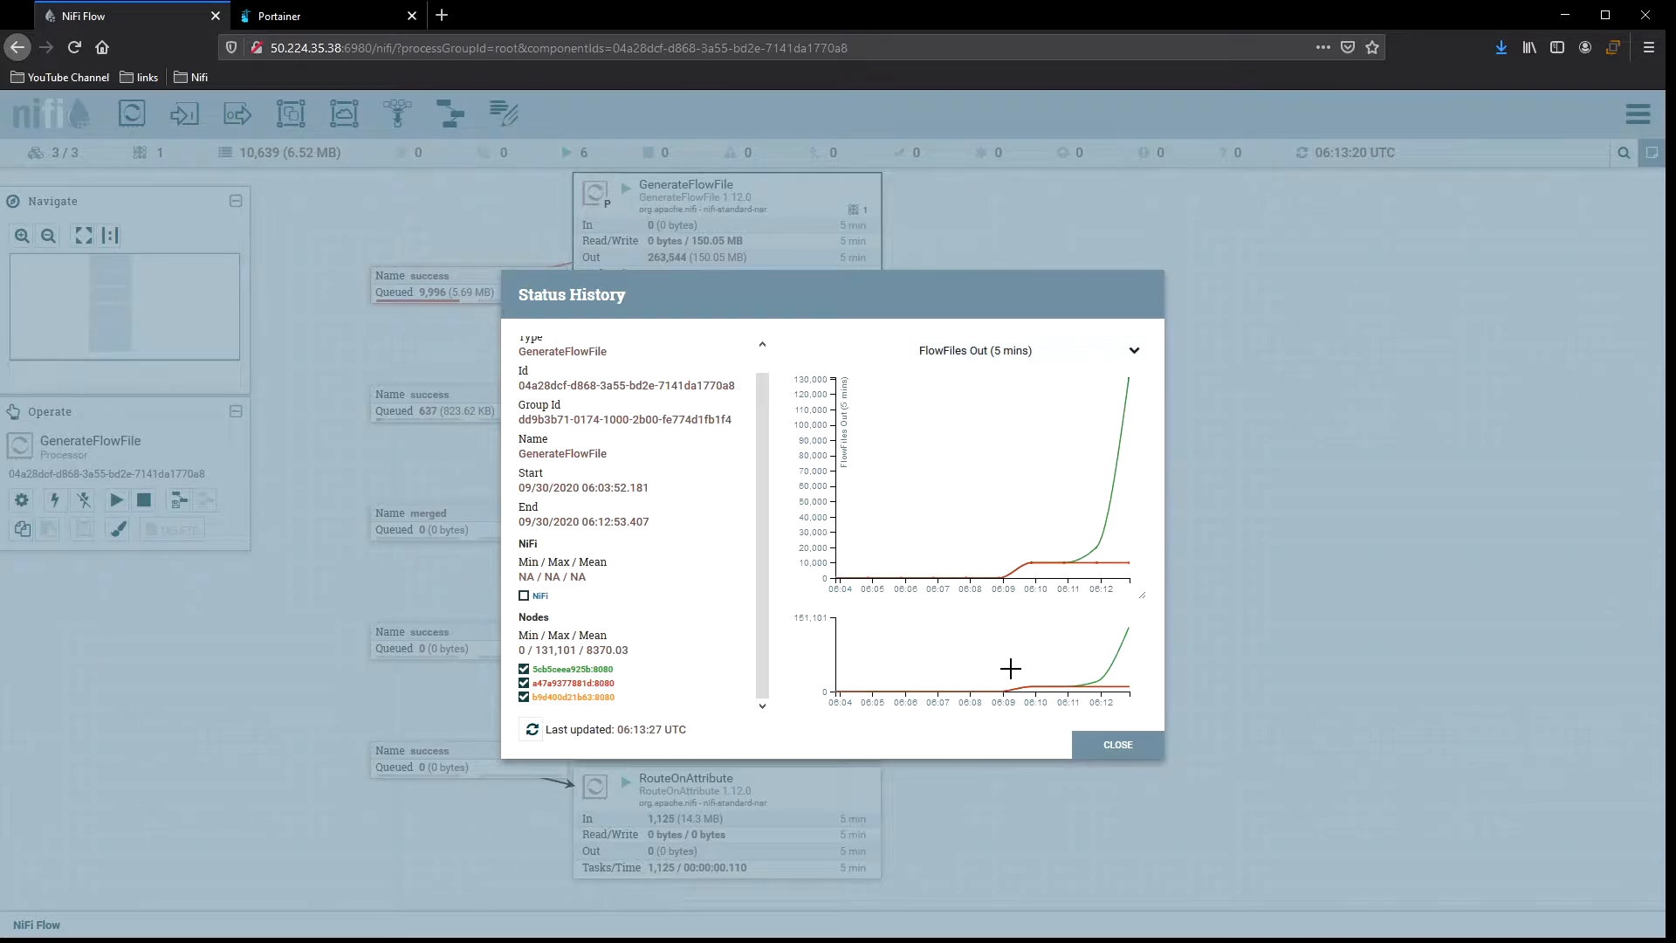
drag(1004, 617, 1196, 720)
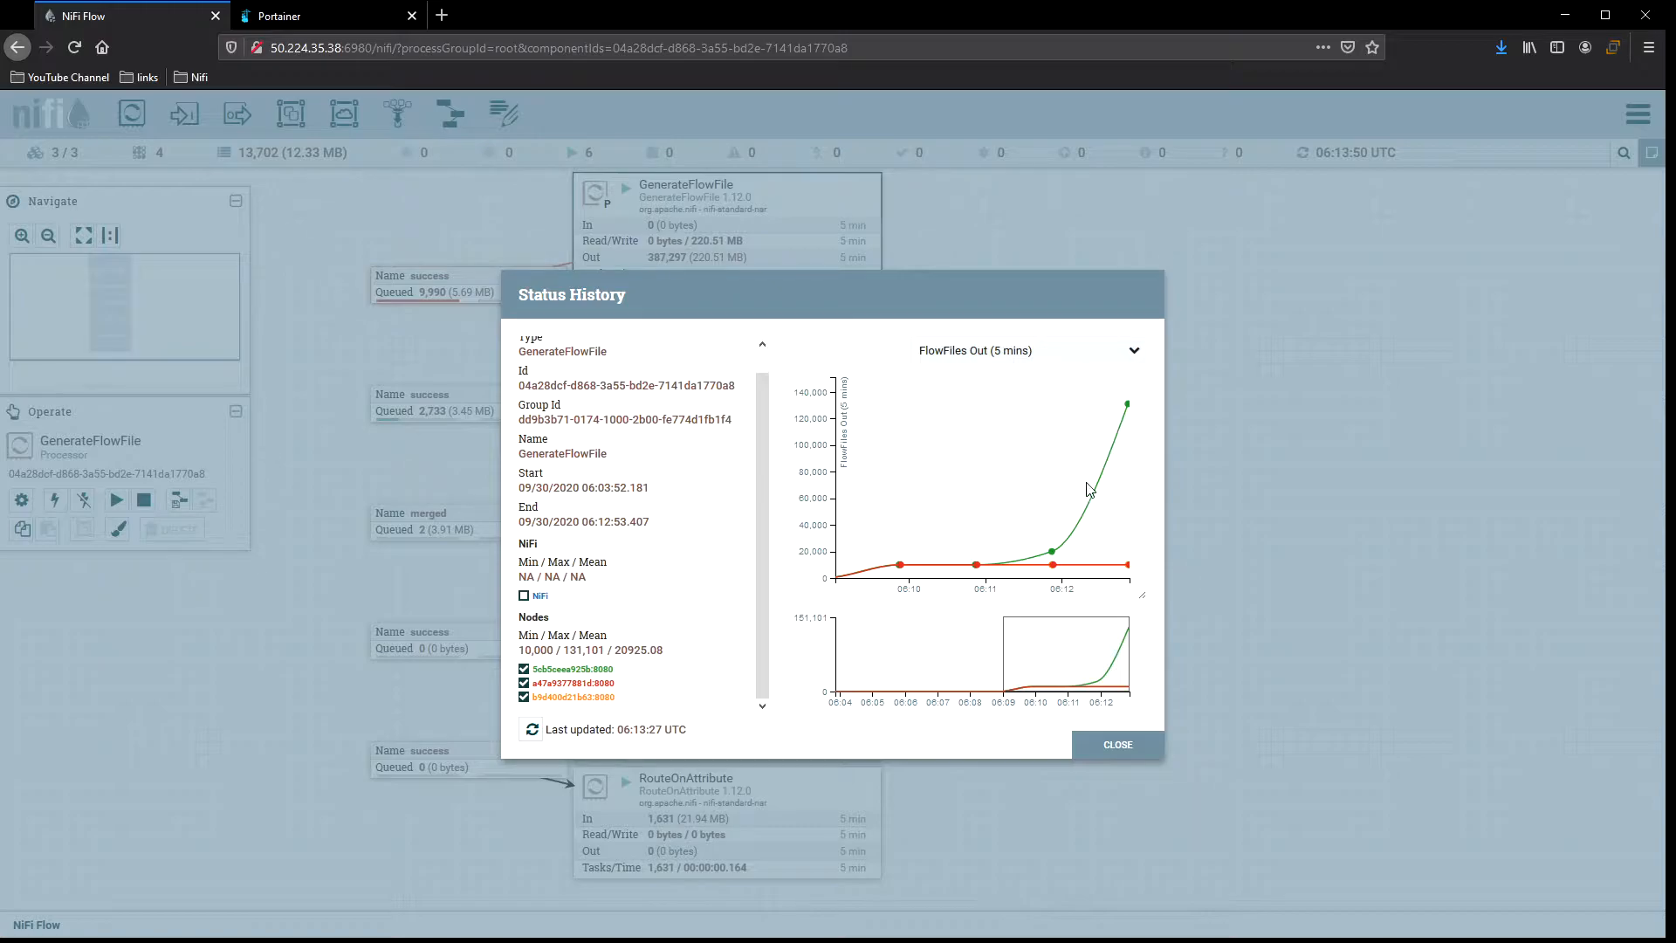
click(1119, 752)
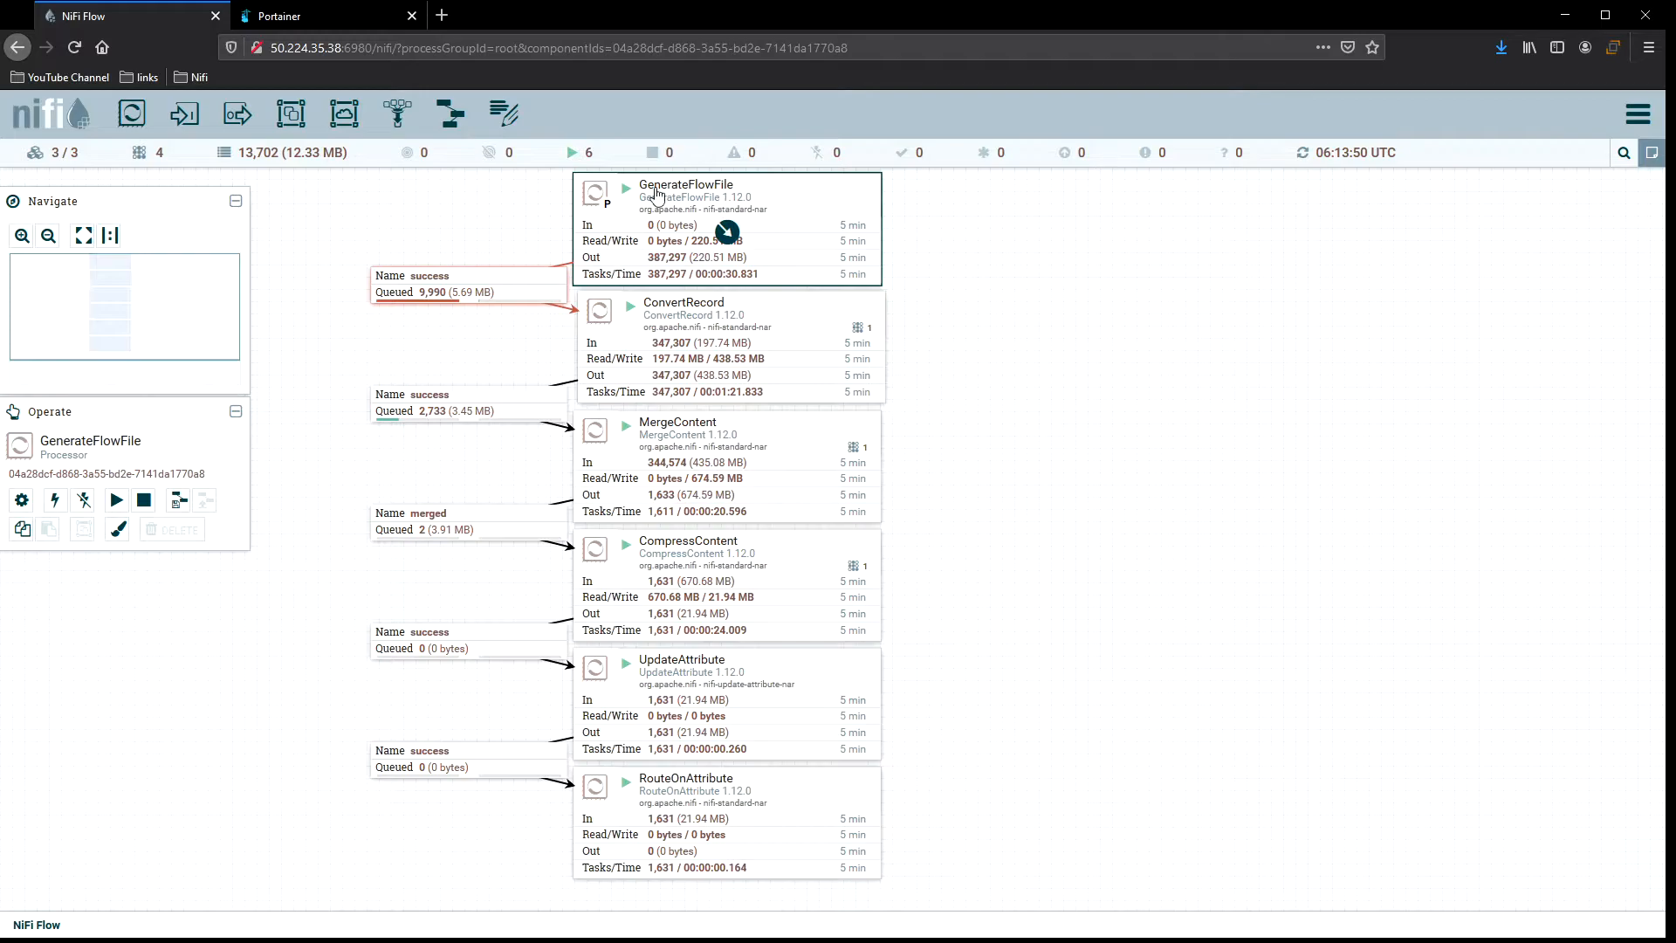
Refresh the canvas to check updated flow statistics.
click(973, 321)
right_click(989, 317)
click(1020, 337)
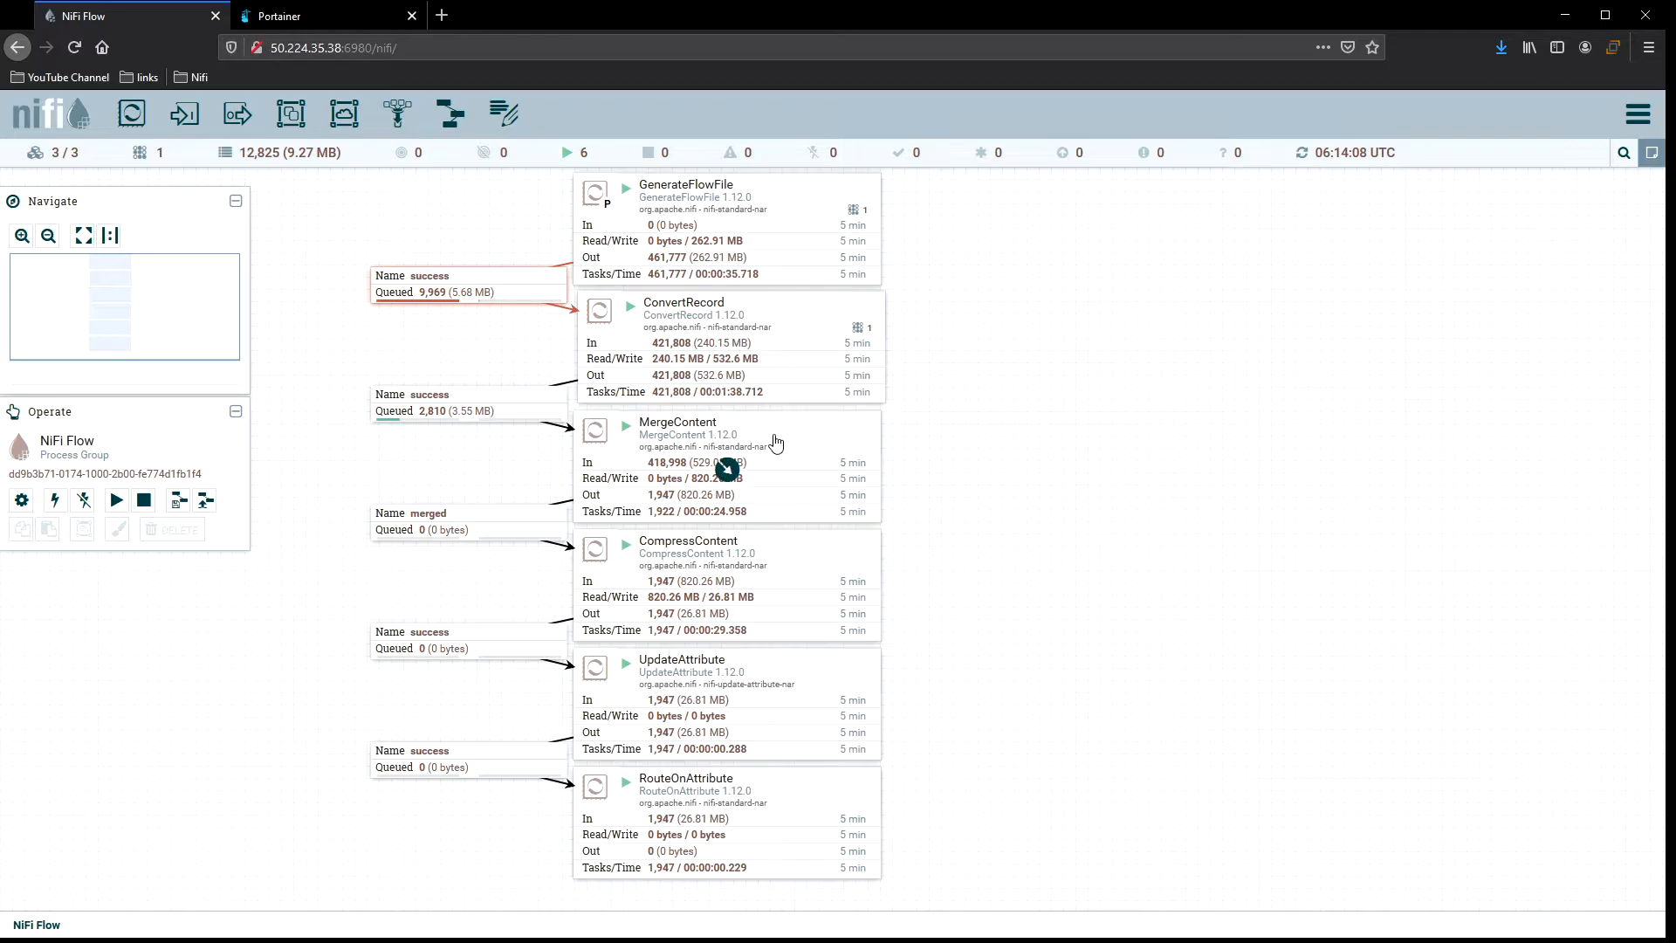
Open ConvertRecord's status history, review it, and close it.
right_click(830, 322)
click(911, 416)
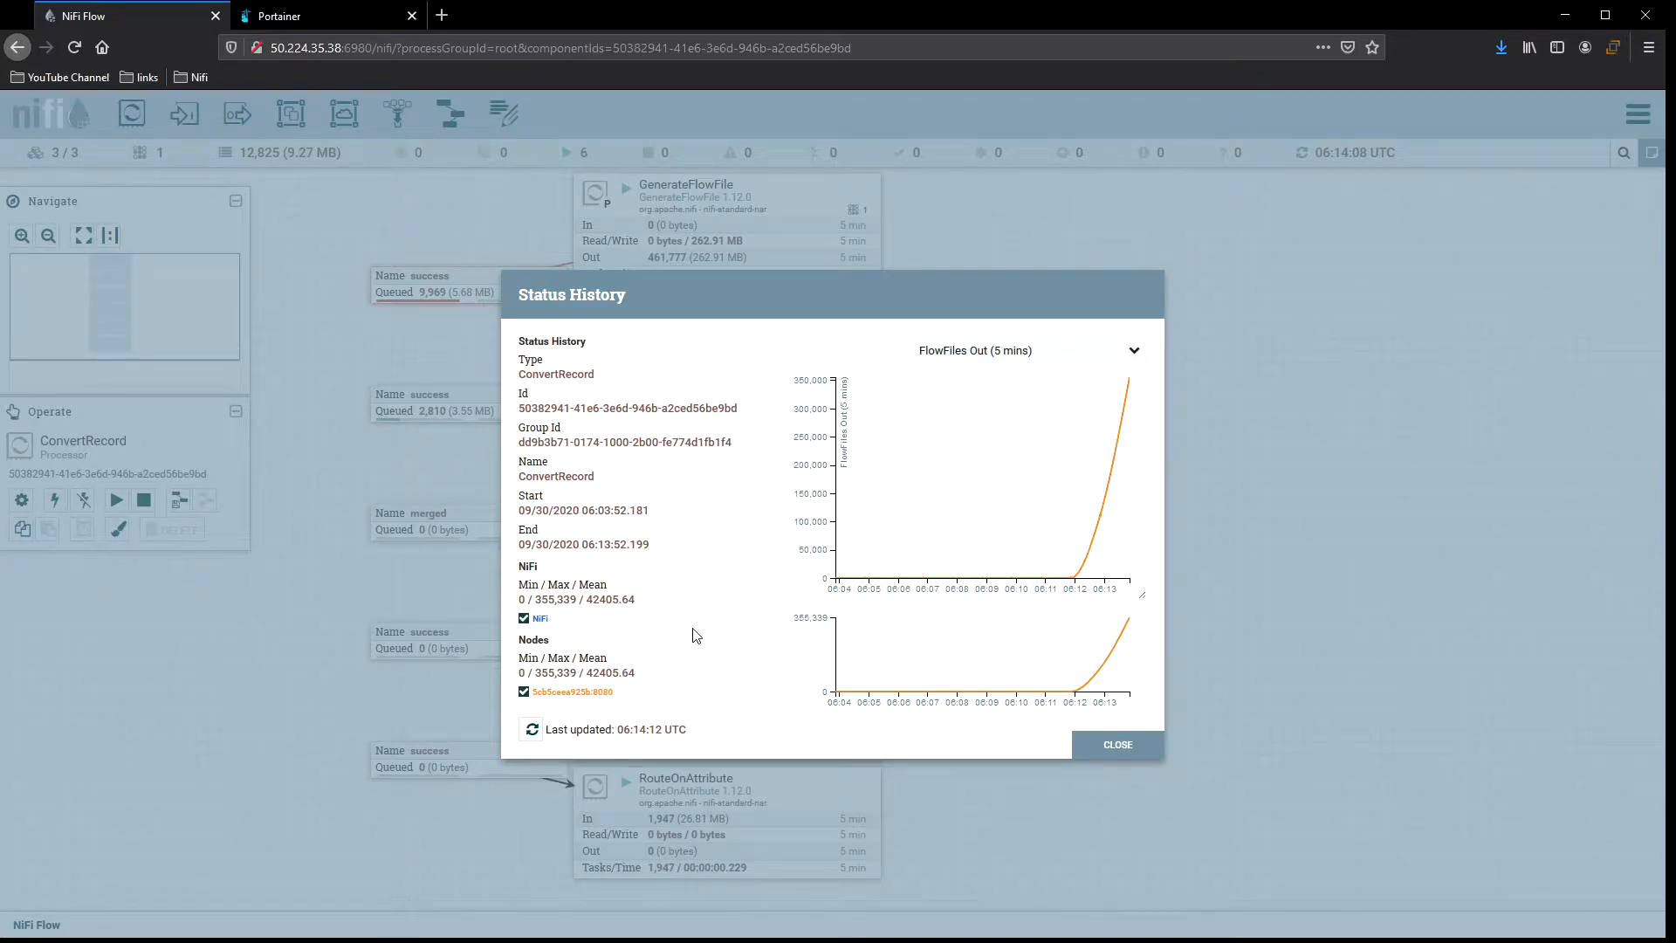
click(1115, 748)
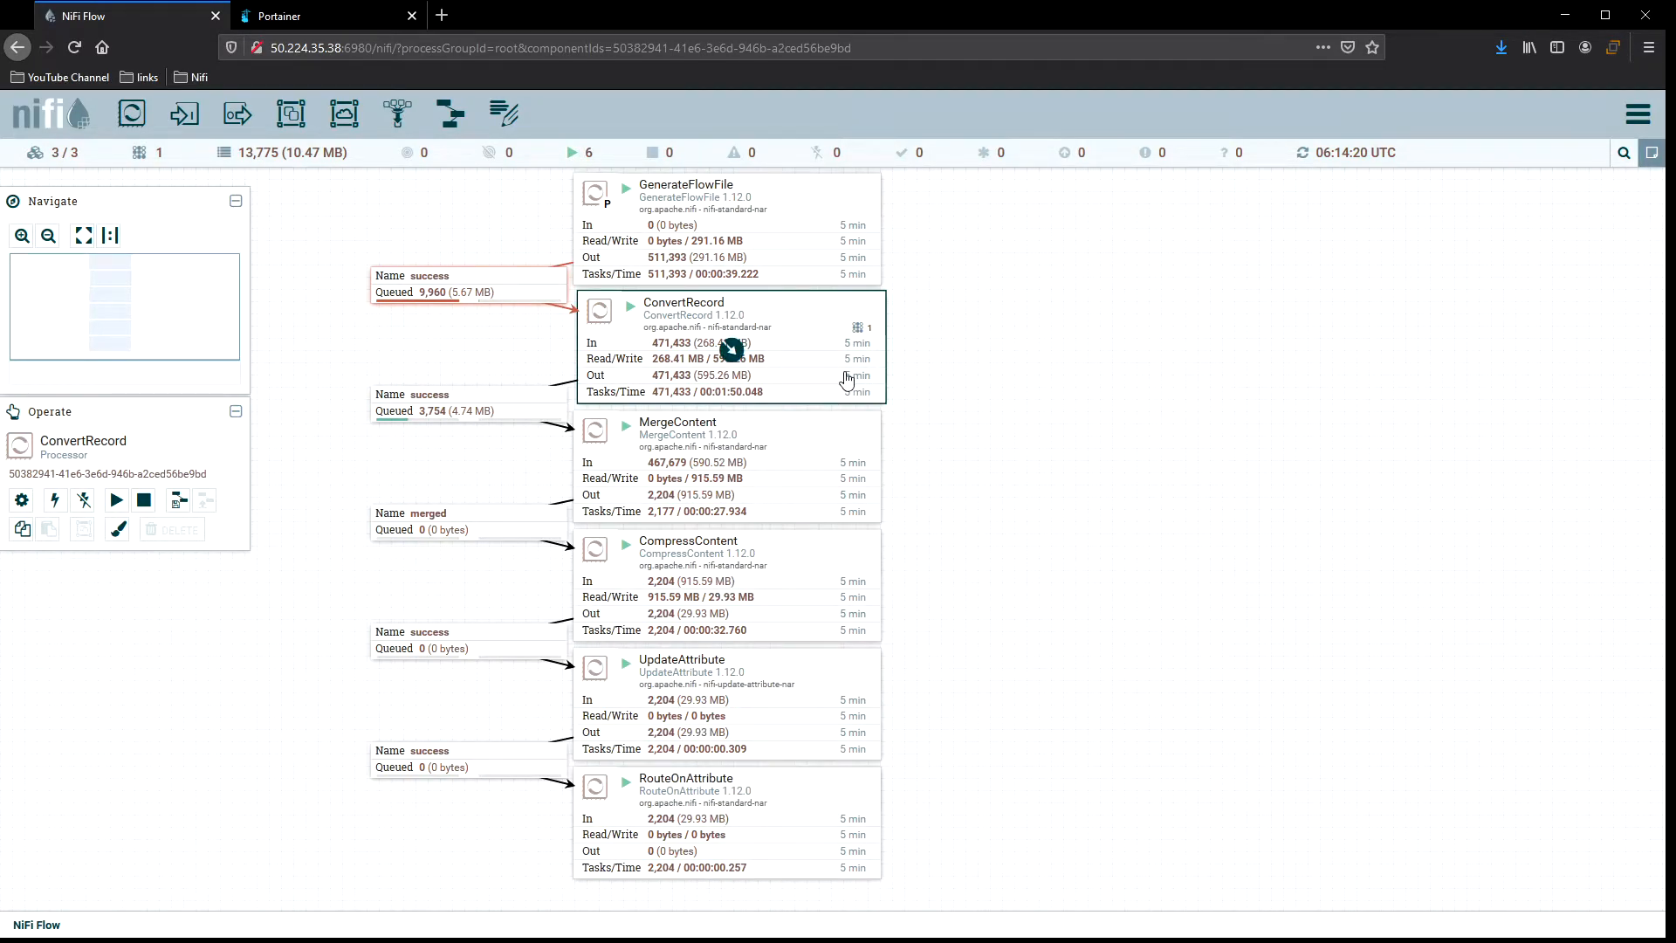
Refresh the canvas twice to check the updated flow statistics.
right_click(968, 329)
click(1004, 339)
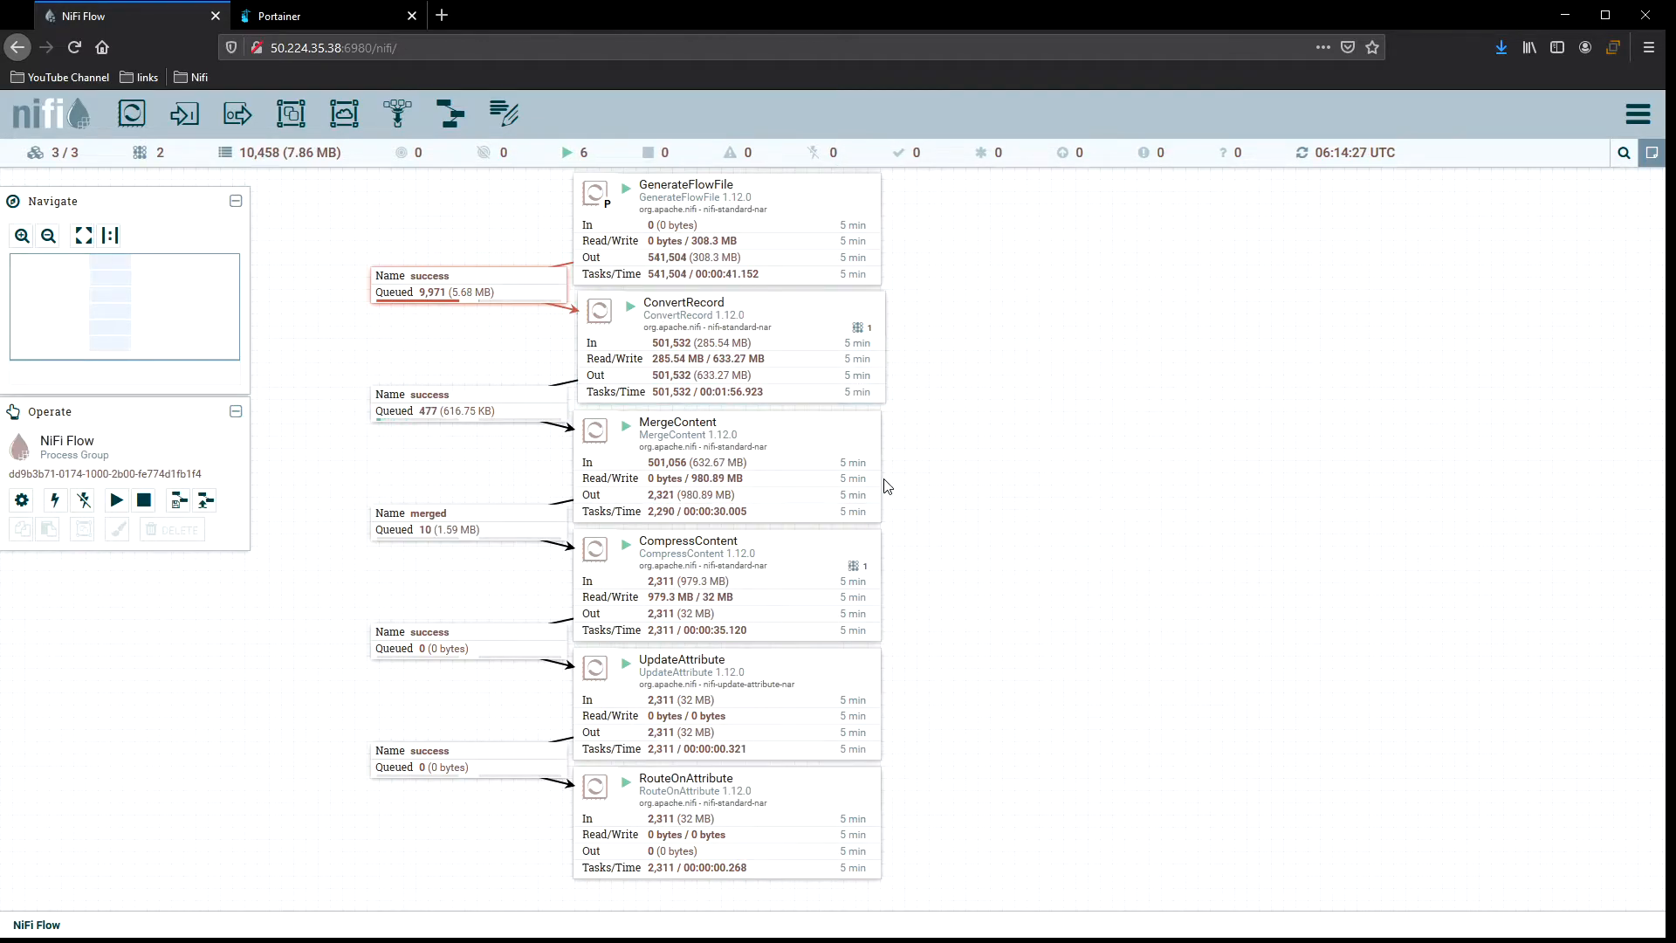
right_click(945, 315)
click(1002, 328)
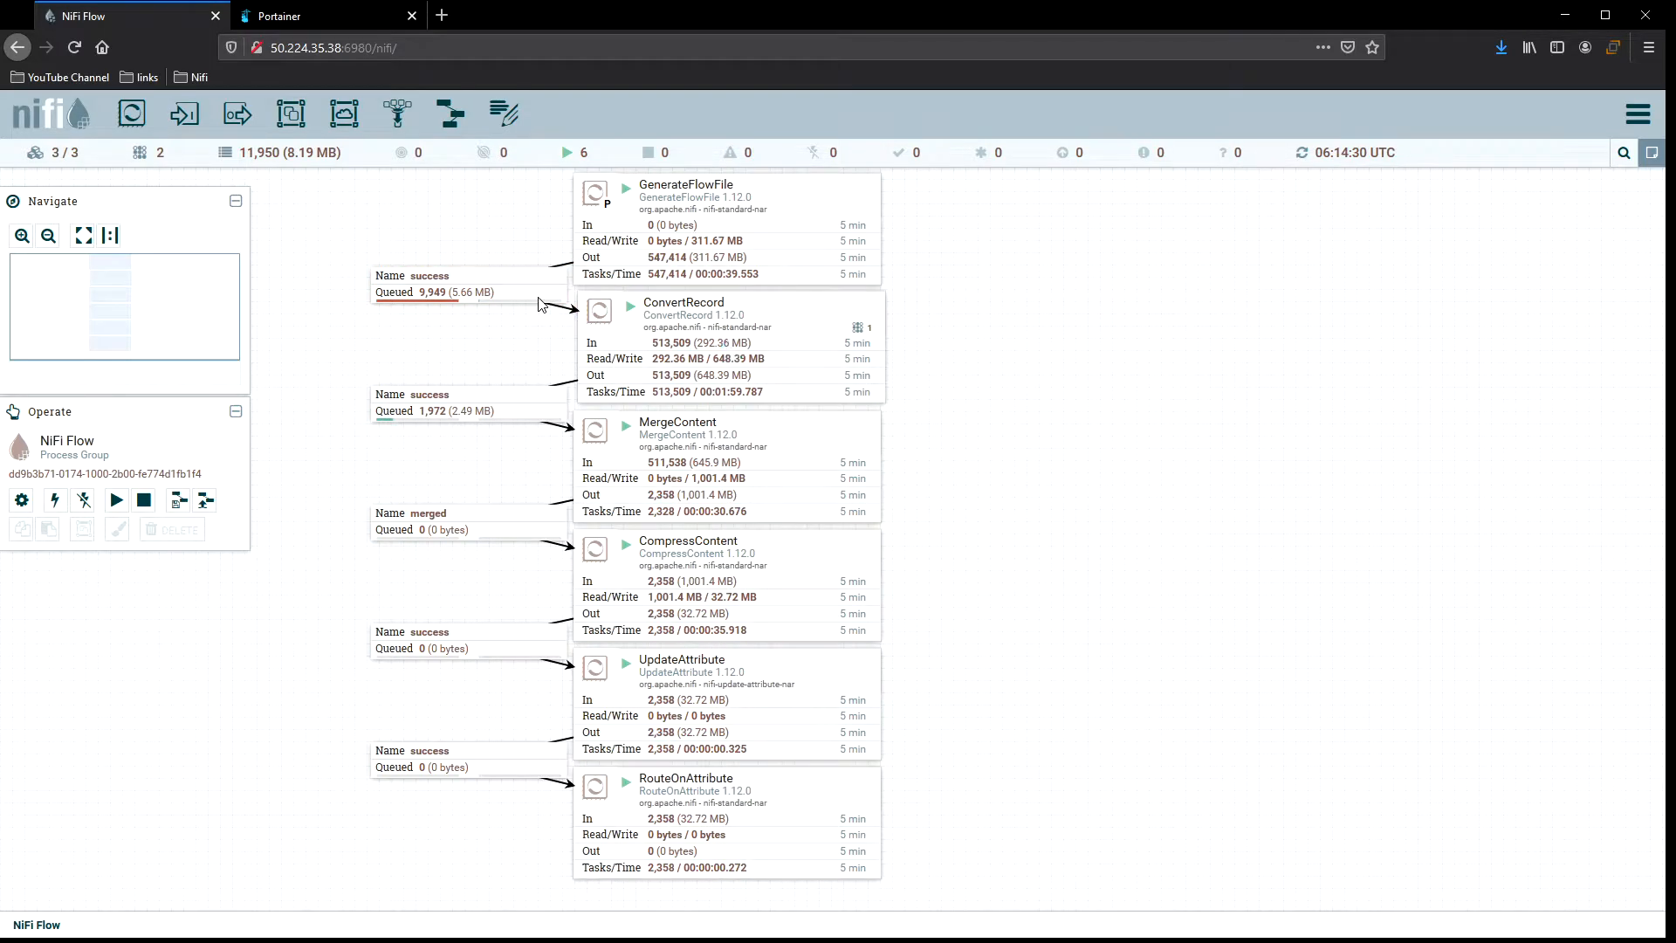
Stop the GenerateFlowFile and ConvertRecord processors, refreshing the canvas between actions.
right_click(398, 218)
click(489, 253)
right_click(504, 285)
right_click(819, 210)
click(864, 239)
right_click(951, 228)
click(986, 239)
right_click(785, 314)
click(830, 344)
right_click(945, 251)
click(991, 266)
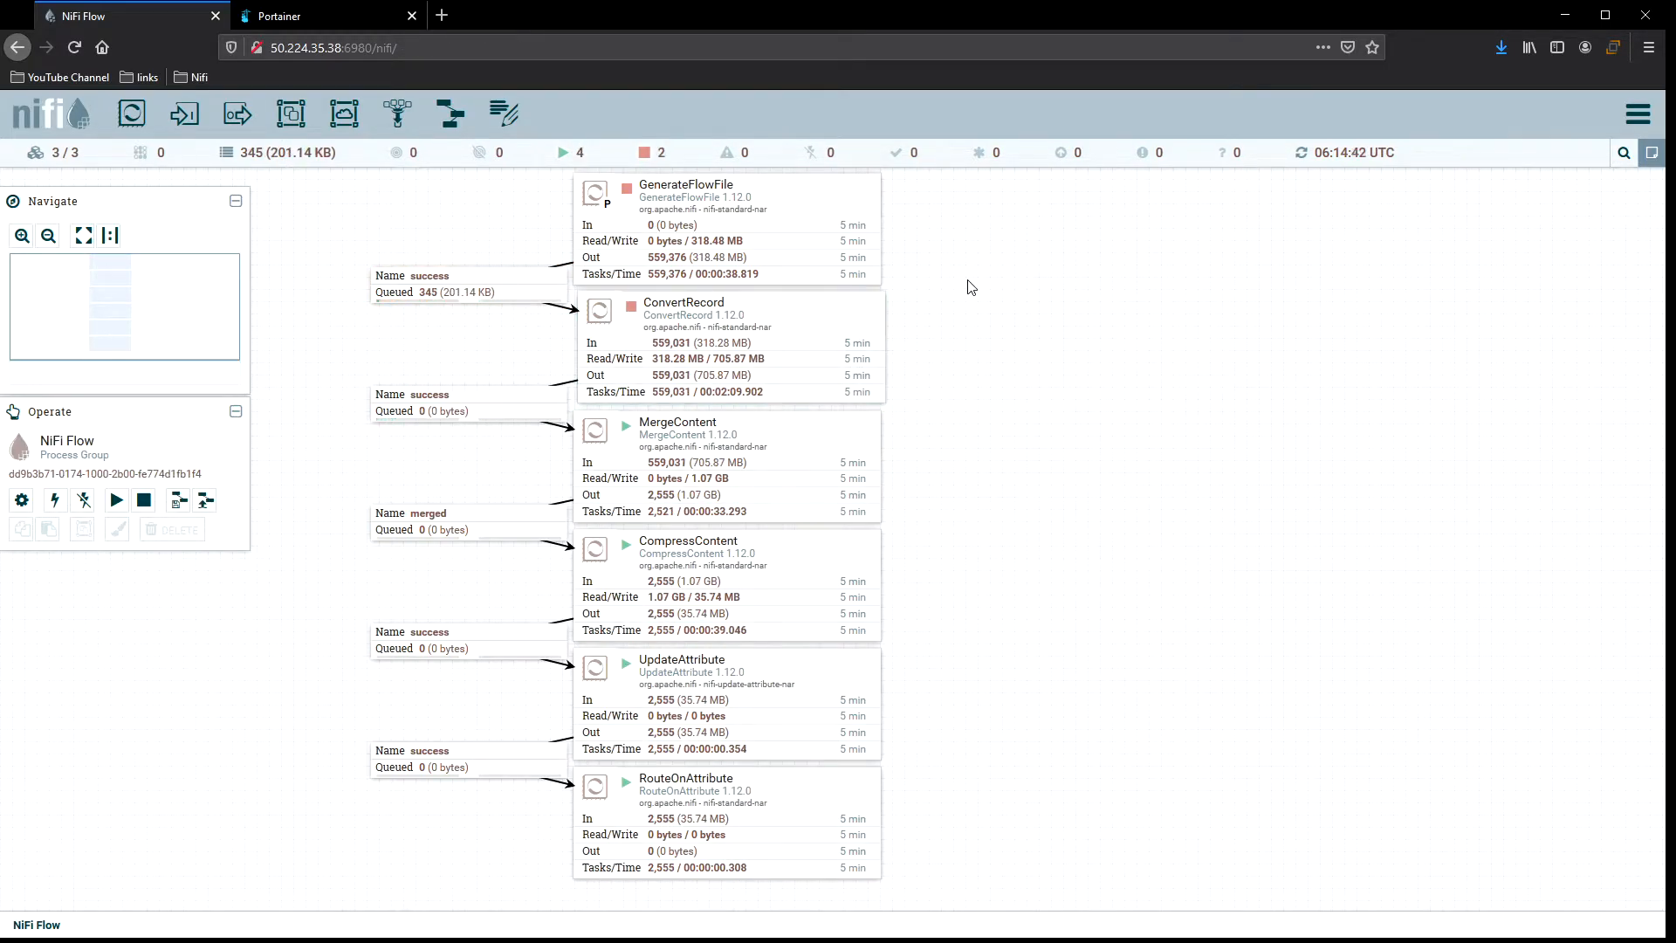
right_click(967, 298)
click(997, 312)
Configure the success connection into ConvertRecord with the Round robin load balance strategy and no compression.
click(512, 286)
right_click(510, 283)
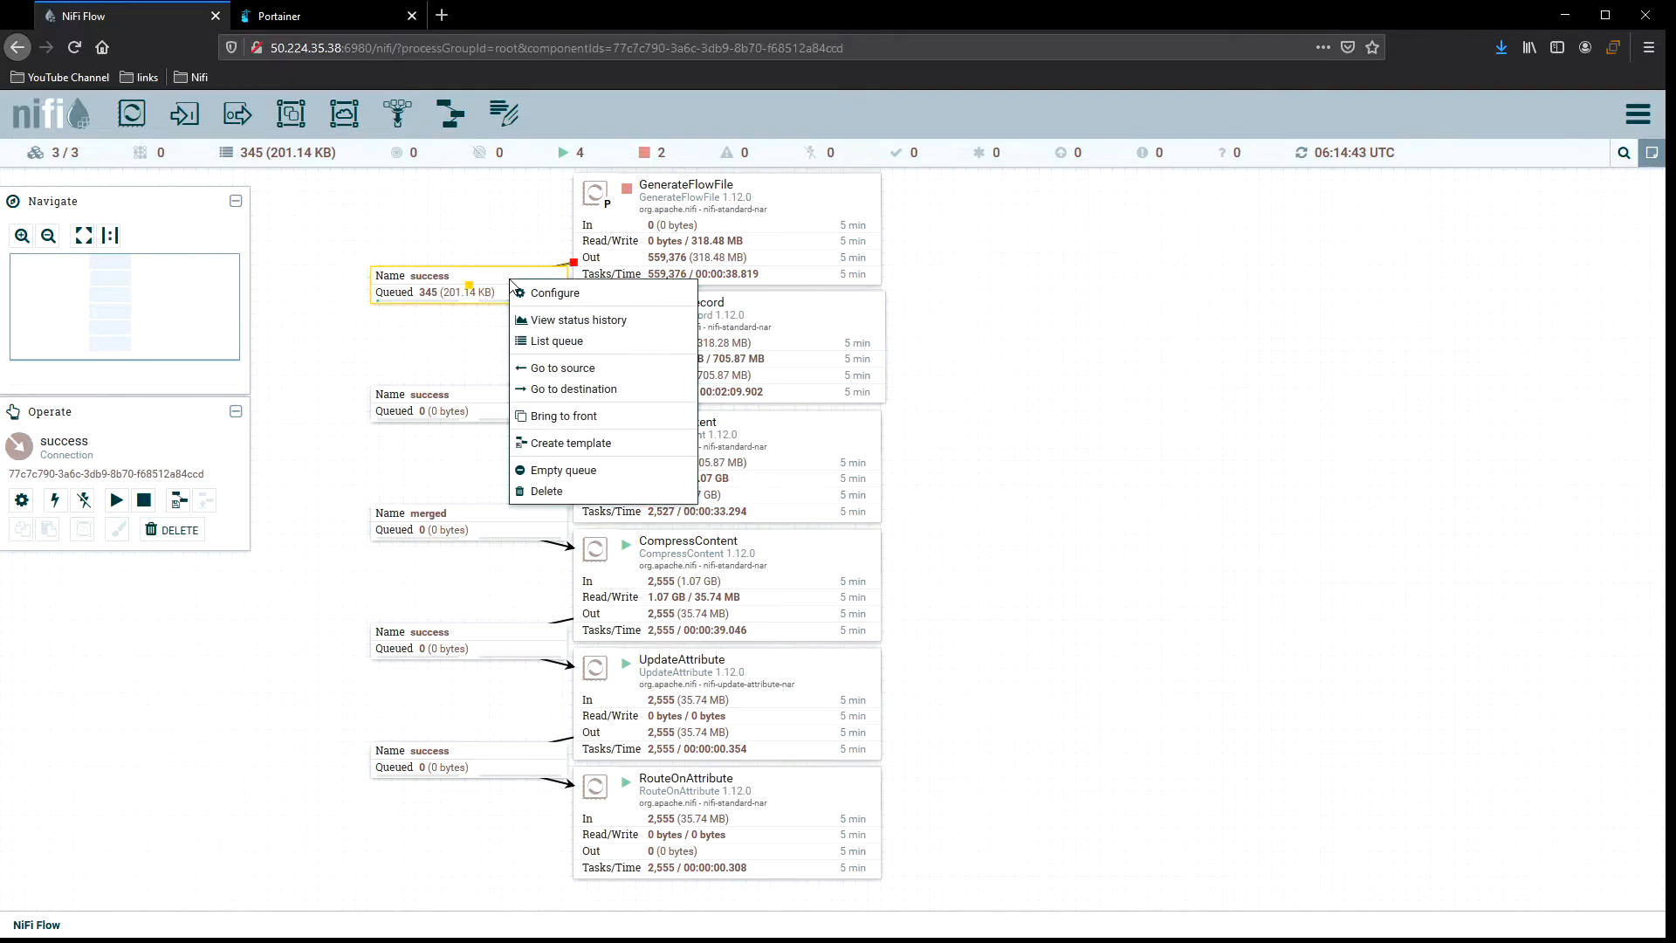
click(550, 296)
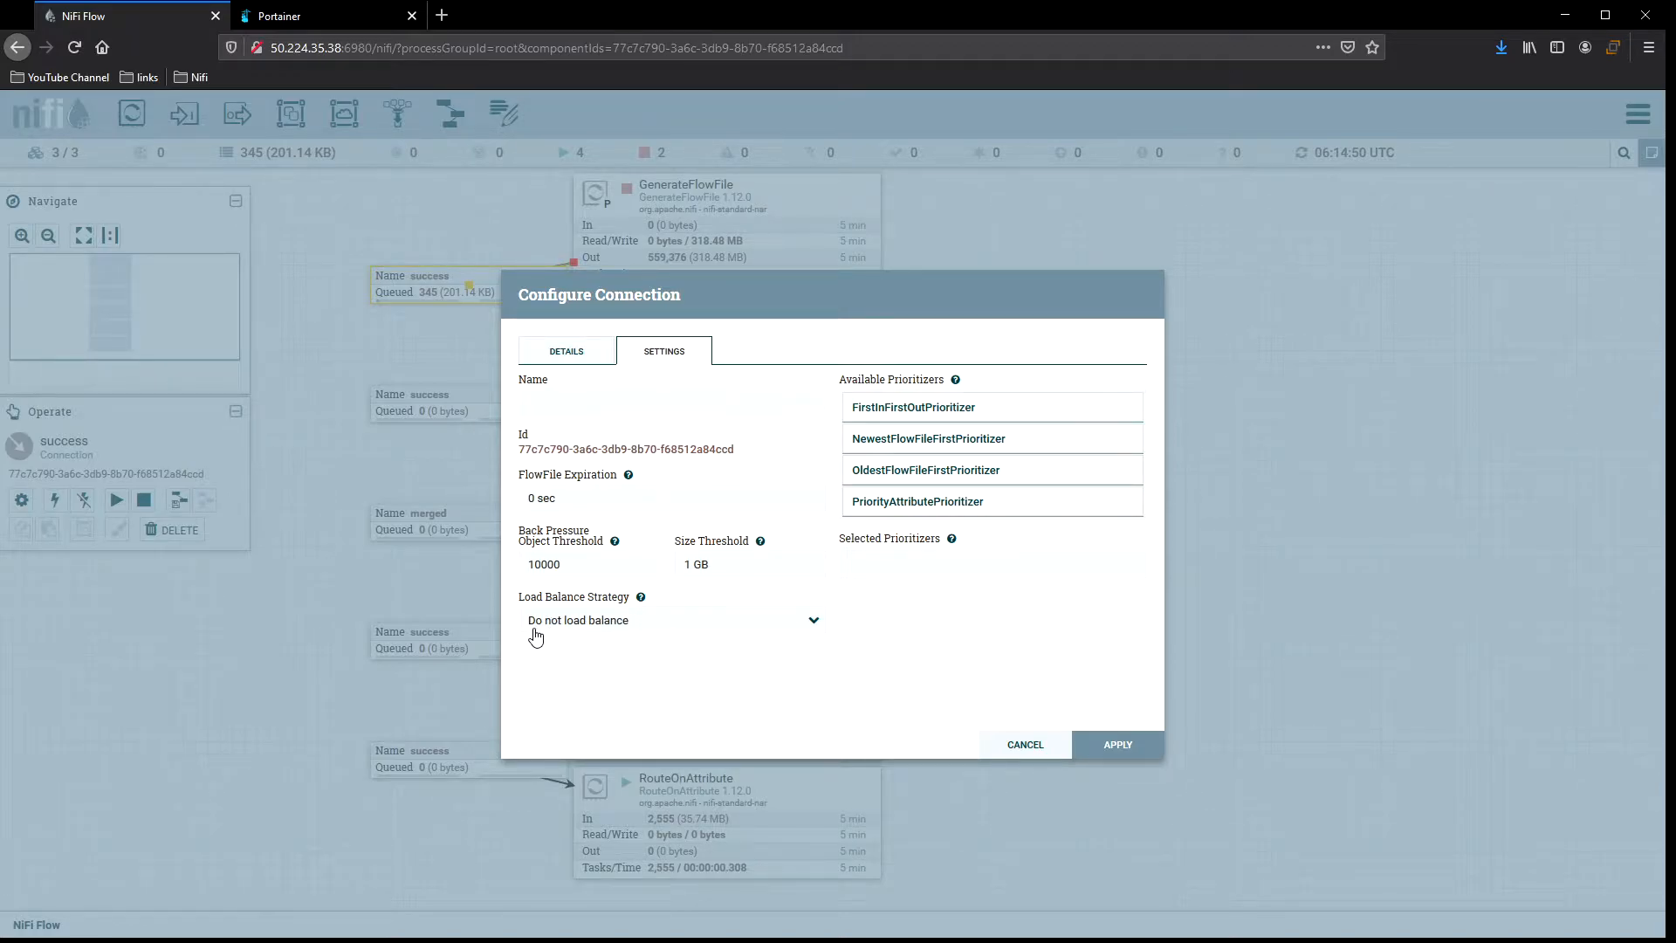
click(681, 624)
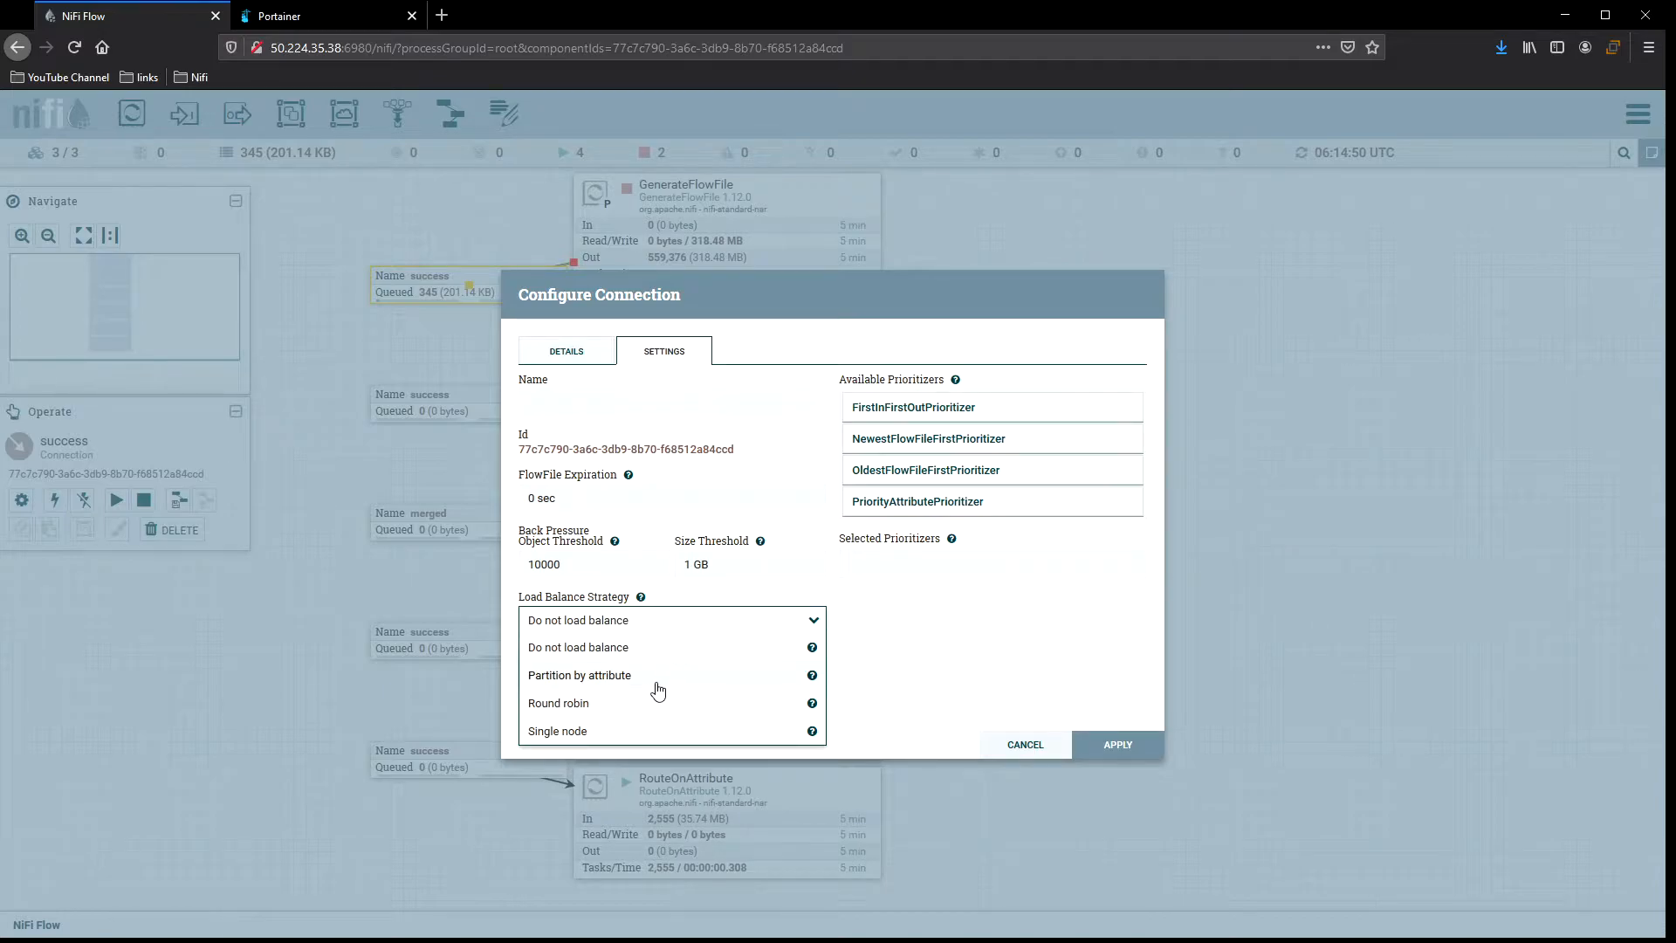
click(643, 730)
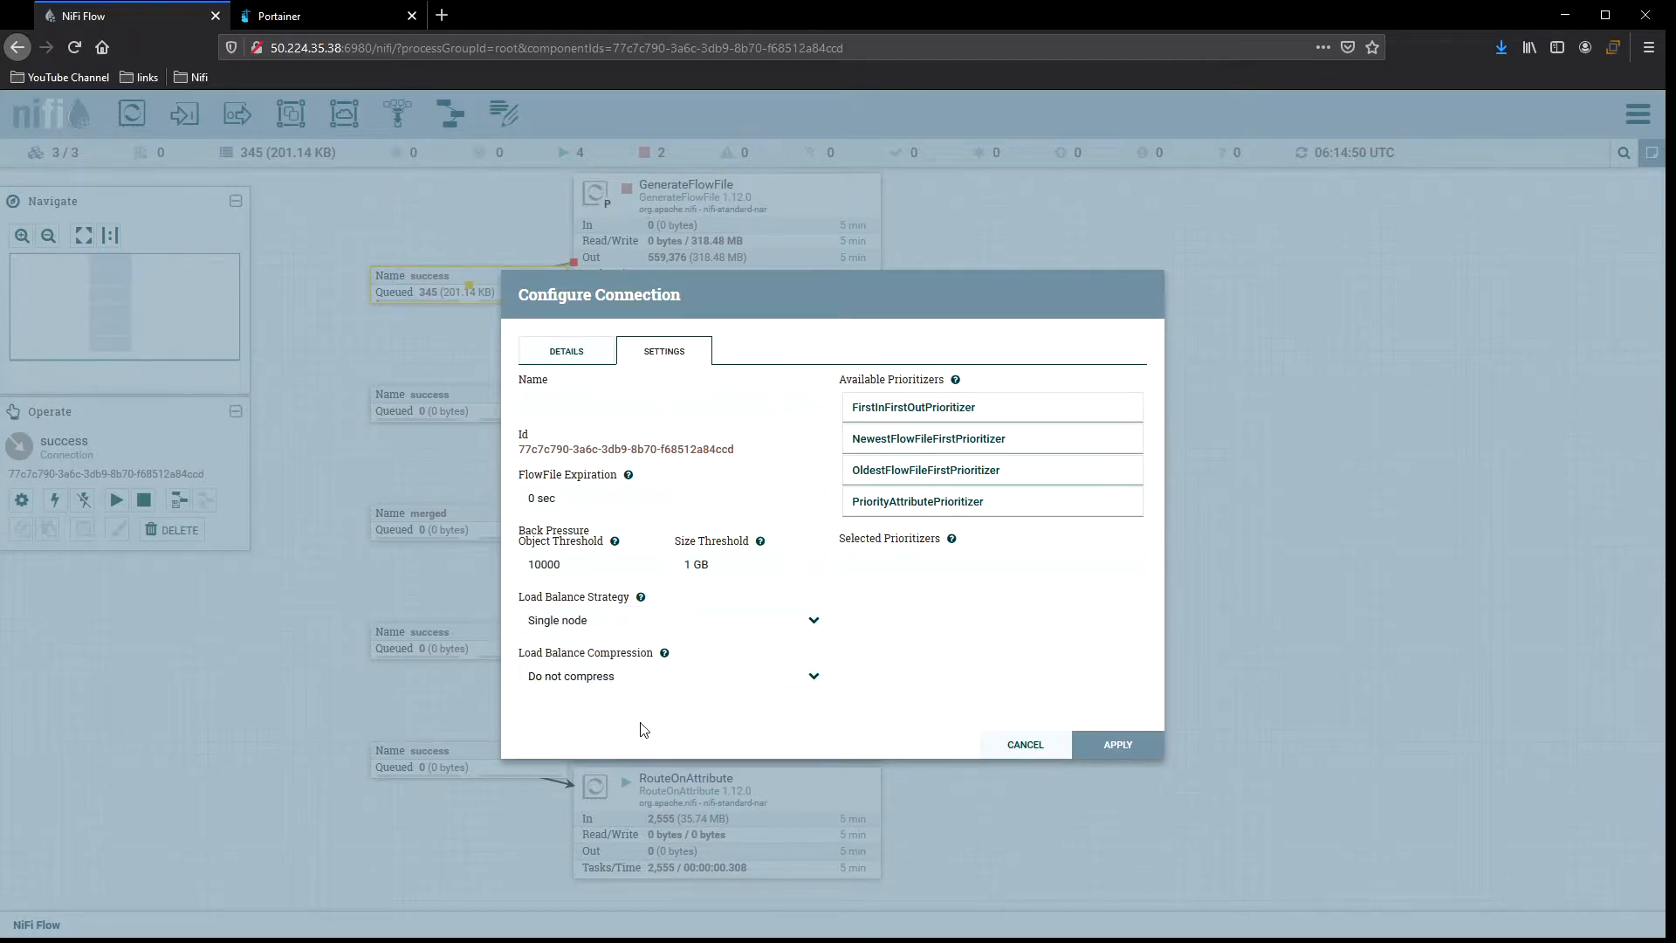
click(679, 678)
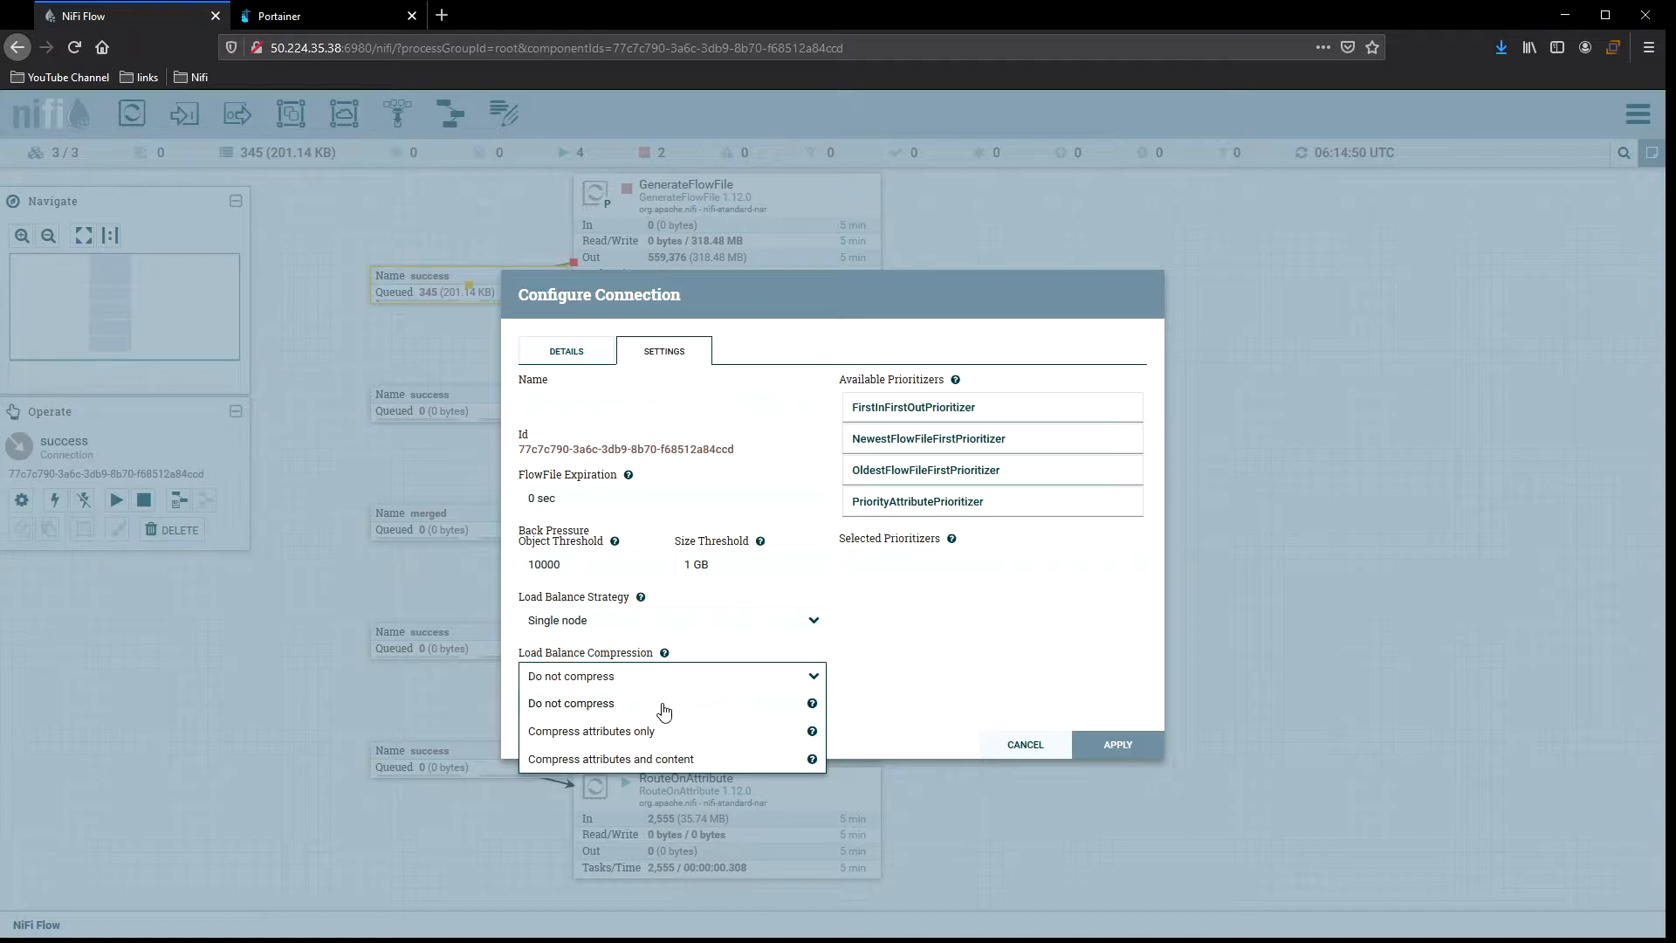
click(899, 686)
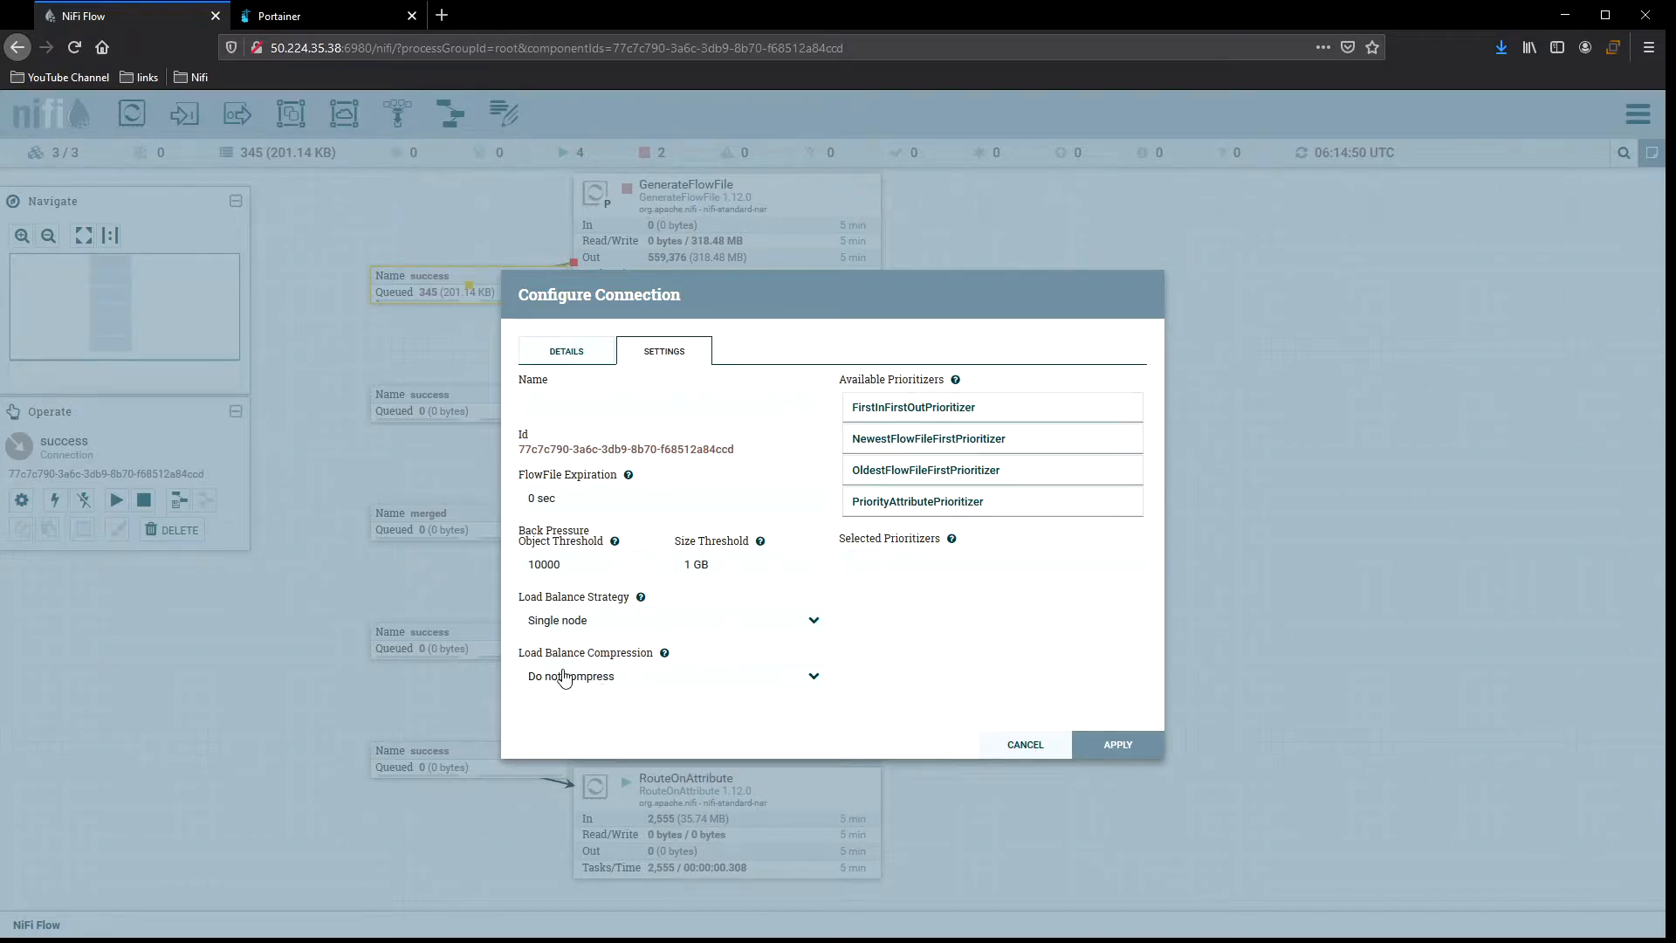
click(655, 682)
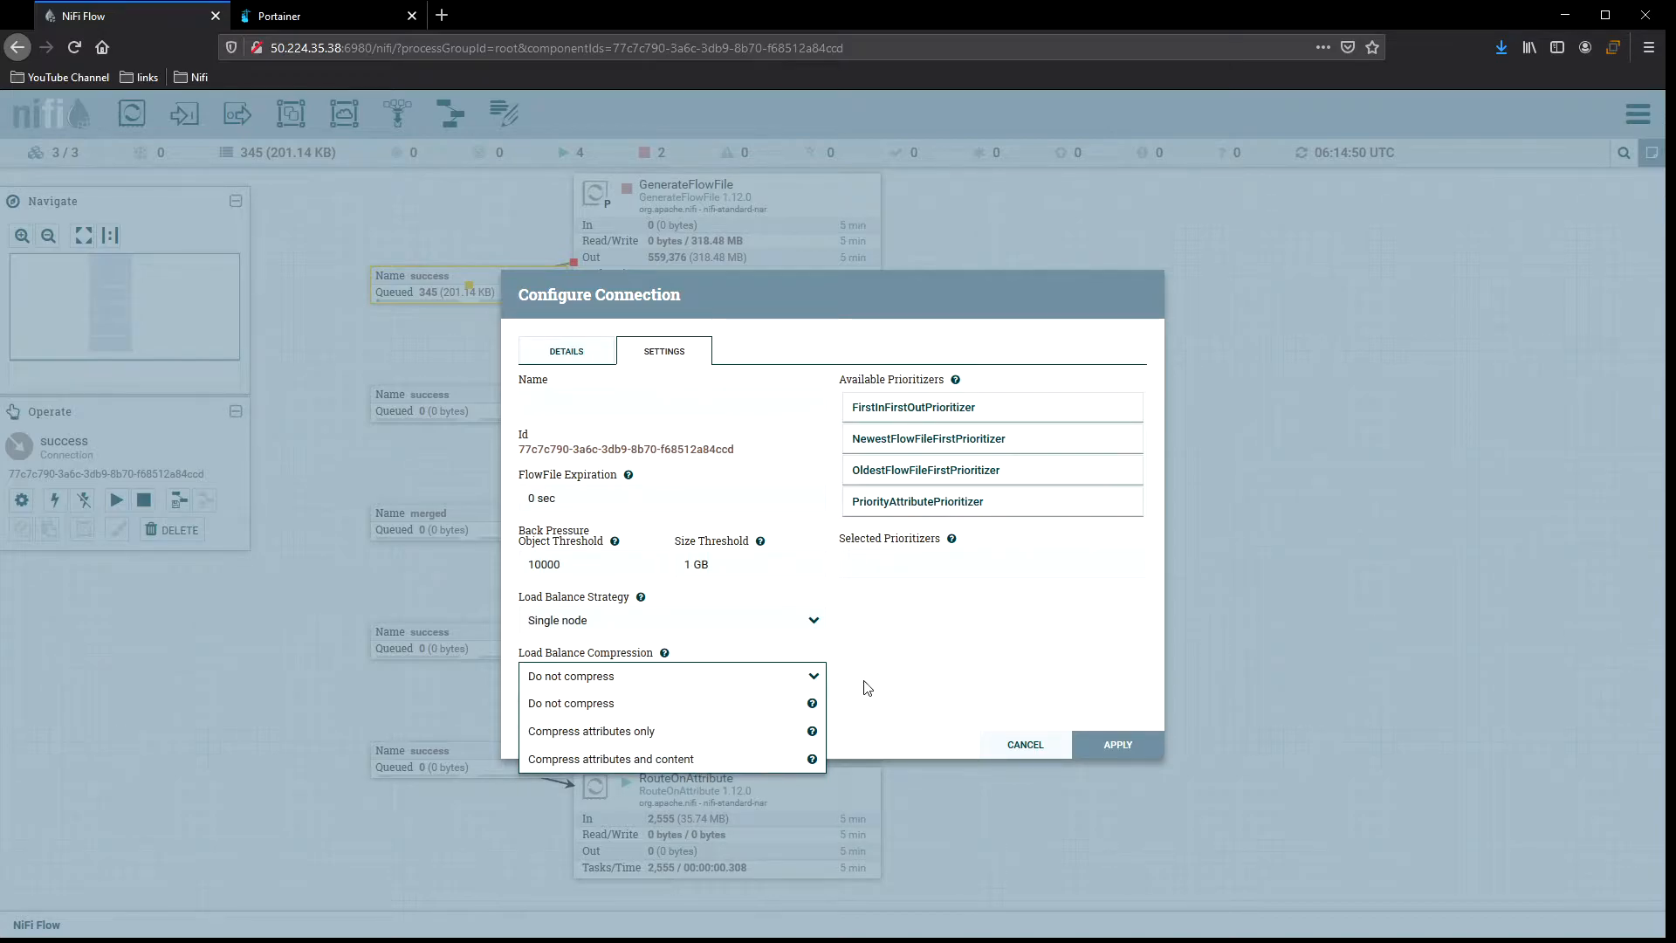
click(820, 643)
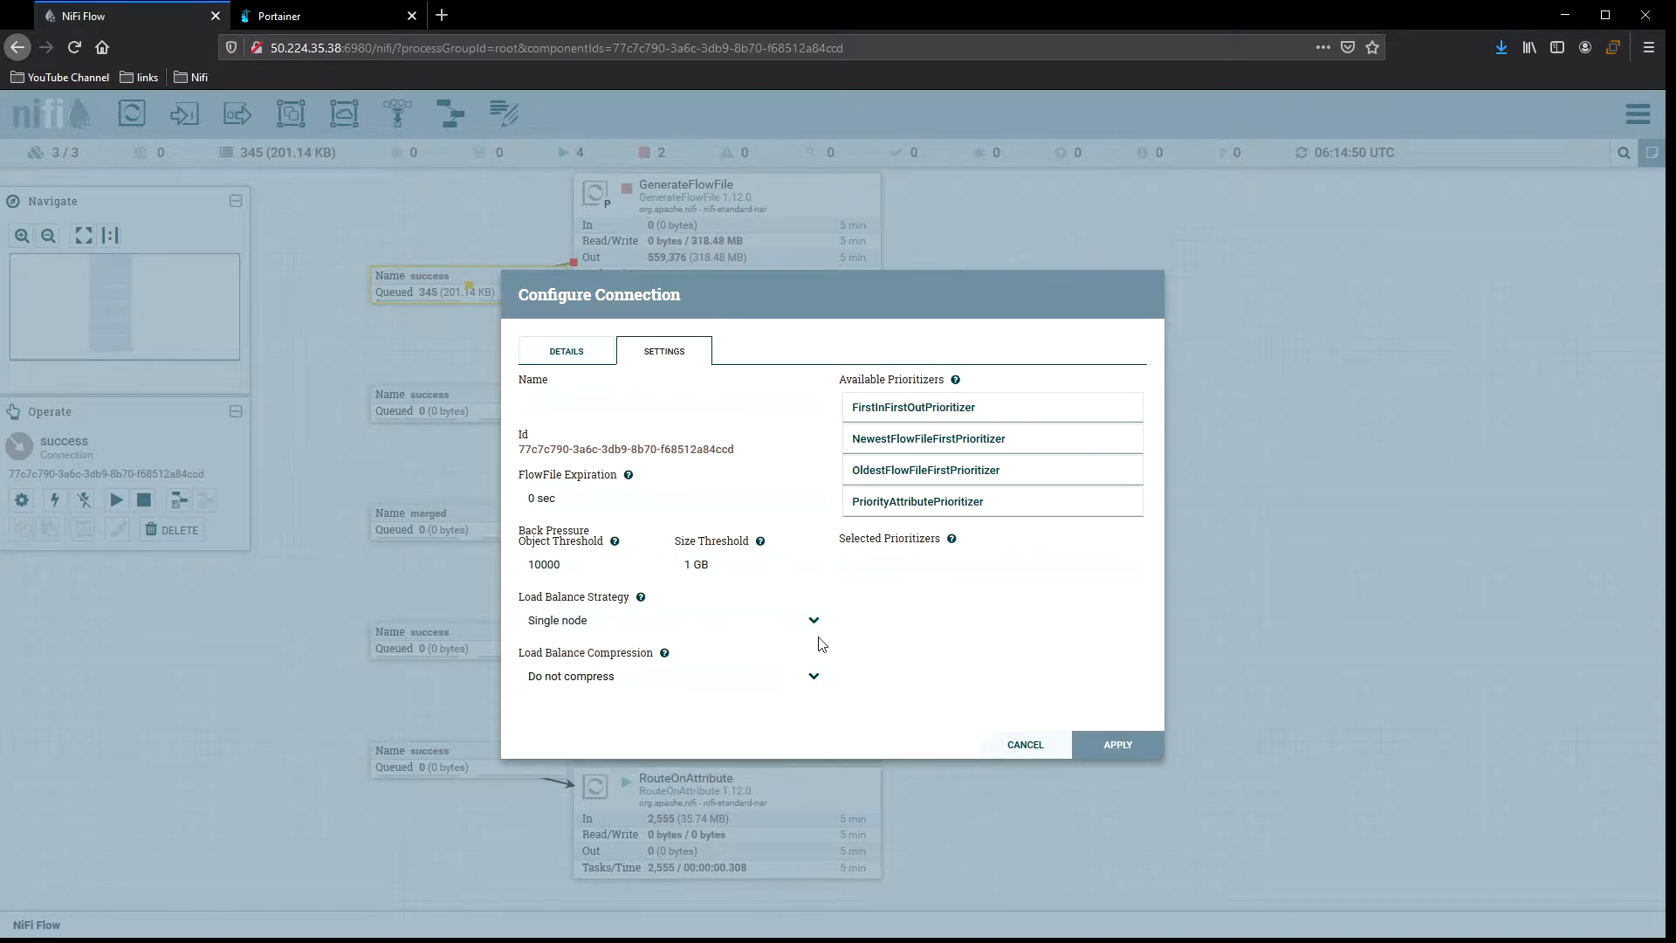
click(686, 627)
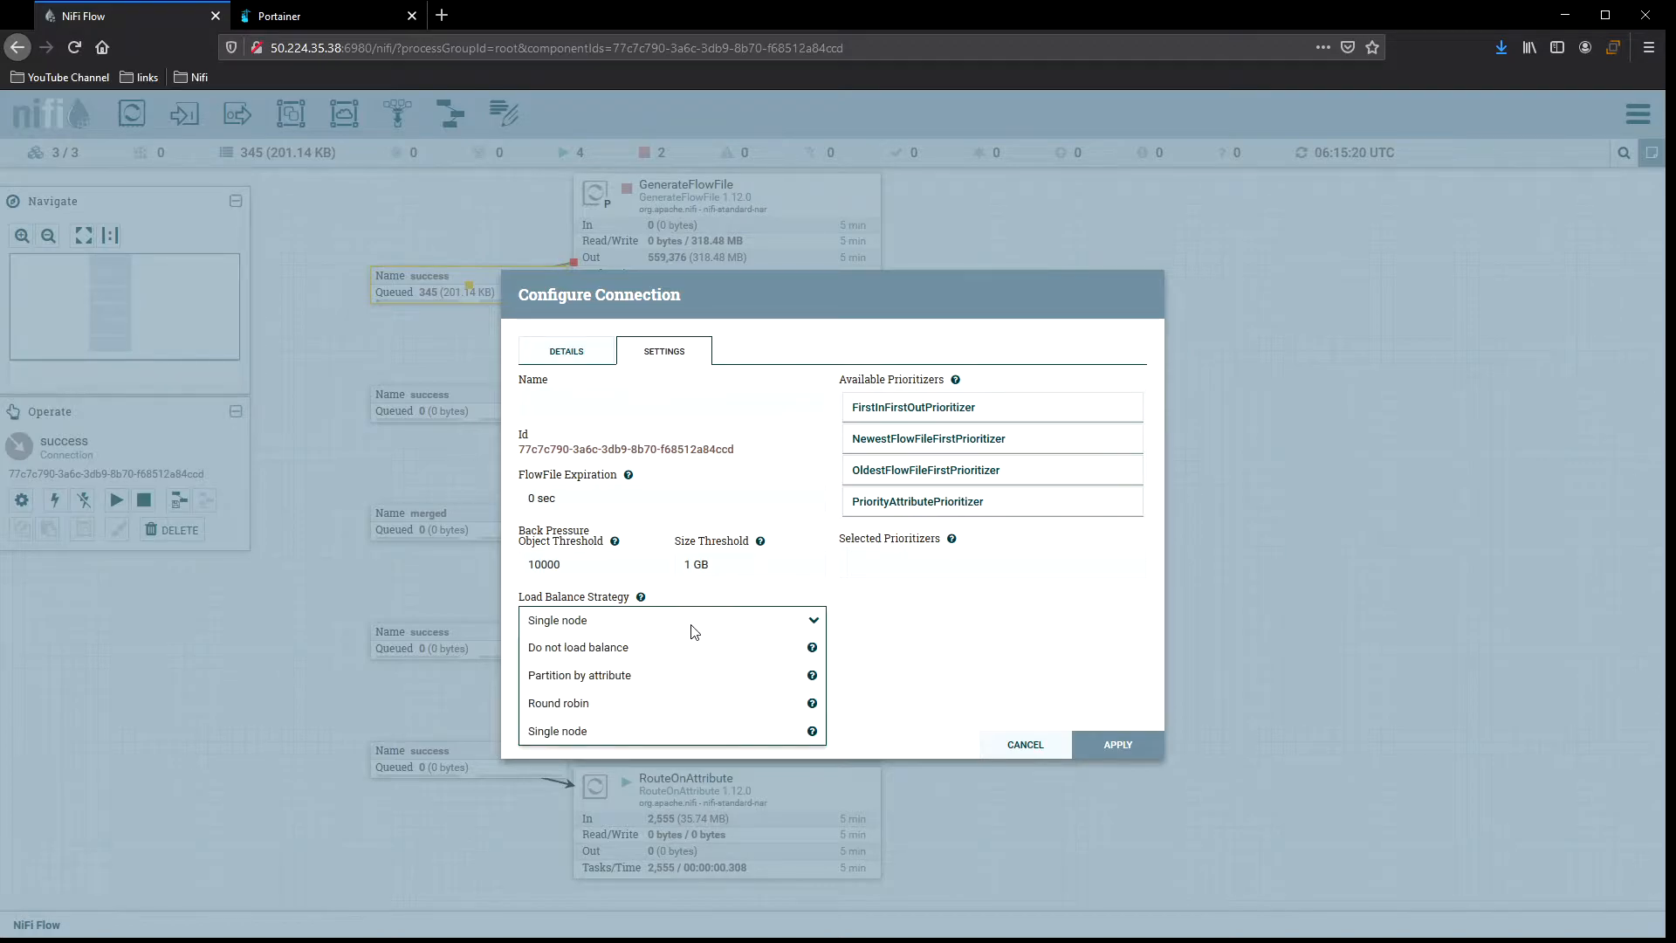
click(645, 704)
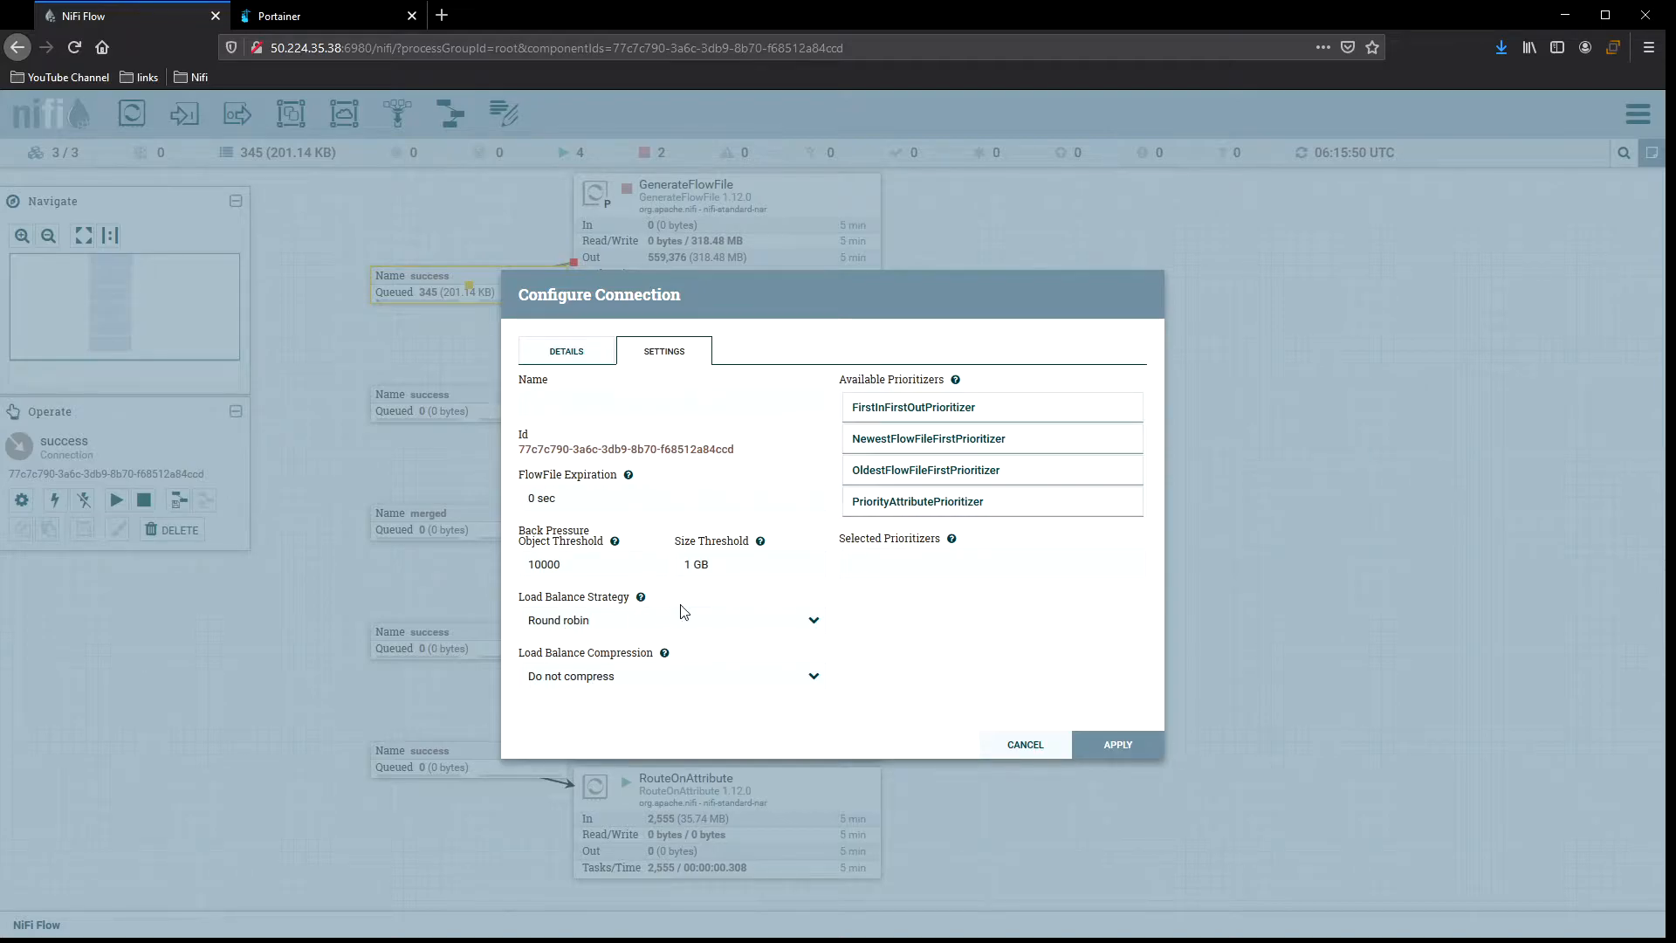
click(1117, 744)
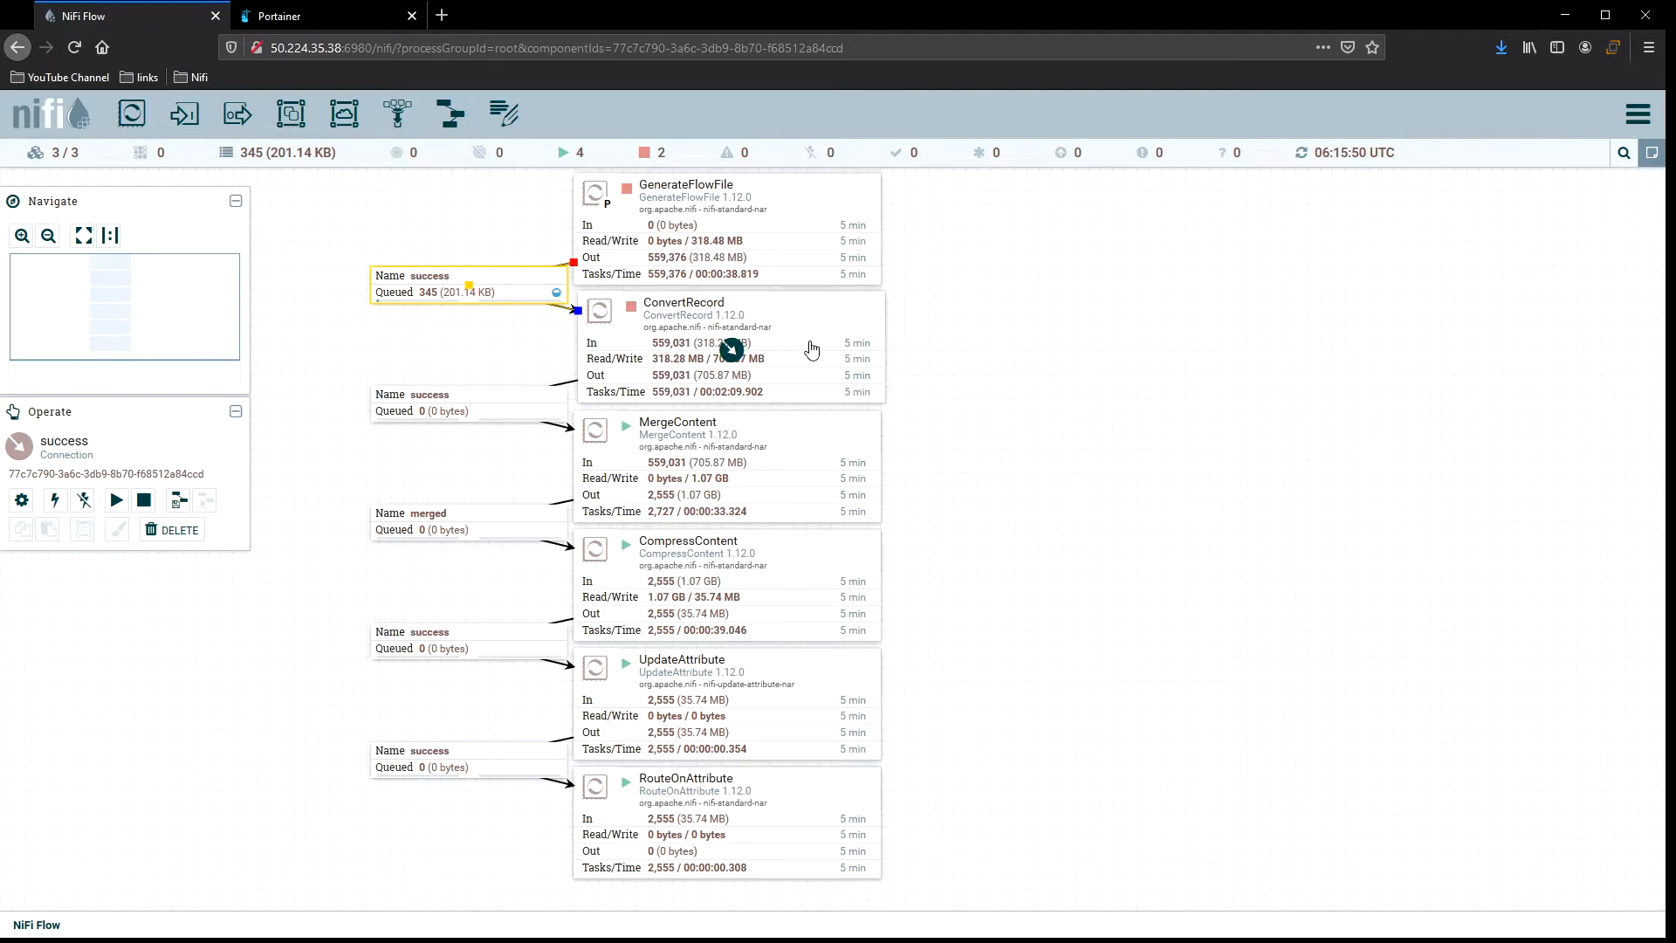
Start GenerateFlowFile, refresh the canvas, and inspect the load-balanced success connection.
mouse_move(975, 264)
mouse_down()
mouse_move(973, 313)
mouse_move(976, 285)
mouse_up()
click(936, 260)
right_click(837, 242)
click(865, 252)
right_click(958, 249)
click(986, 255)
right_click(947, 262)
click(987, 273)
click(559, 317)
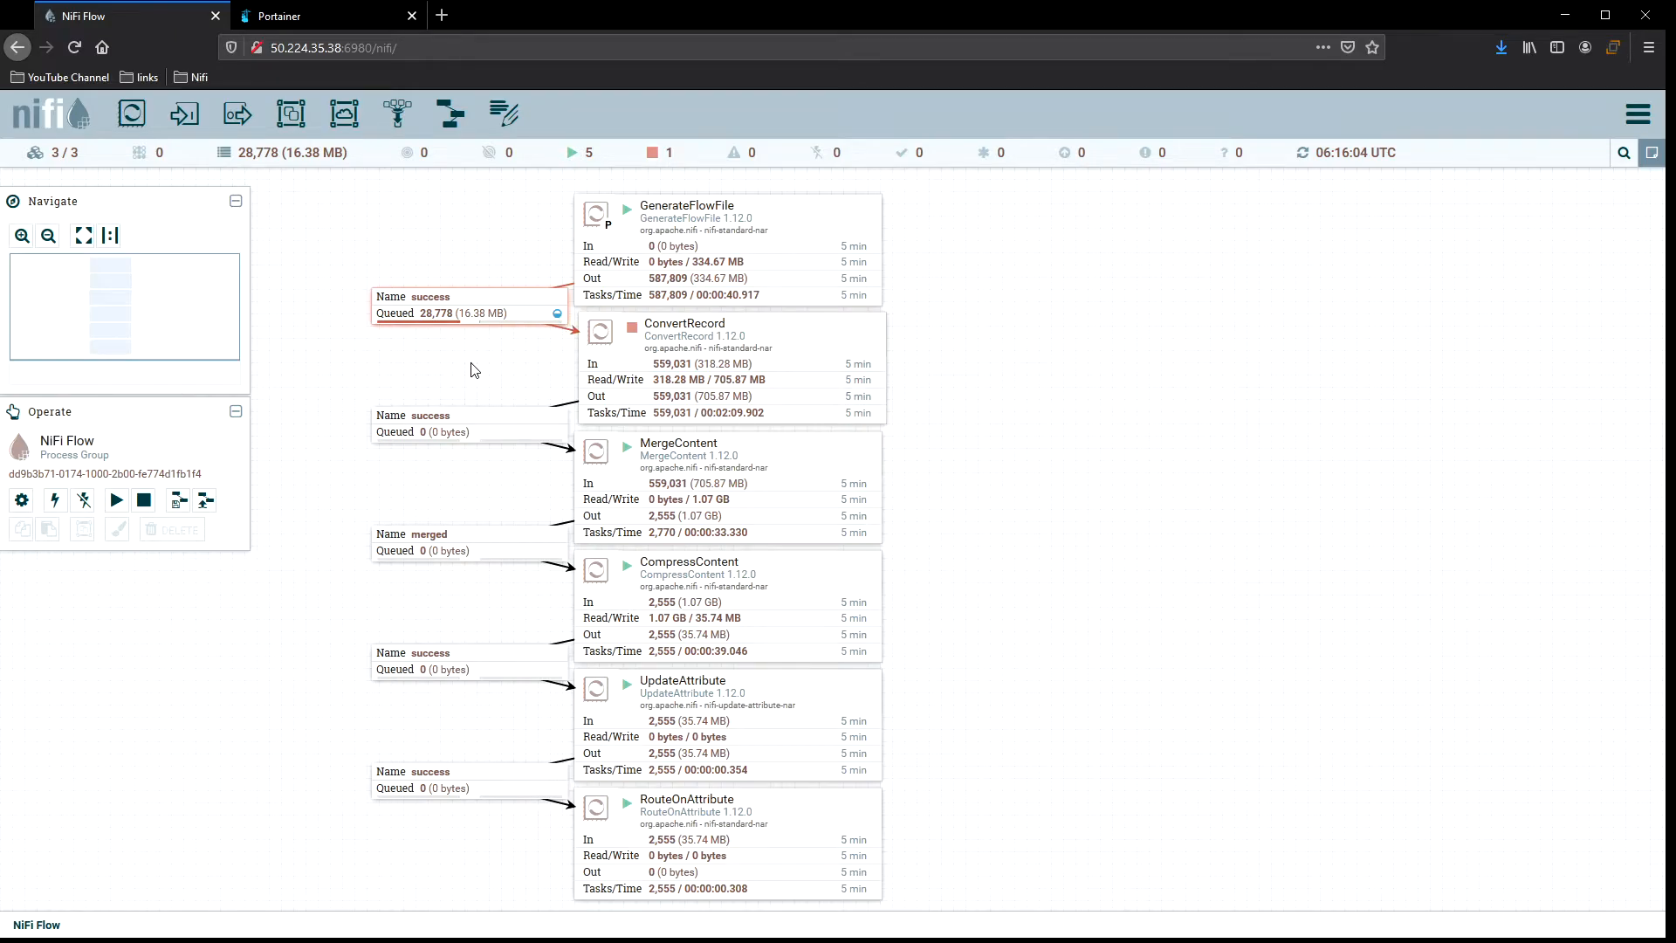
click(494, 307)
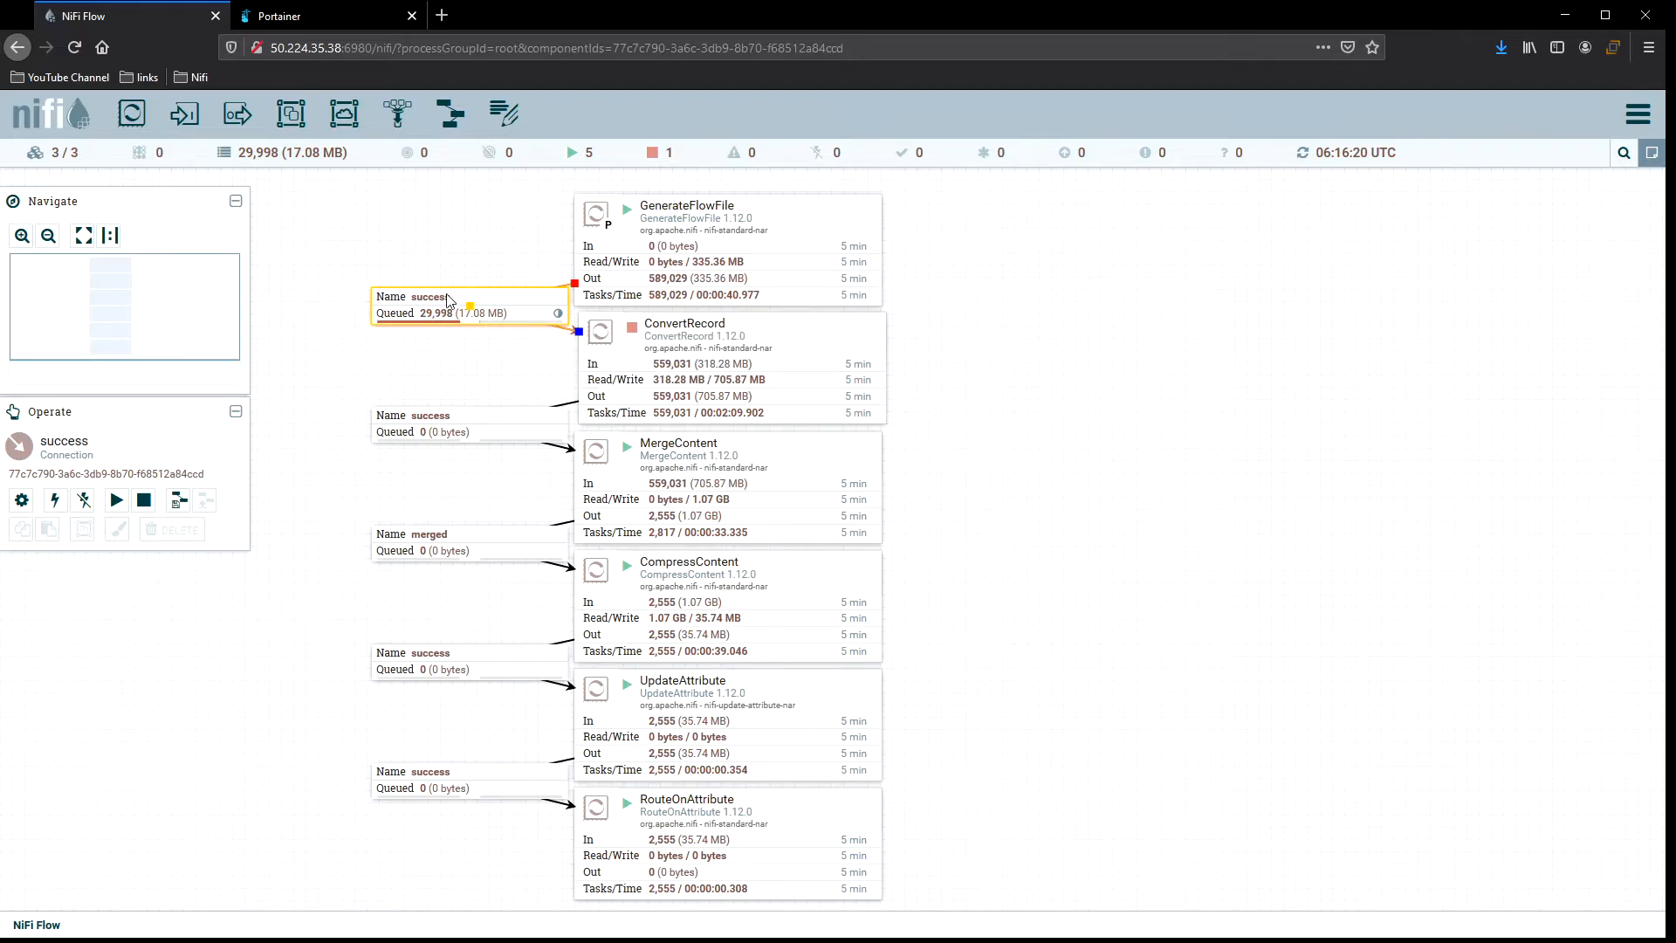
click(450, 241)
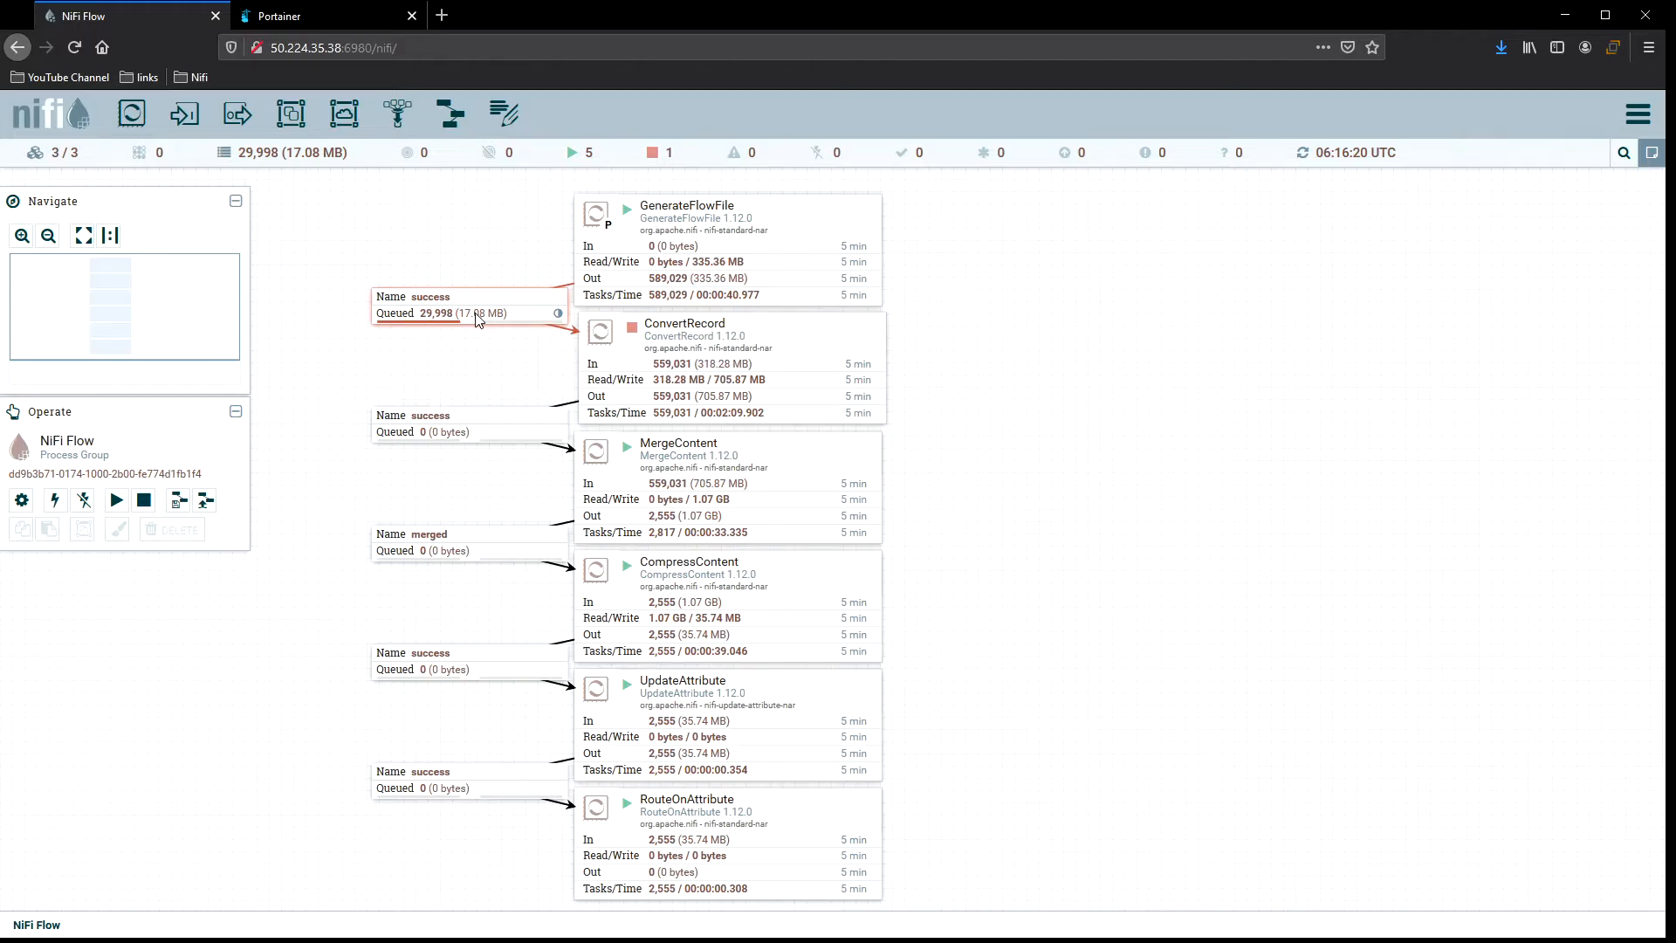
Start the ConvertRecord processor and refresh the canvas.
right_click(826, 328)
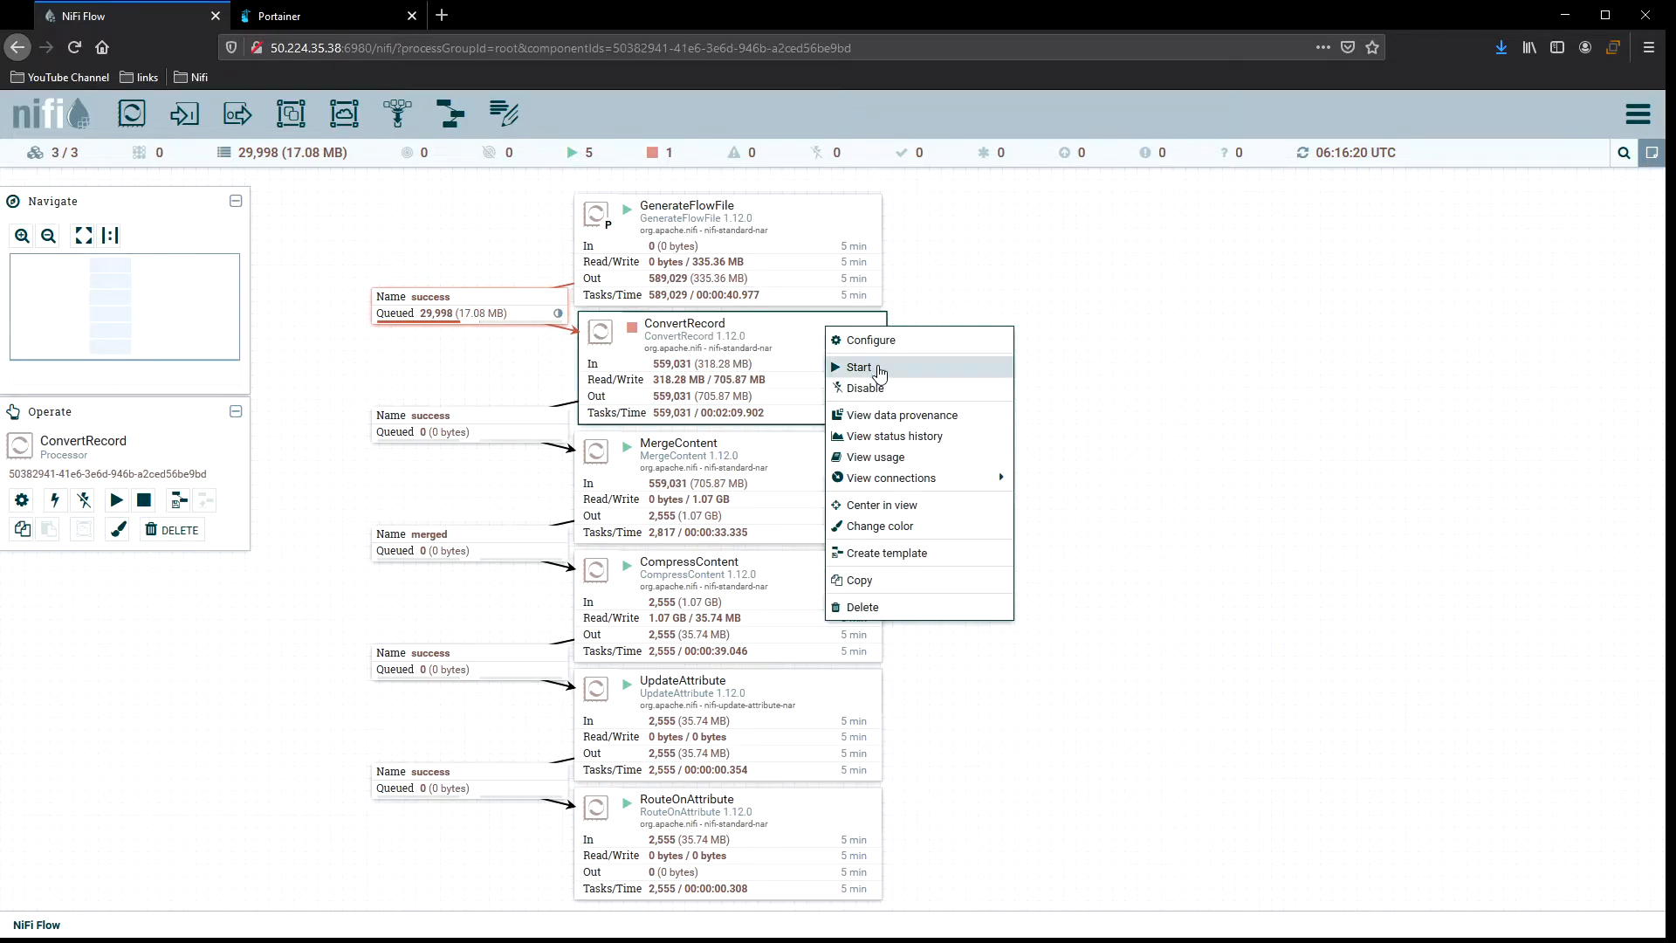
click(873, 365)
right_click(987, 305)
click(1004, 314)
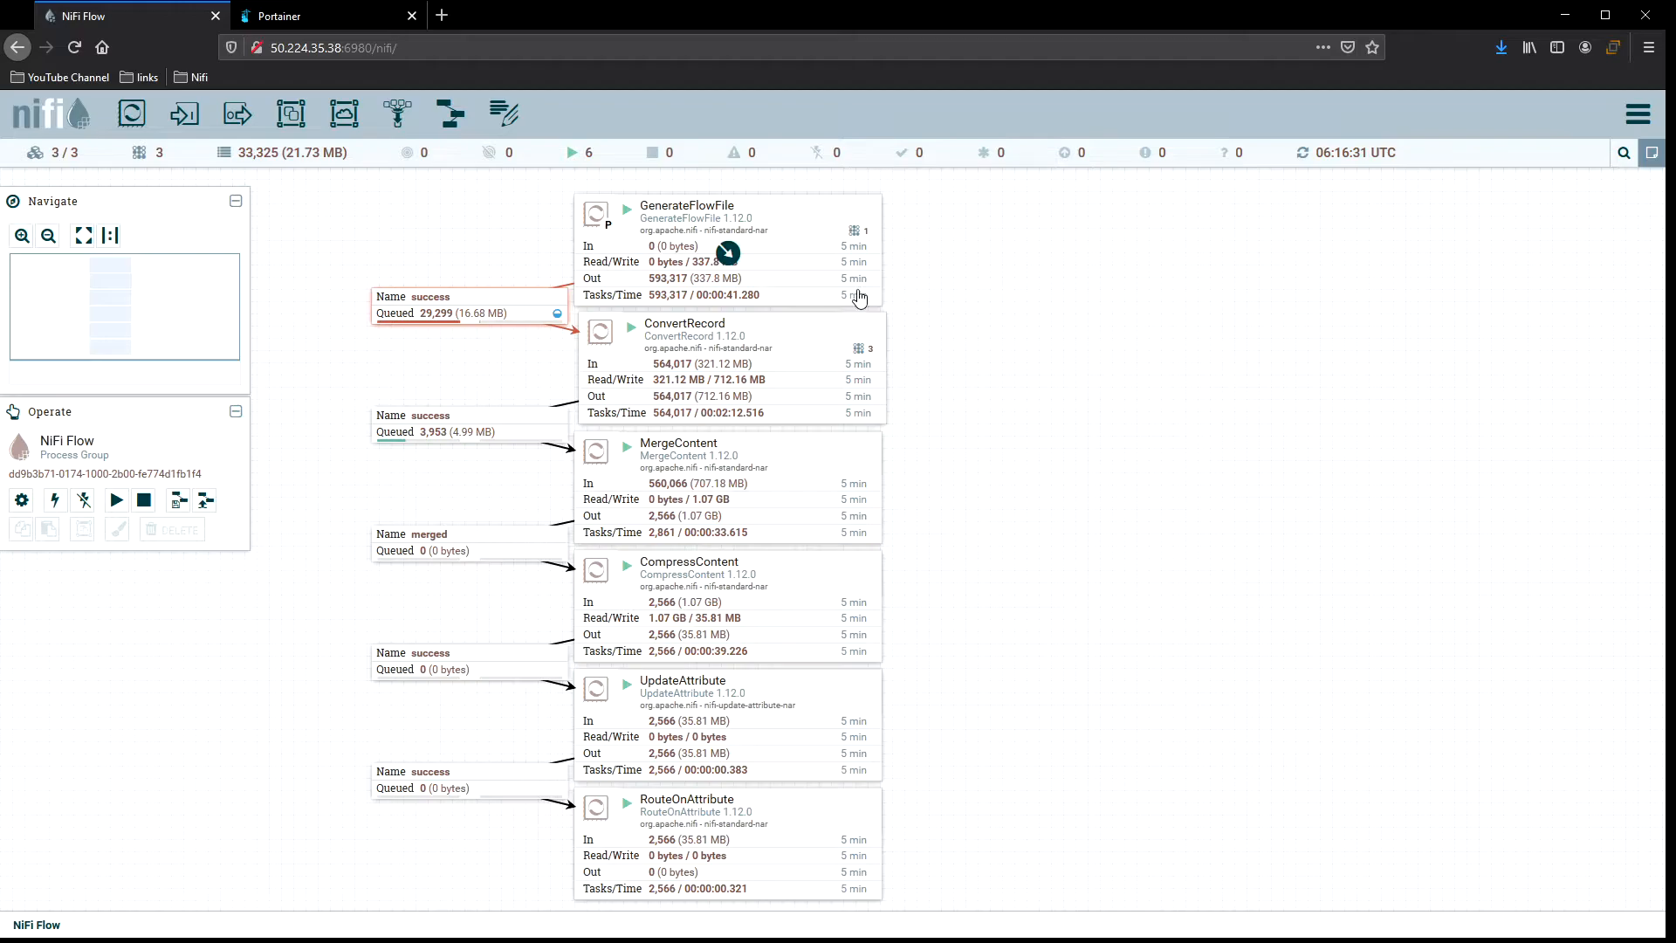
Select GenerateFlowFile and ConvertRecord and refresh the canvas repeatedly to monitor throughput across the cluster.
click(829, 232)
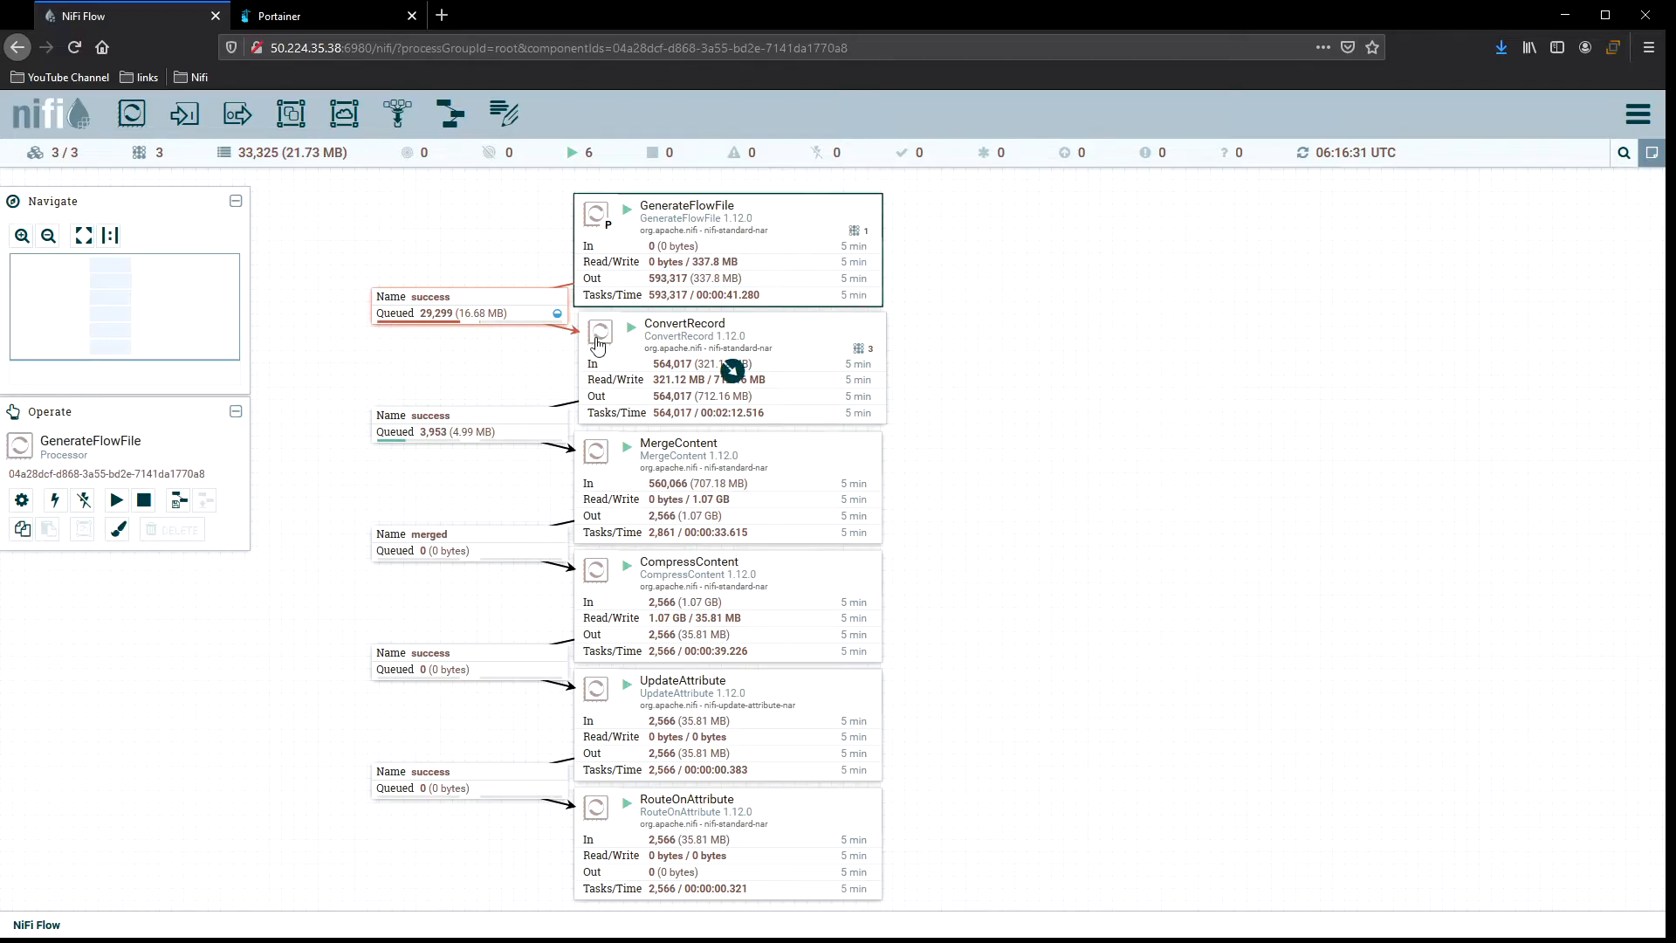
click(822, 348)
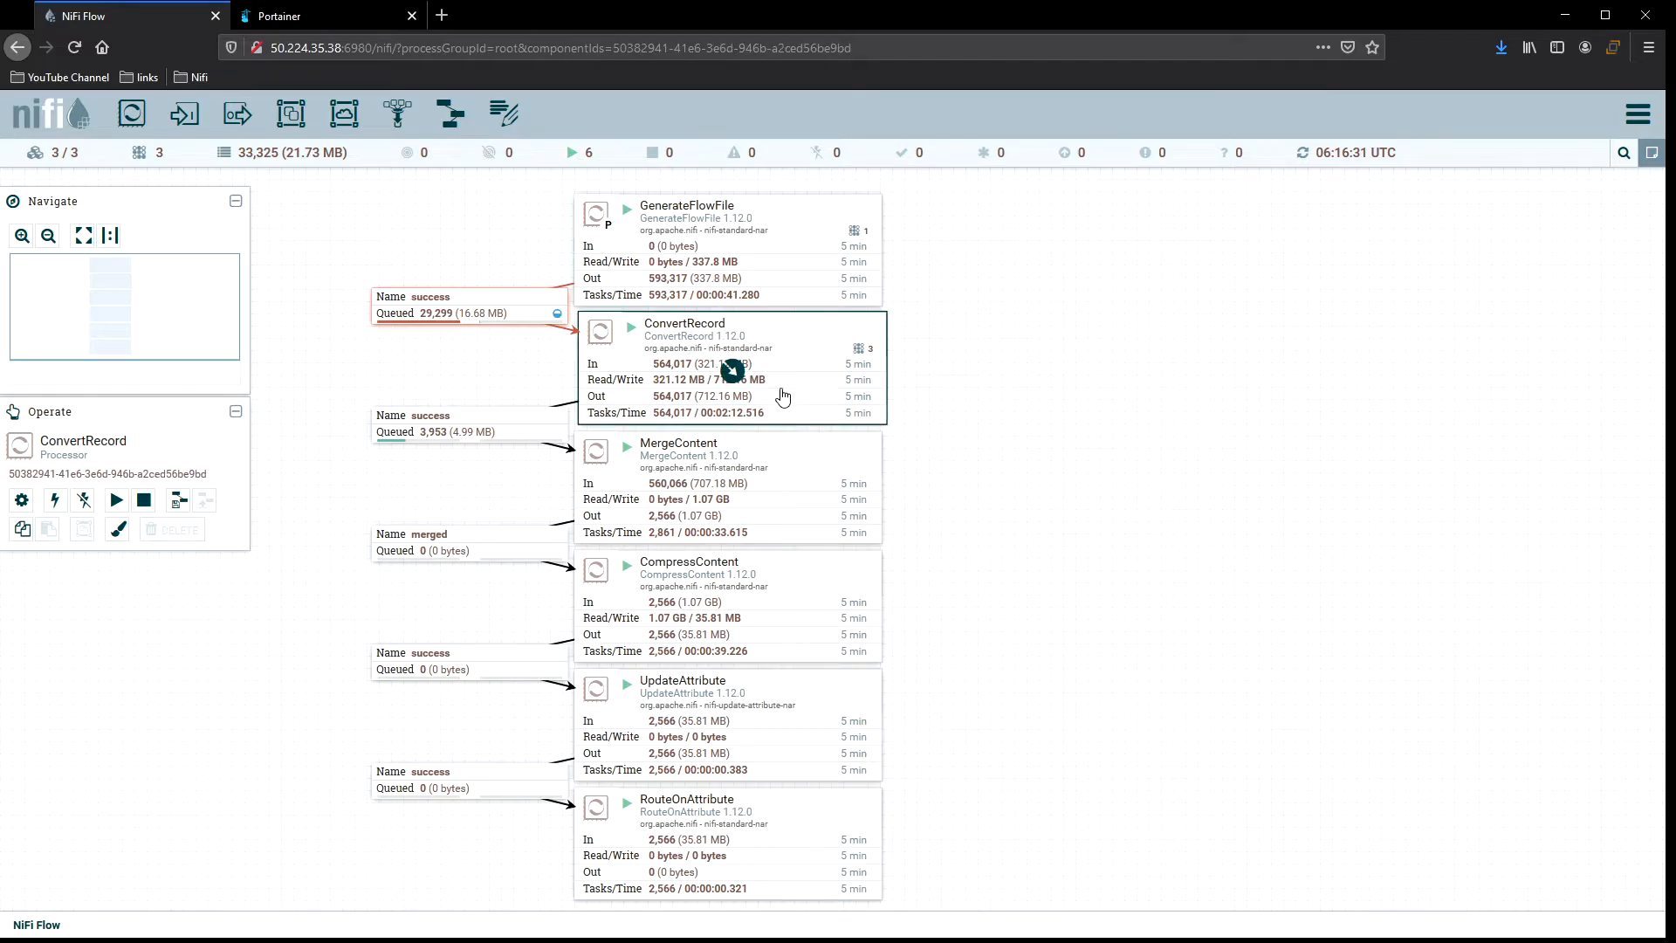
right_click(932, 331)
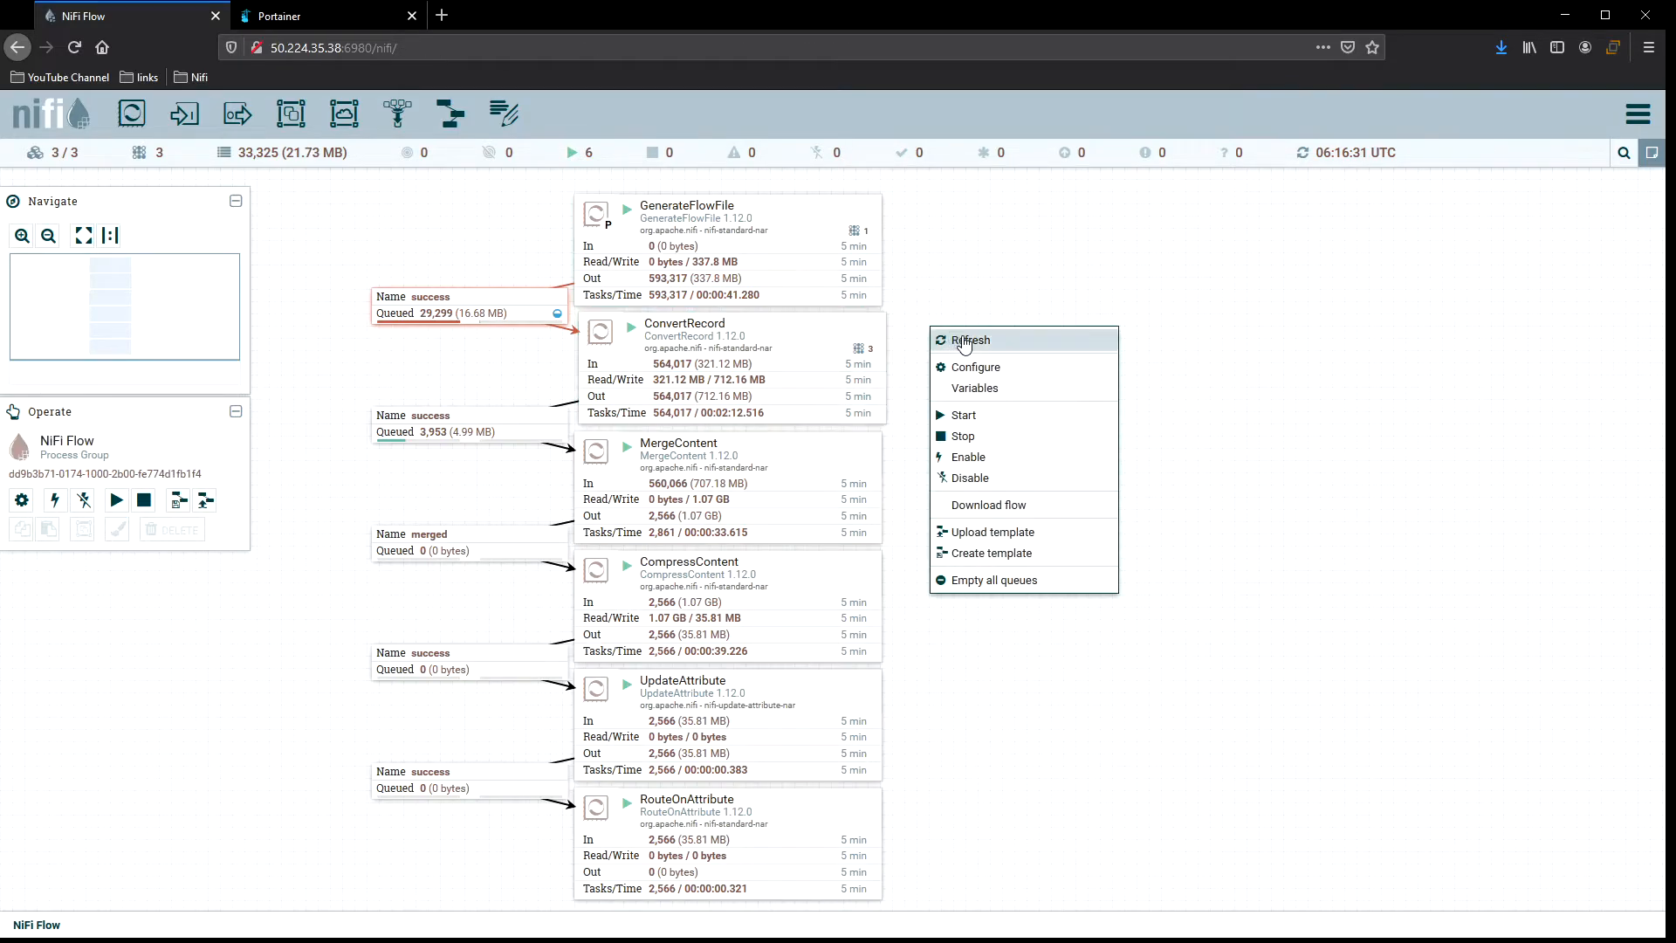
click(958, 340)
right_click(927, 338)
click(956, 343)
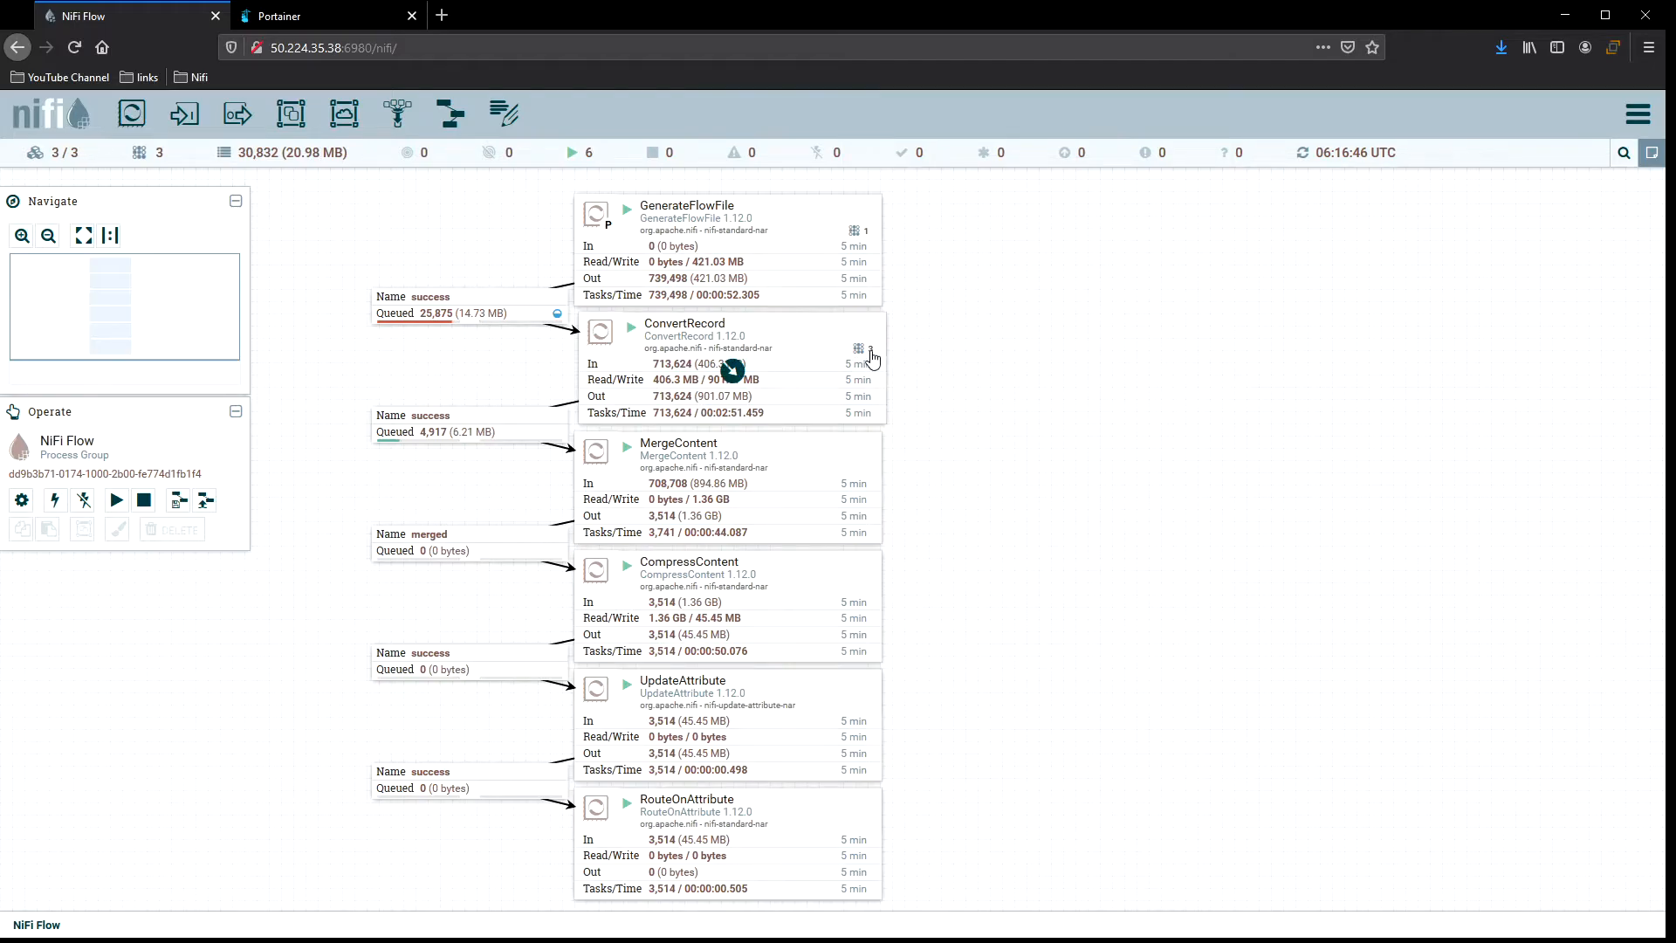
right_click(930, 334)
click(960, 343)
right_click(932, 337)
click(956, 344)
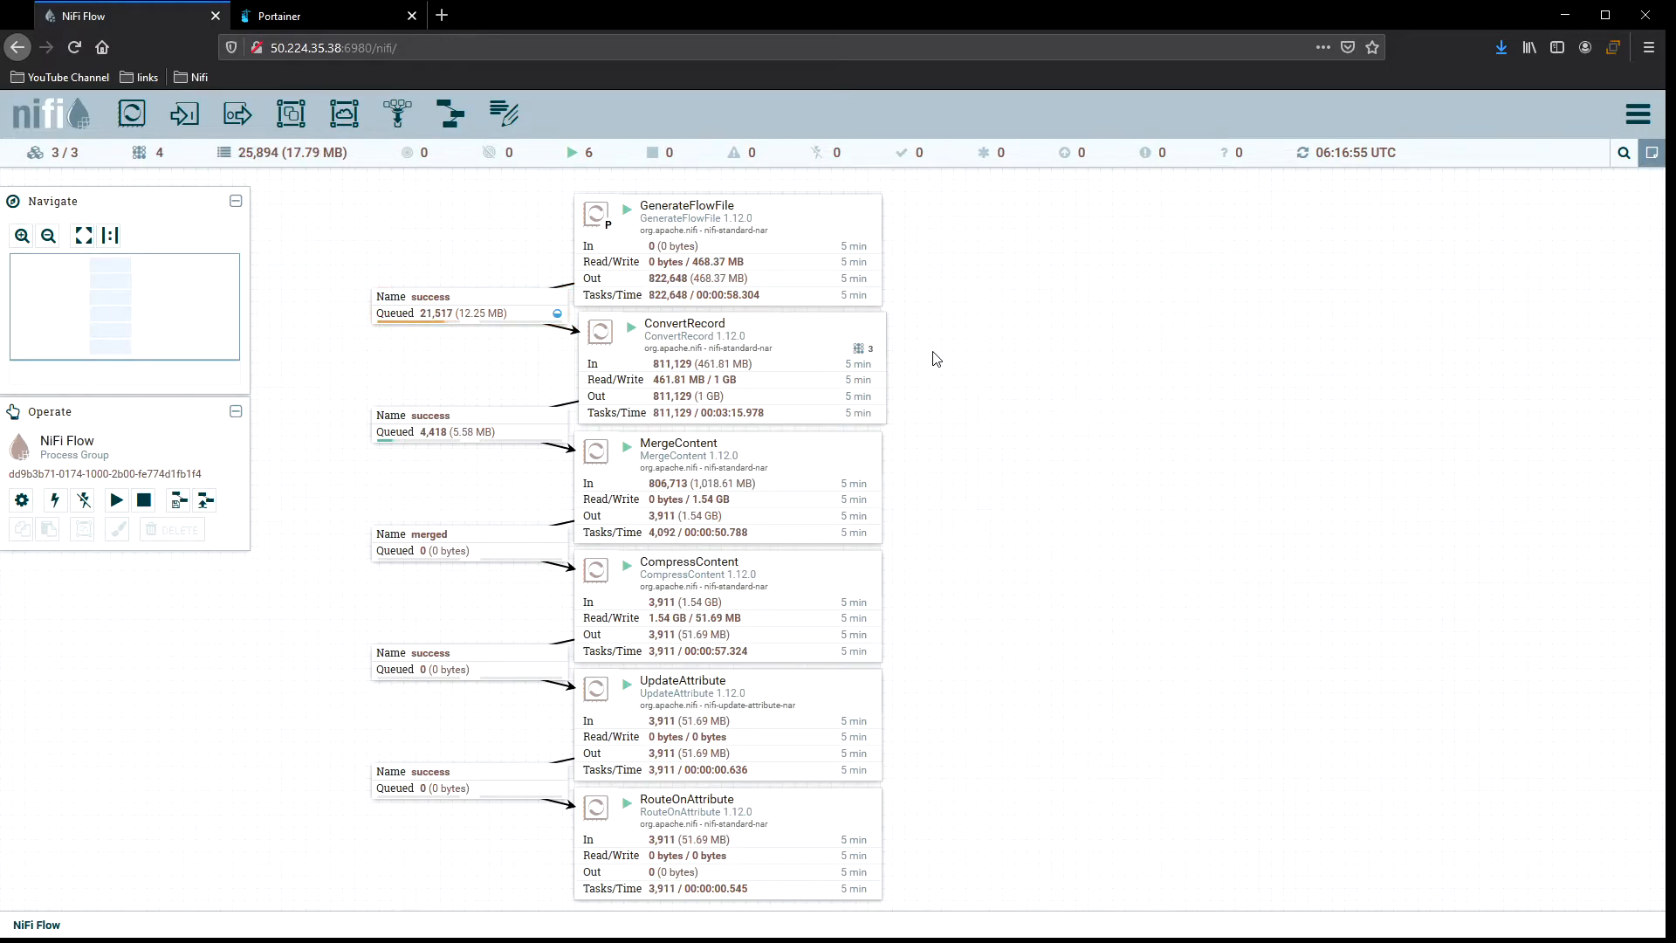
right_click(932, 353)
click(978, 367)
right_click(934, 346)
click(965, 353)
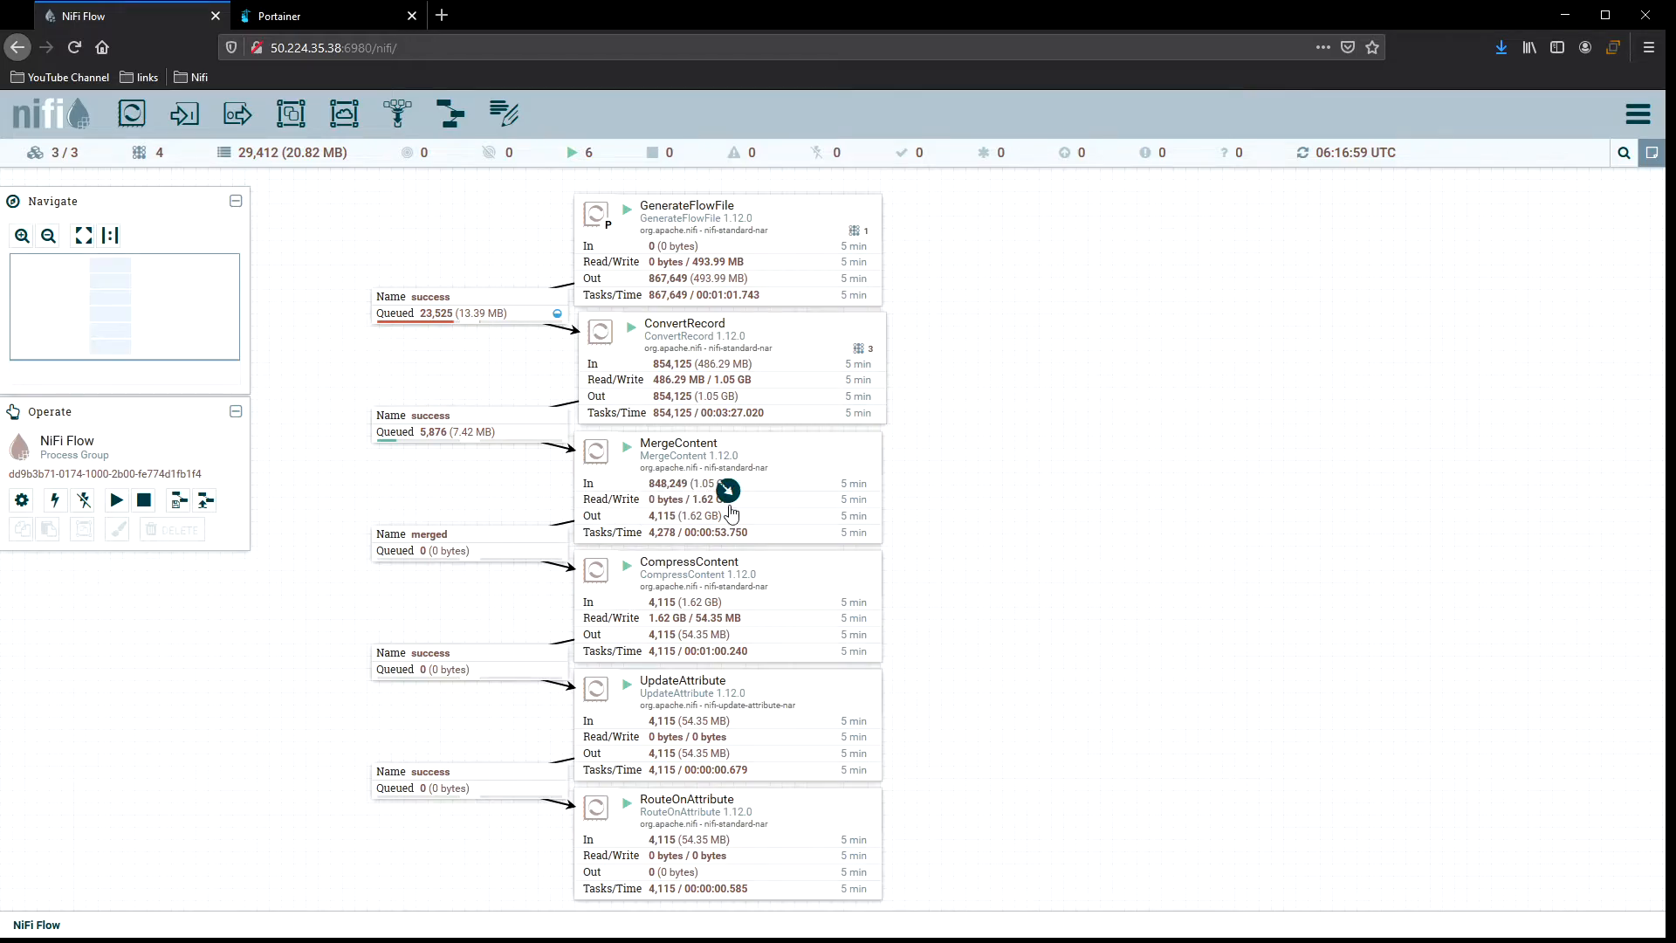
Open MergeContent's processor details, review its properties, and close them.
double_click(784, 467)
click(742, 377)
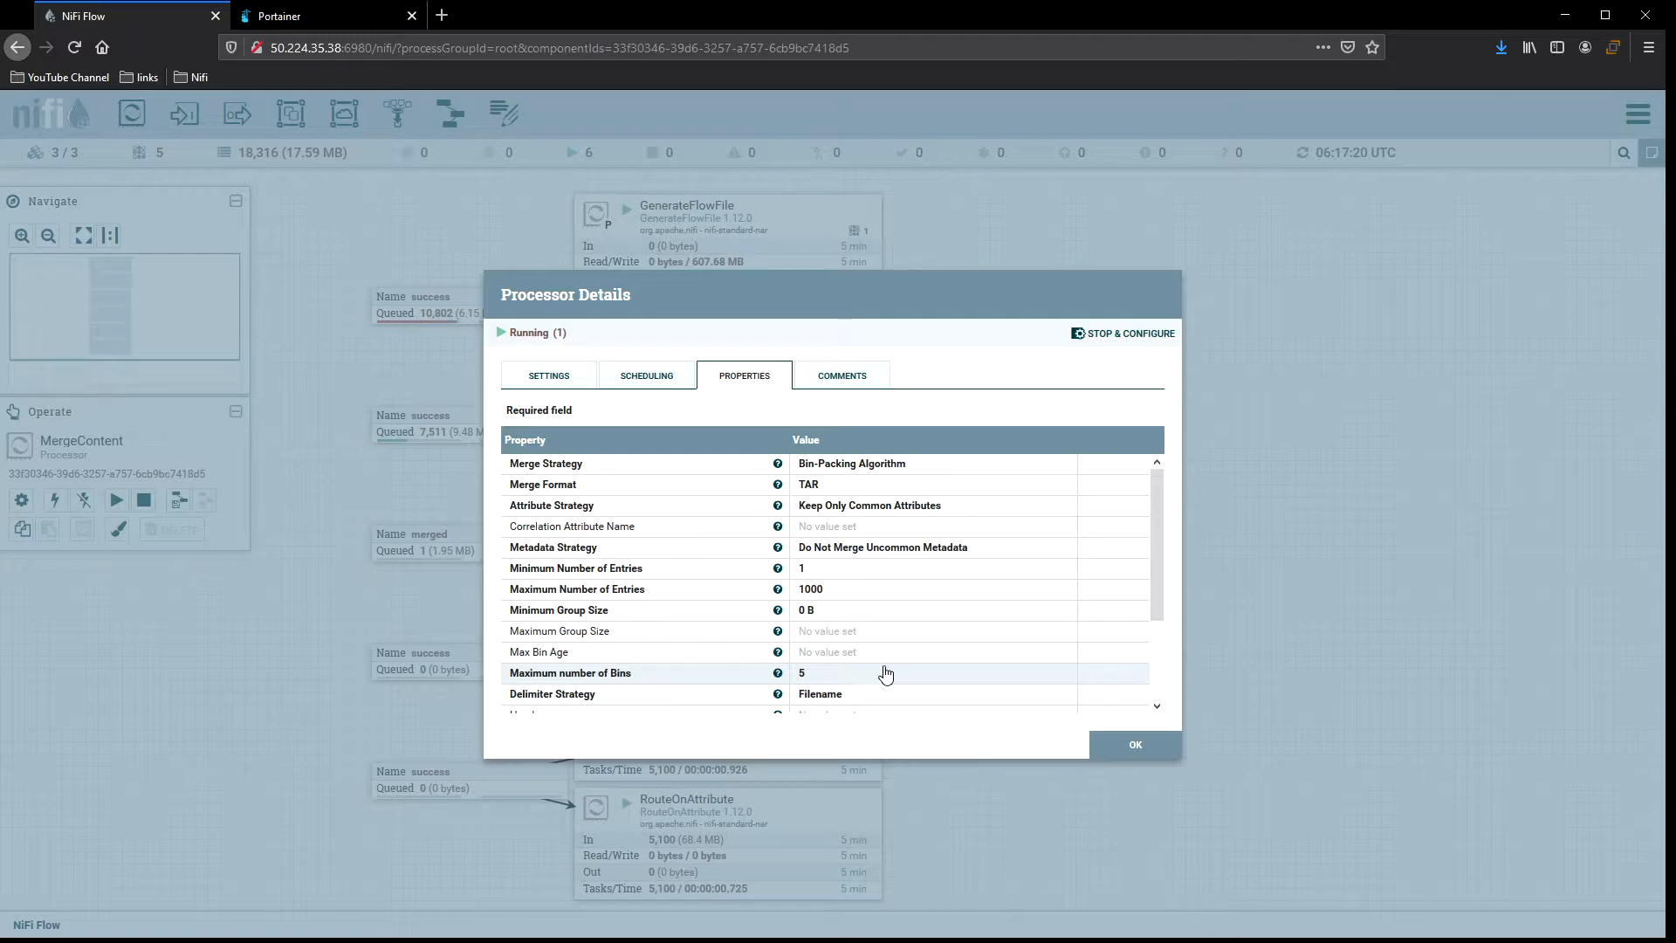
click(1124, 757)
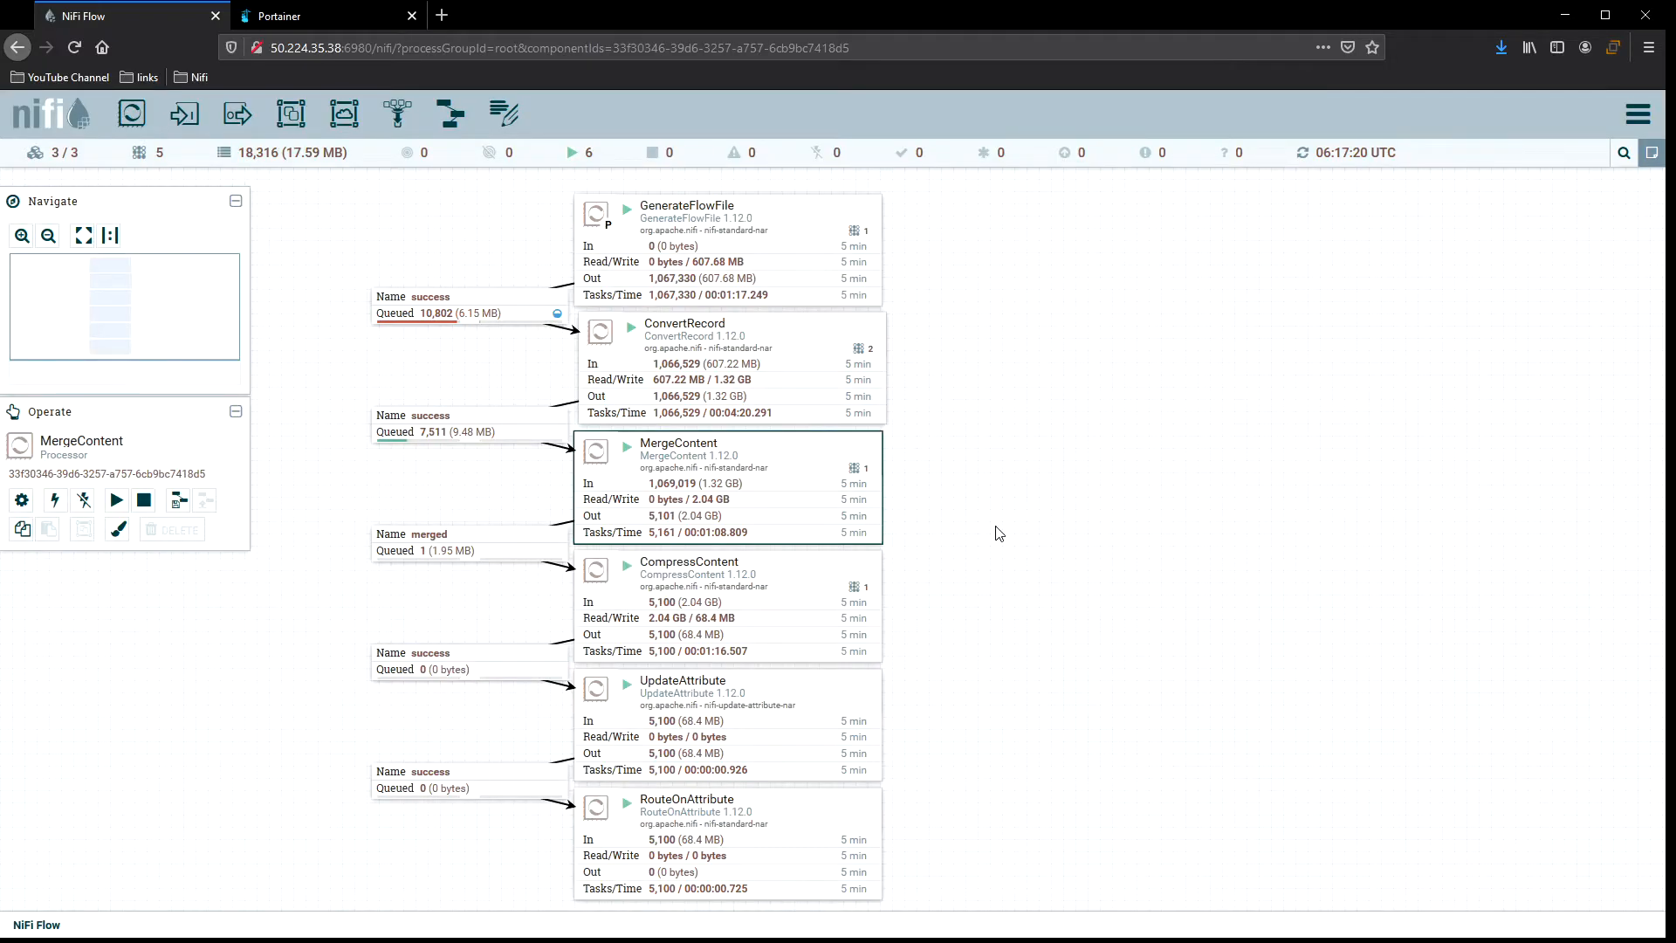
Refresh the canvas repeatedly to monitor the flow's queues and throughput.
right_click(952, 441)
click(991, 461)
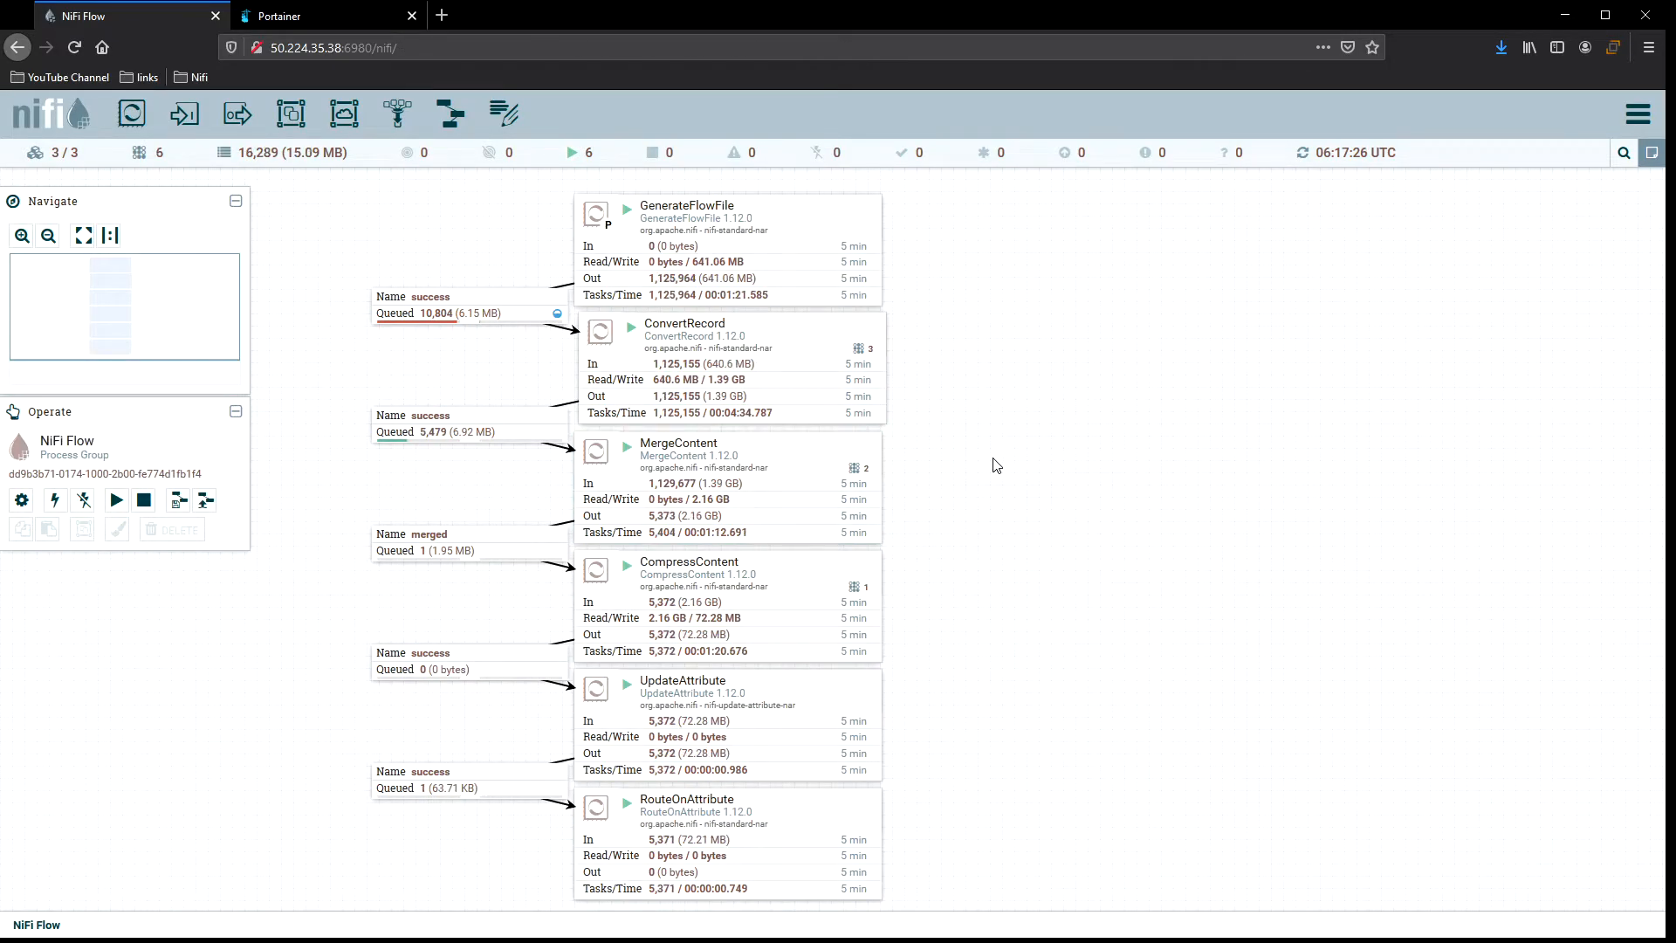
right_click(915, 344)
click(953, 347)
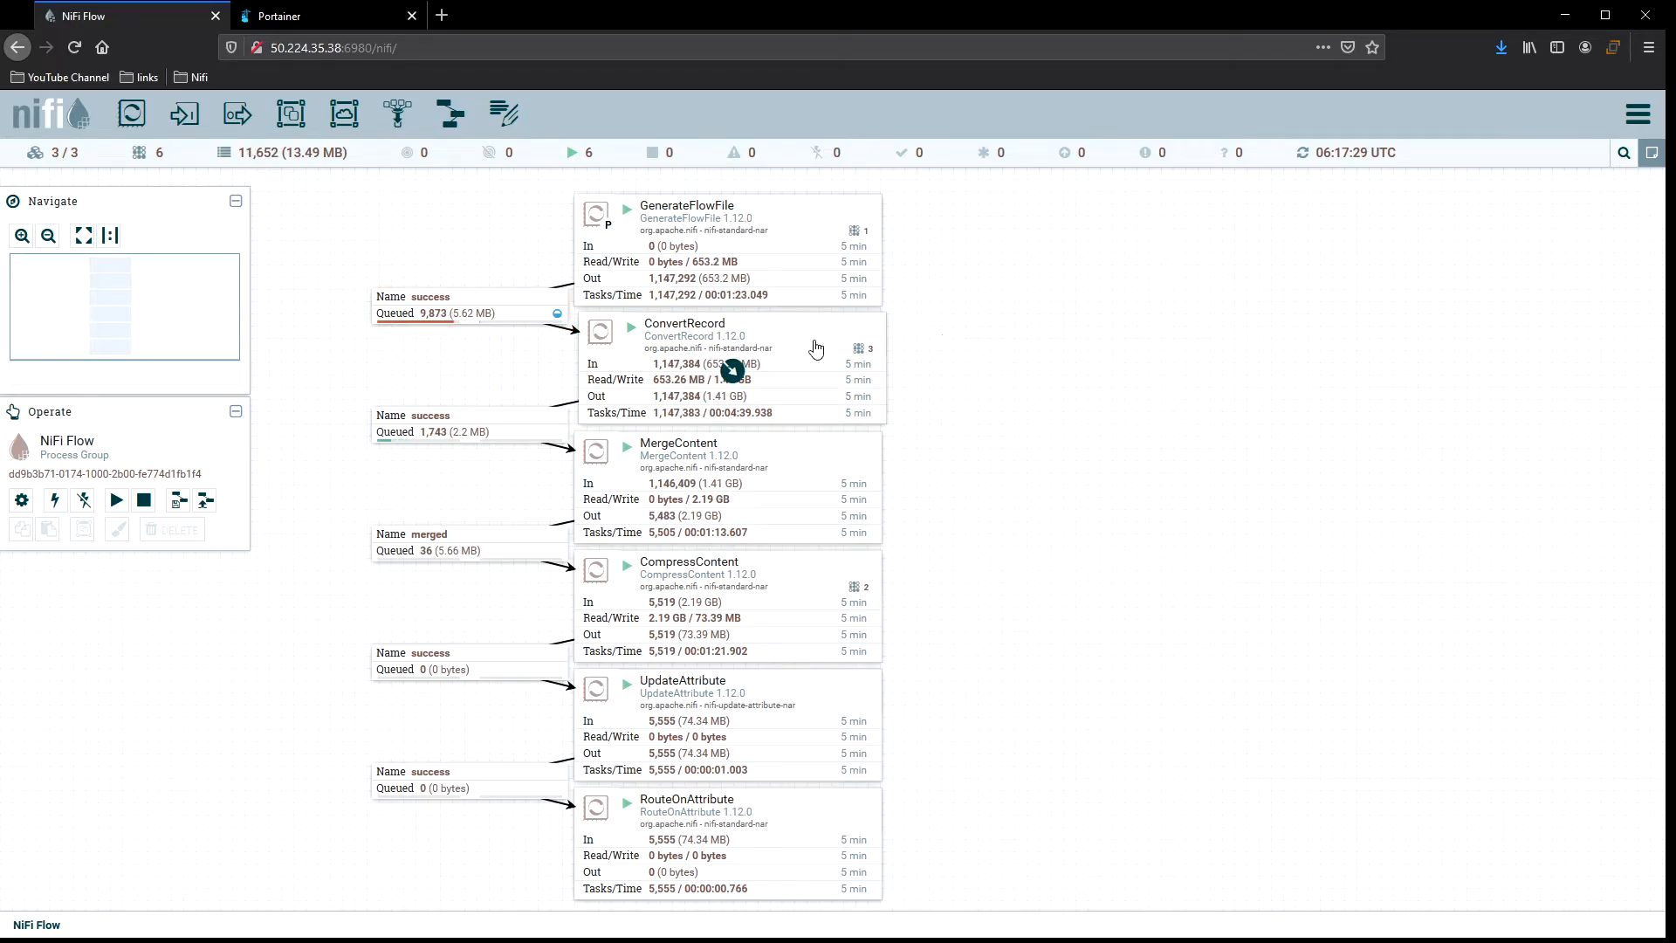
right_click(933, 290)
click(984, 304)
right_click(986, 305)
click(1013, 316)
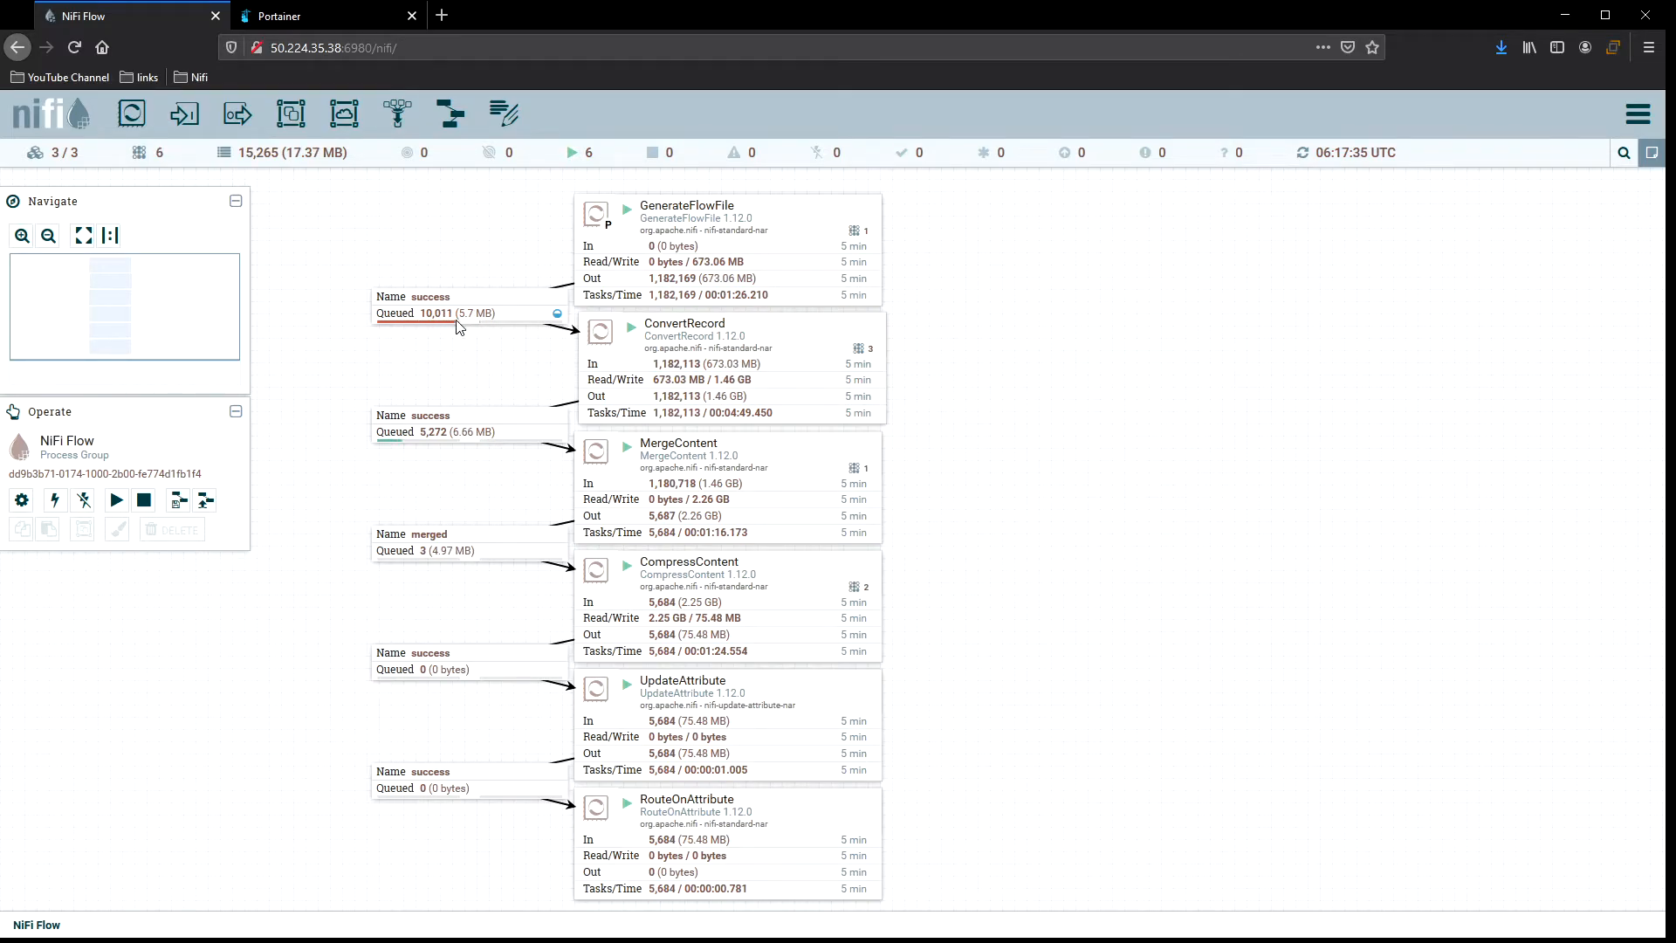
right_click(990, 307)
click(1040, 328)
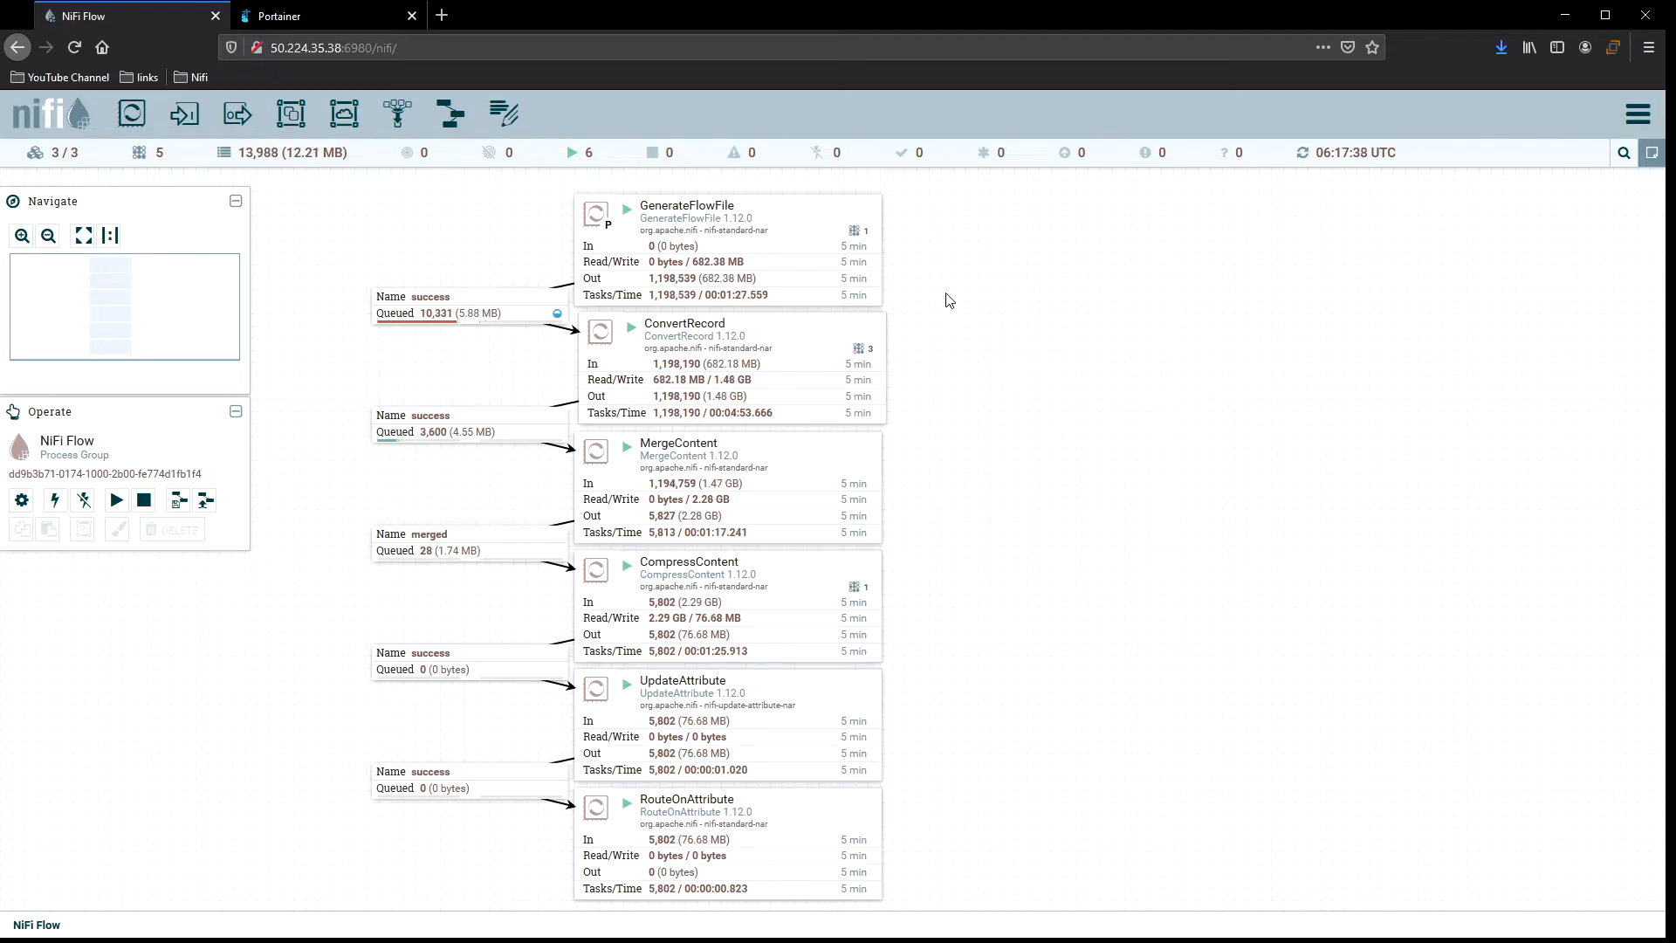
right_click(948, 297)
click(998, 307)
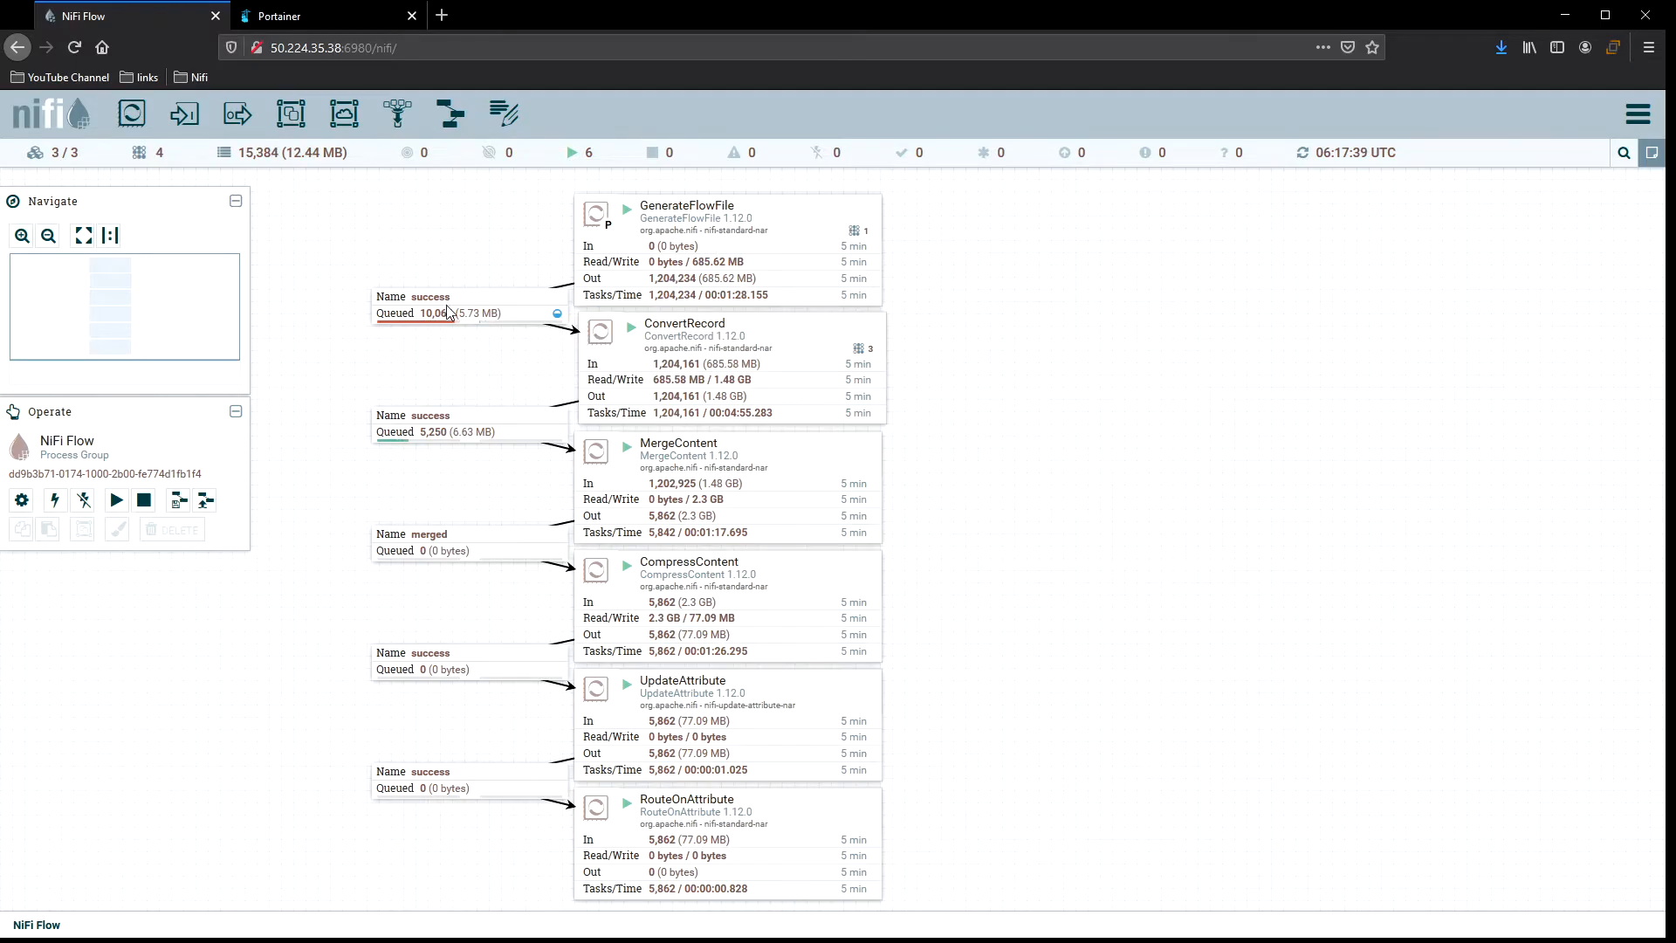
right_click(958, 266)
click(1000, 281)
right_click(961, 300)
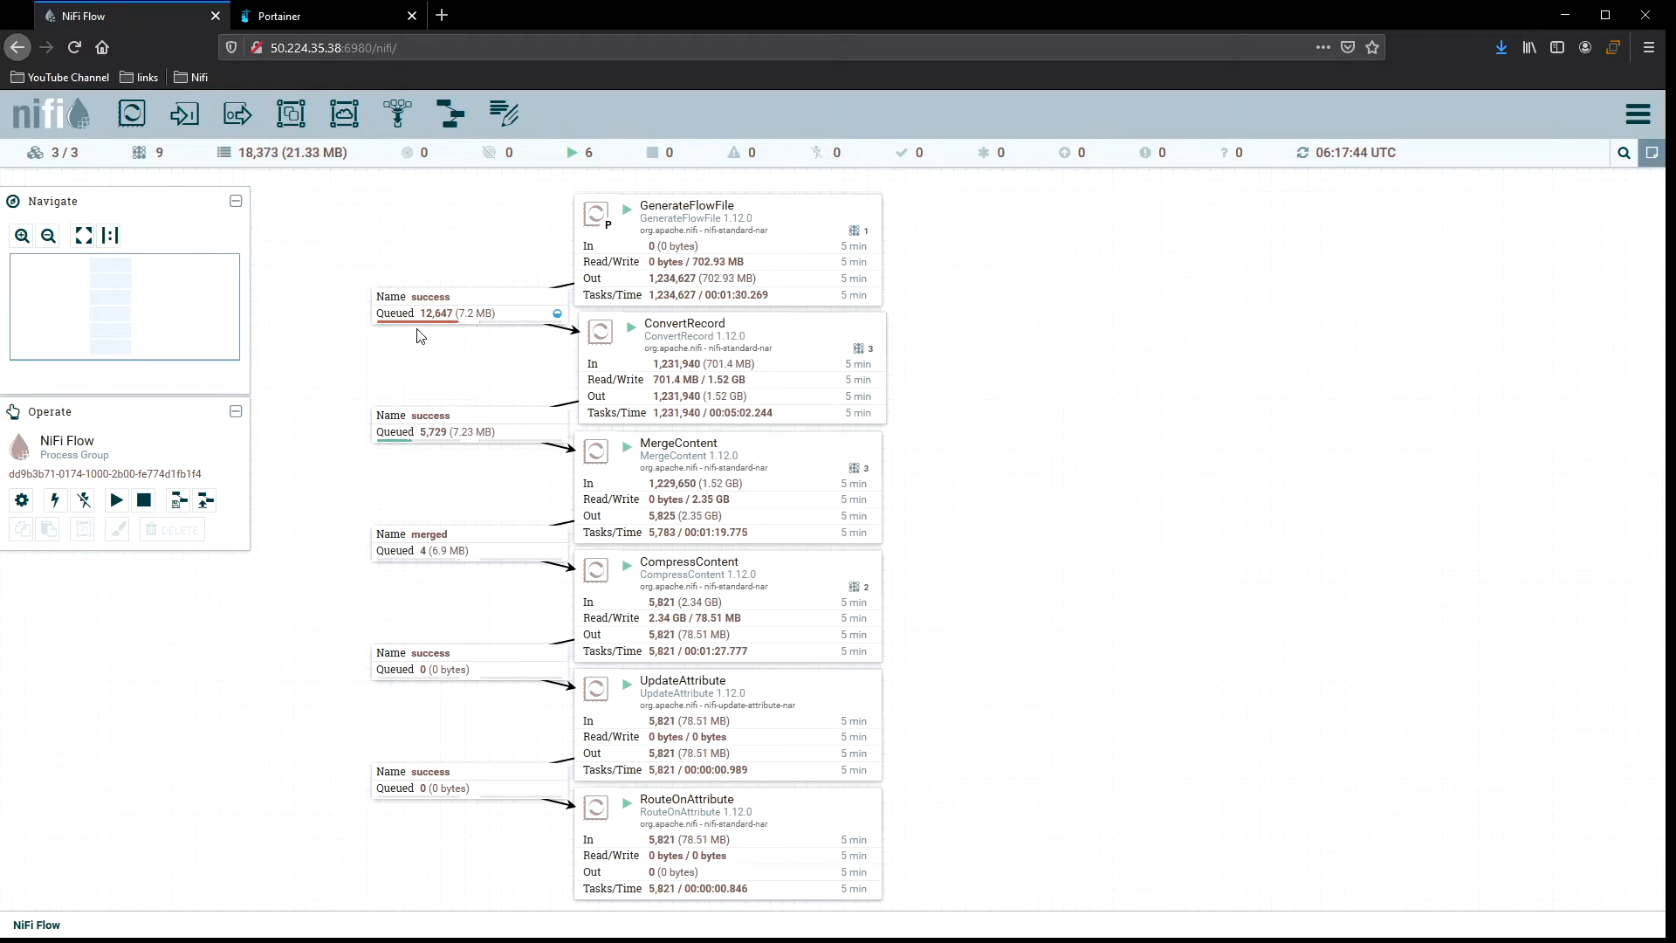
Open GenerateFlowFile's status history, show only the per-node lines without the cluster aggregate, and close it.
right_click(783, 230)
click(856, 310)
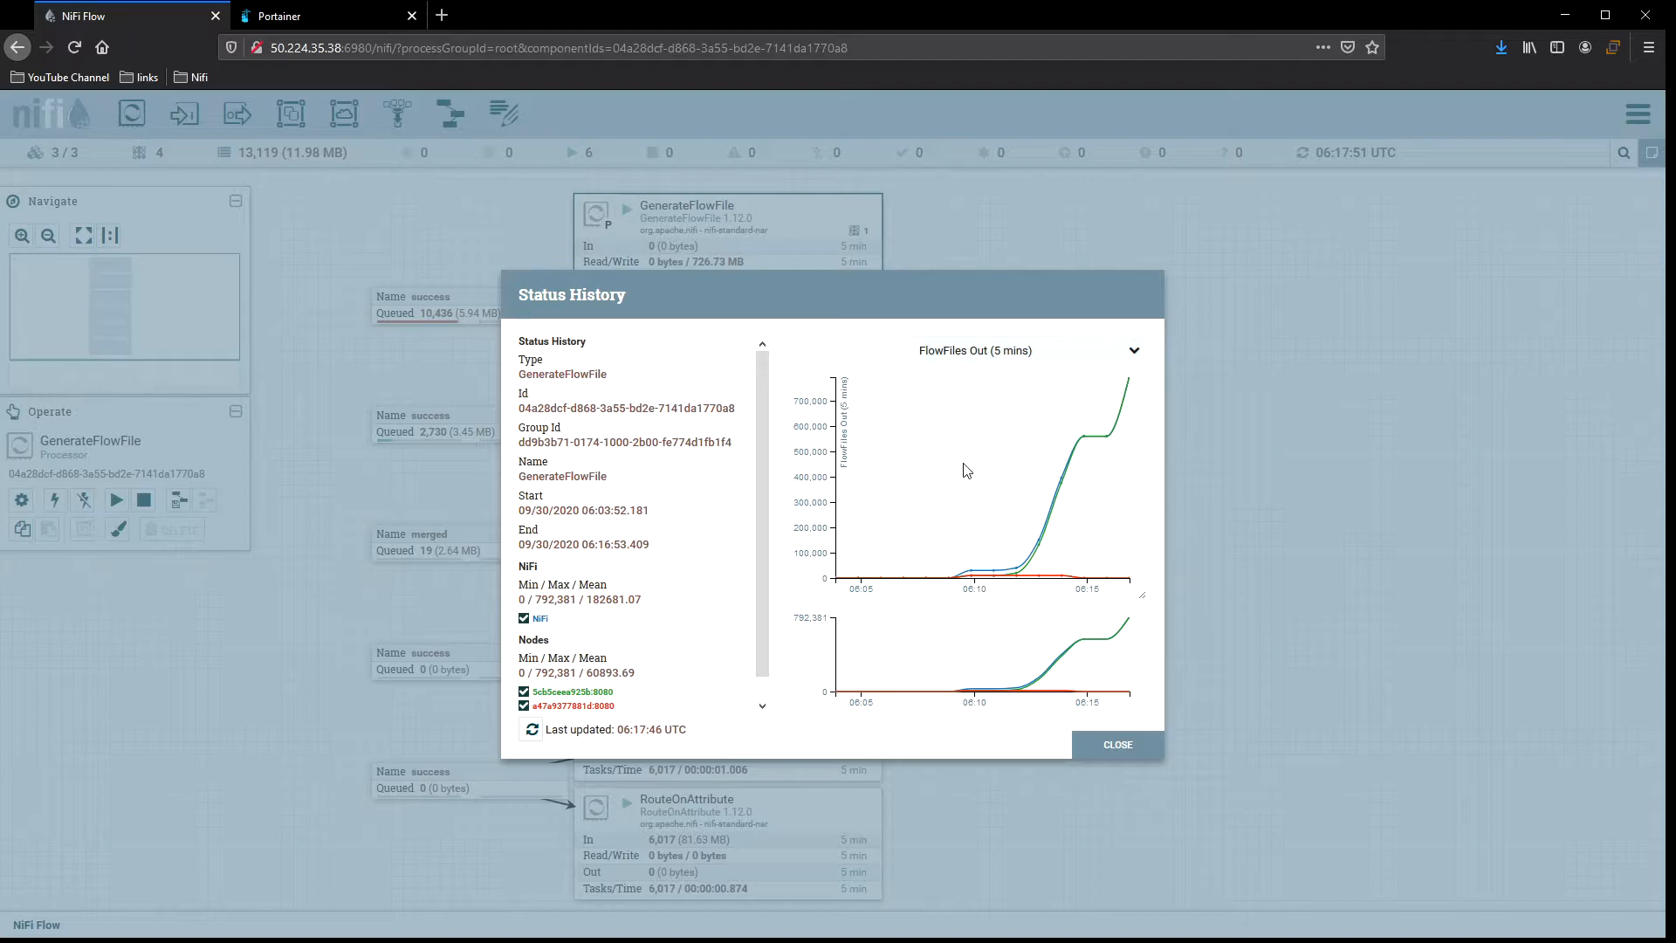
click(524, 619)
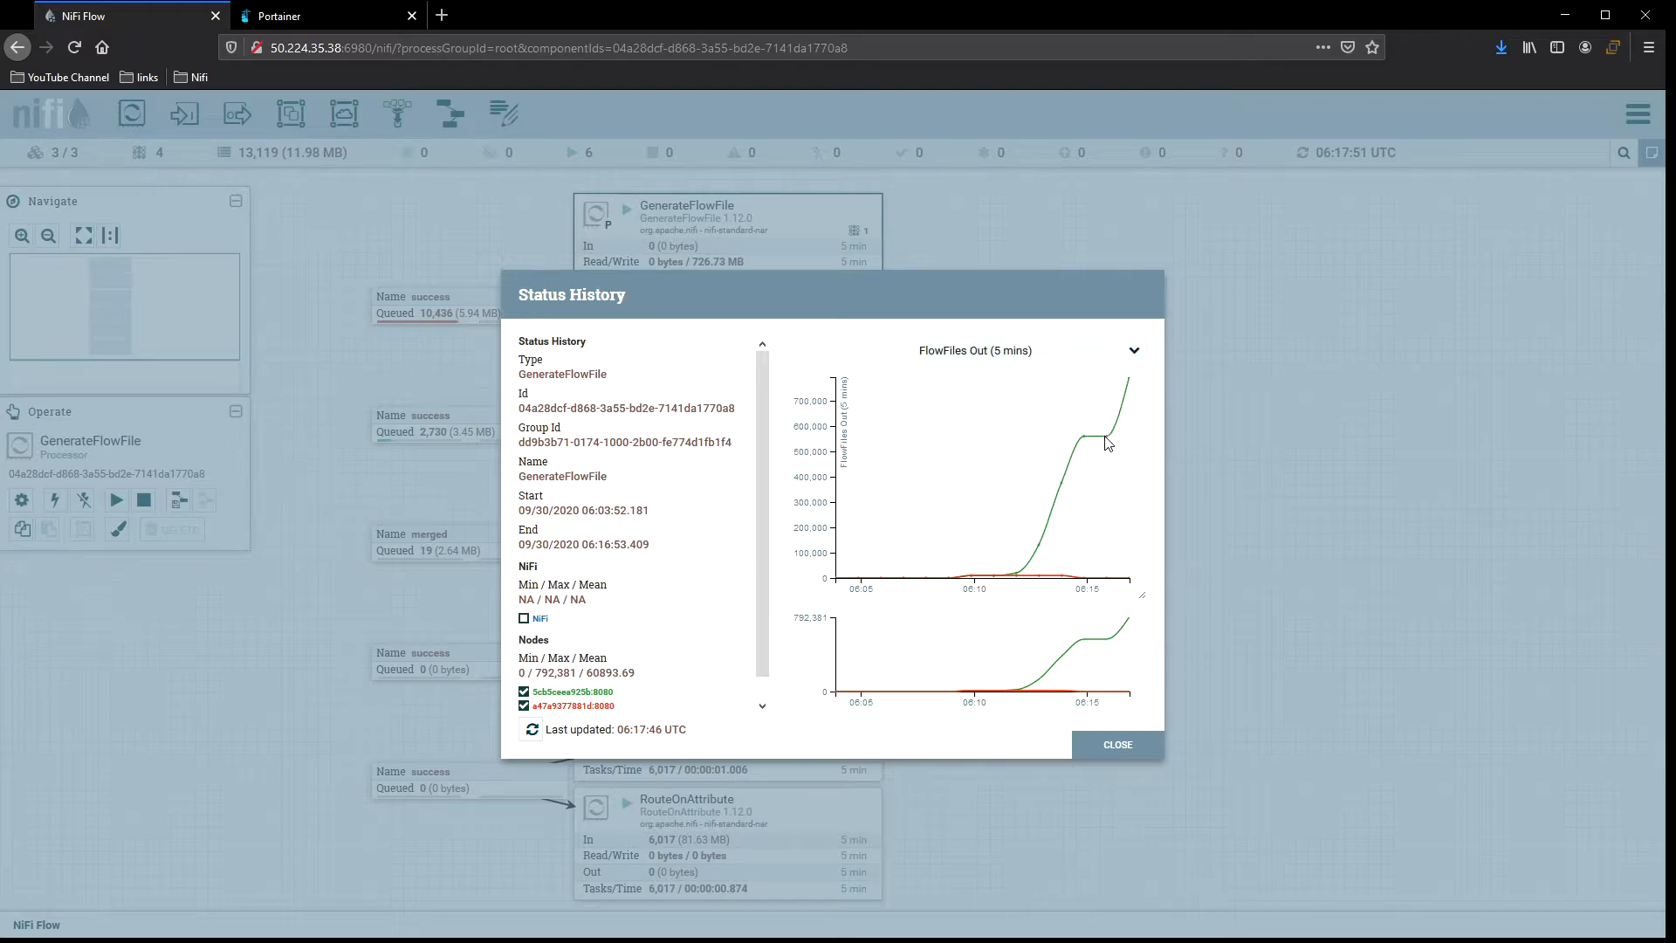
click(1133, 748)
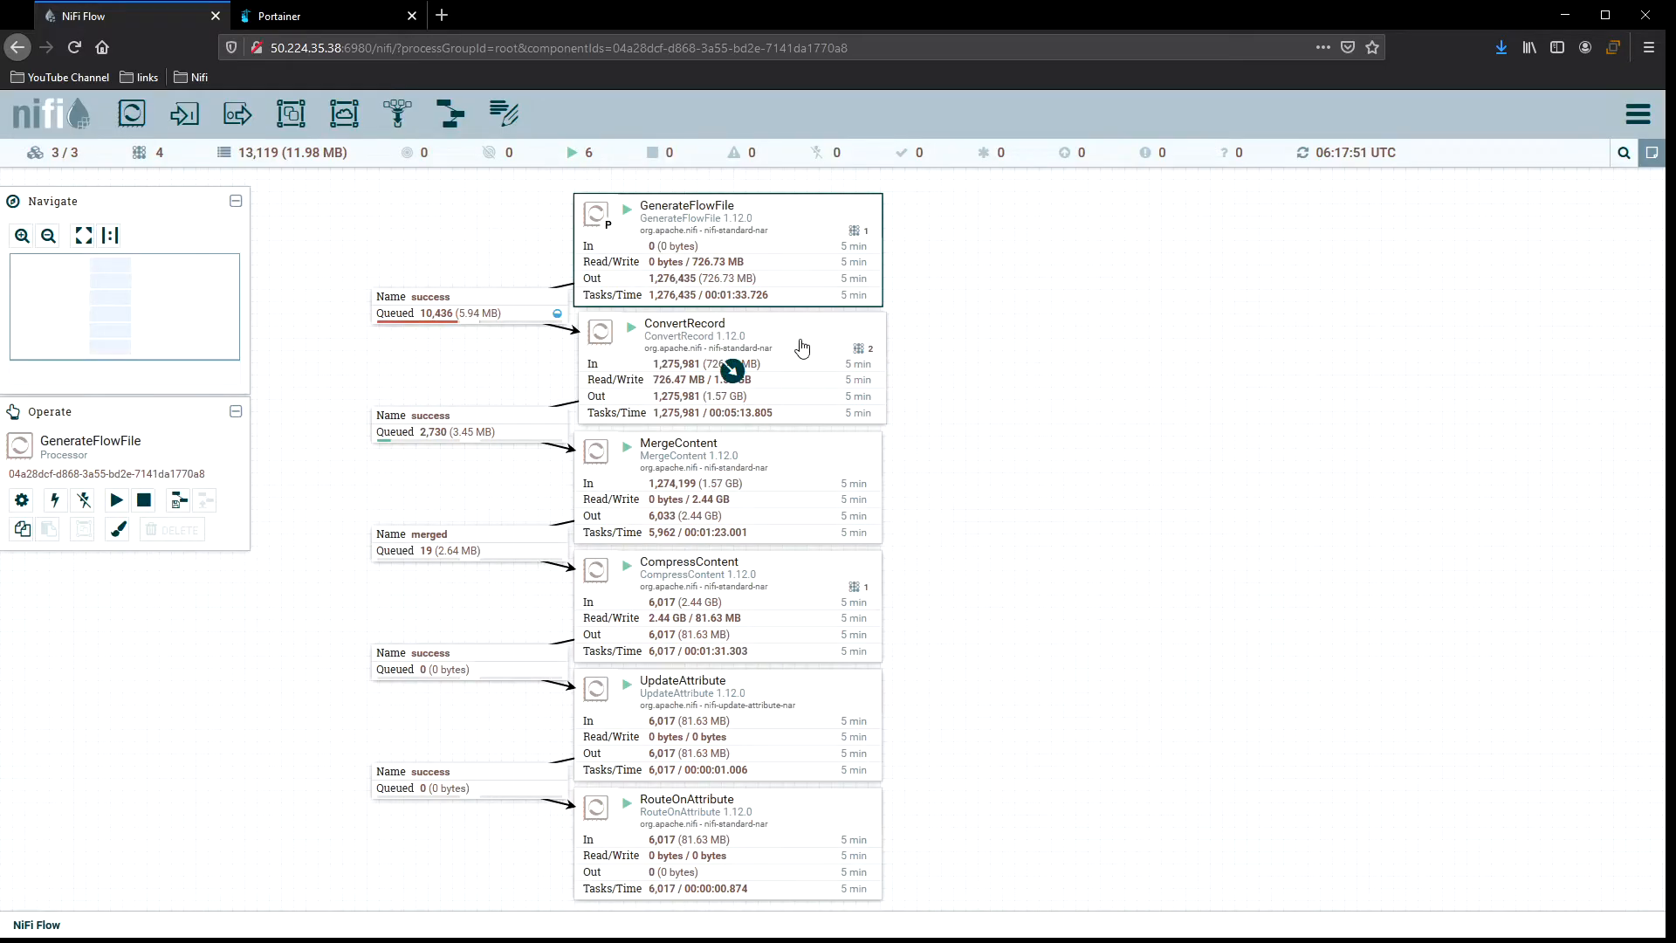
Open ConvertRecord's status history, hide the cluster aggregate, zoom into the per-node chart, and close it.
right_click(803, 343)
click(893, 430)
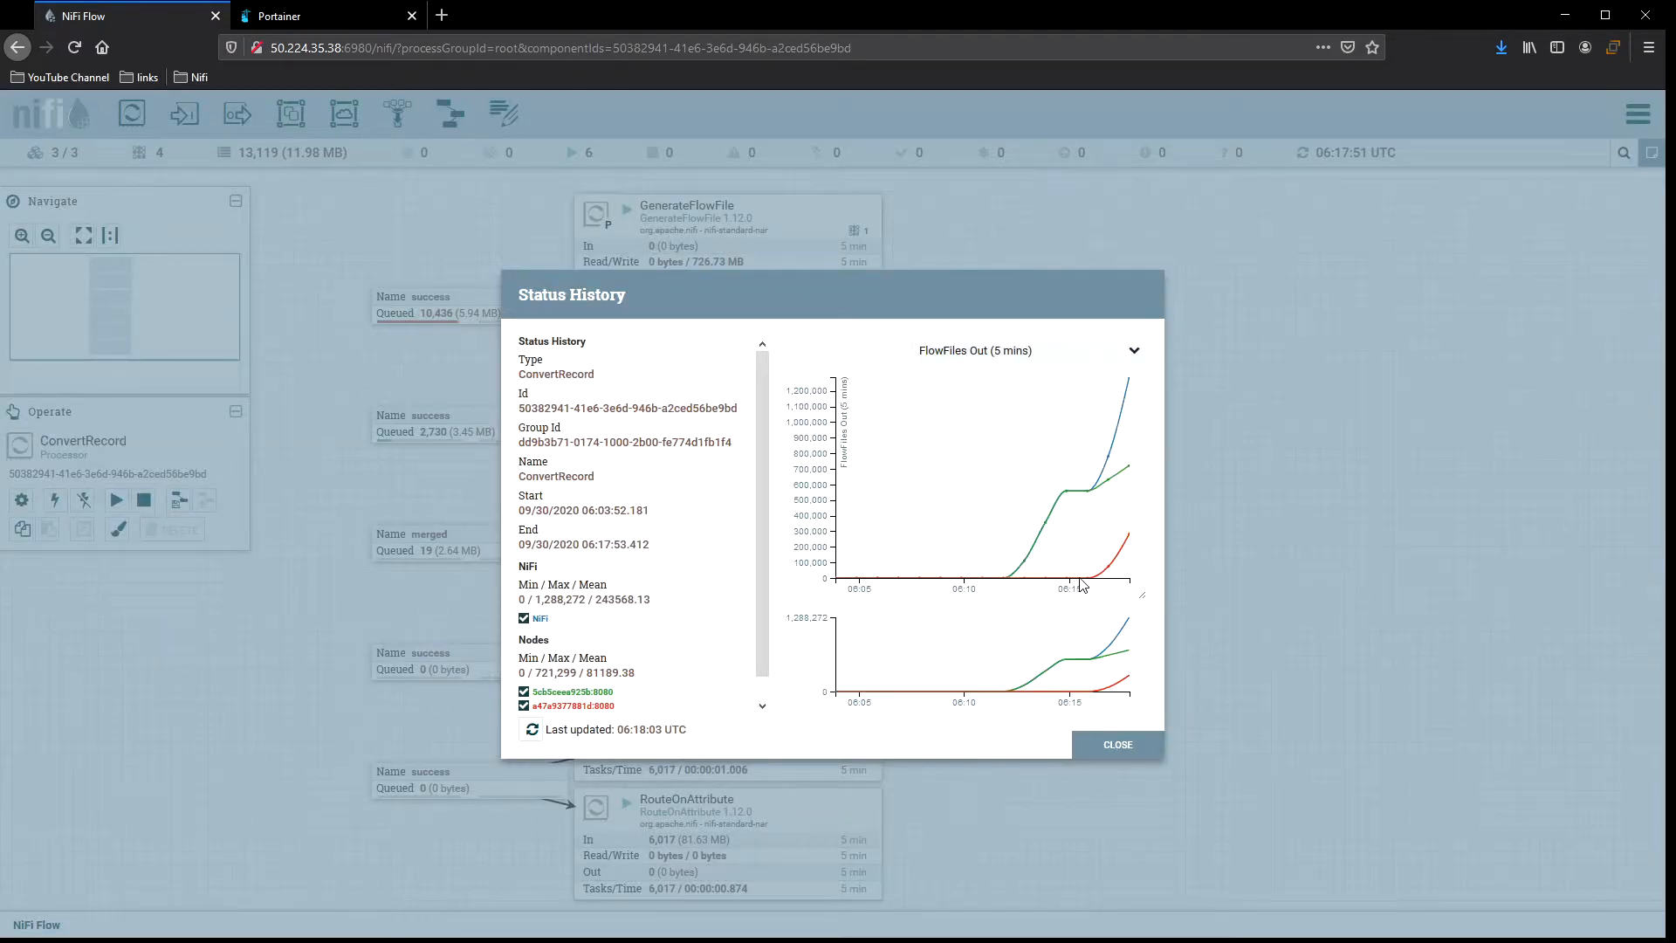
click(524, 618)
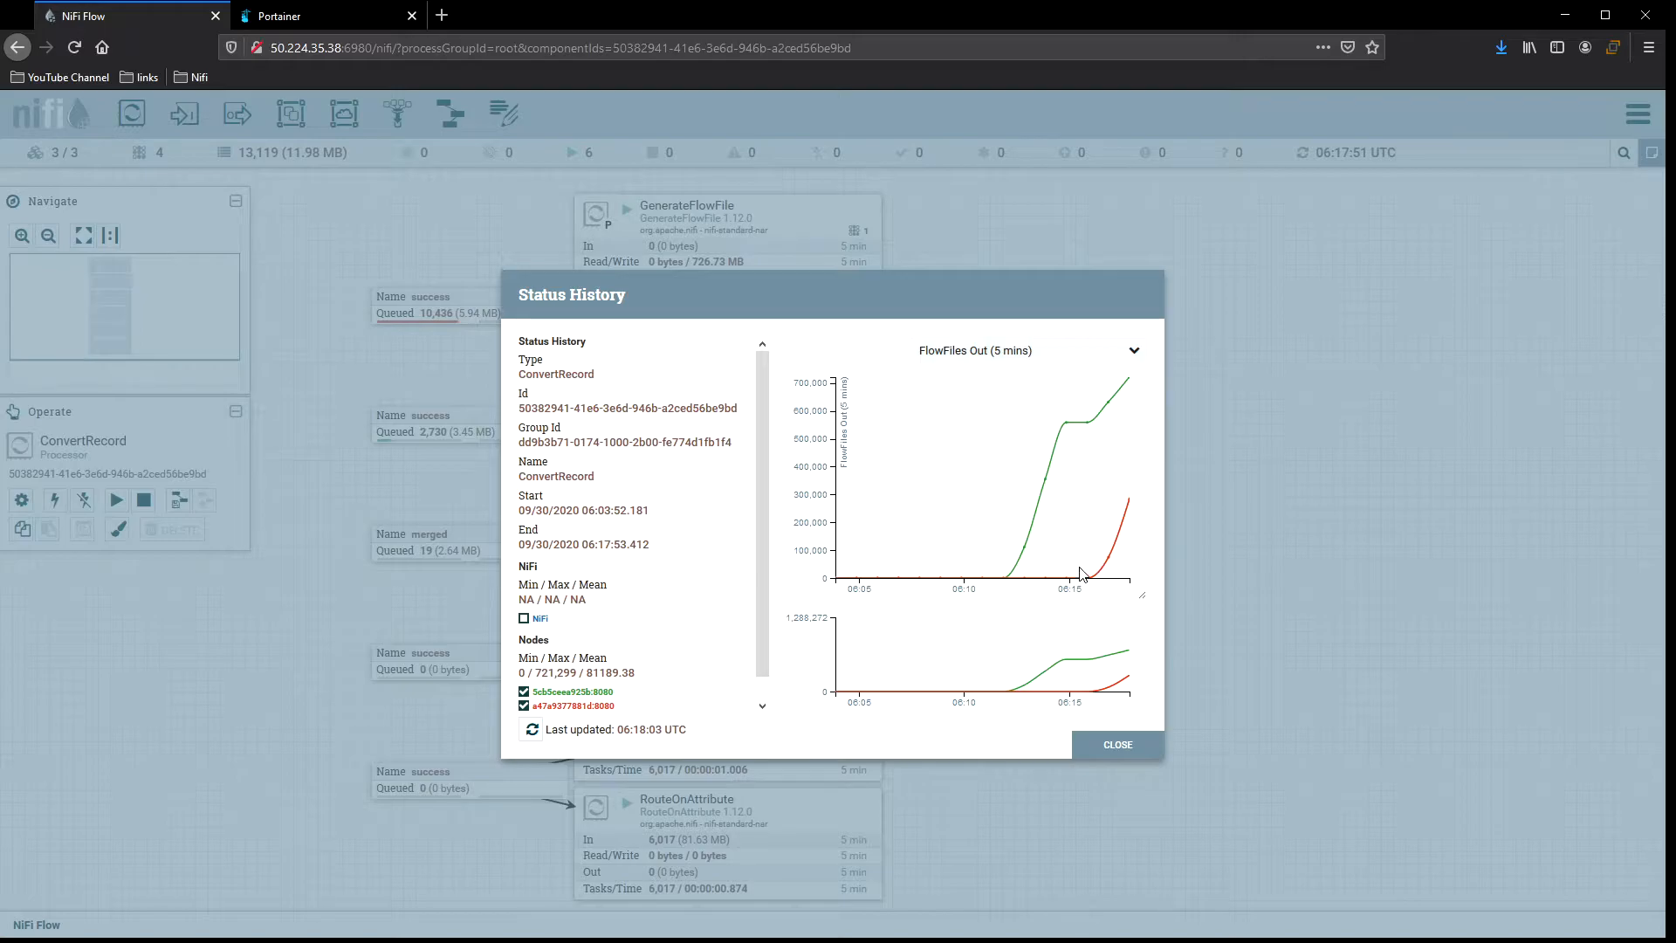
scroll(663, 655, down, 1)
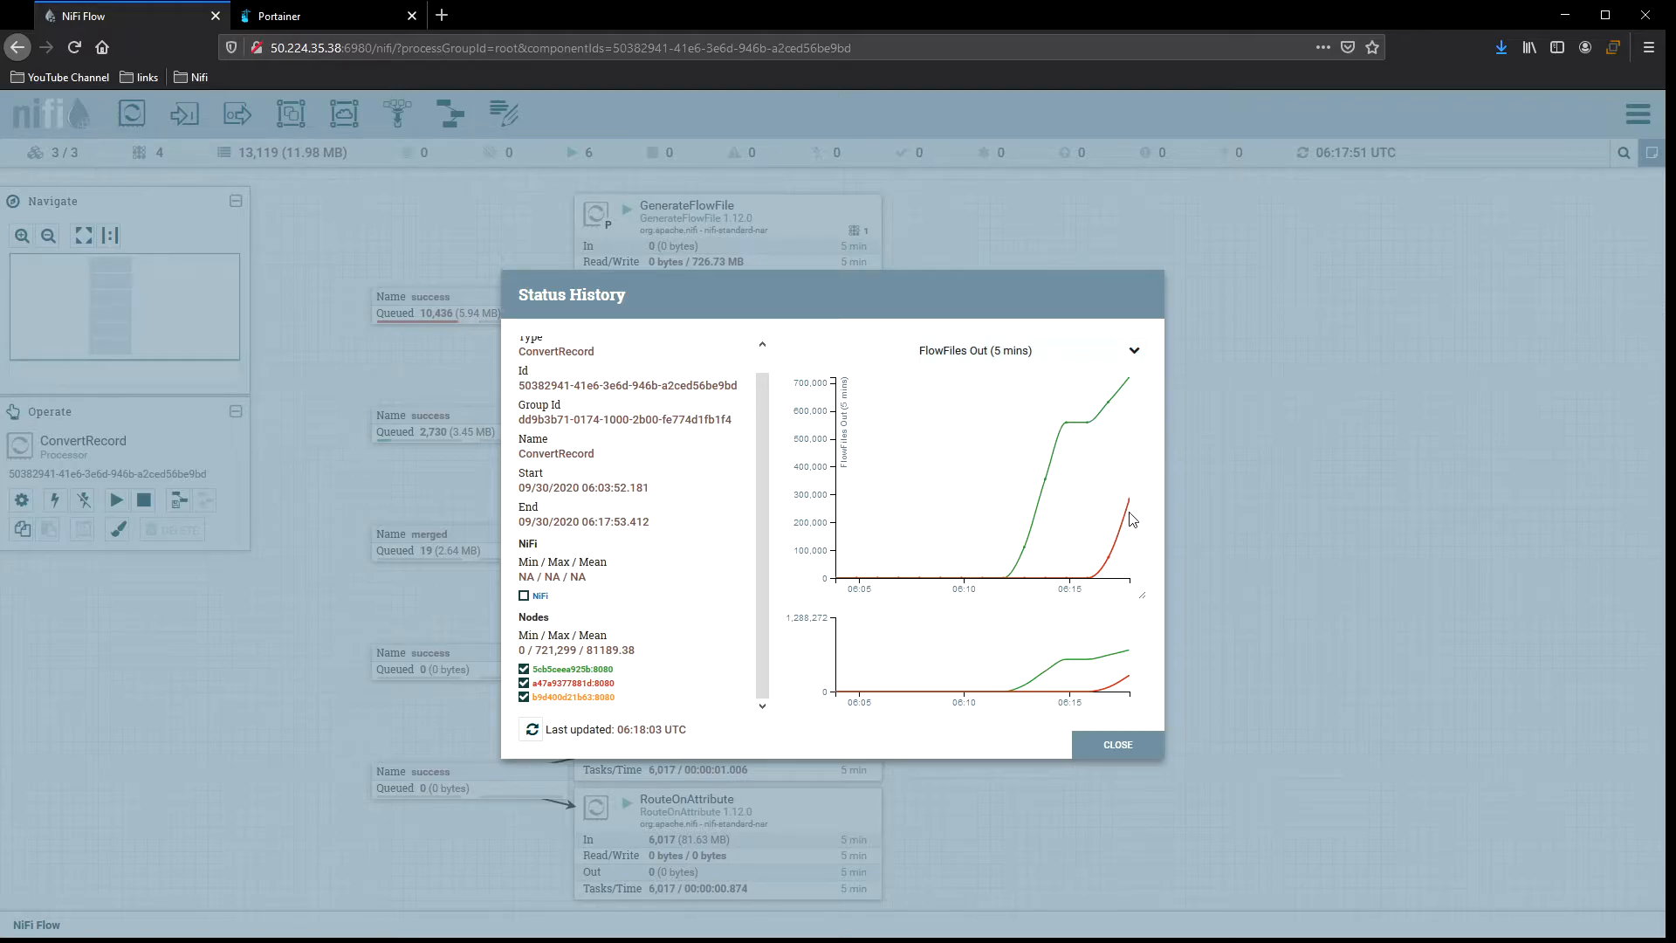
drag(1038, 657, 1180, 714)
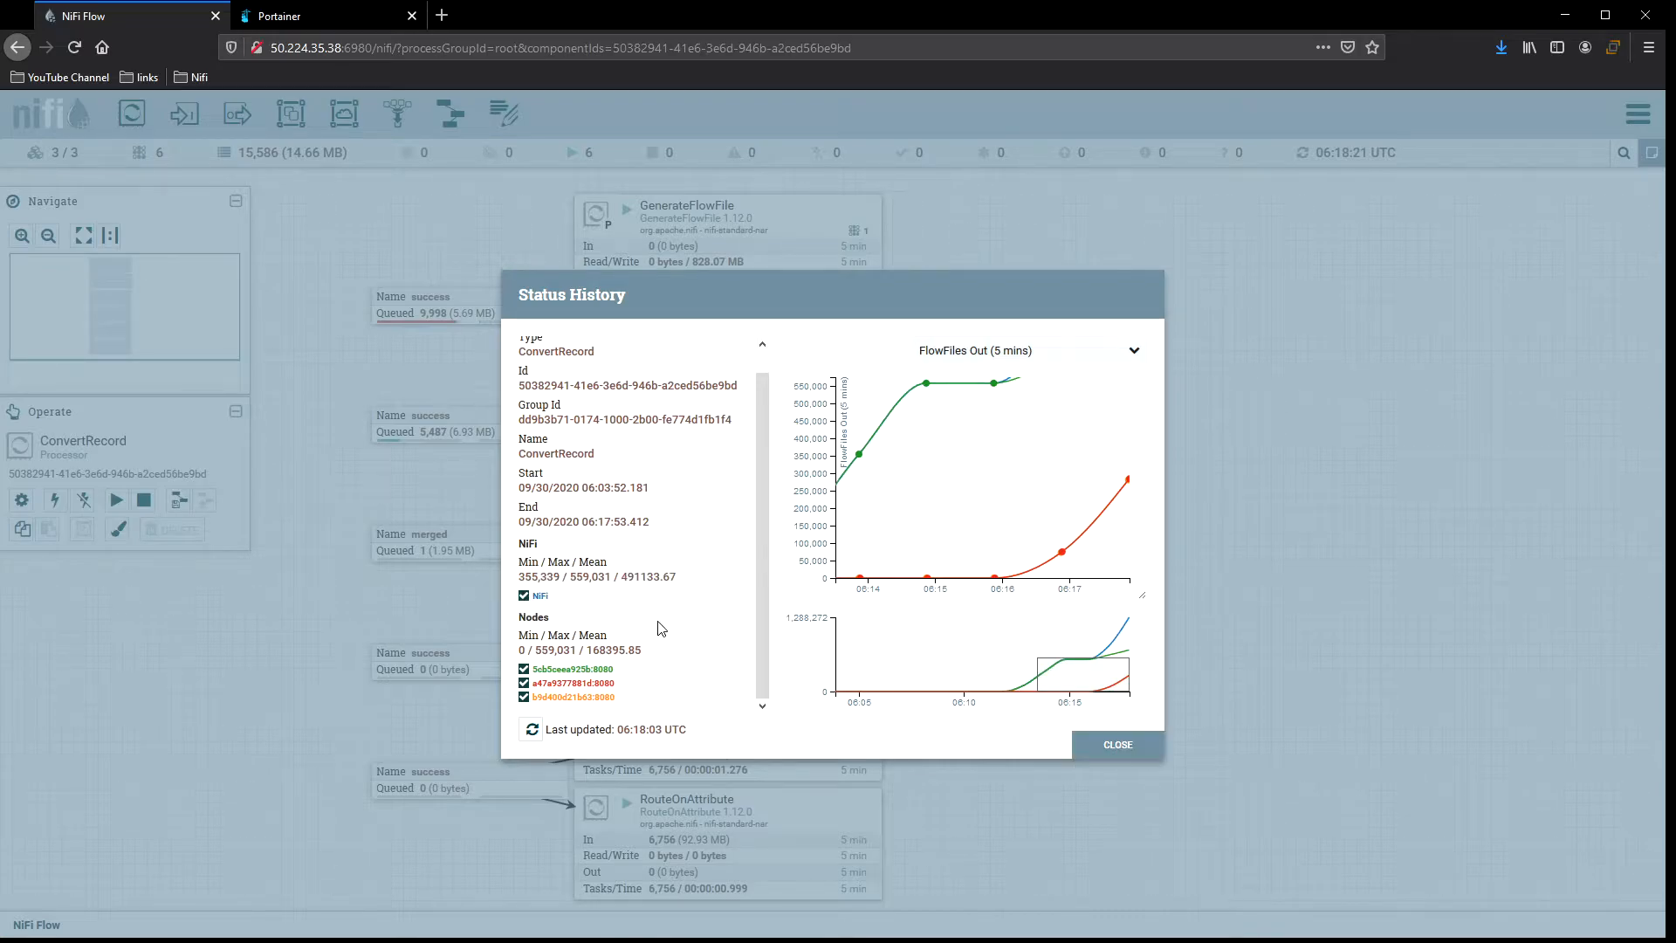
click(1116, 745)
Refresh the canvas repeatedly to monitor the flow's queues and throughput across the cluster.
right_click(926, 345)
click(947, 349)
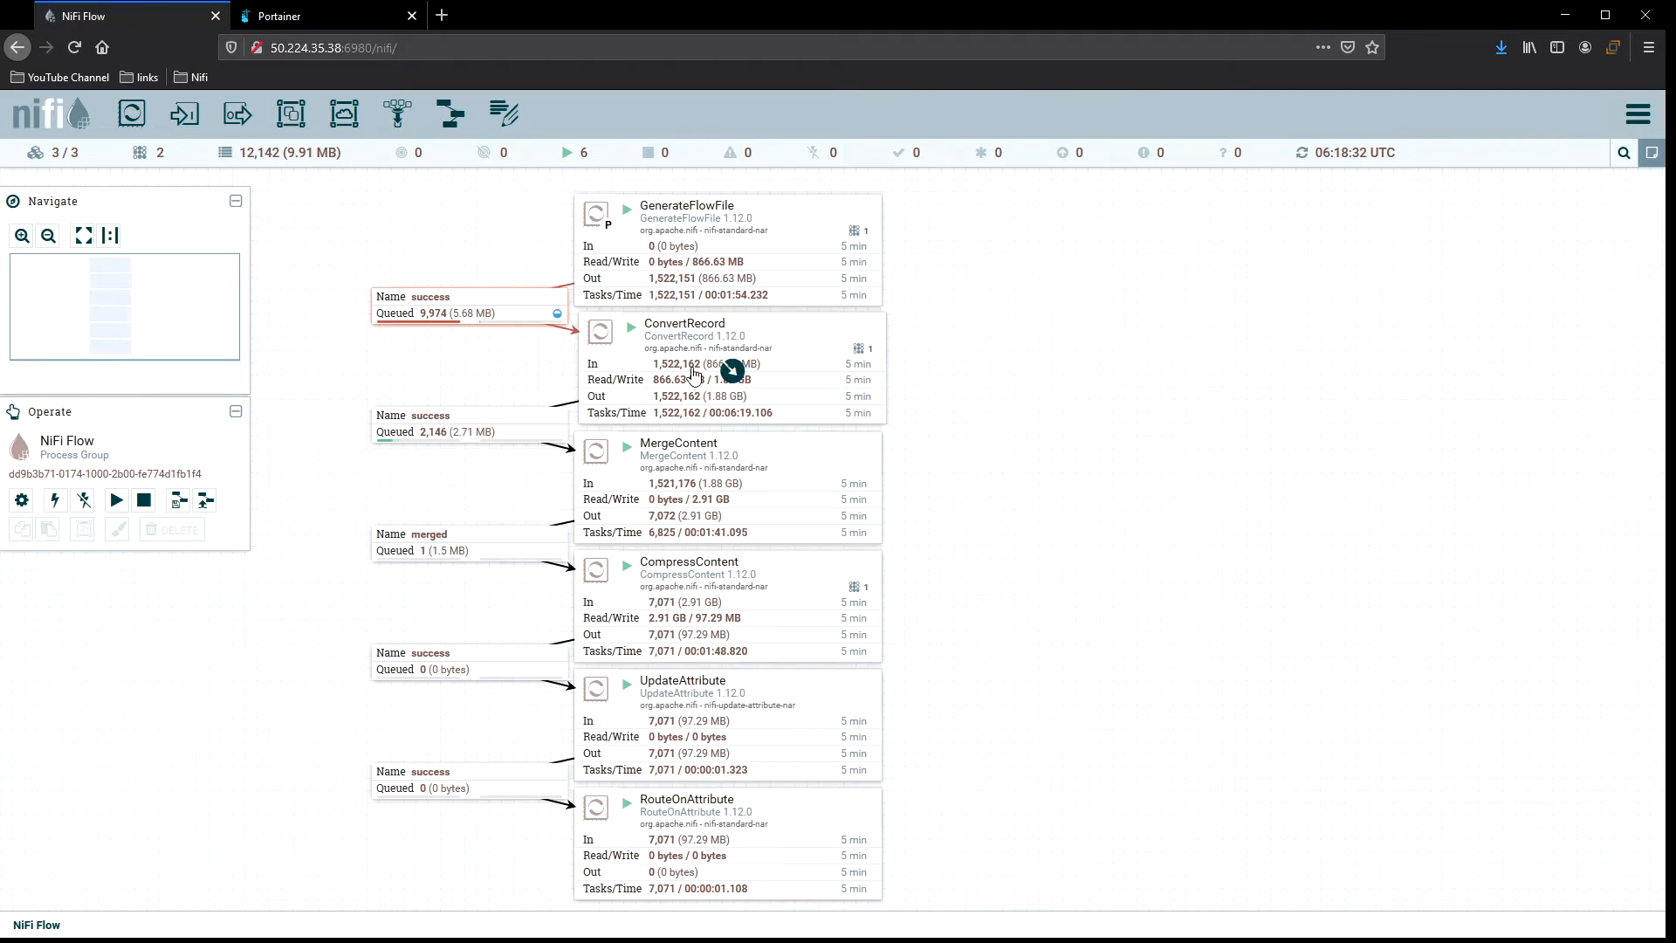
right_click(948, 339)
click(960, 348)
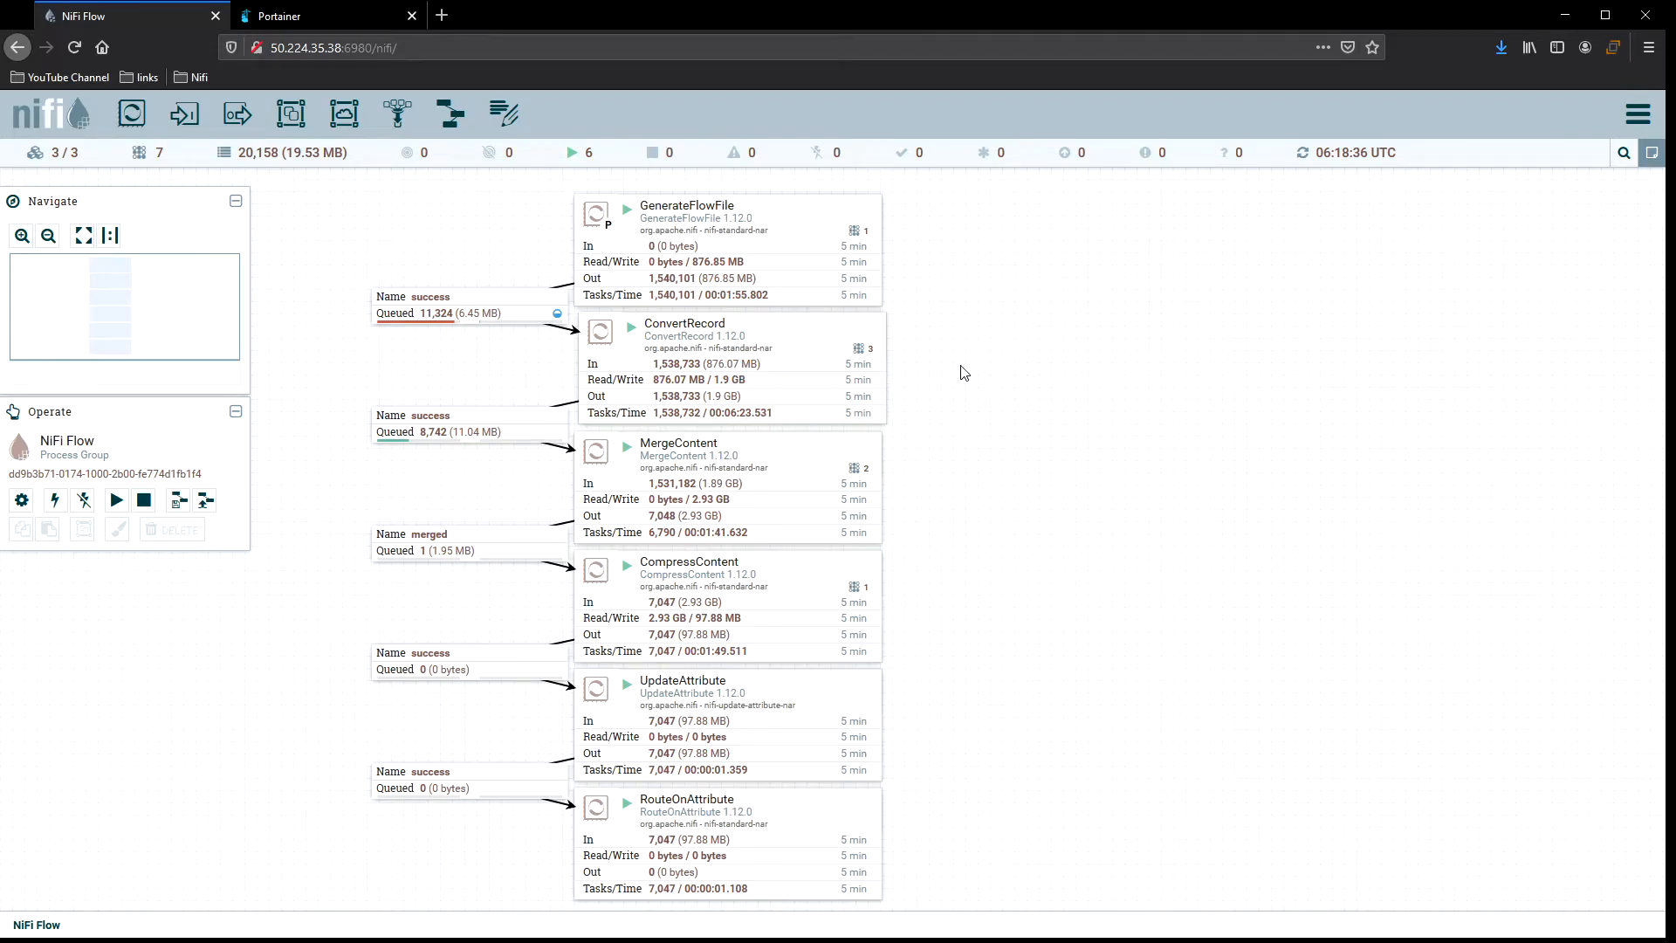
right_click(802, 339)
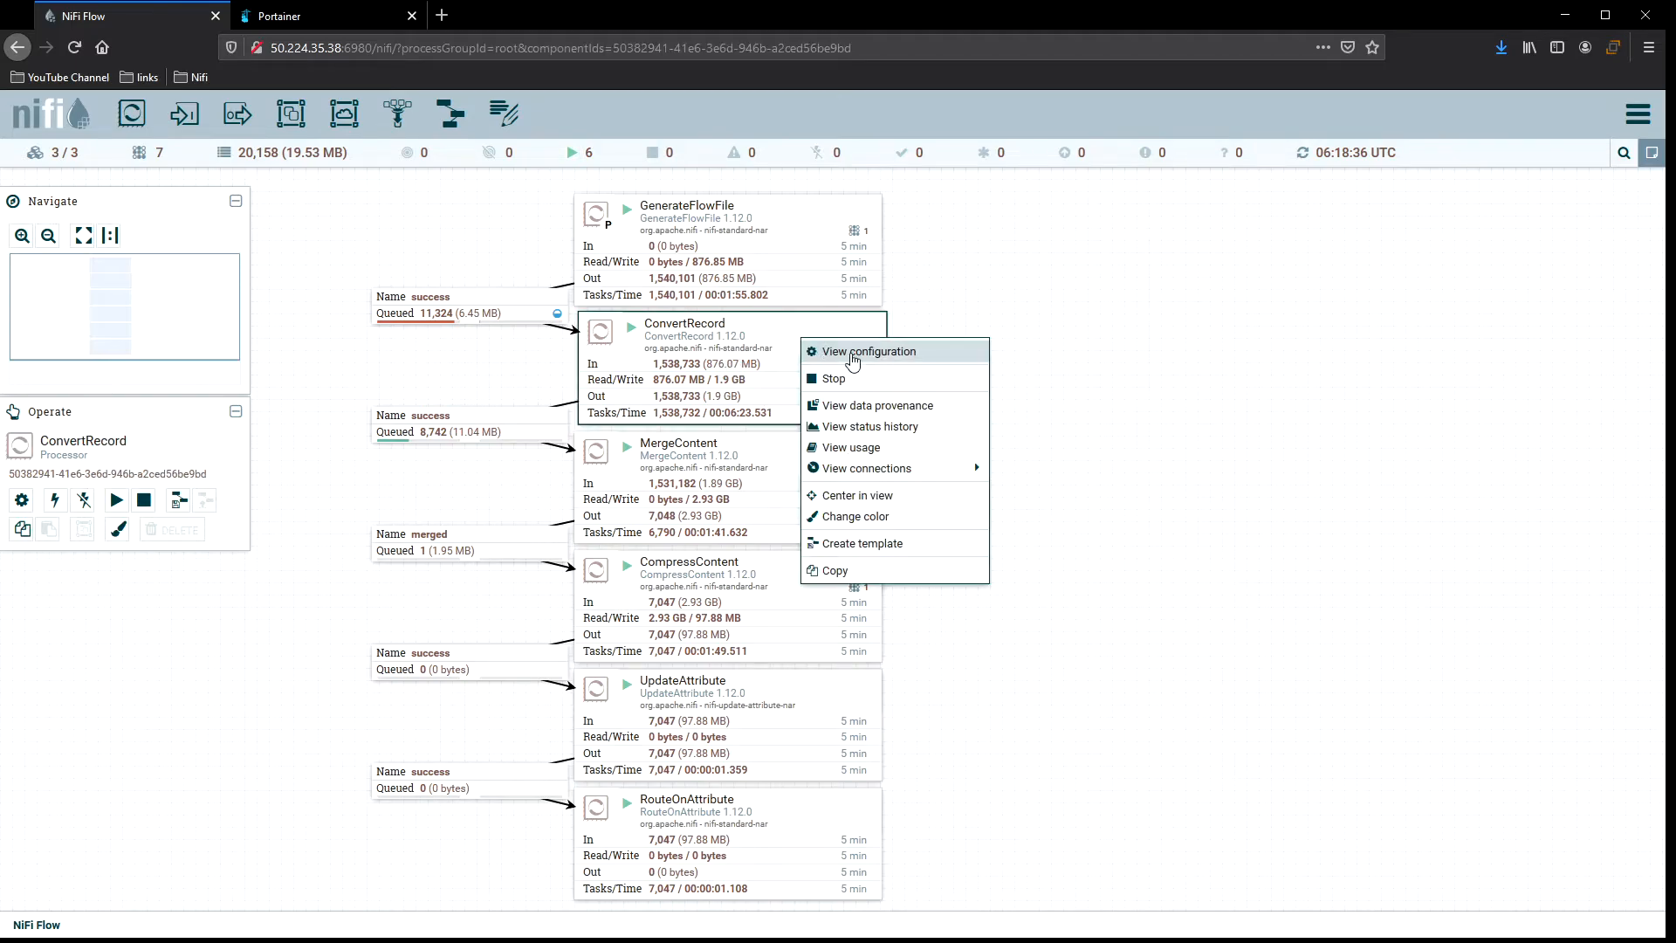
click(1004, 362)
right_click(934, 335)
click(978, 346)
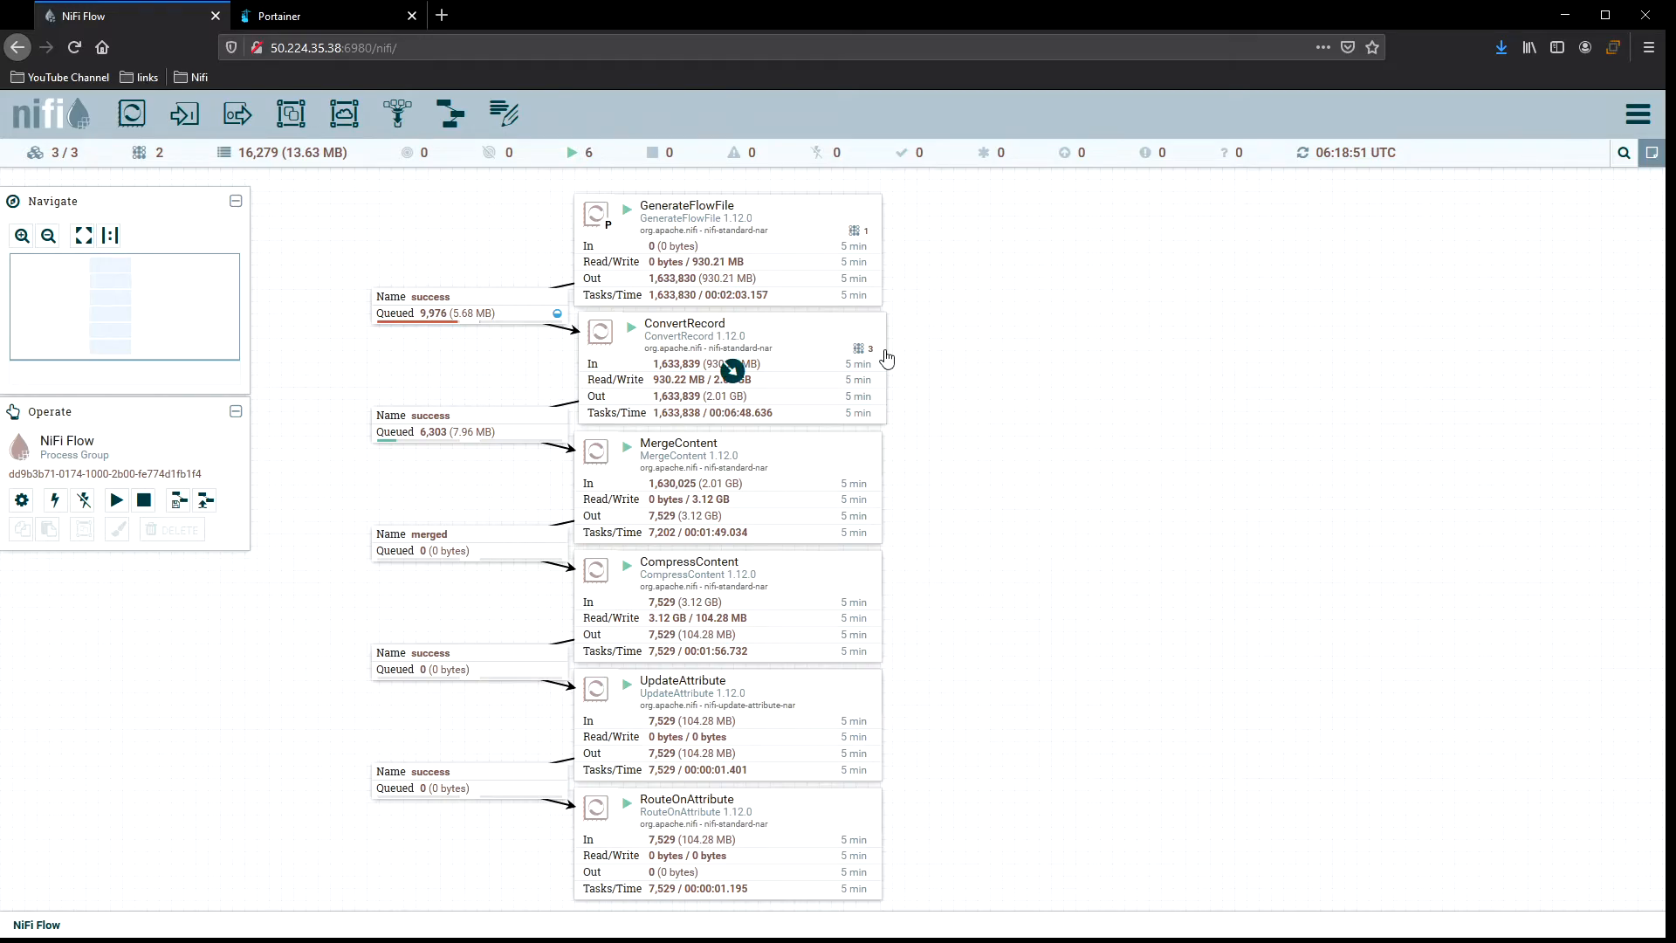
right_click(913, 331)
click(928, 343)
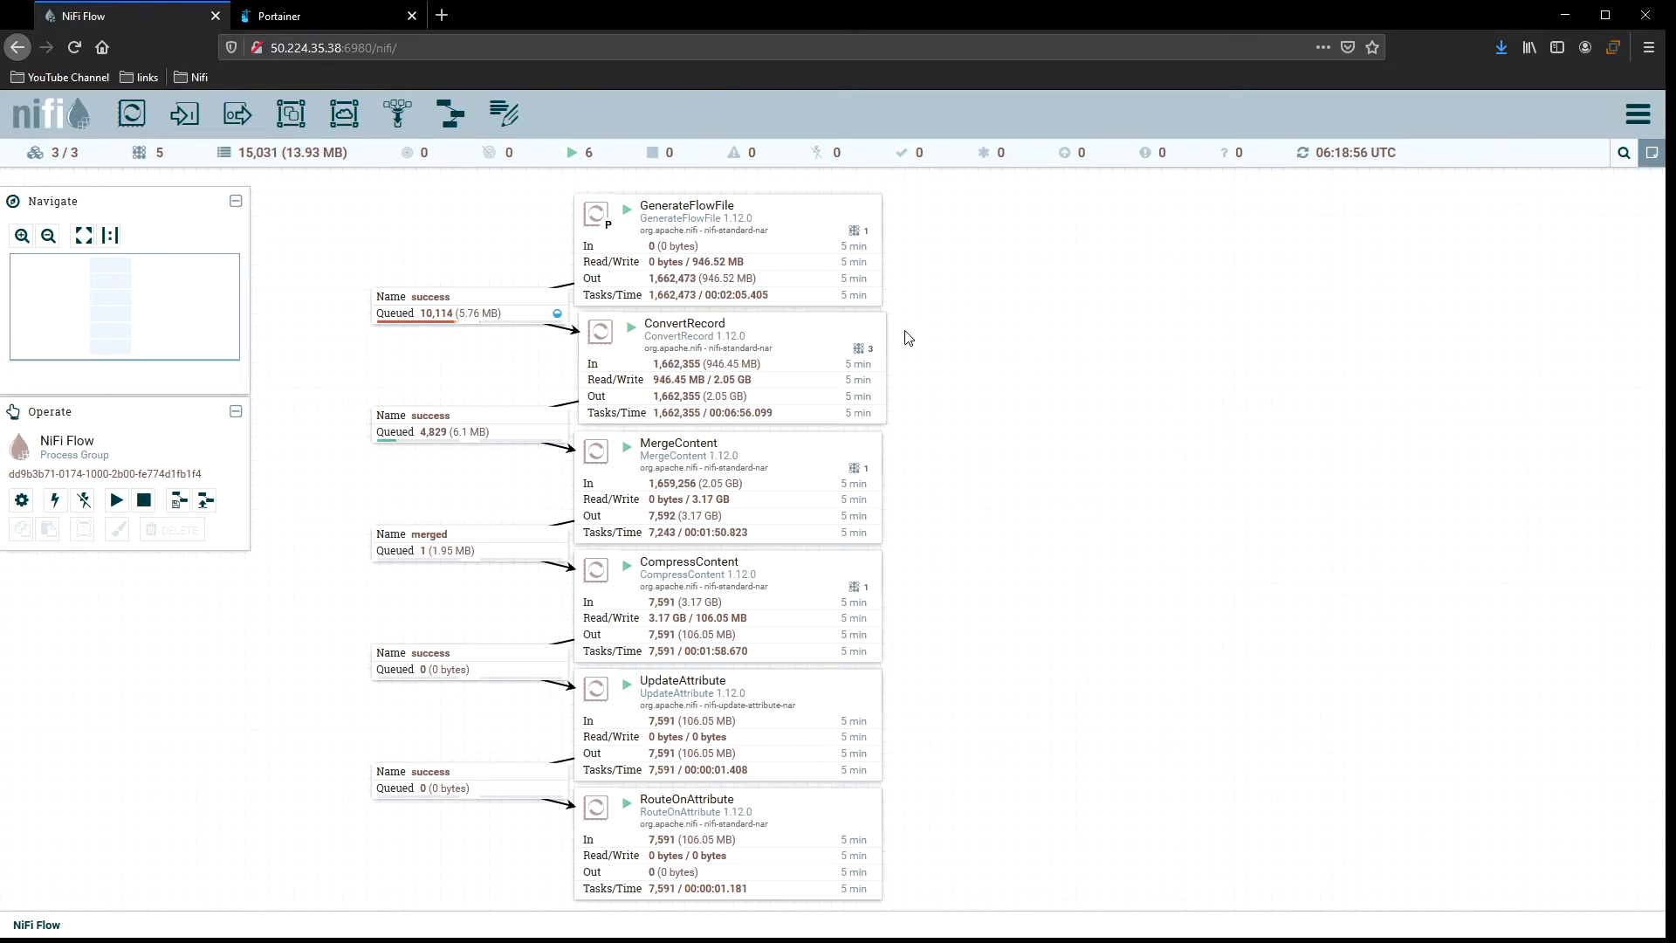
right_click(933, 332)
click(960, 342)
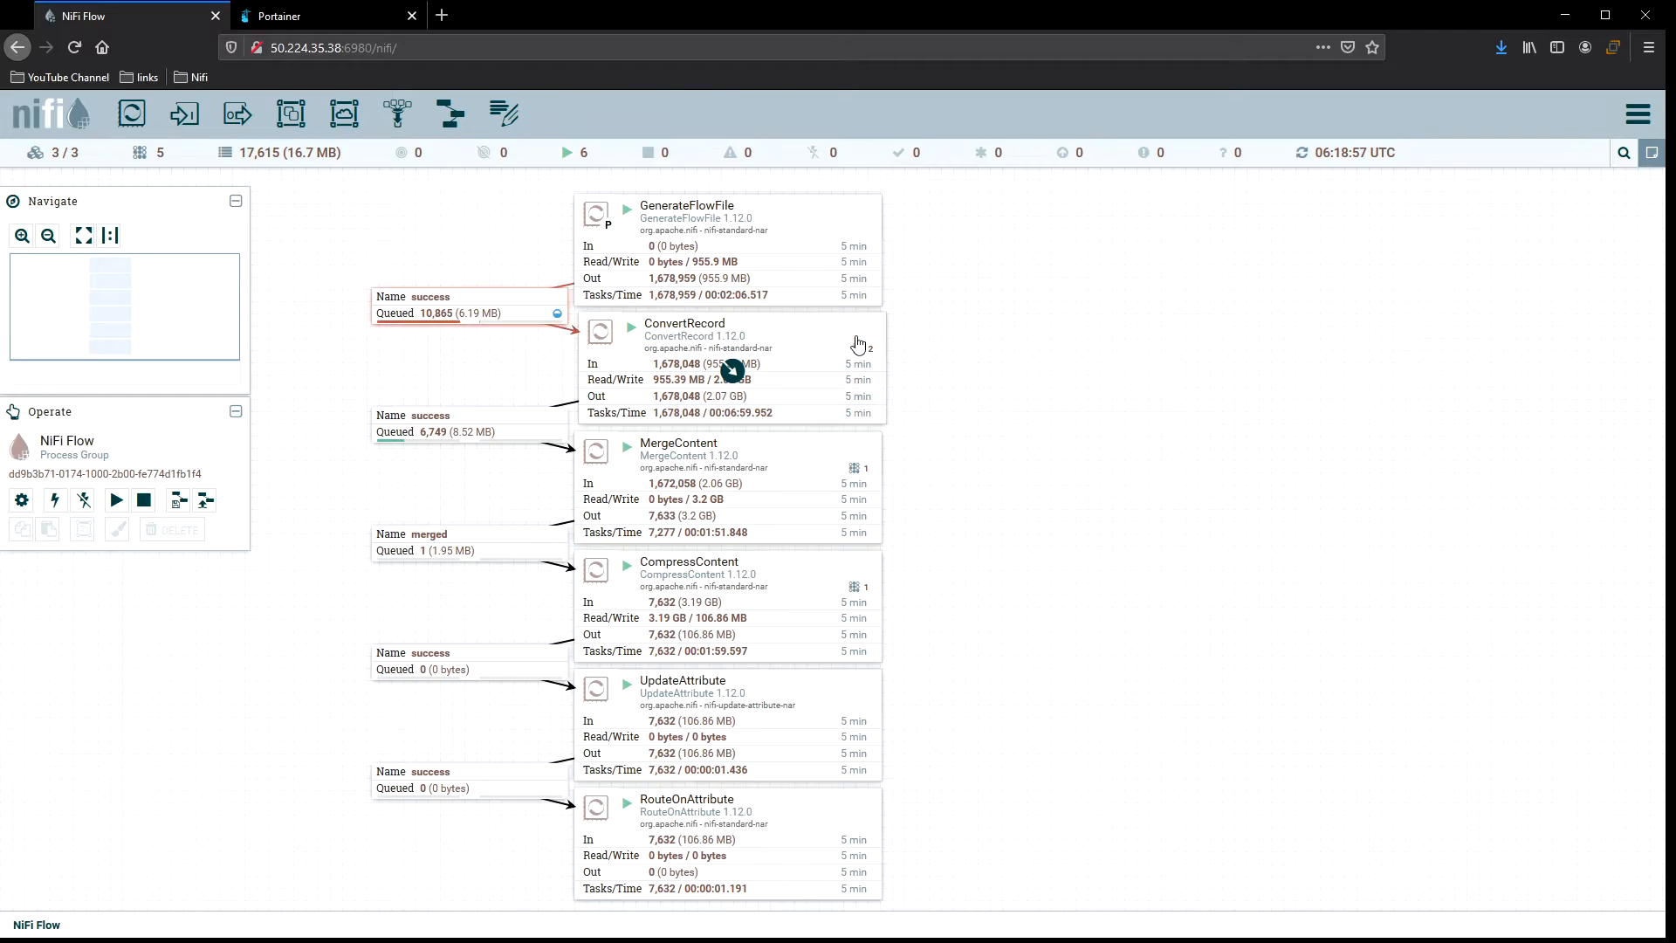
Select the first success connection, GenerateFlowFile and ConvertRecord in turn, refreshing the canvas to compare their statistics.
click(515, 309)
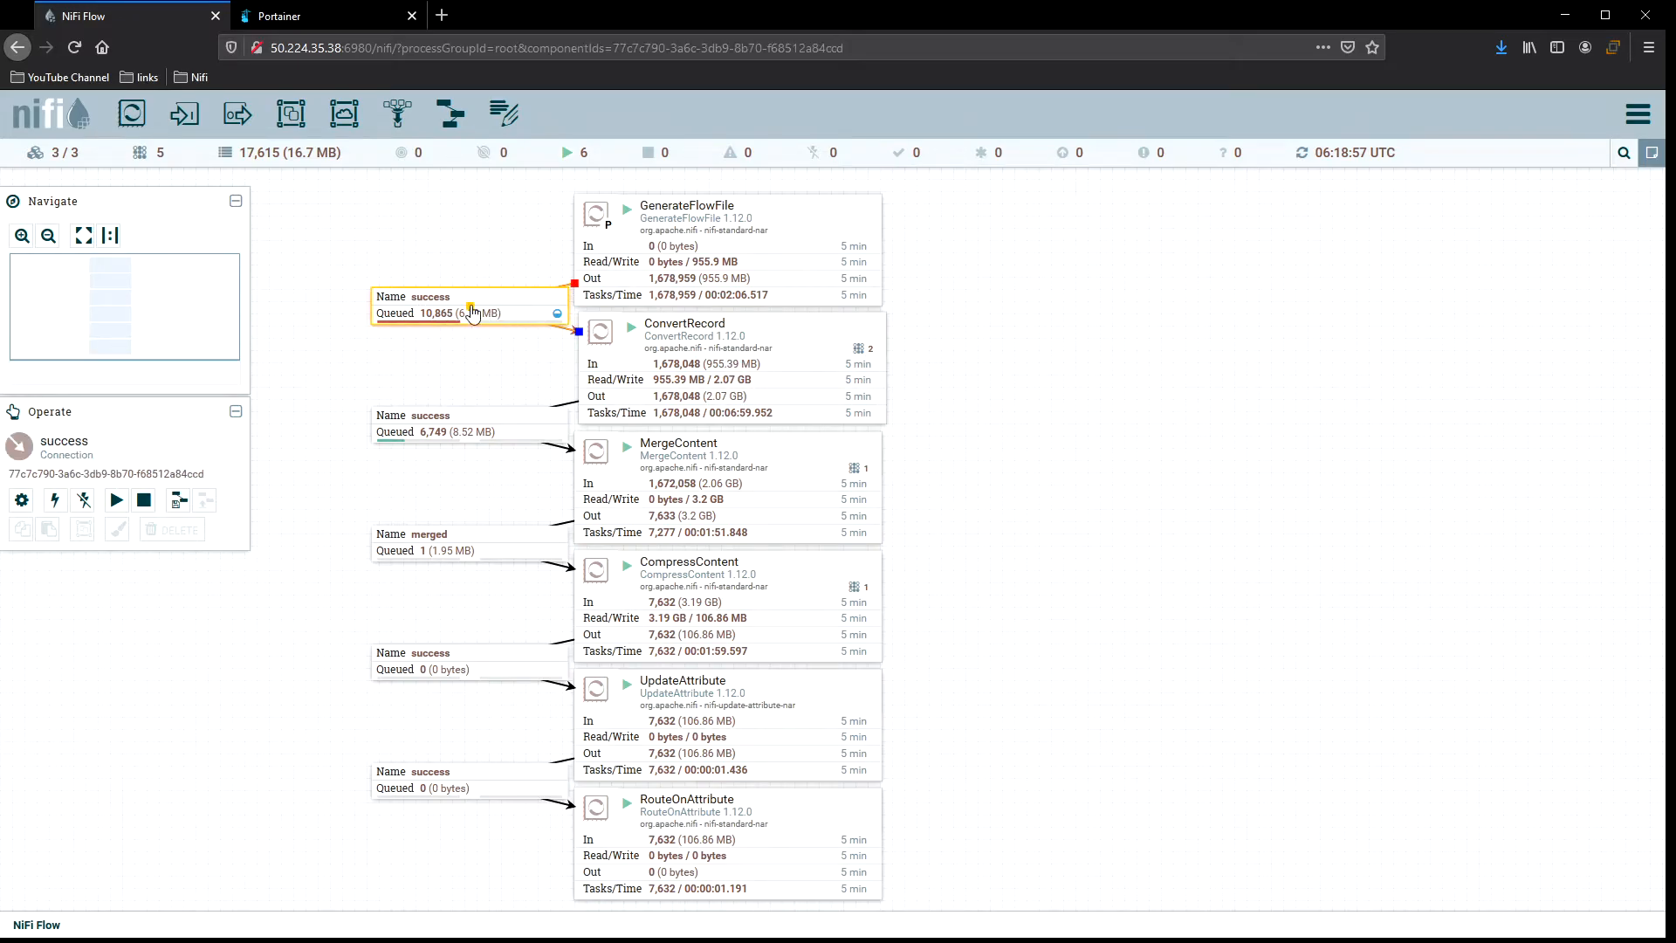
click(807, 226)
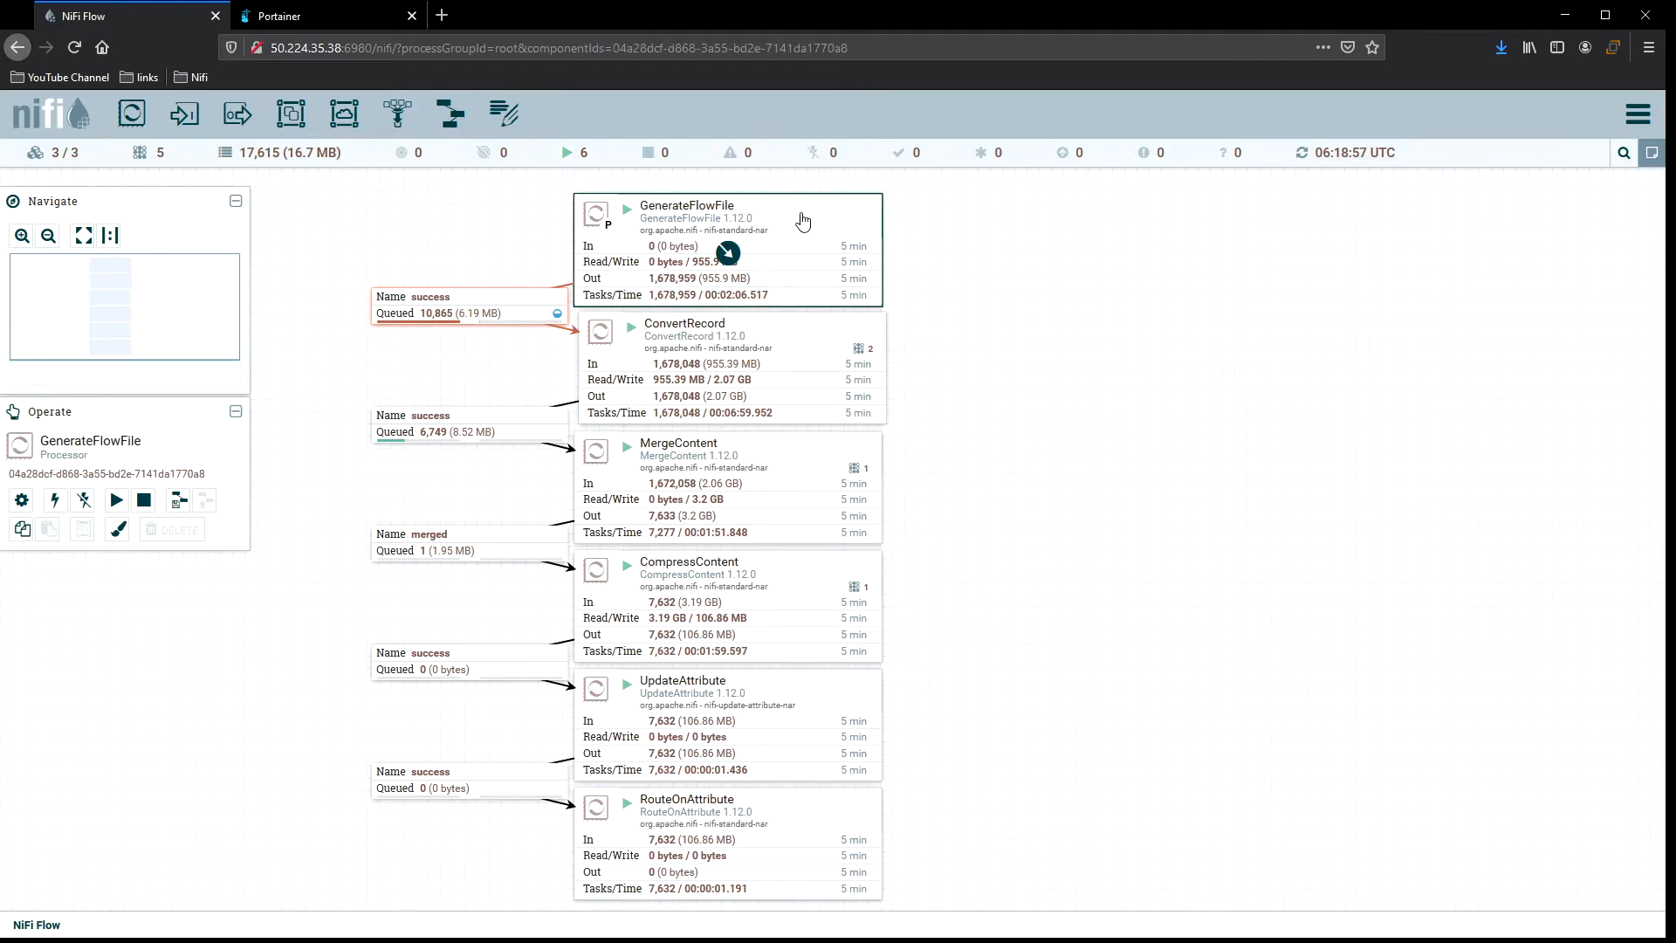
click(798, 338)
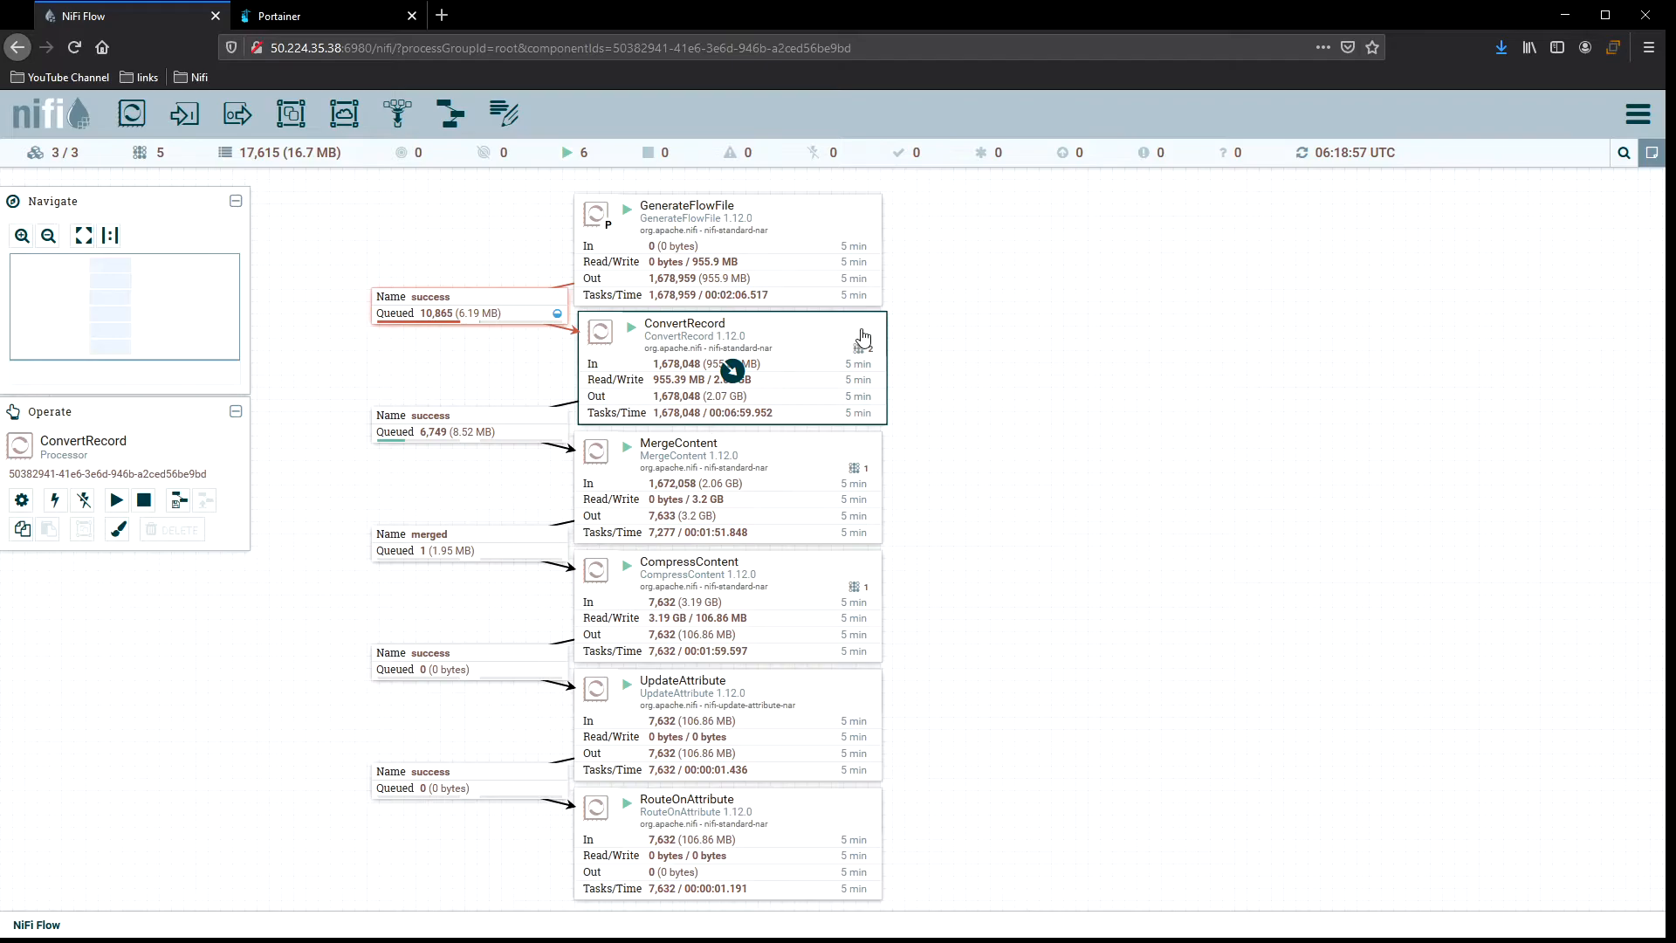
right_click(914, 340)
click(938, 344)
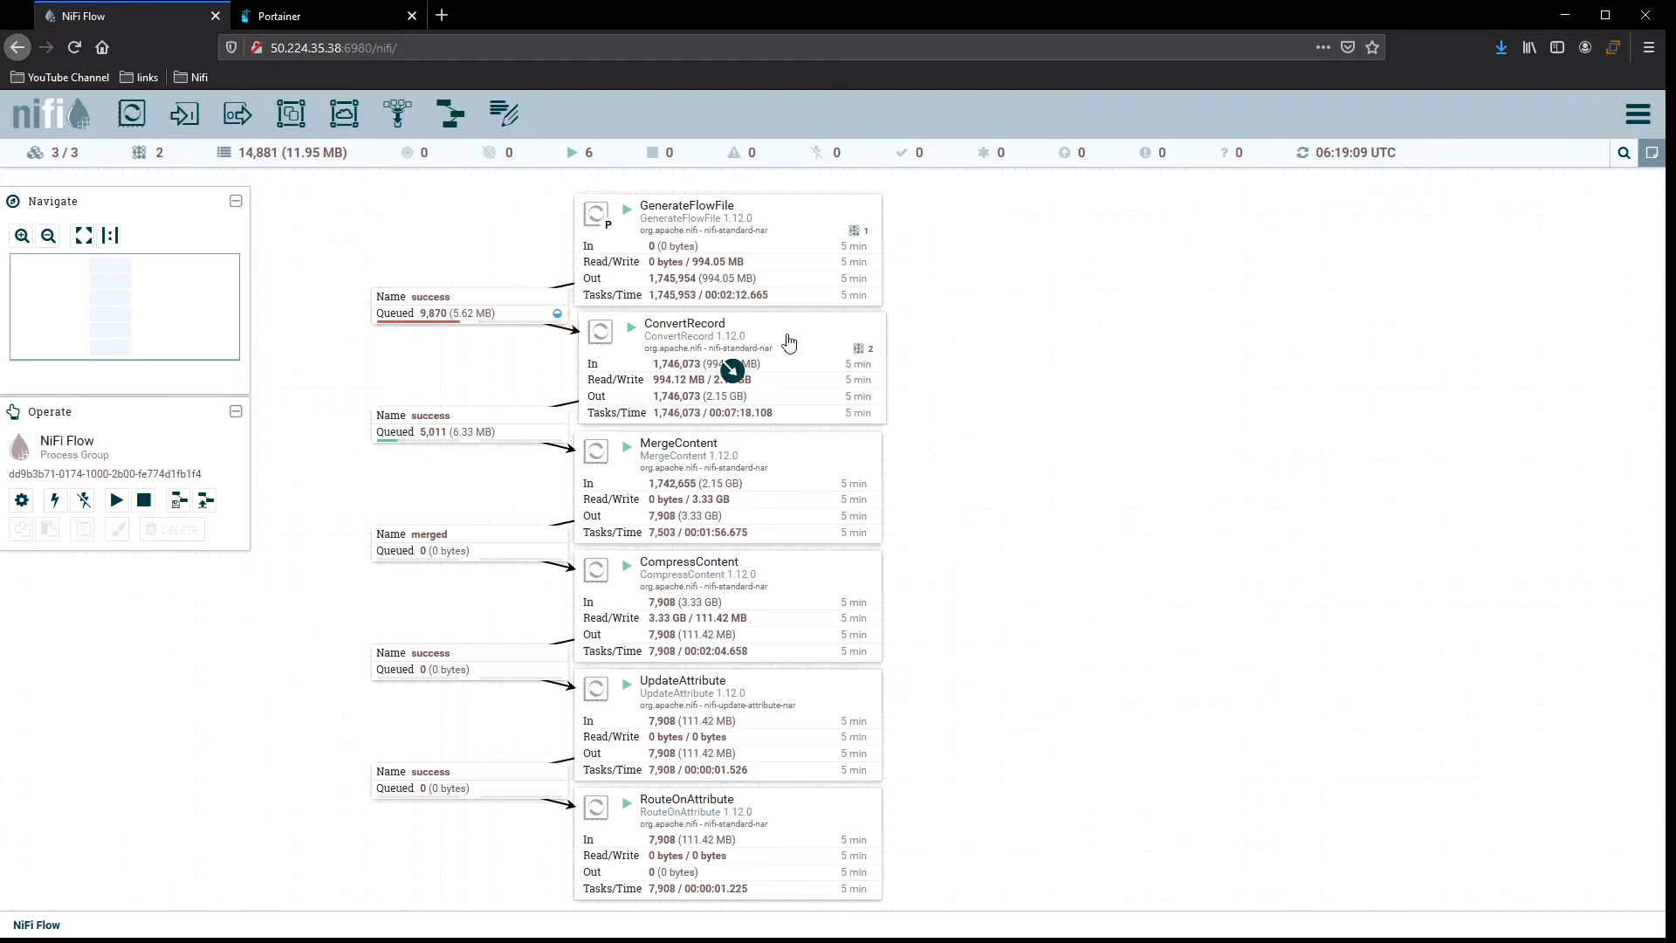
right_click(917, 340)
click(969, 349)
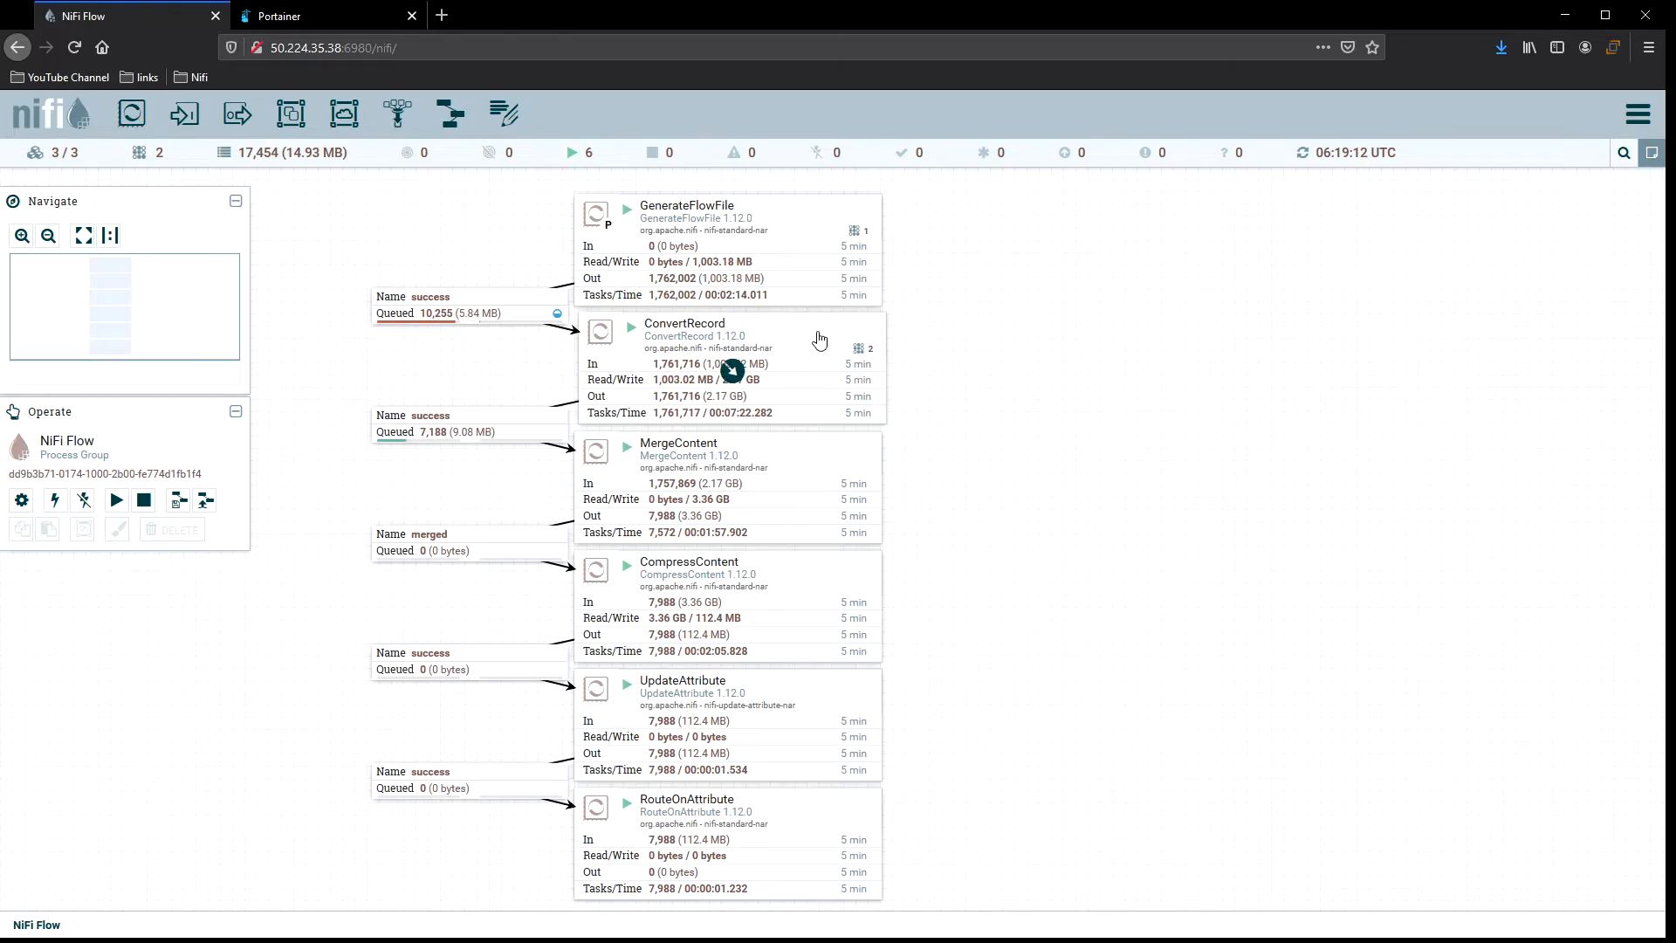
Stop the ConvertRecord processor and refresh the canvas.
right_click(873, 342)
click(892, 367)
right_click(957, 350)
click(978, 362)
Set ConvertRecord's run duration to 25ms in its scheduling settings and apply.
double_click(787, 340)
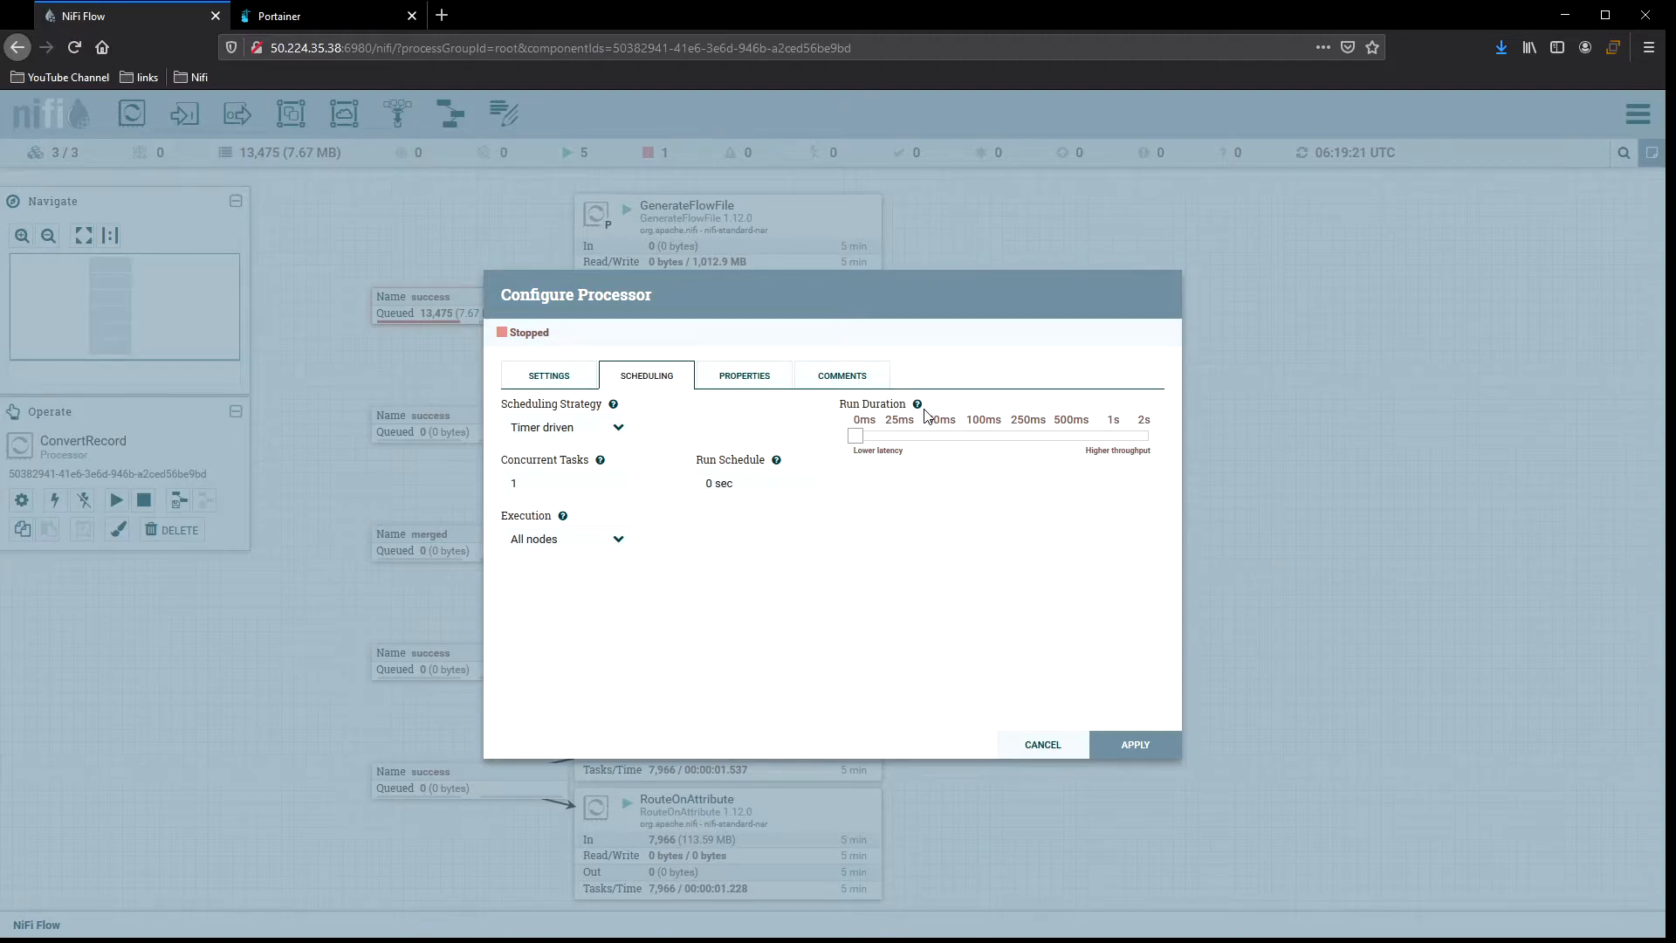
drag(860, 440, 892, 442)
click(1134, 745)
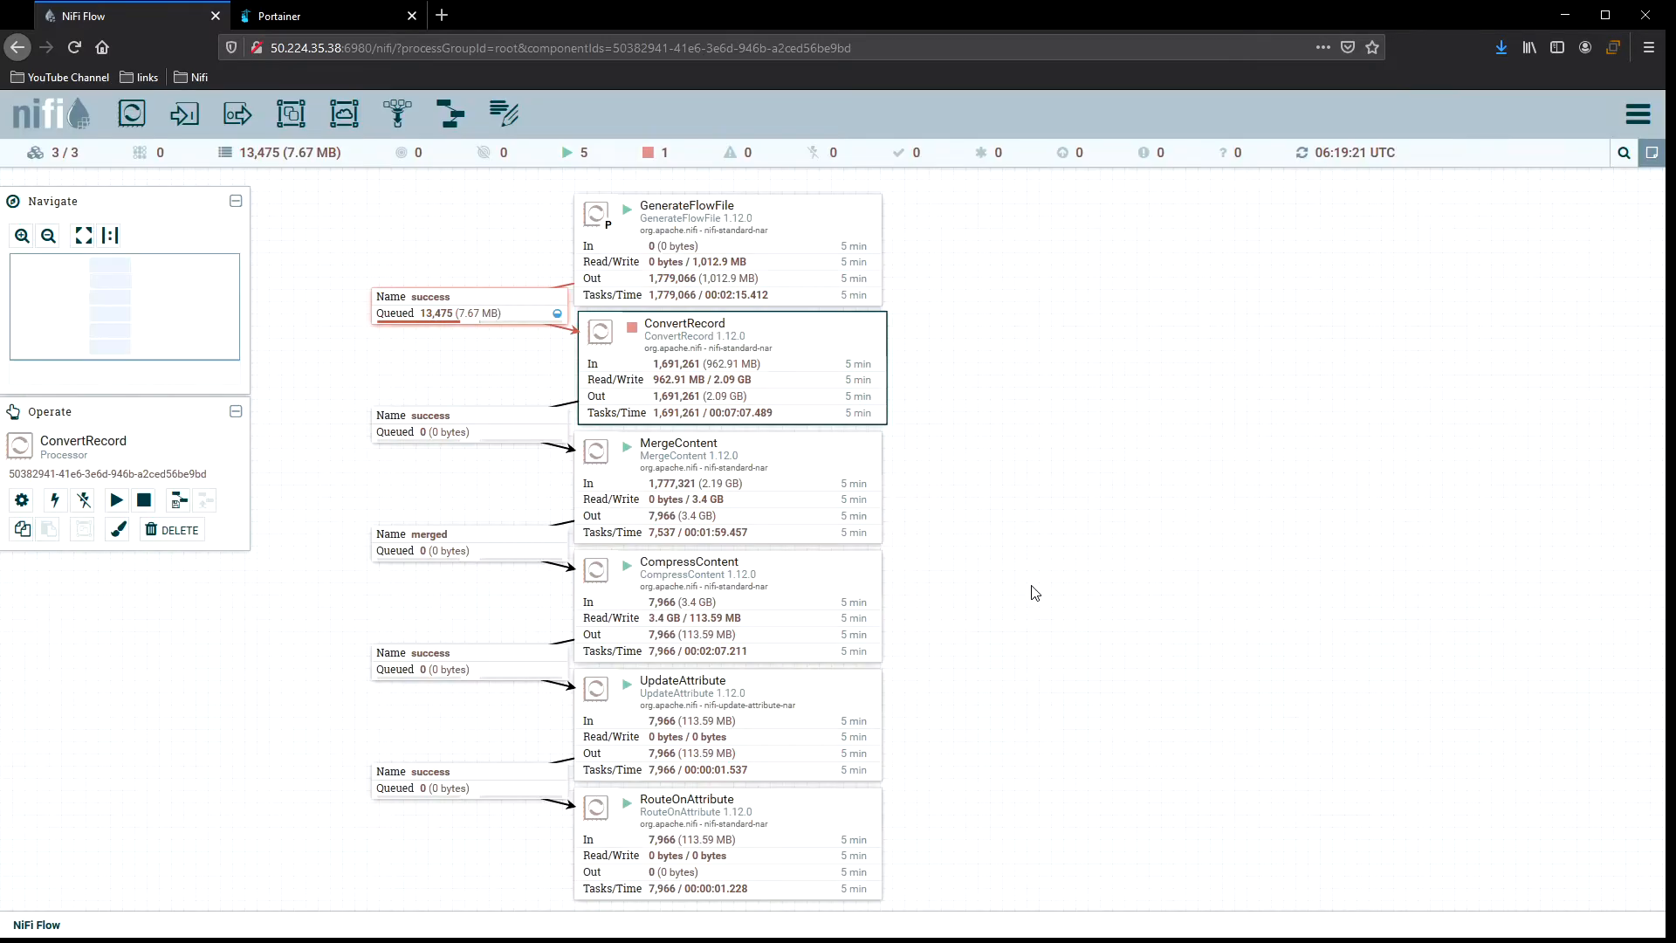
Start the ConvertRecord processor again and refresh the canvas.
right_click(828, 339)
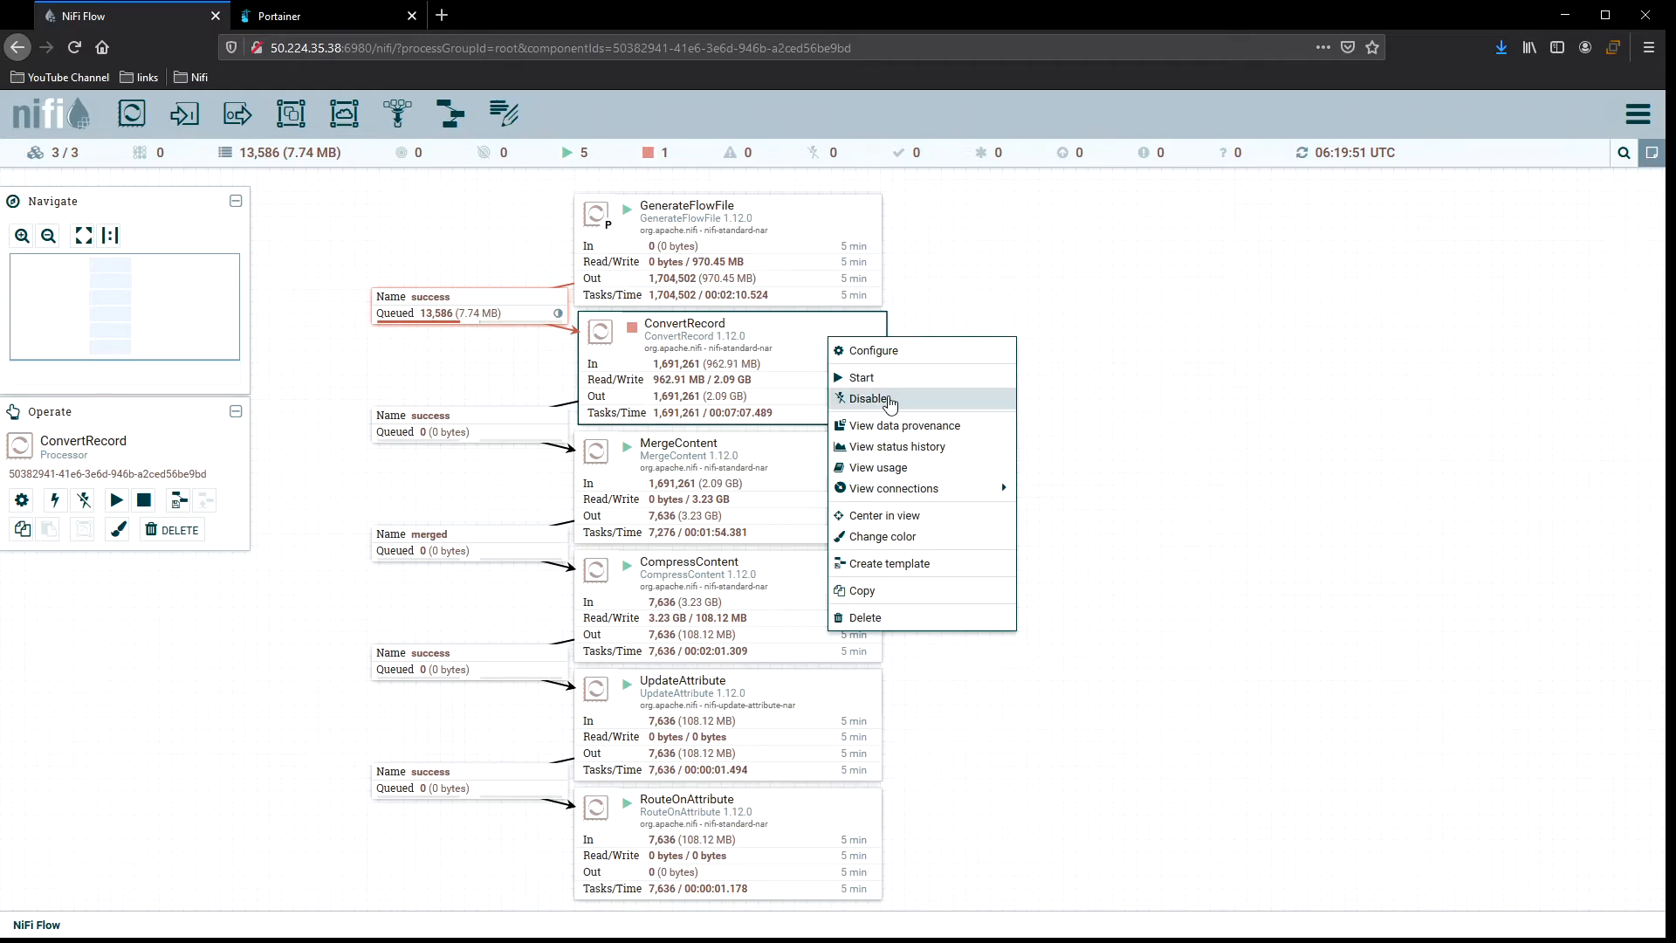
click(908, 377)
right_click(949, 330)
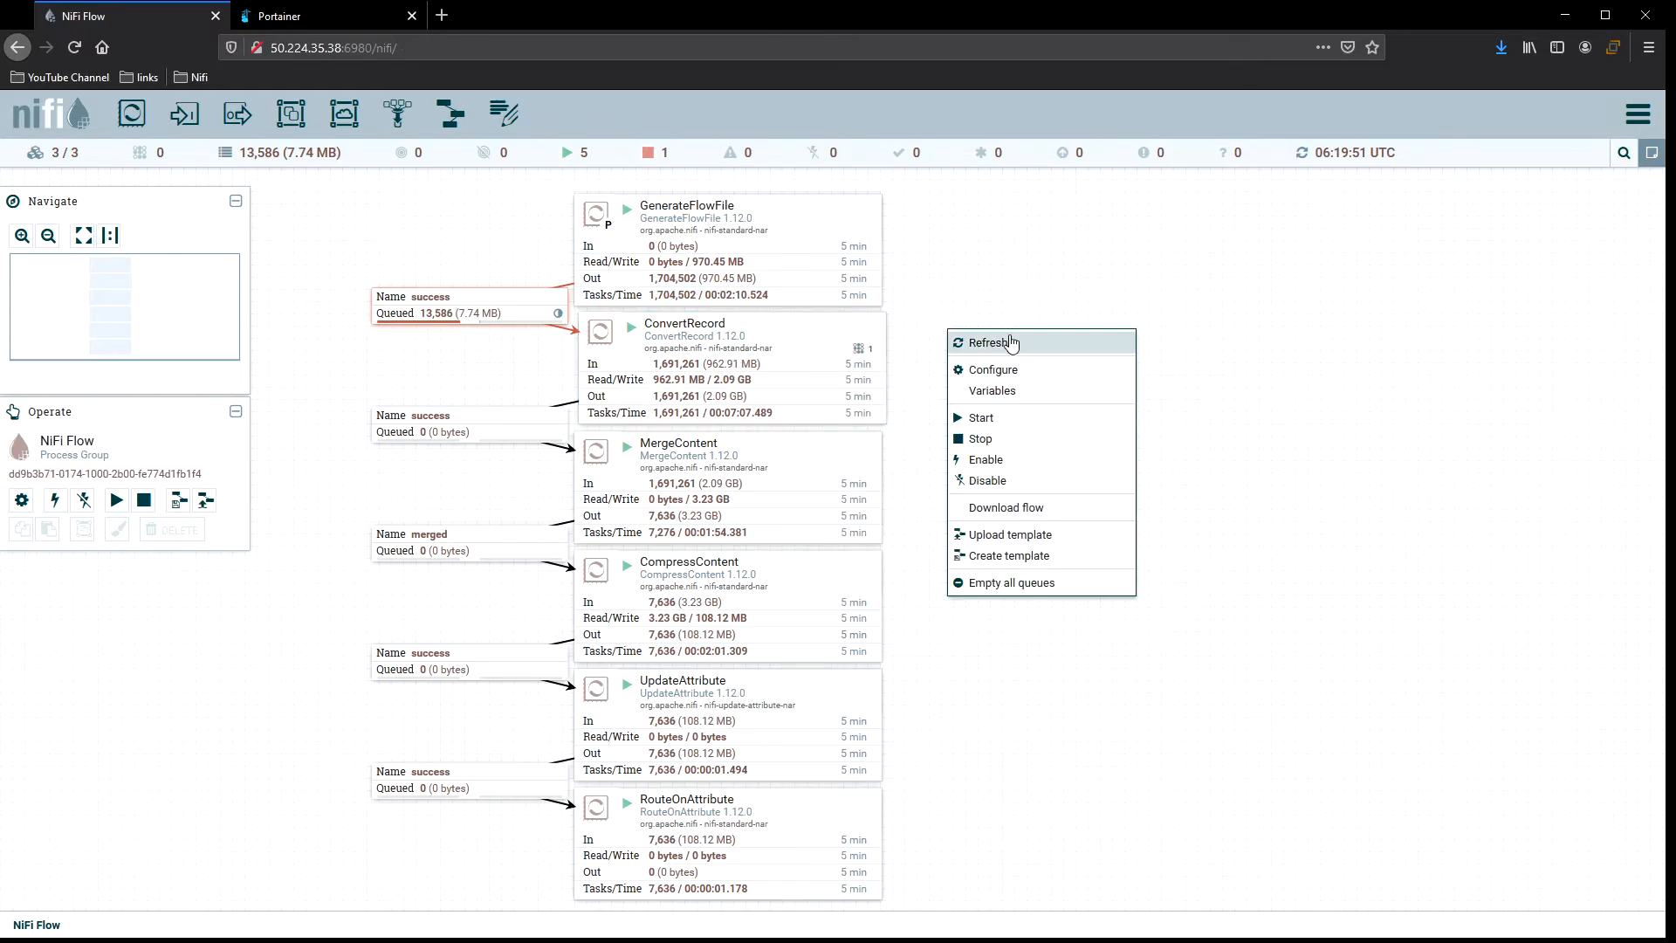
click(1011, 341)
right_click(939, 333)
click(980, 347)
Refresh the canvas repeatedly to monitor queues and throughput with the new run duration.
right_click(963, 335)
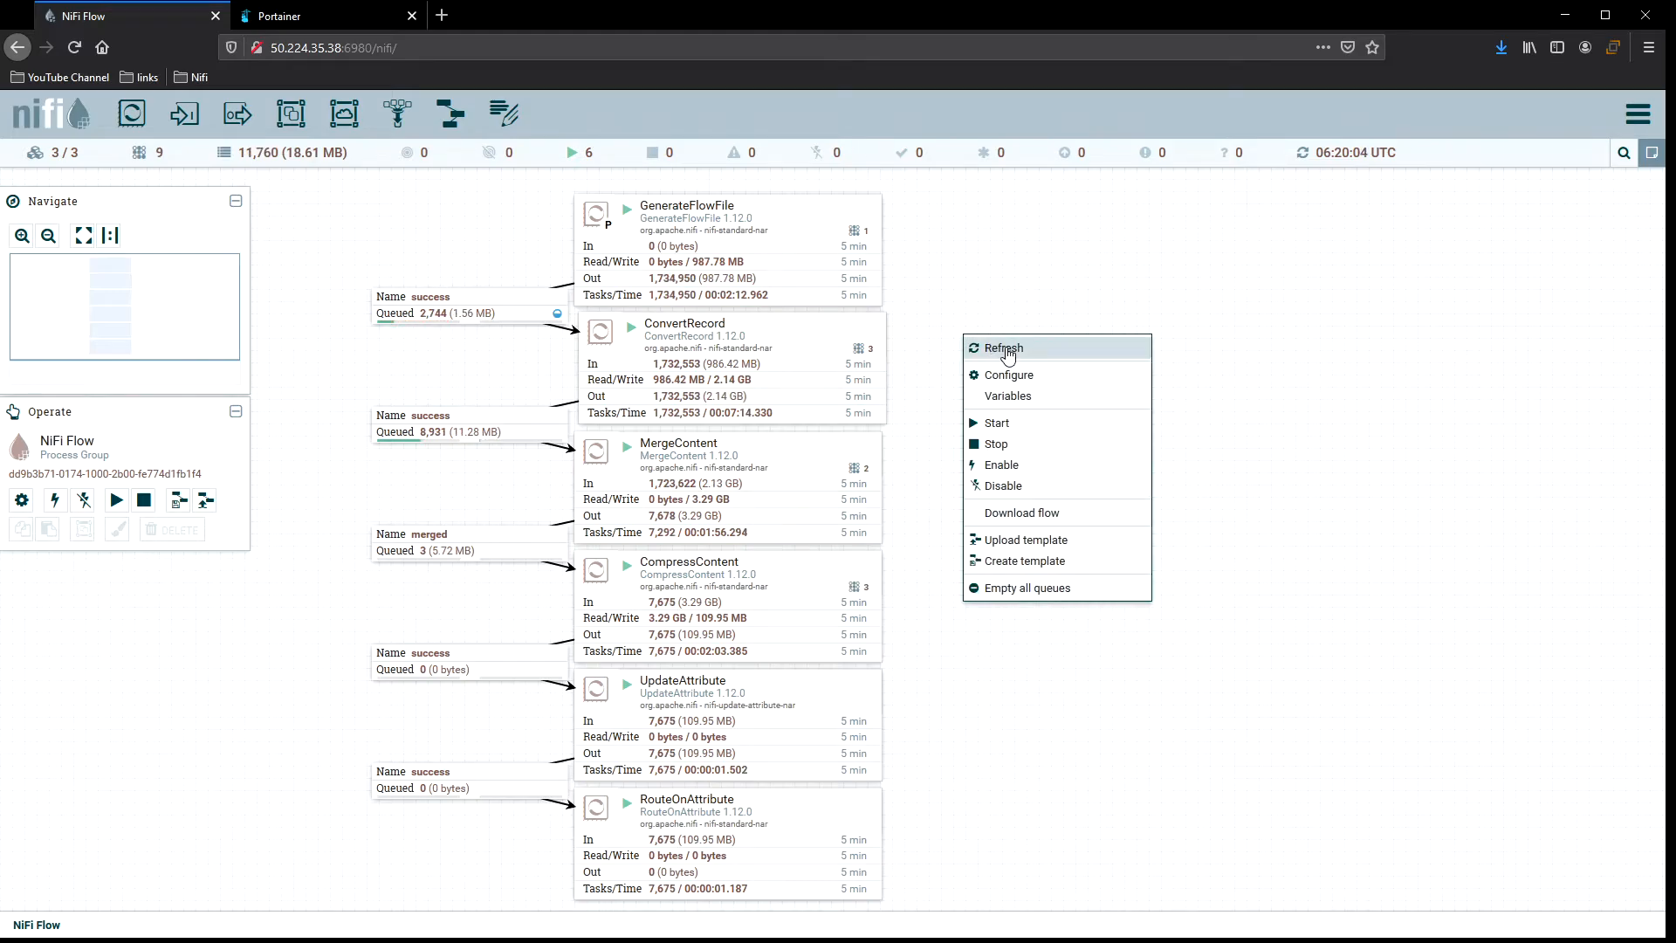
click(1005, 349)
right_click(976, 342)
click(1008, 351)
right_click(969, 342)
click(1006, 353)
right_click(966, 330)
click(1004, 333)
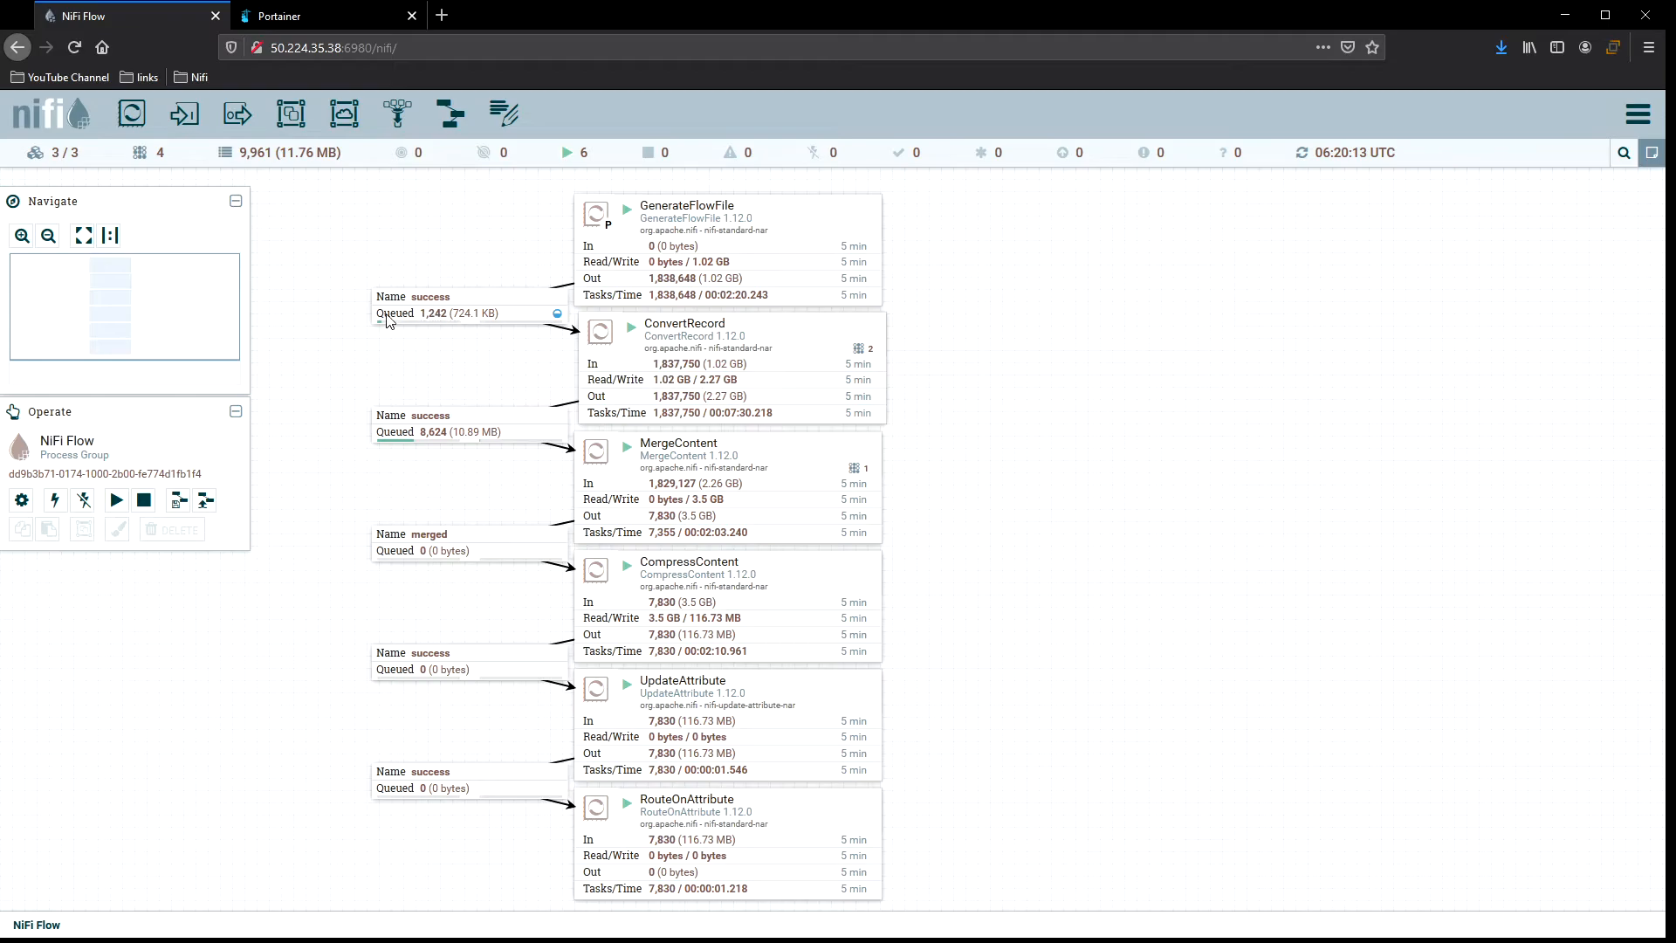
right_click(935, 330)
click(986, 347)
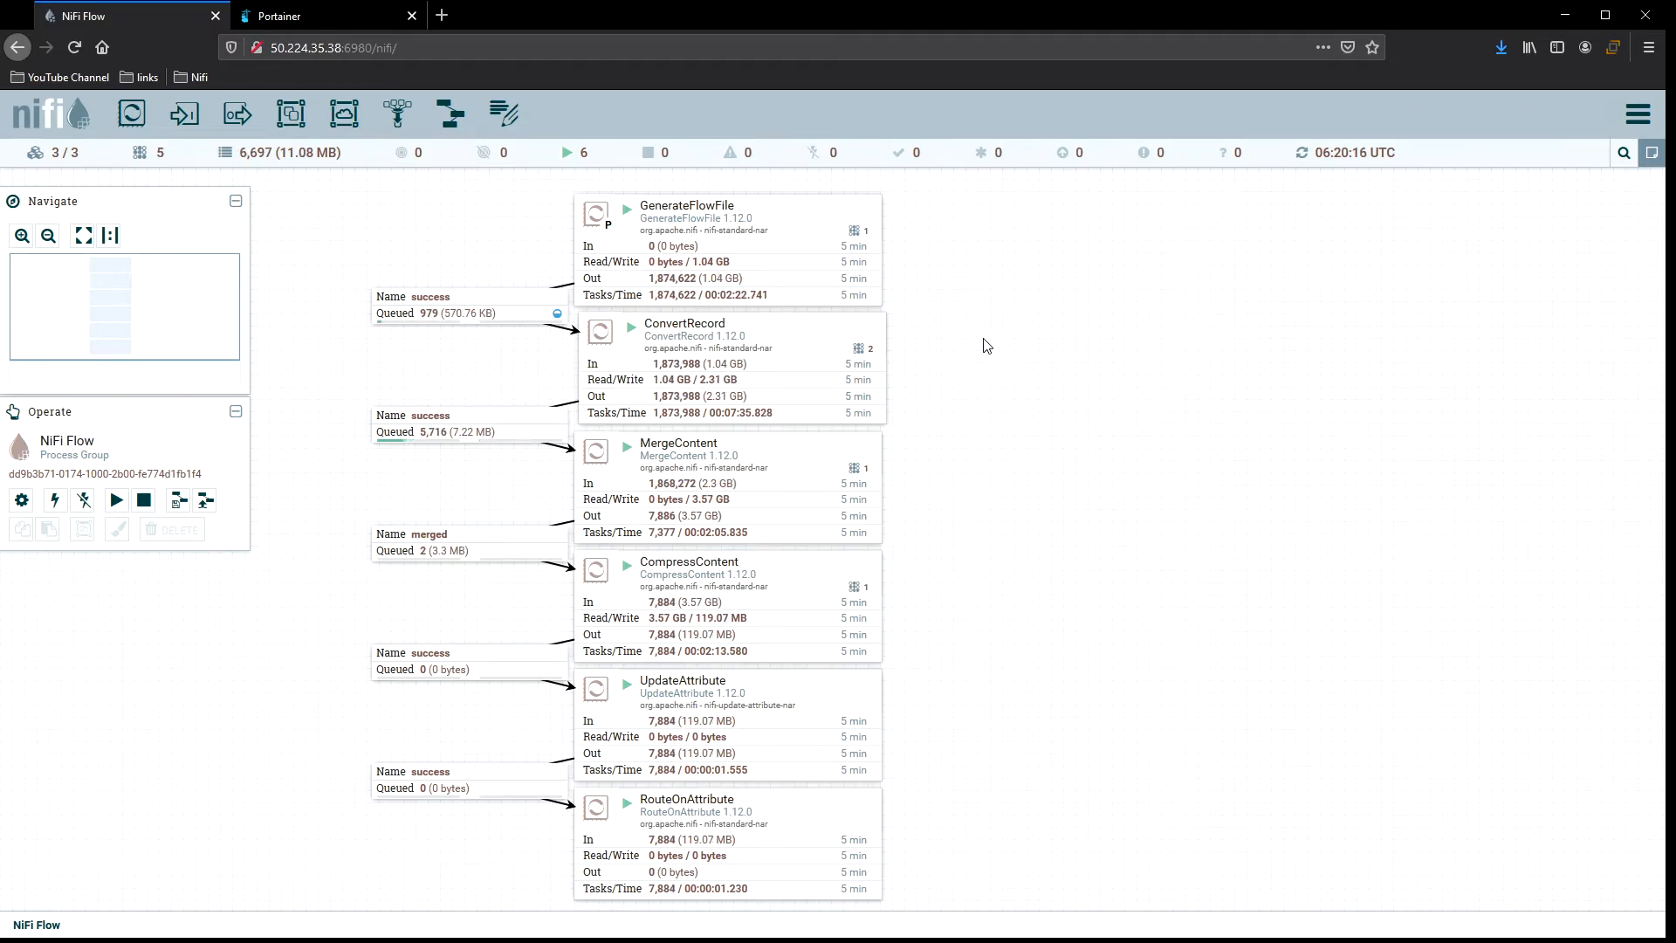
right_click(982, 339)
click(1030, 352)
right_click(1004, 341)
click(1043, 352)
right_click(1044, 354)
click(1072, 361)
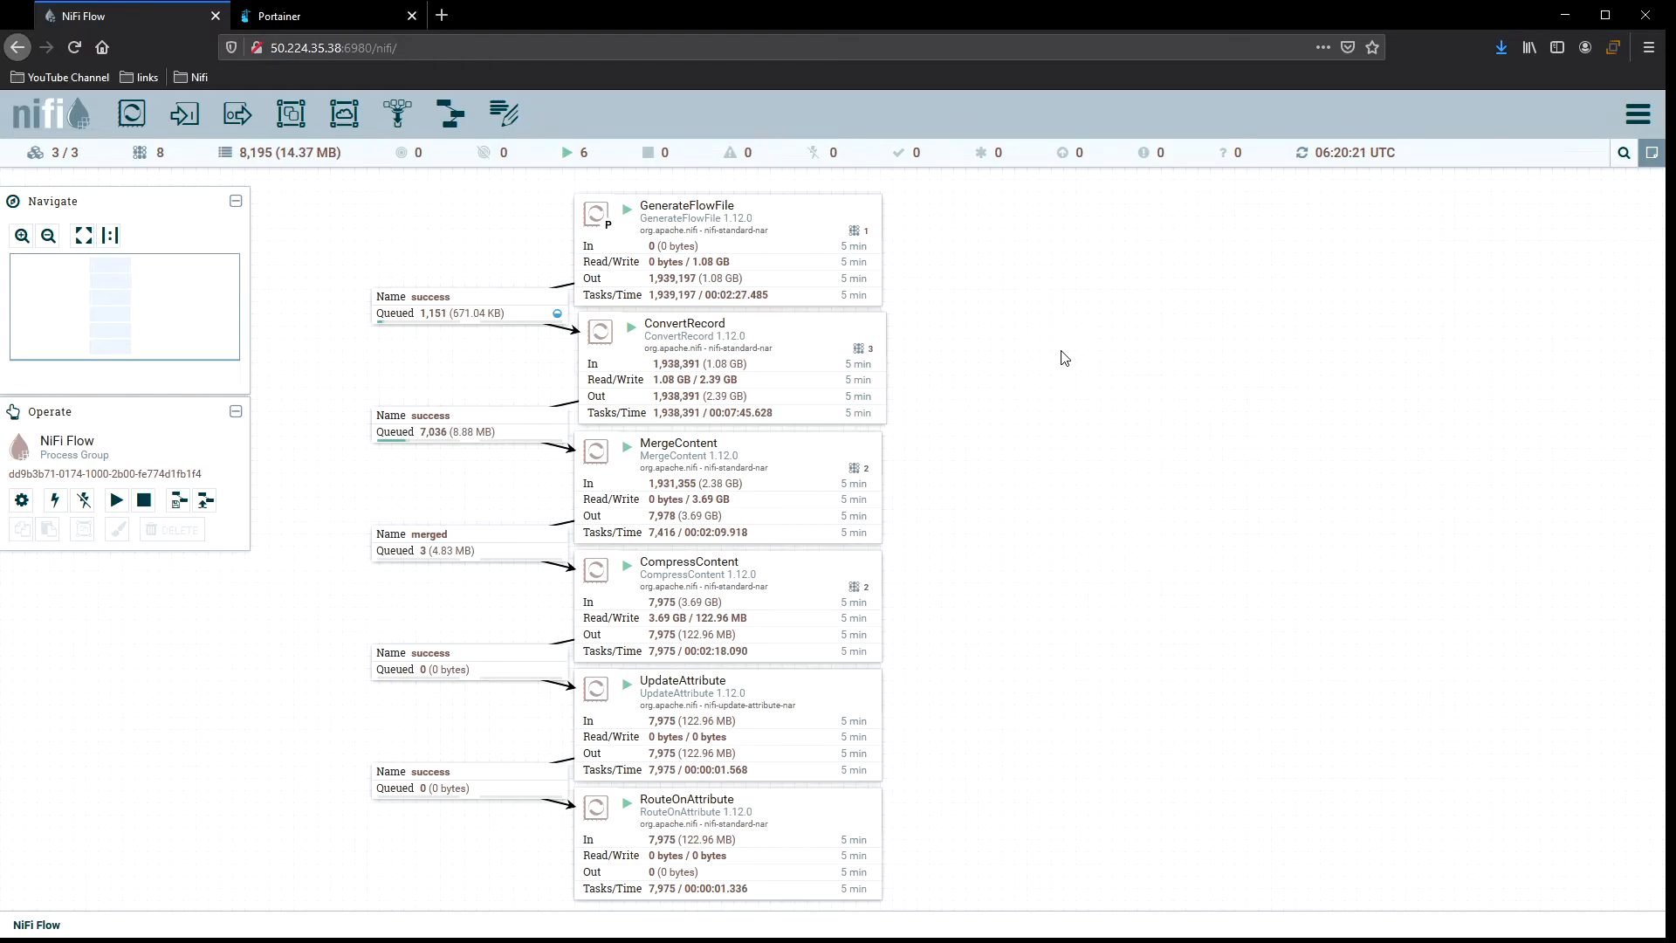
right_click(1058, 350)
click(1113, 362)
right_click(1035, 350)
click(1086, 365)
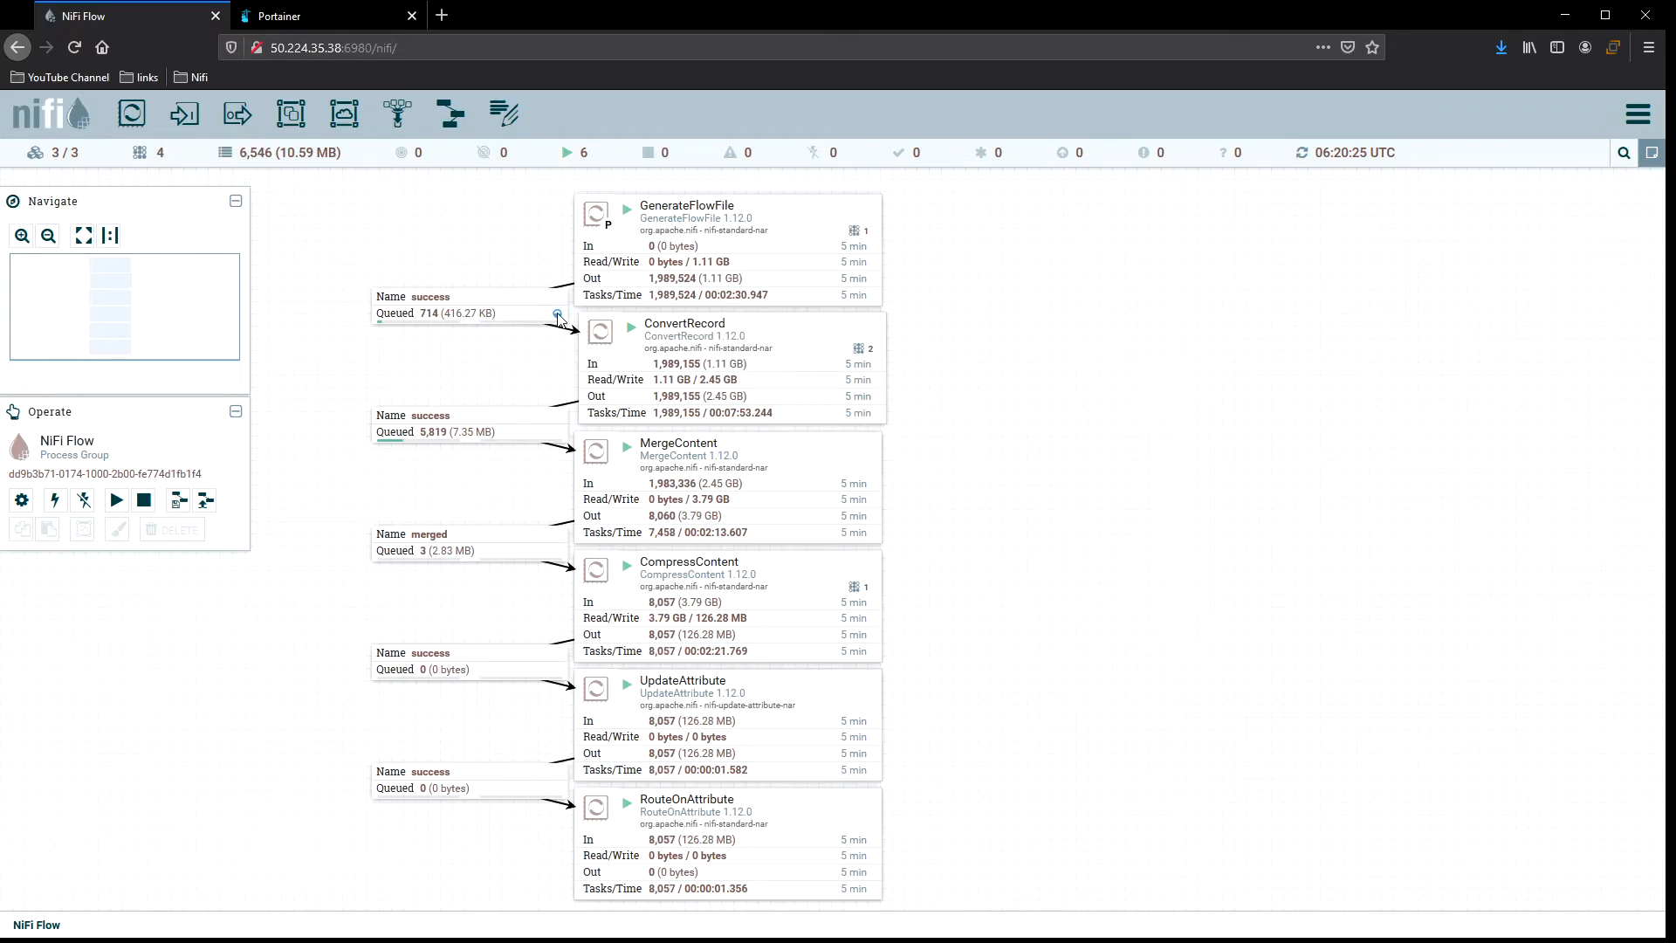
right_click(928, 333)
click(1004, 349)
right_click(961, 341)
click(985, 347)
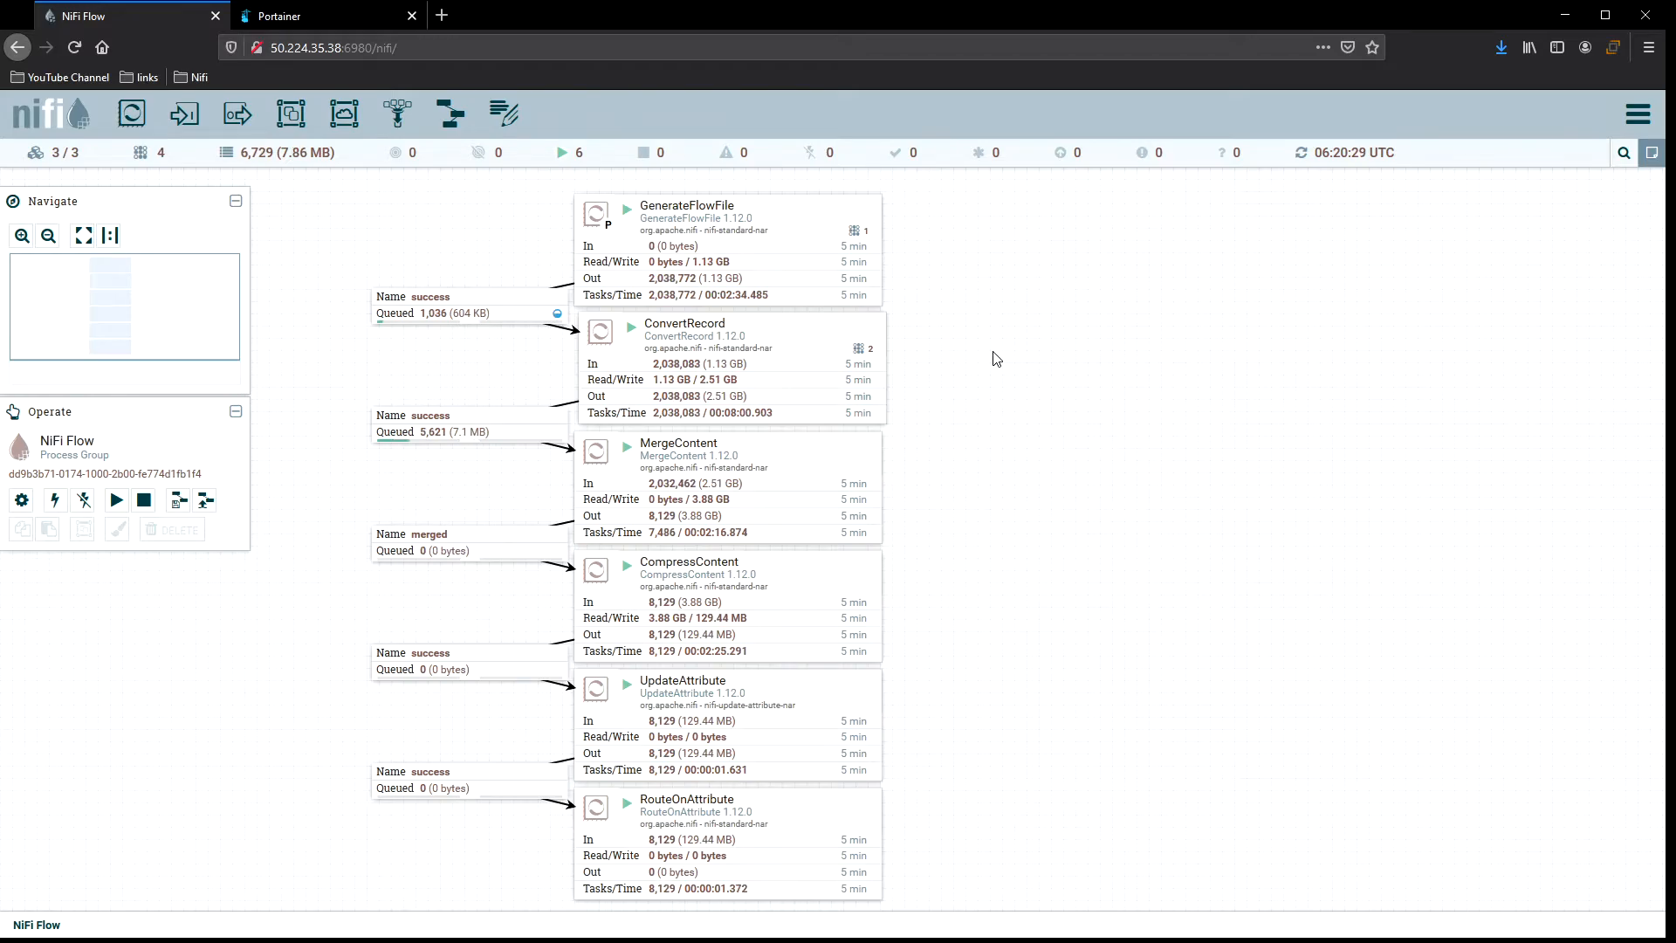
right_click(923, 352)
click(960, 355)
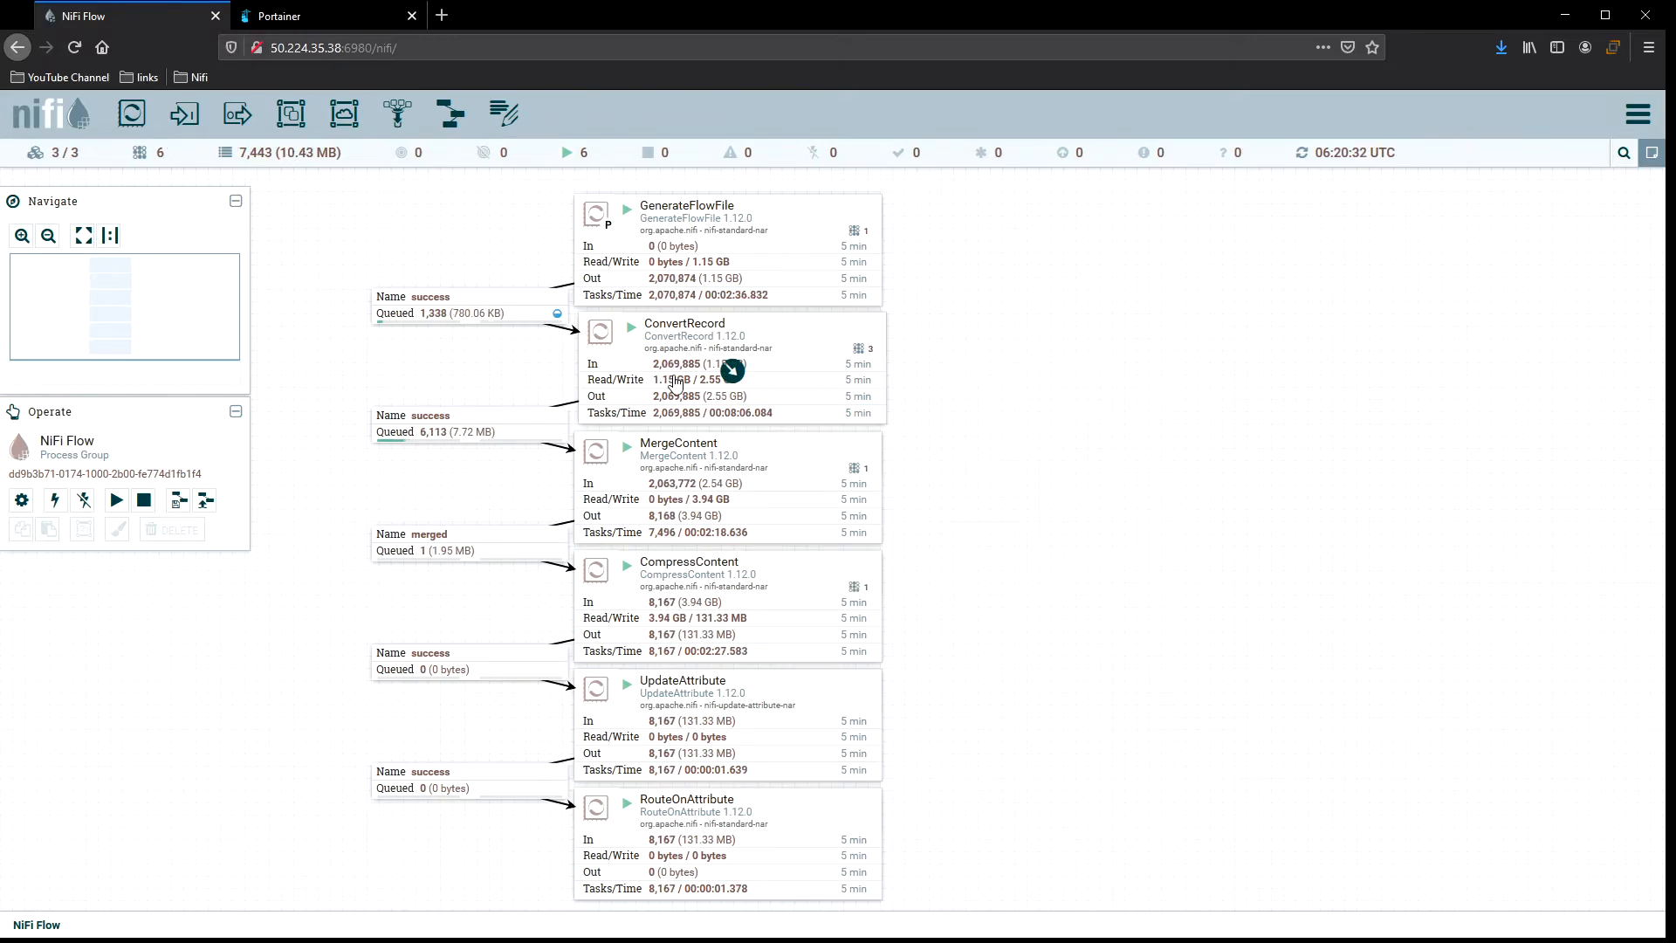
right_click(969, 358)
click(1008, 366)
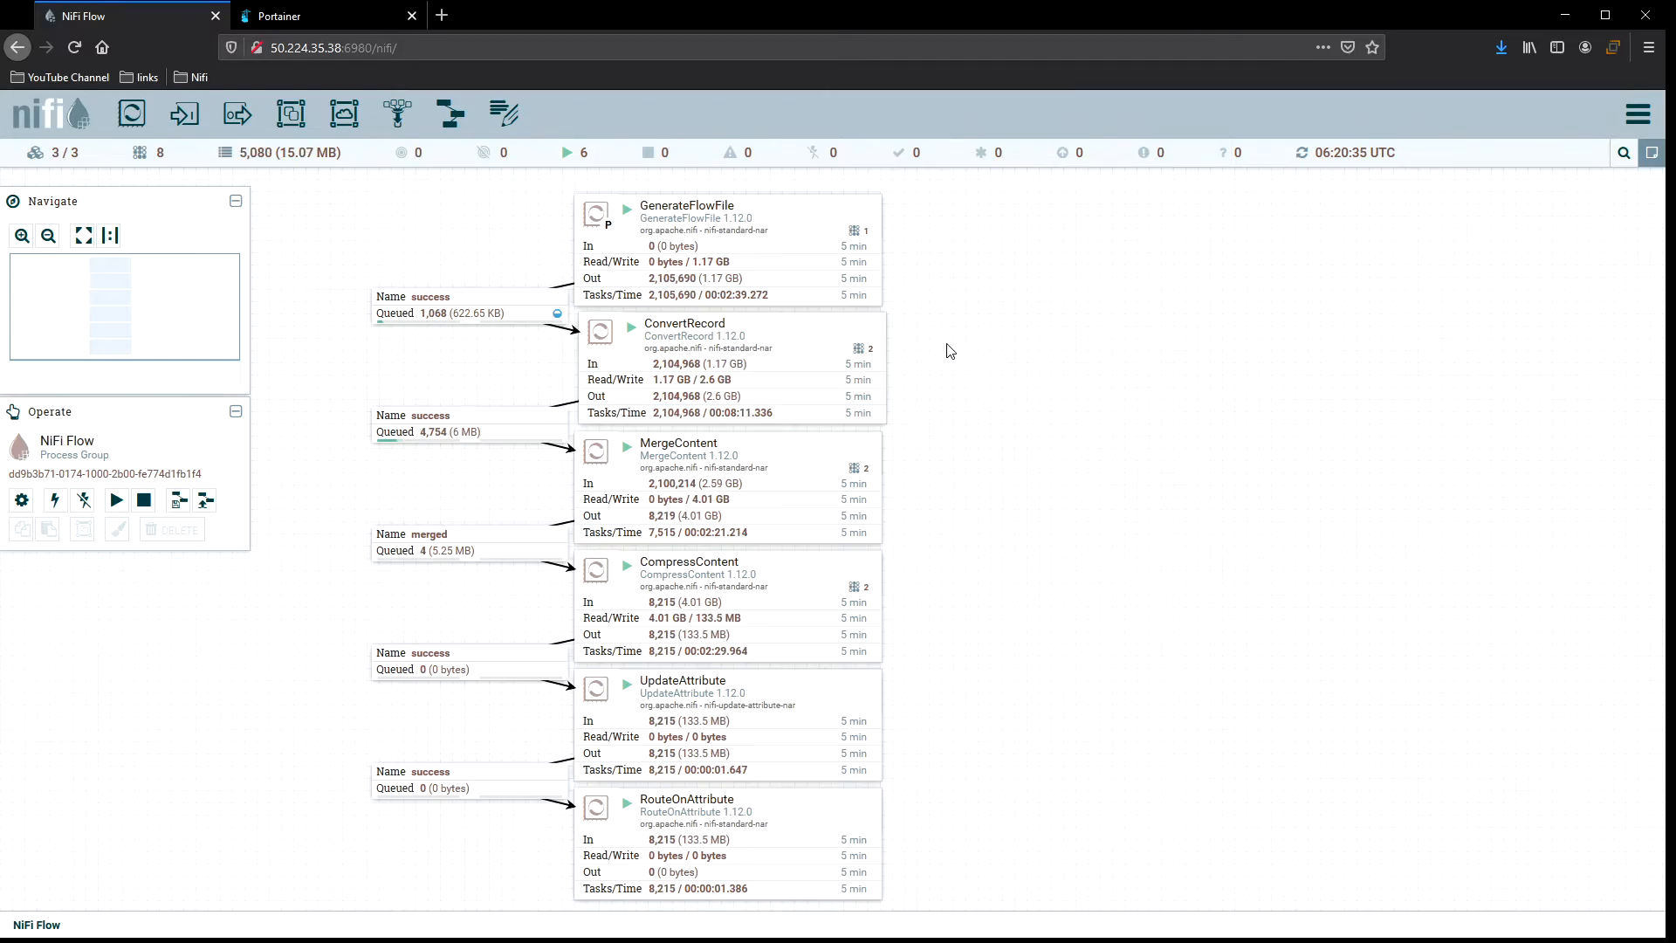
right_click(947, 343)
click(1030, 355)
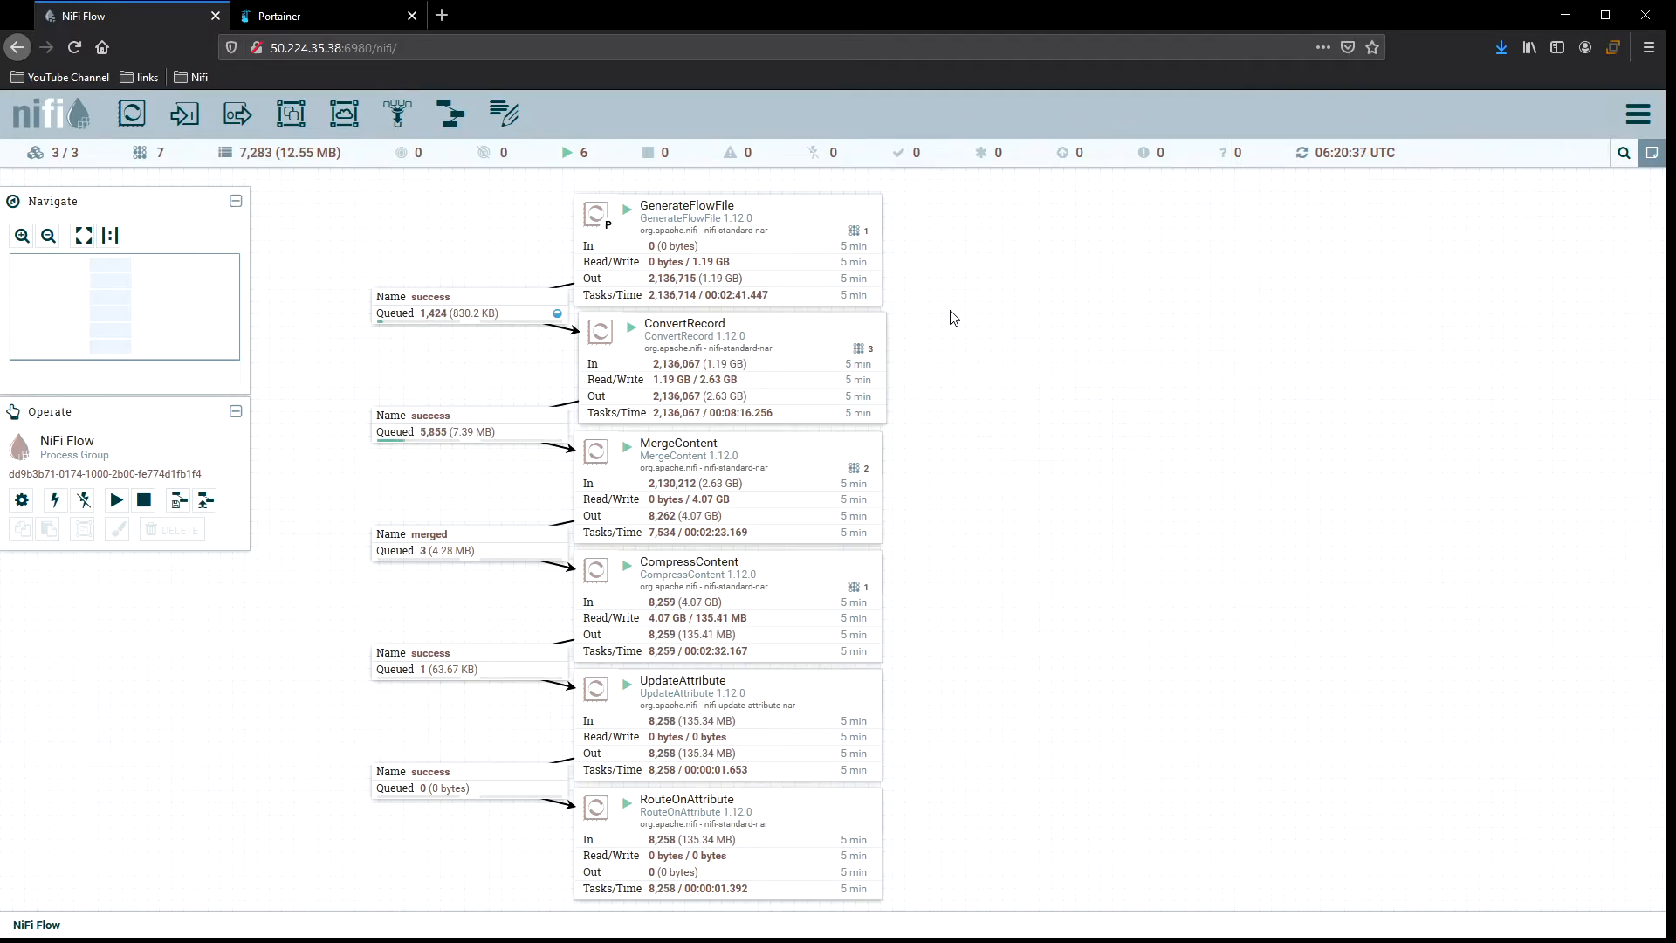
Stop GenerateFlowFile and set its execution to All nodes in its scheduling settings, then apply.
click(786, 204)
right_click(786, 204)
click(873, 233)
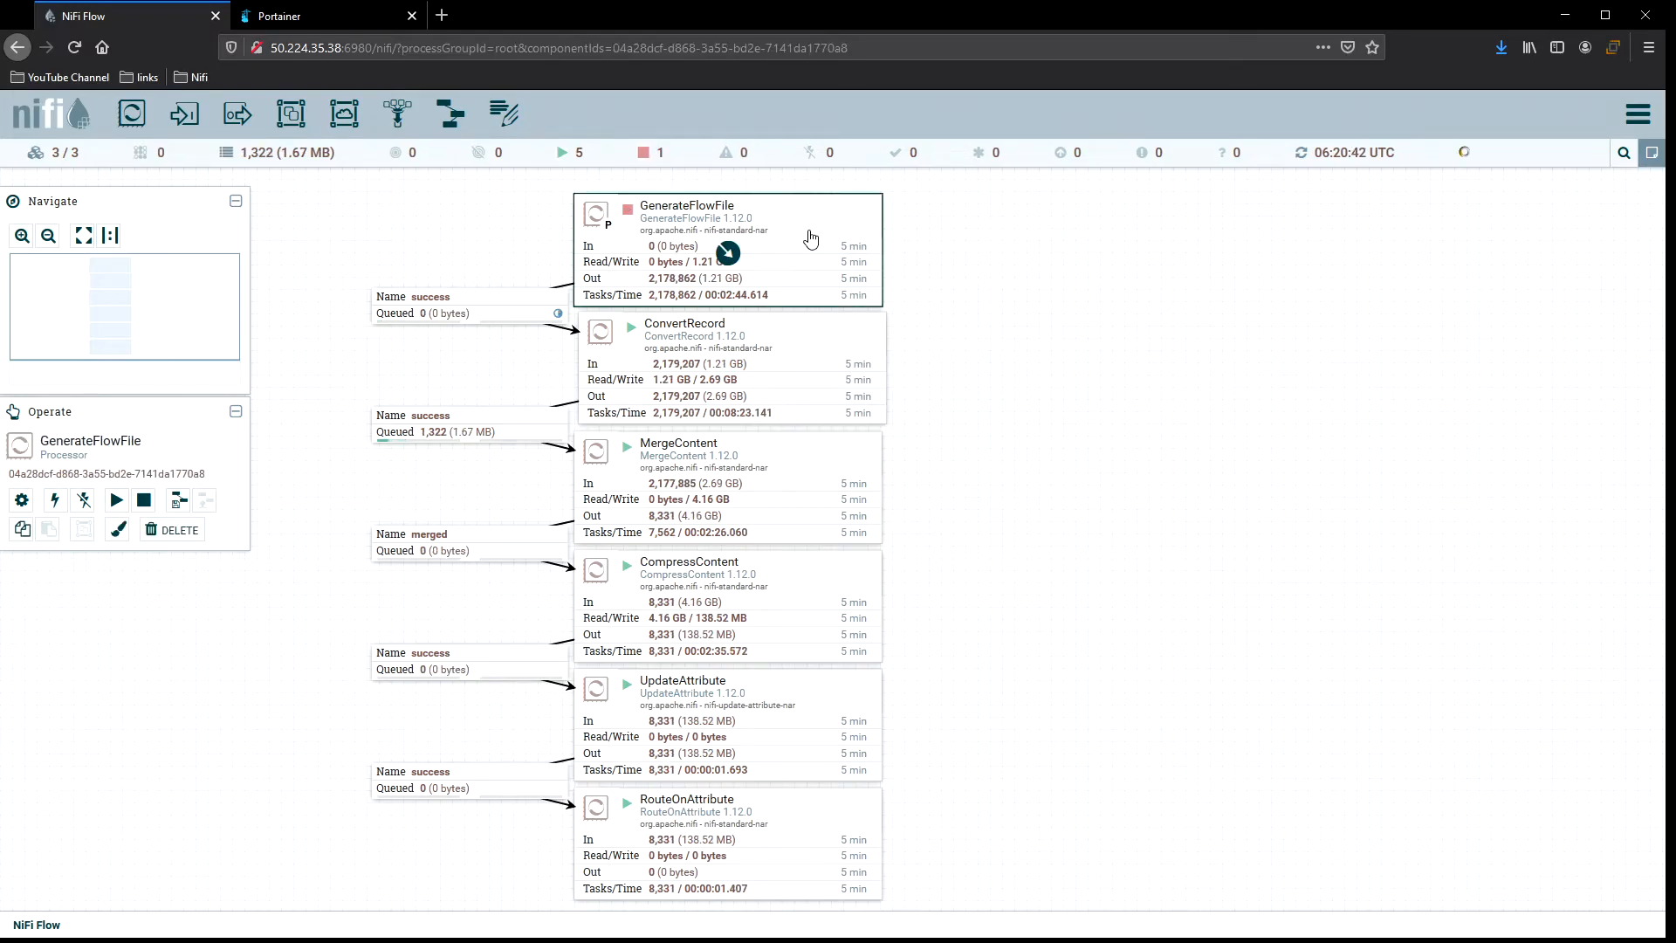
double_click(808, 236)
click(569, 555)
click(569, 564)
click(1136, 744)
Start GenerateFlowFile again and refresh the canvas to watch the flow's queues.
right_click(799, 223)
click(830, 254)
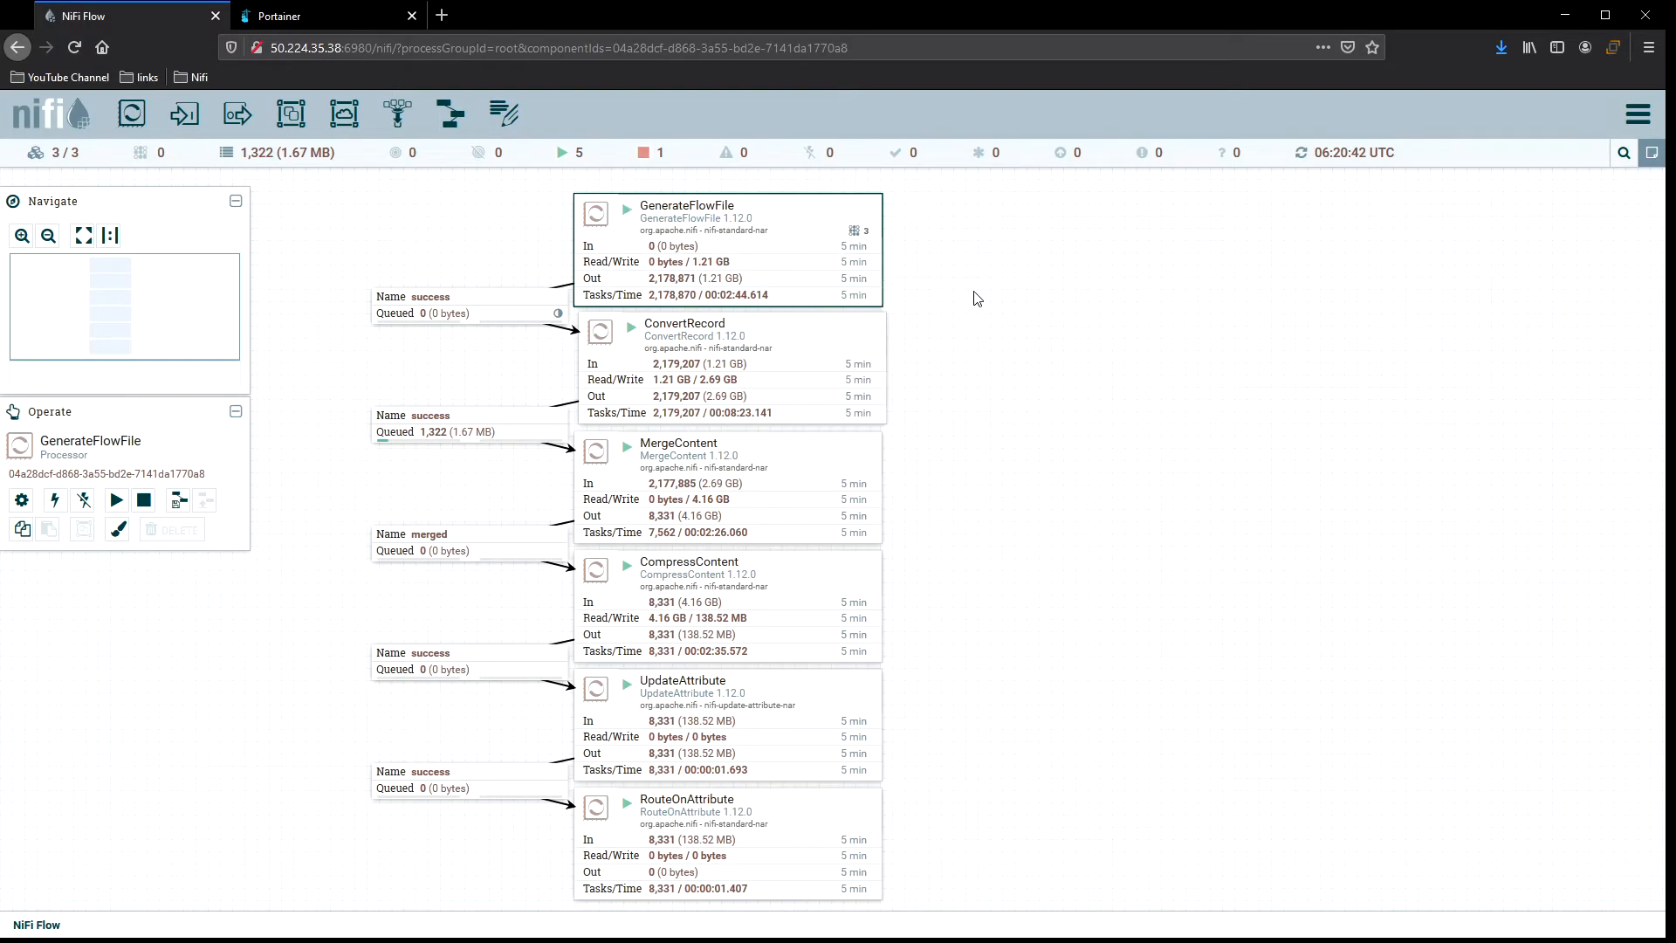
right_click(963, 343)
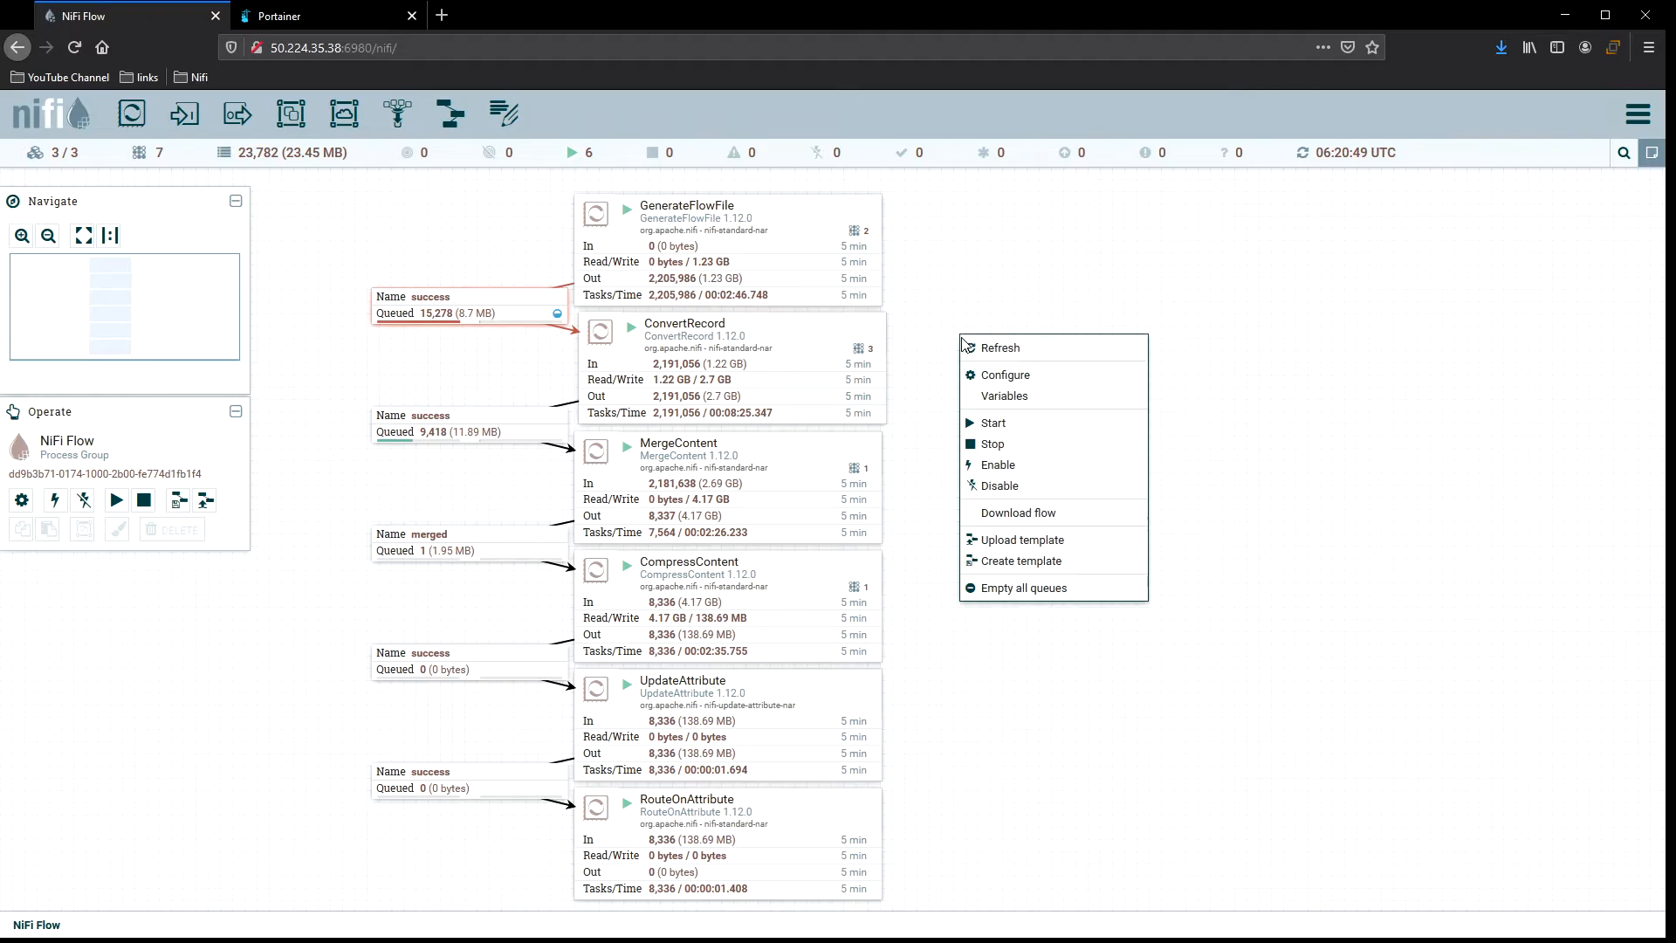
click(1035, 347)
right_click(1010, 325)
click(1018, 335)
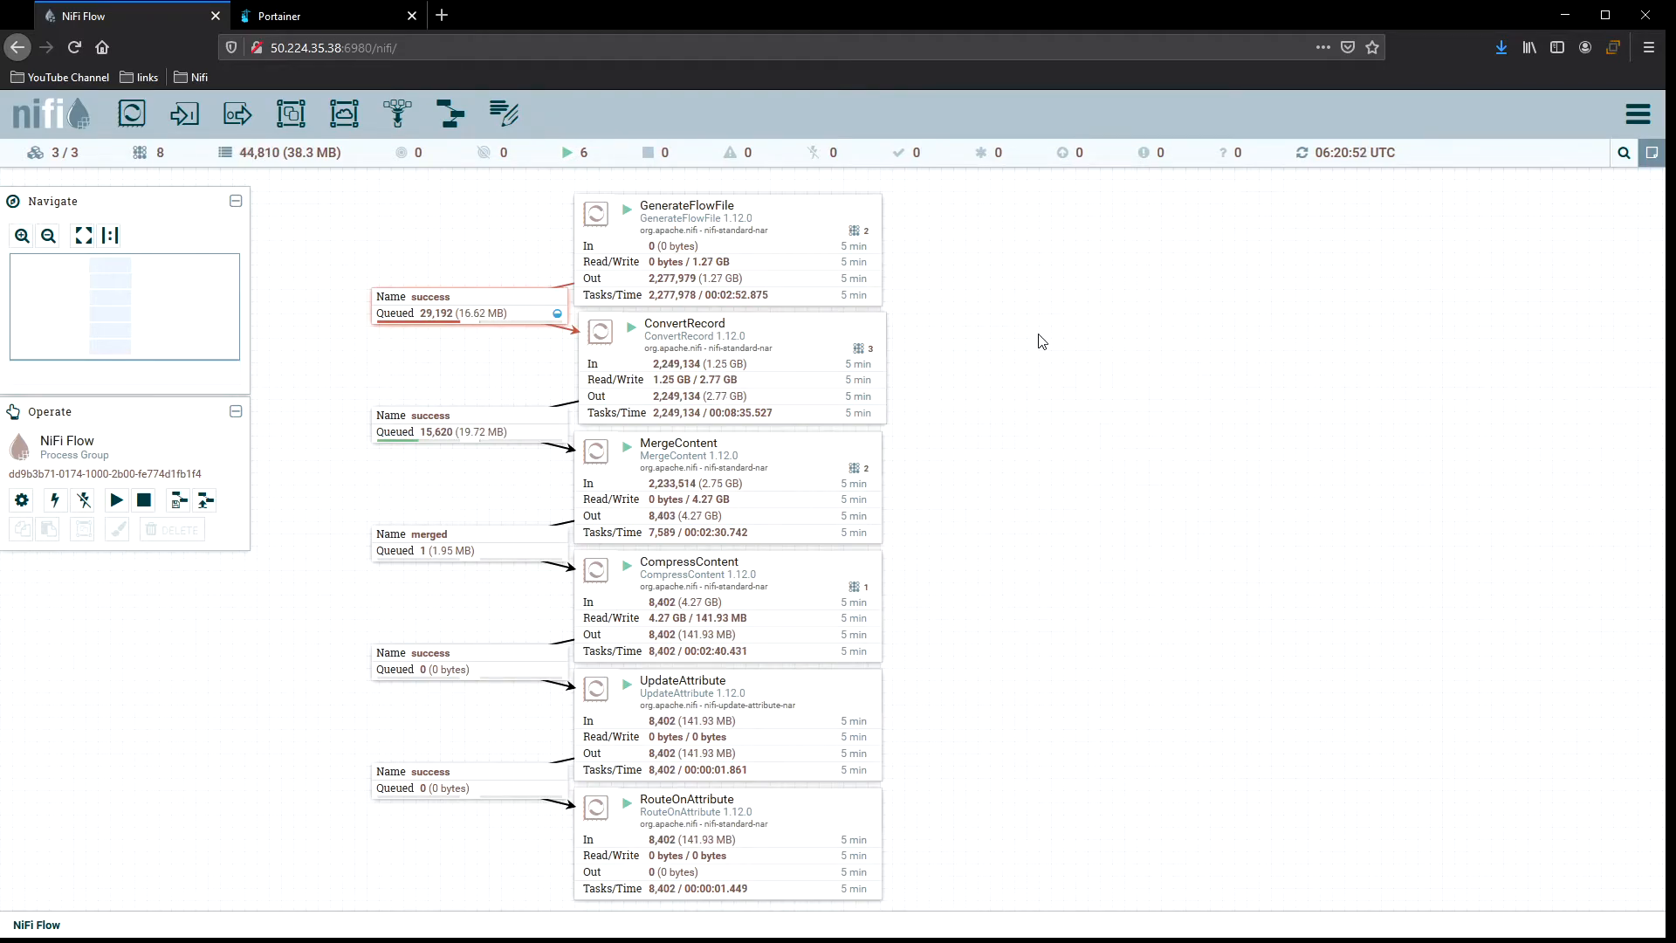
Refresh the canvas repeatedly to monitor queue sizes and throughput across the clustered flow.
right_click(1025, 339)
click(1039, 338)
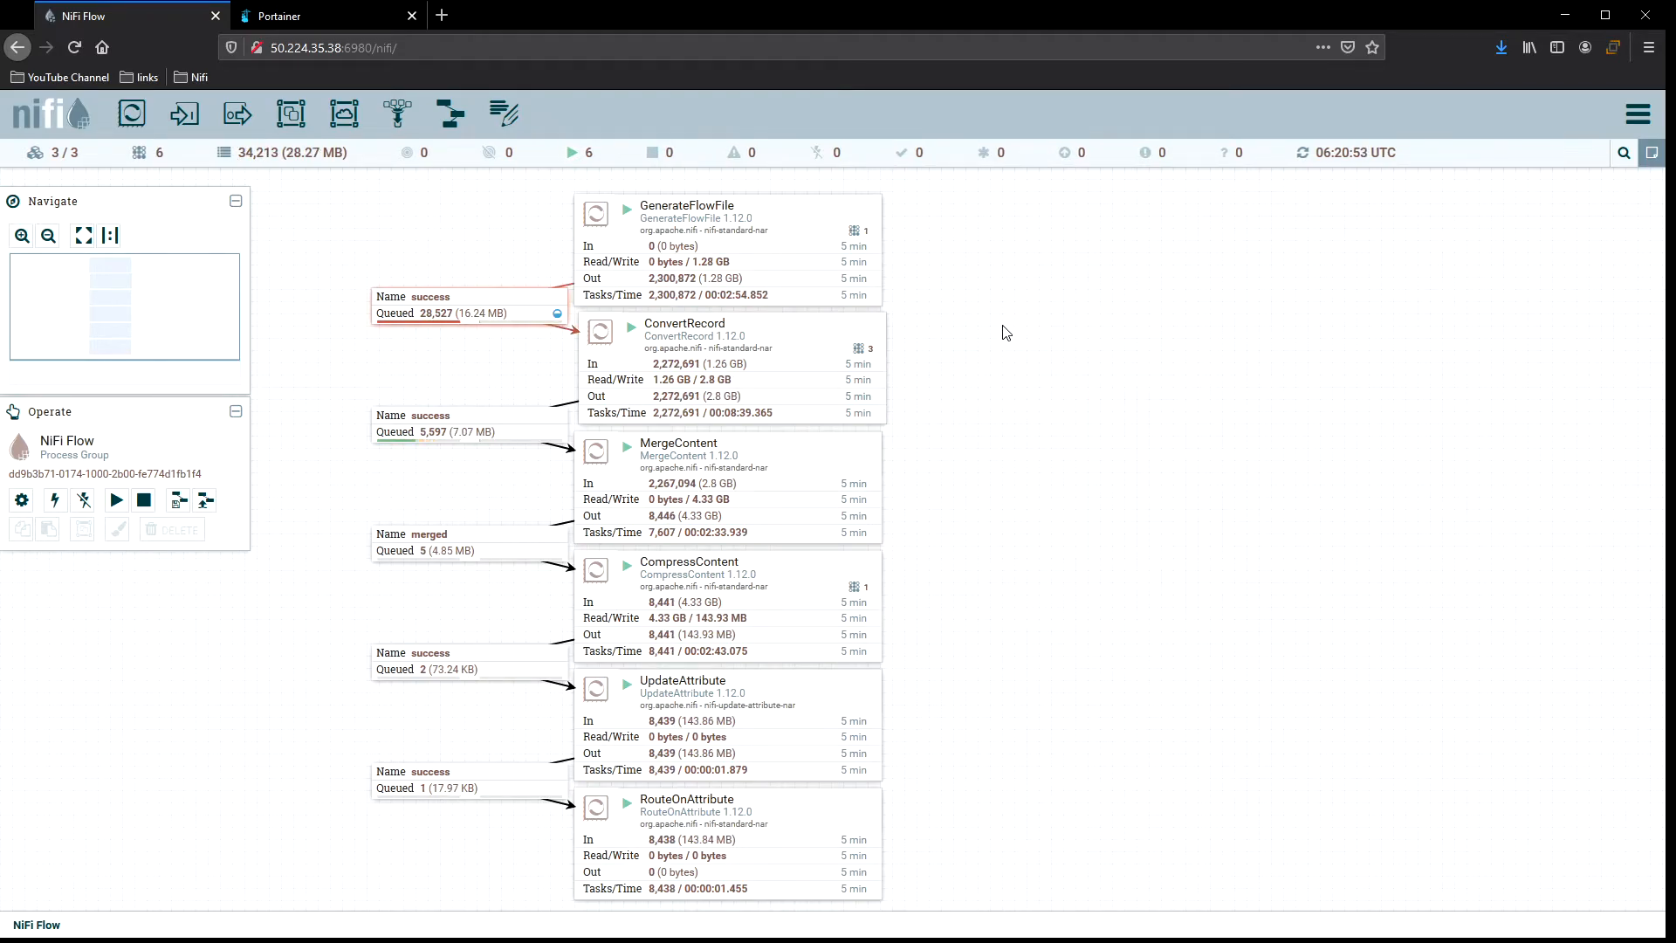
right_click(1004, 326)
click(1038, 340)
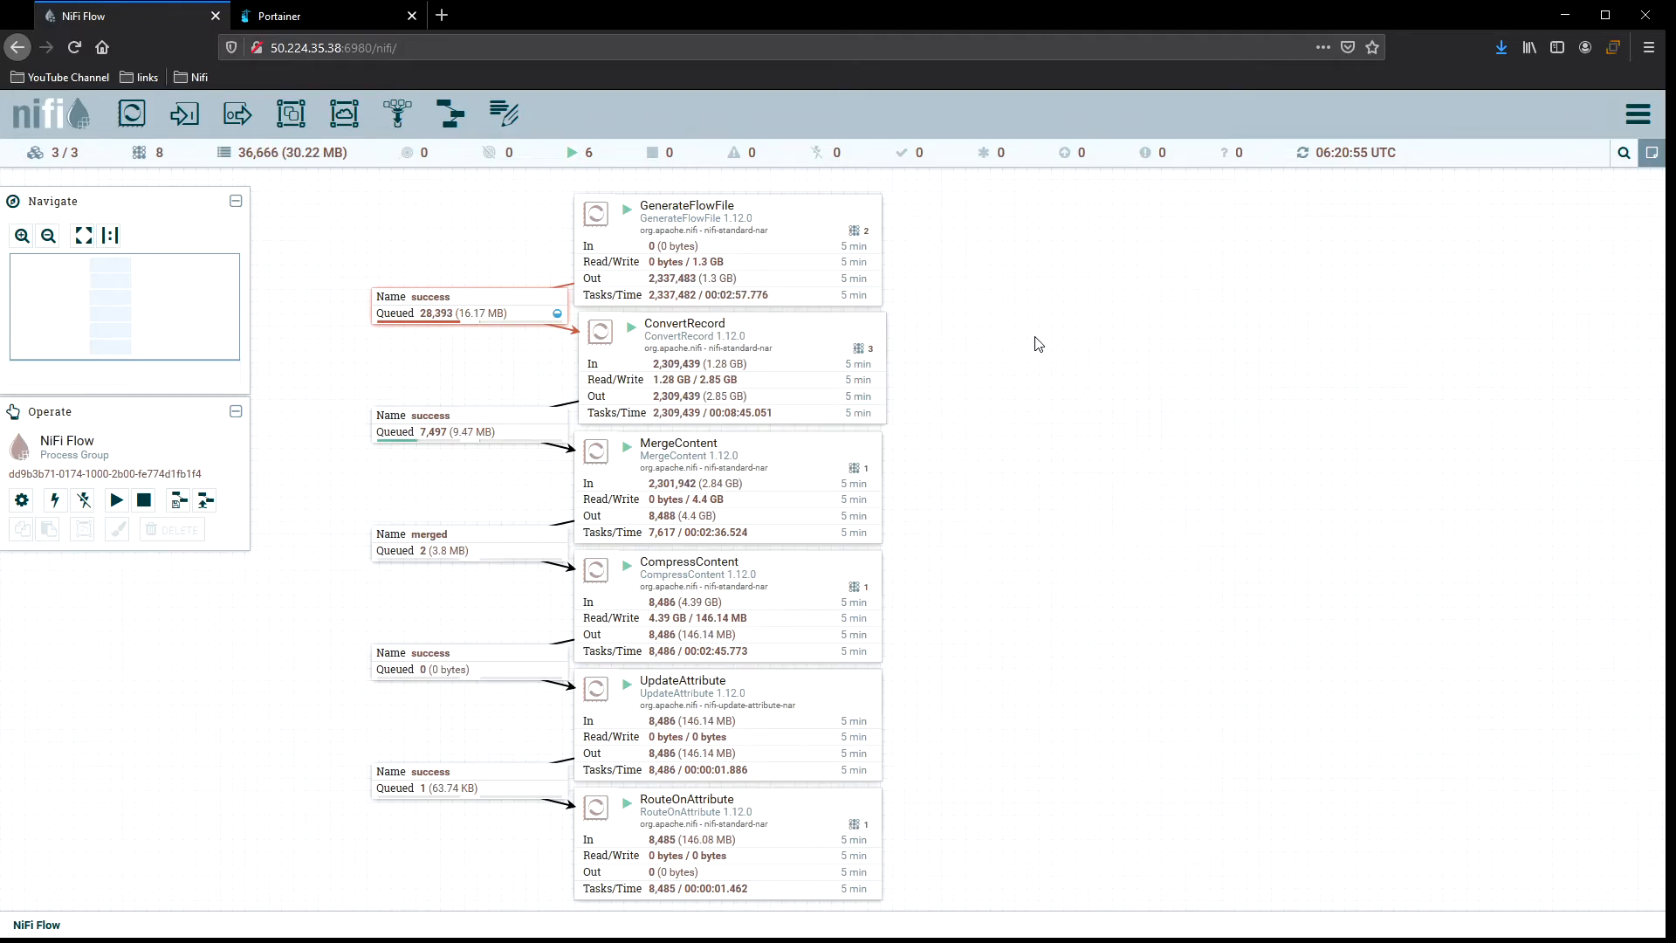
right_click(979, 319)
click(1006, 337)
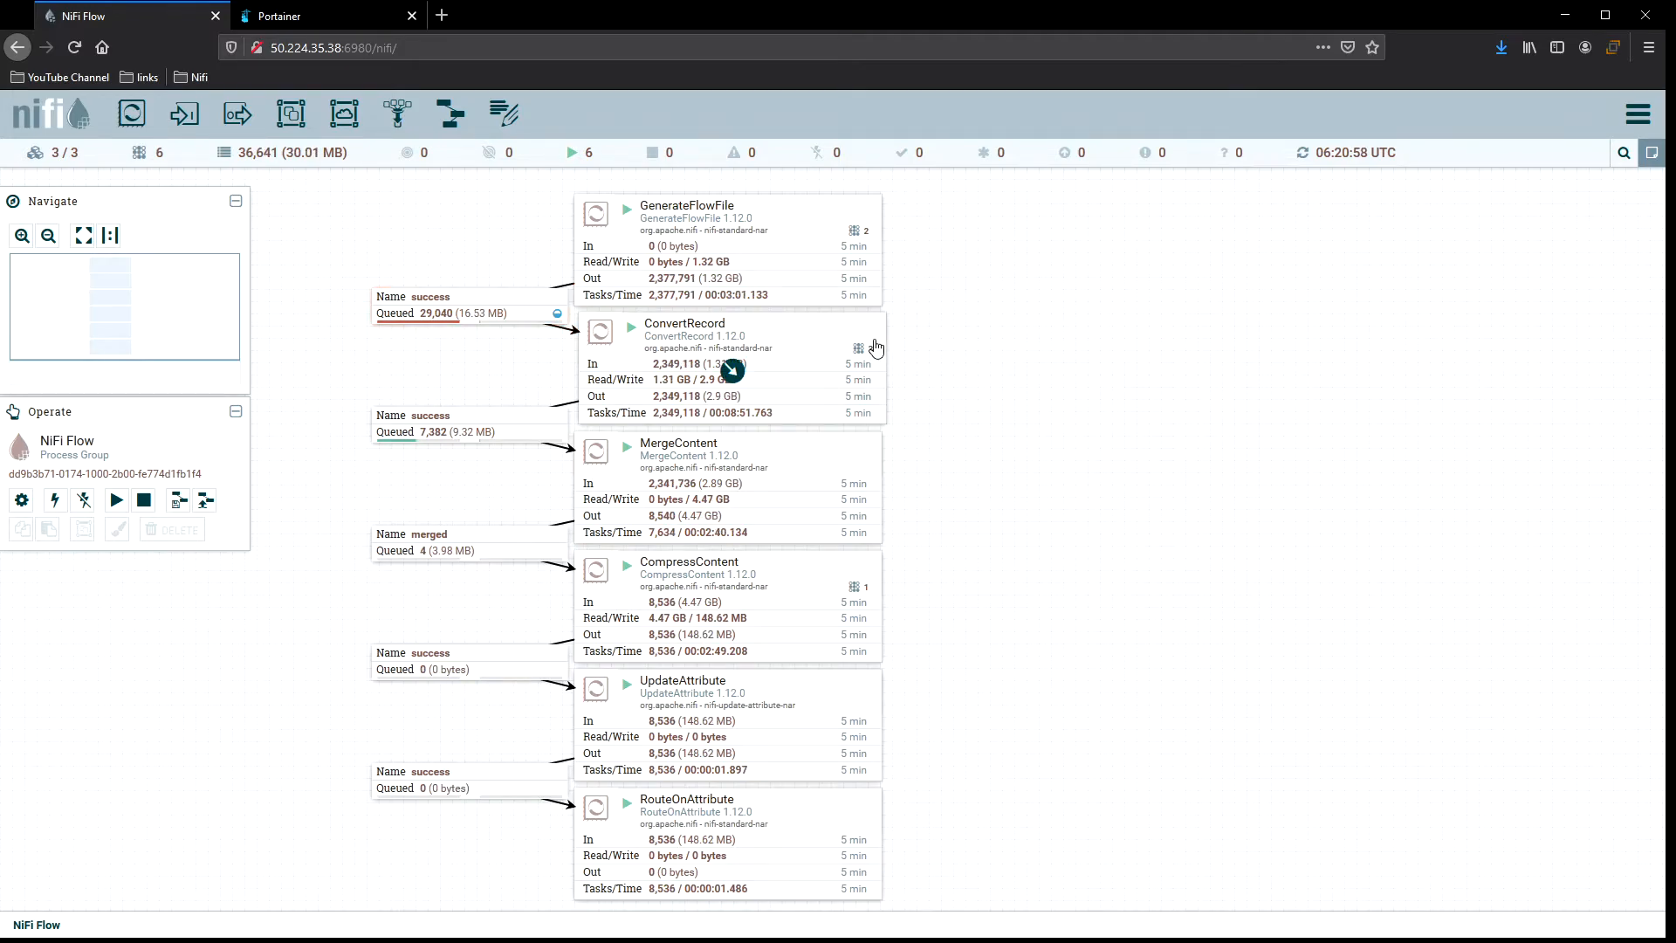
click(803, 340)
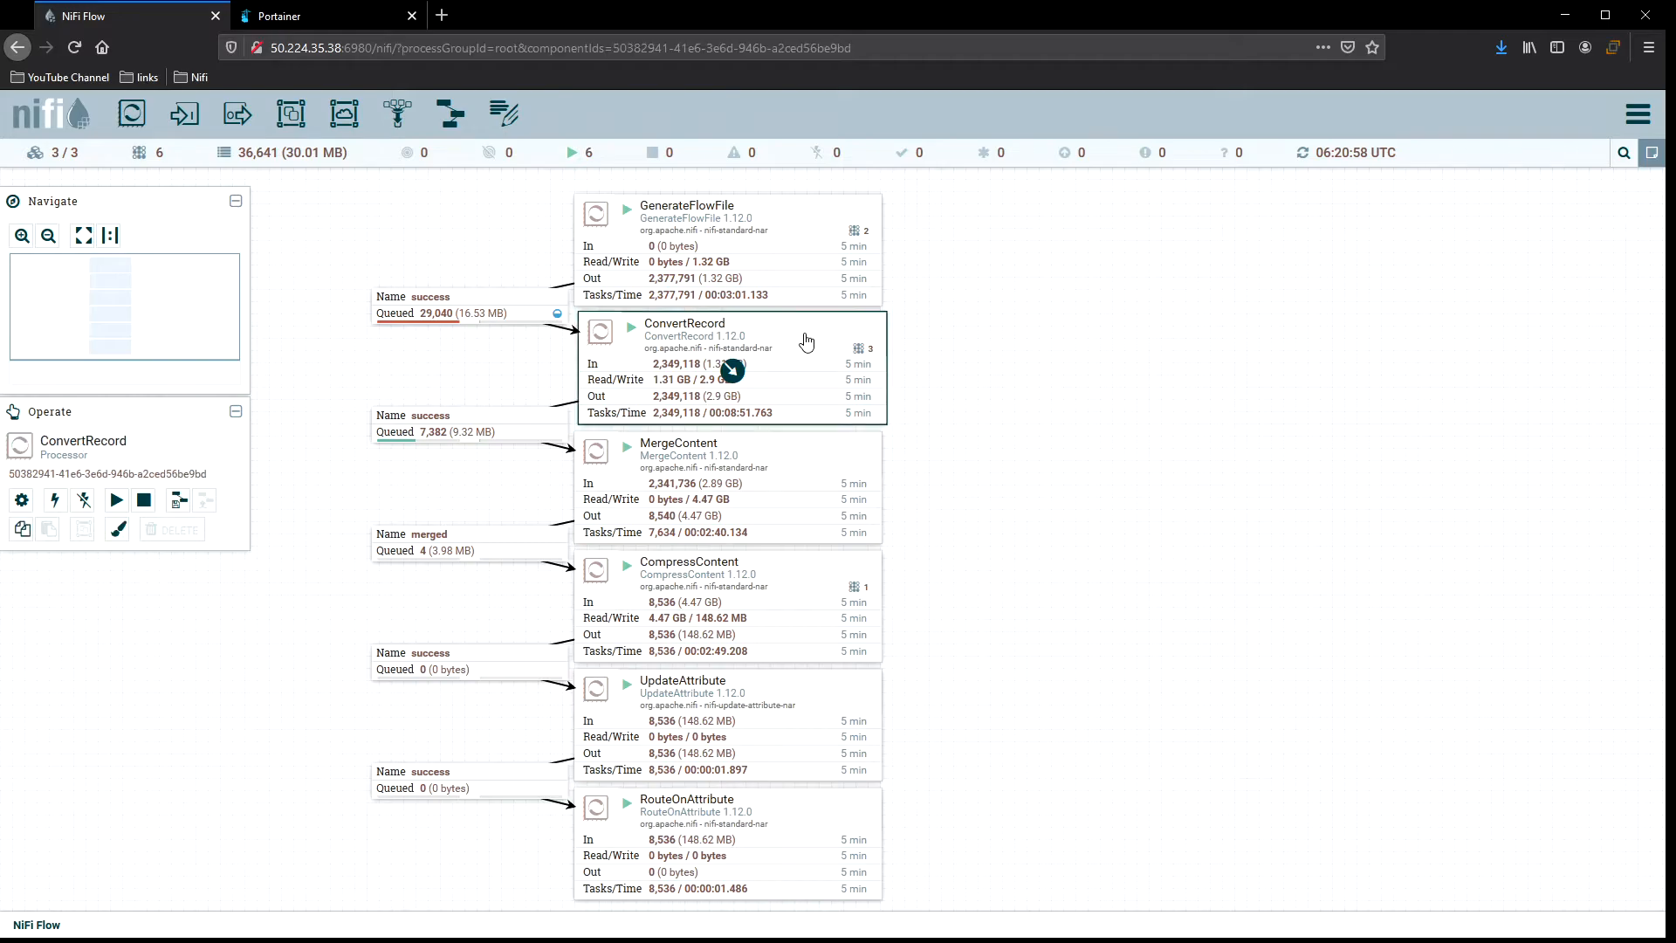
right_click(959, 336)
click(998, 349)
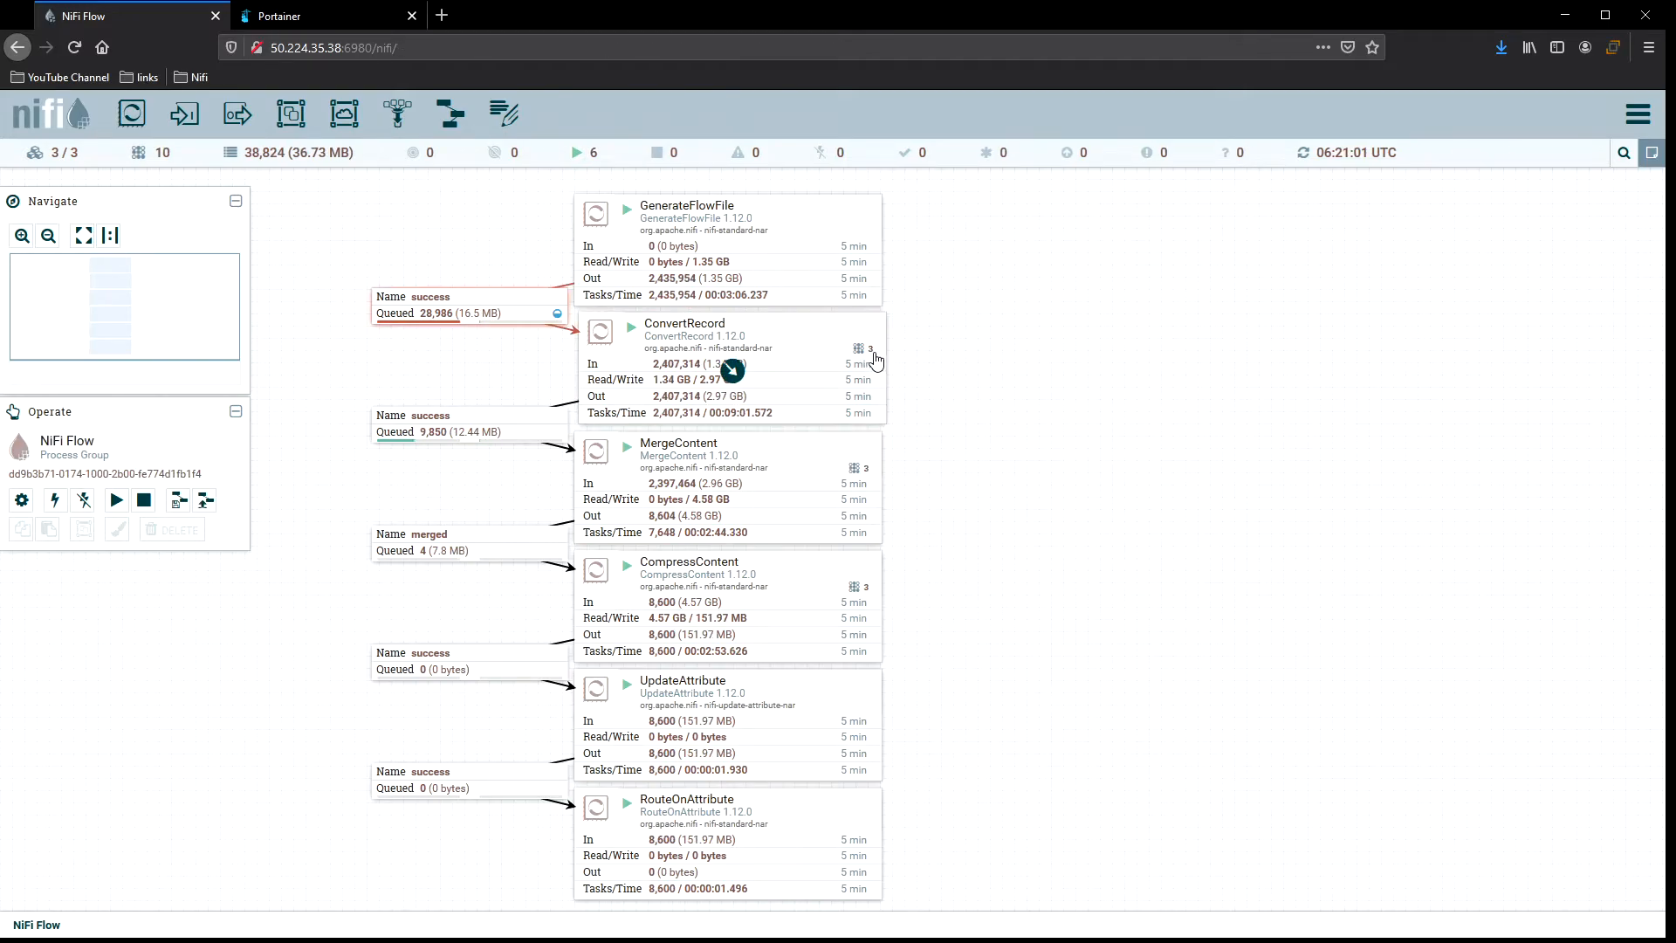
right_click(952, 341)
click(957, 338)
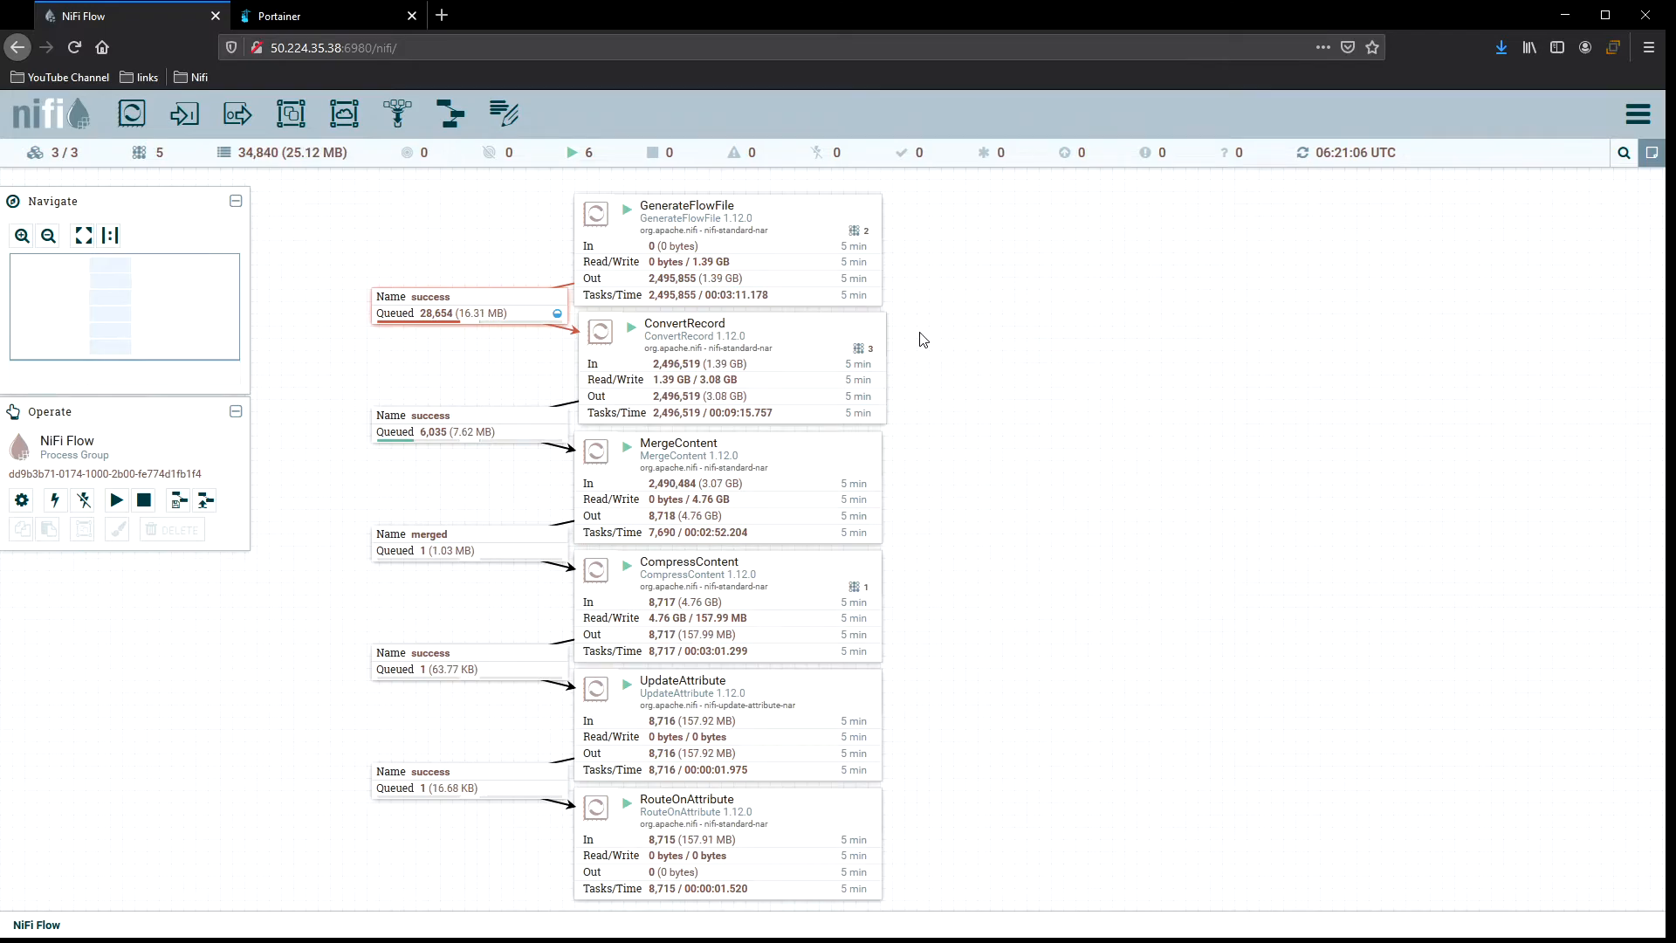
right_click(920, 336)
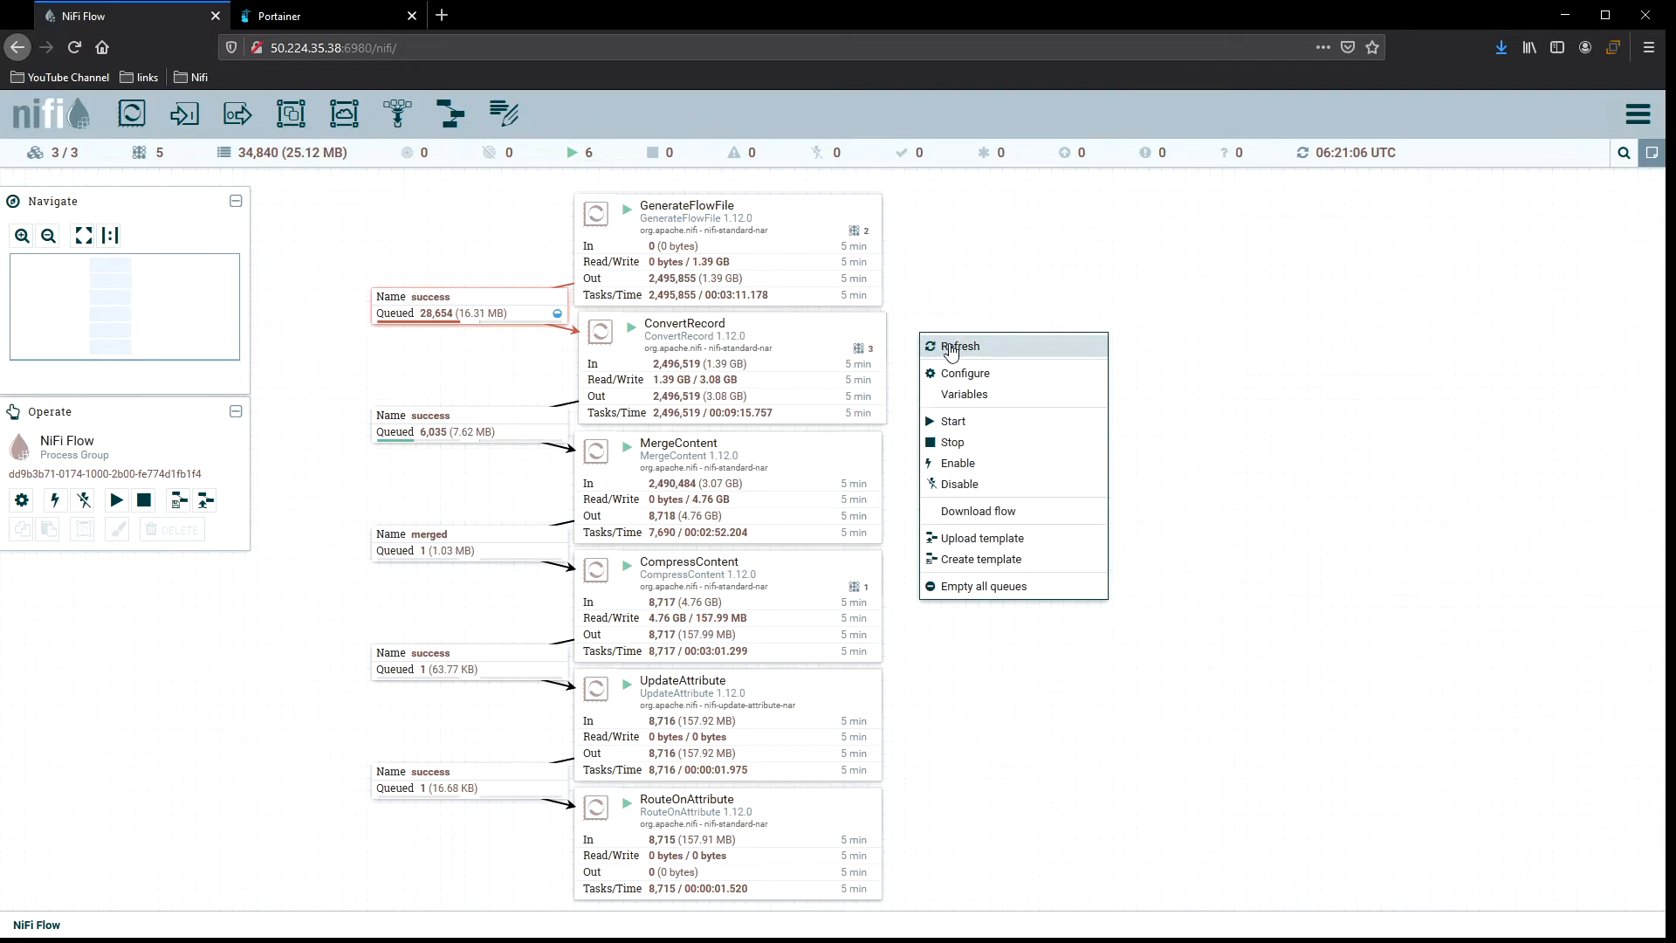
click(951, 349)
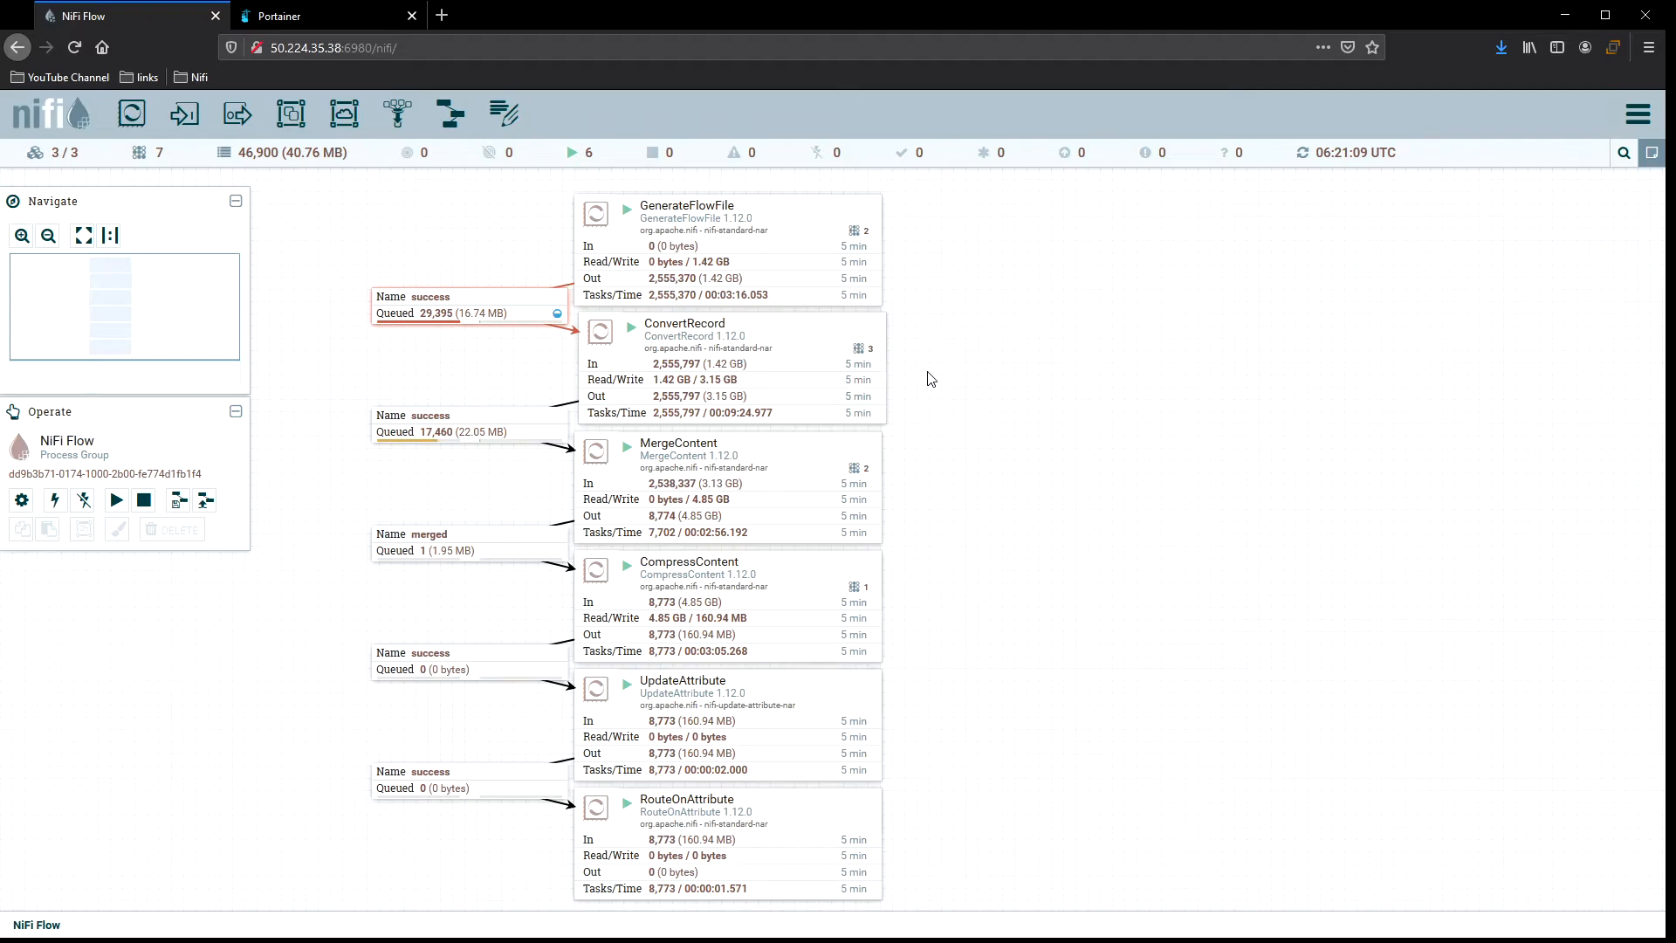
right_click(905, 342)
click(932, 350)
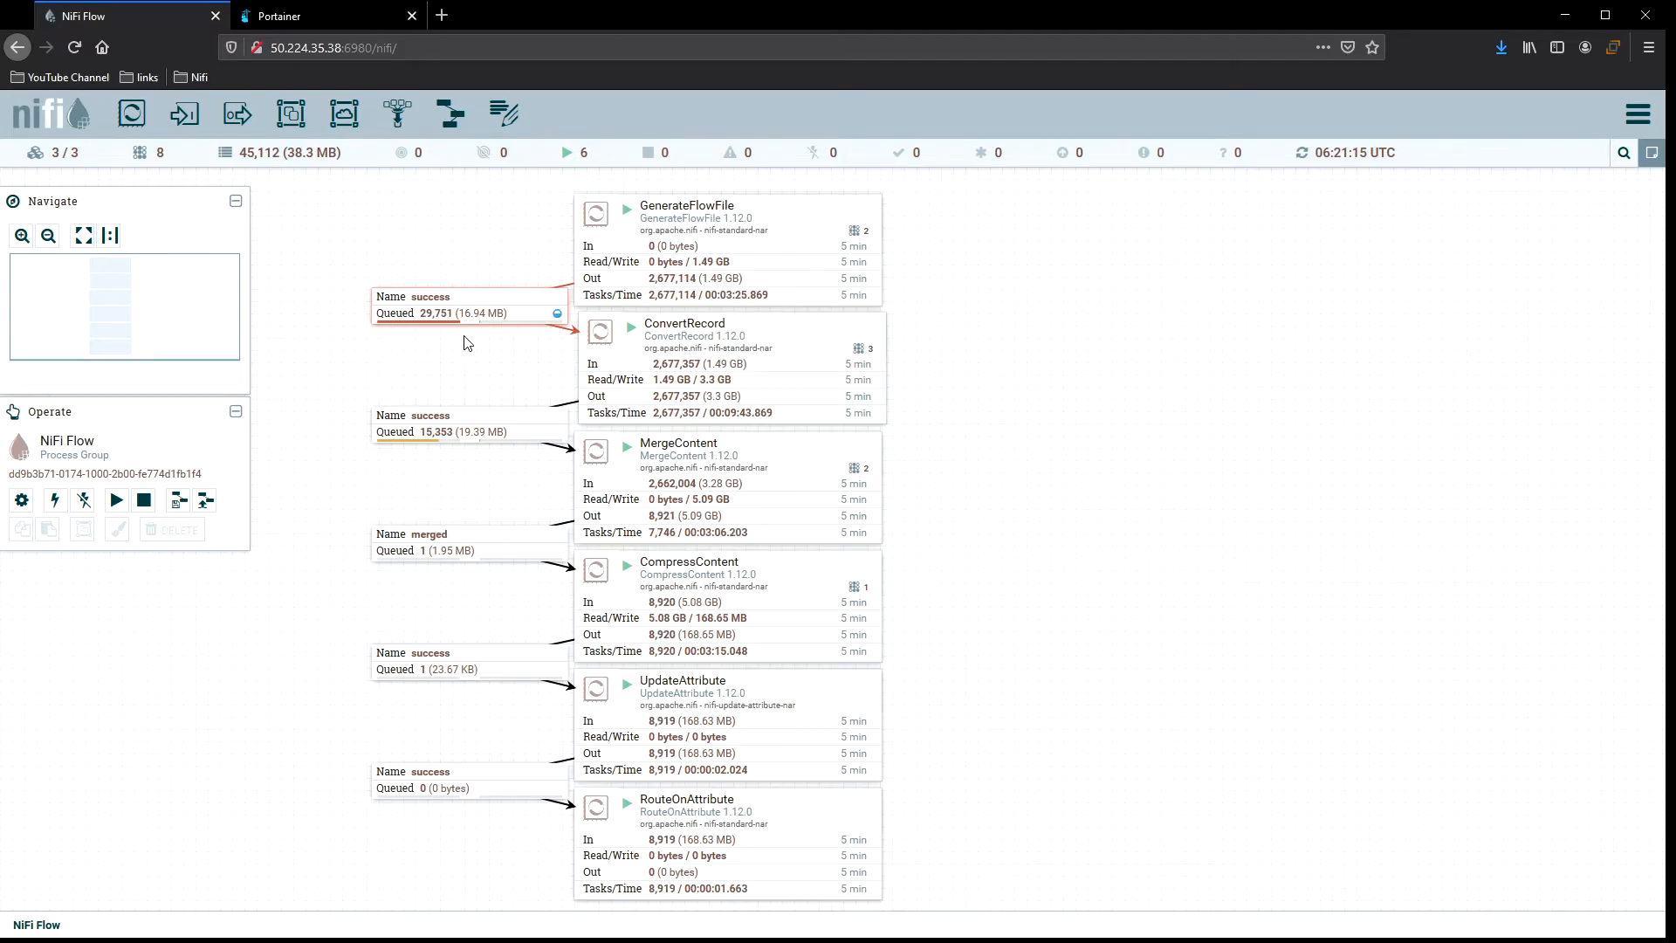
right_click(918, 337)
click(975, 350)
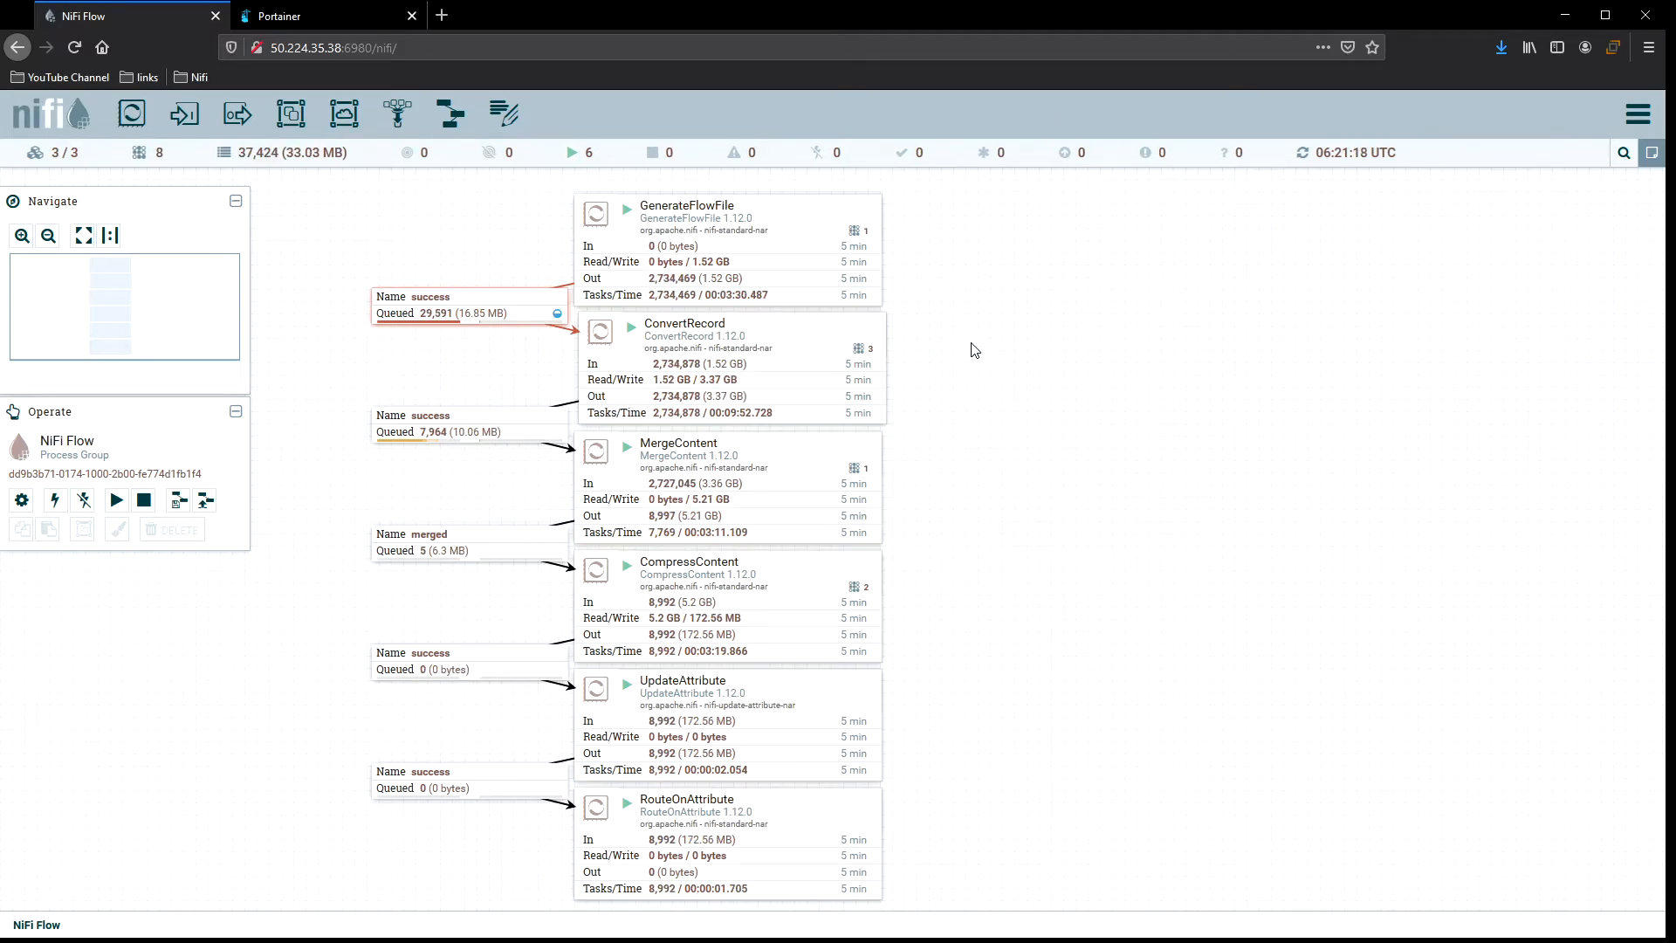
right_click(975, 356)
click(995, 355)
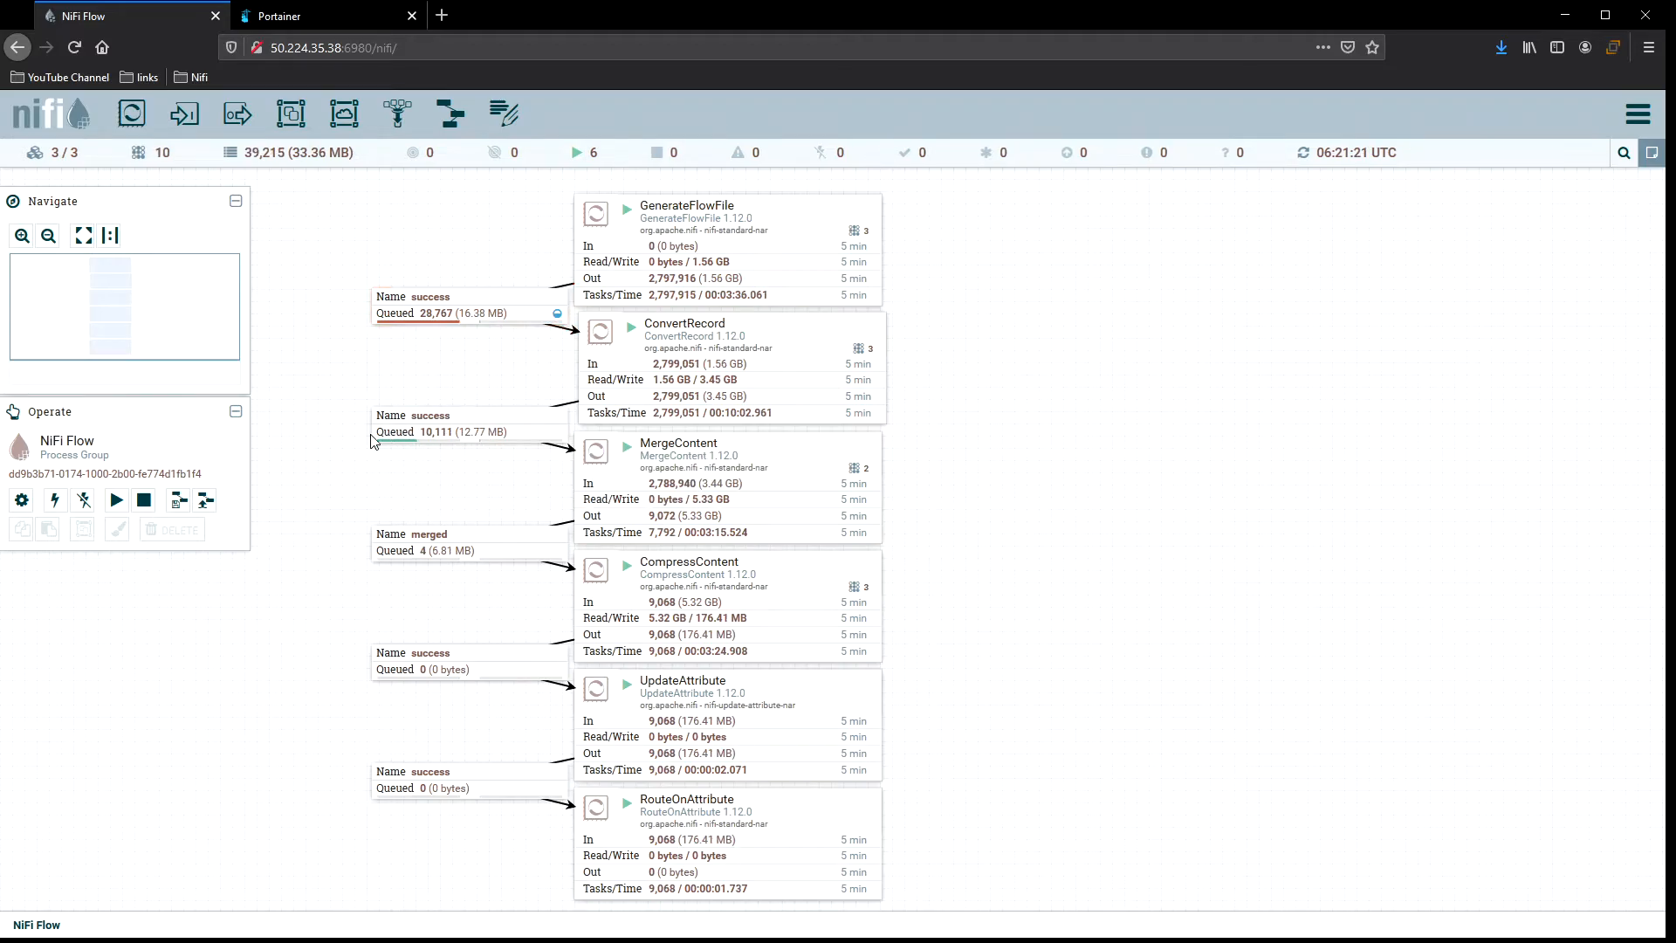
Open the MergeContent processor's details and review its scheduling settings.
click(721, 482)
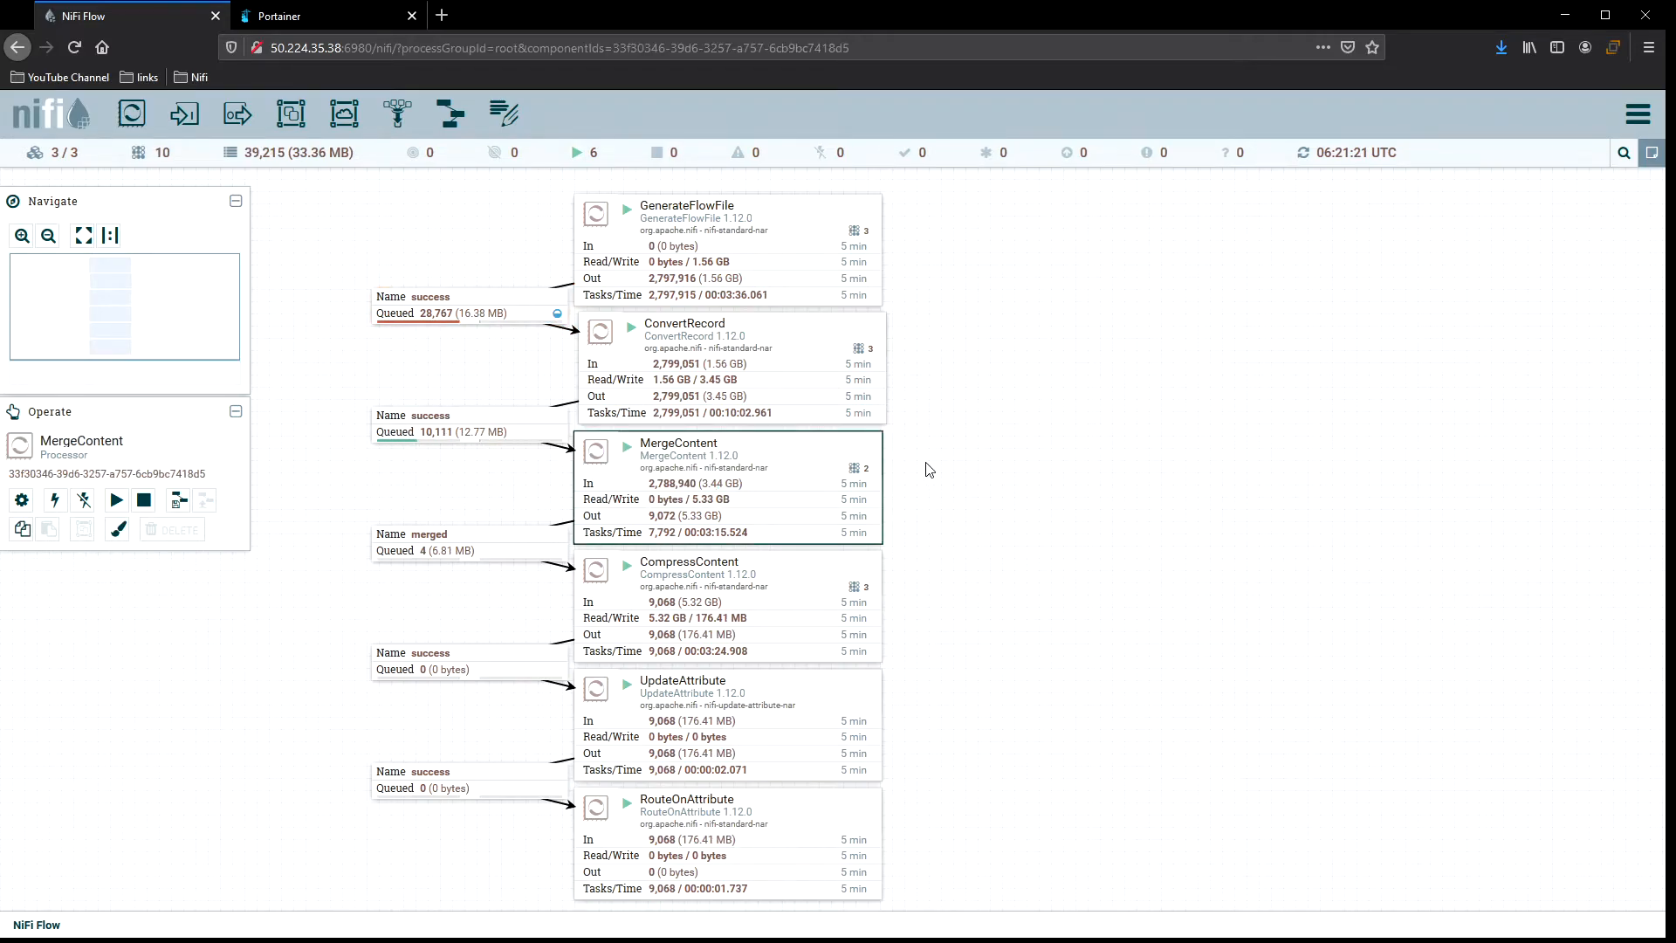
right_click(932, 348)
click(960, 351)
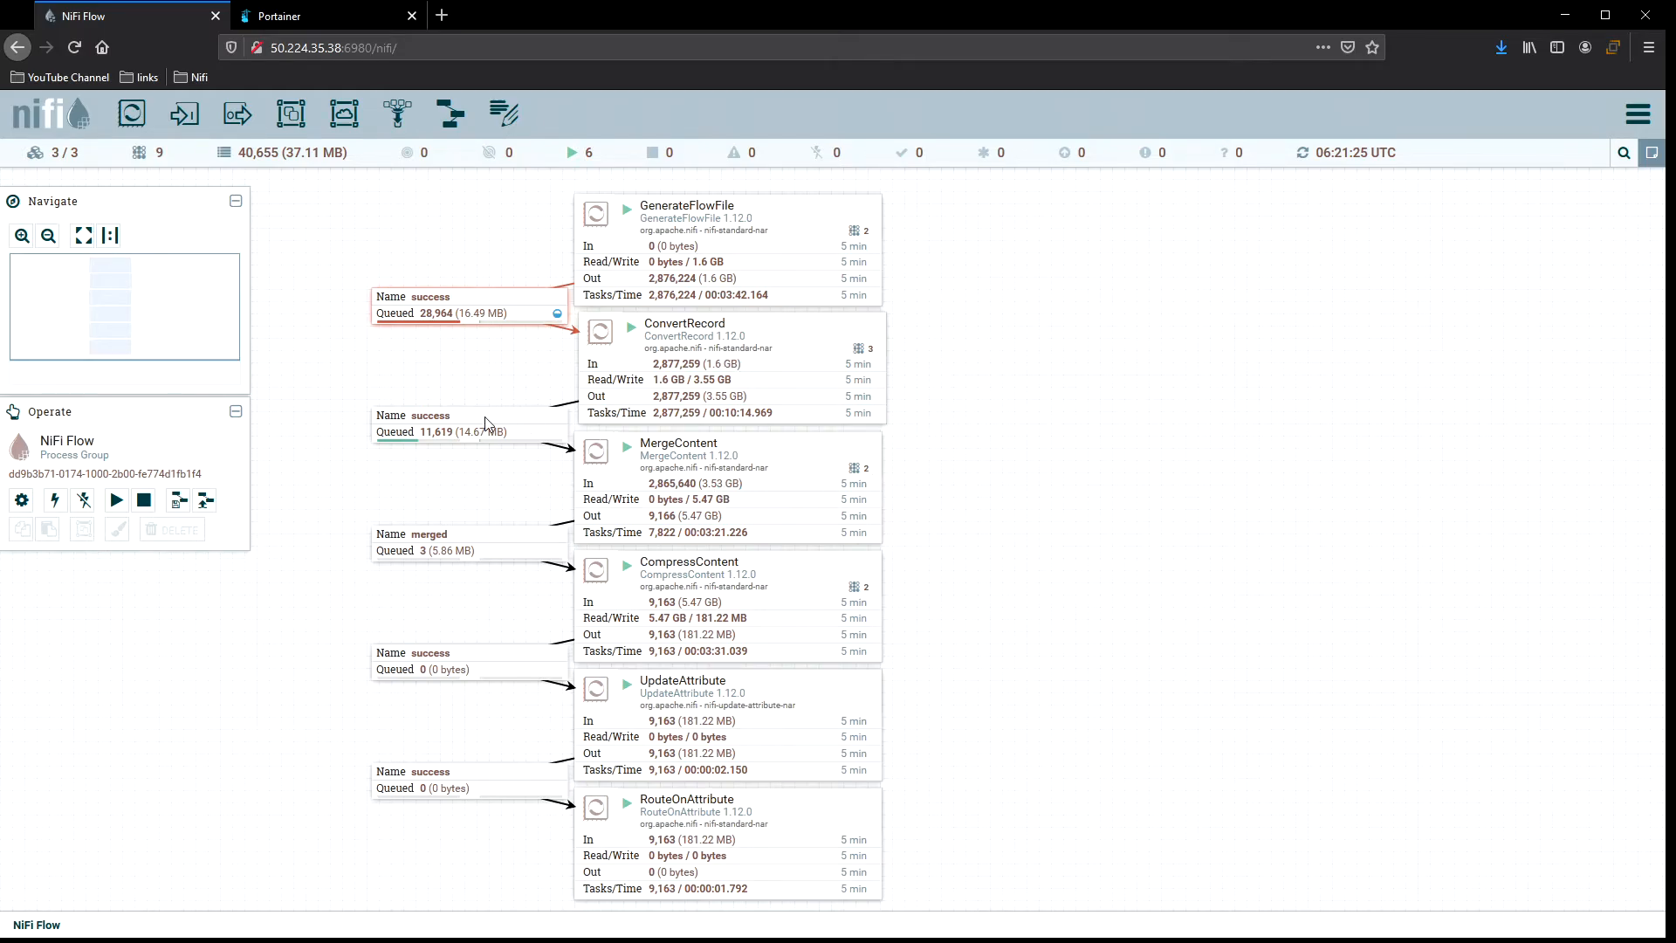
right_click(996, 402)
double_click(728, 490)
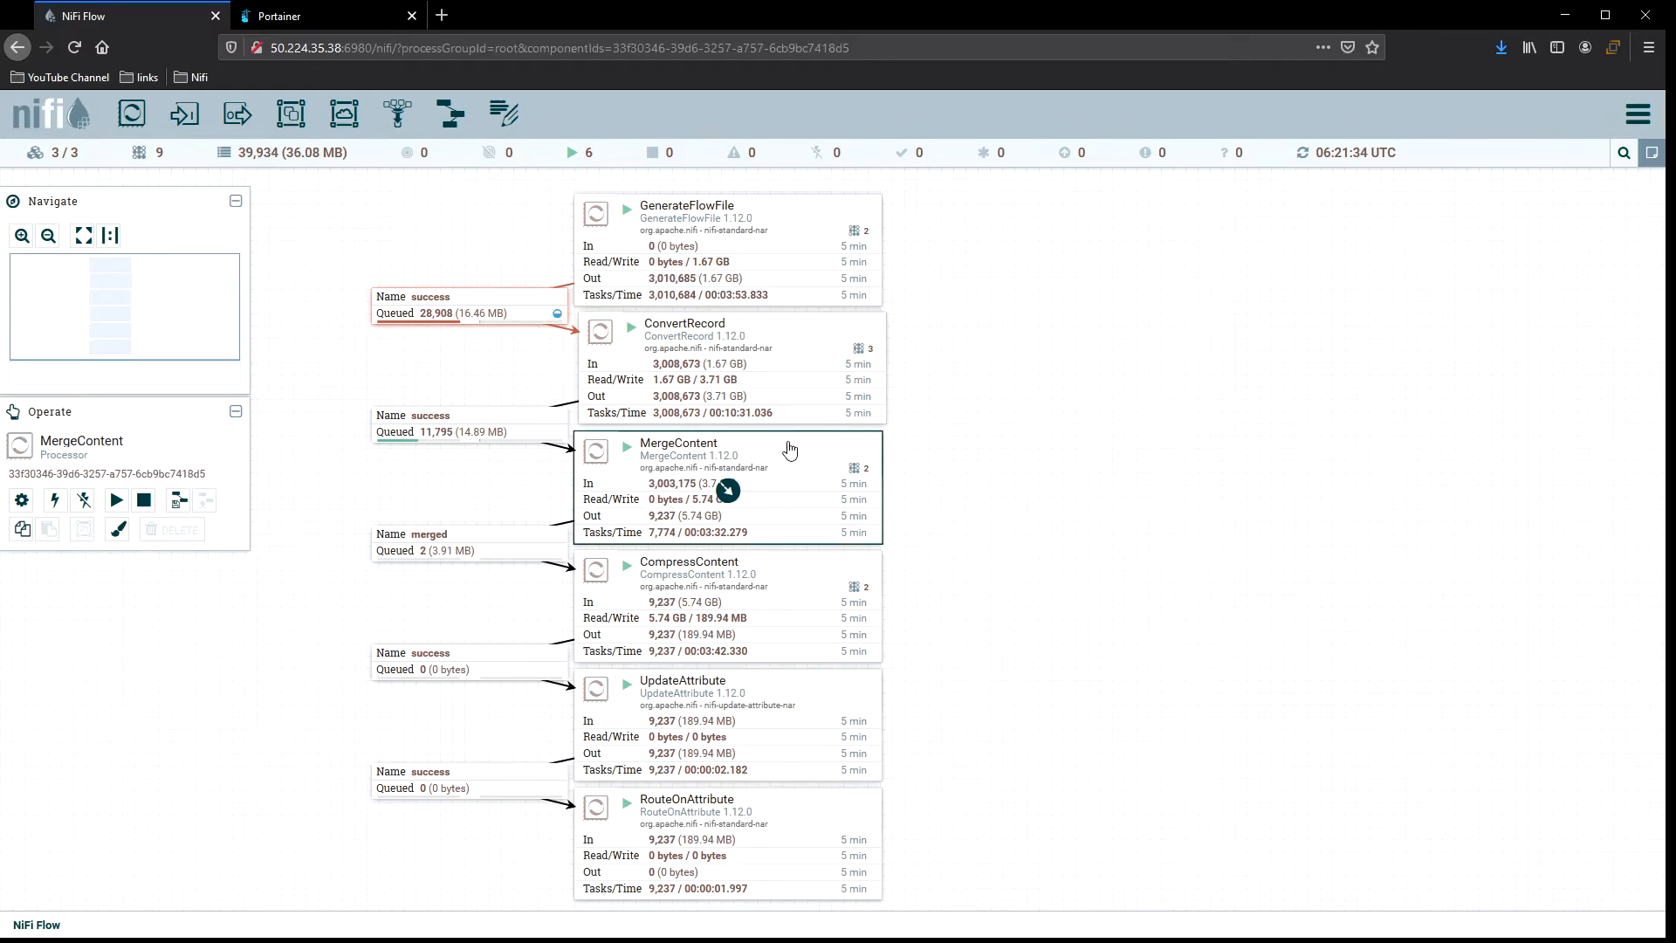
click(632, 375)
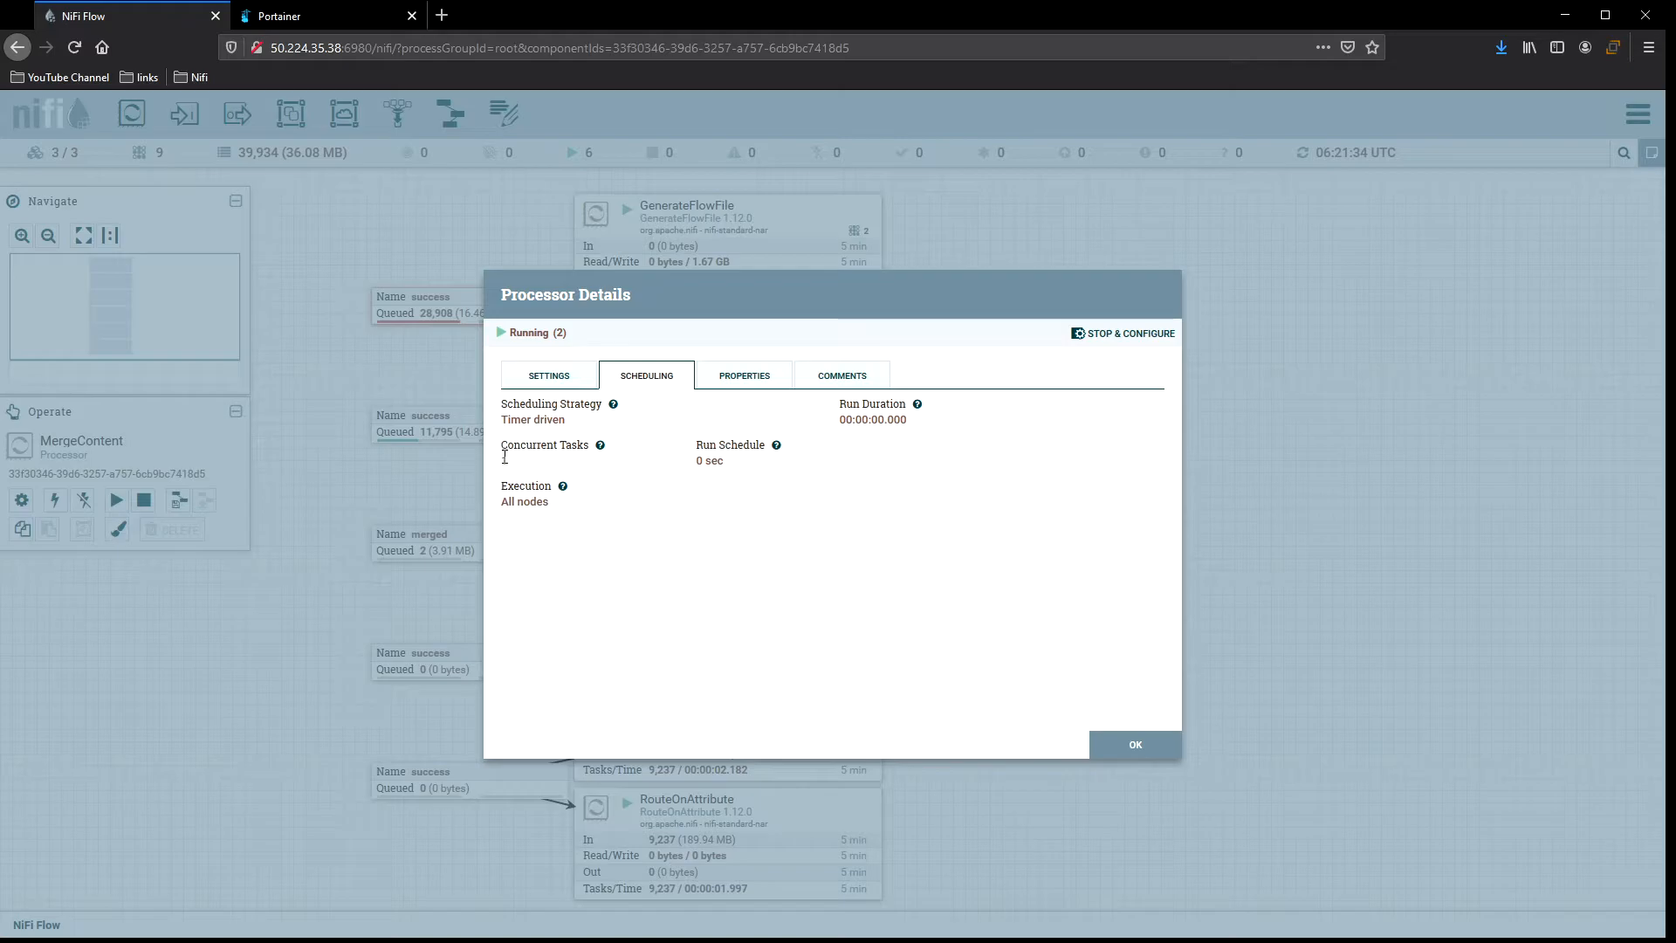
click(1115, 744)
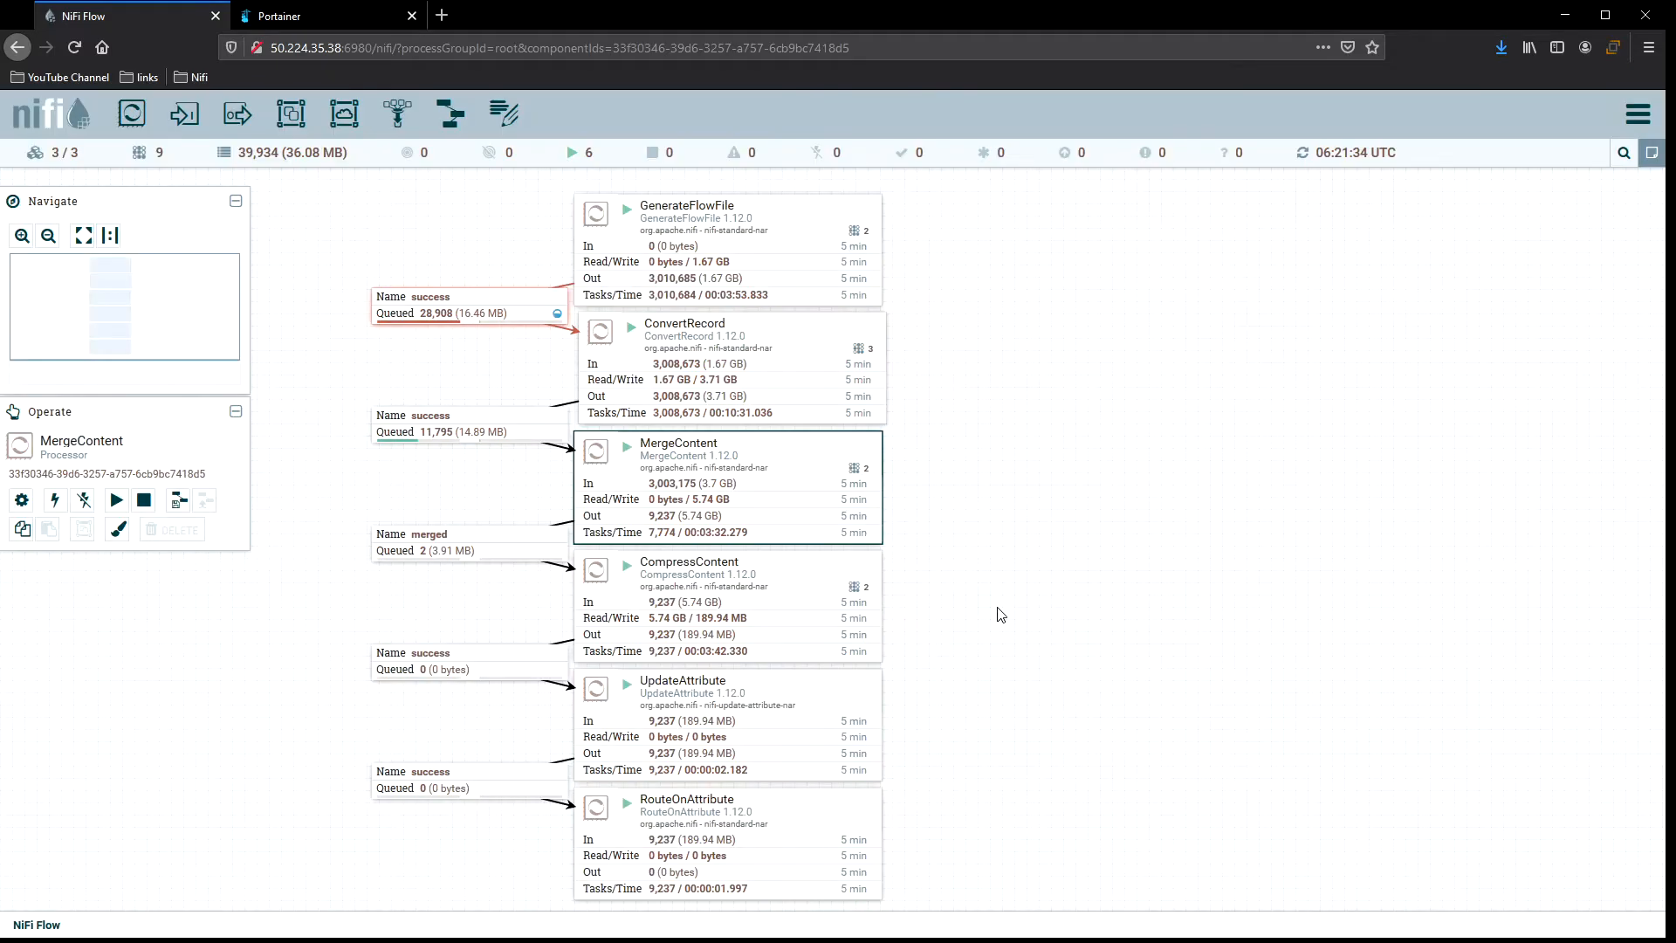
Open the success connection feeding MergeContent and review its back pressure and load balance settings.
double_click(541, 429)
click(682, 383)
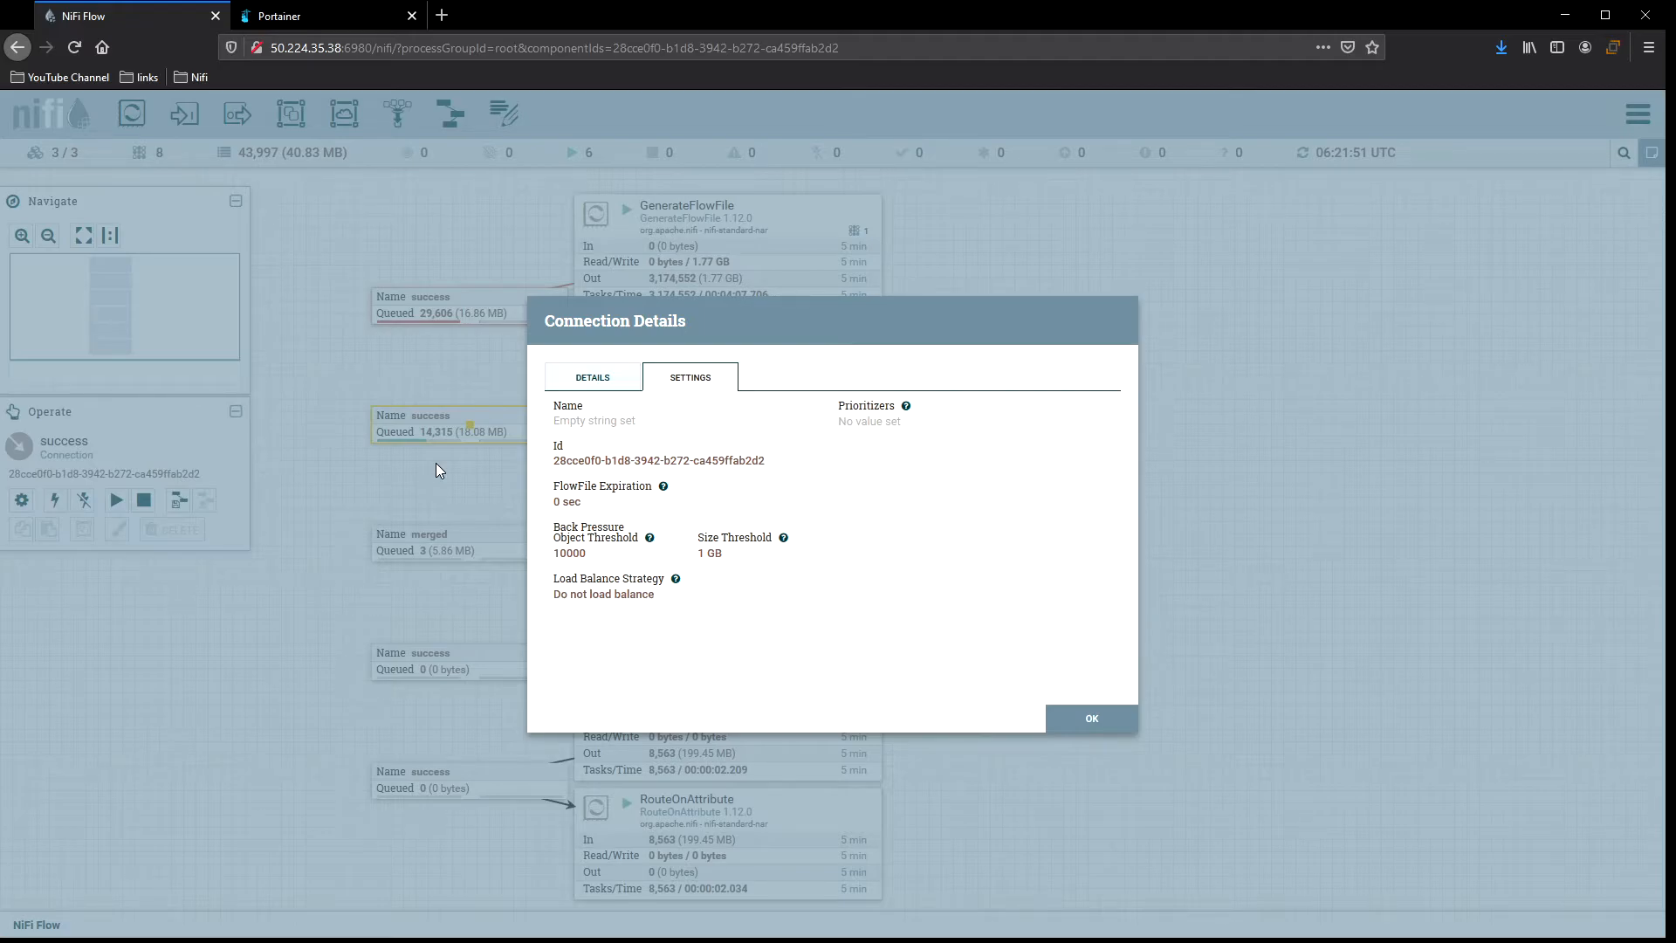
click(1095, 717)
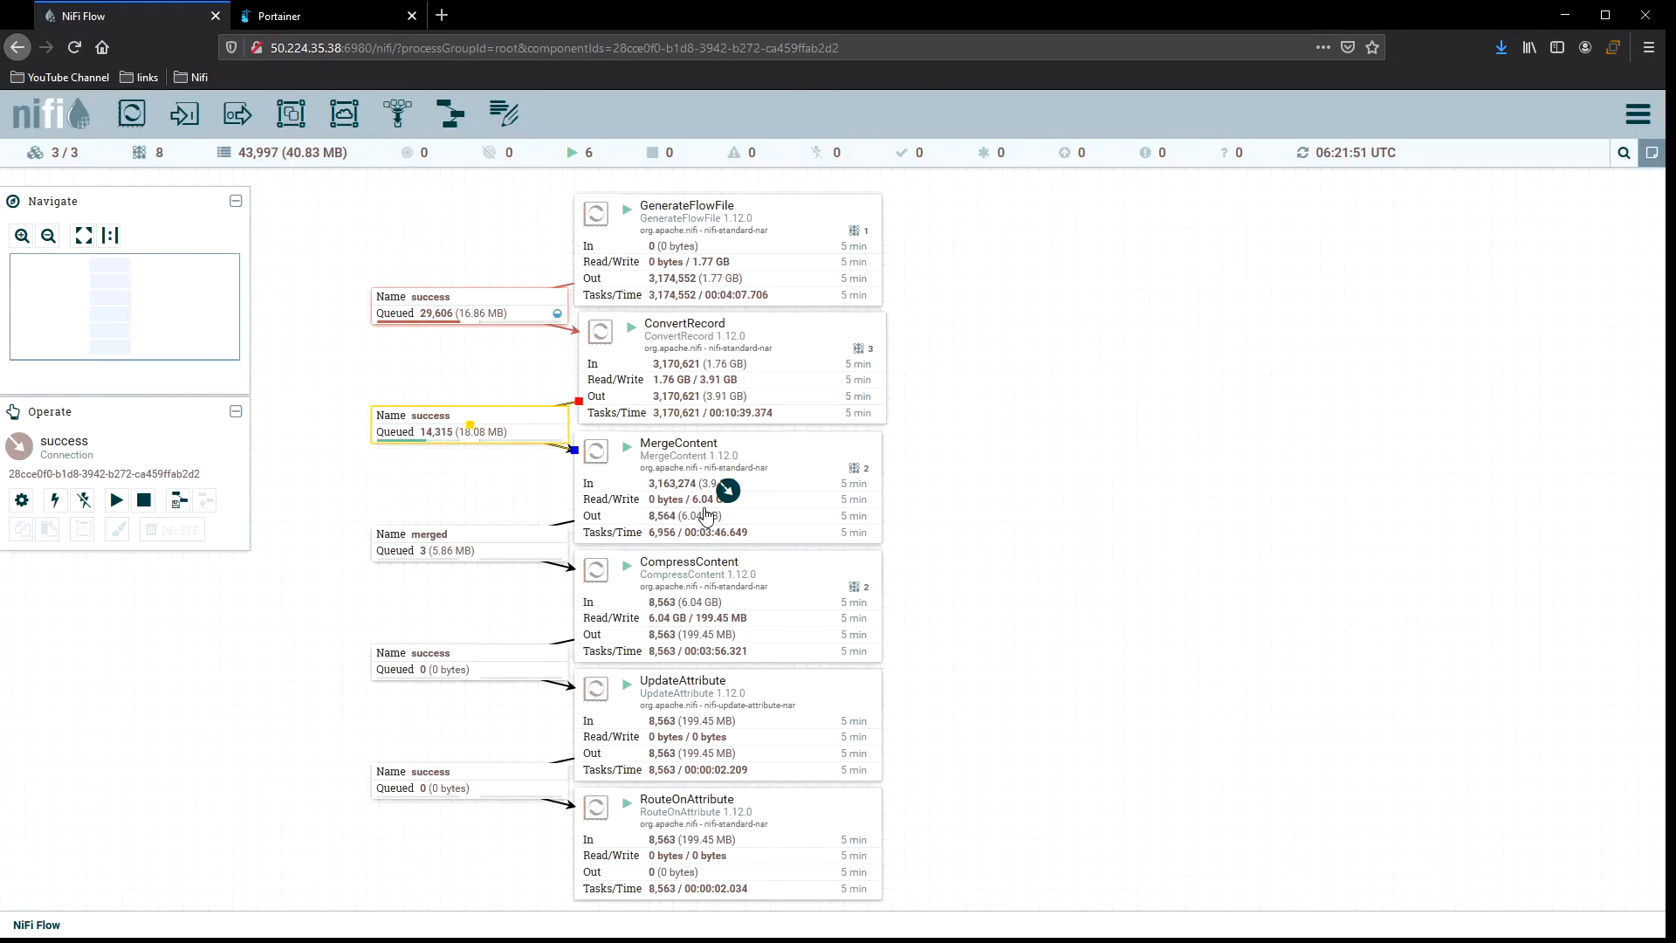
Refresh the canvas several times to watch the queue ahead of MergeContent.
right_click(938, 446)
click(978, 460)
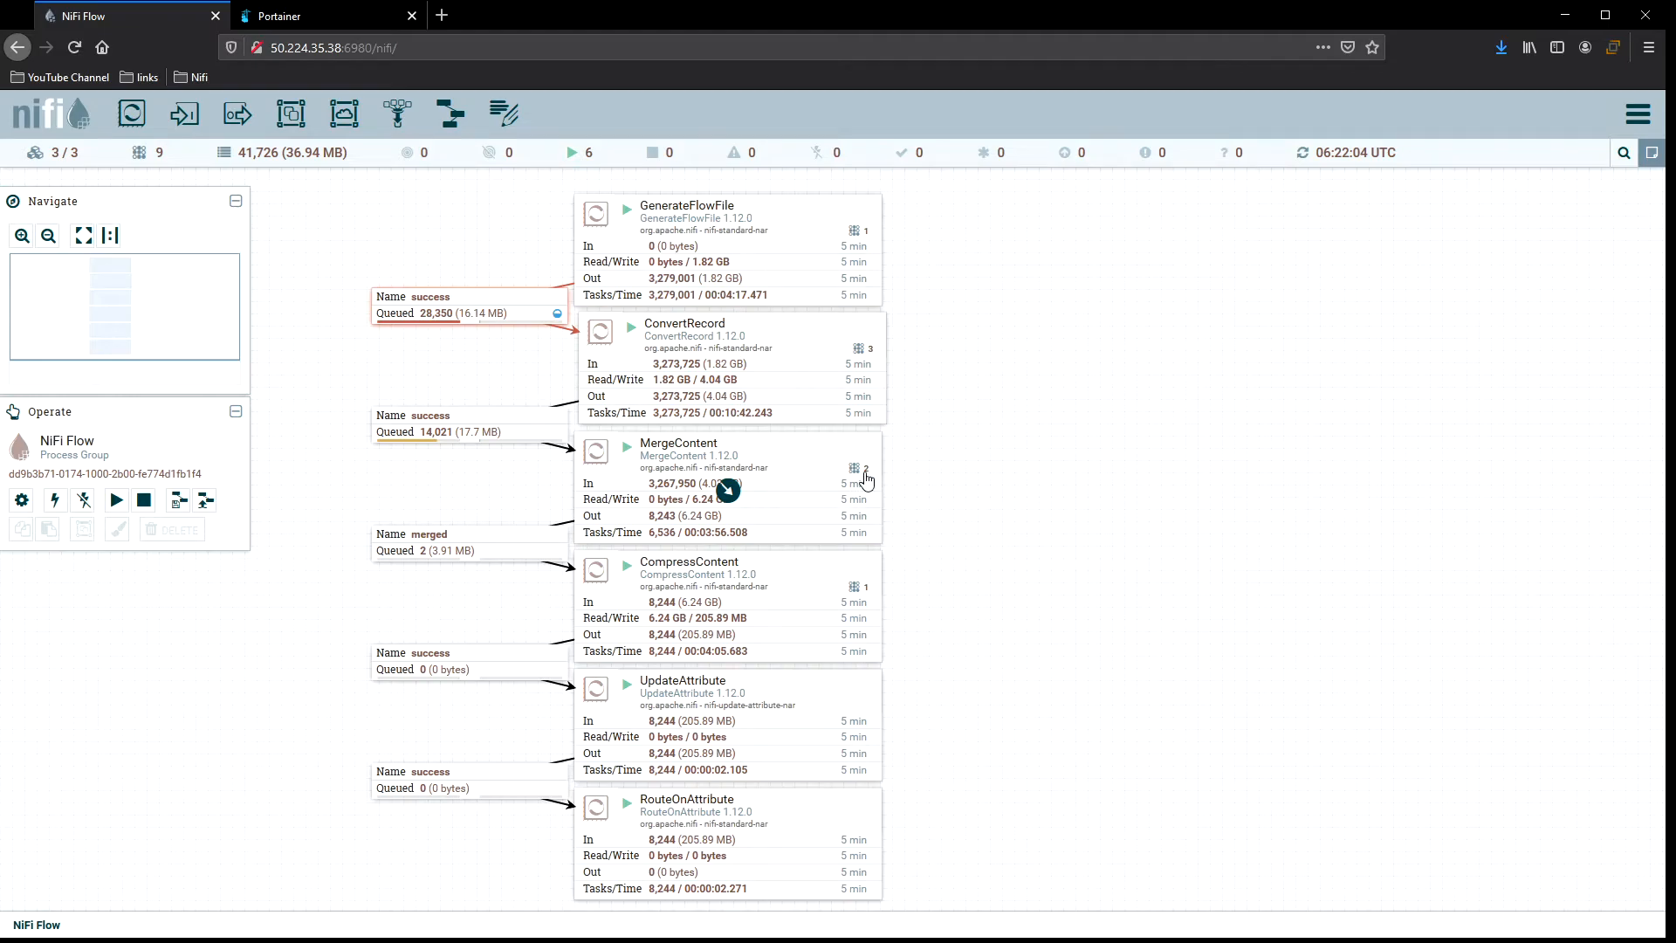
right_click(925, 470)
click(965, 478)
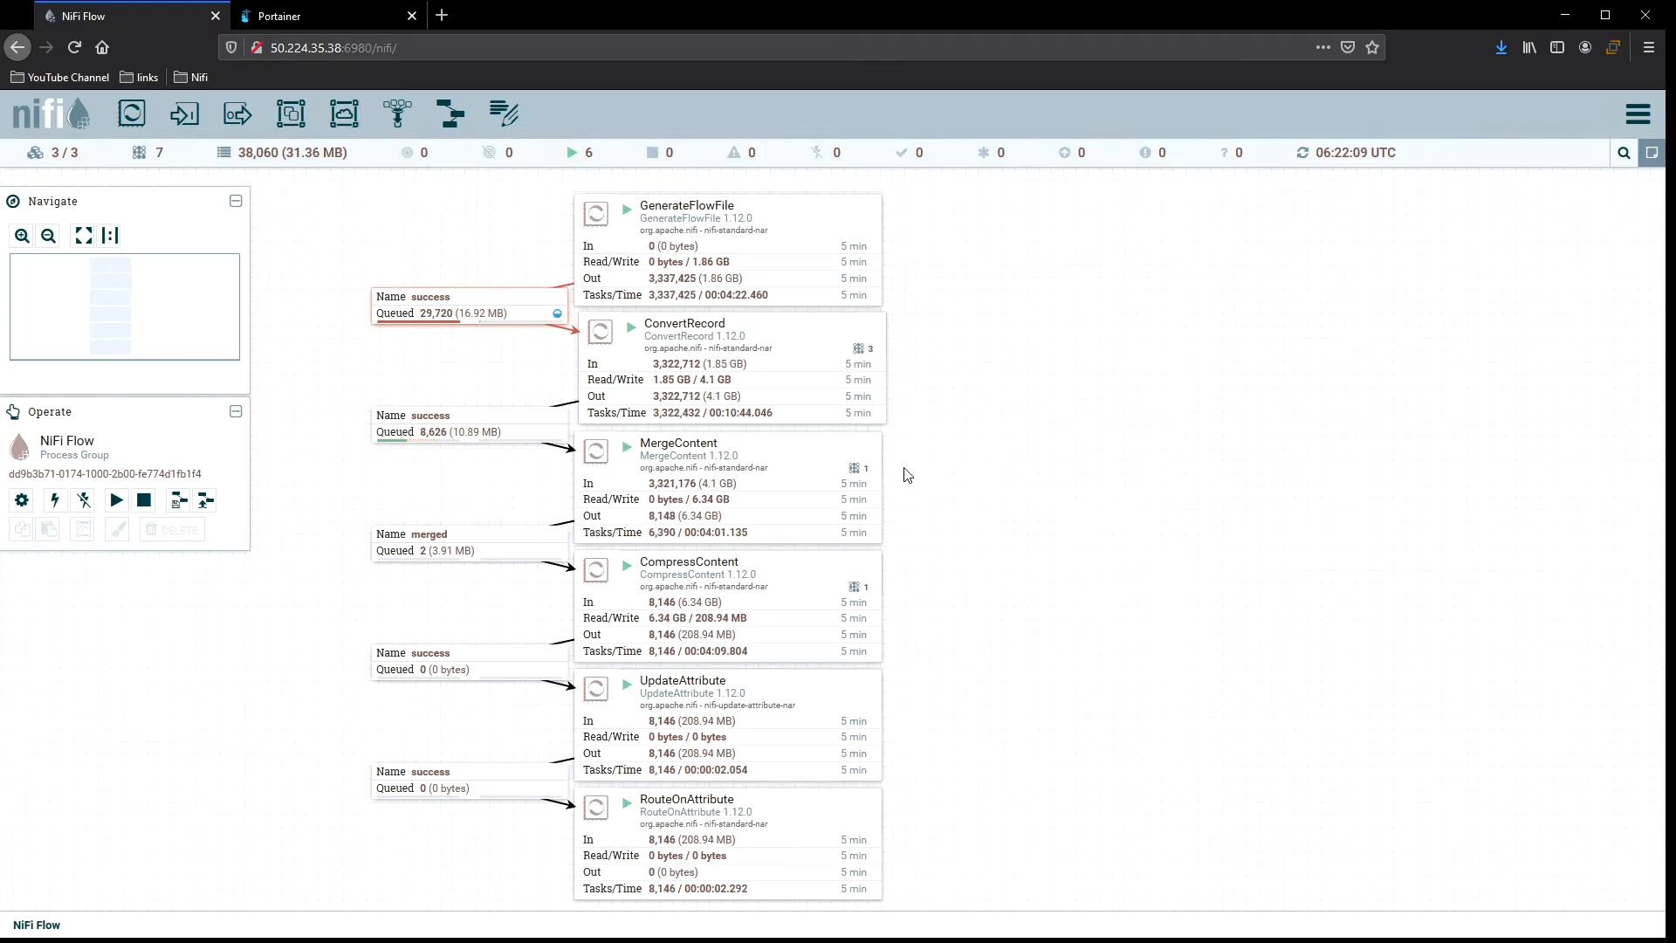
right_click(904, 475)
click(952, 478)
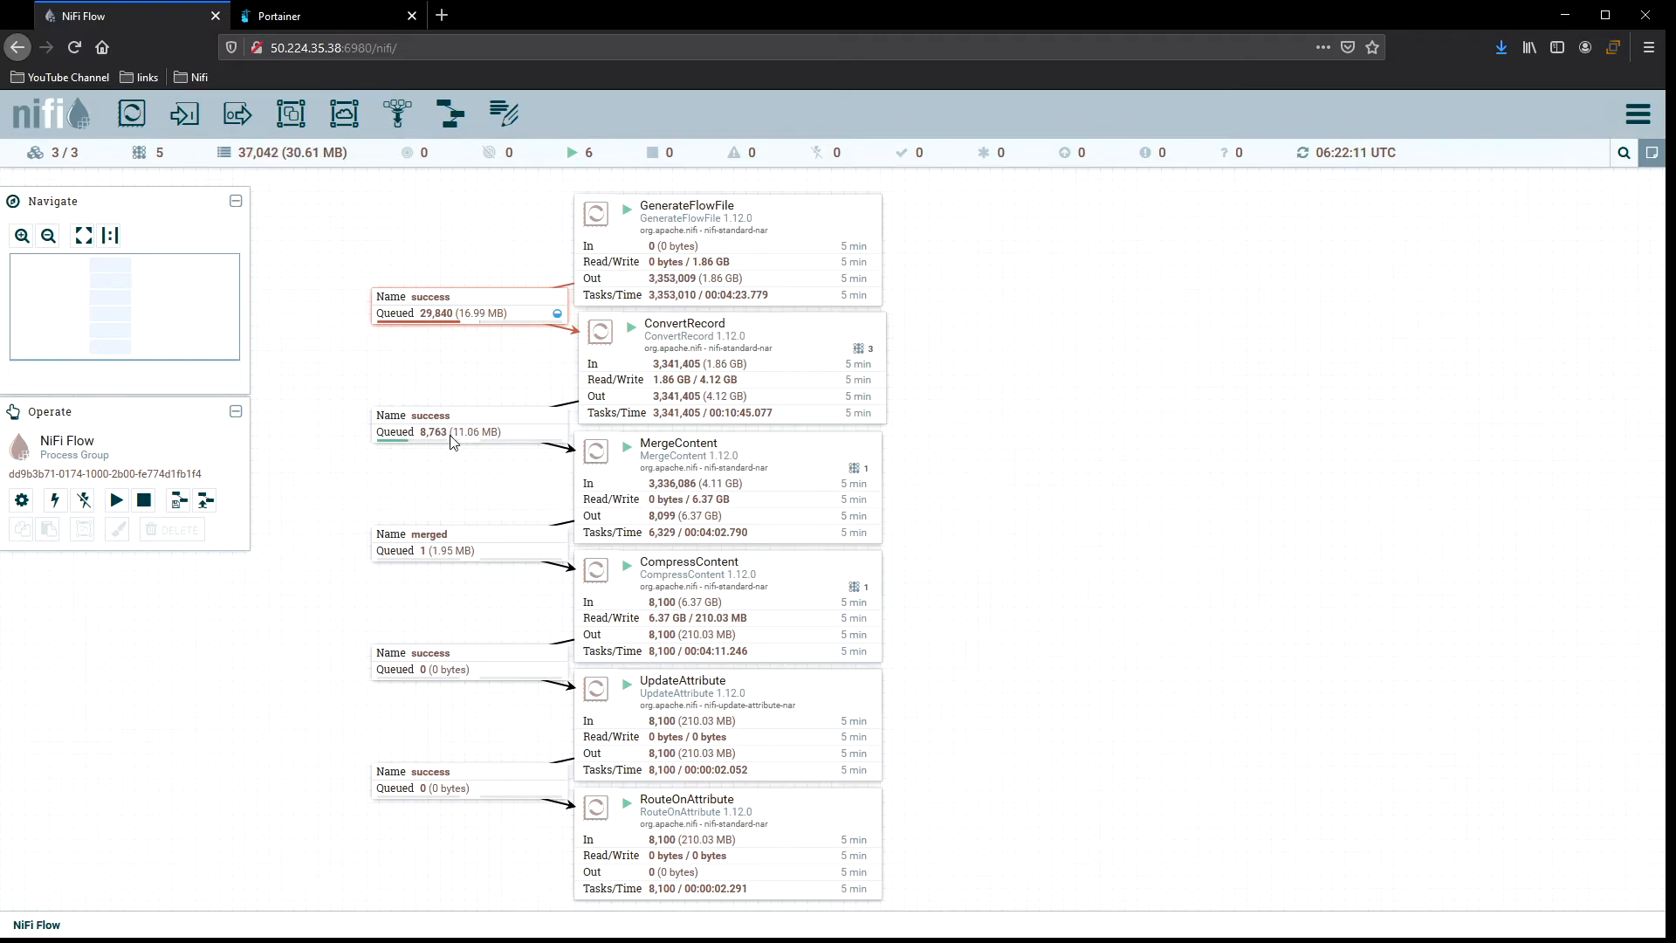
right_click(951, 442)
click(978, 455)
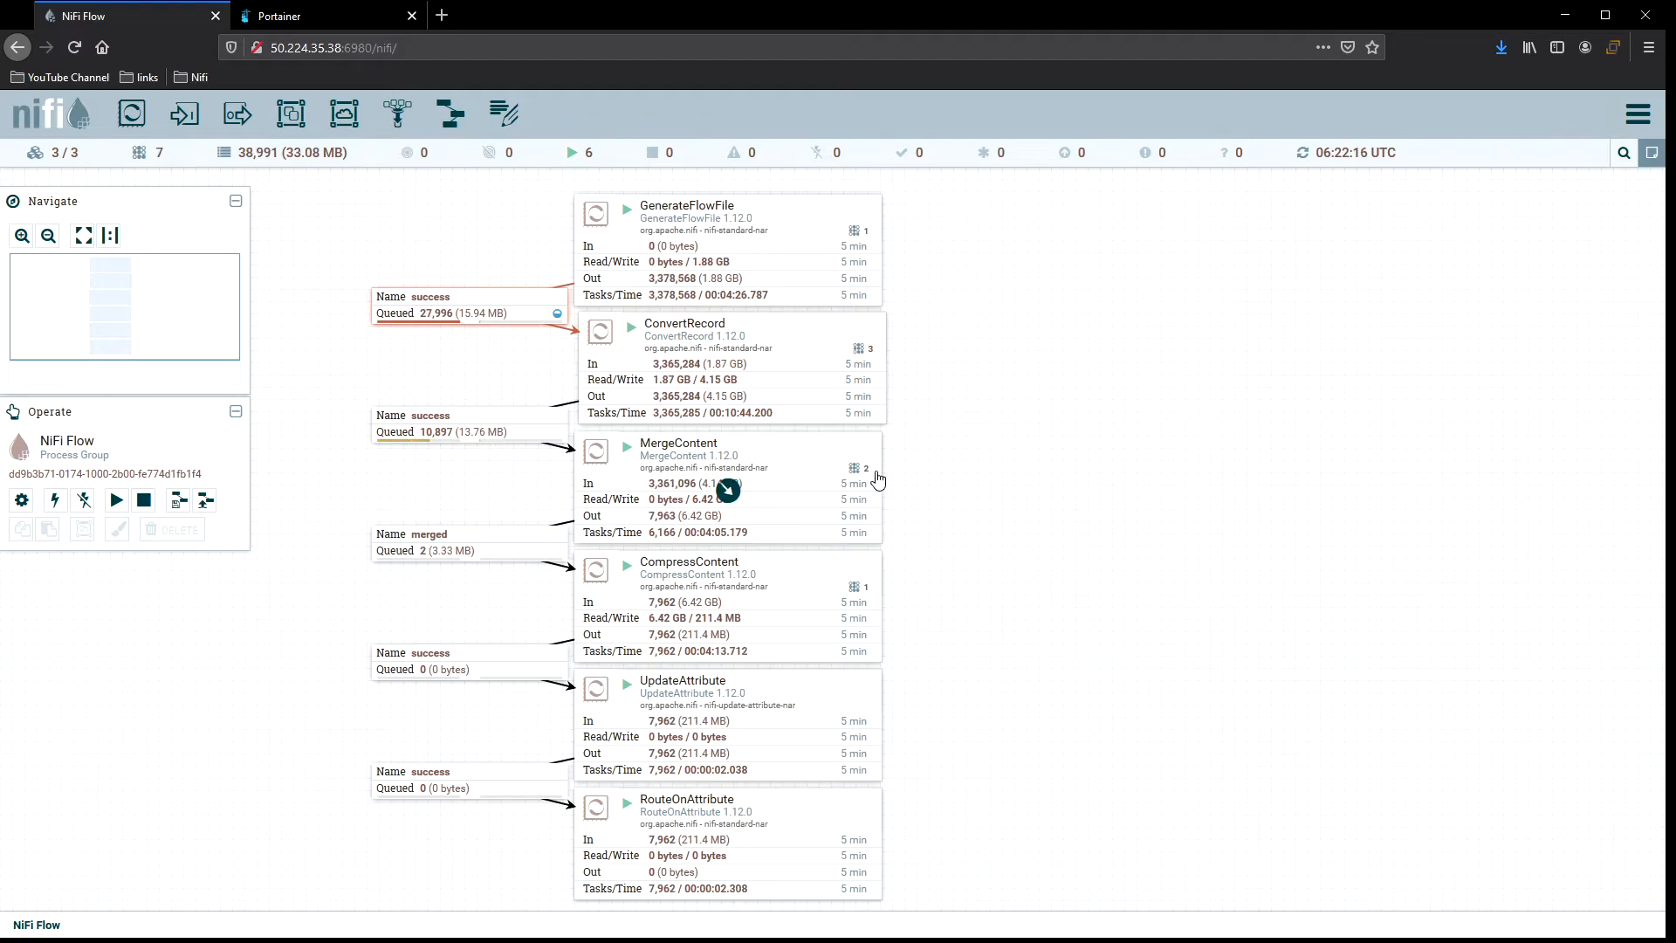
right_click(950, 451)
click(995, 463)
Open MergeContent's details again and review its merge properties.
double_click(730, 480)
click(735, 386)
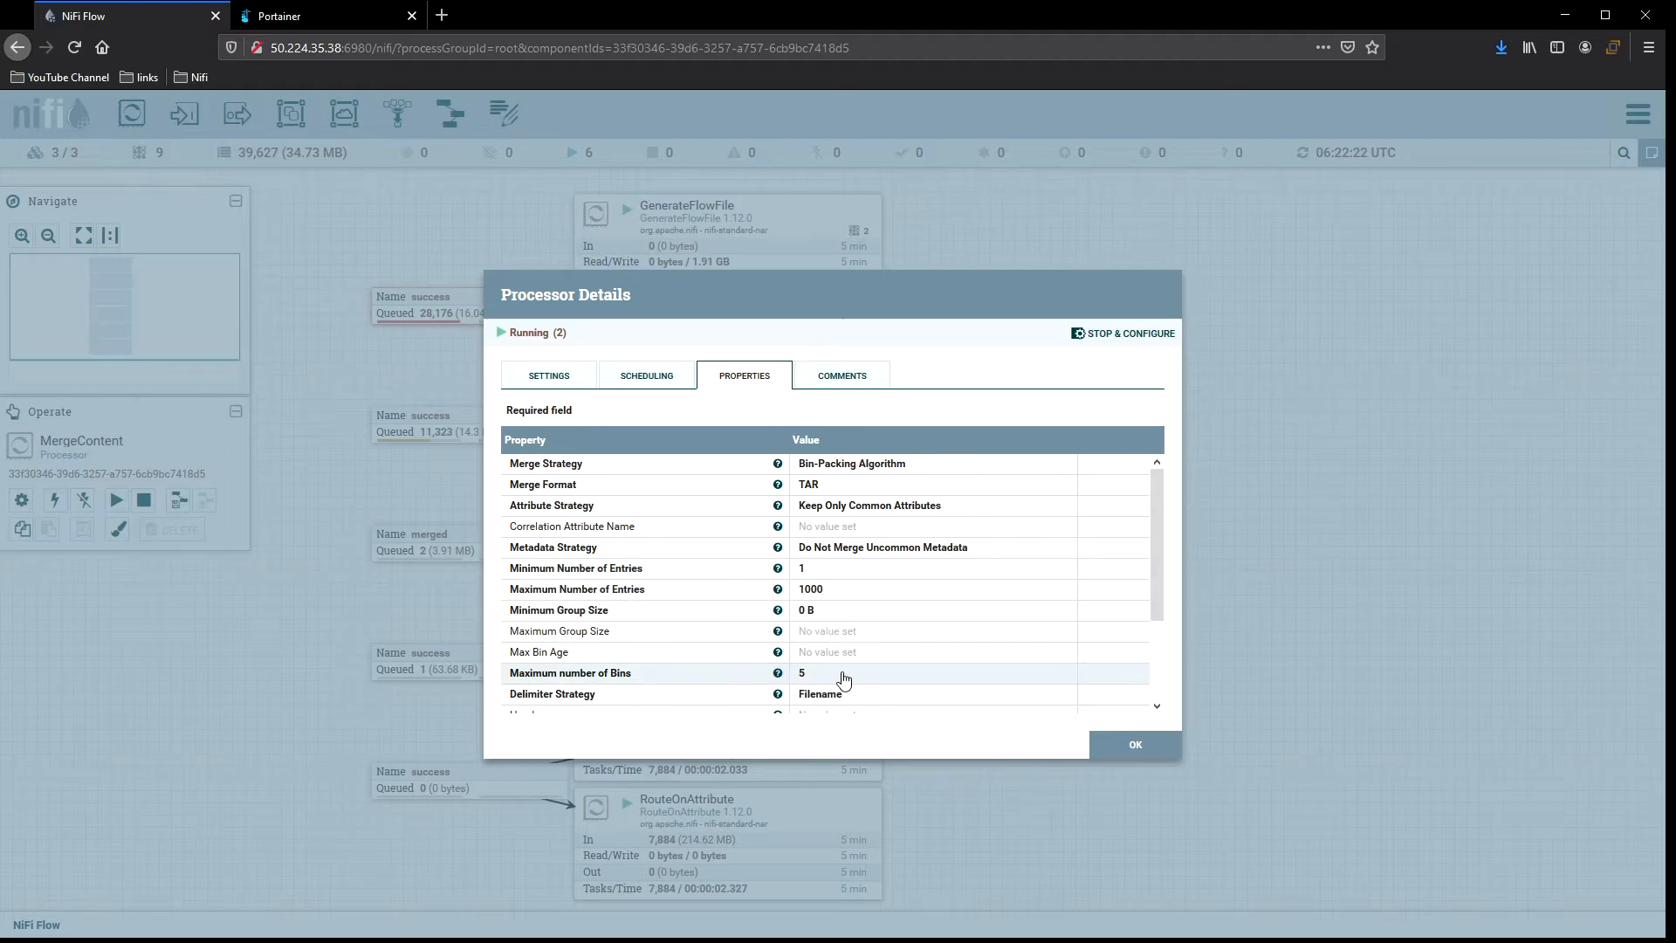
click(1117, 745)
Refresh the canvas a few times and open ConvertRecord's details to check it.
right_click(979, 473)
click(1012, 480)
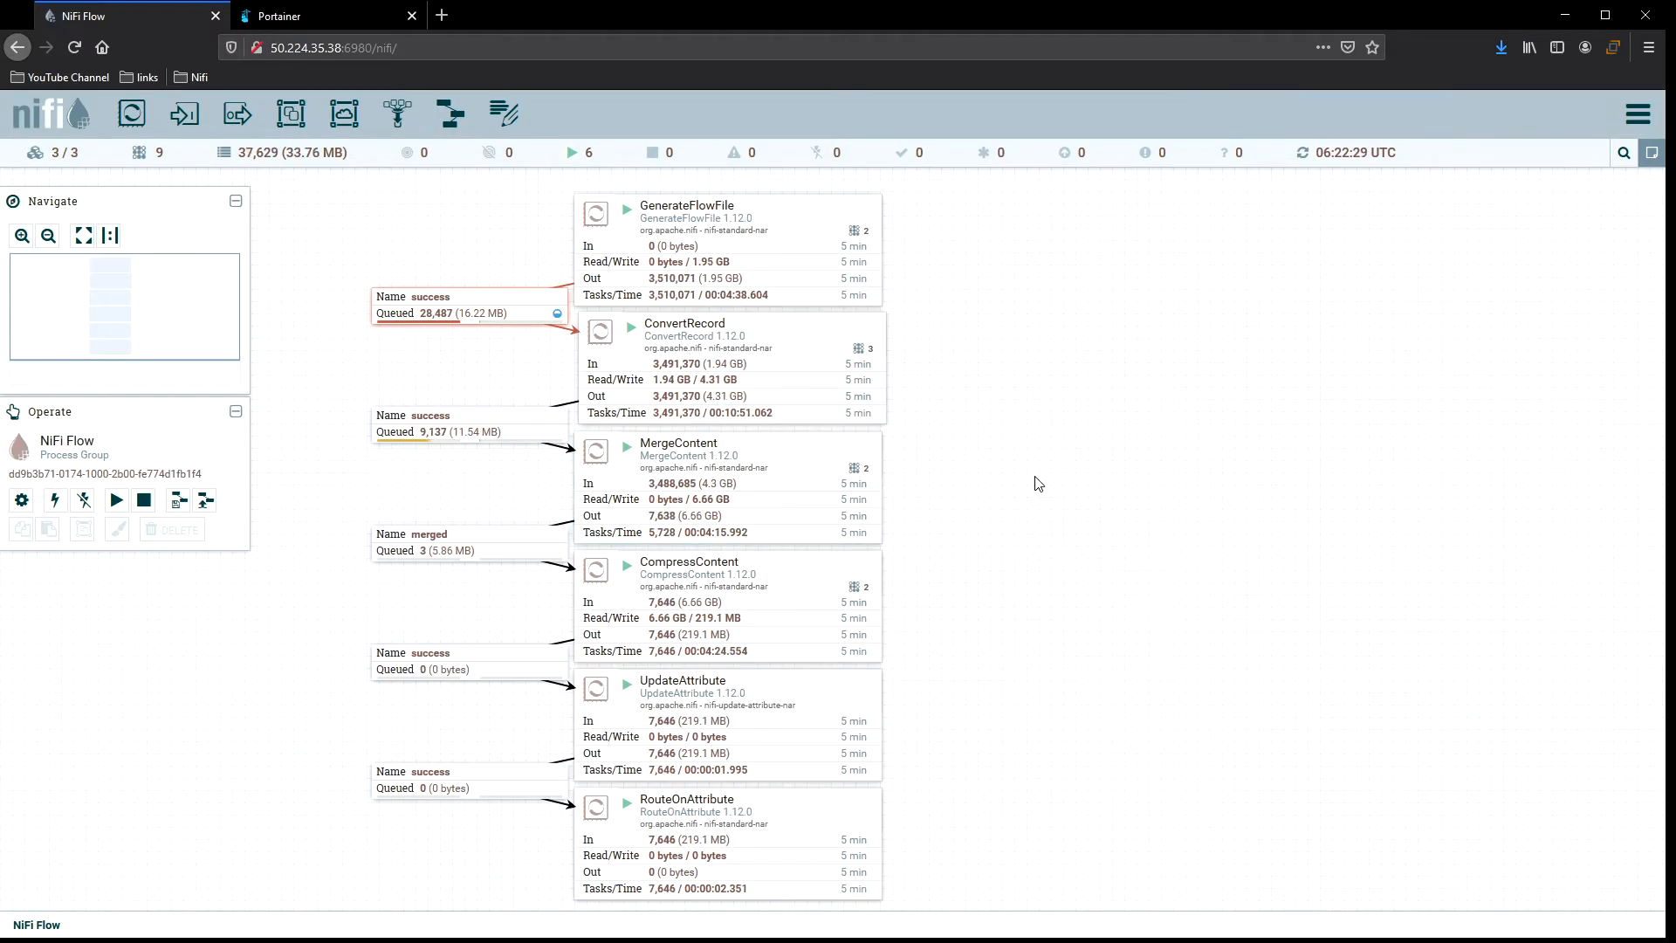
right_click(969, 348)
click(996, 355)
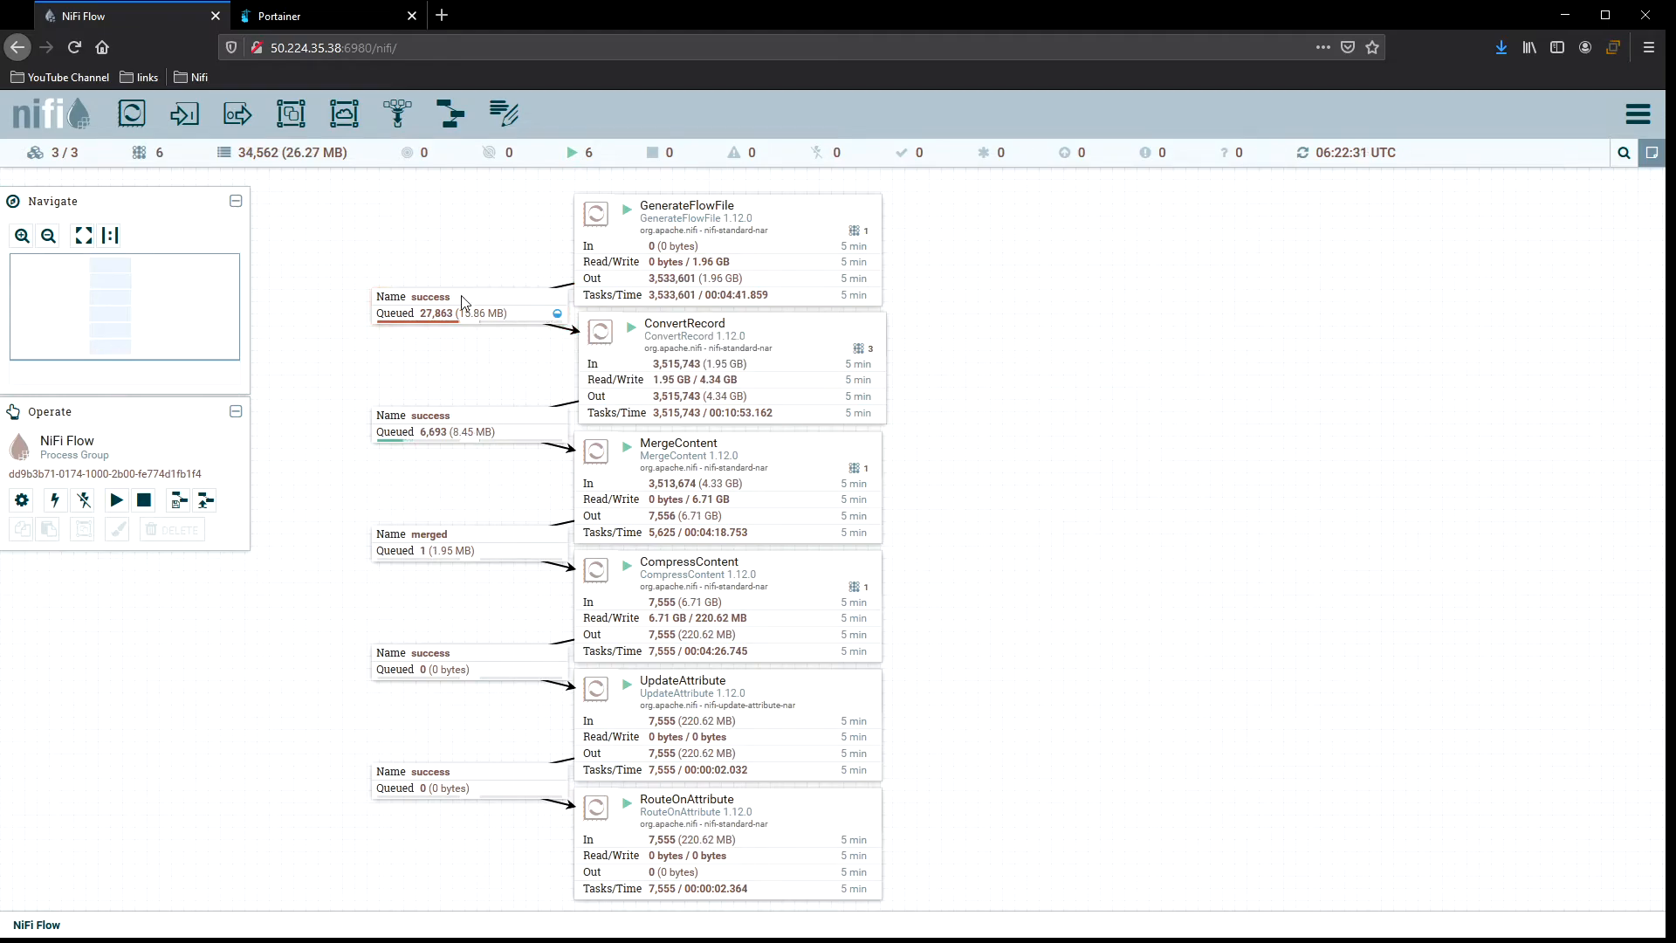
right_click(930, 345)
click(992, 356)
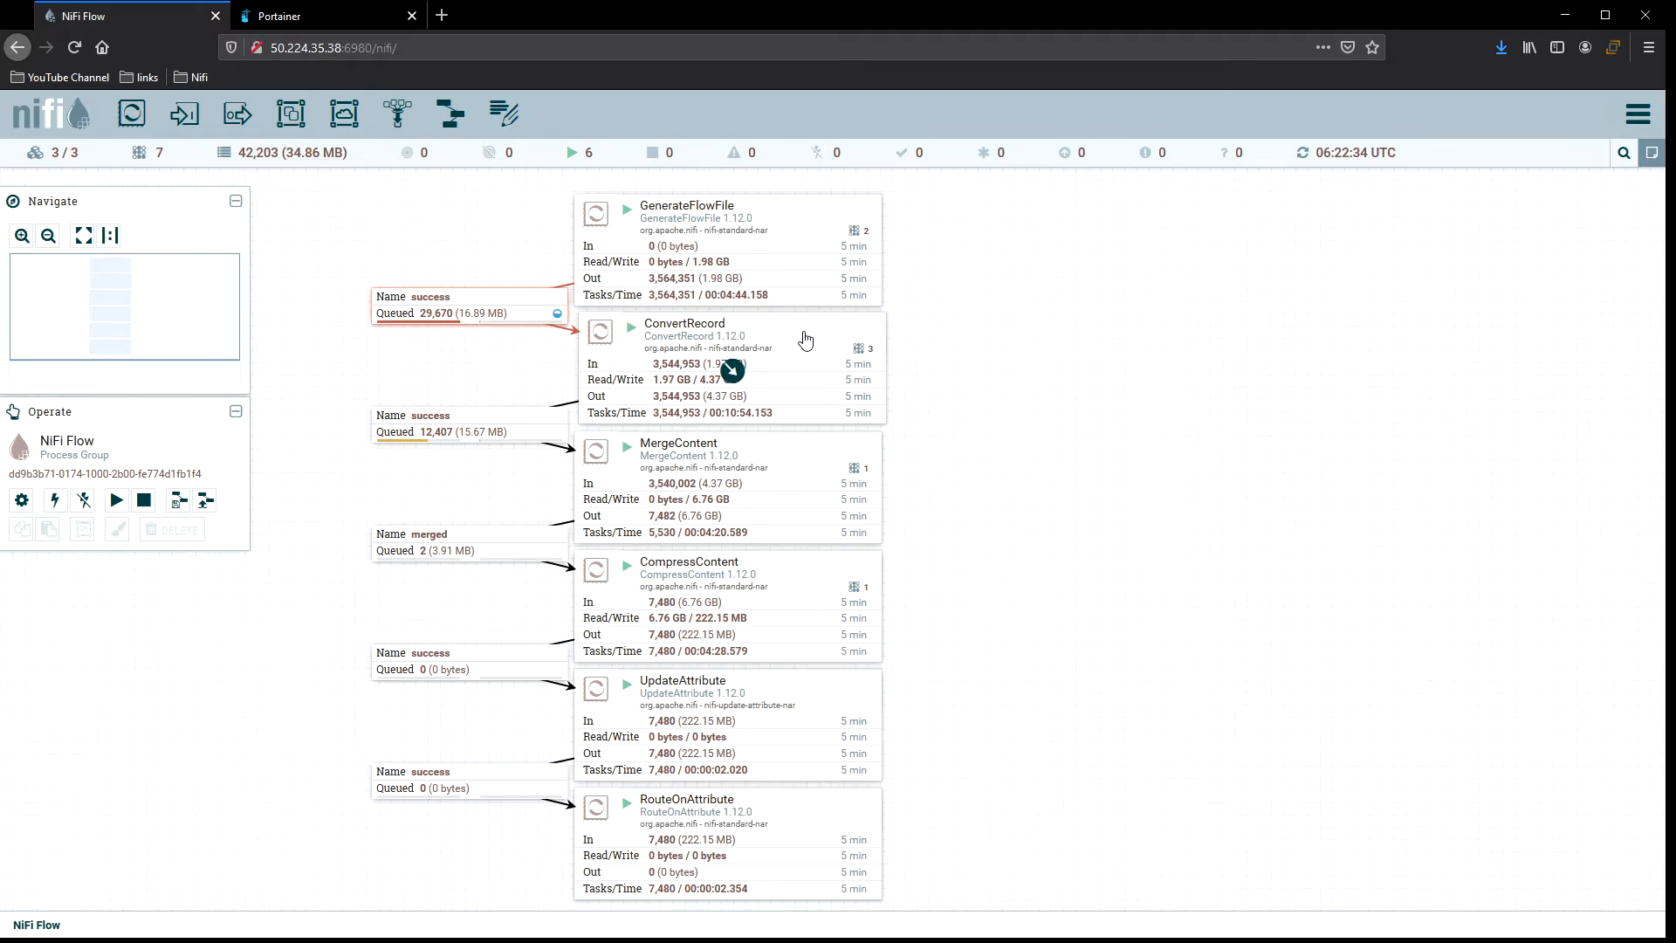
right_click(919, 335)
click(947, 345)
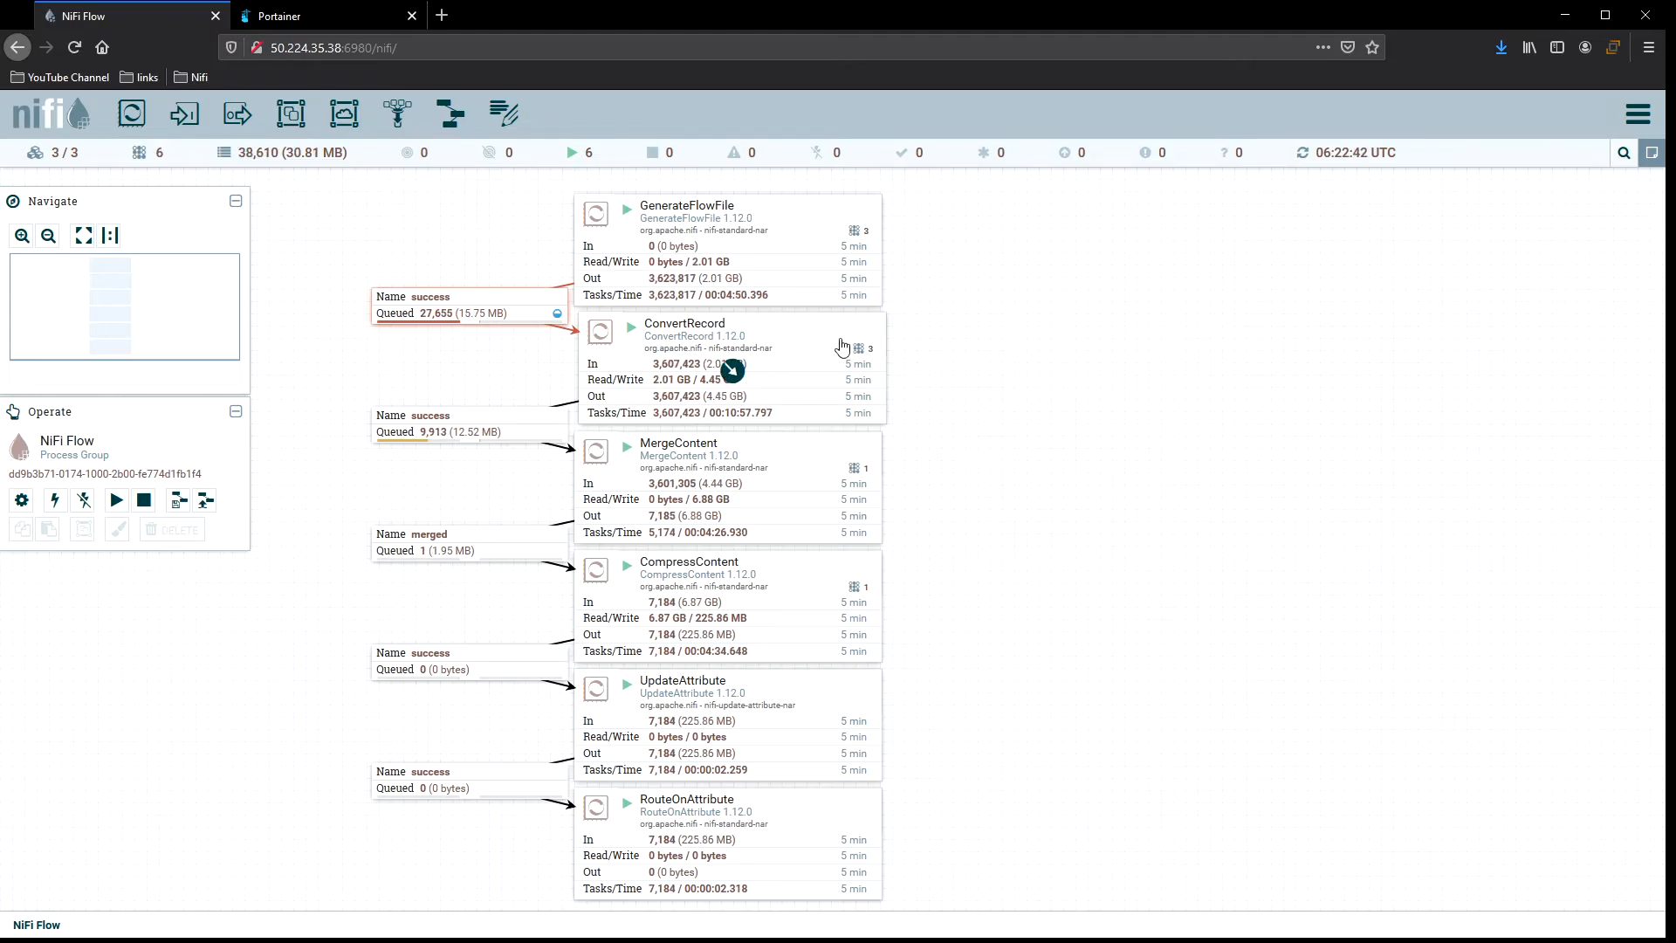
double_click(780, 335)
click(1127, 744)
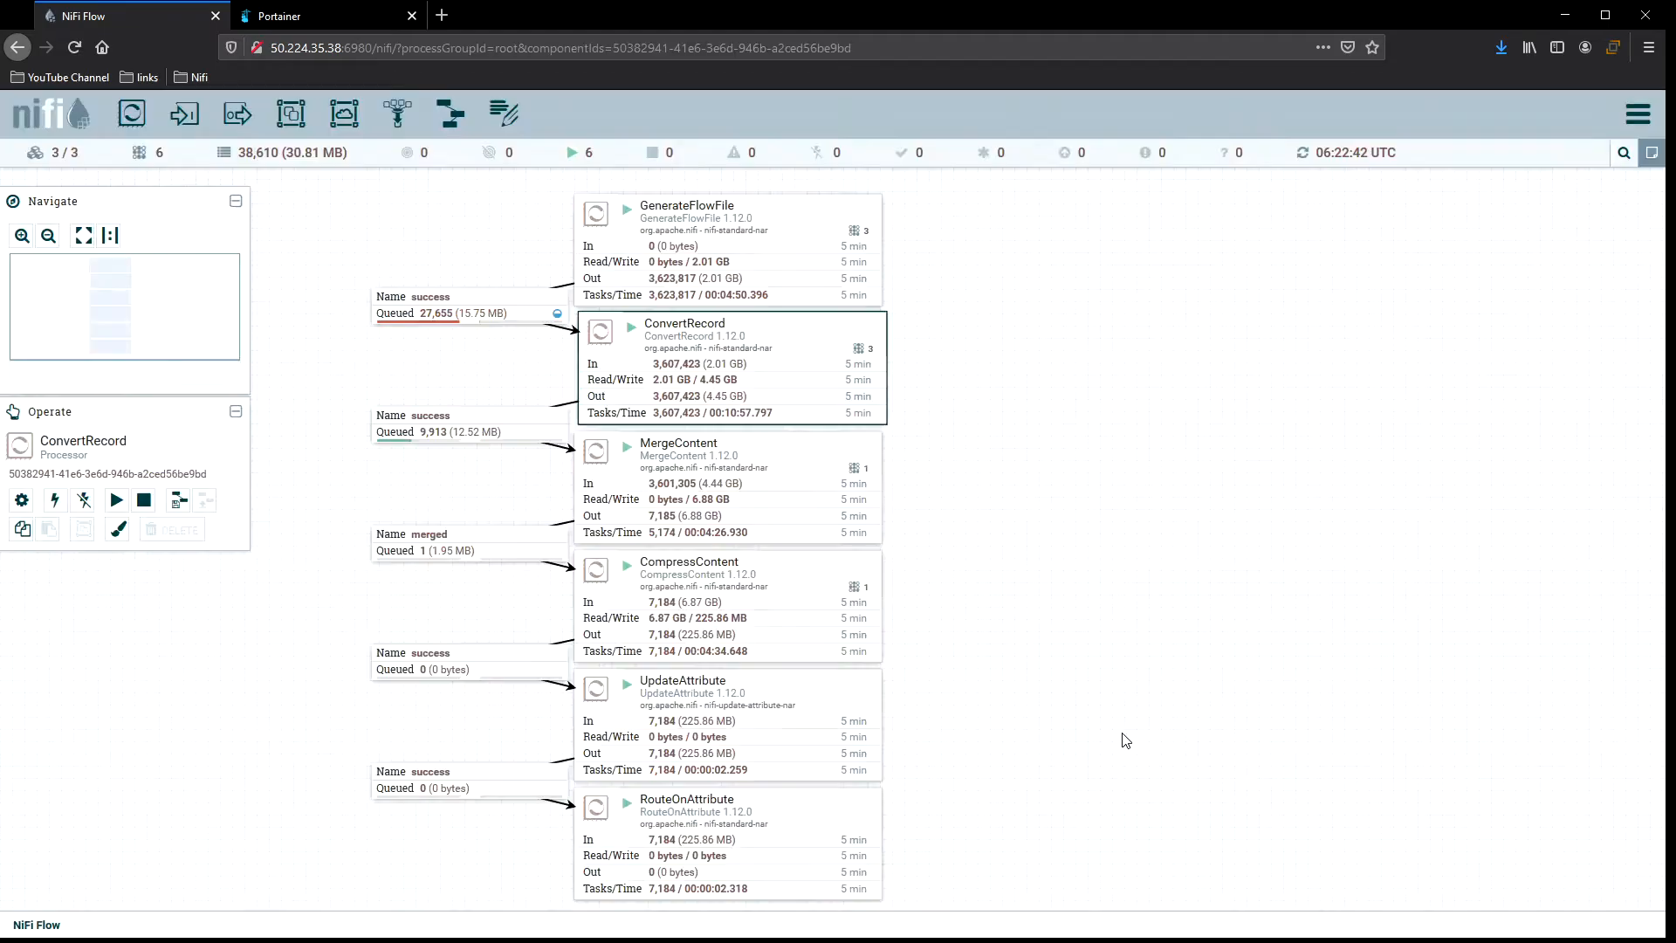
Stop ConvertRecord and set its concurrent tasks to 2 in the scheduling settings, then apply.
right_click(794, 332)
click(829, 369)
right_click(951, 341)
click(973, 350)
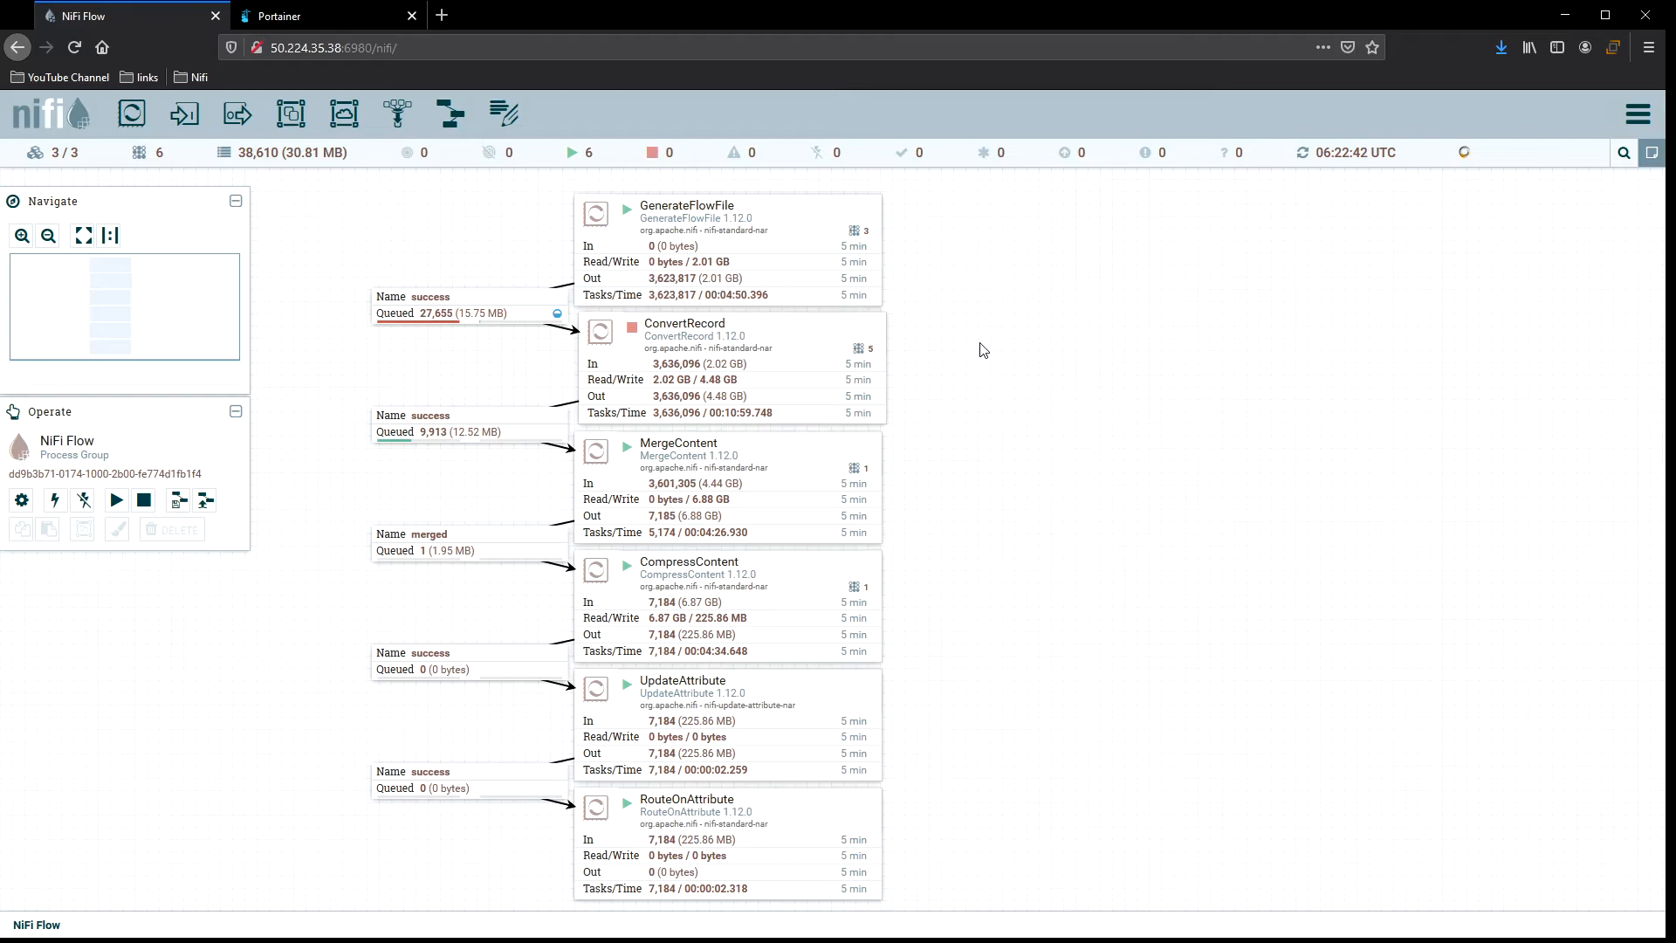
double_click(797, 341)
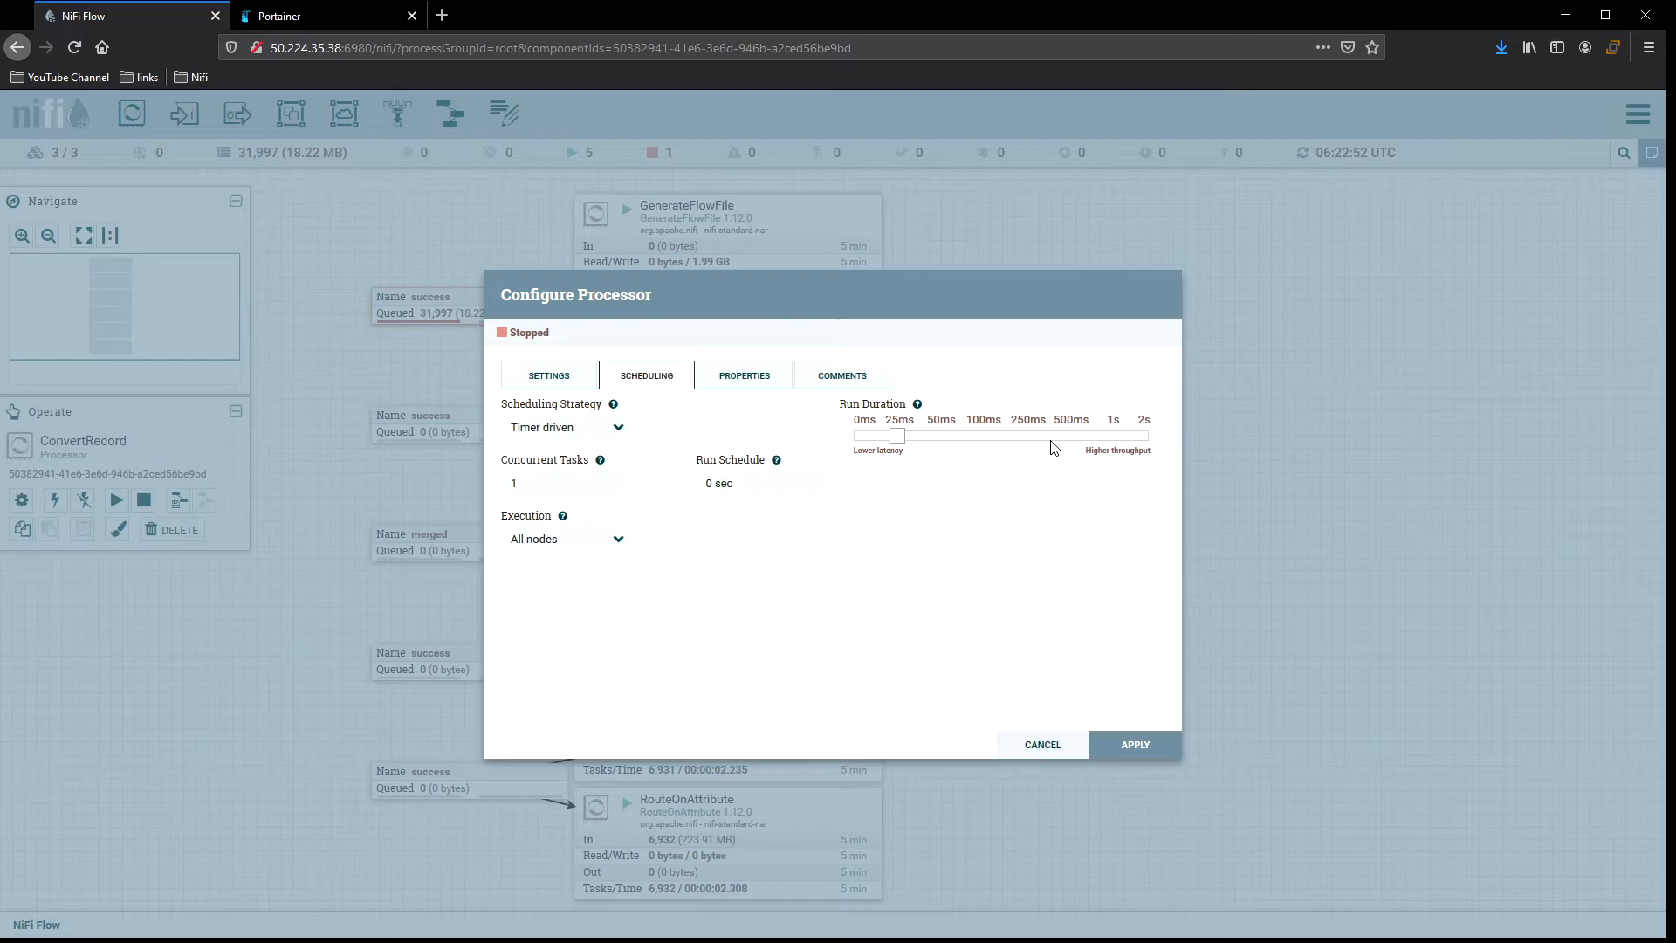
click(533, 480)
text(2)
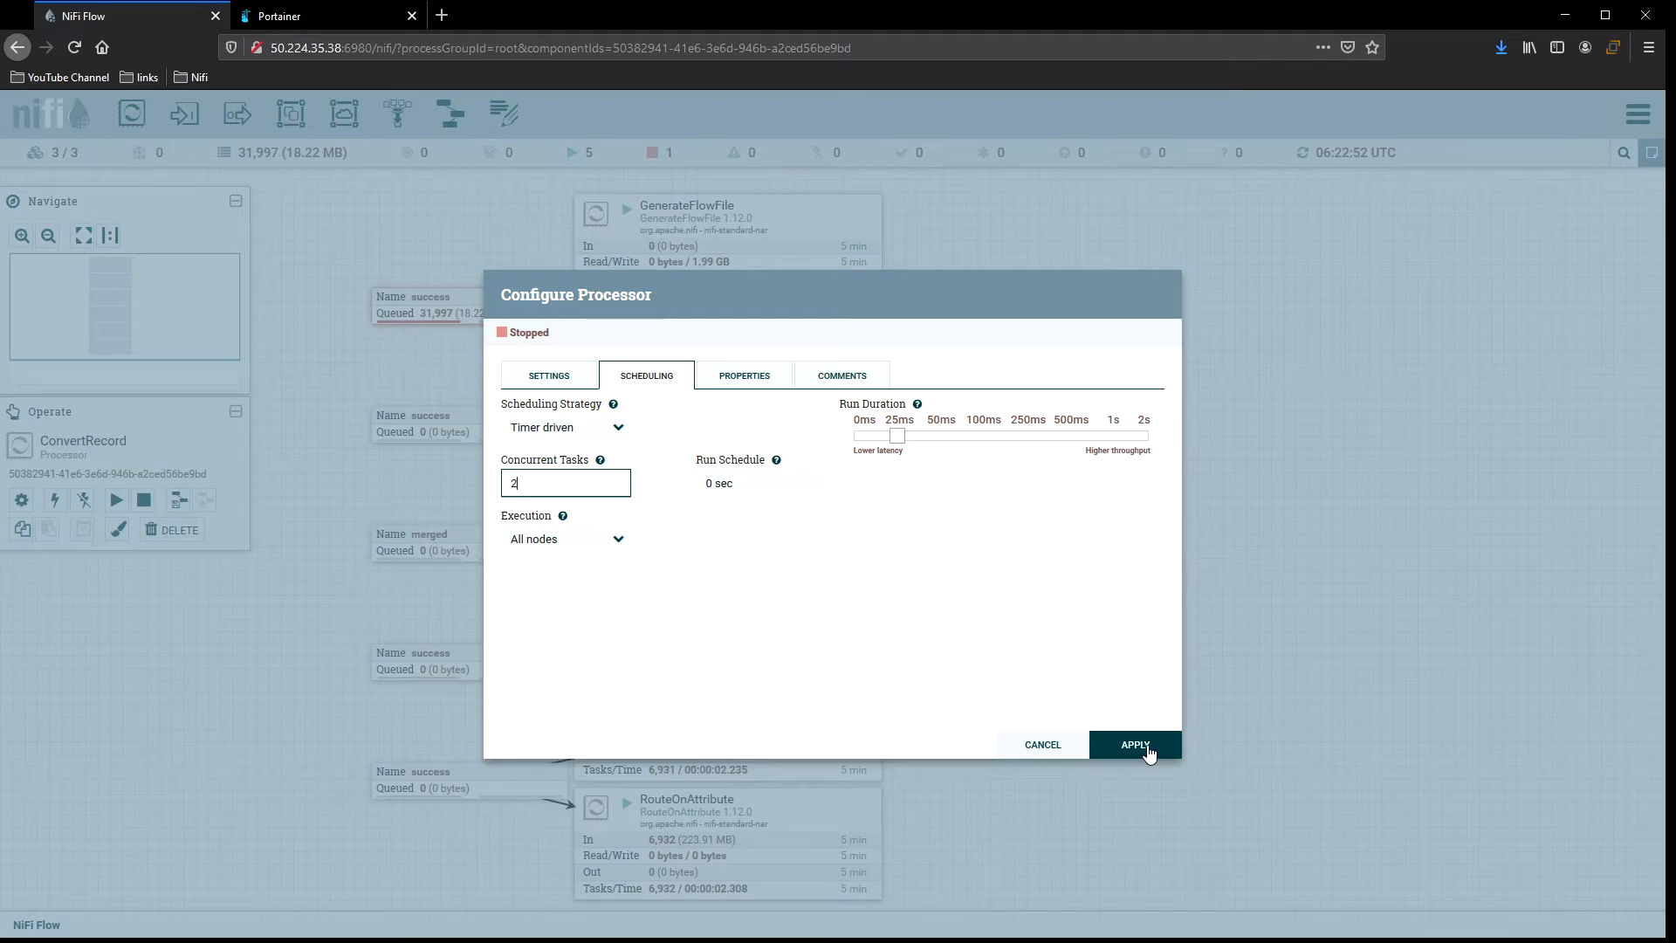
click(1149, 750)
Start the ConvertRecord processor again and refresh the canvas.
right_click(808, 336)
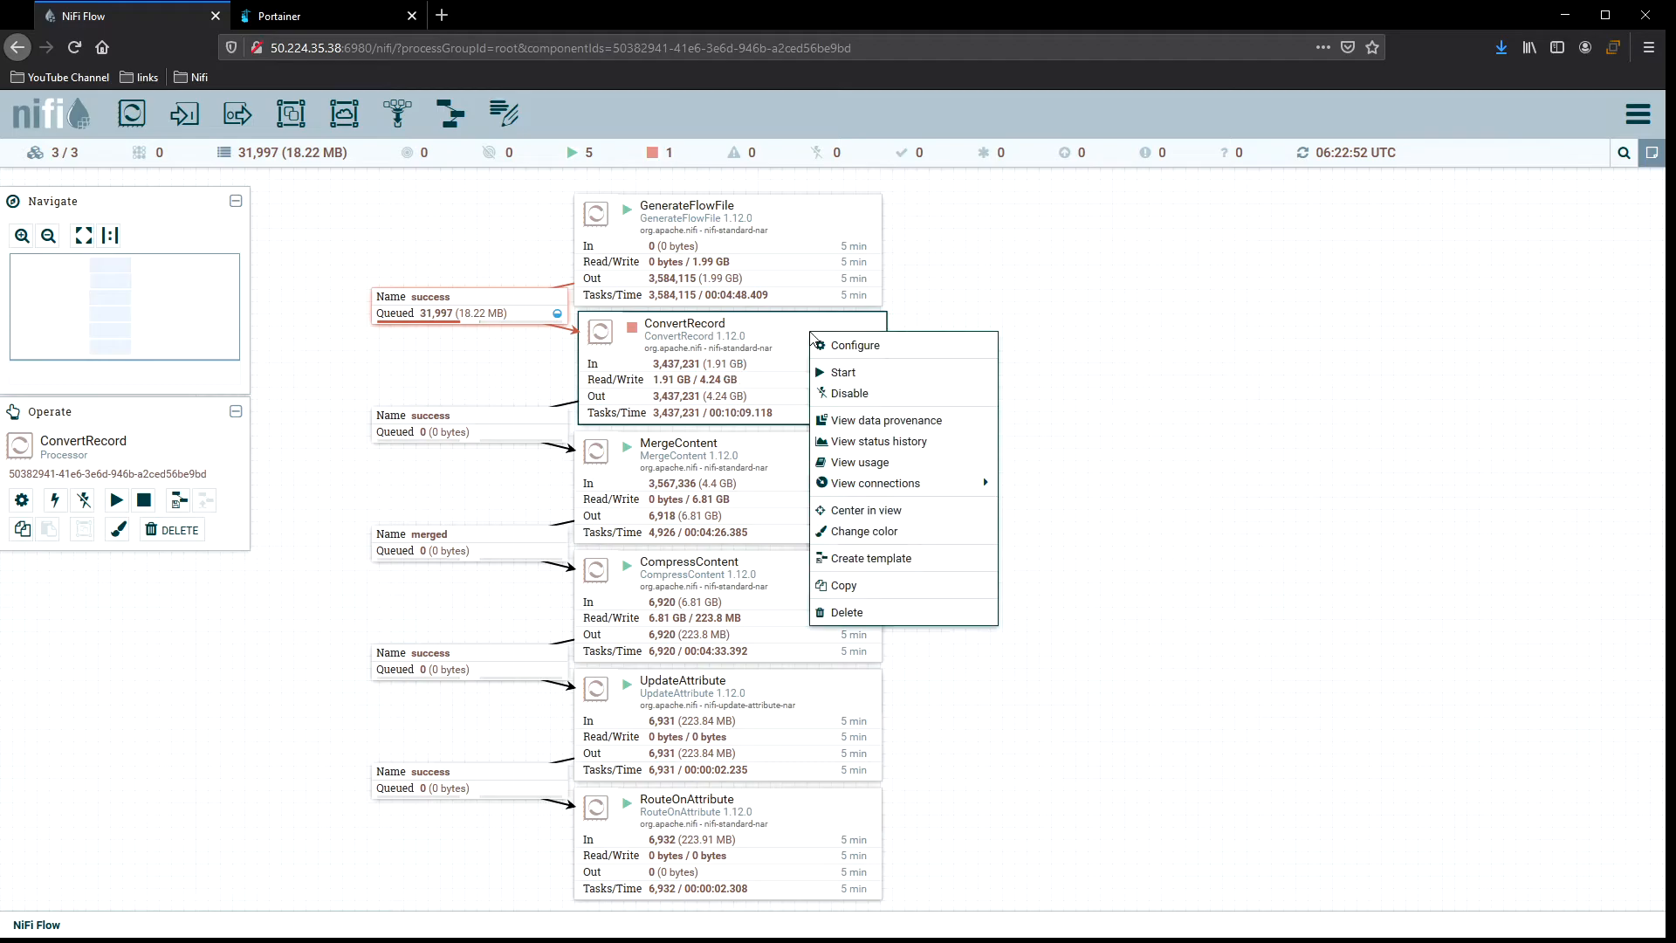
click(838, 367)
right_click(951, 340)
click(960, 342)
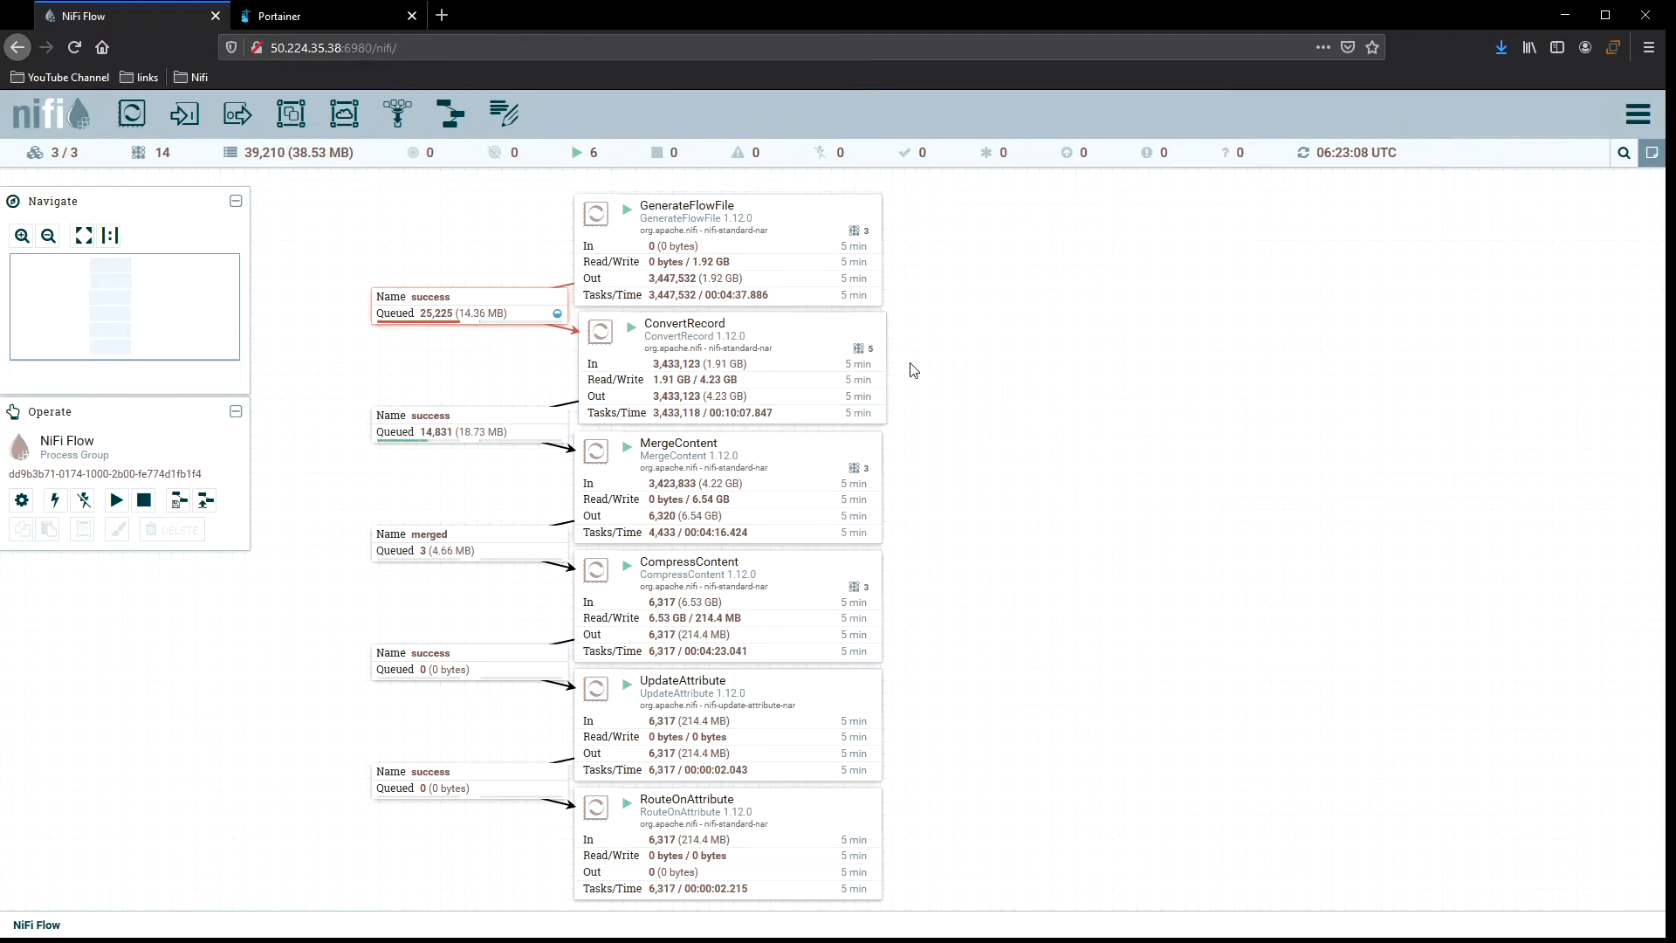
Refresh the canvas repeatedly to monitor queues and thread counts with the added concurrency.
right_click(948, 350)
click(1021, 358)
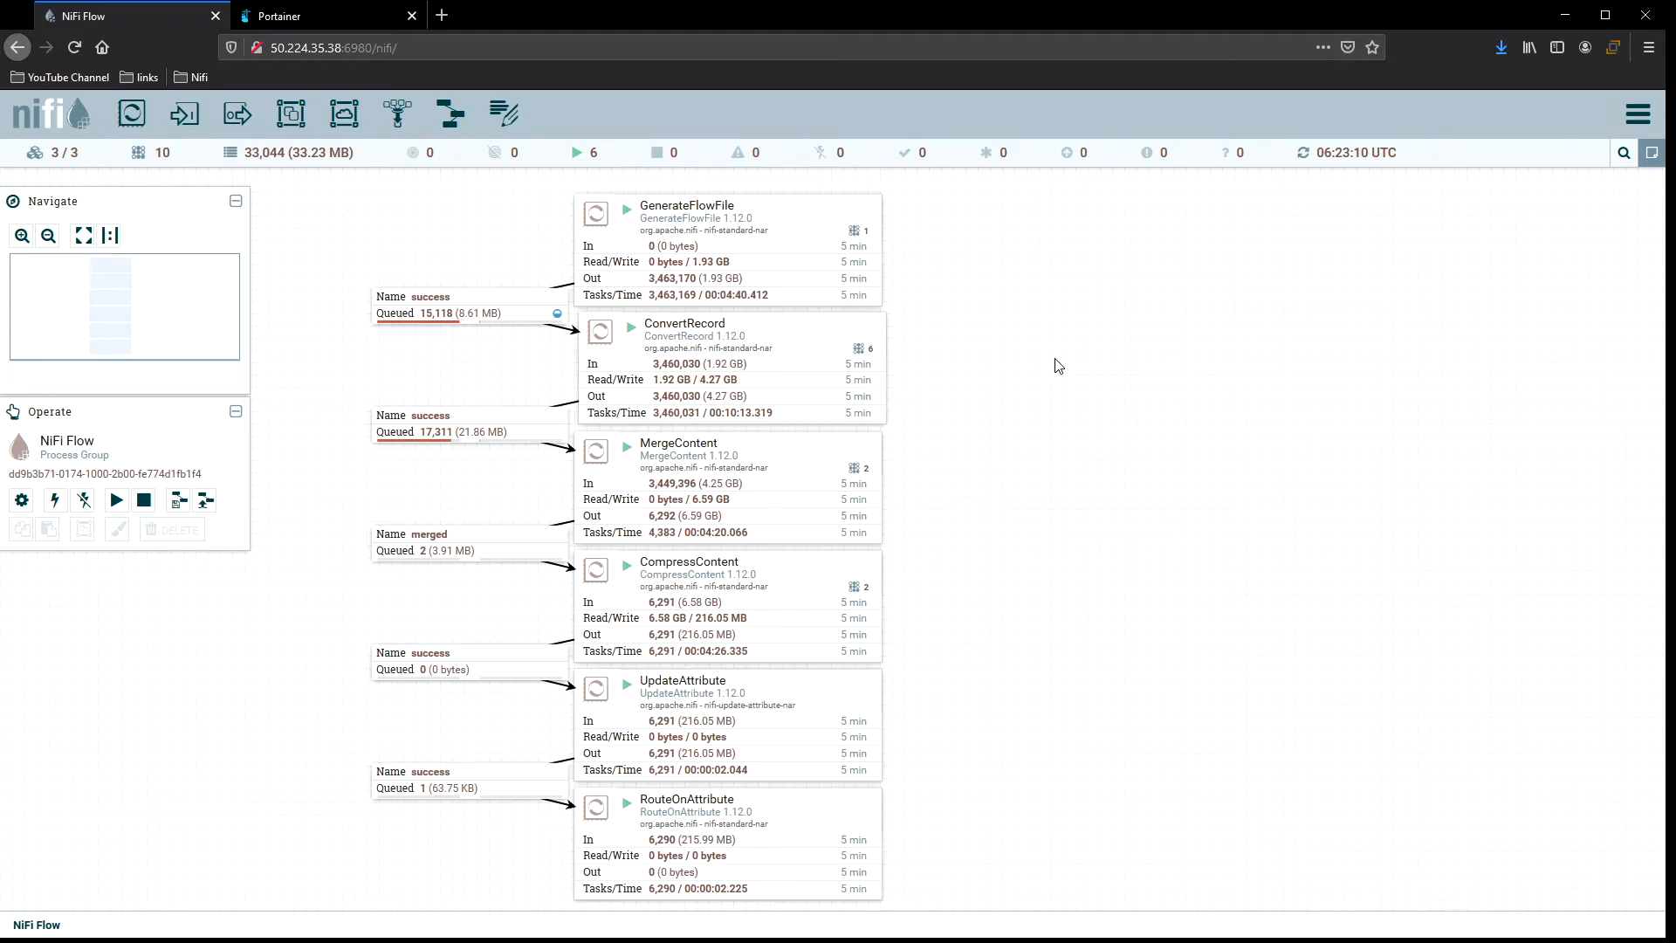
right_click(936, 349)
click(984, 367)
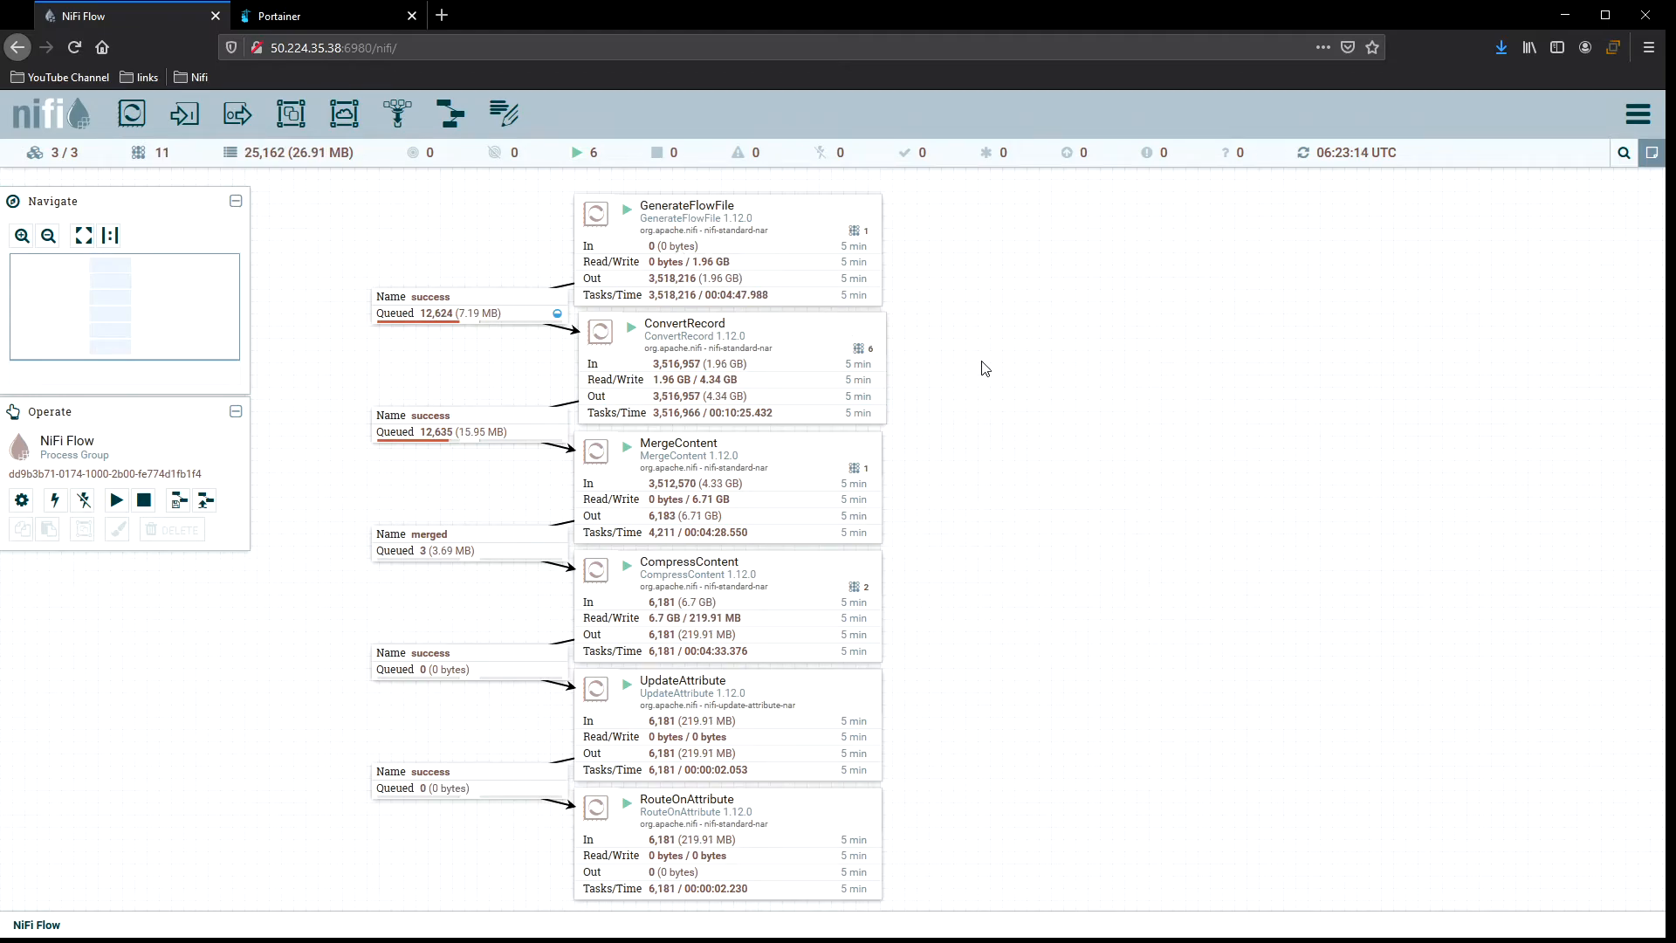
right_click(953, 341)
click(995, 354)
right_click(923, 347)
click(969, 361)
right_click(892, 347)
click(939, 363)
right_click(927, 333)
click(943, 344)
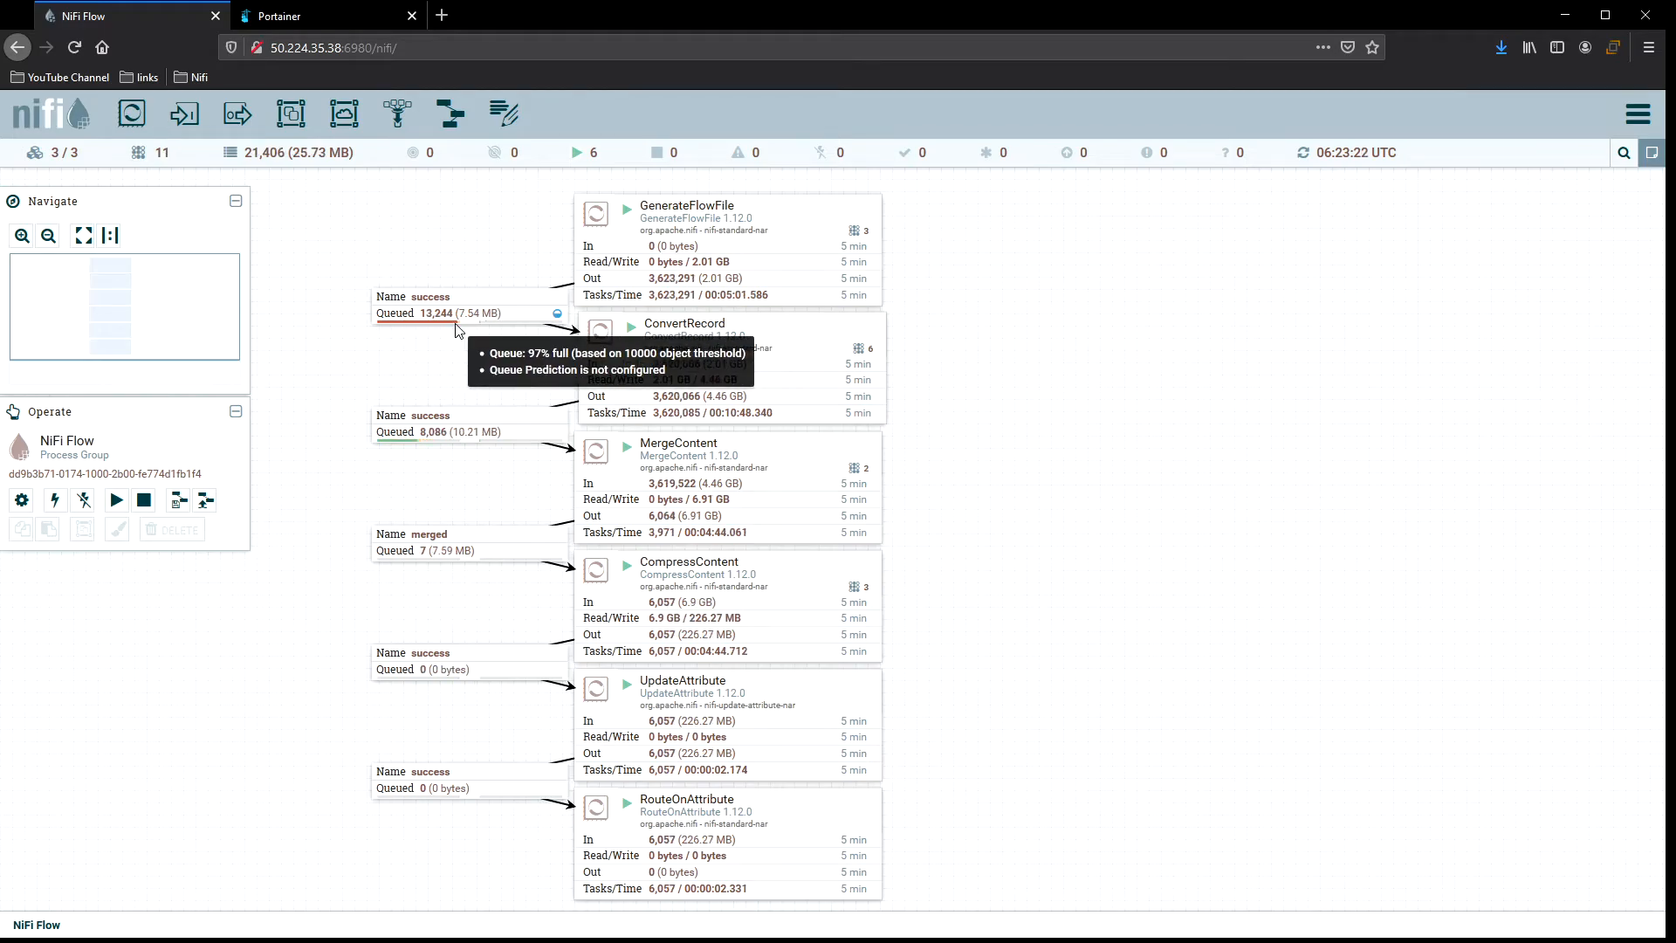
Refresh the canvas a few more times to watch ConvertRecord's incoming queue.
right_click(959, 335)
click(984, 350)
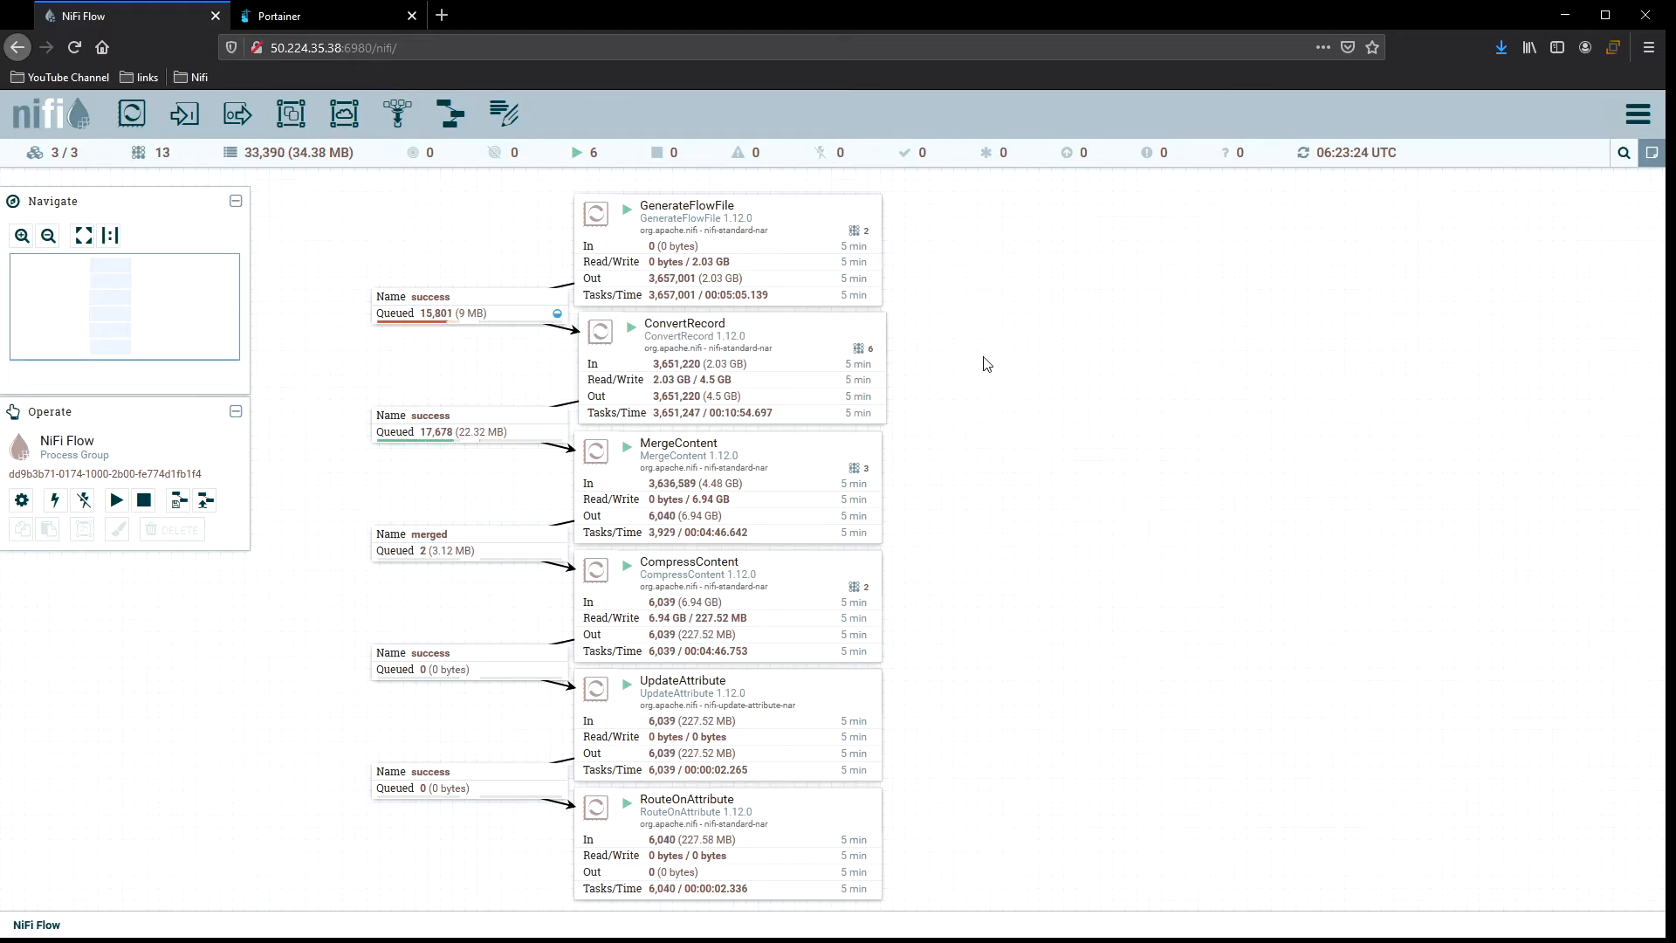
right_click(936, 347)
click(987, 365)
right_click(954, 354)
click(965, 363)
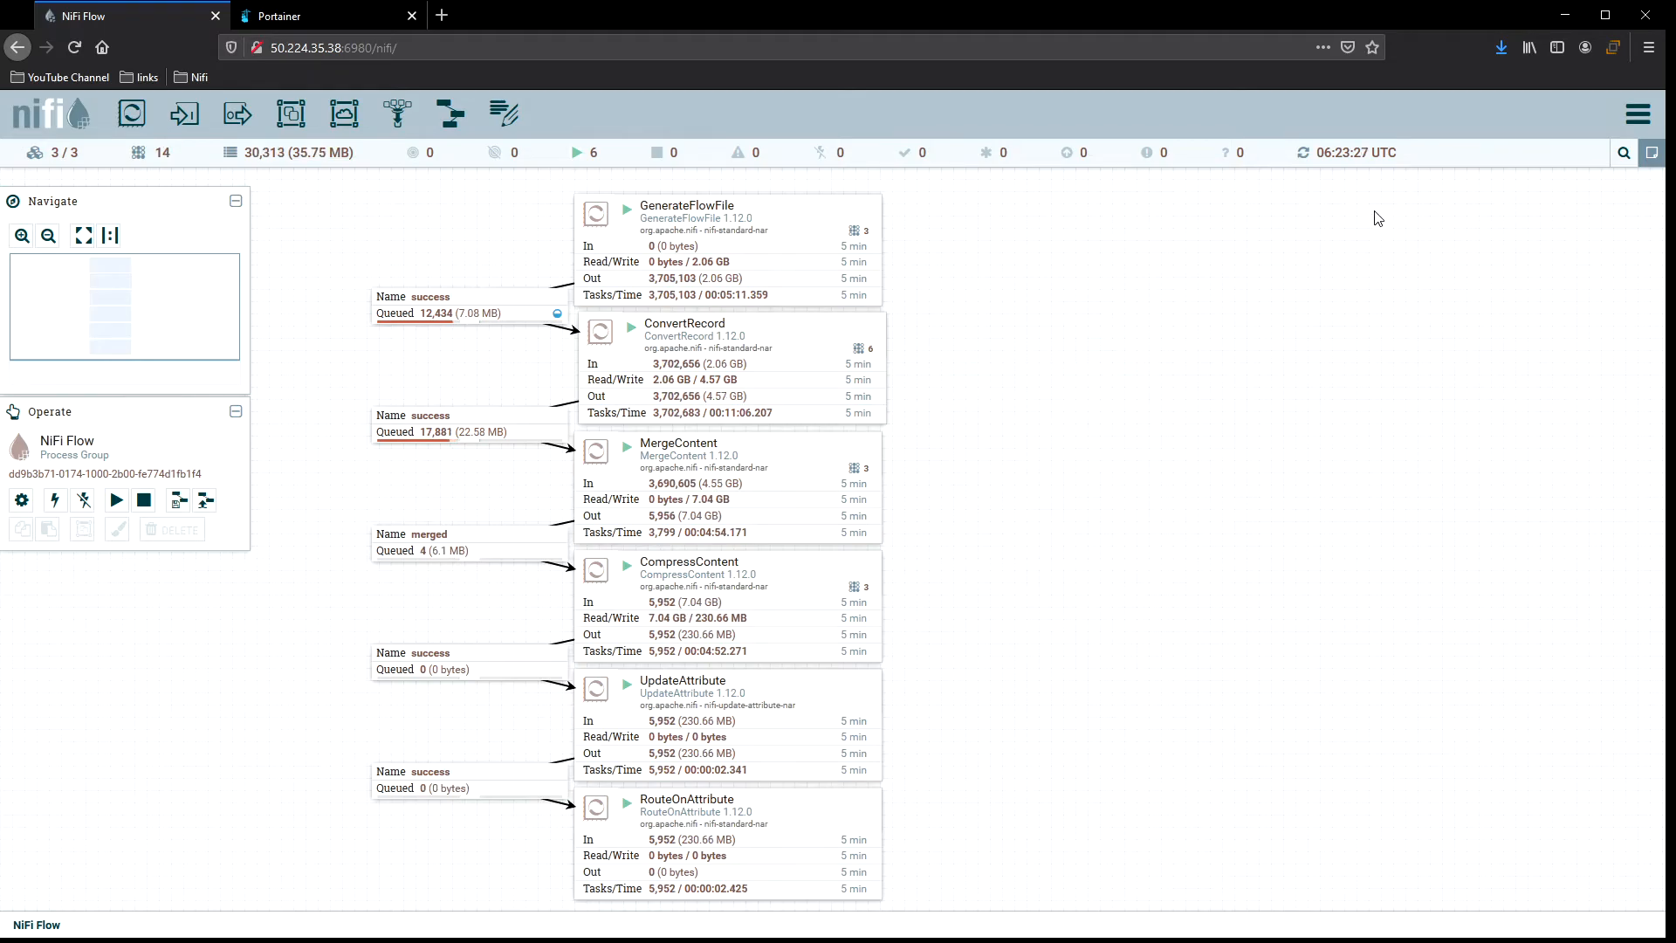
Open the cluster window and browse its nodes, system, JVM, storage and versions tabs, then close it.
click(1637, 114)
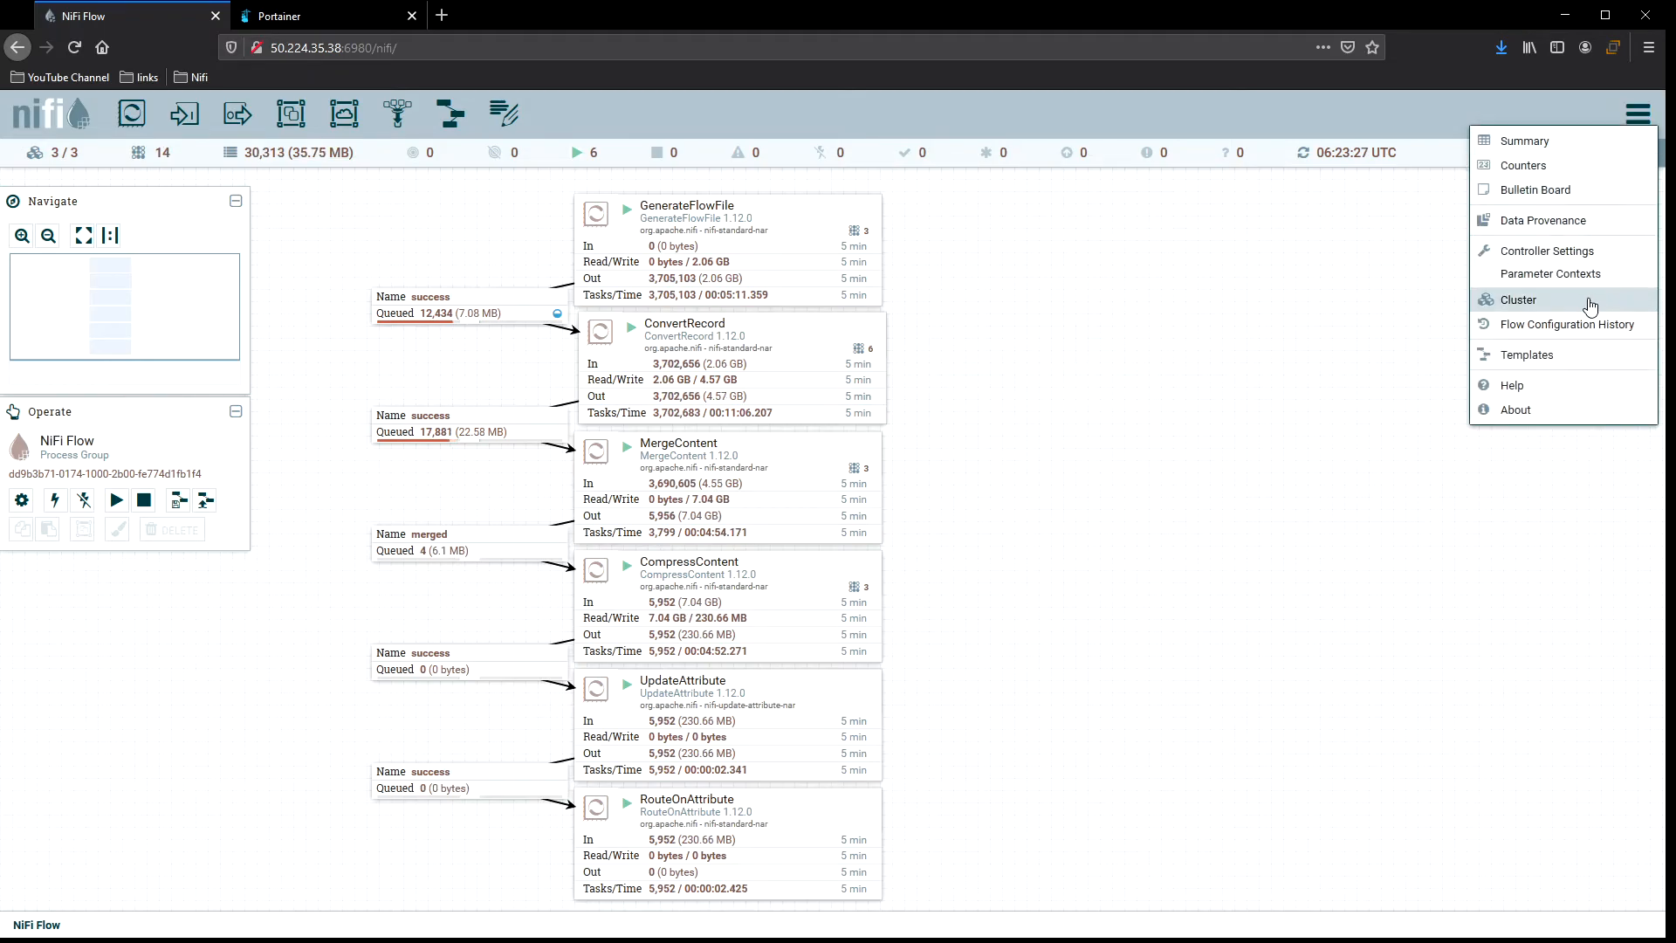
click(1473, 316)
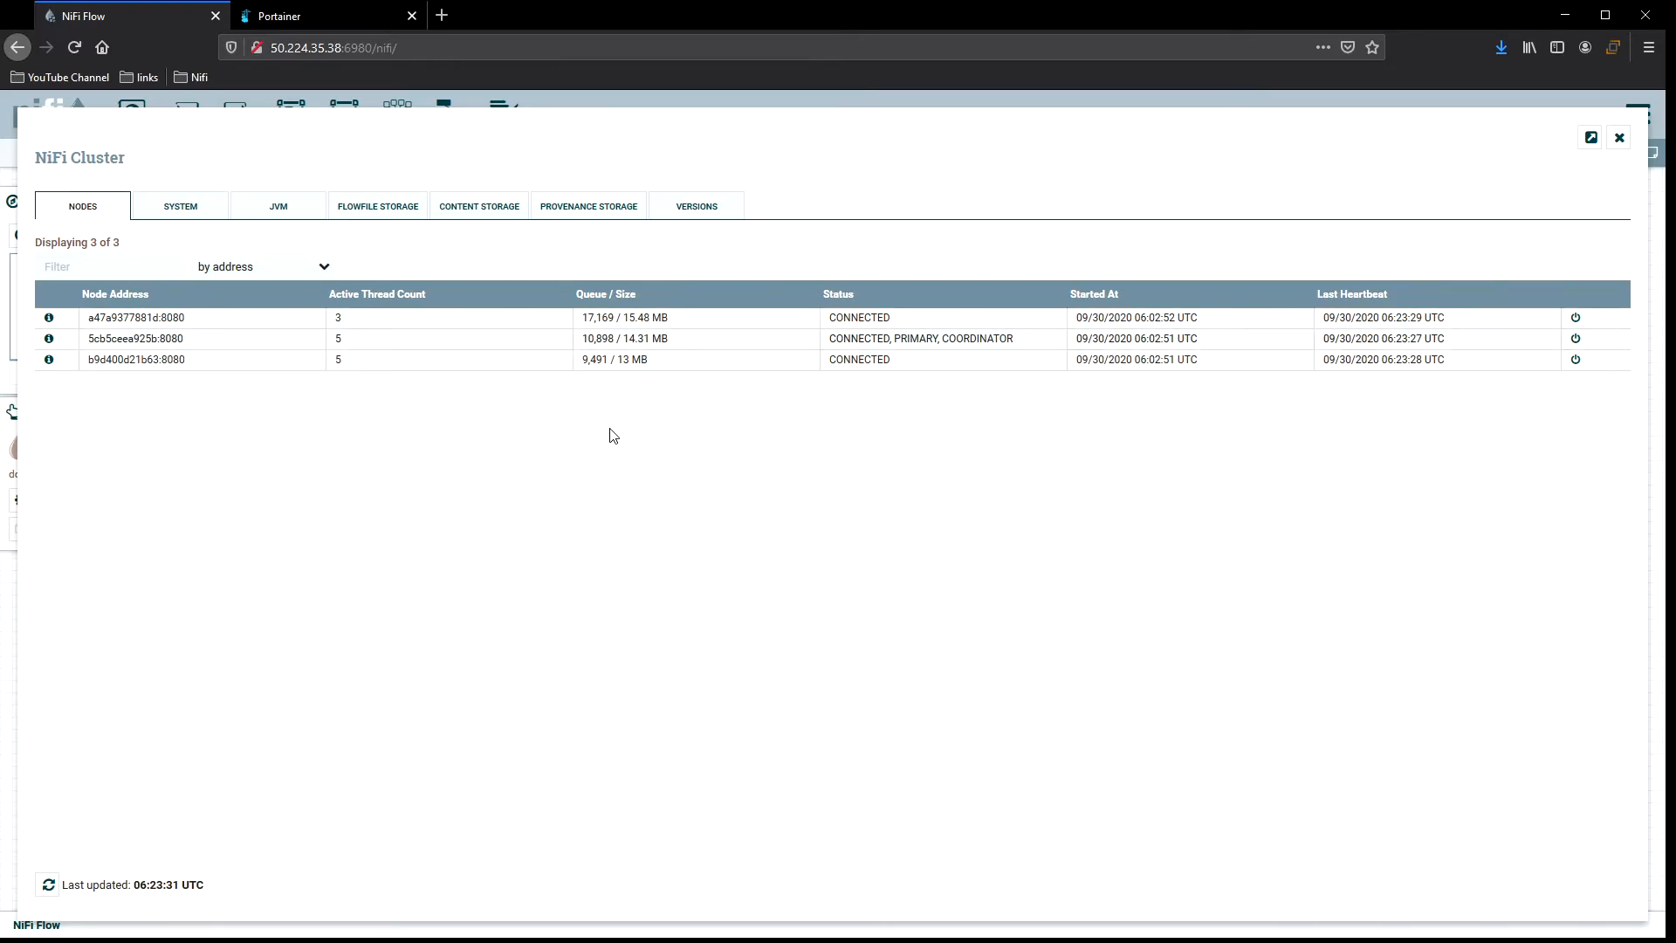
click(223, 209)
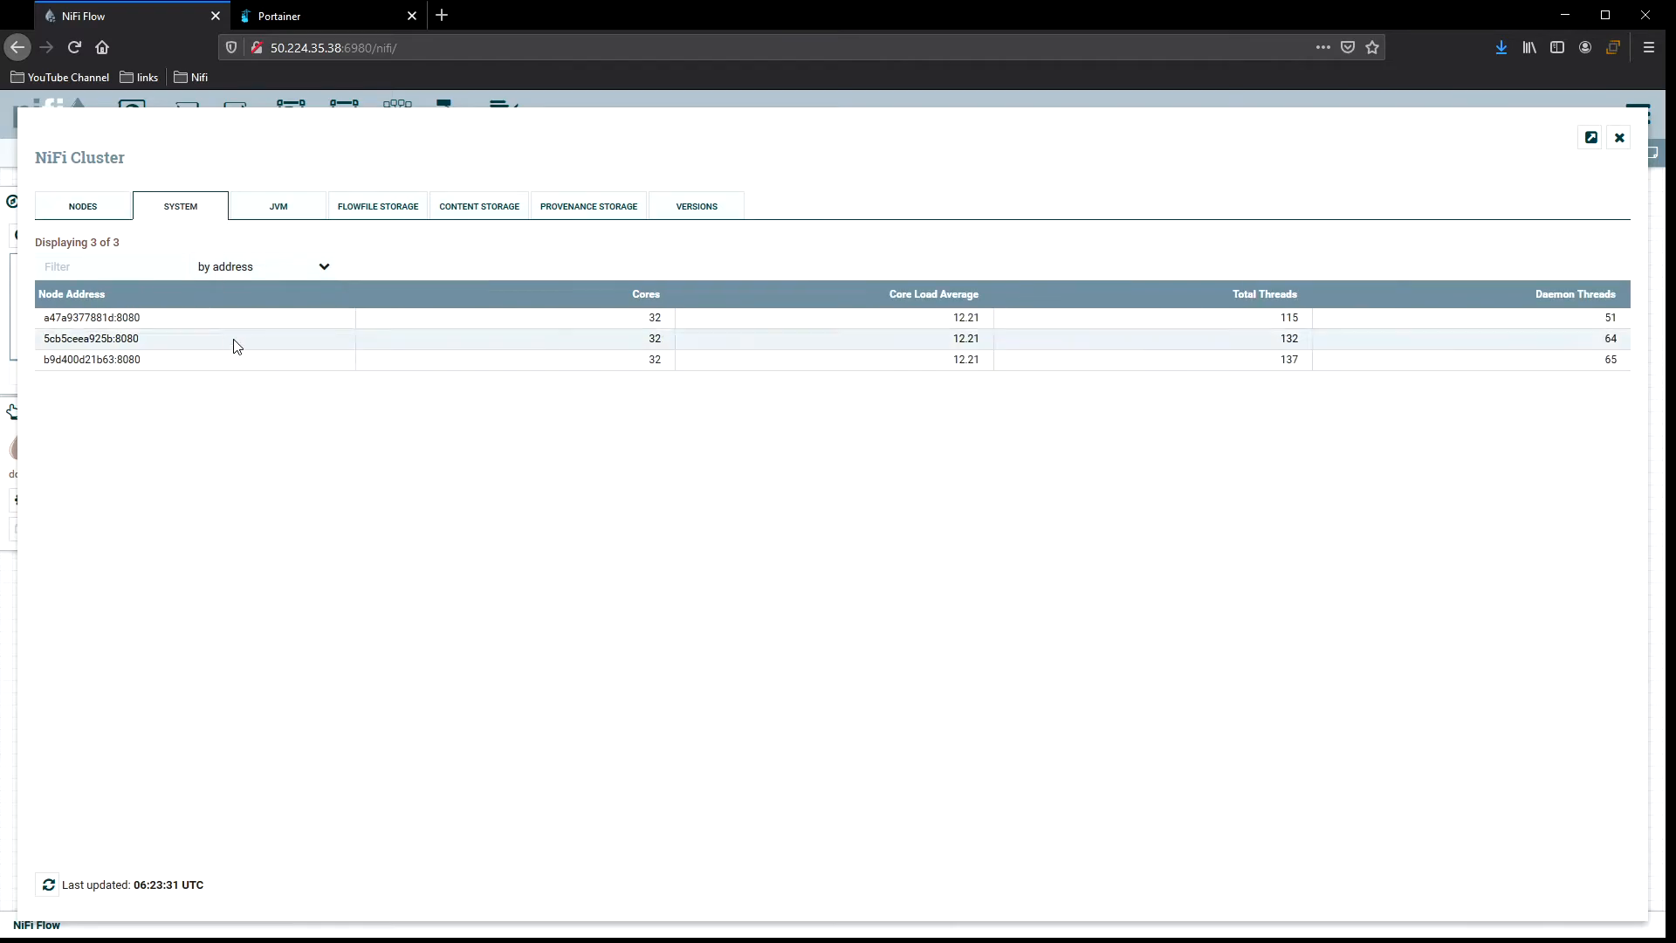
click(298, 213)
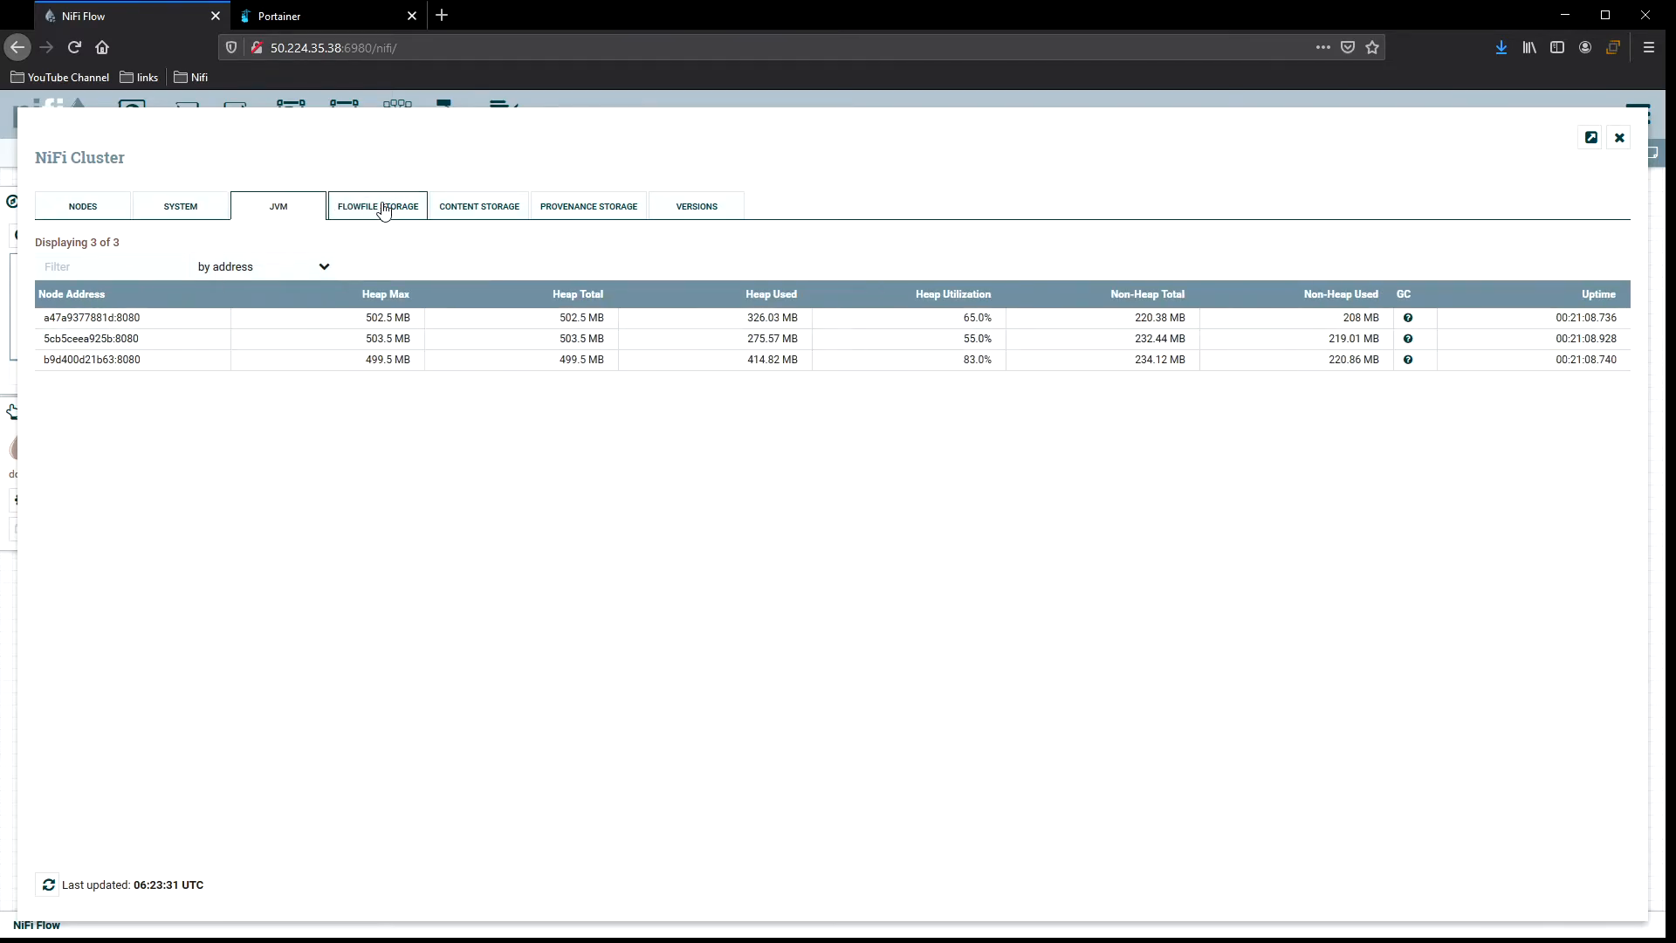
click(404, 213)
click(498, 217)
click(559, 216)
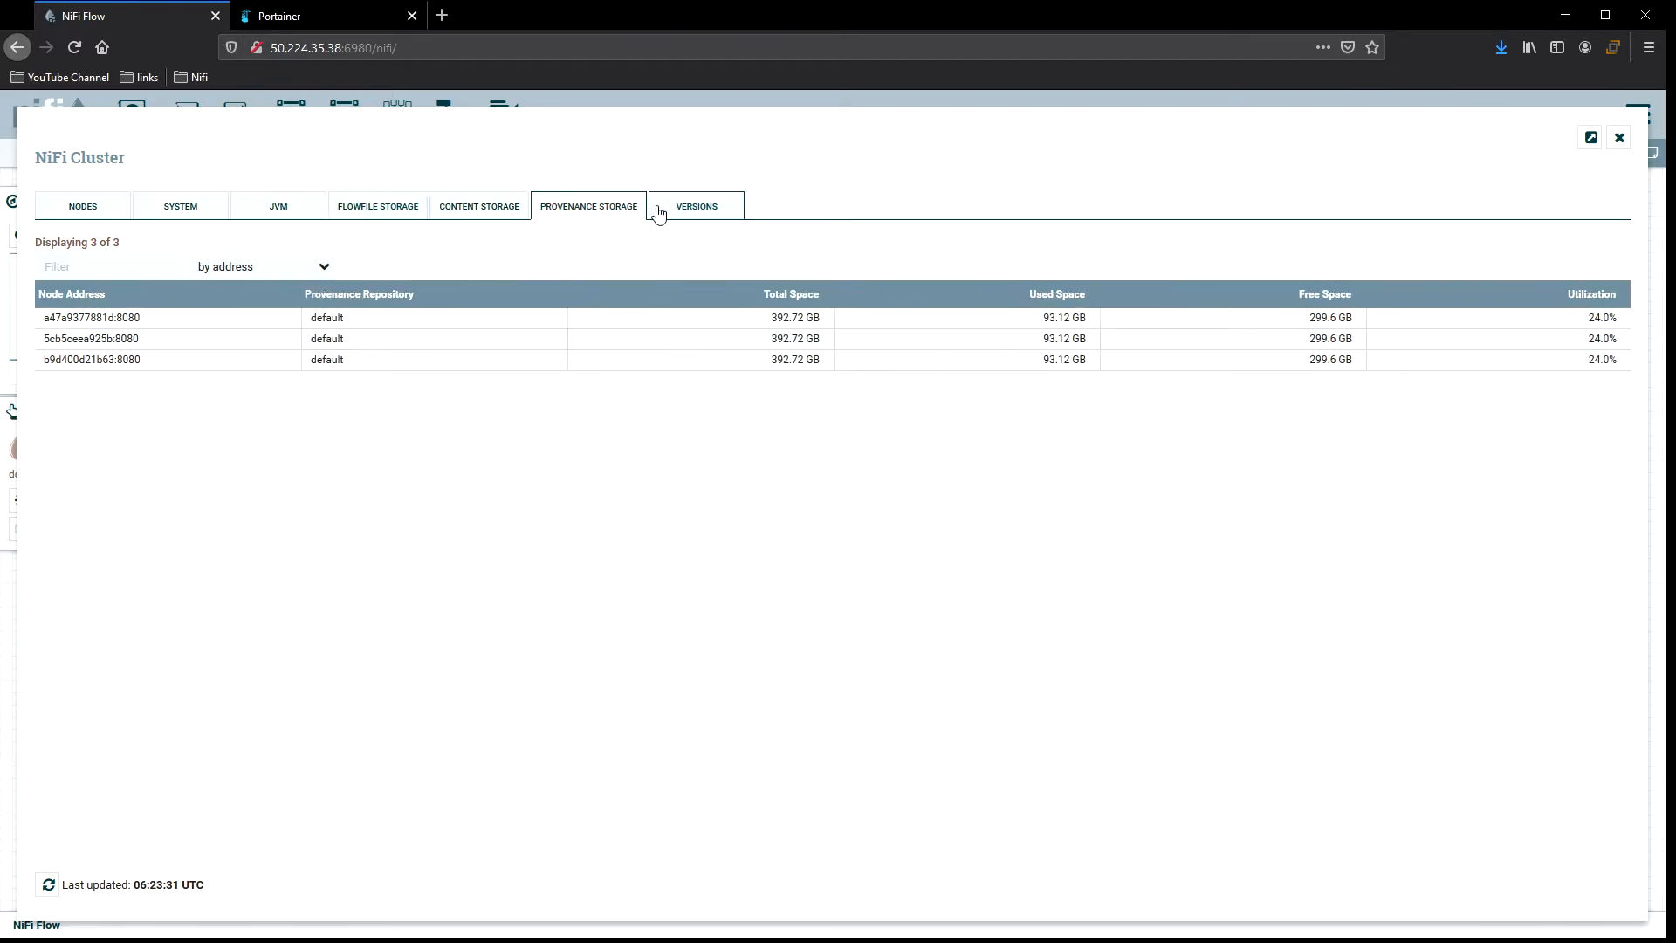
click(685, 213)
click(1619, 138)
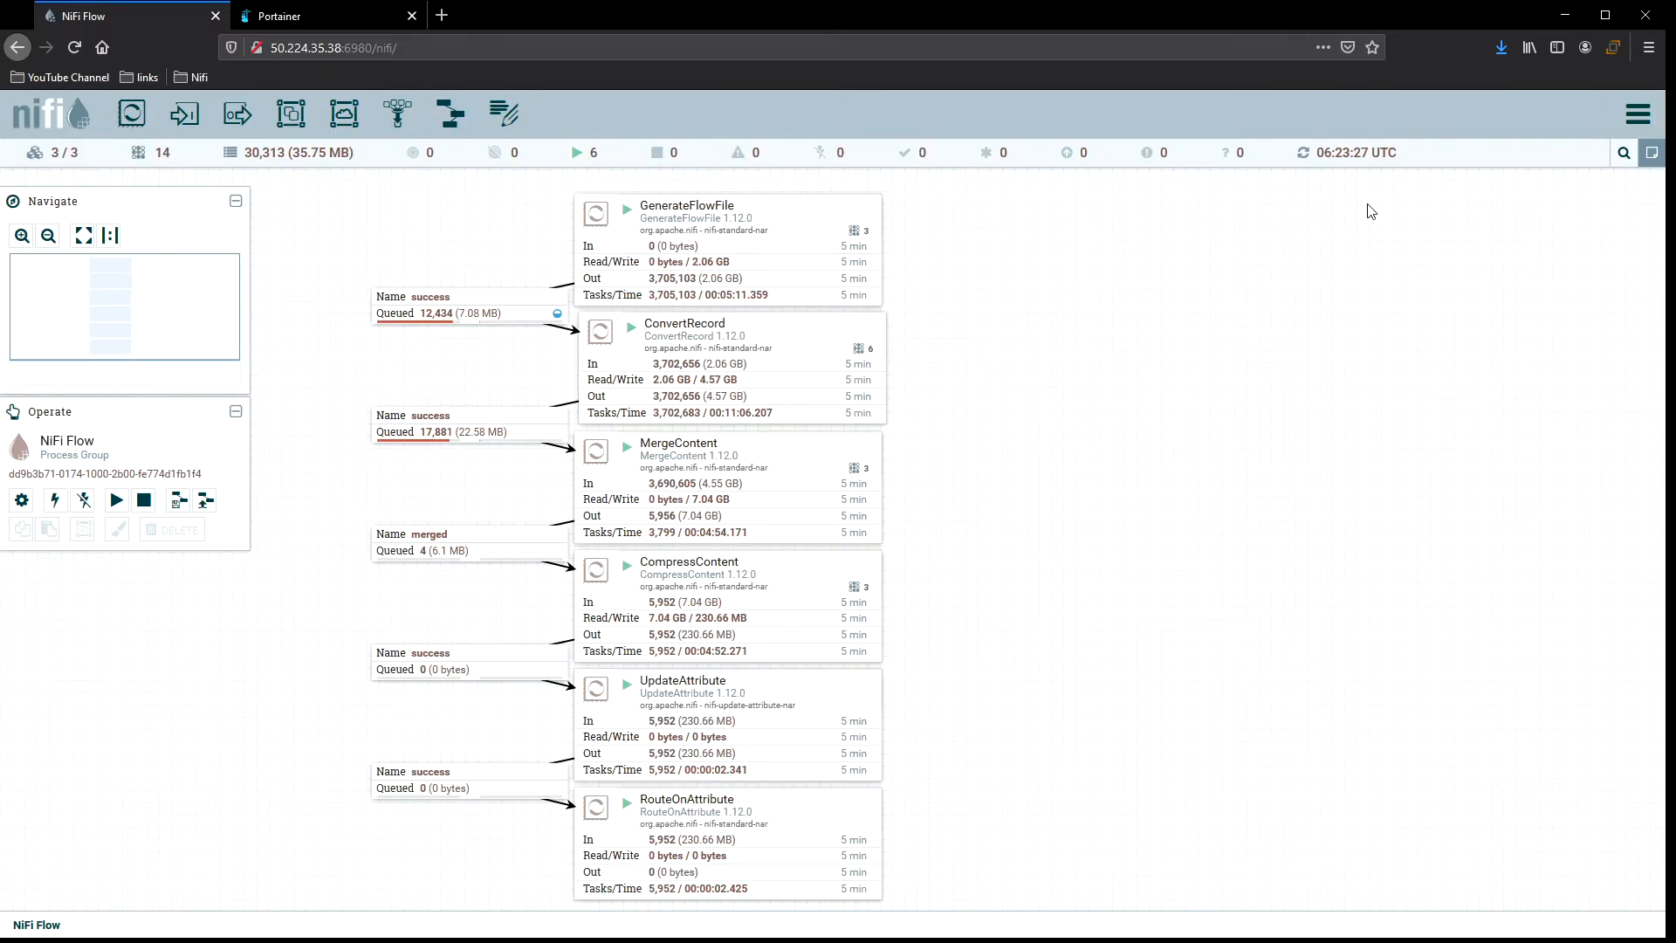
Open ConvertRecord's status history, zoom into the recent FlowFiles Out chart and hide the aggregate NiFi line, then close it.
right_click(800, 349)
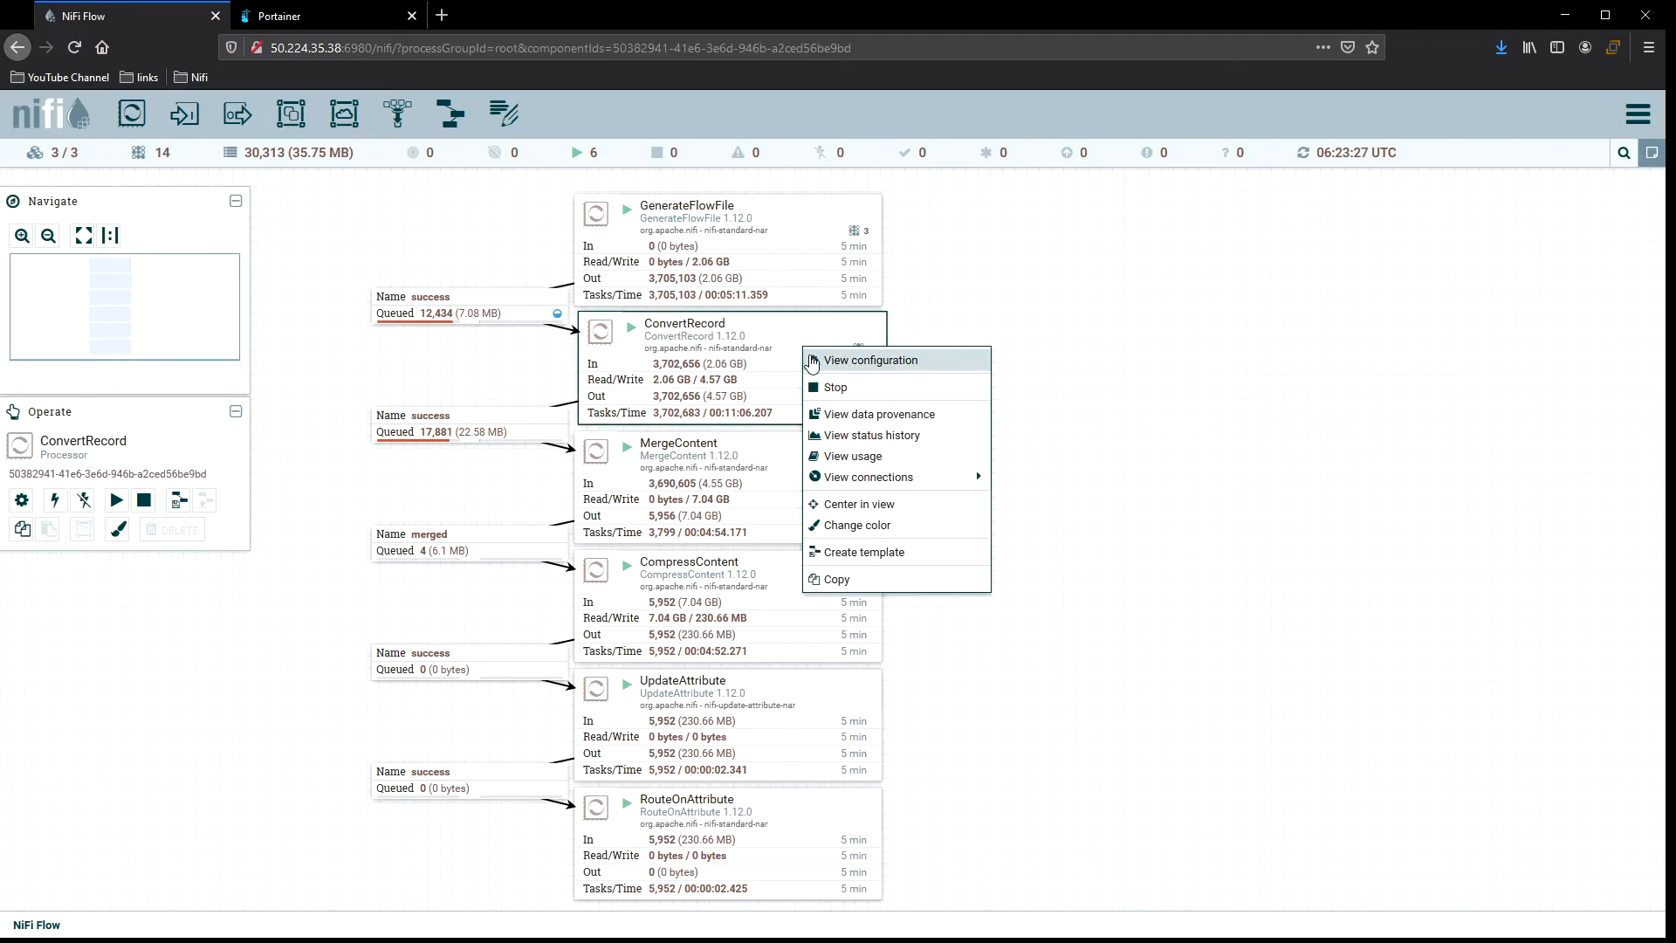
click(889, 444)
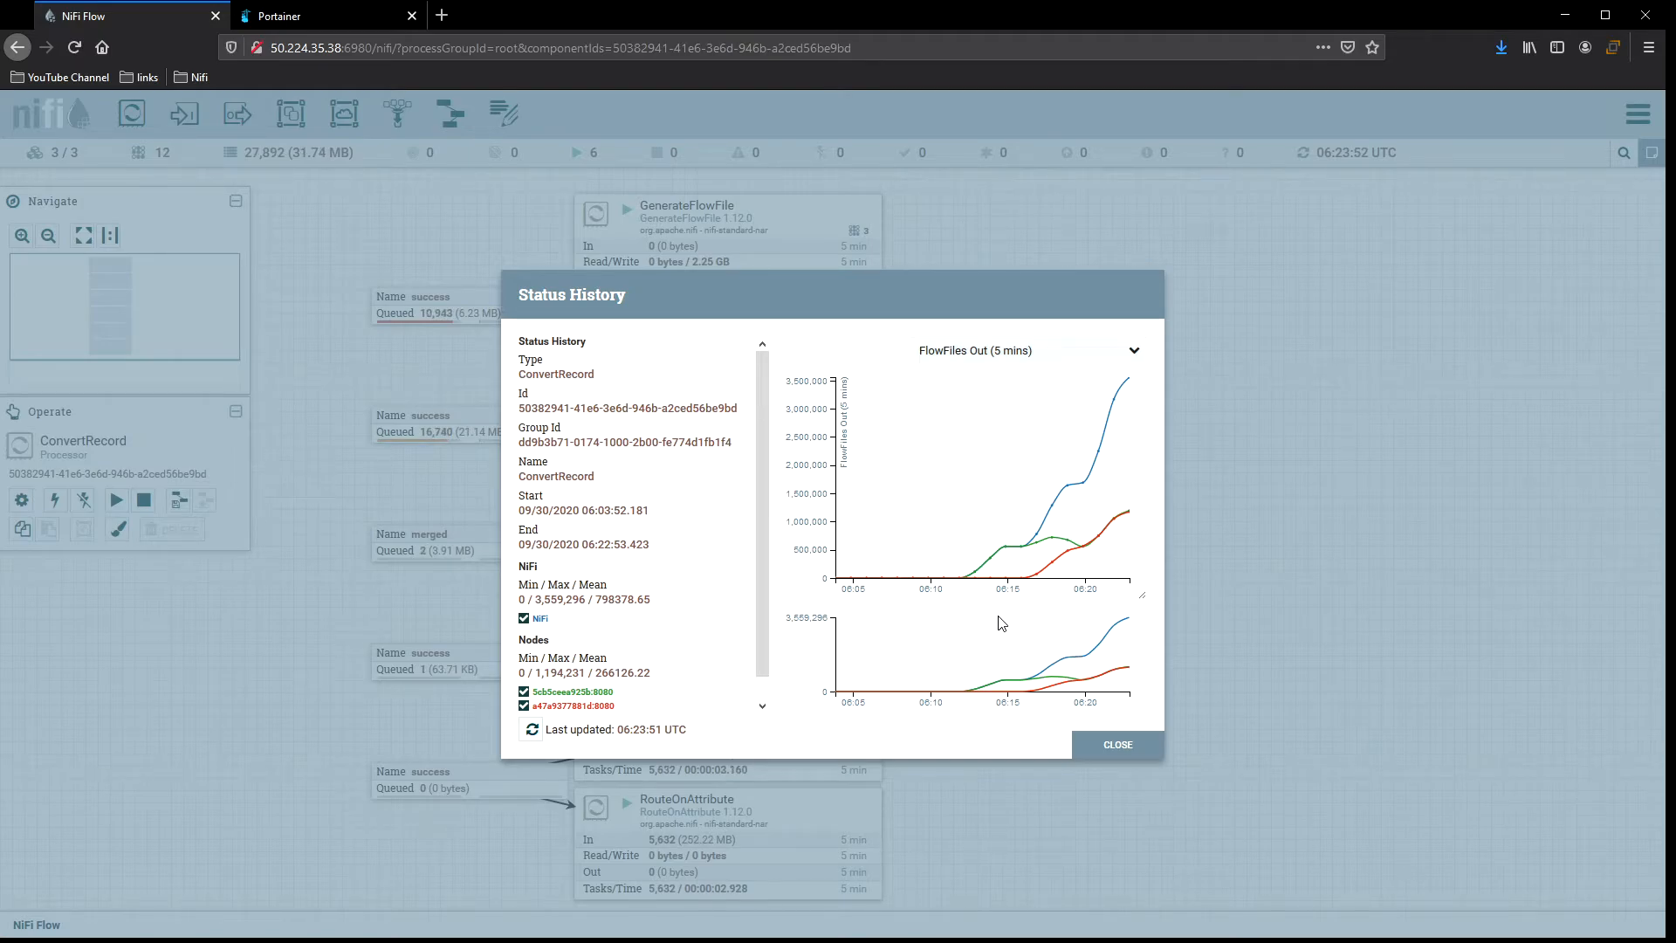
key(ctrl+a)
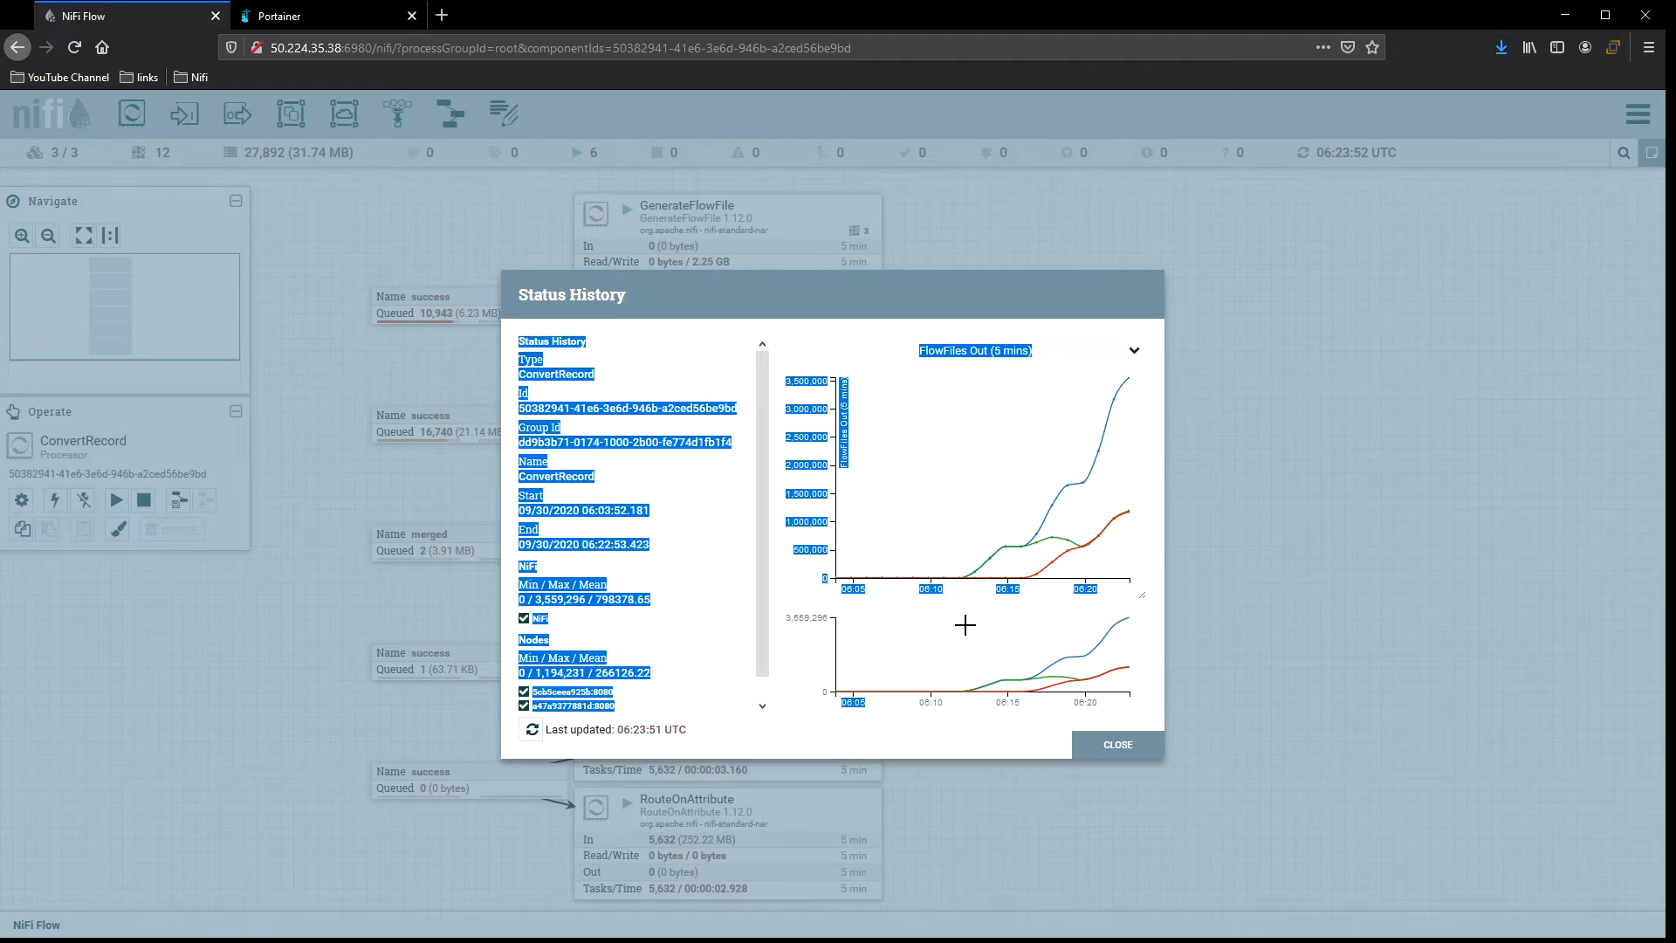
click(702, 601)
mouse_move(969, 628)
mouse_down()
mouse_move(982, 655)
mouse_move(1154, 716)
mouse_up()
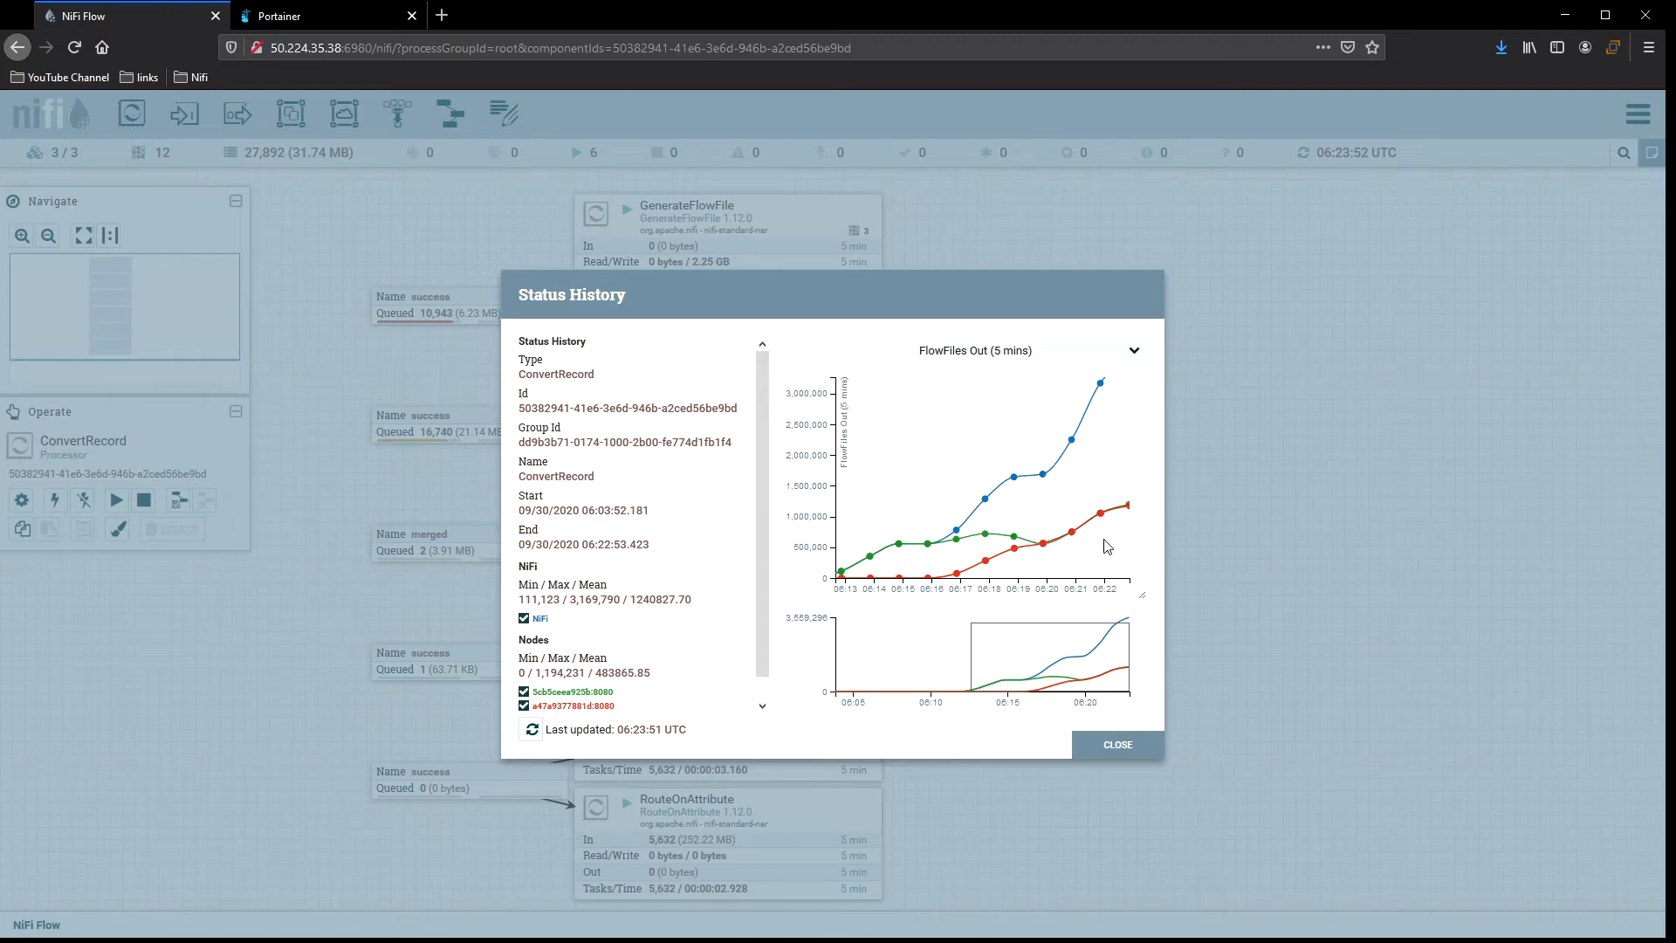
click(523, 617)
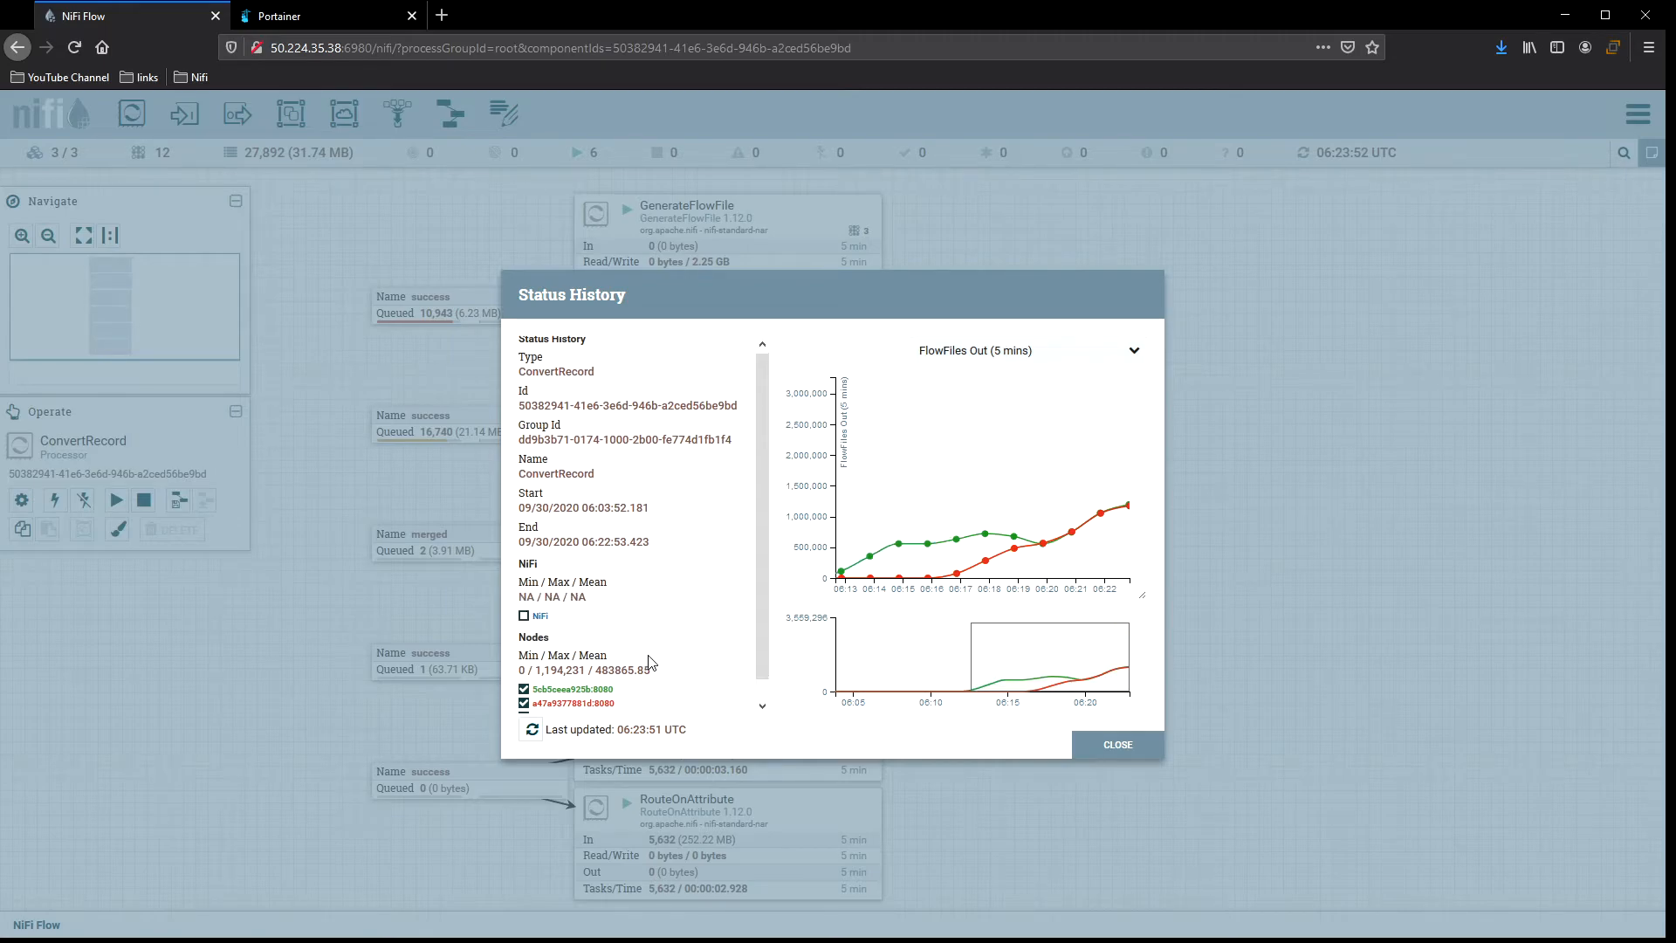
scroll(649, 664, down, 1)
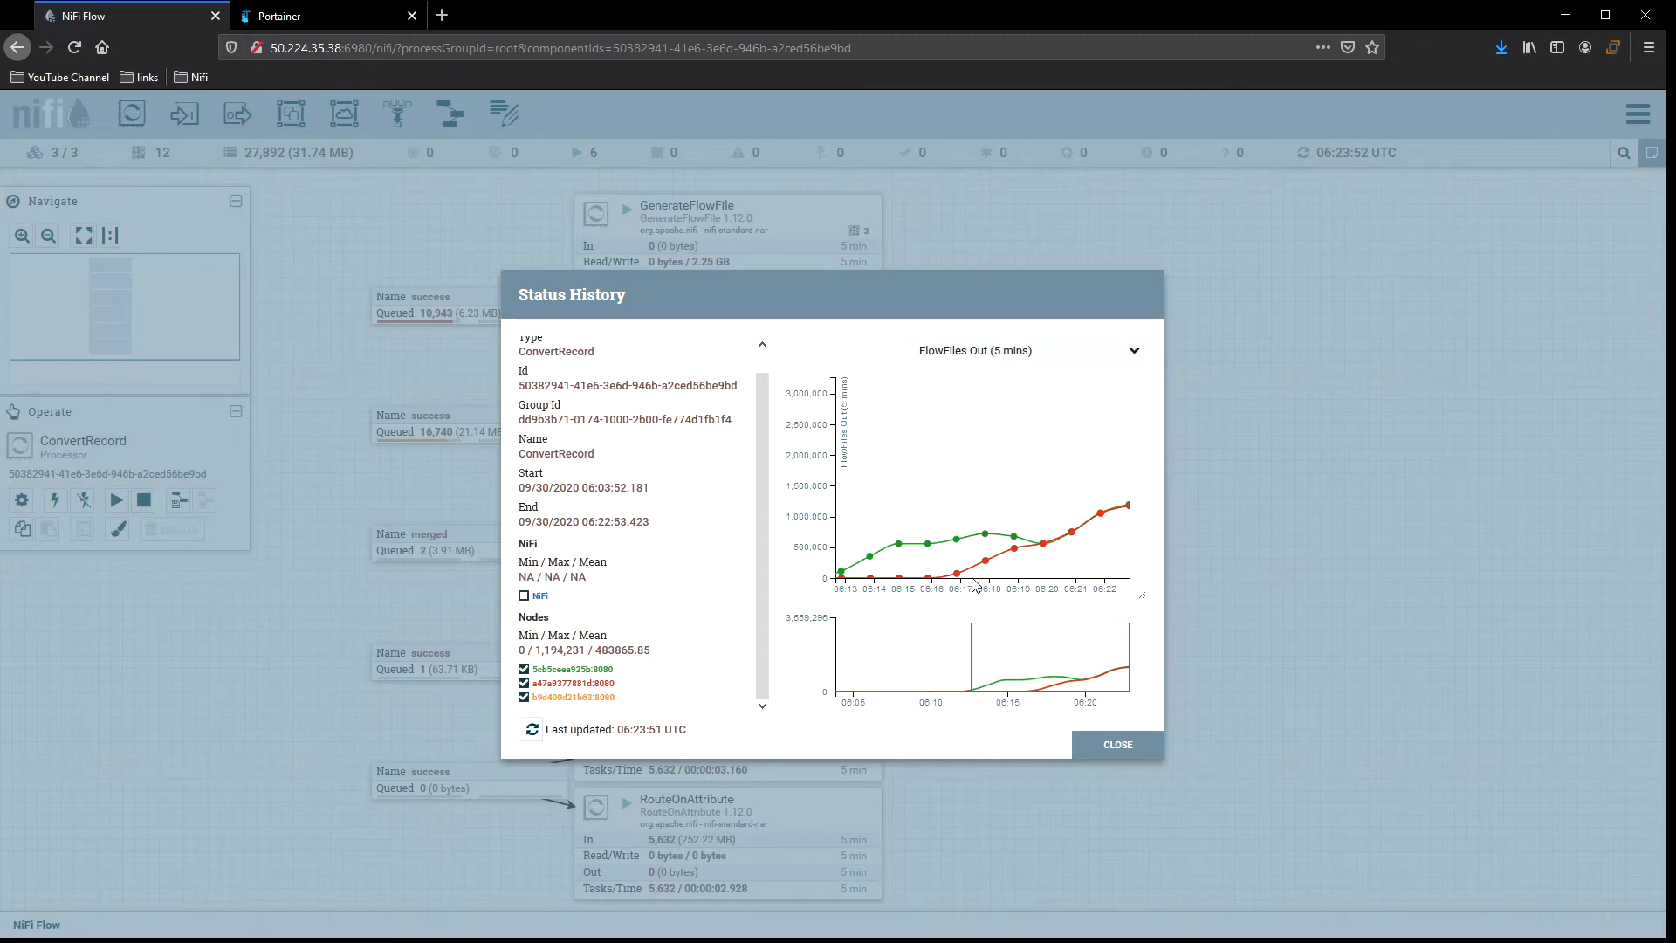
click(1117, 744)
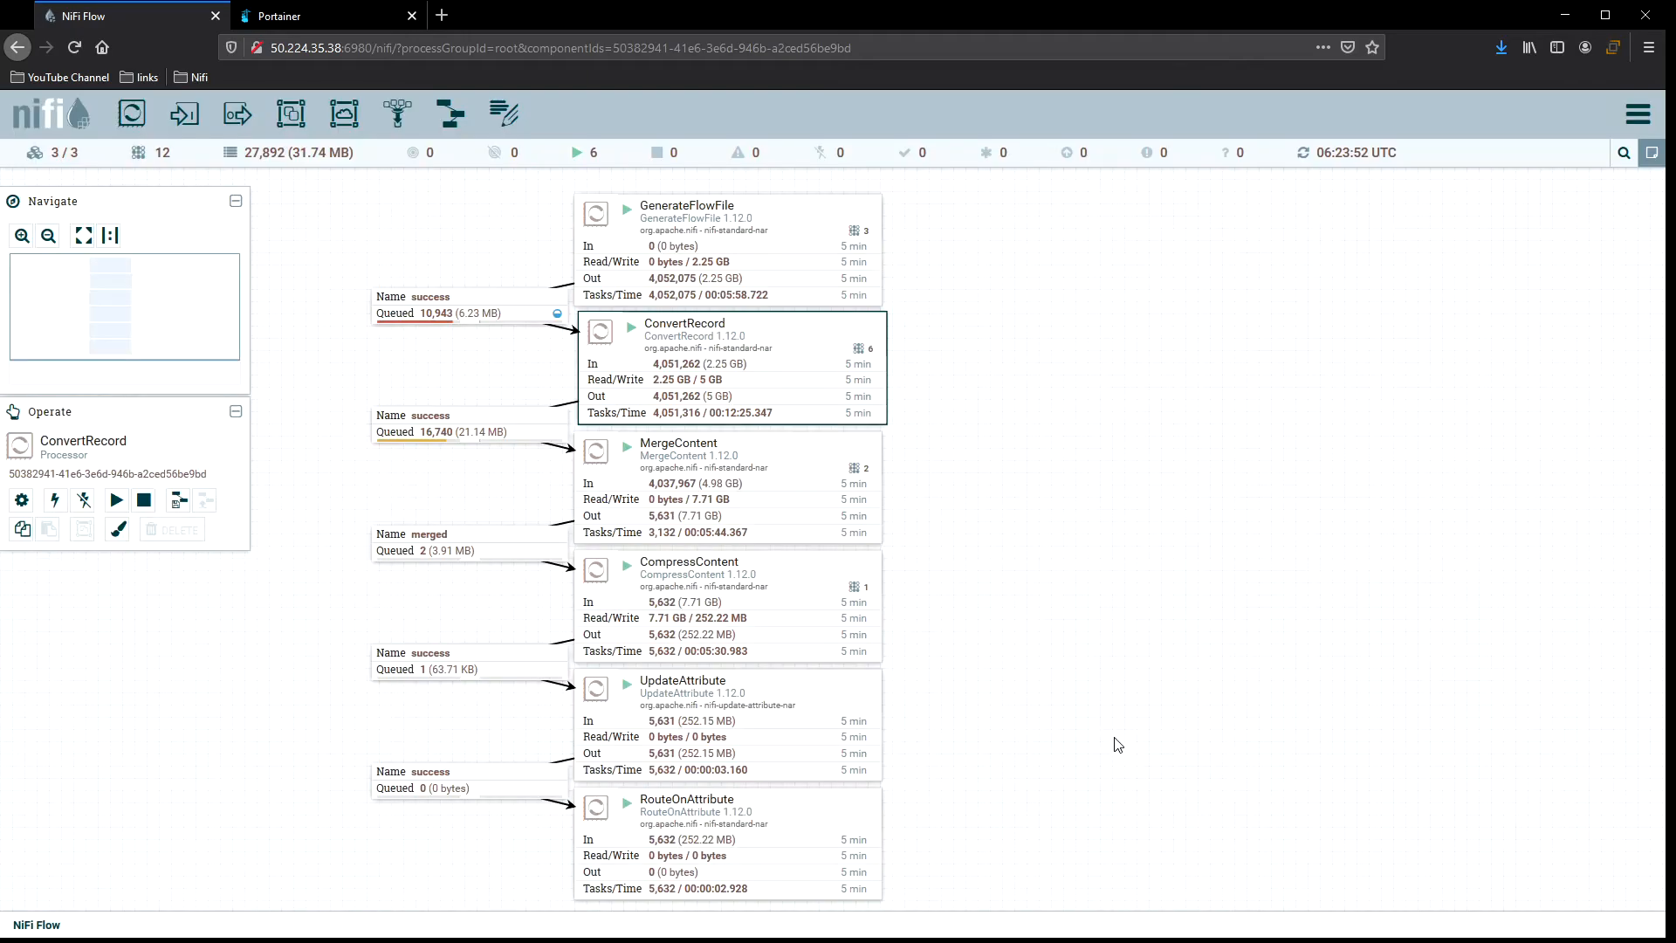
Refresh the canvas repeatedly to keep watching throughput of the flow.
right_click(927, 337)
click(927, 340)
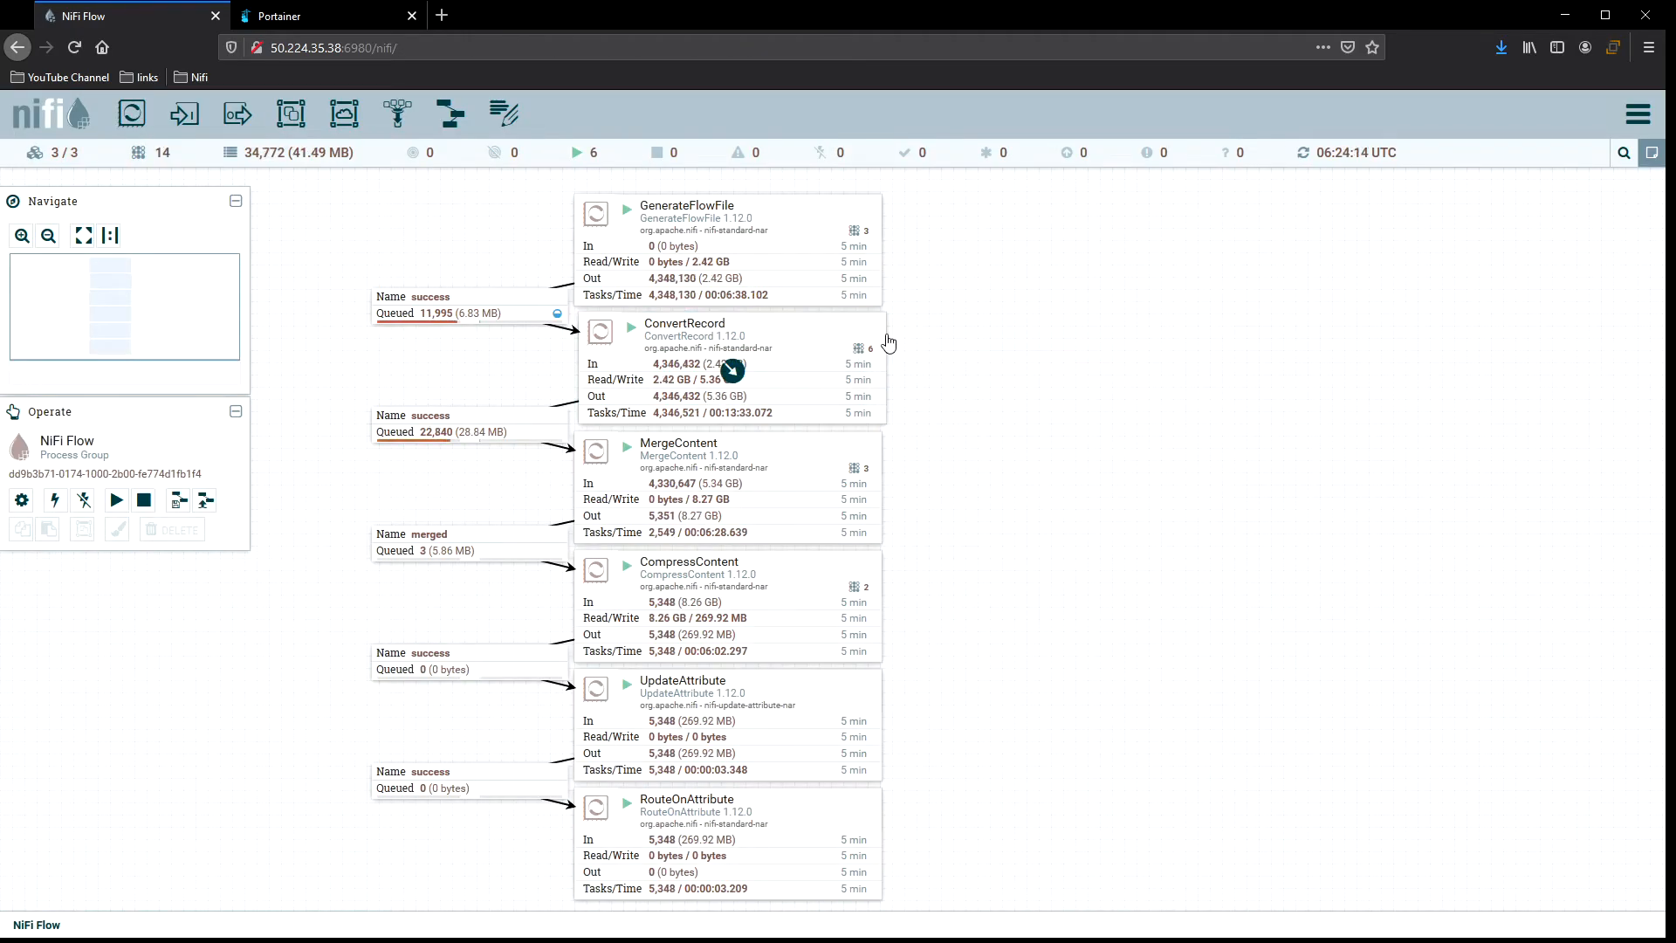
right_click(931, 339)
click(960, 343)
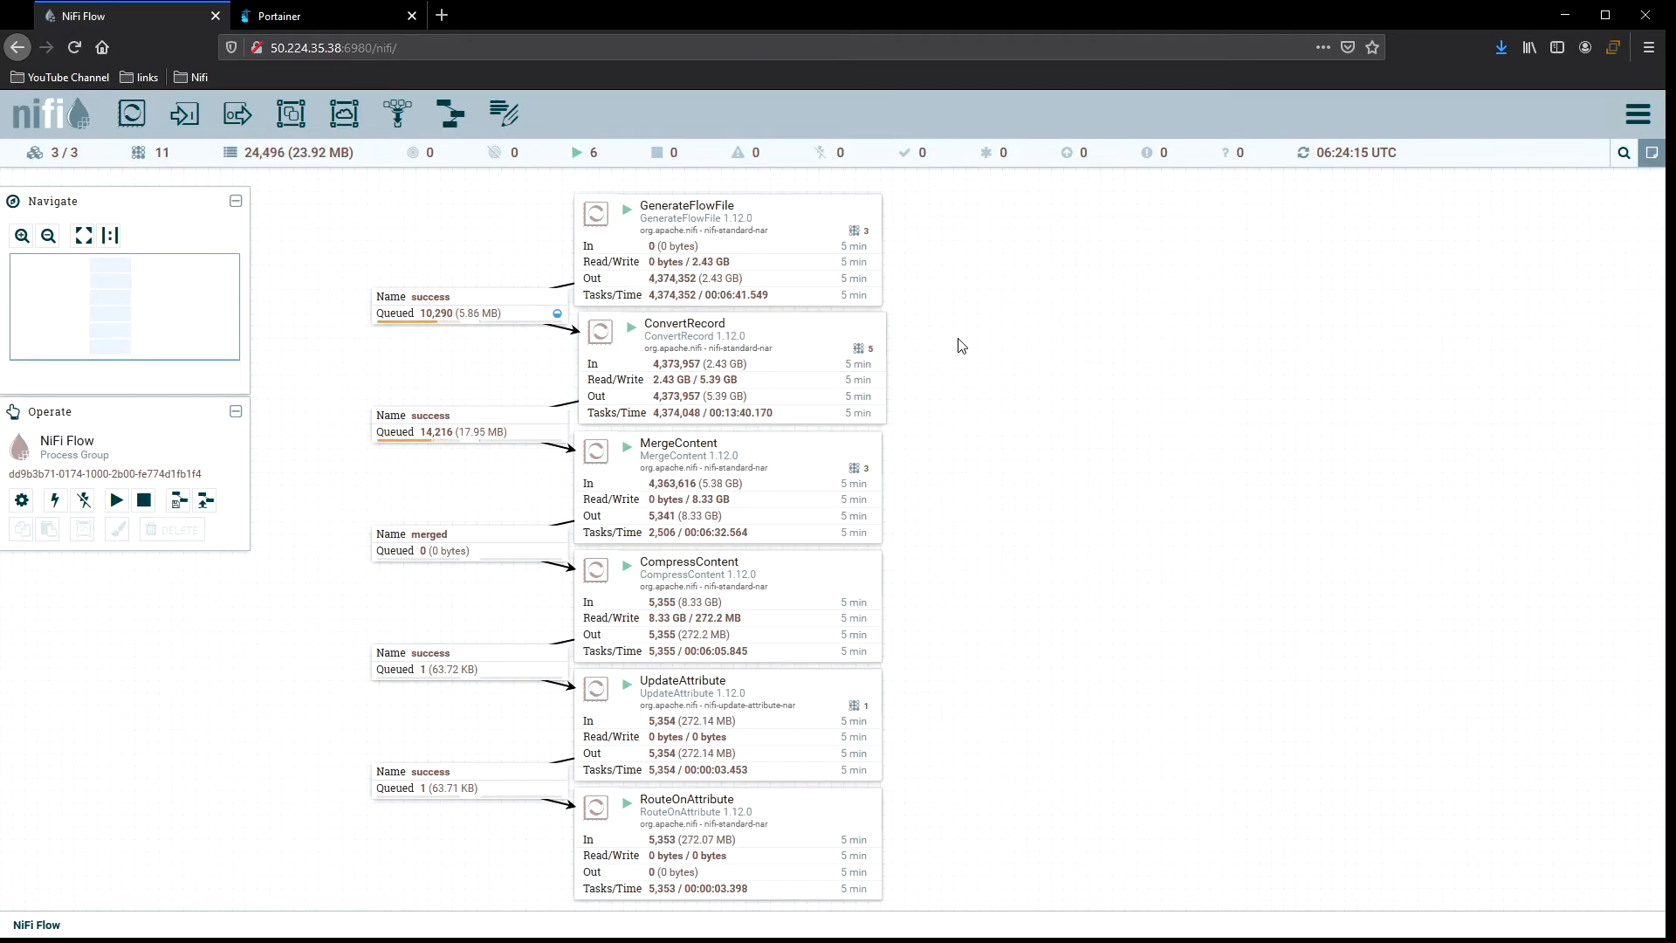
right_click(961, 345)
click(1003, 357)
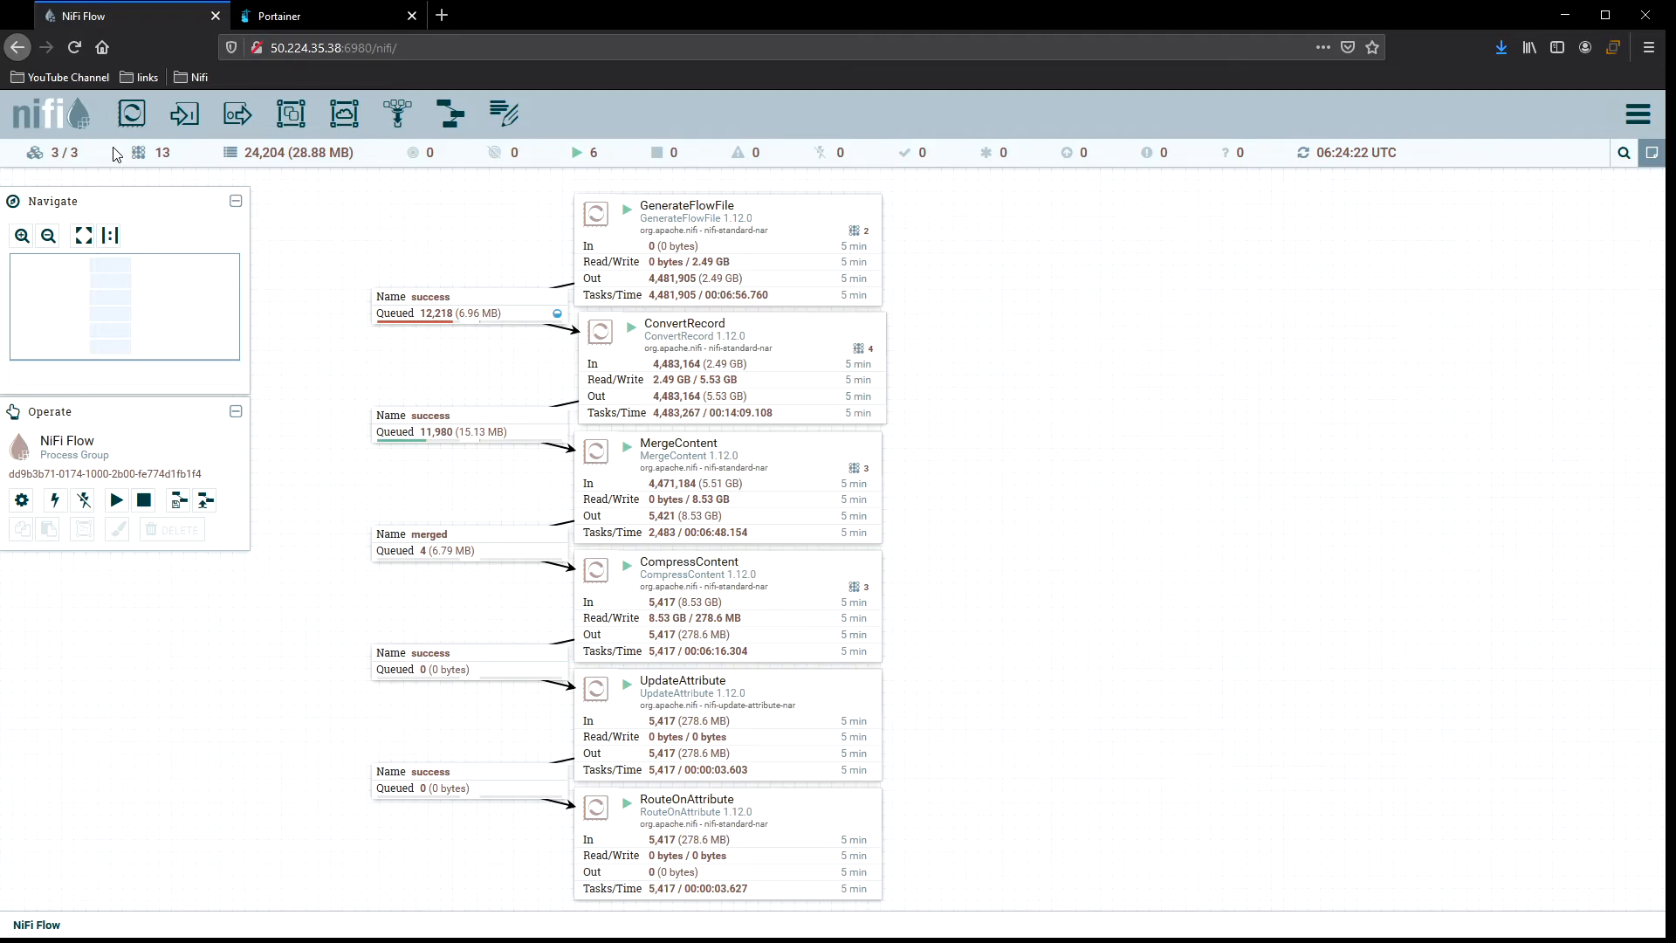
drag(137, 113, 650, 242)
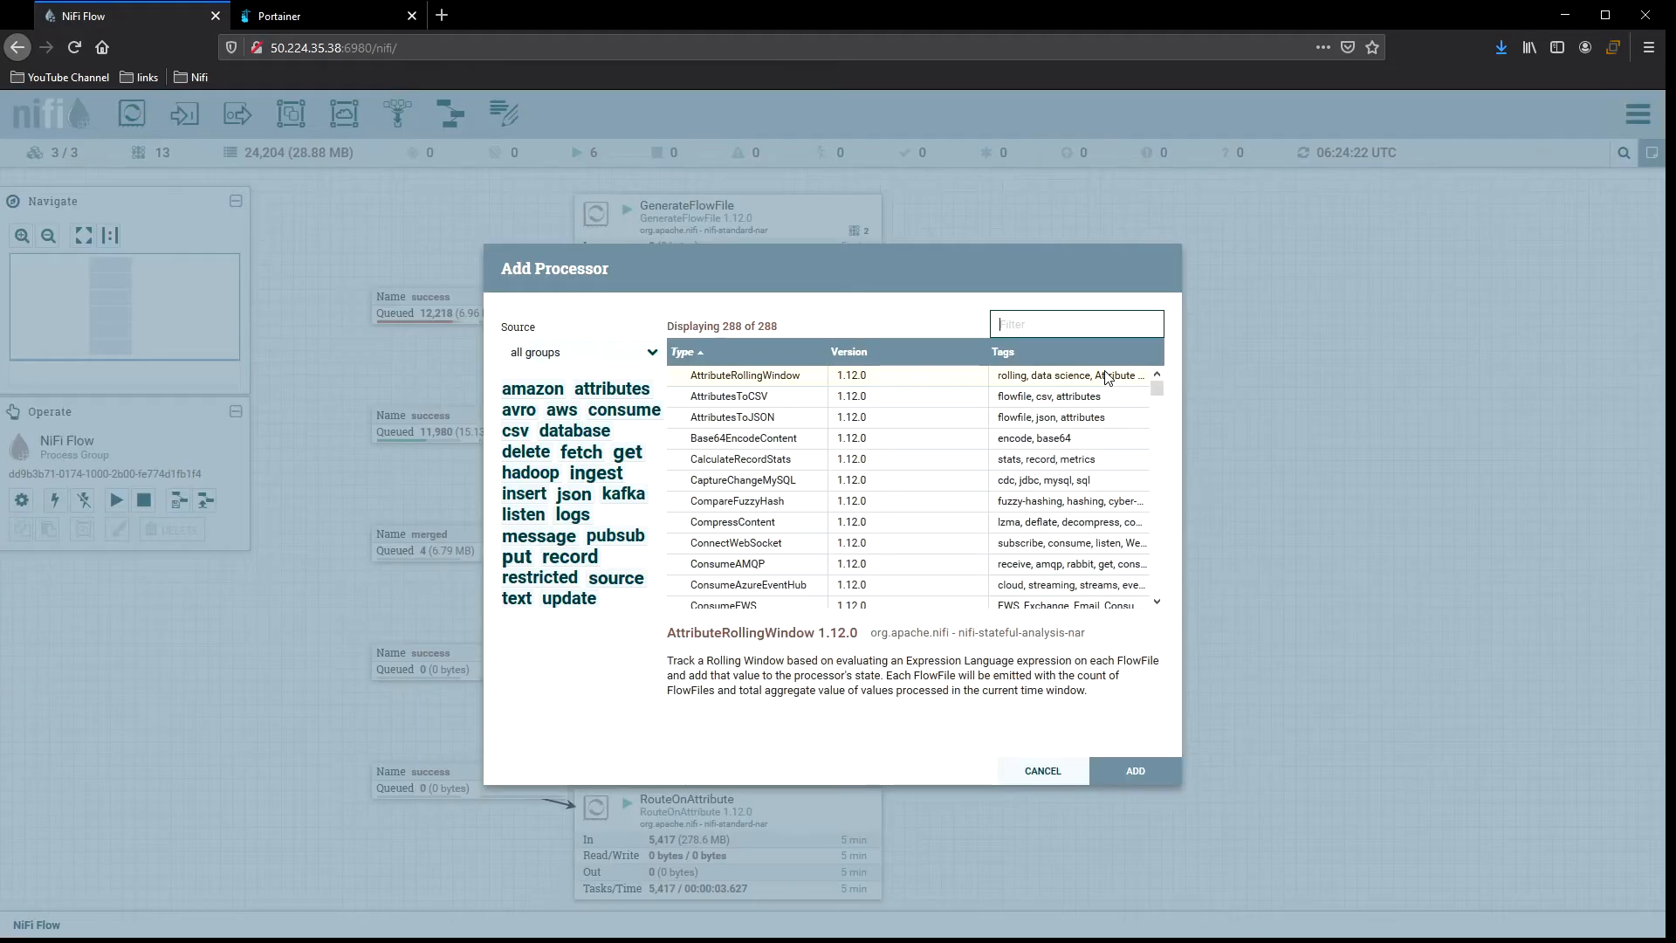
text(exe)
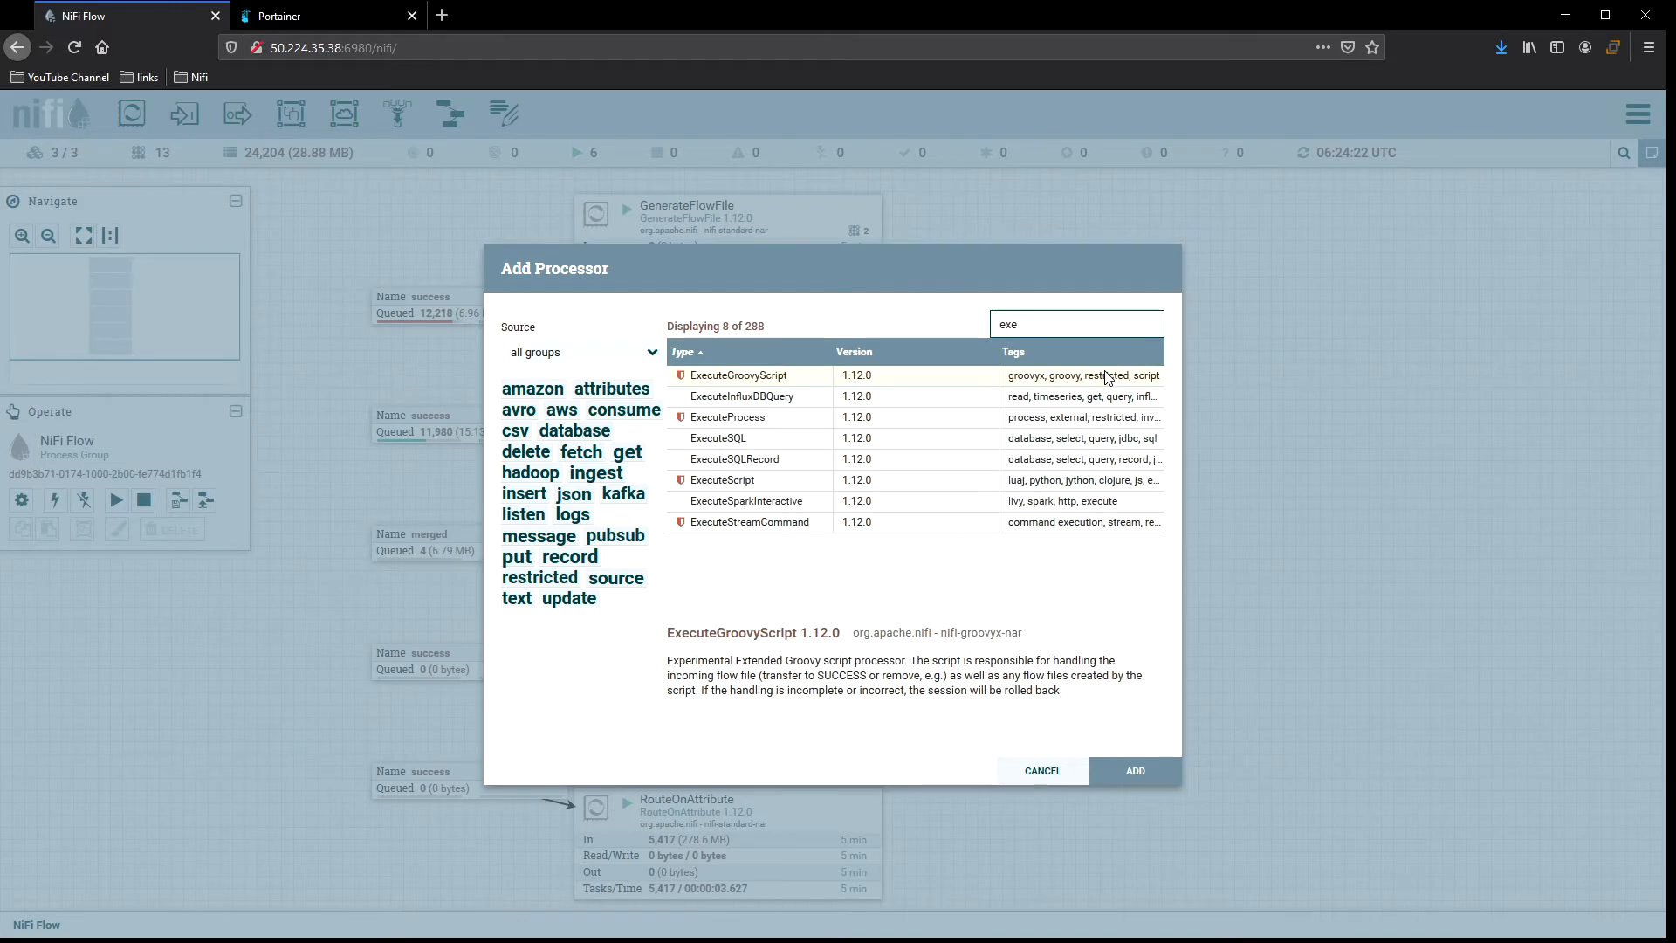
text(cu)
double_click(1106, 377)
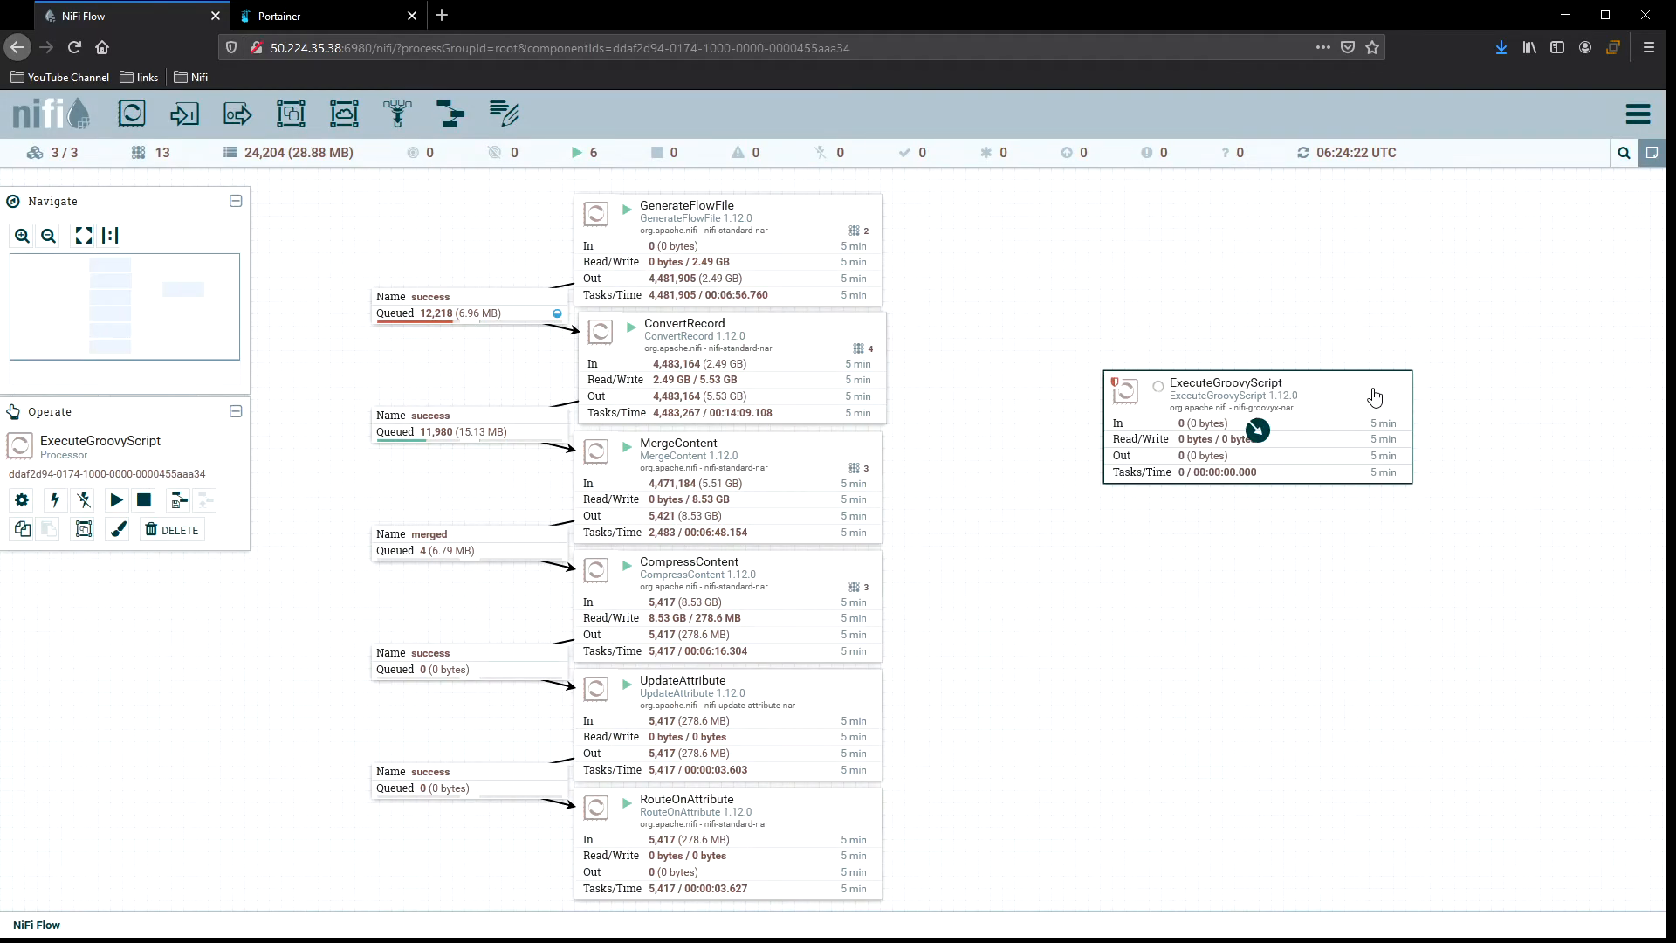
key(Delete)
Add an ExecuteSQL processor and place it to the right of the flow near the top.
drag(130, 113, 998, 332)
text(exe)
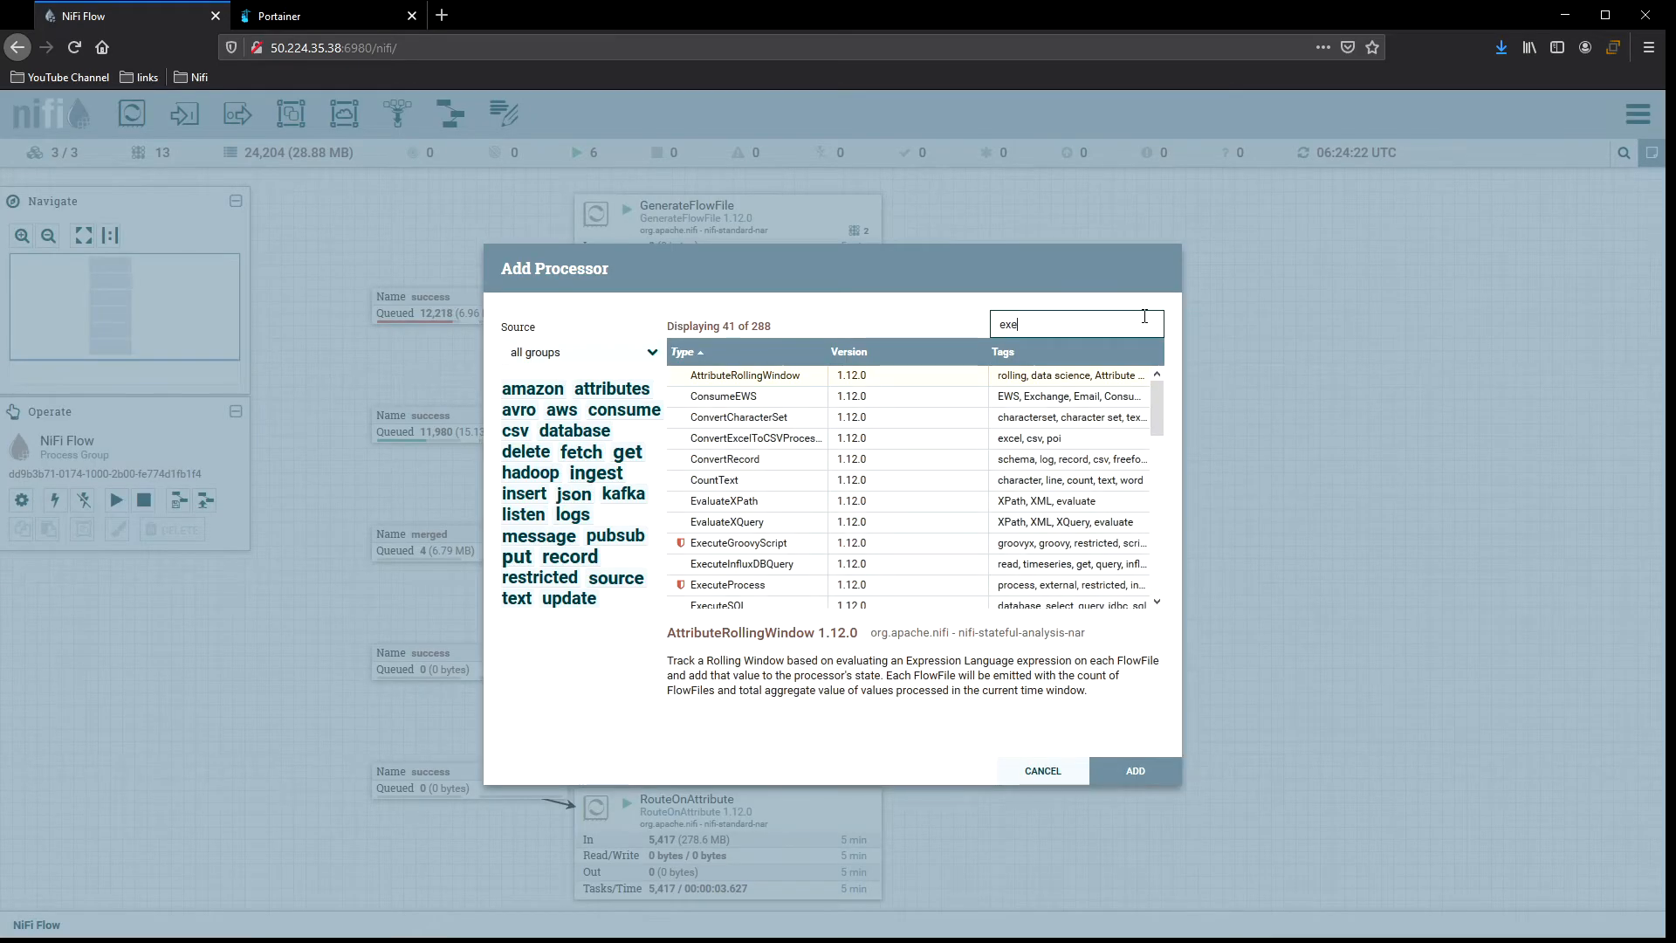
double_click(717, 438)
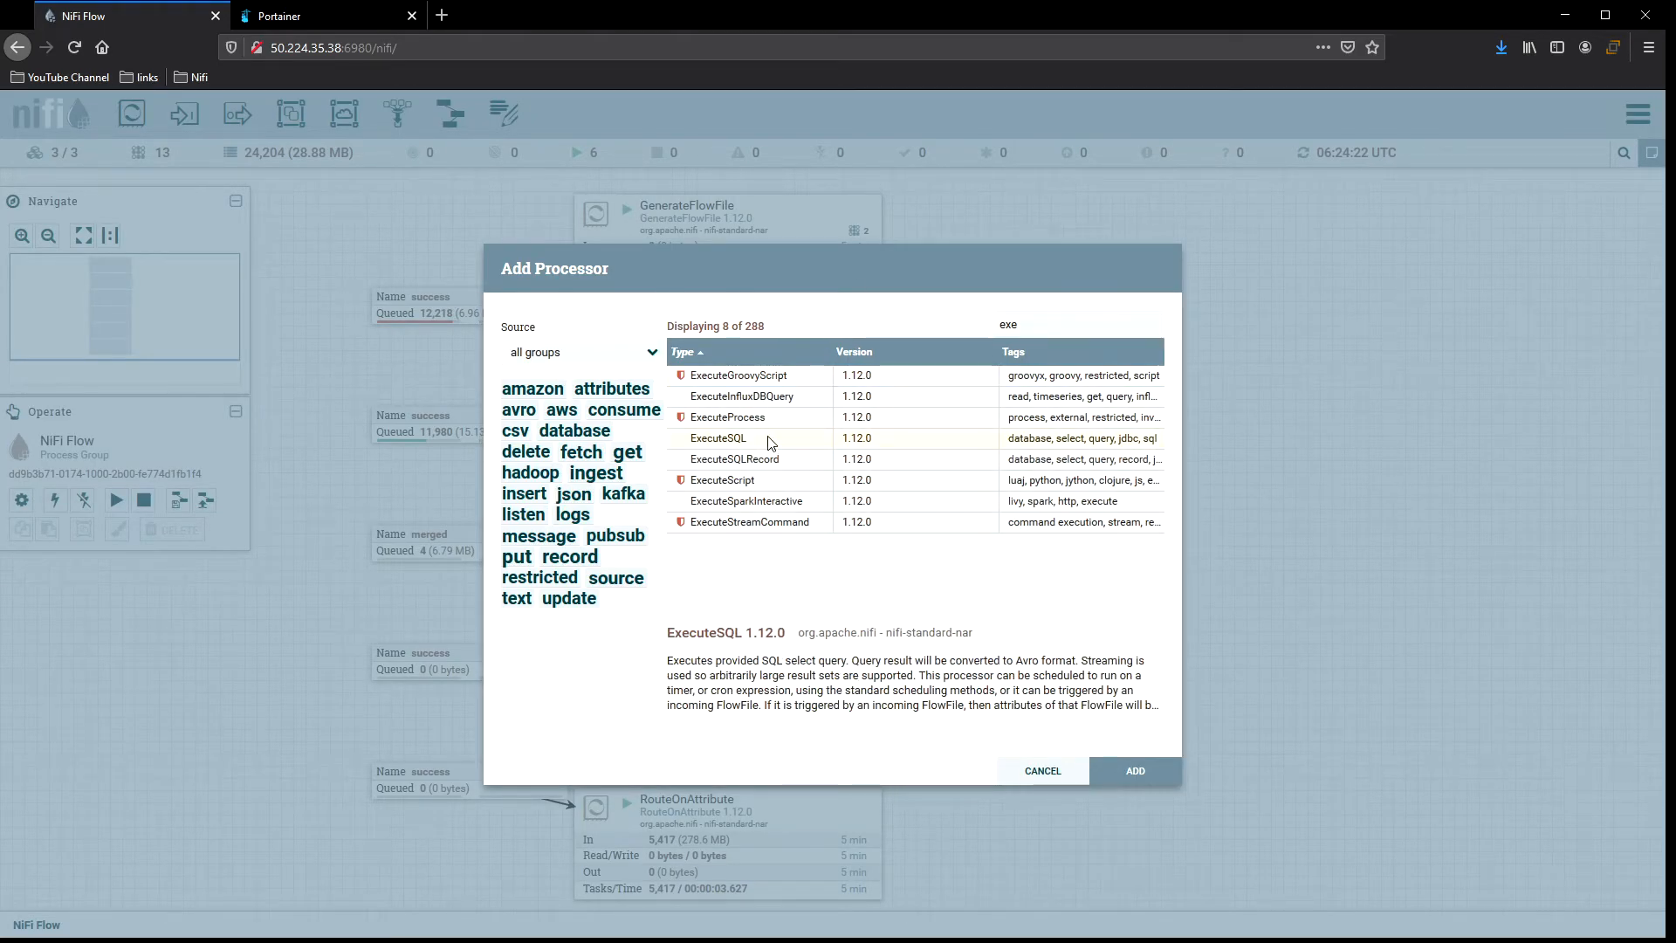
drag(1335, 351, 1217, 278)
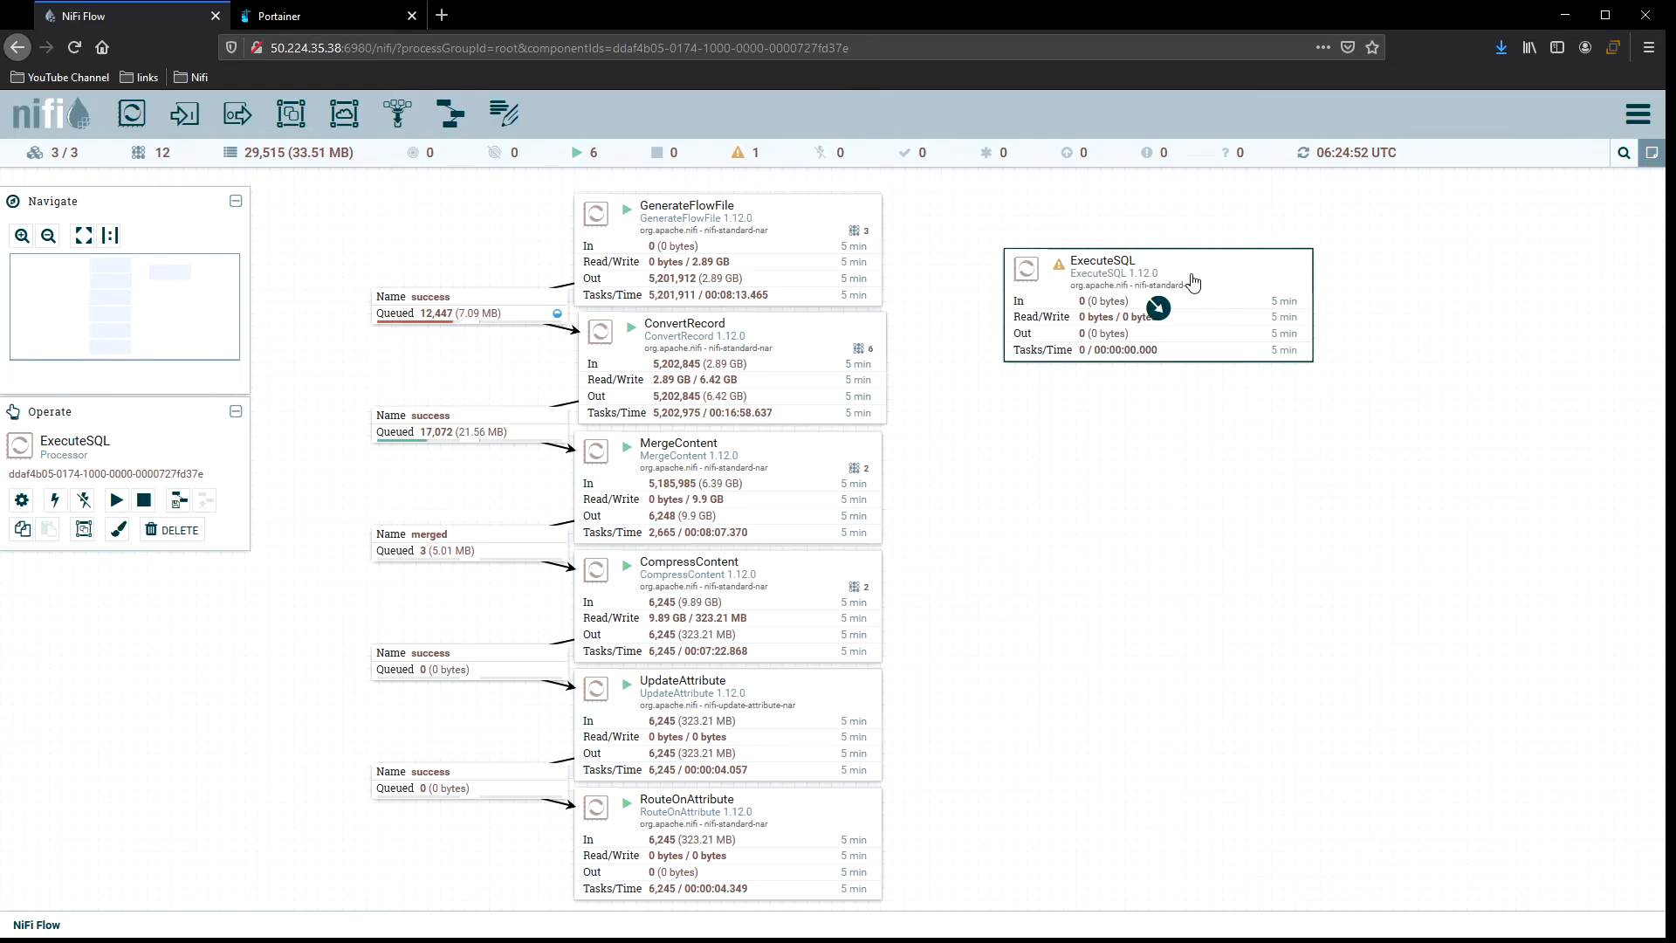
double_click(1193, 282)
click(583, 548)
click(740, 556)
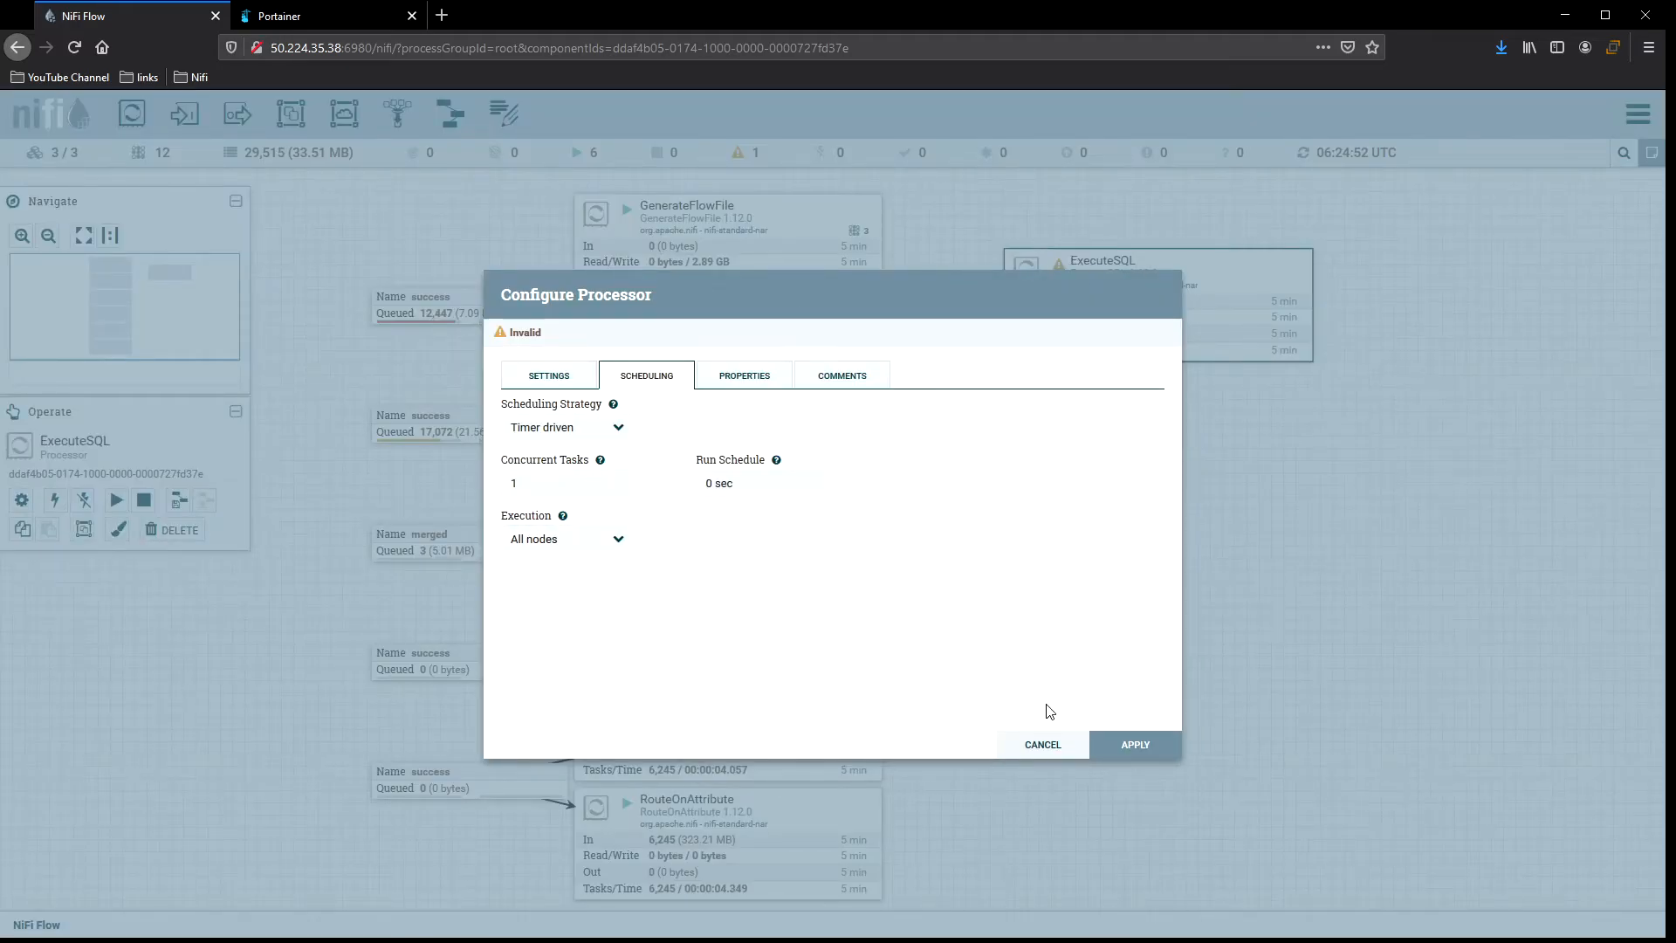
click(1067, 749)
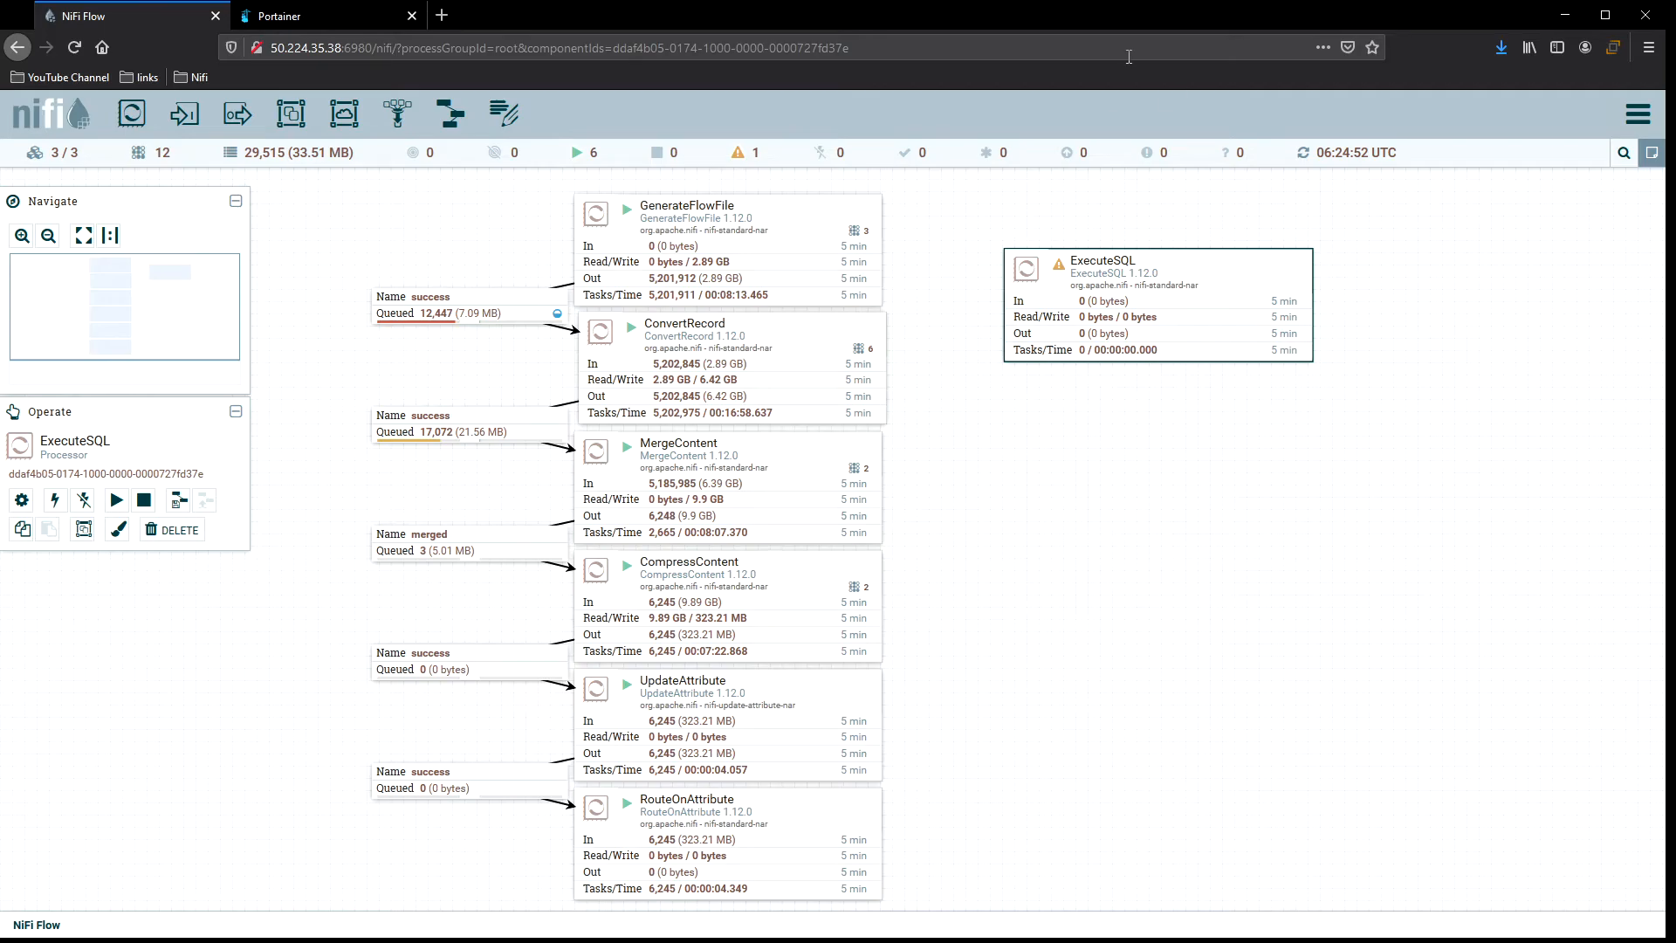
Set ExecuteSQL's scheduling execution to primary node only and apply.
mouse_move(1218, 287)
double_click(1231, 277)
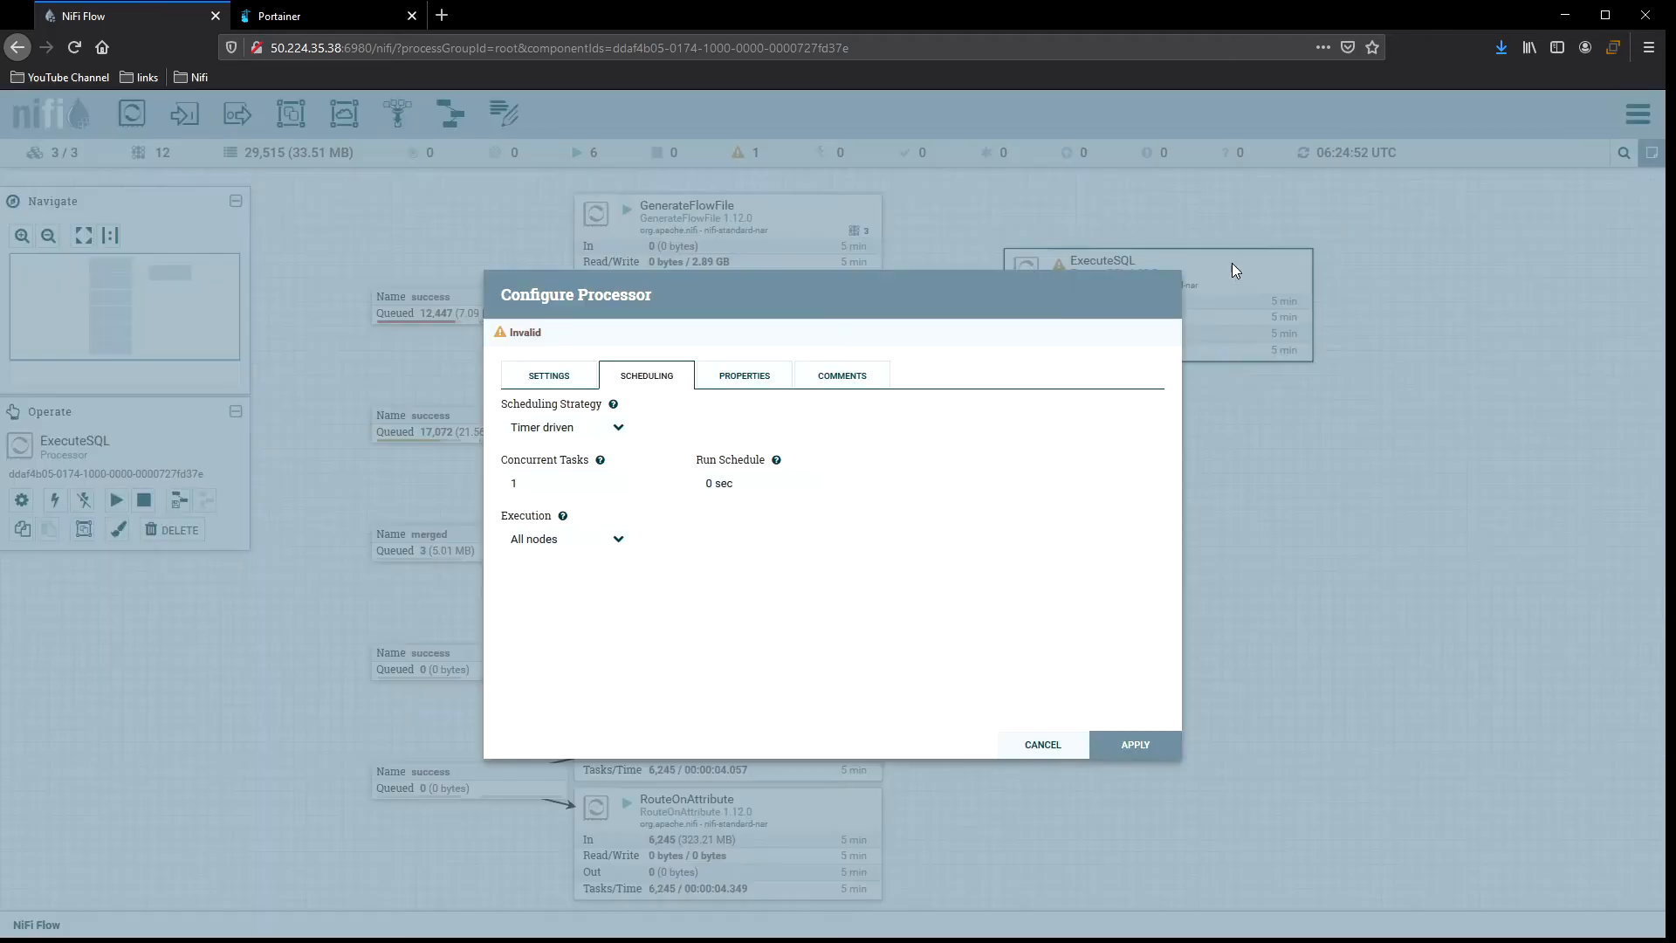
click(539, 545)
click(561, 593)
click(1135, 745)
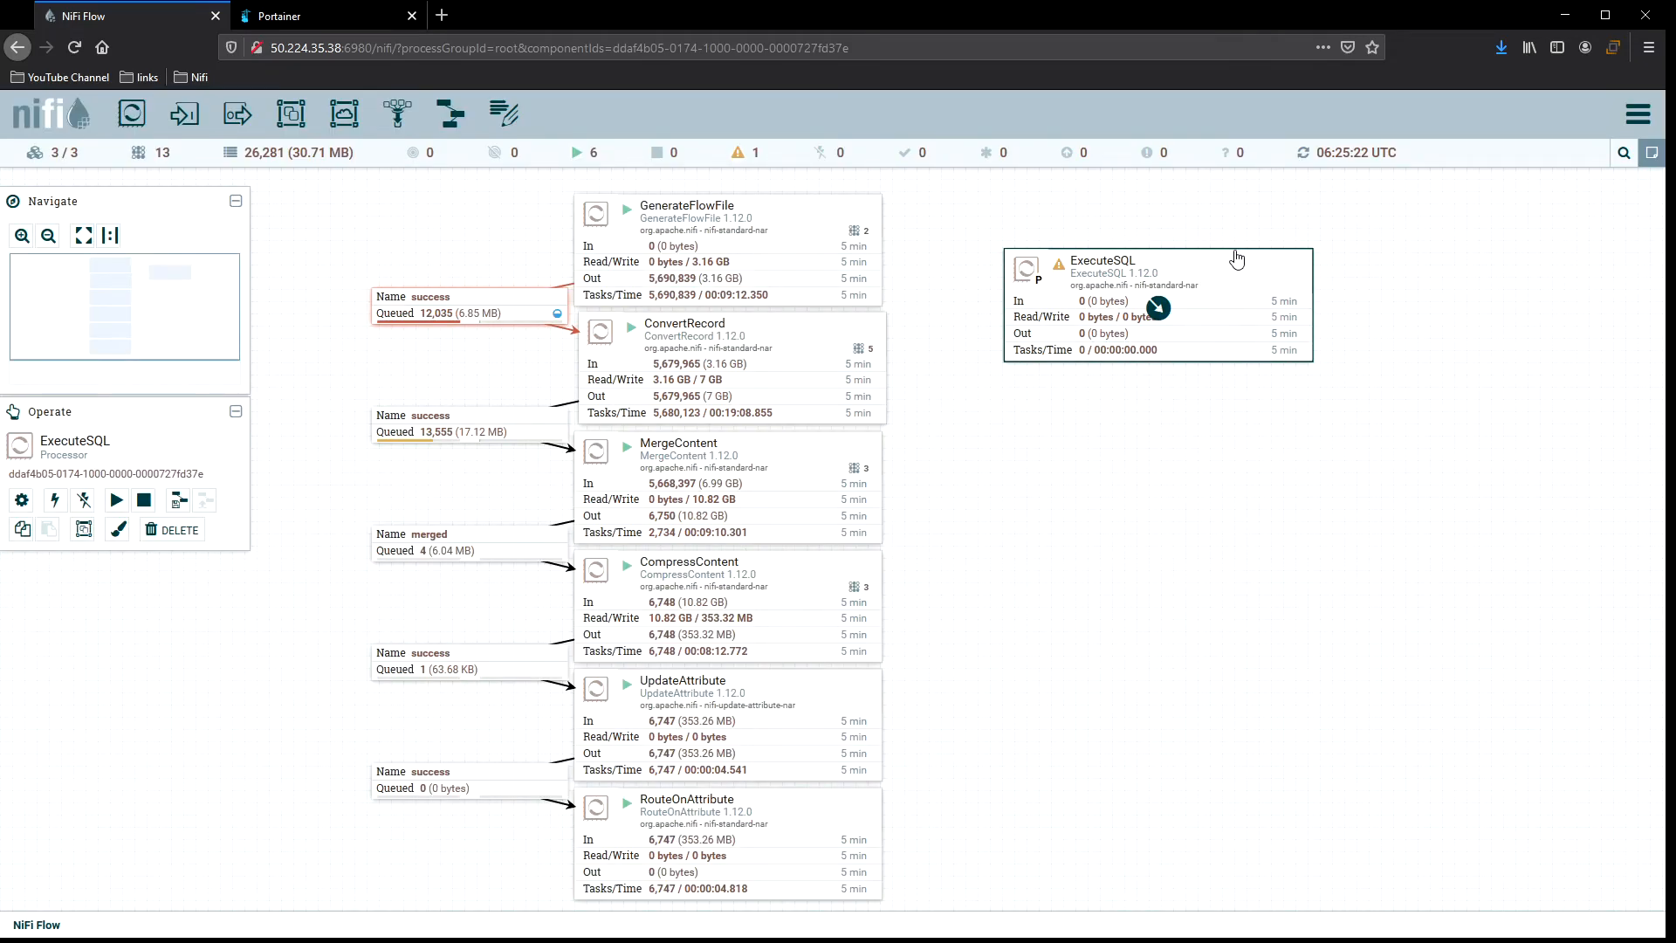
Add a PutSQL processor and place it below ExecuteSQL.
drag(133, 113, 1091, 566)
text(put)
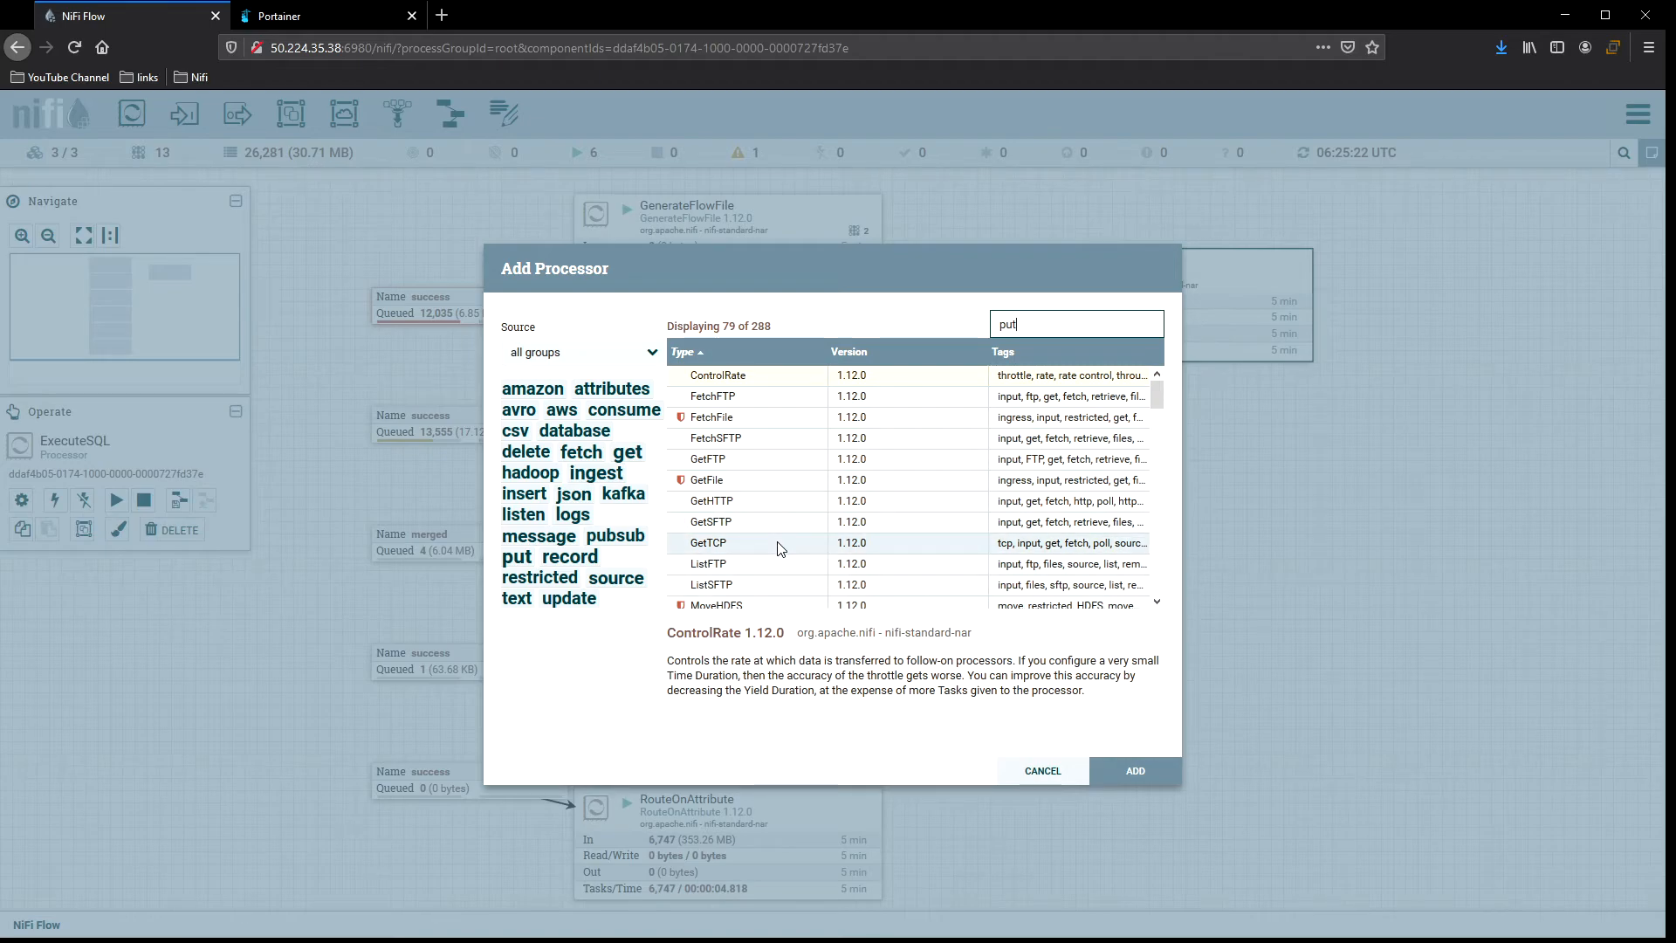
scroll(777, 545, down, 4)
text(sql)
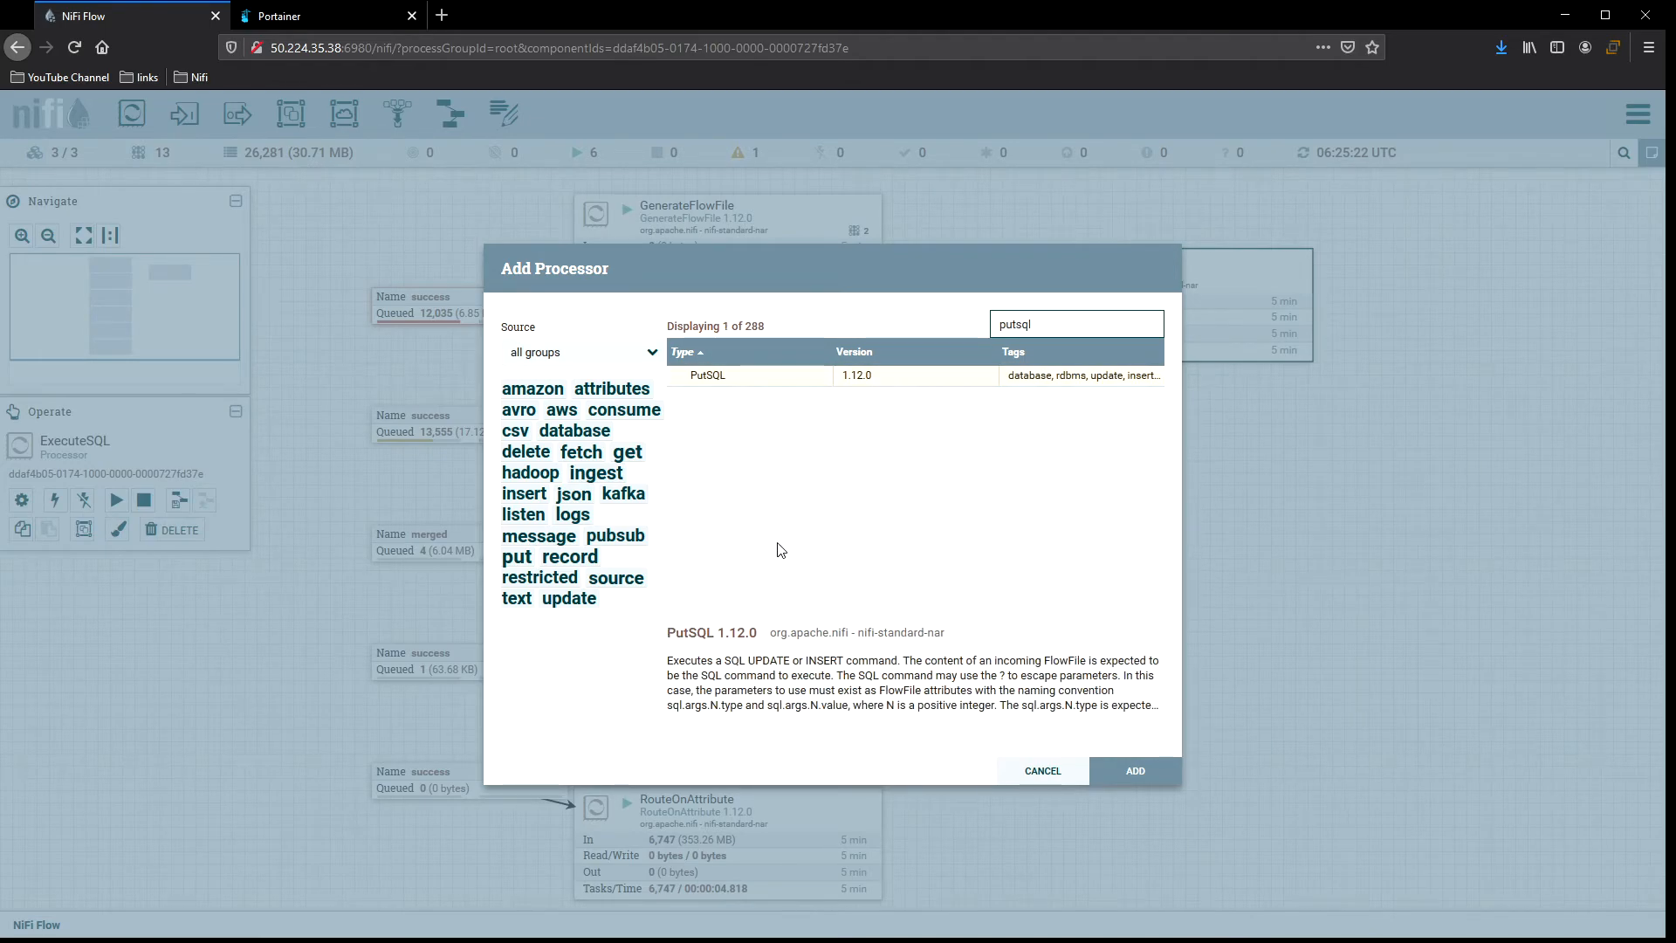
double_click(788, 377)
mouse_move(1172, 354)
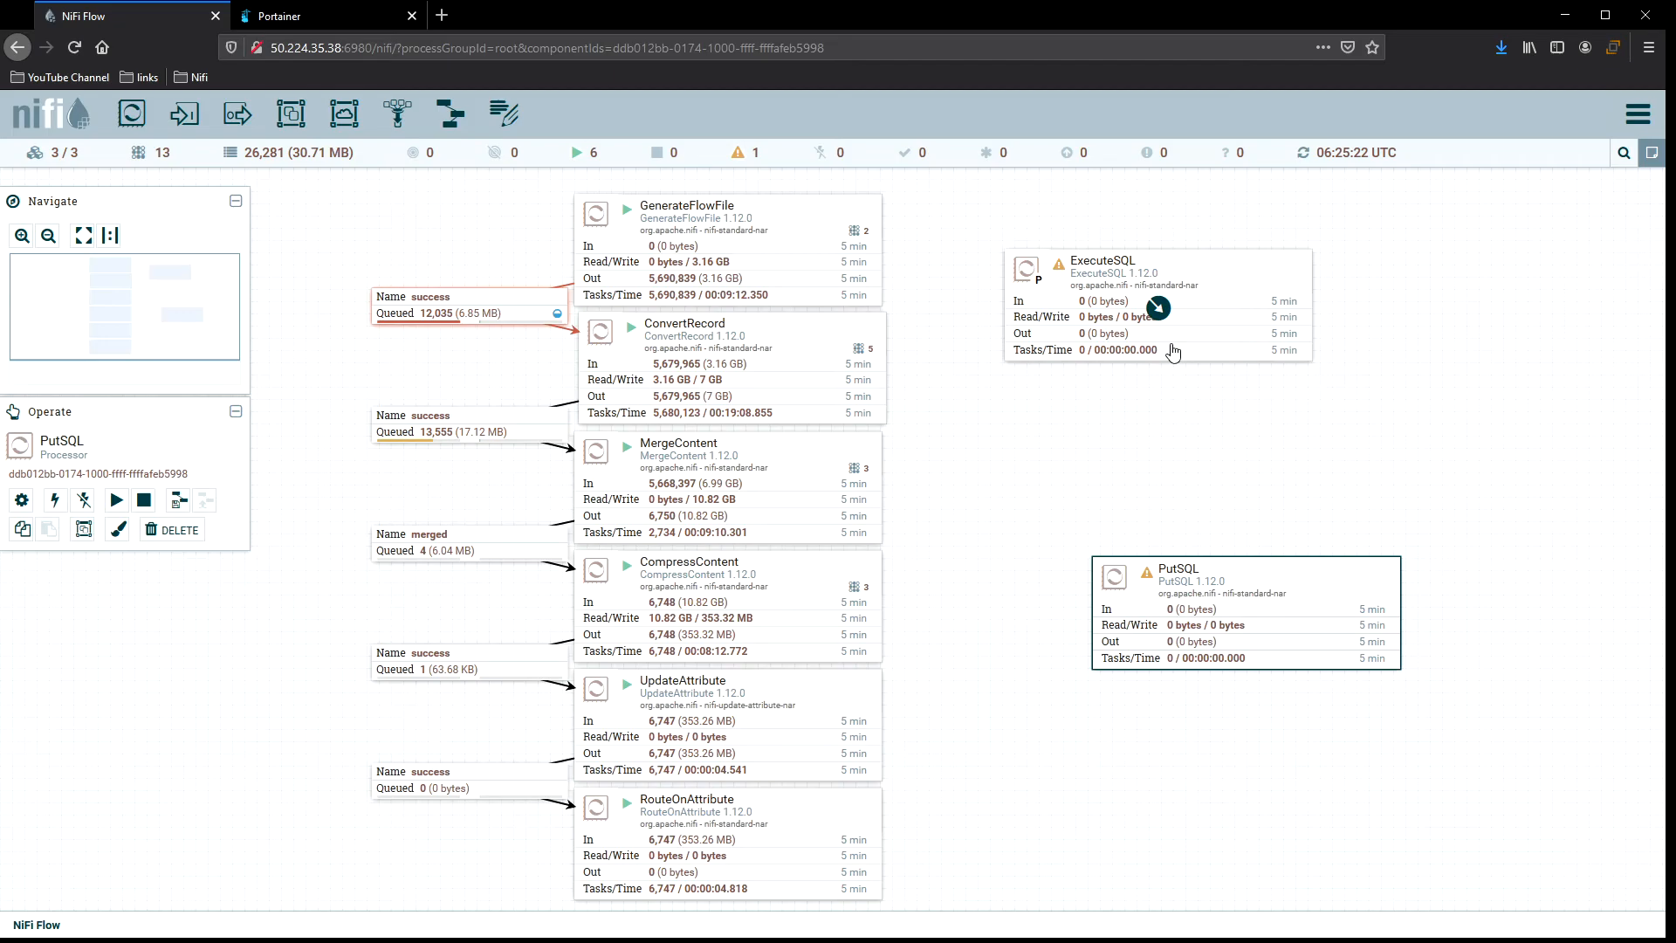
mouse_move(1244, 602)
drag(1312, 590, 1221, 474)
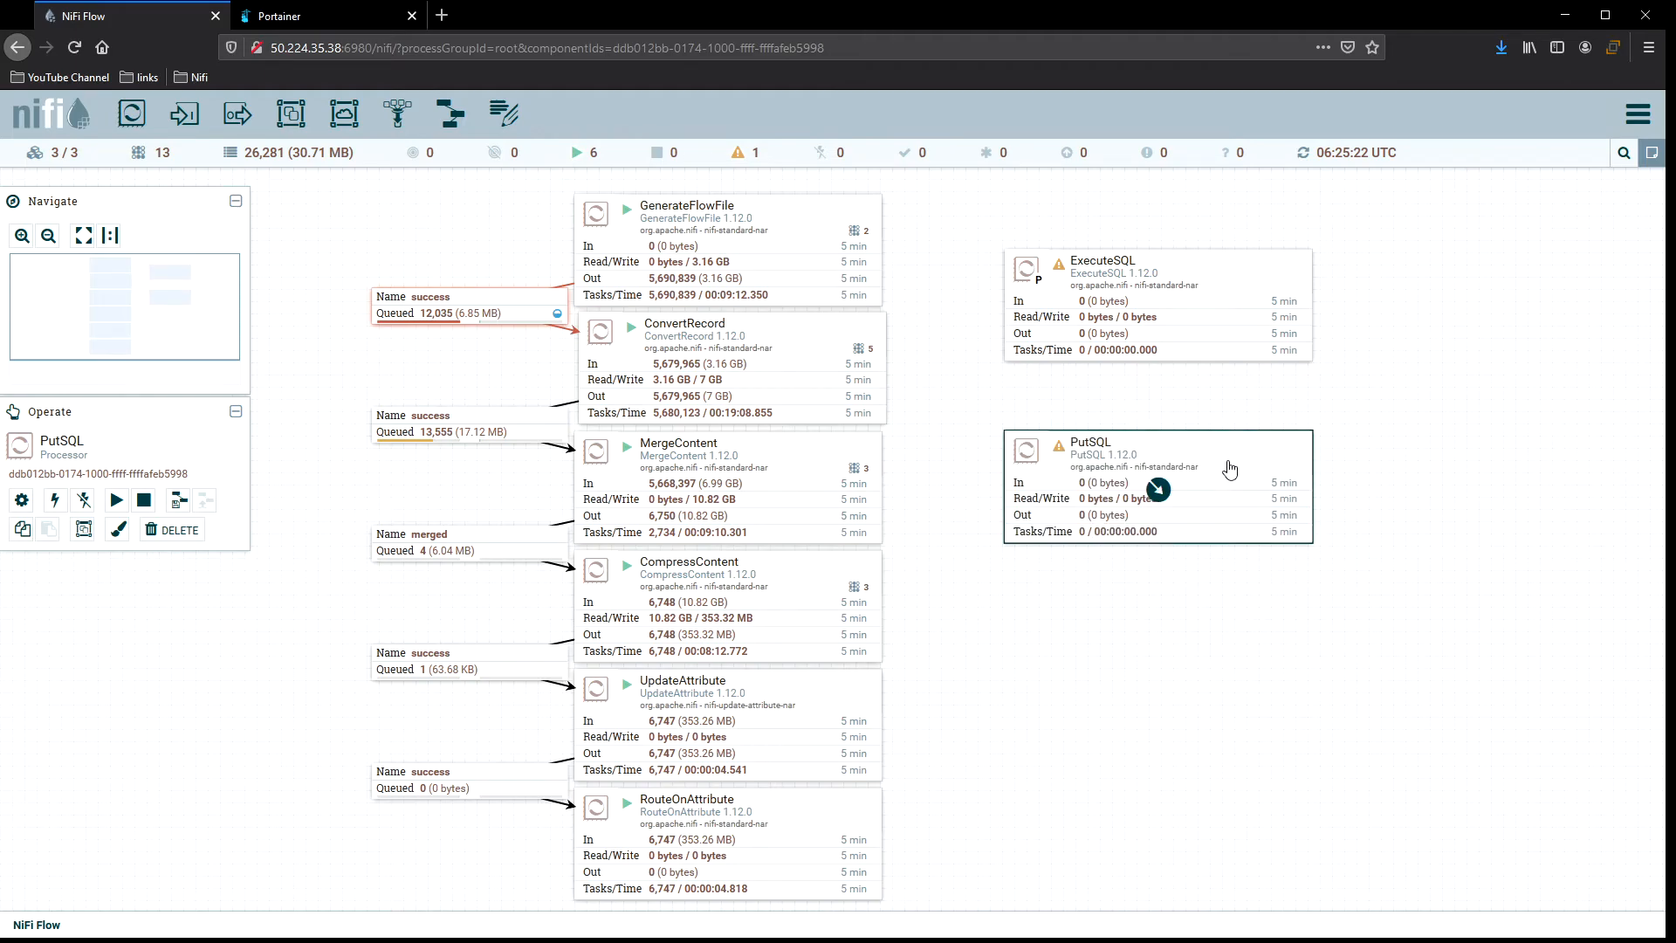
Select the ExecuteSQL and then the PutSQL processor on the canvas.
click(1216, 281)
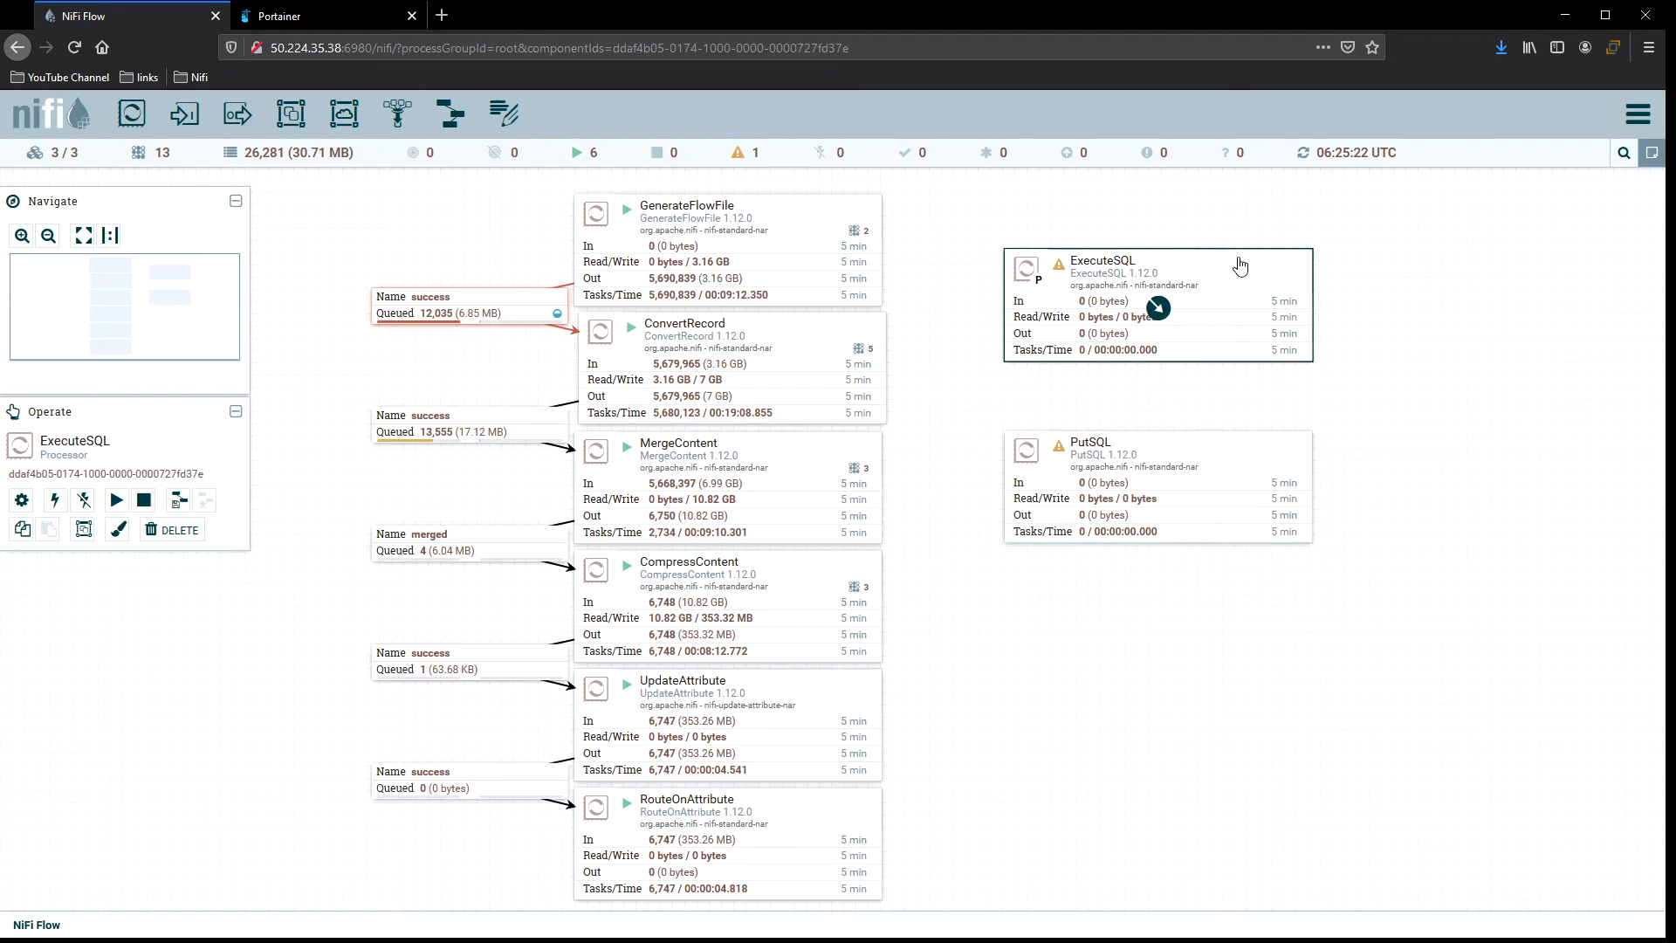
mouse_move(1217, 264)
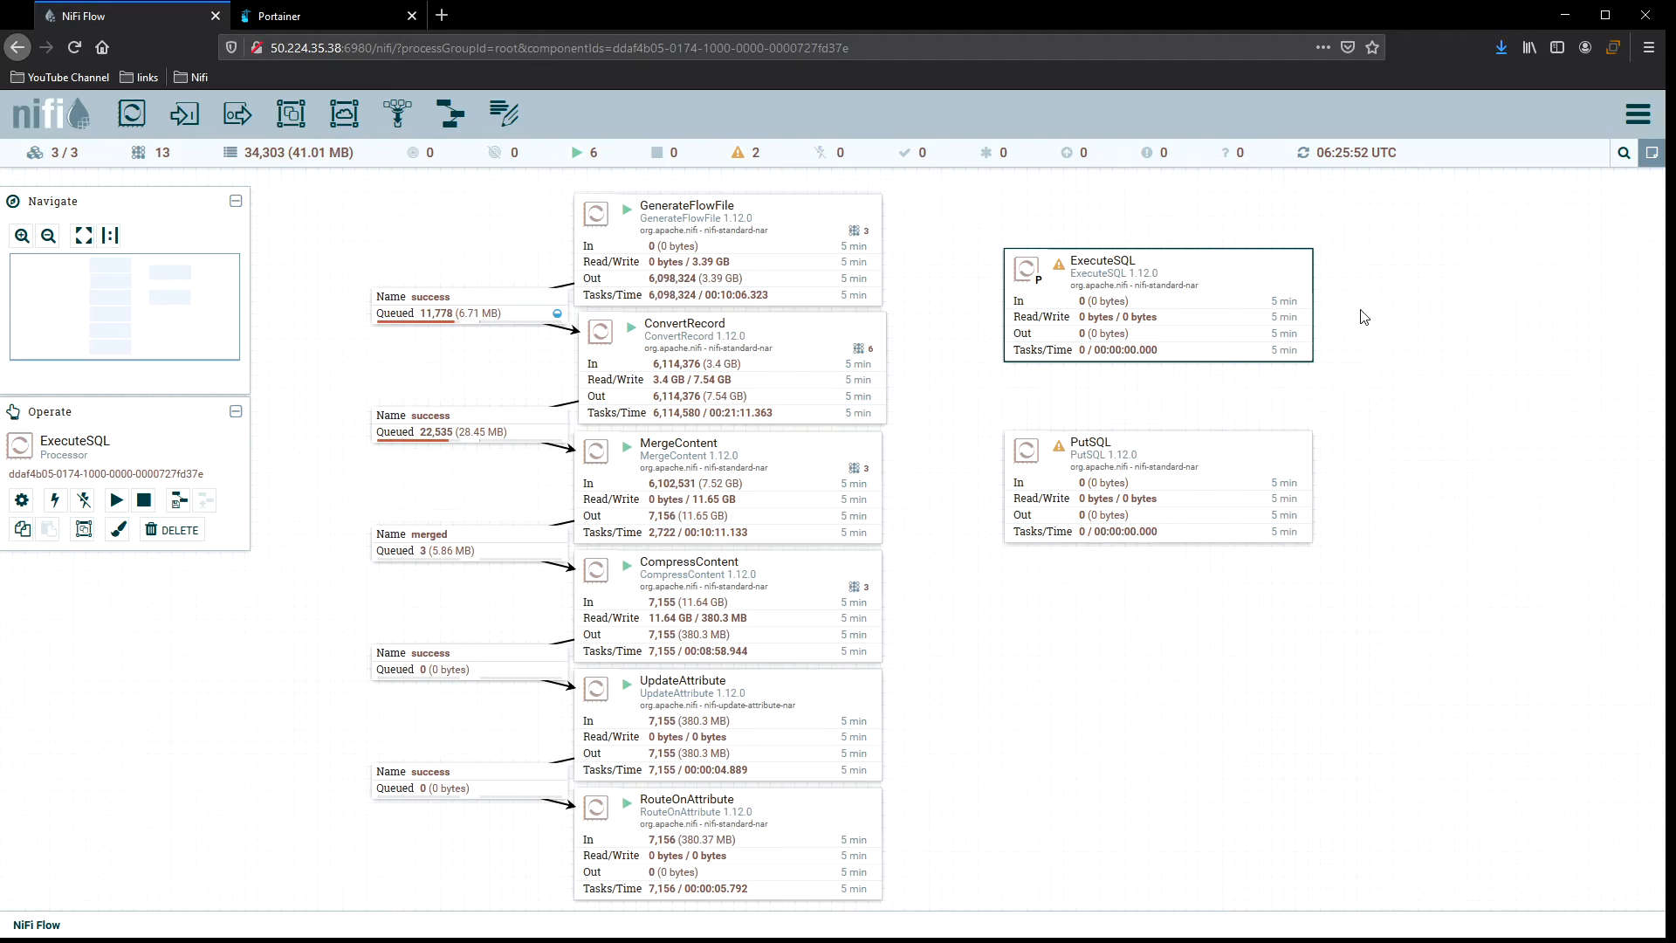
click(1168, 437)
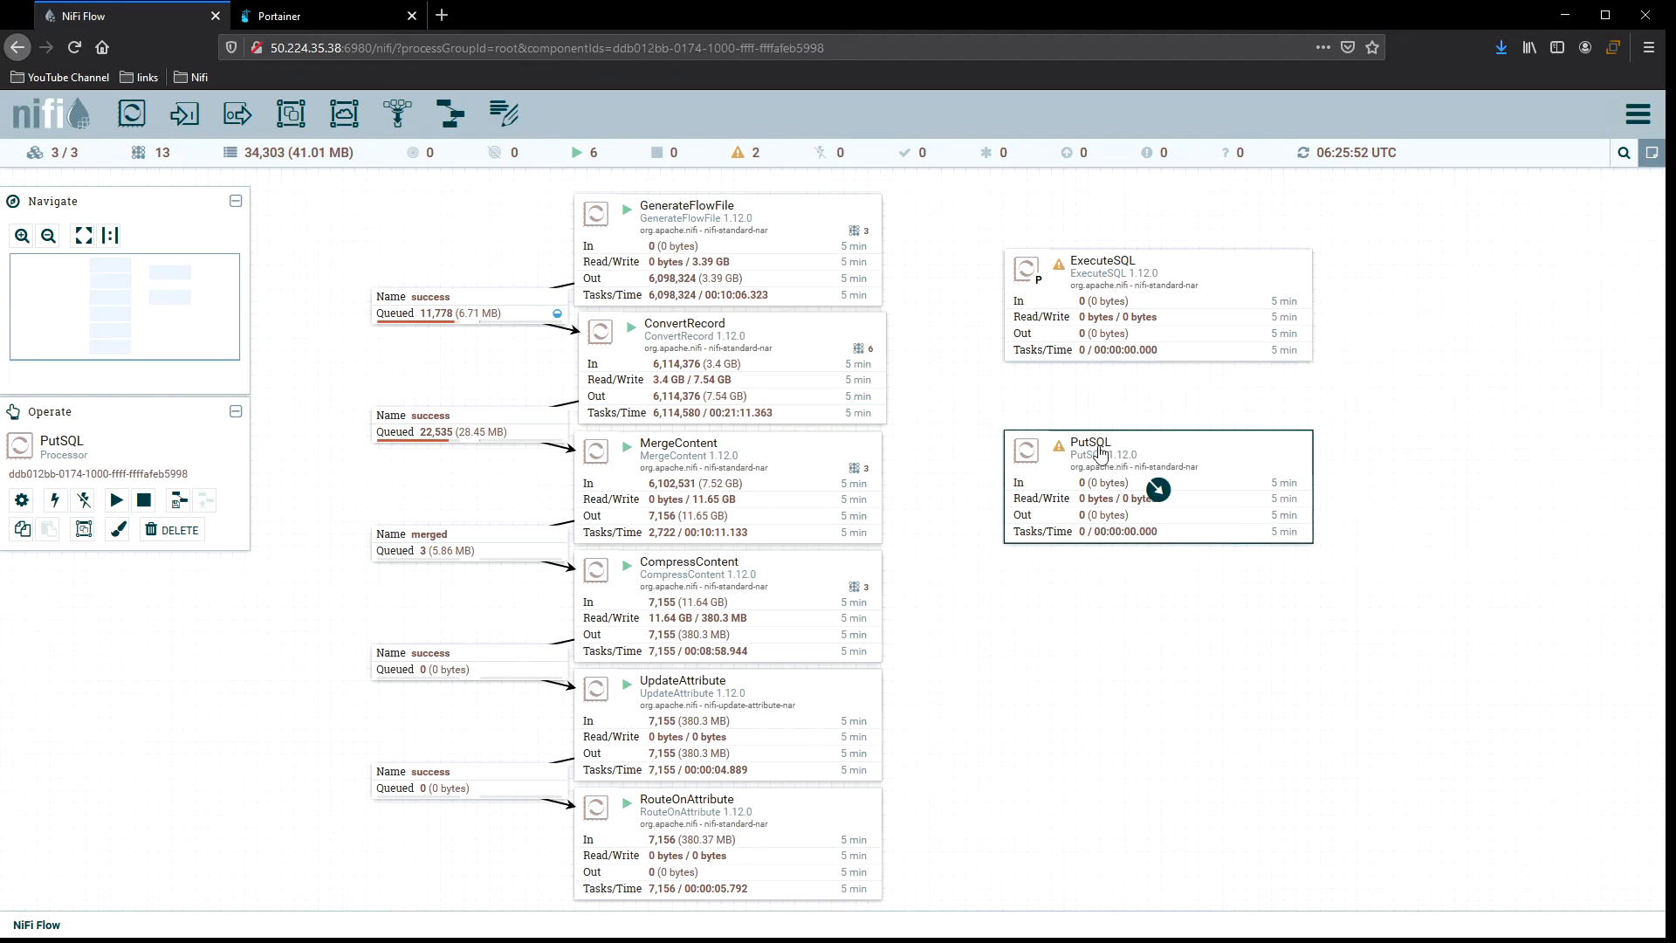
Move the PutSQL processor further down beneath ExecuteSQL on the canvas.
drag(1225, 456, 1226, 495)
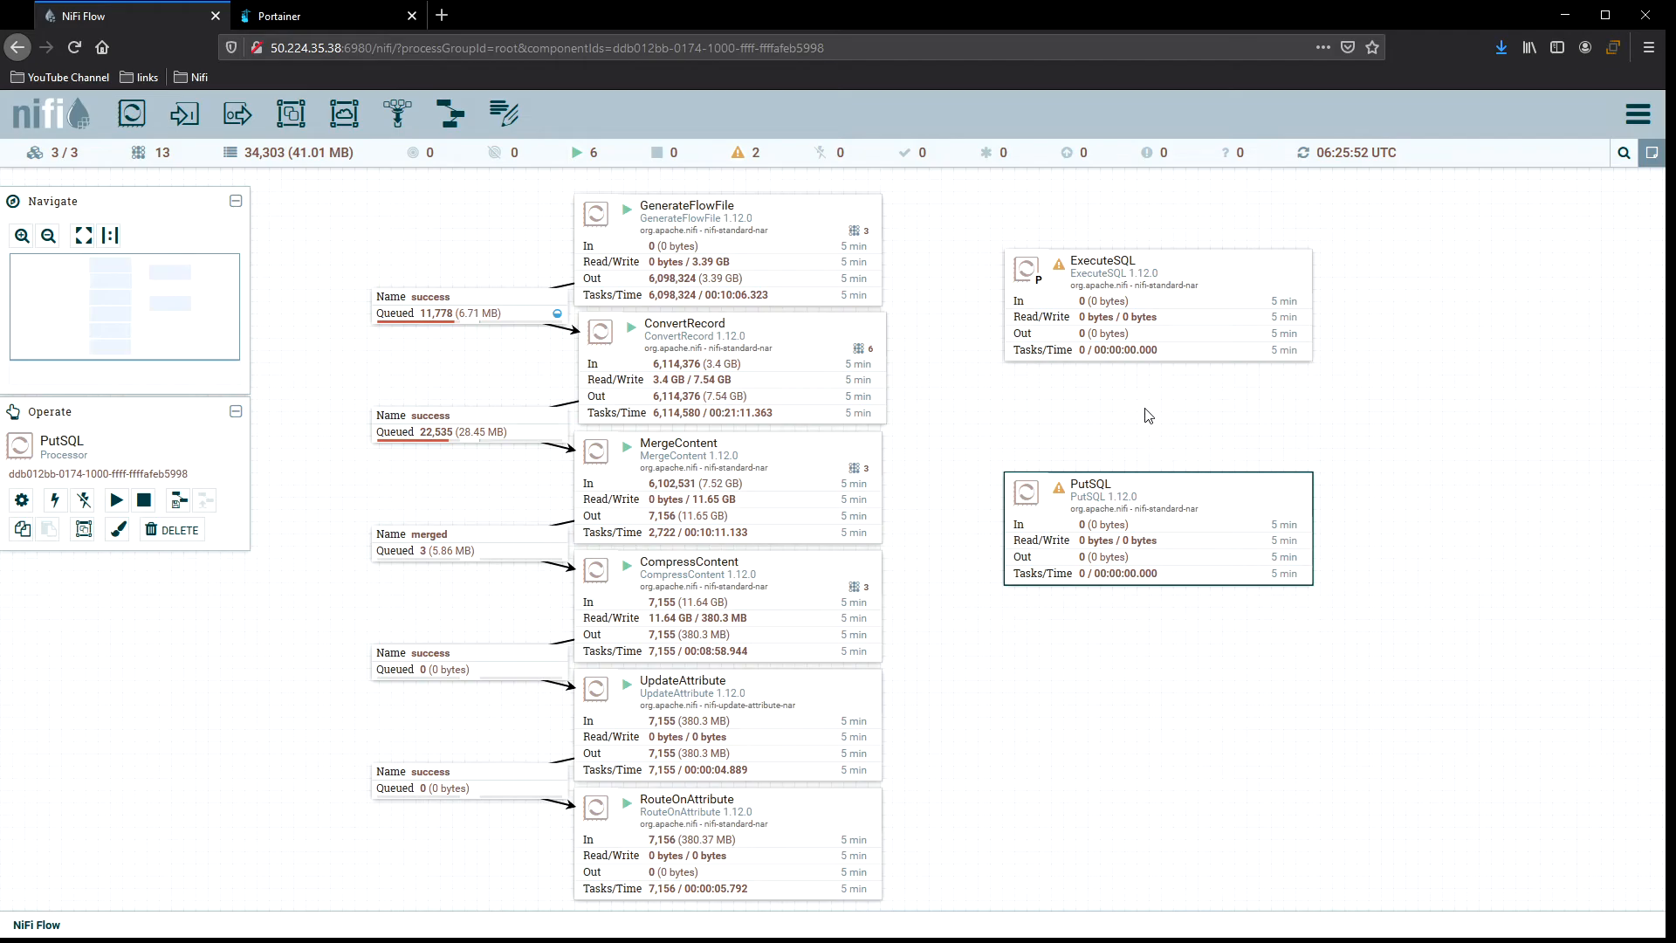
drag(1199, 501, 1192, 592)
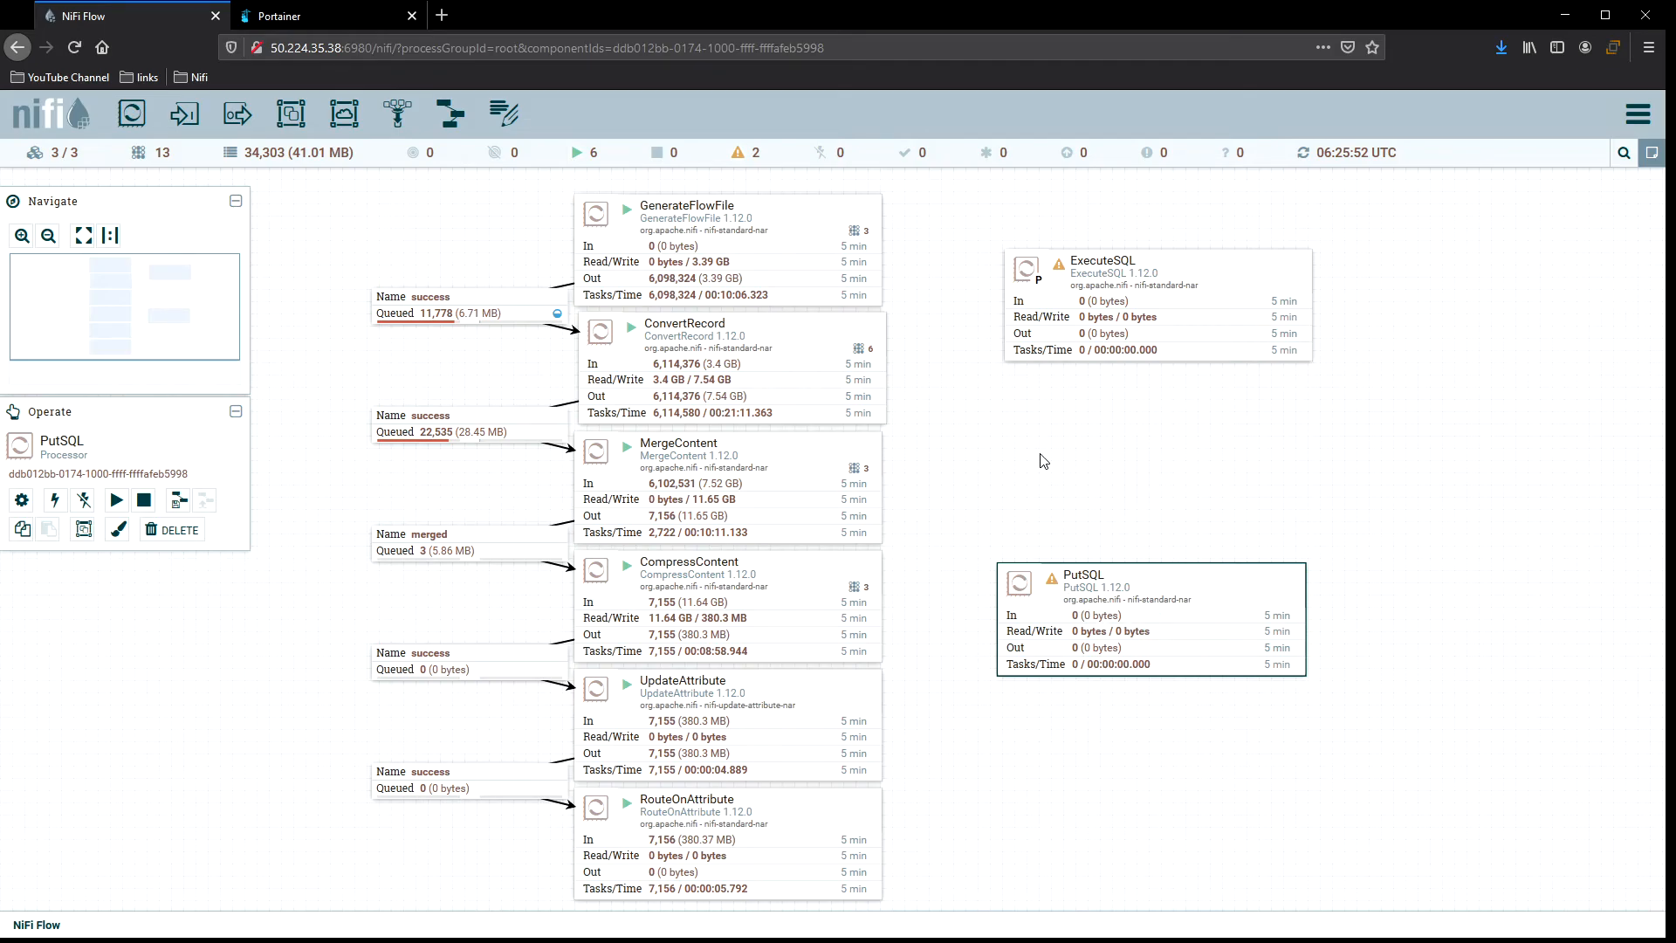
Open the details of the success connection from GenerateFlowFile to ConvertRecord, view its settings, and close it.
double_click(559, 315)
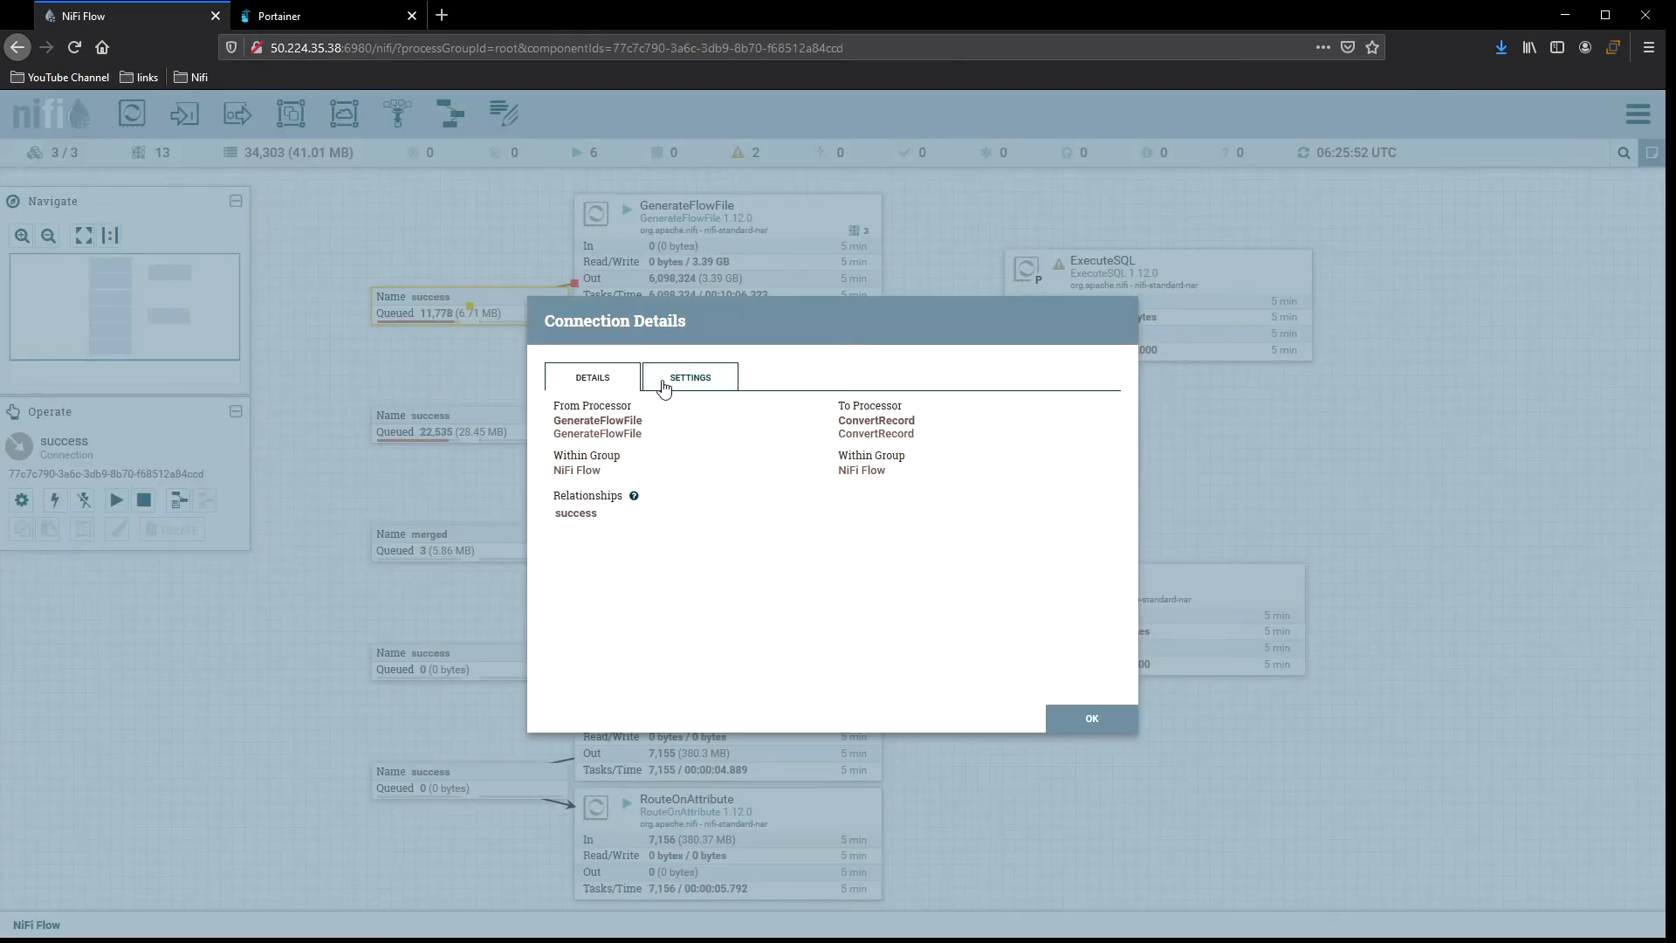
click(665, 382)
click(1078, 719)
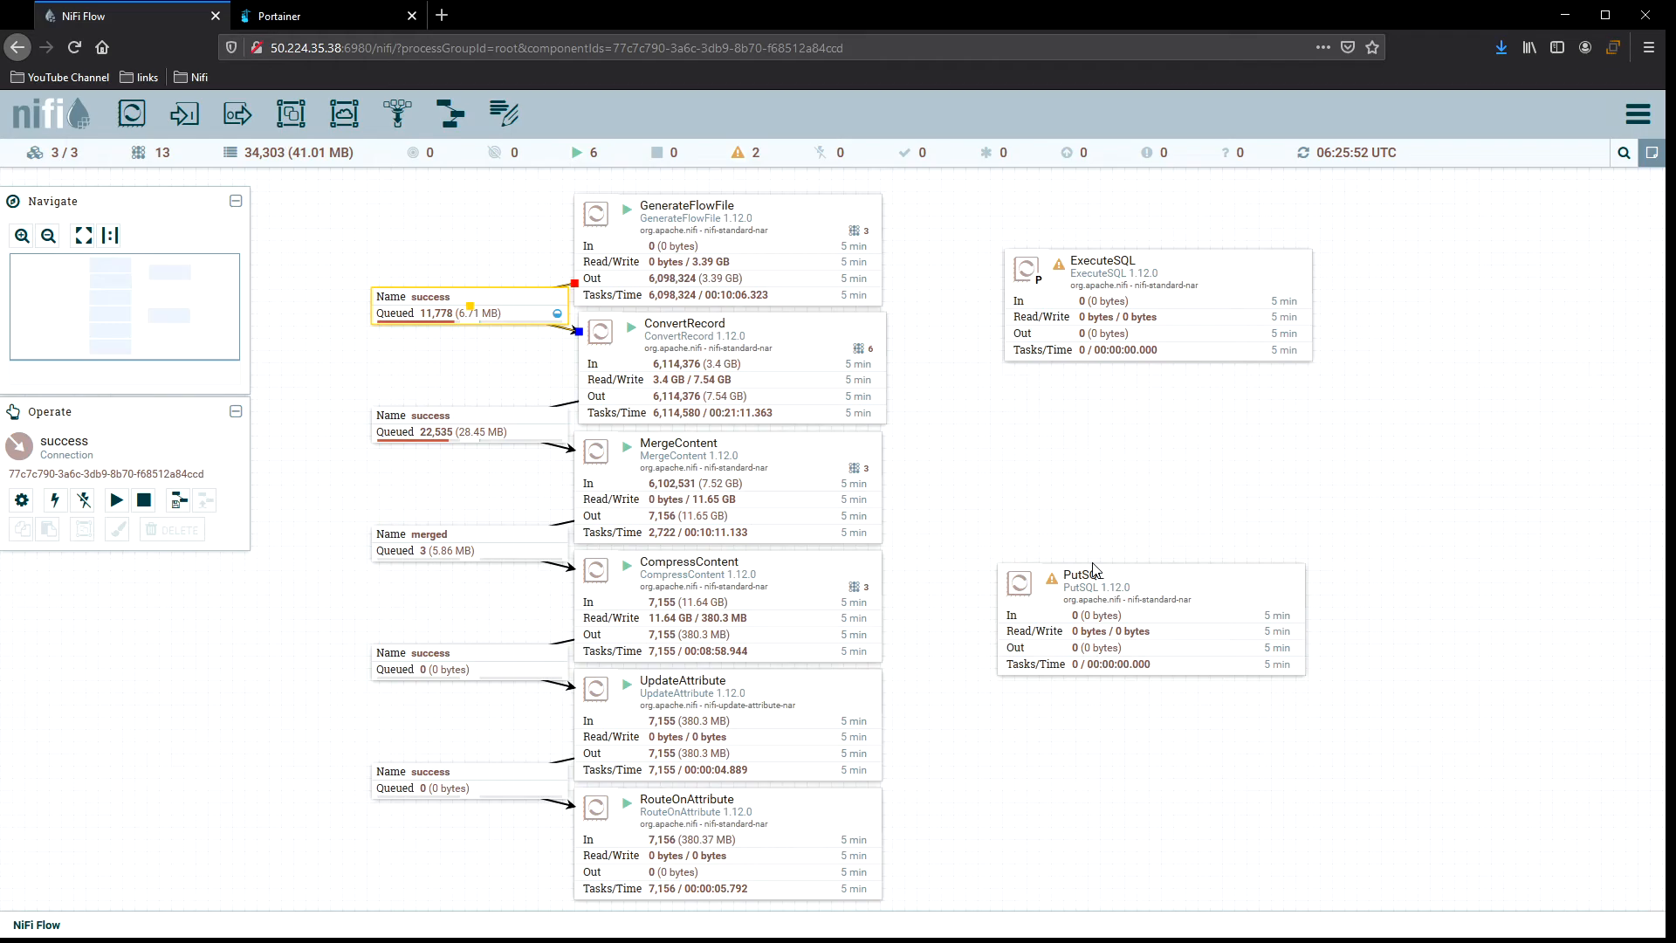
Delete the PutSQL and ExecuteSQL processors from the canvas.
click(1154, 305)
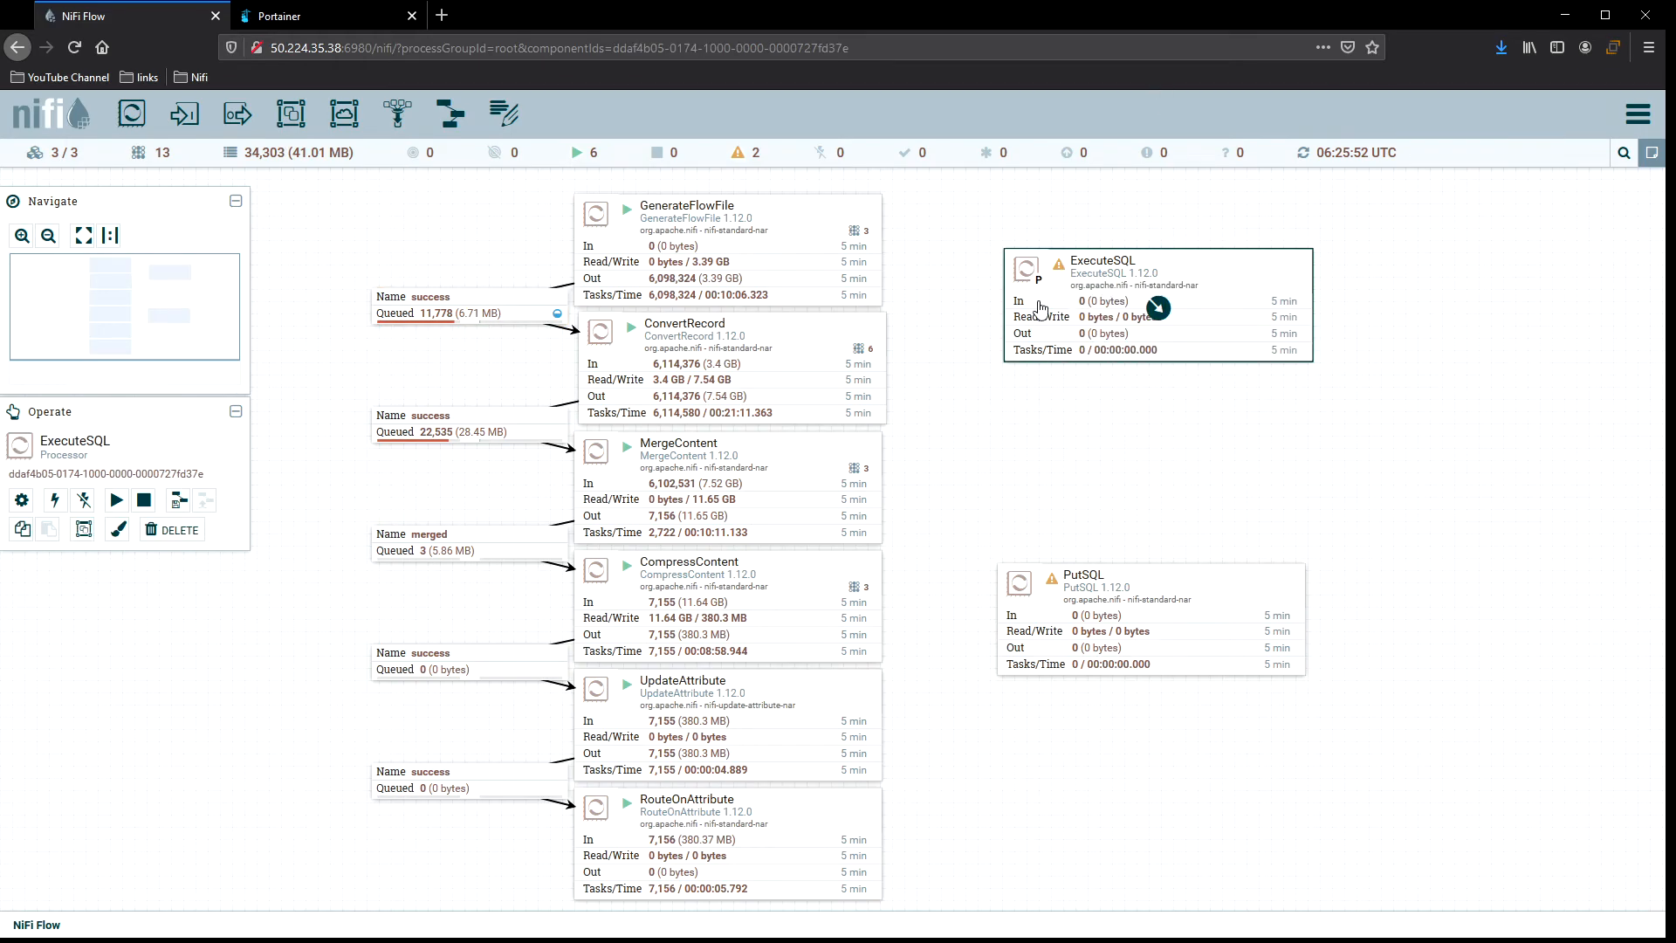
mouse_move(1260, 262)
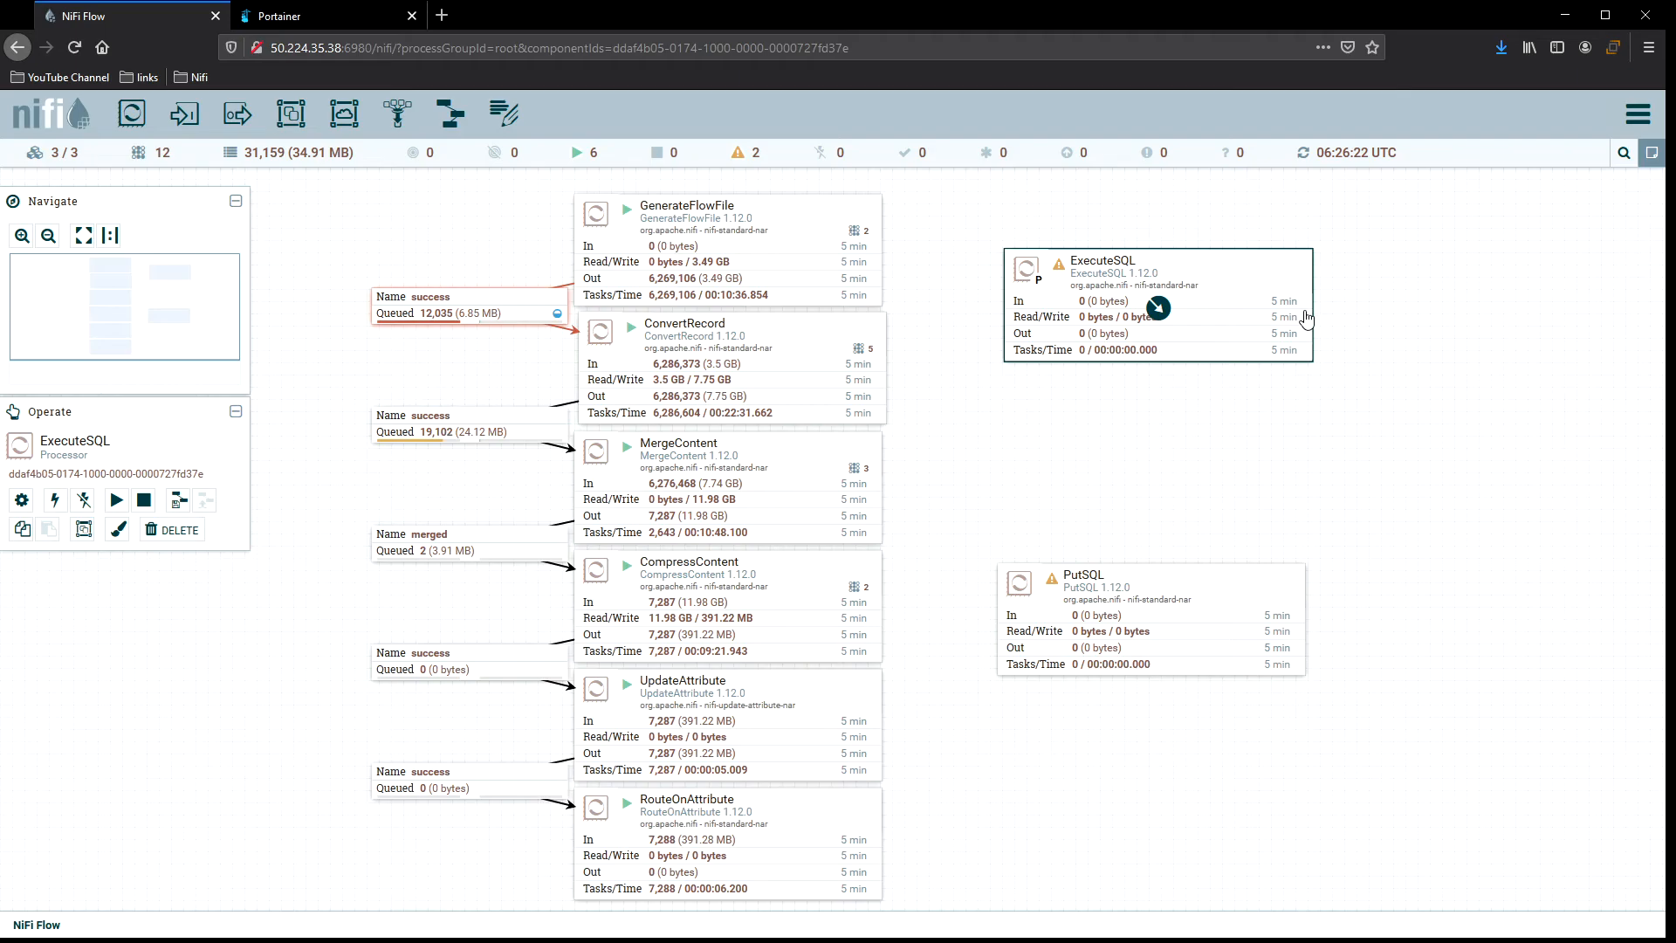
click(1213, 611)
key(Delete)
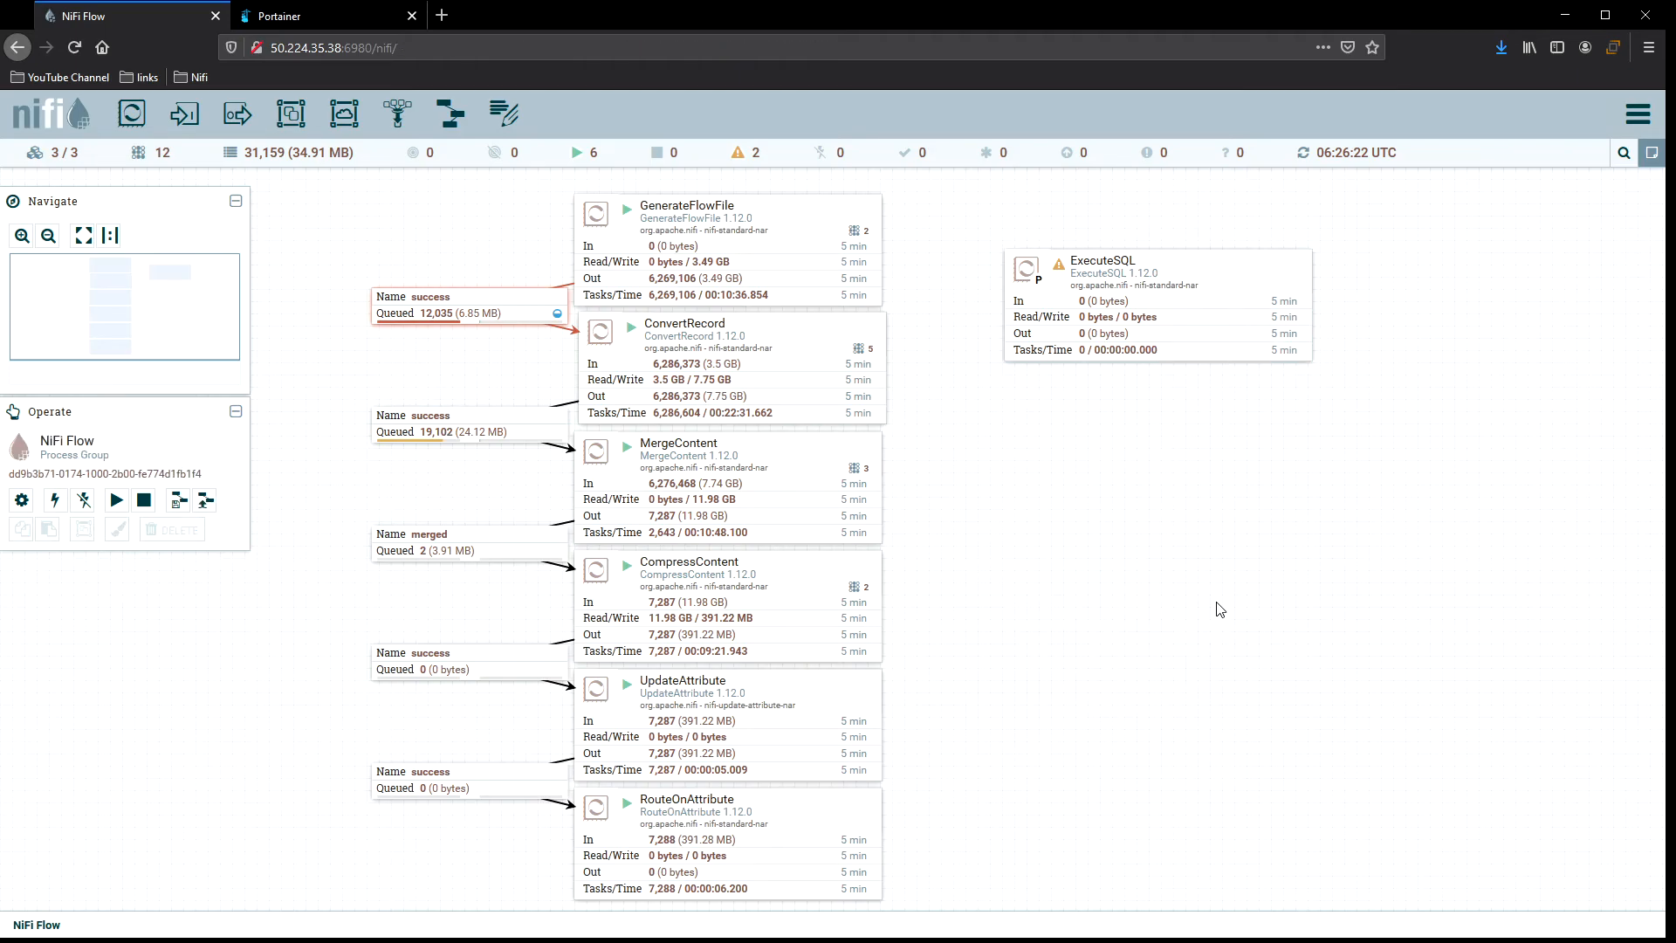
click(1160, 307)
key(Delete)
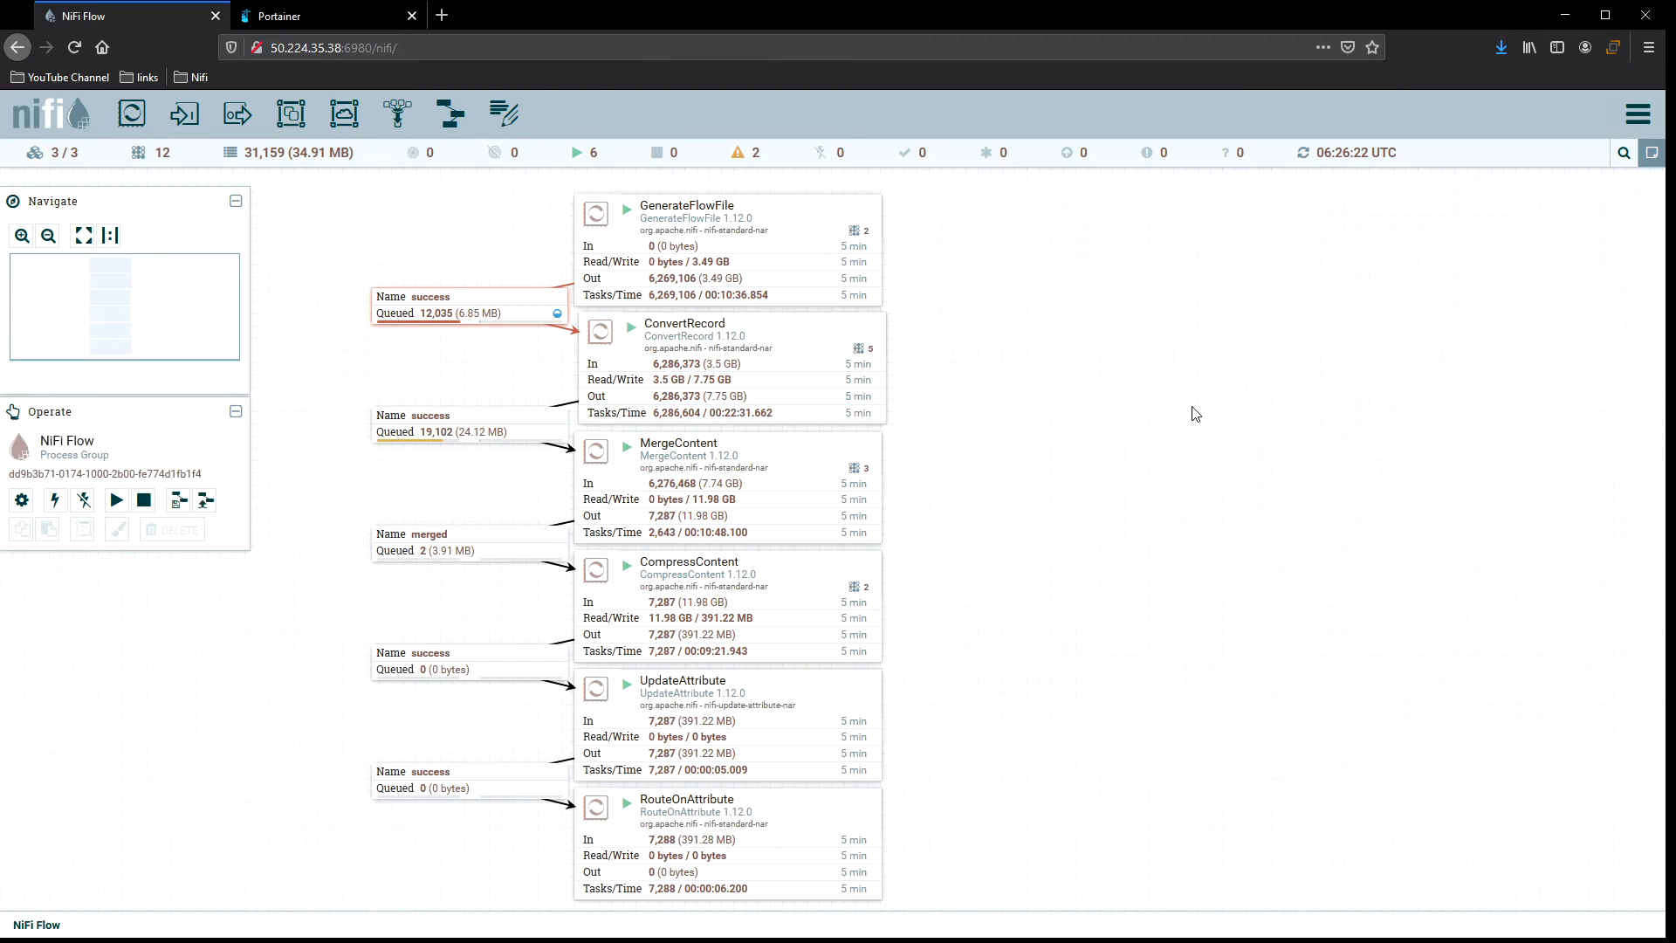
Refresh the canvas repeatedly to watch the flow's queue and processor statistics update.
right_click(915, 257)
click(964, 280)
right_click(968, 241)
click(1006, 252)
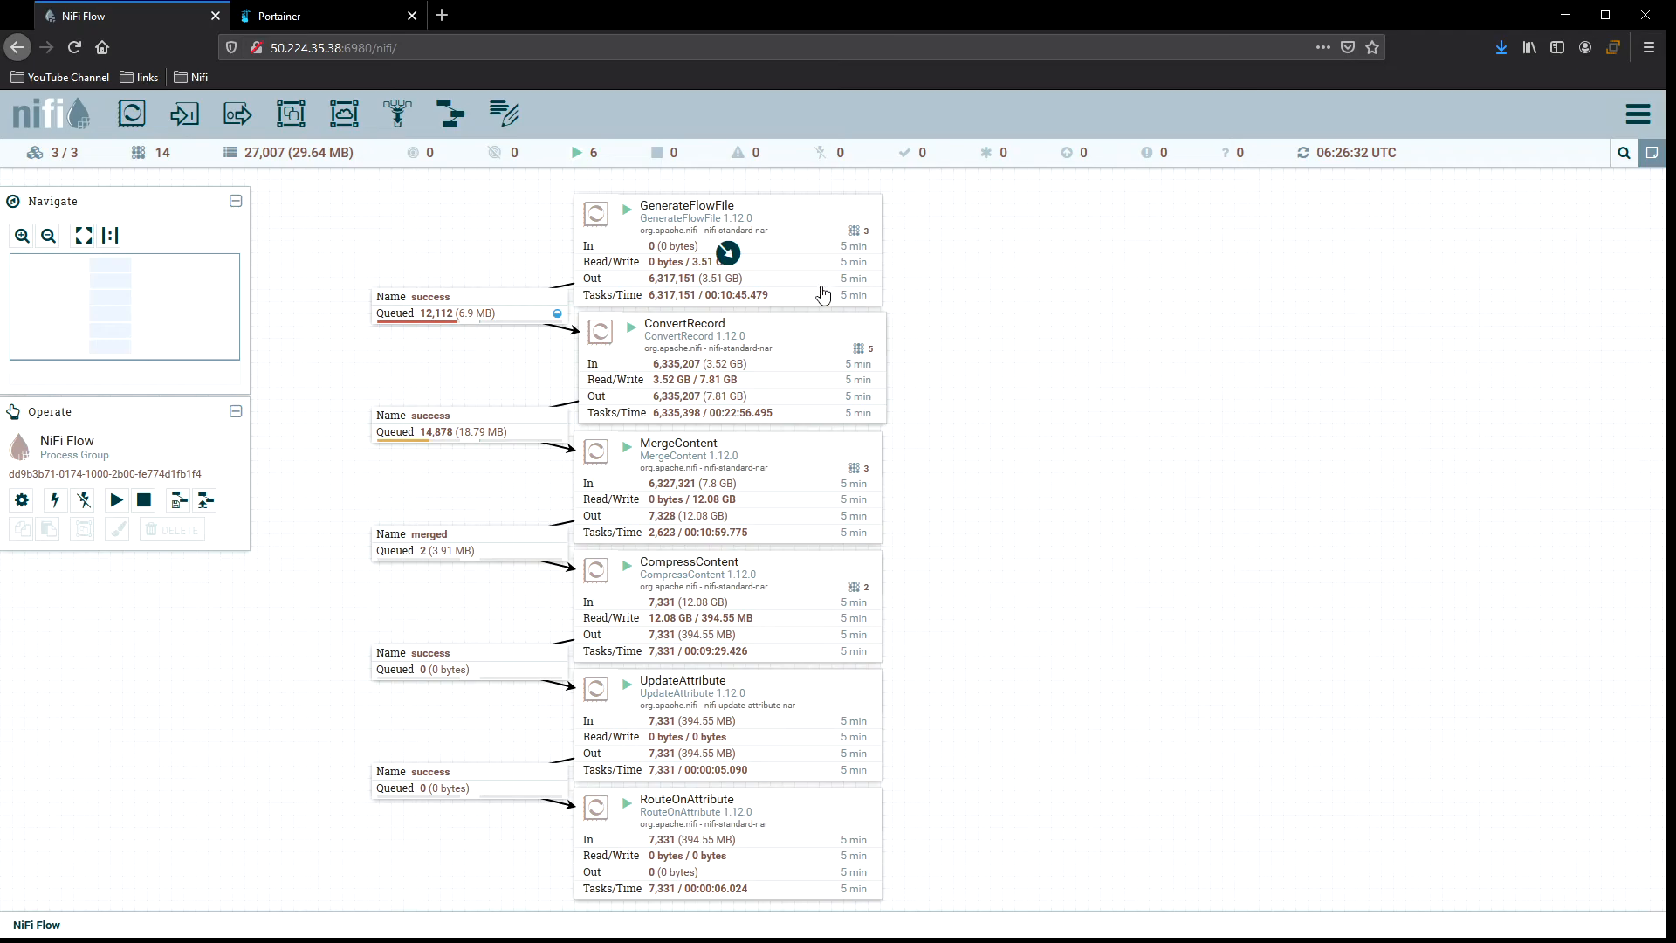
right_click(982, 347)
click(917, 340)
right_click(918, 339)
click(946, 348)
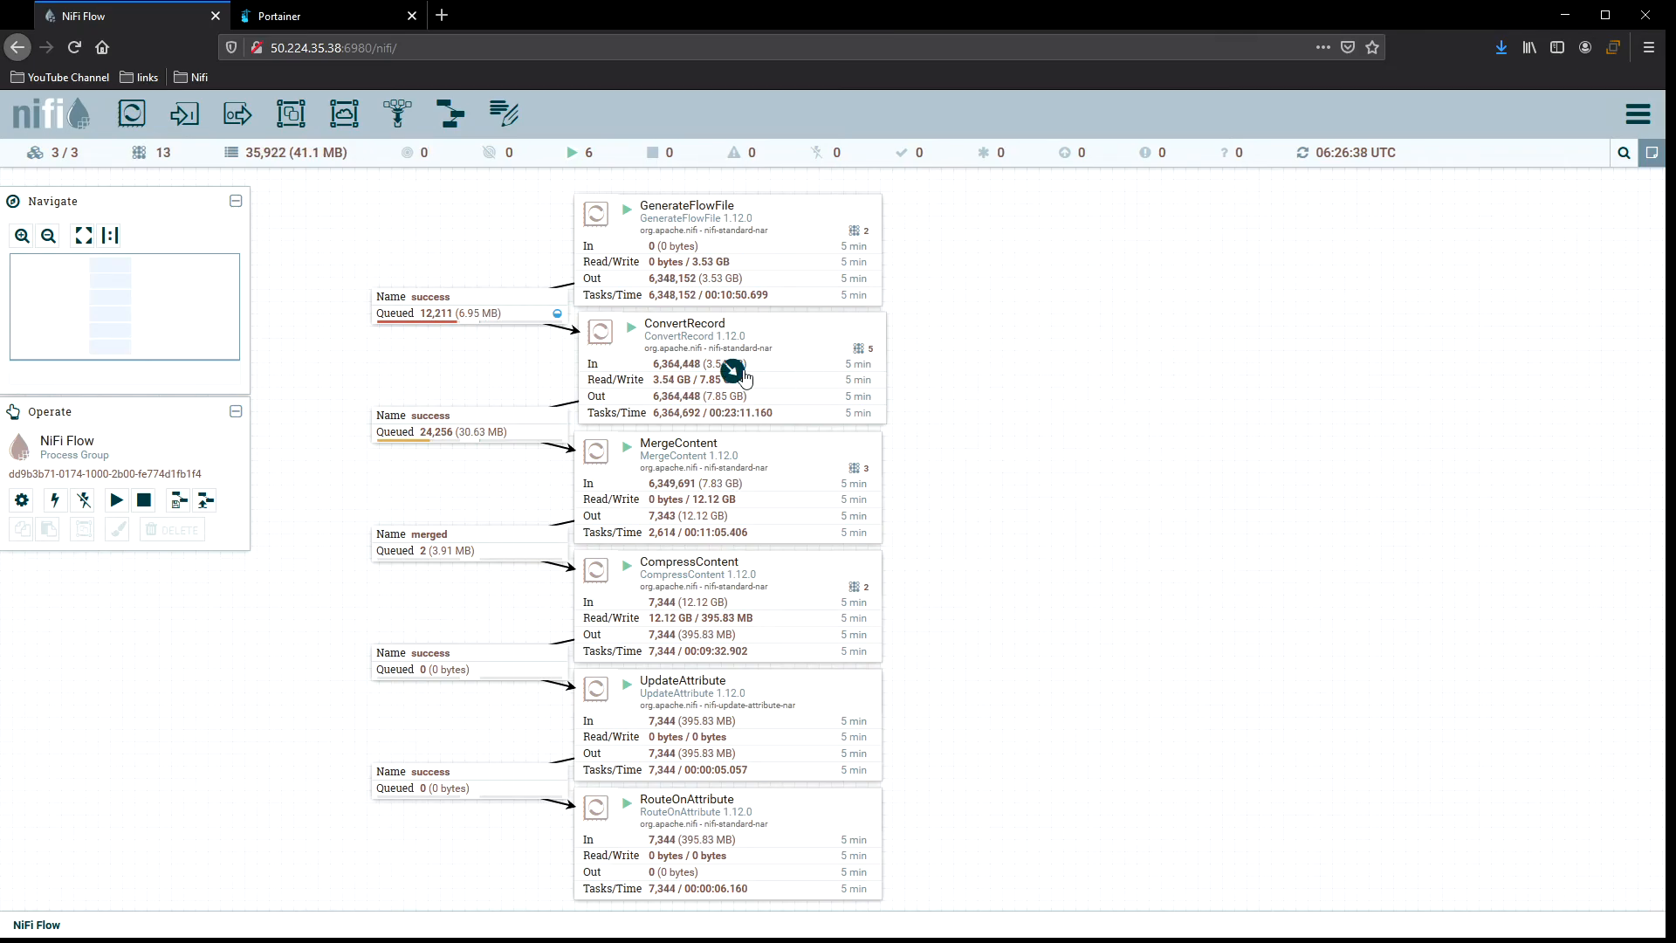
click(786, 349)
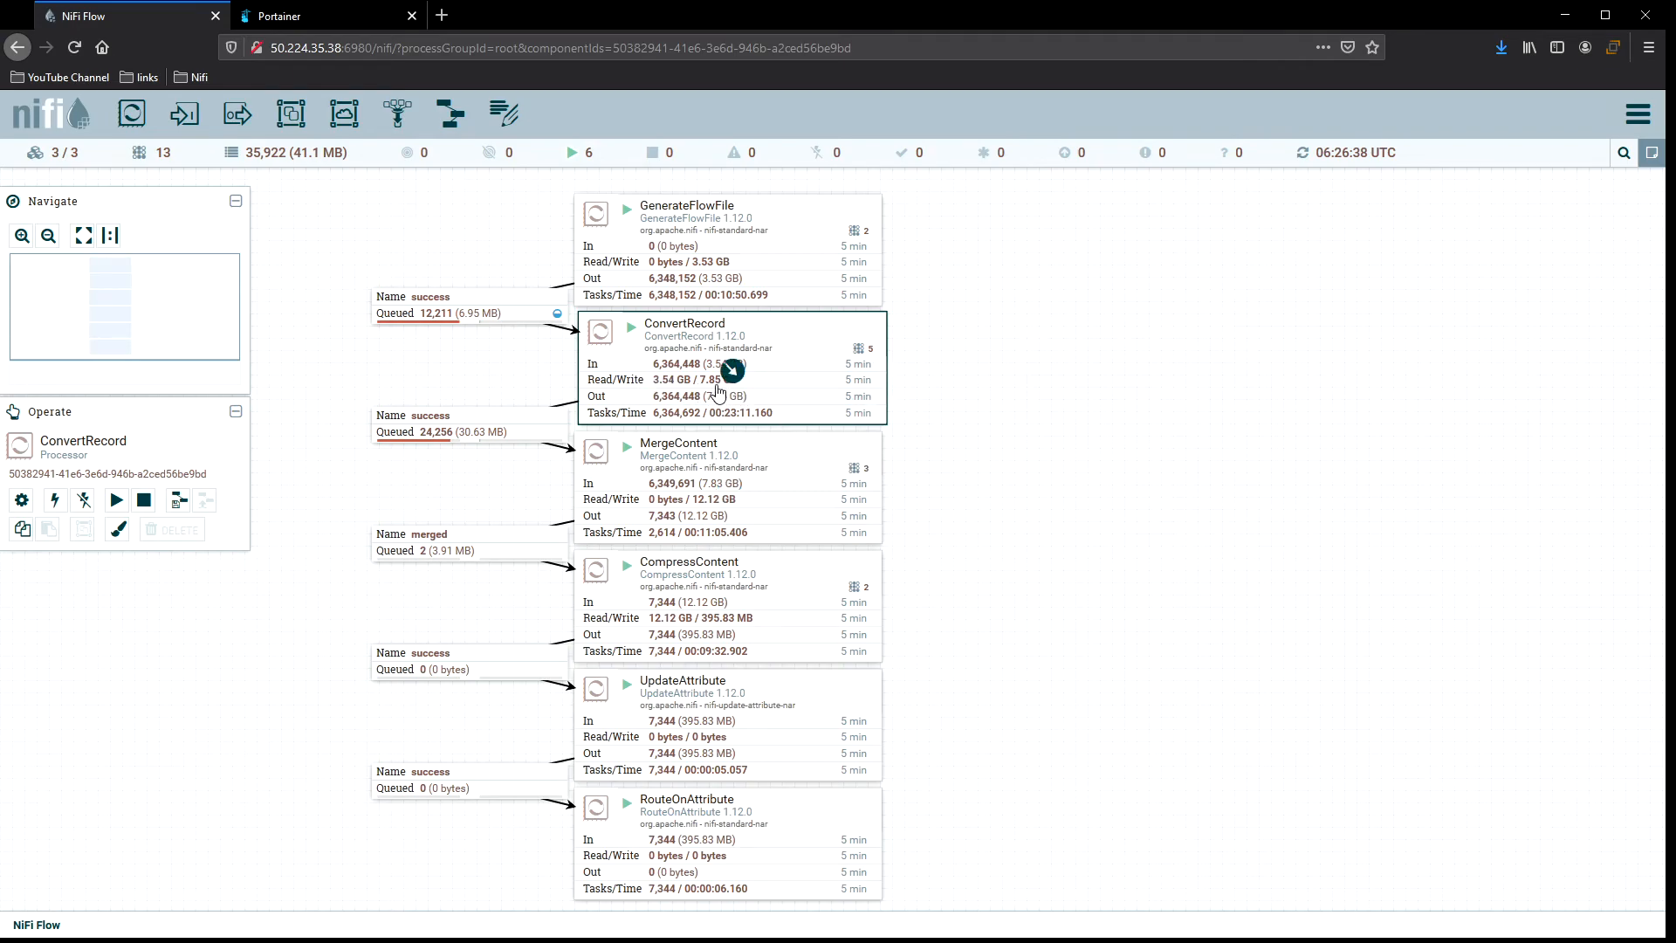
right_click(936, 350)
click(977, 362)
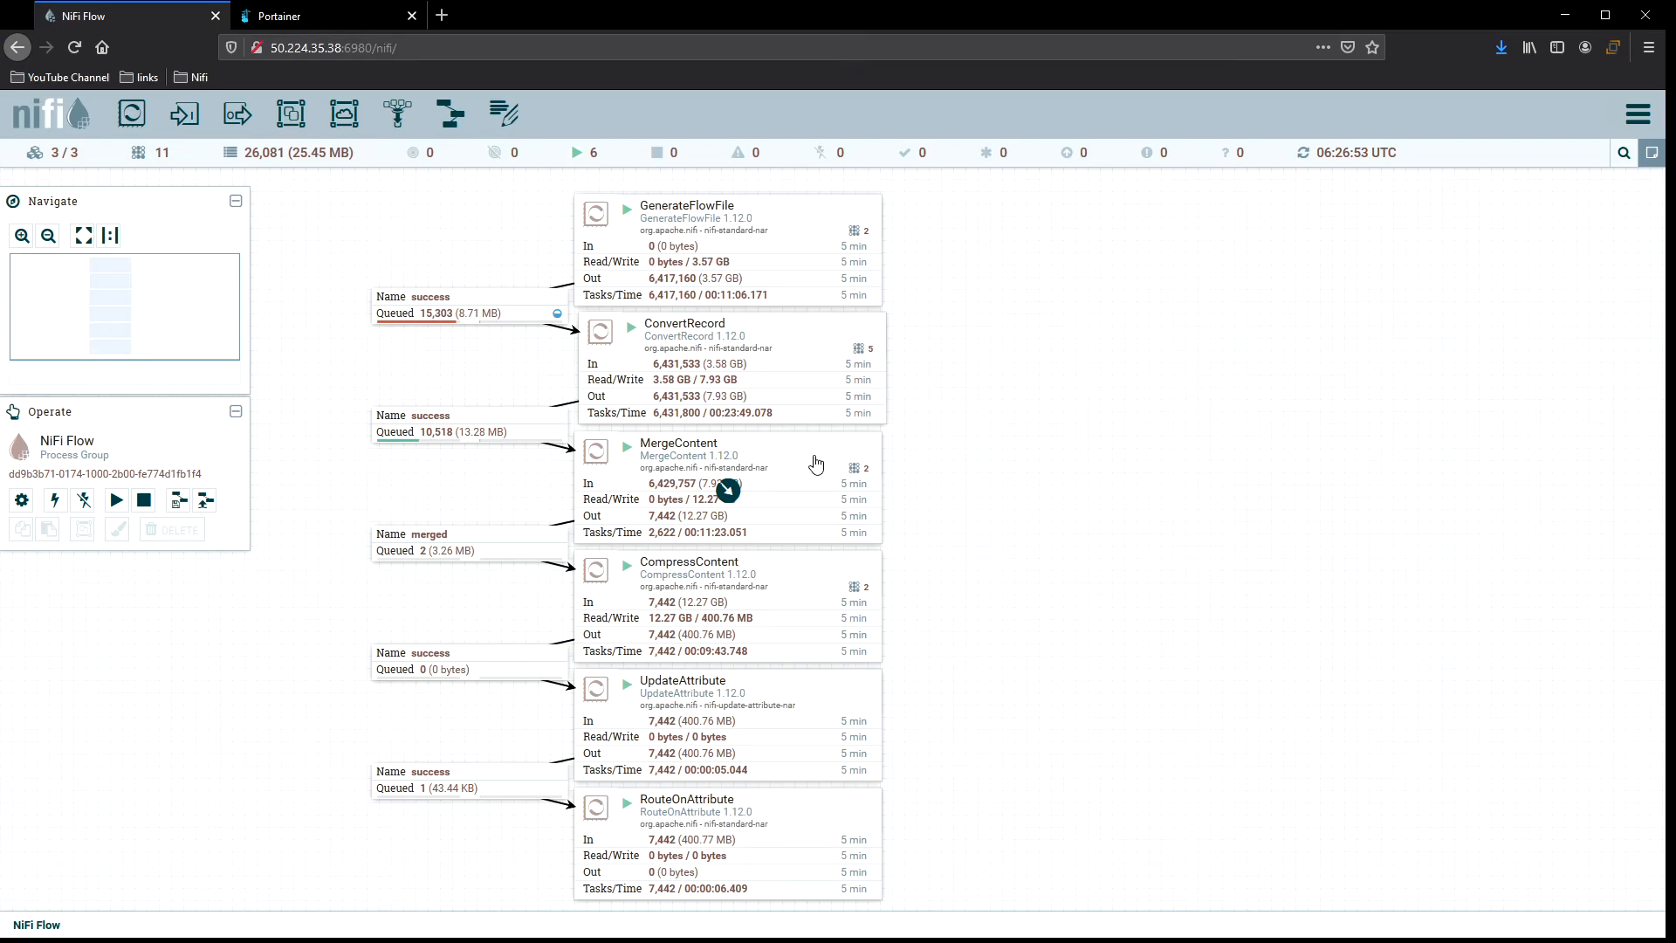
Open the NiFi Summary, review the system diagnostics on the System tab, and close both windows.
click(1638, 115)
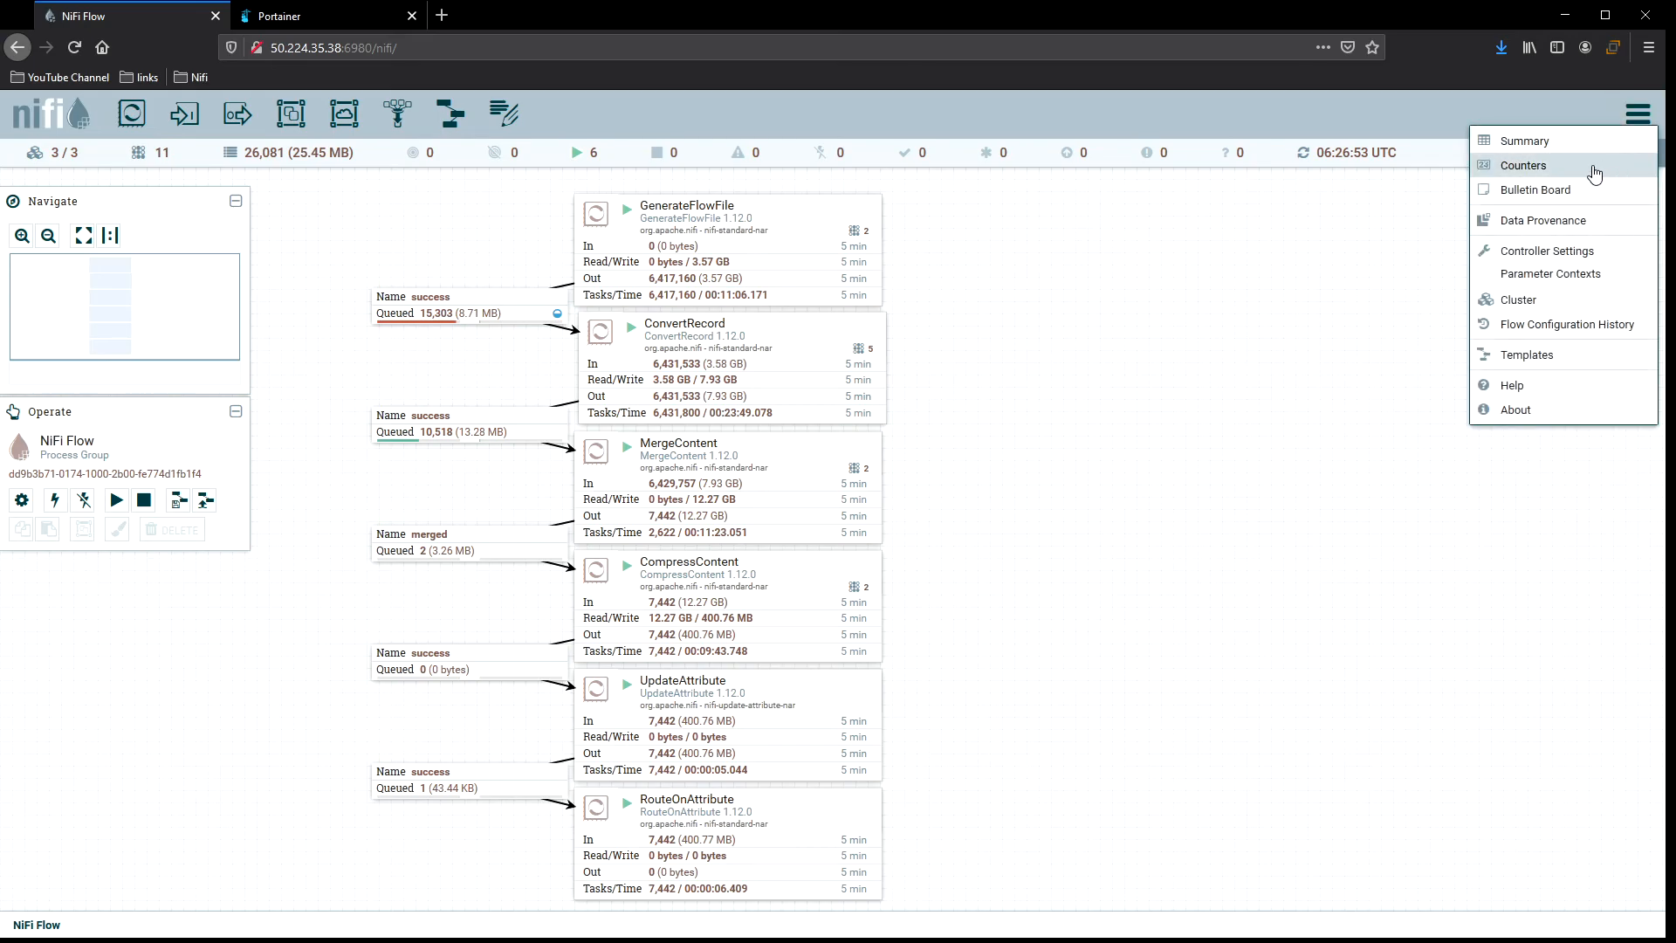
click(1587, 144)
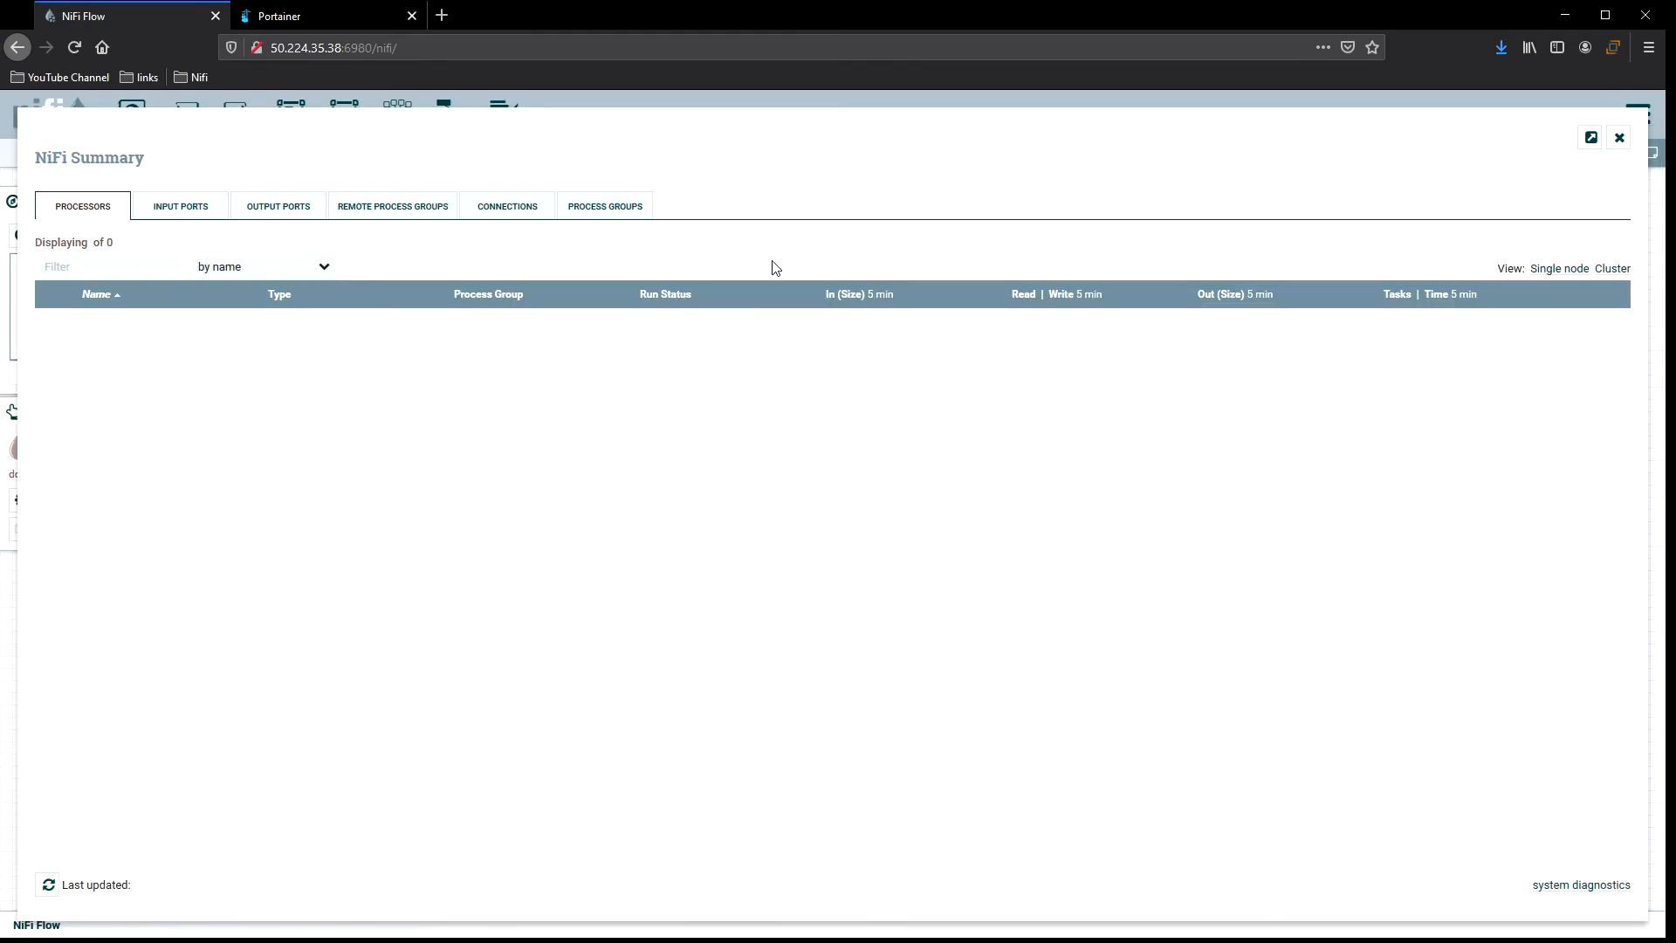
click(1597, 885)
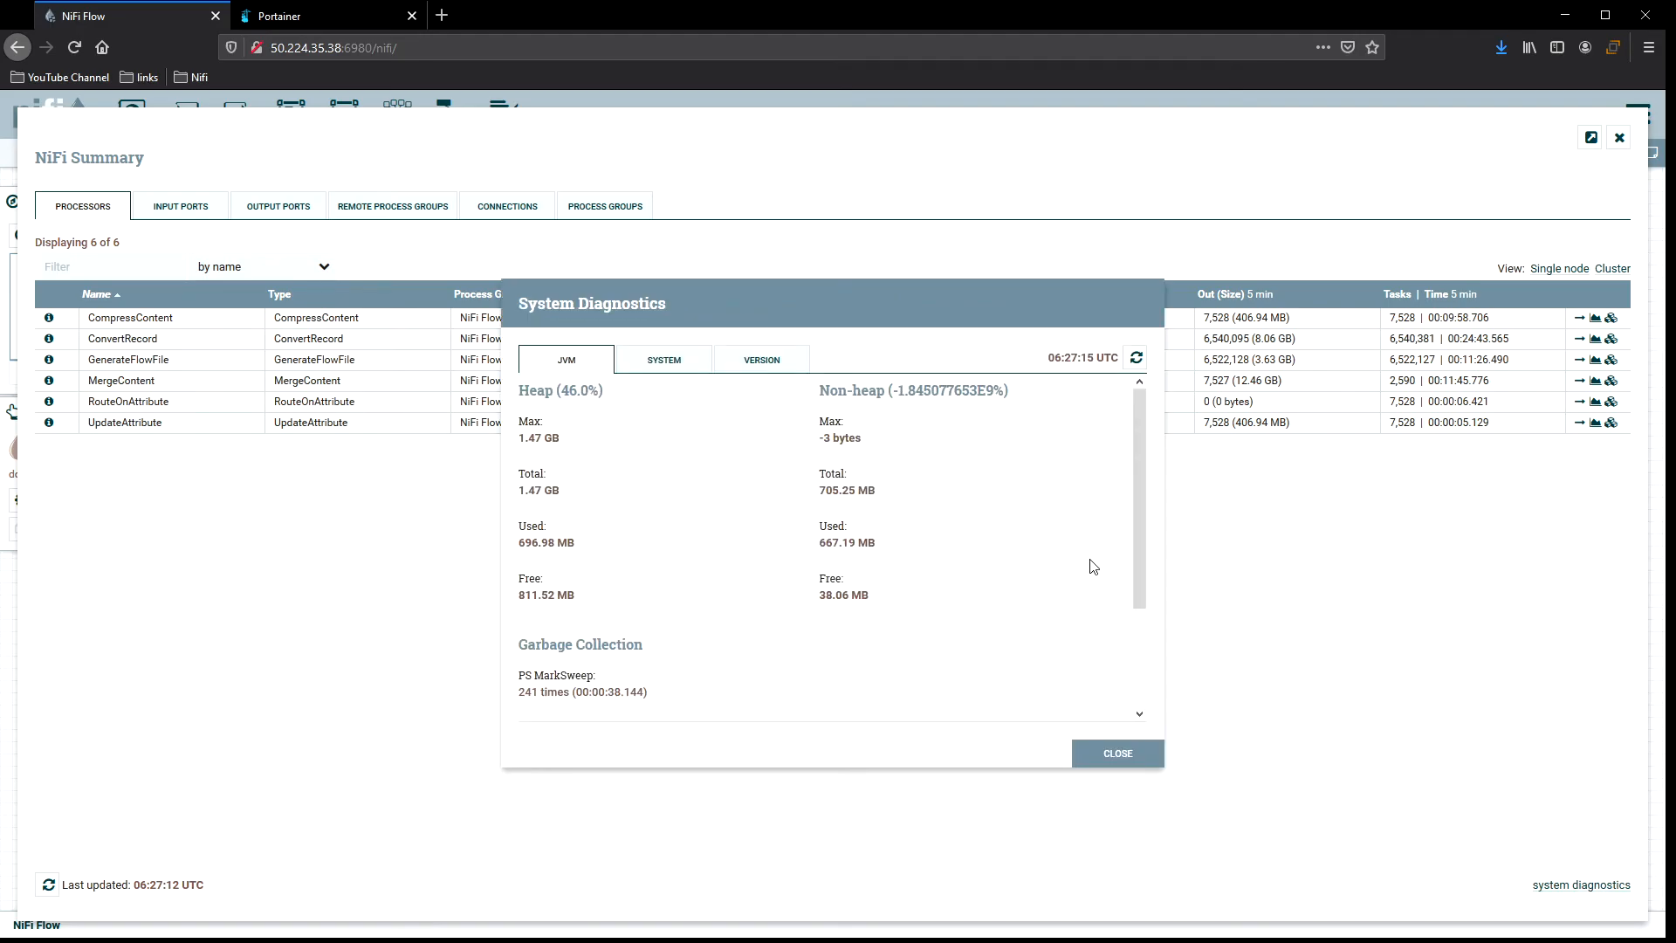
click(684, 368)
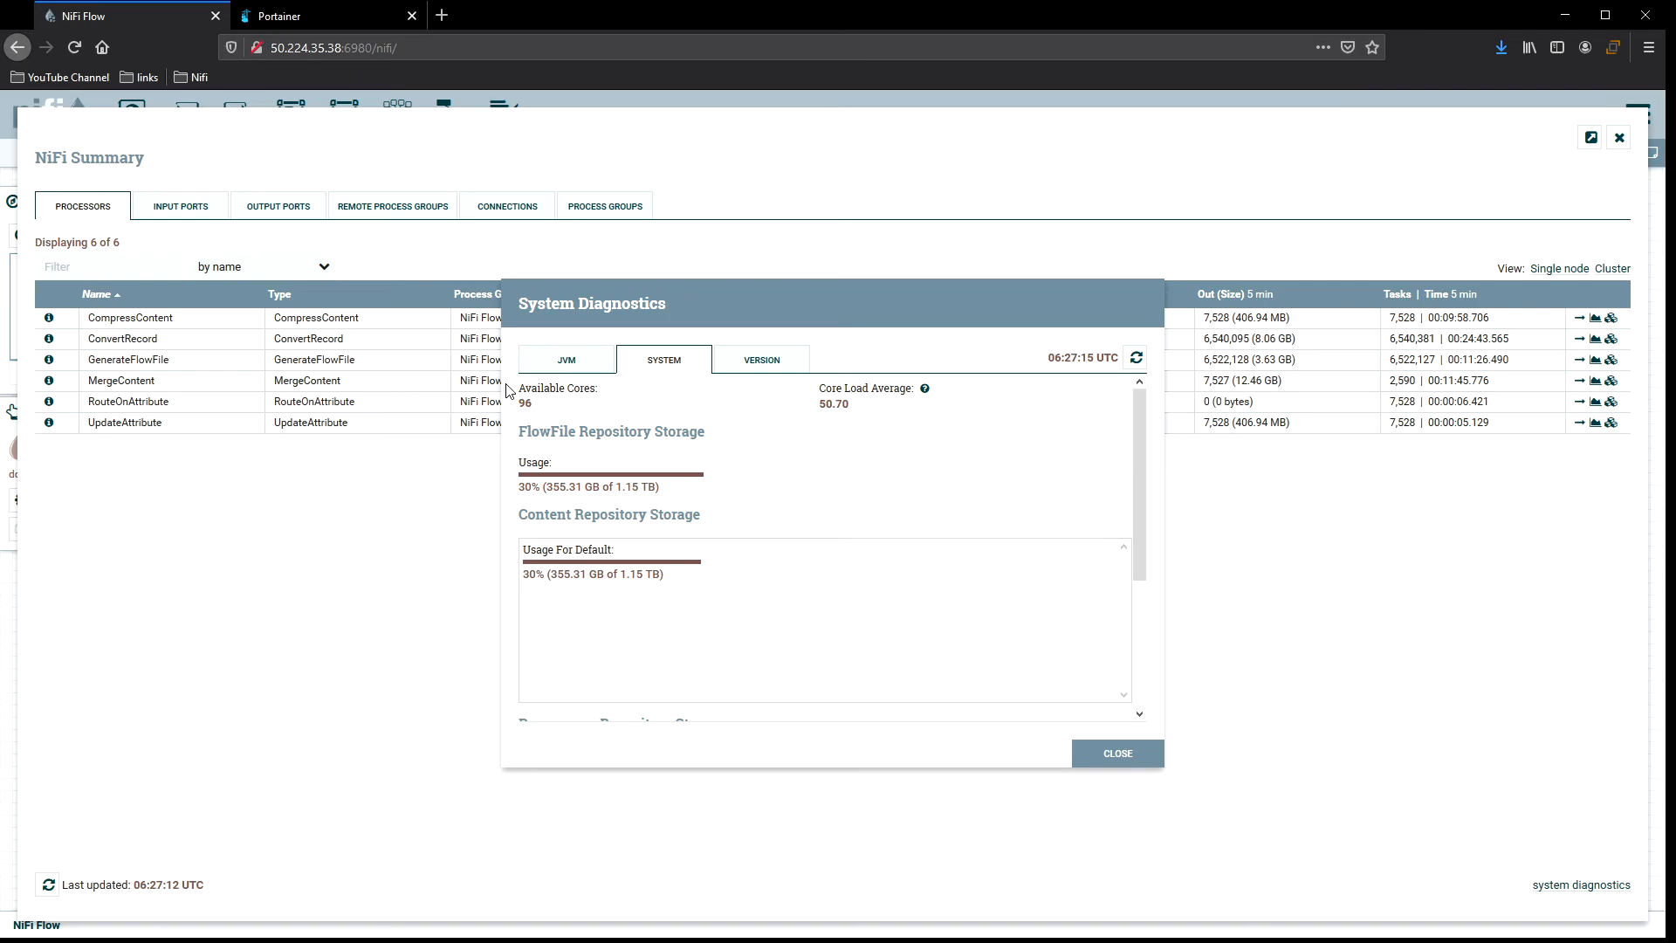
click(1126, 756)
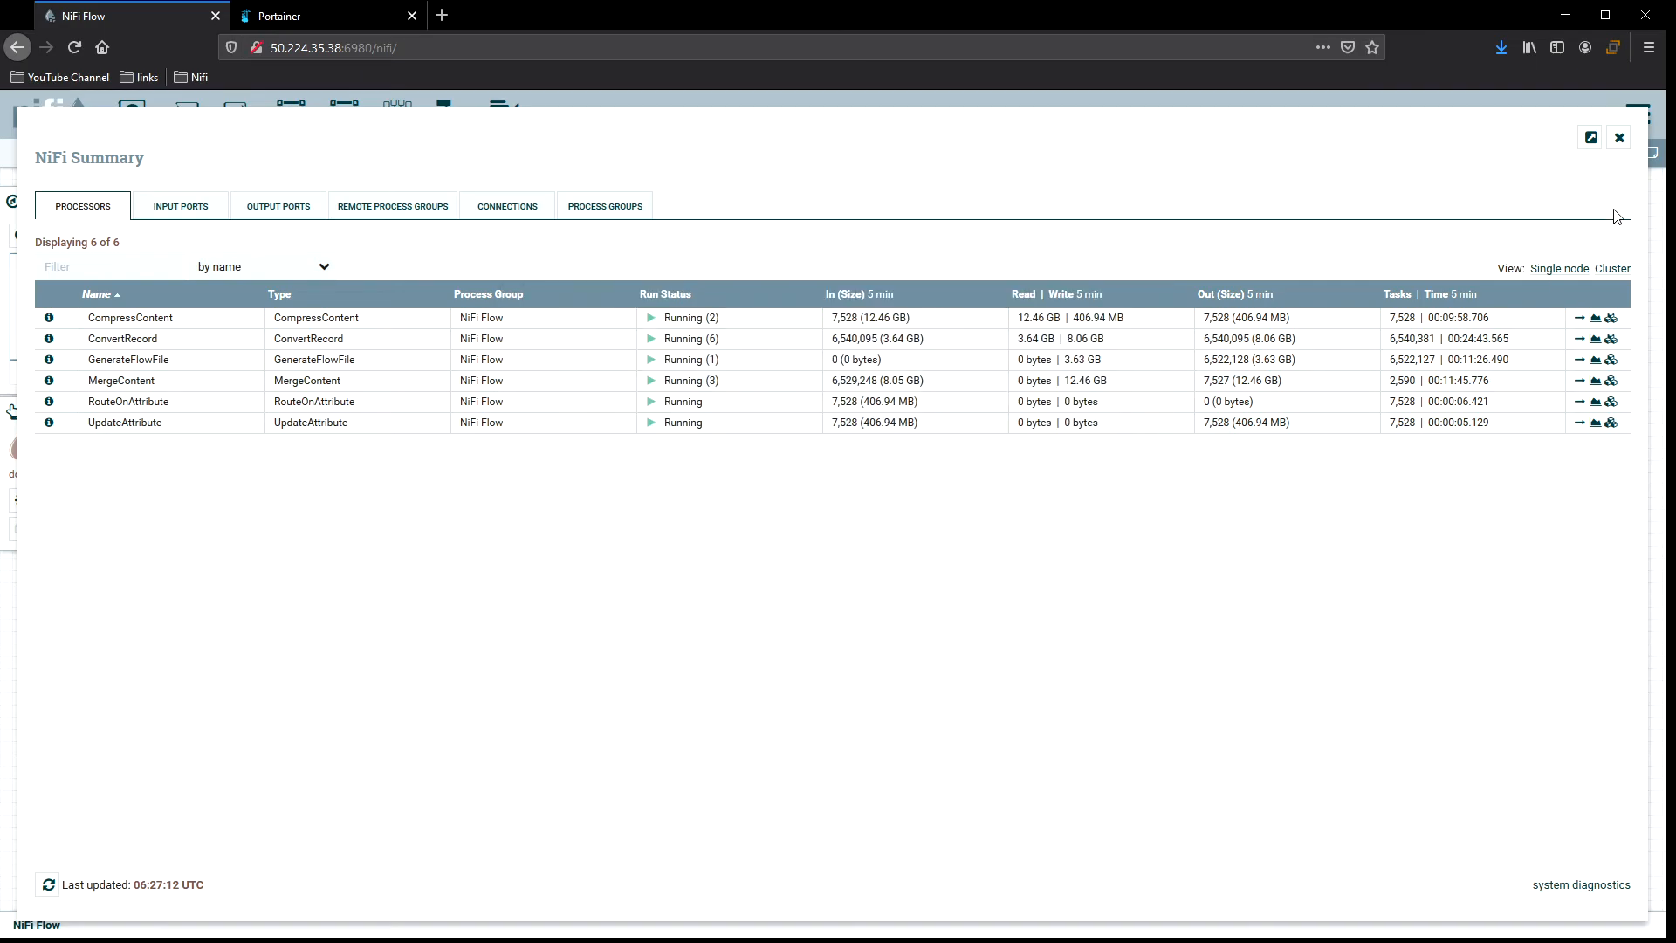
click(1621, 140)
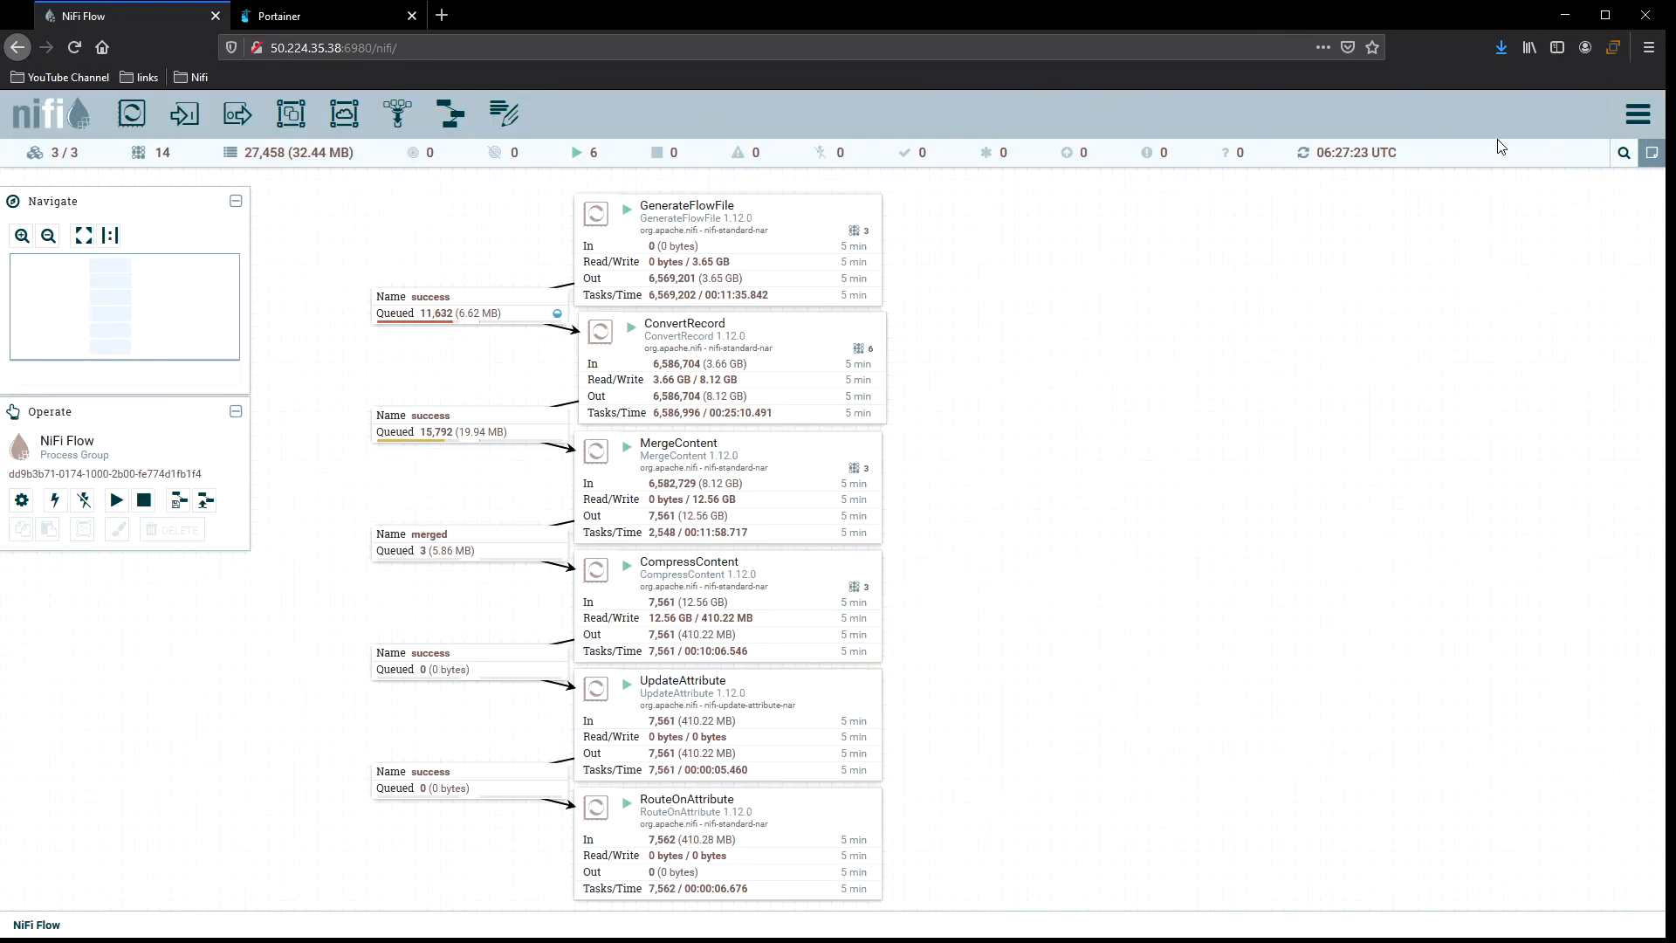
Open Controller Settings to examine the Maximum Timer Driven Thread Count, then close the settings.
click(1653, 132)
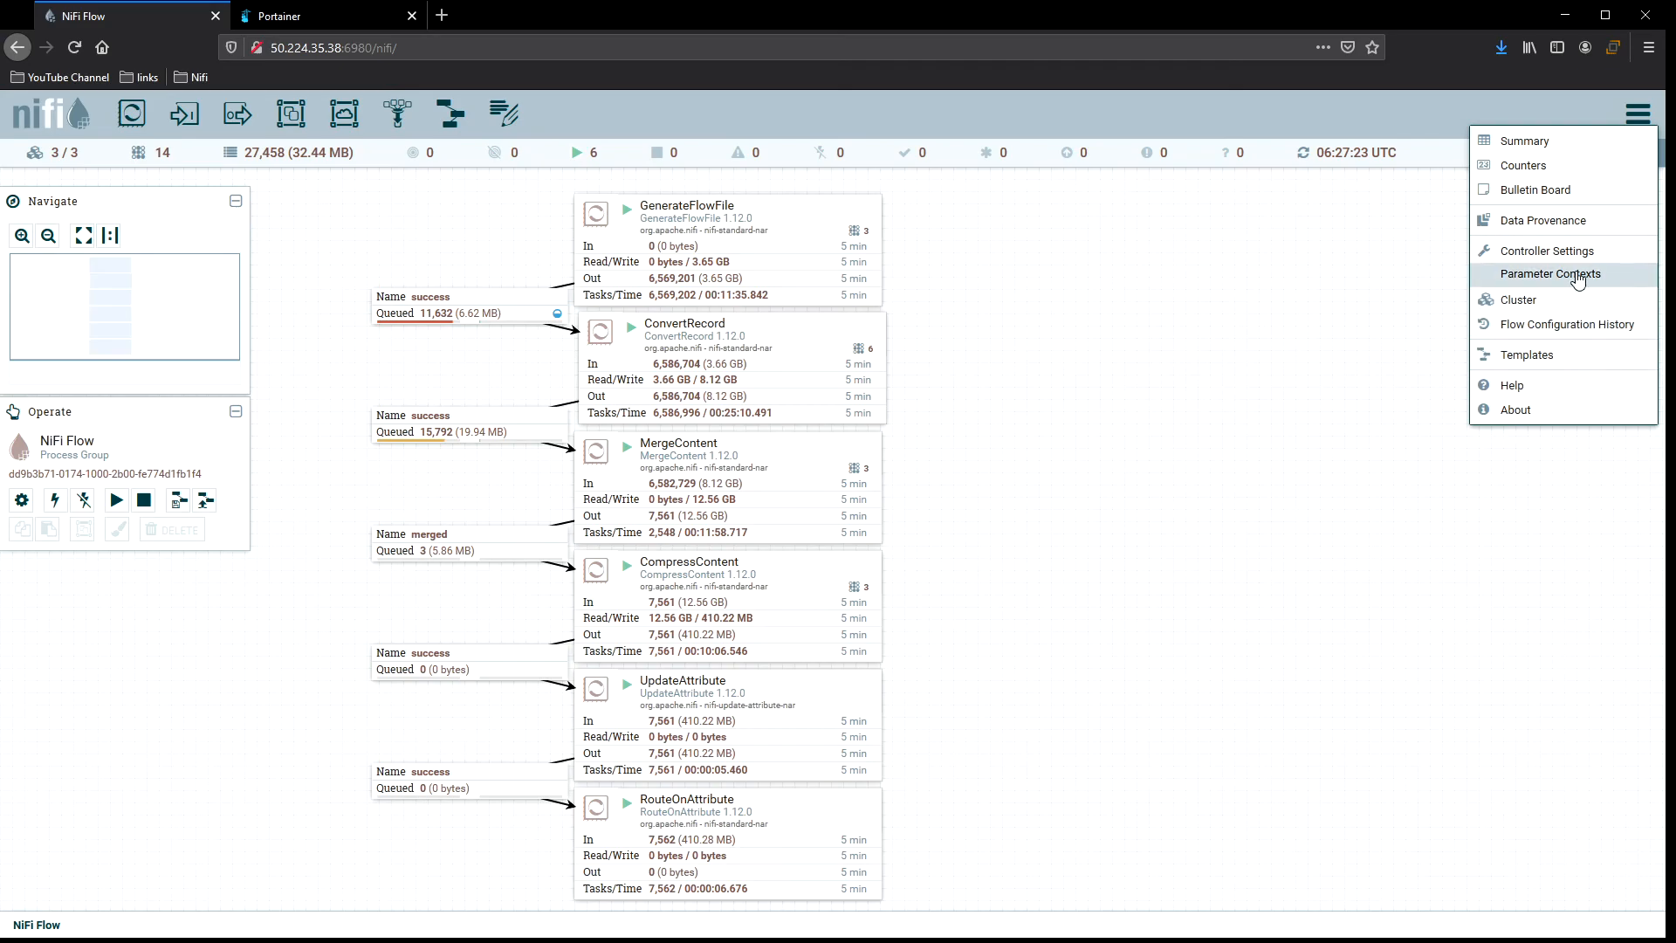
click(1551, 256)
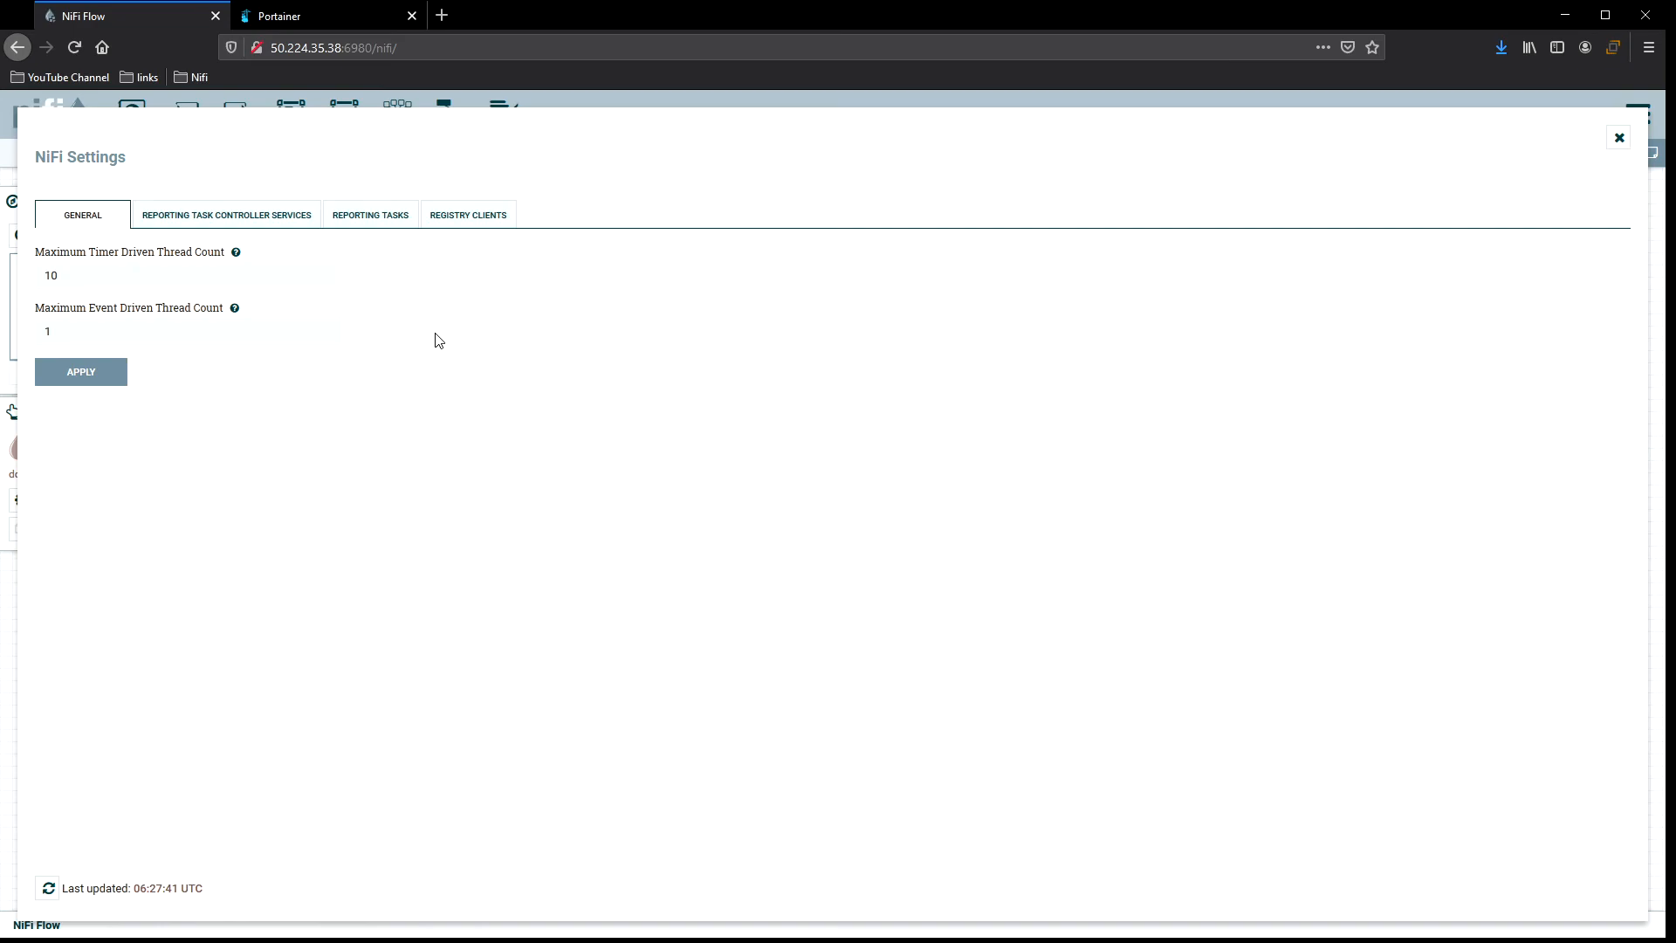
click(70, 276)
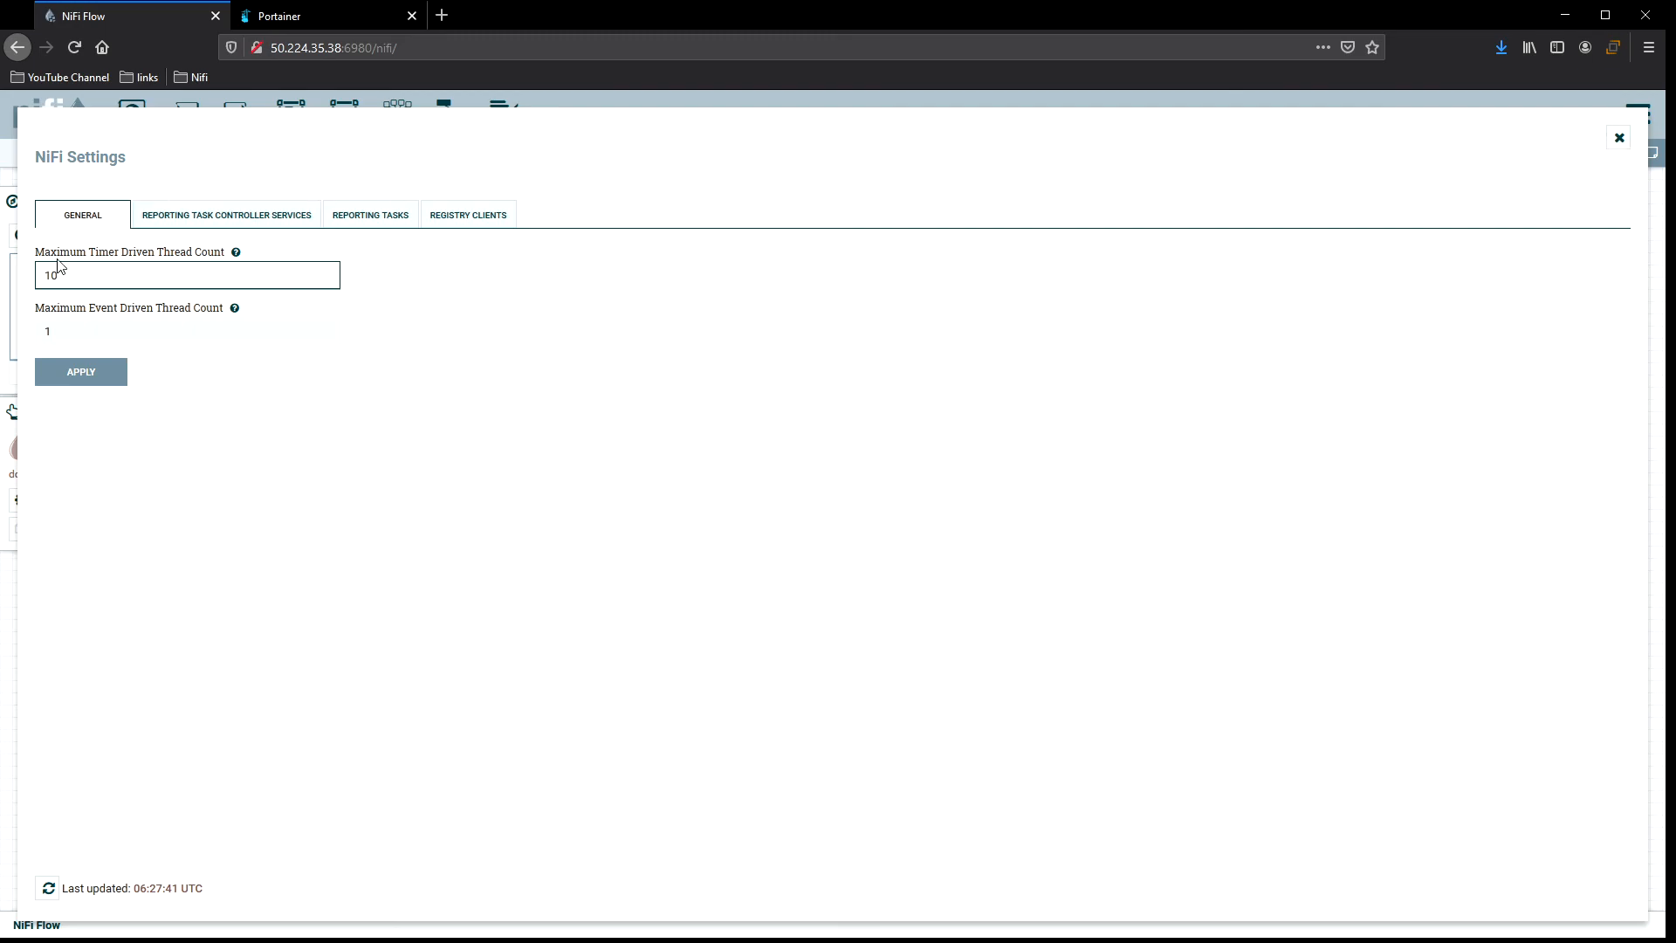
click(1618, 138)
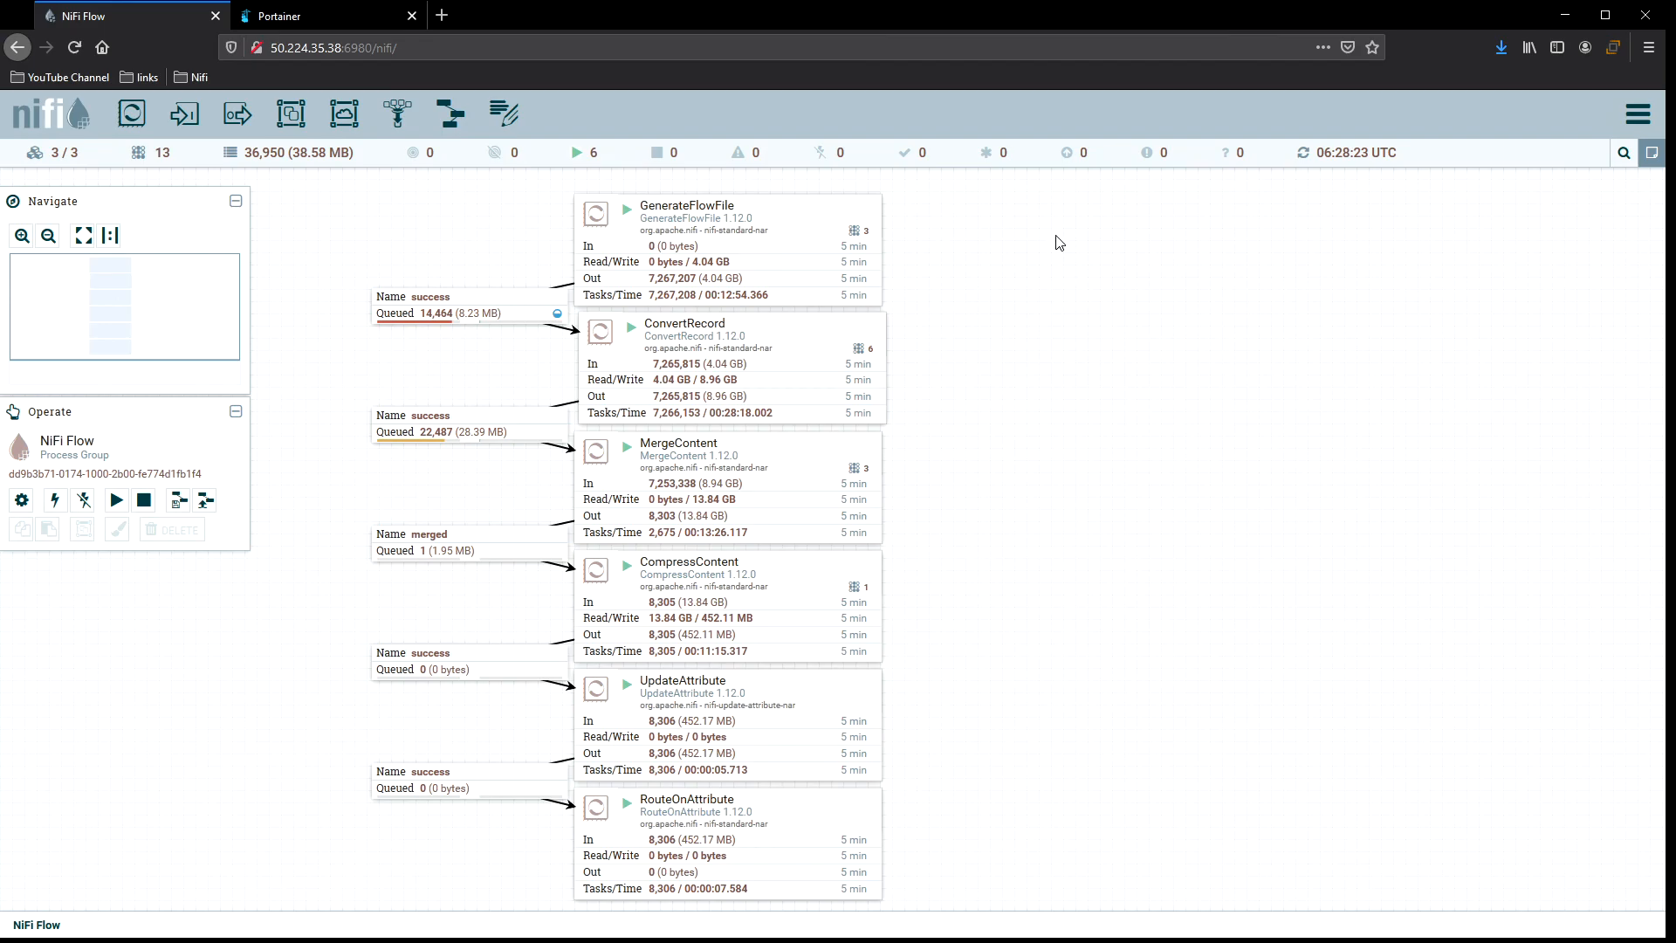
Refresh the canvas a few more times to monitor the processors' throughput.
right_click(1030, 272)
click(1089, 291)
right_click(958, 253)
click(966, 265)
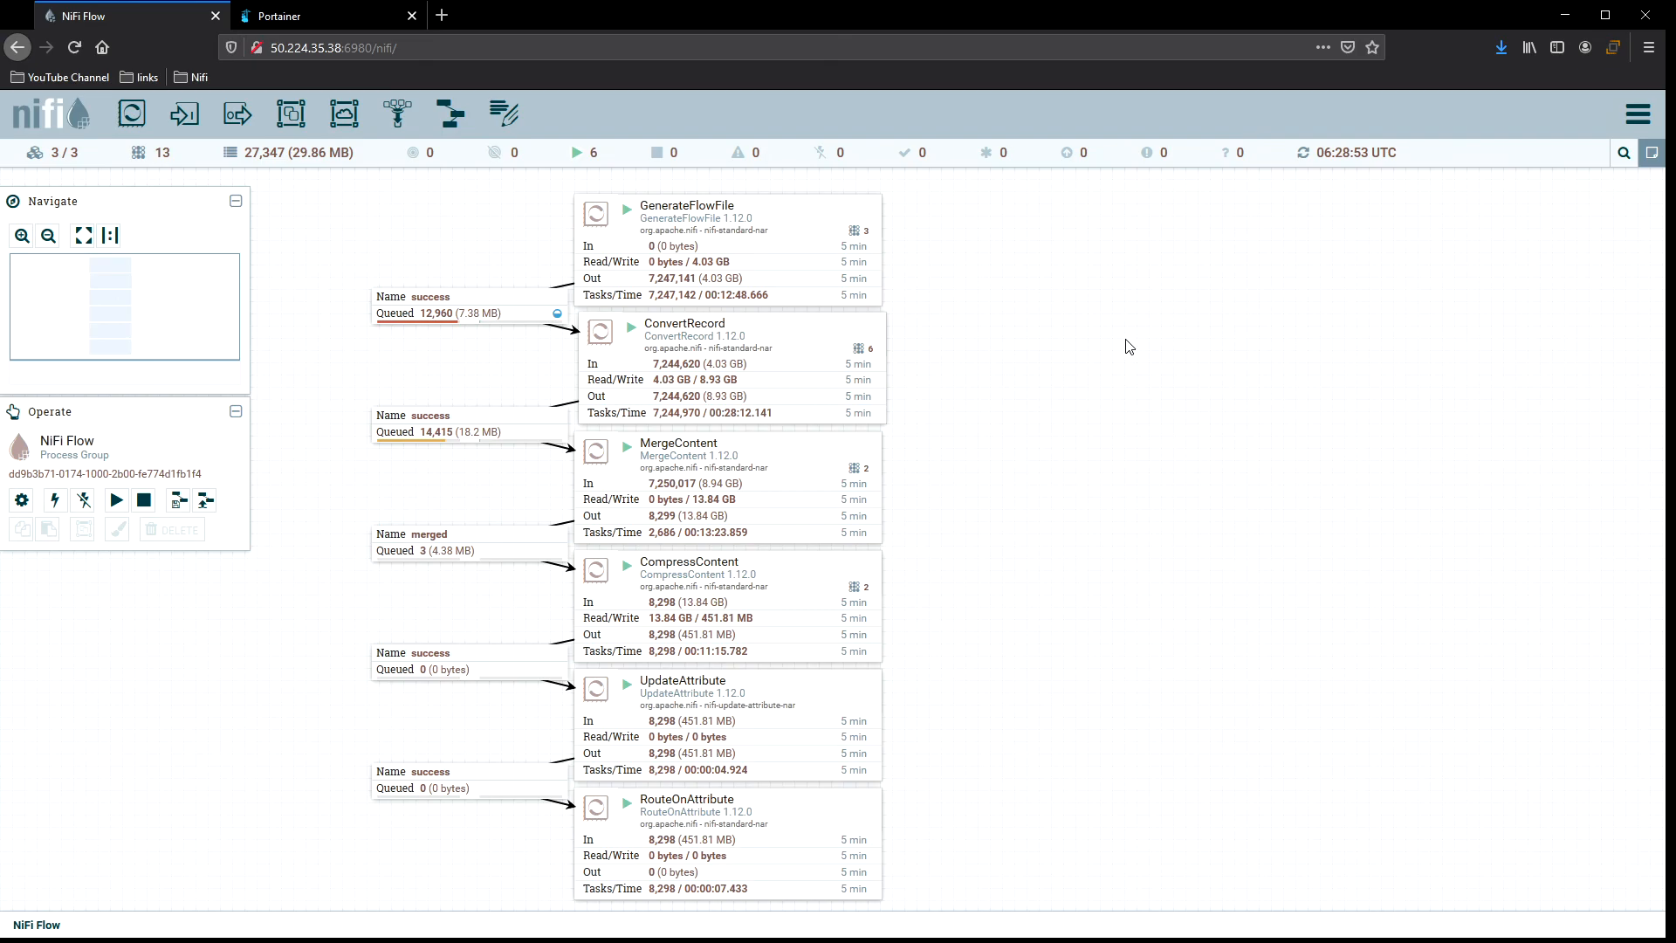
right_click(1018, 248)
click(1043, 254)
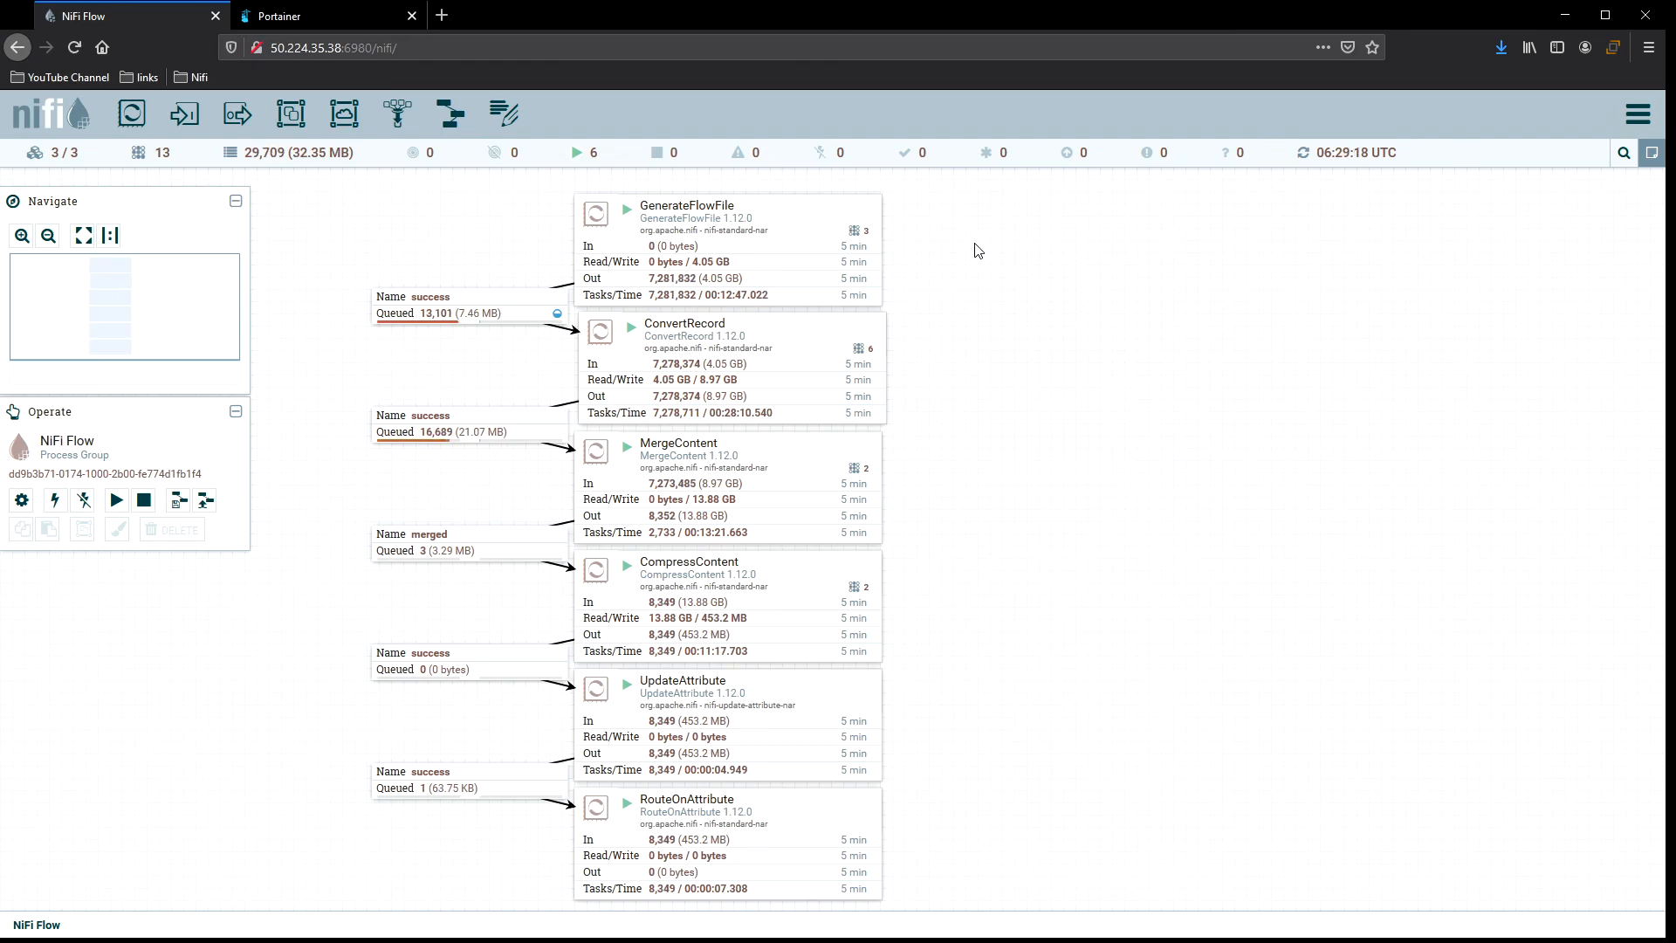